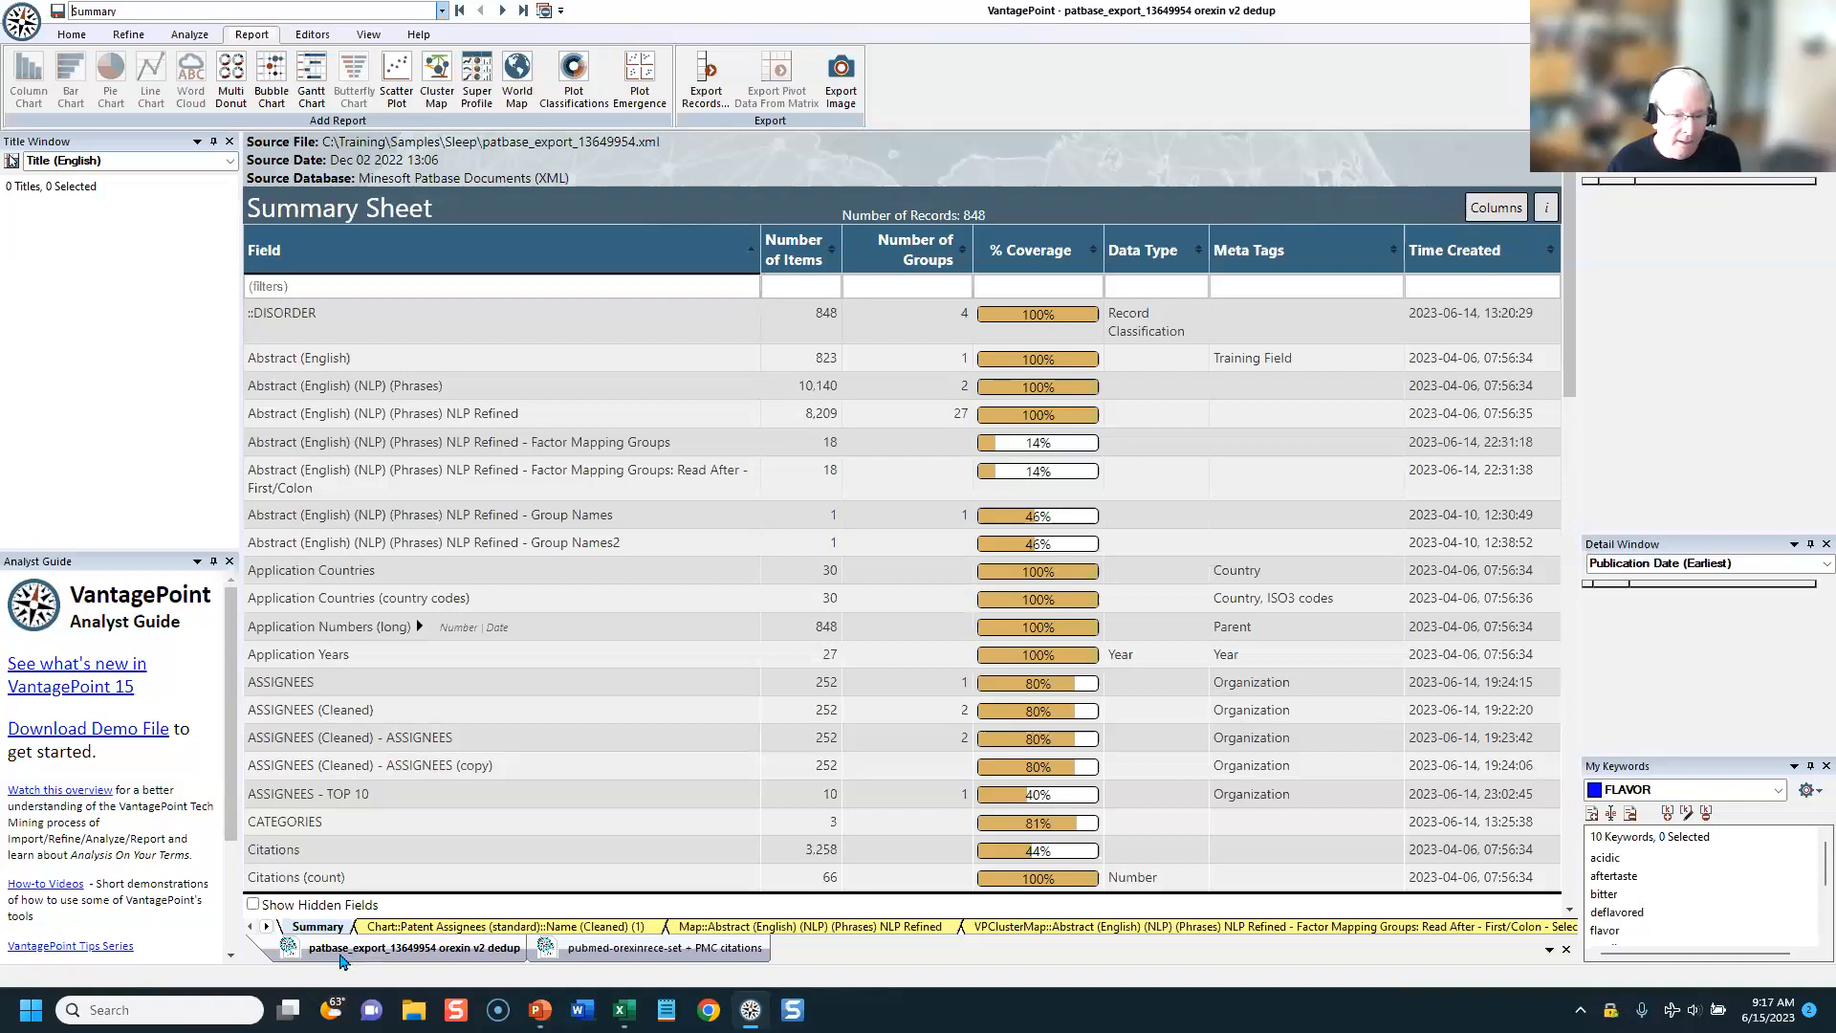
# Step: View the PubMed dataset's summary and return to the PatBase dataset's summary
pyautogui.click(590, 956)
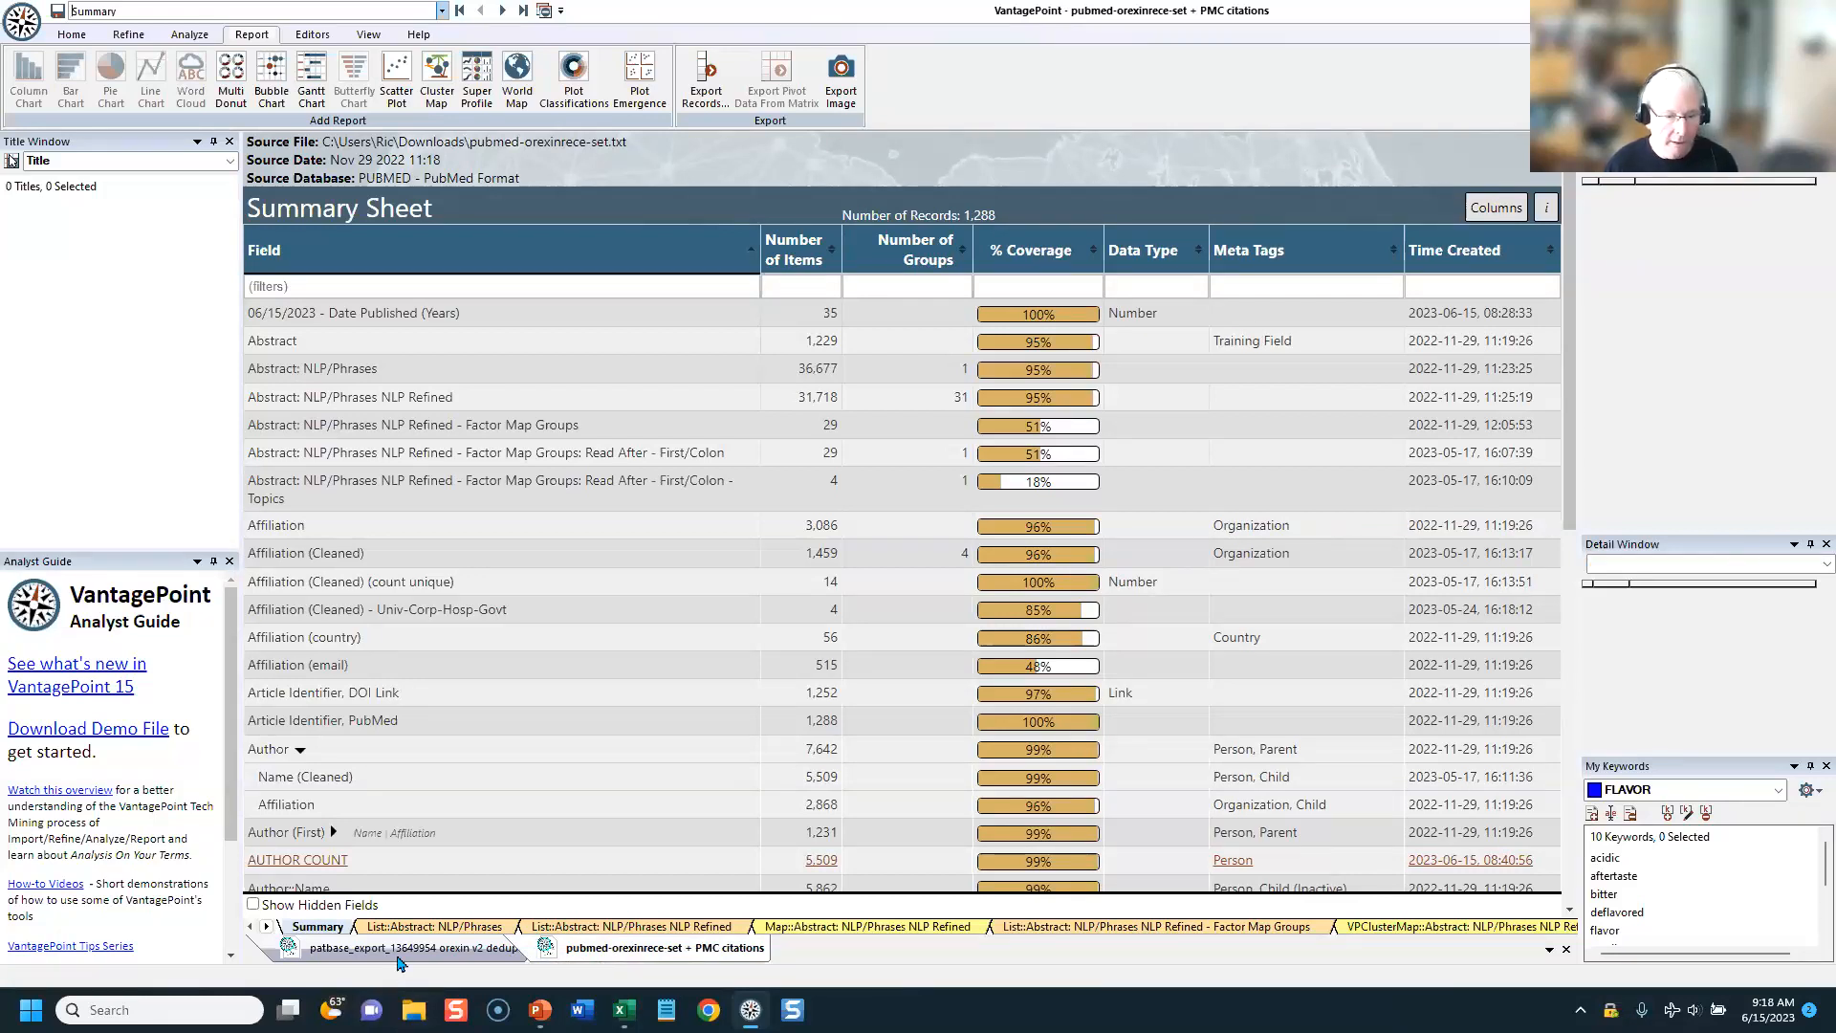
pyautogui.click(402, 952)
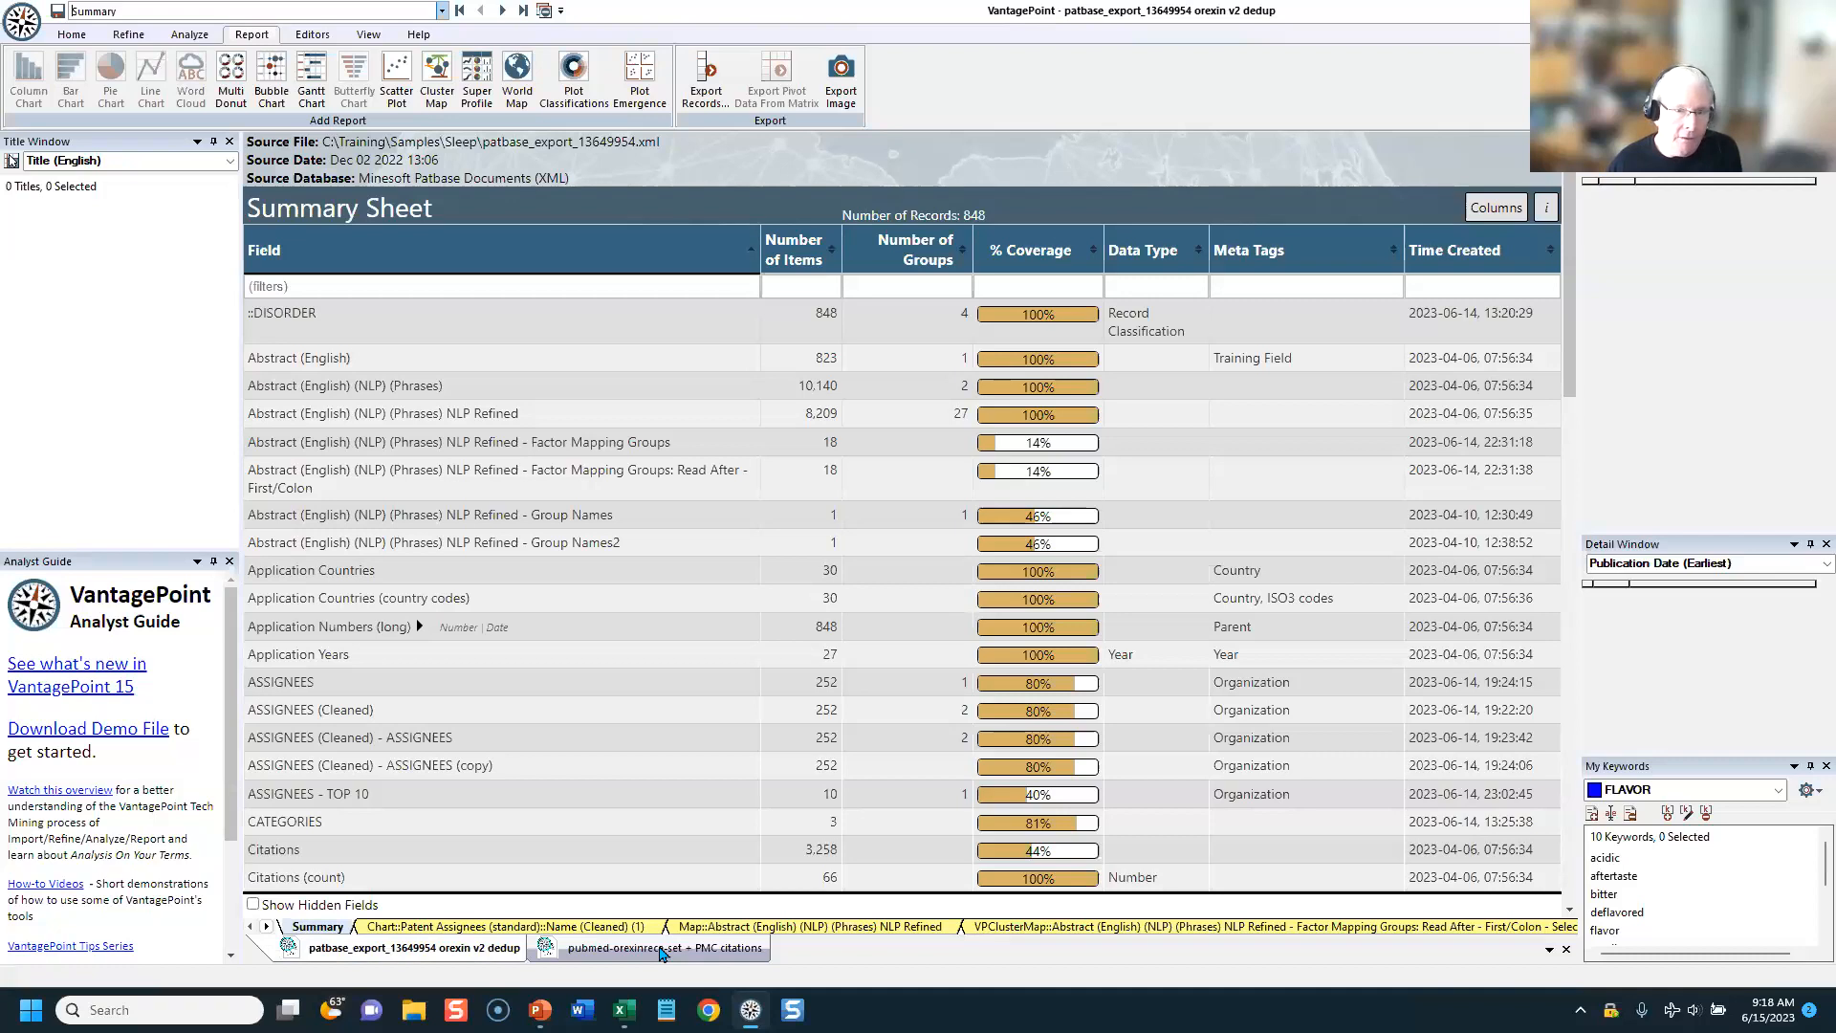
# Step: Examine the PatBase Indicators field template for a record export, starting from an empty field list, and cancel without exporting
pyautogui.click(707, 76)
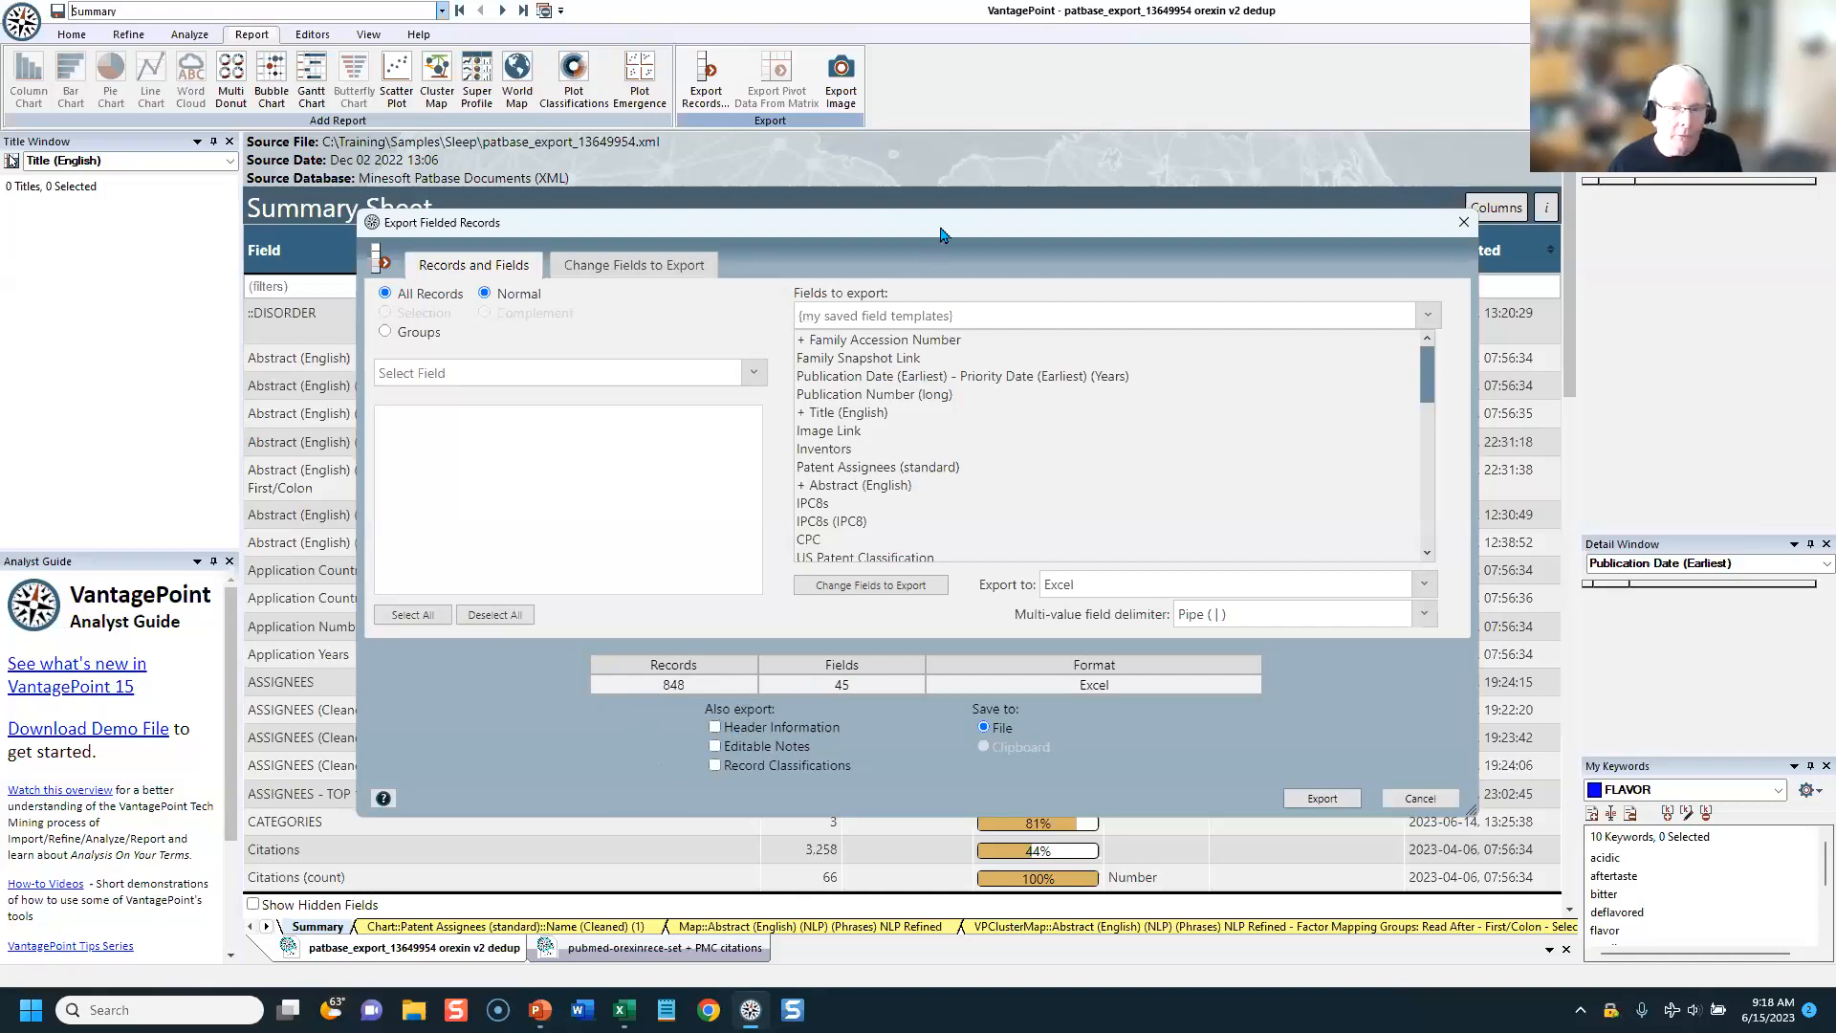
pyautogui.moveTo(947, 224); pyautogui.dragTo(939, 325)
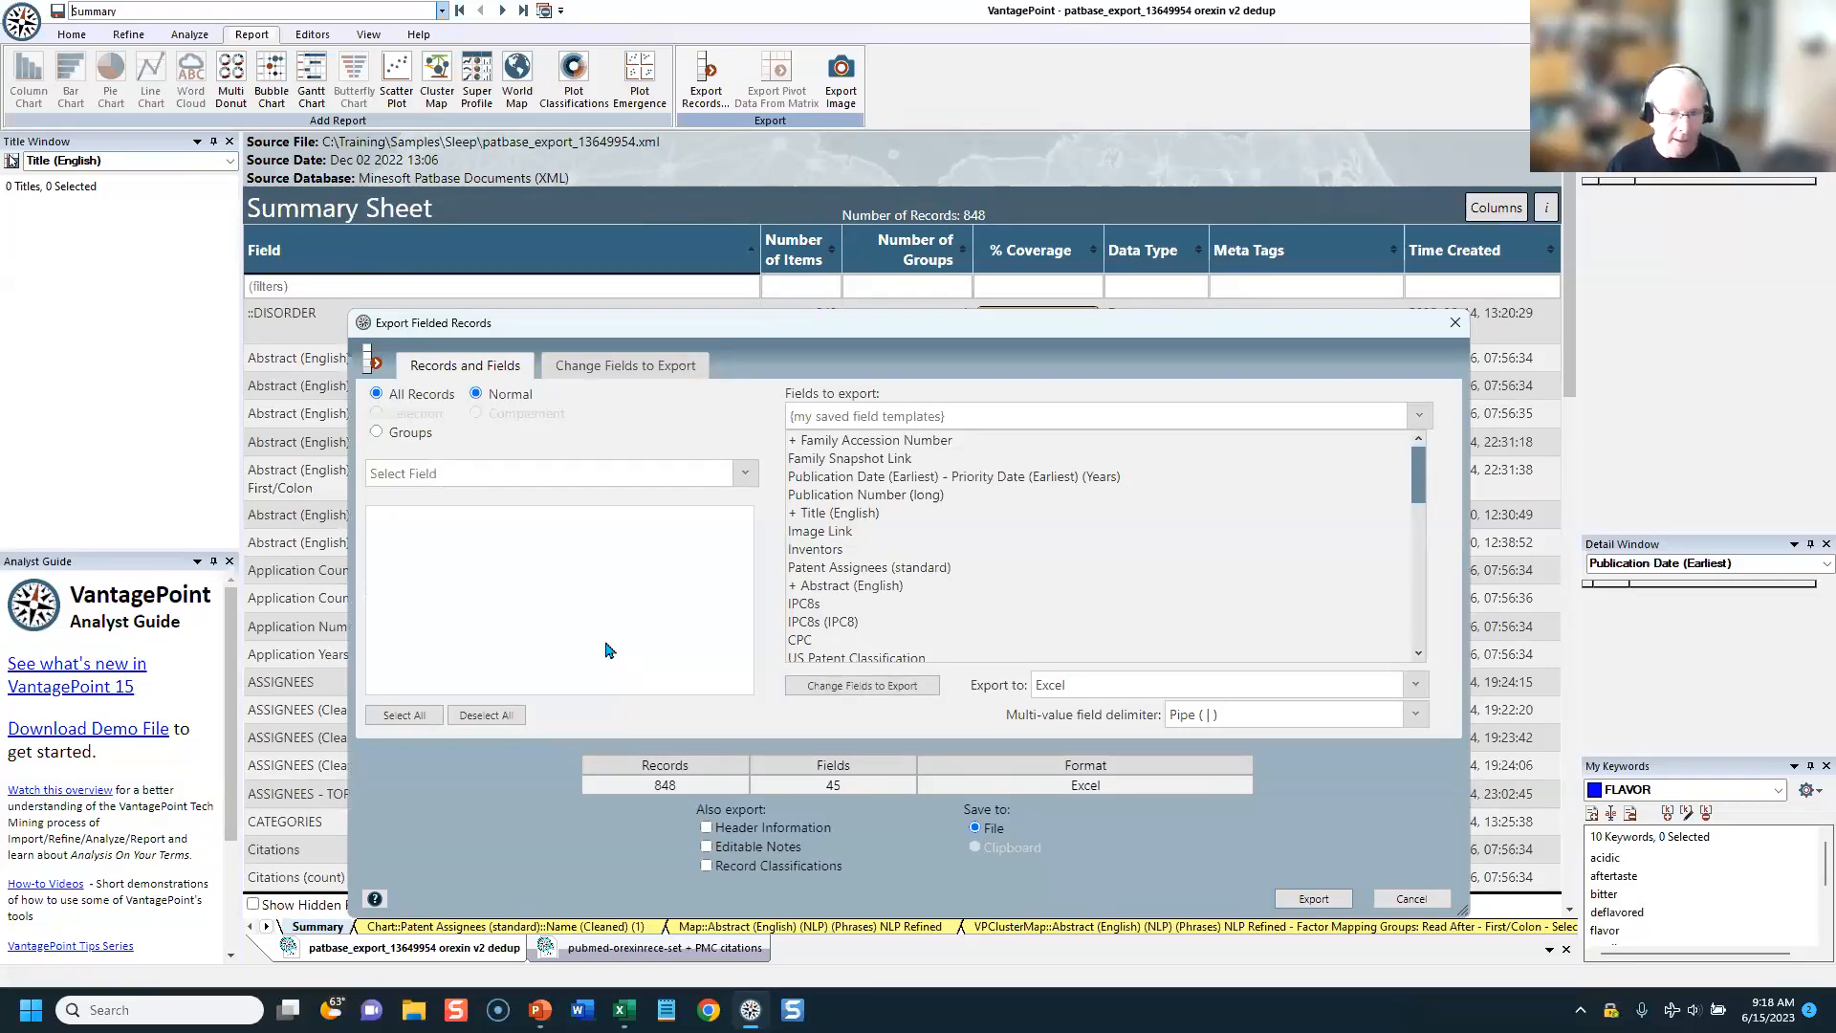
pyautogui.click(610, 367)
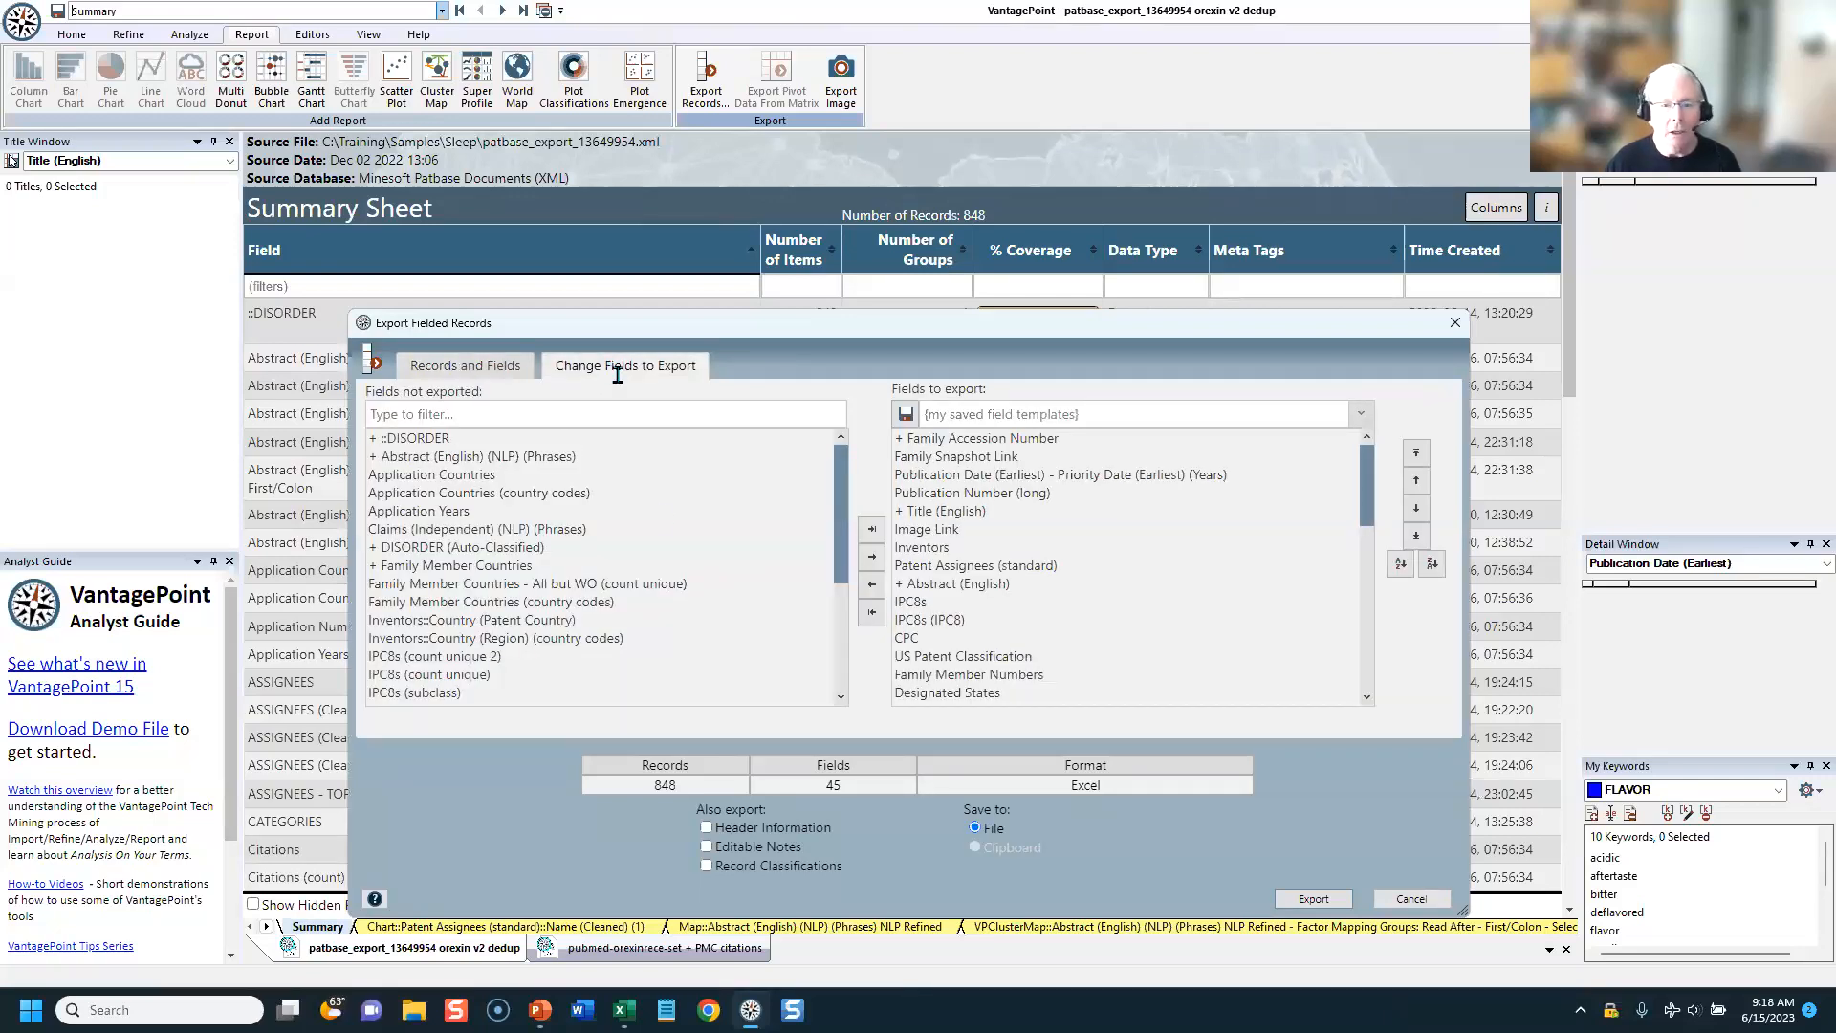
pyautogui.click(871, 616)
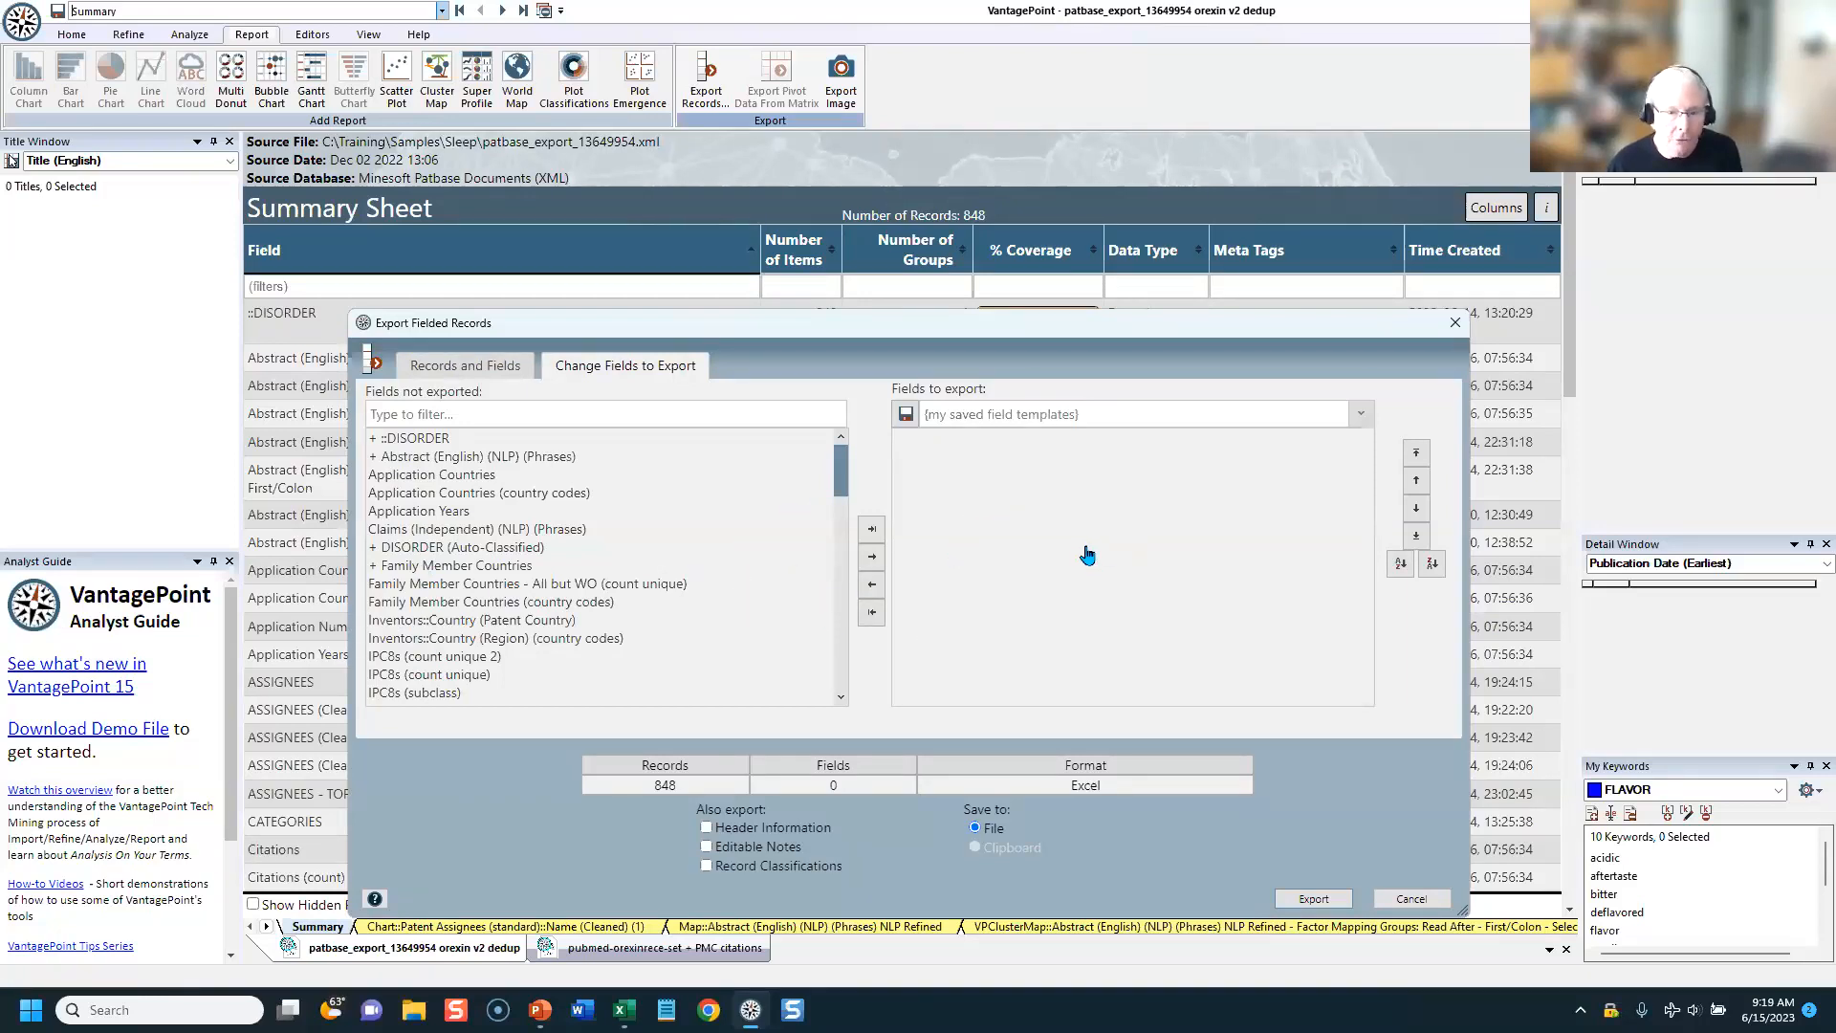
pyautogui.click(1006, 411)
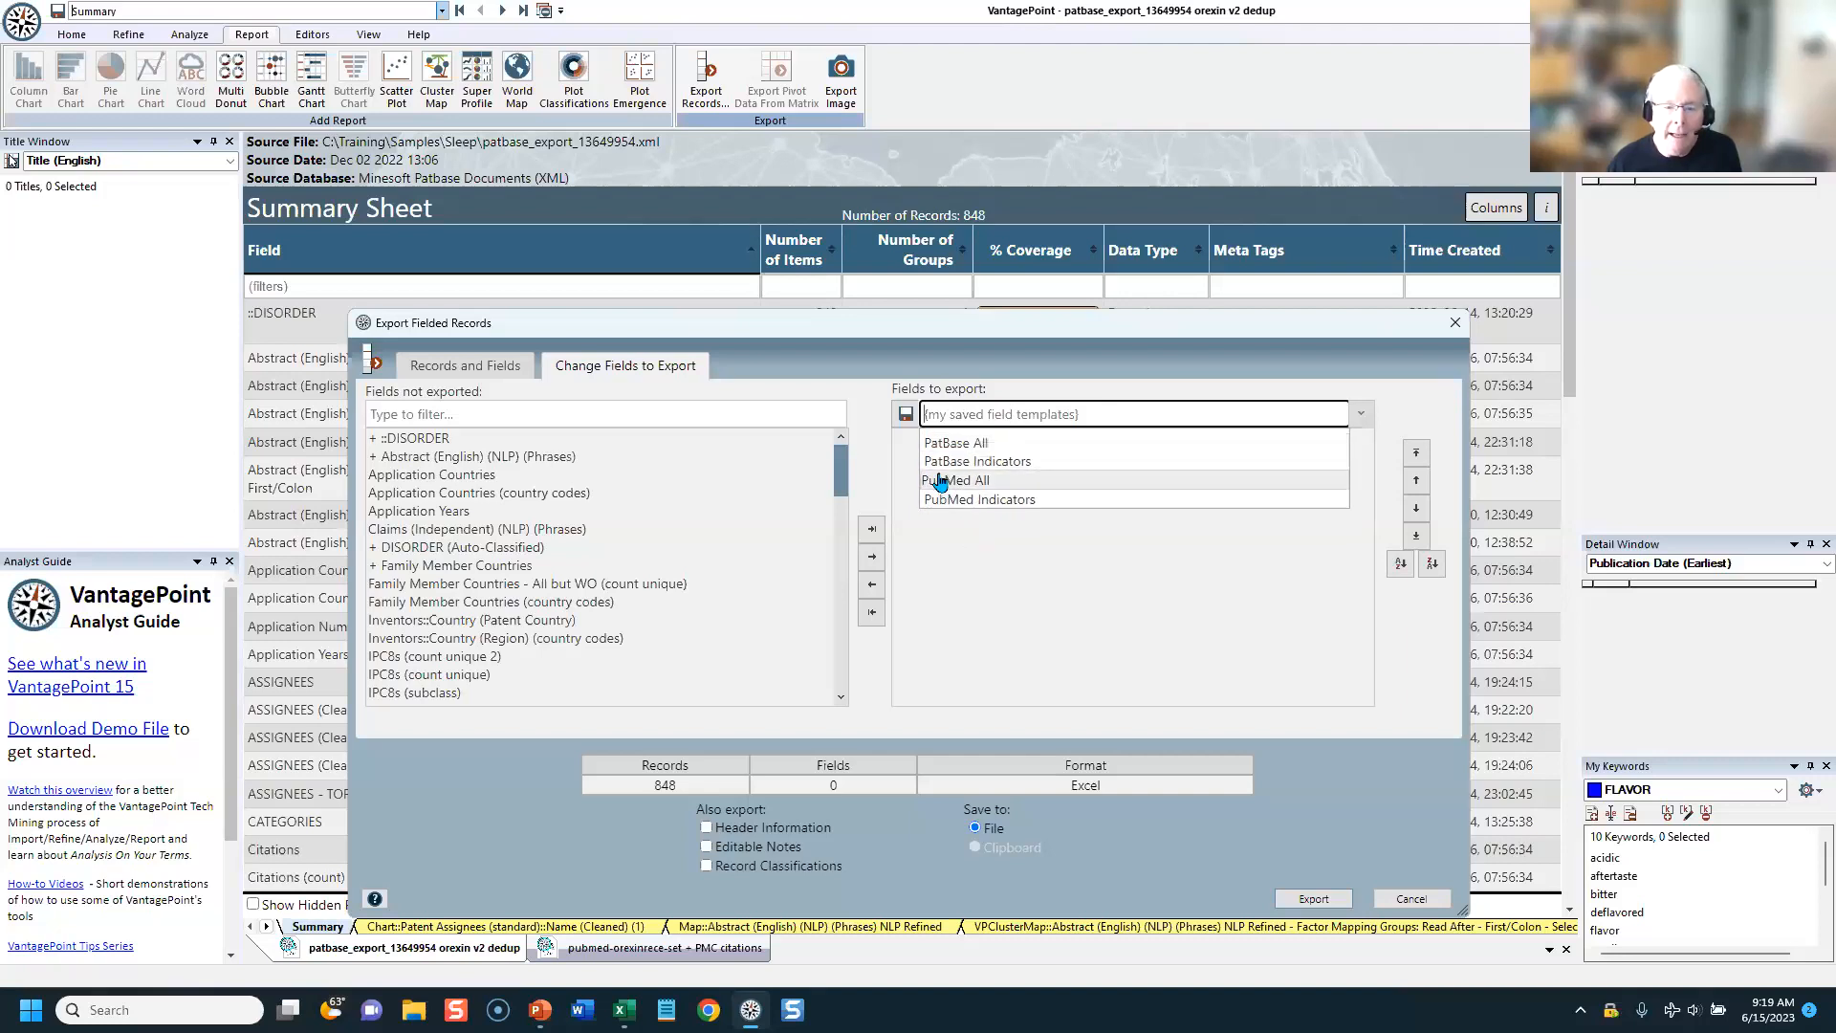
pyautogui.click(976, 462)
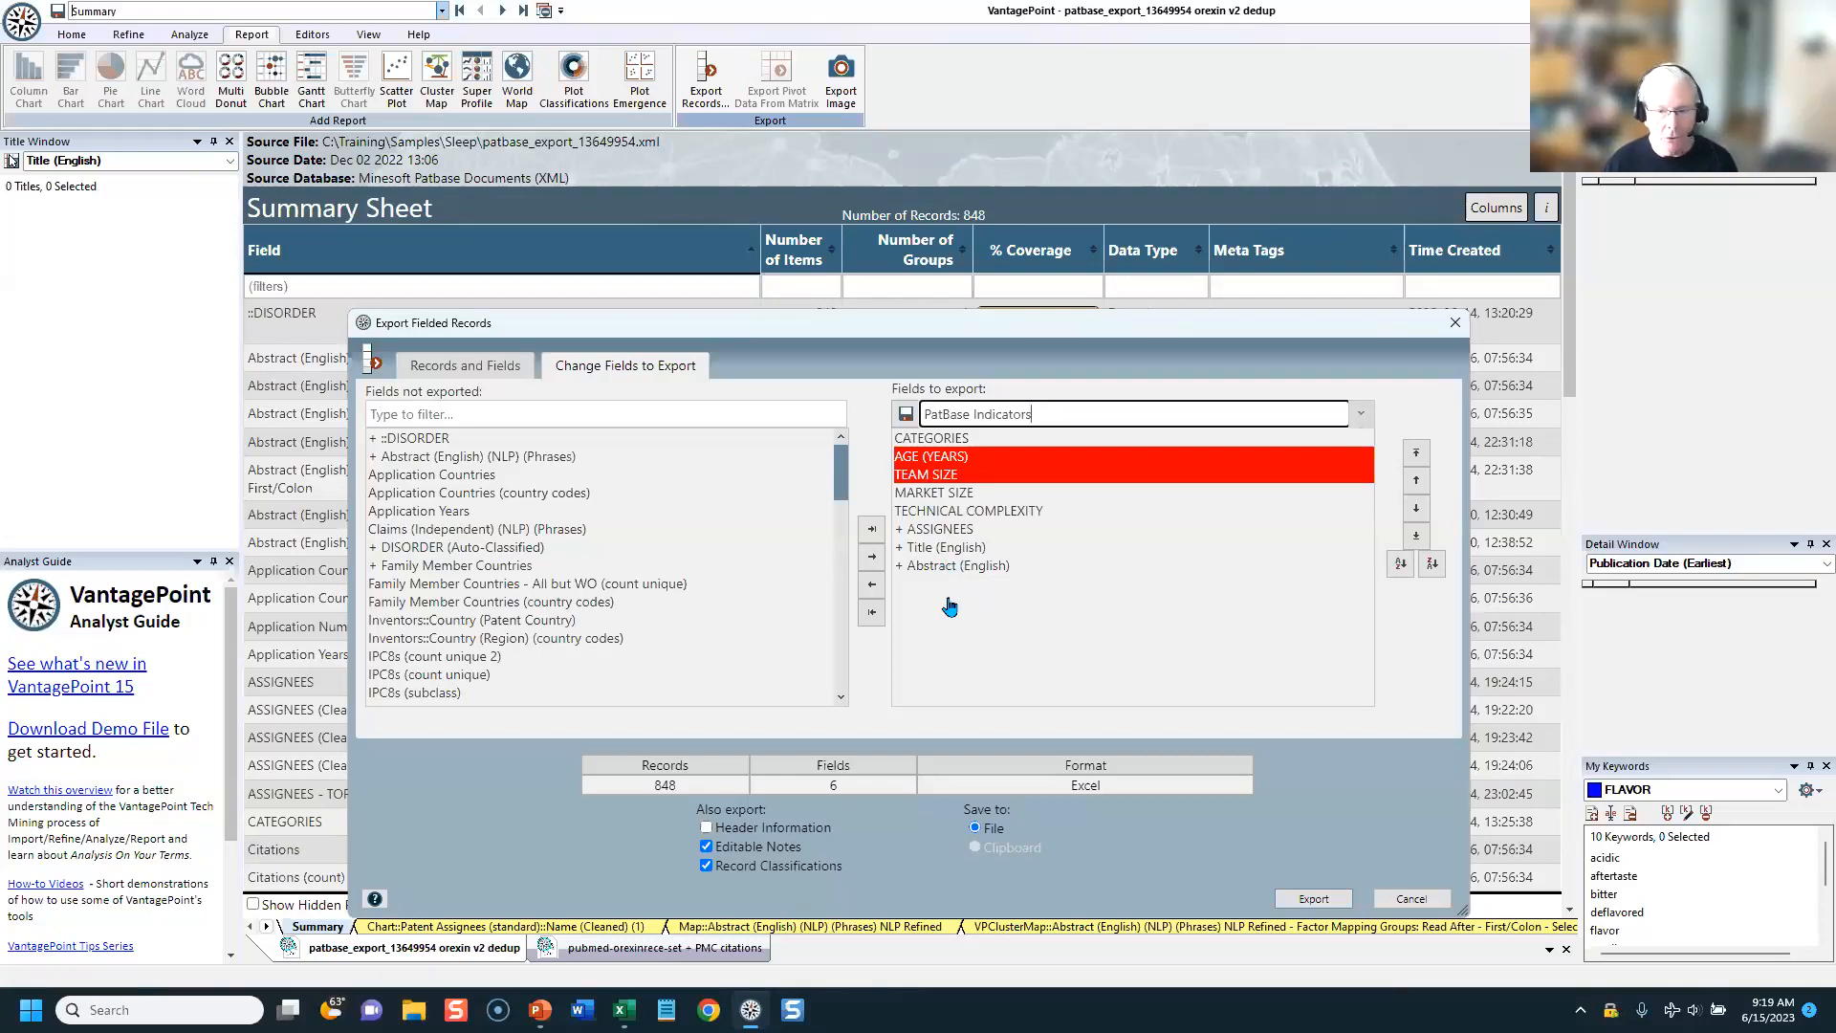
pyautogui.click(1410, 900)
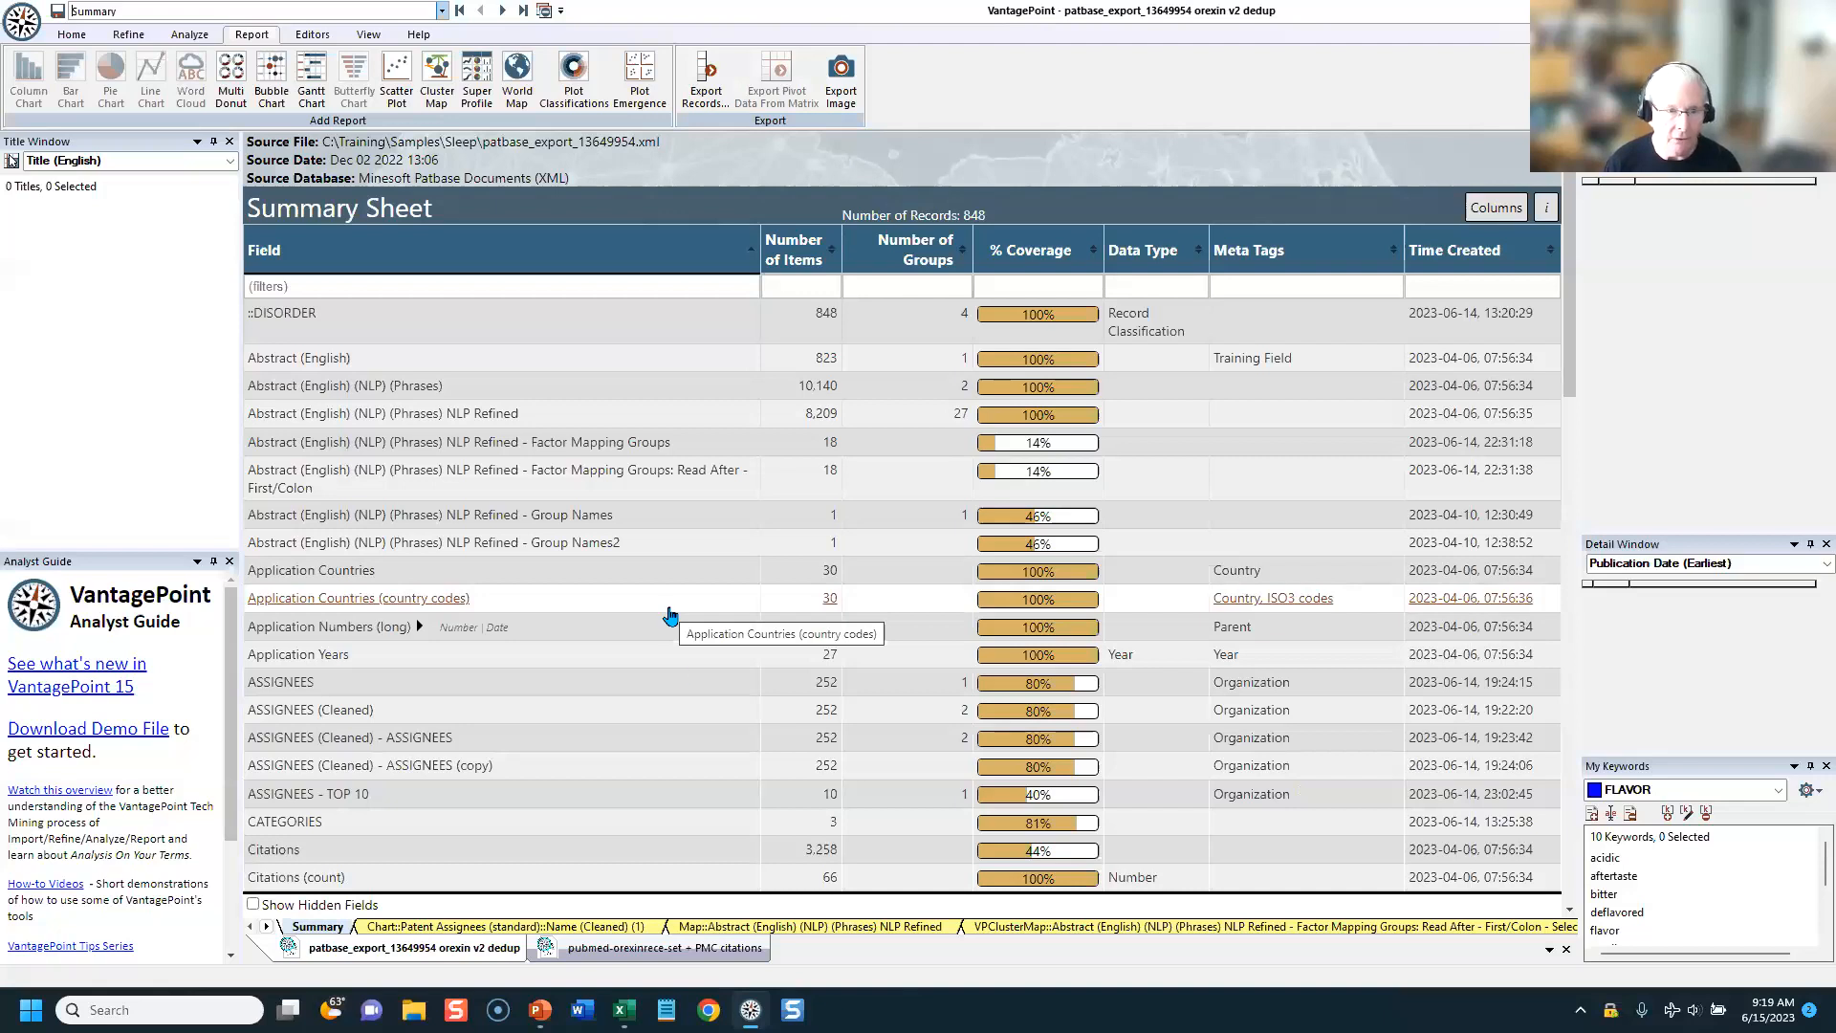
# Step: Filter the summary fields by "inven" and copy the Inventors Name (Cleaned) field as "Name (Cleaned) (copy)1"
pyautogui.click(125, 36)
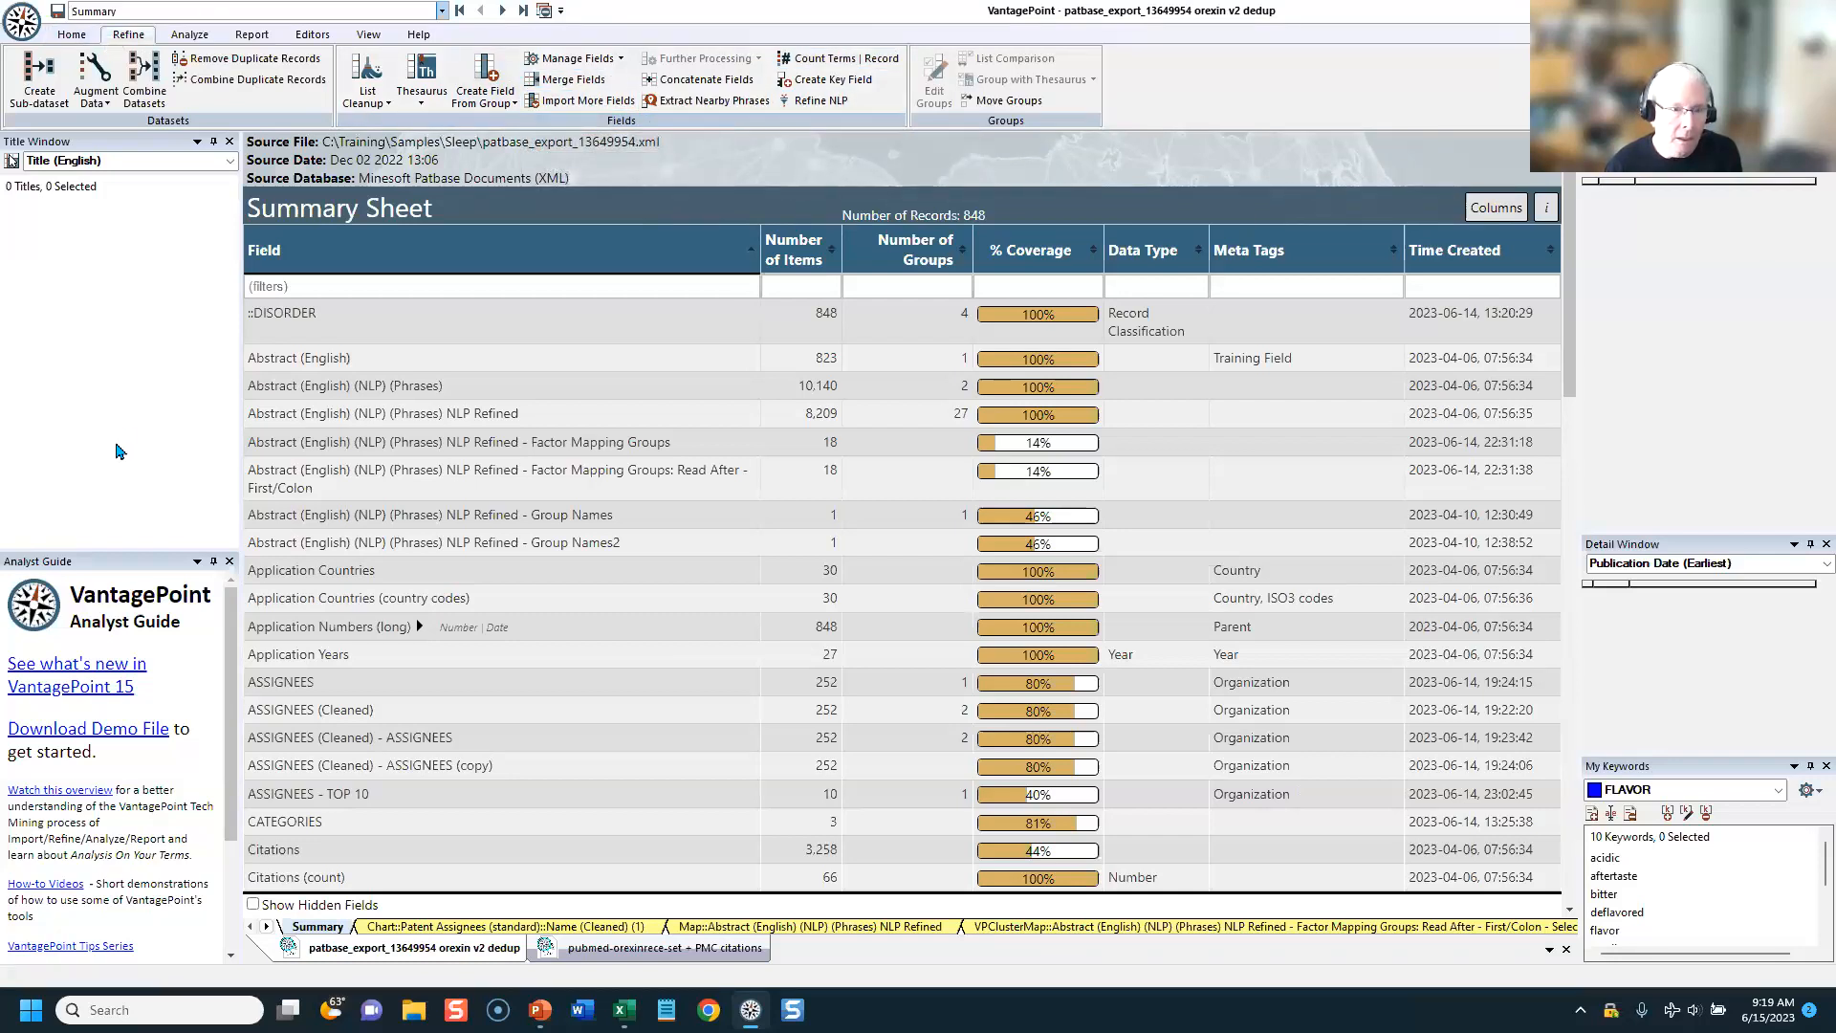
pyautogui.click(480, 284)
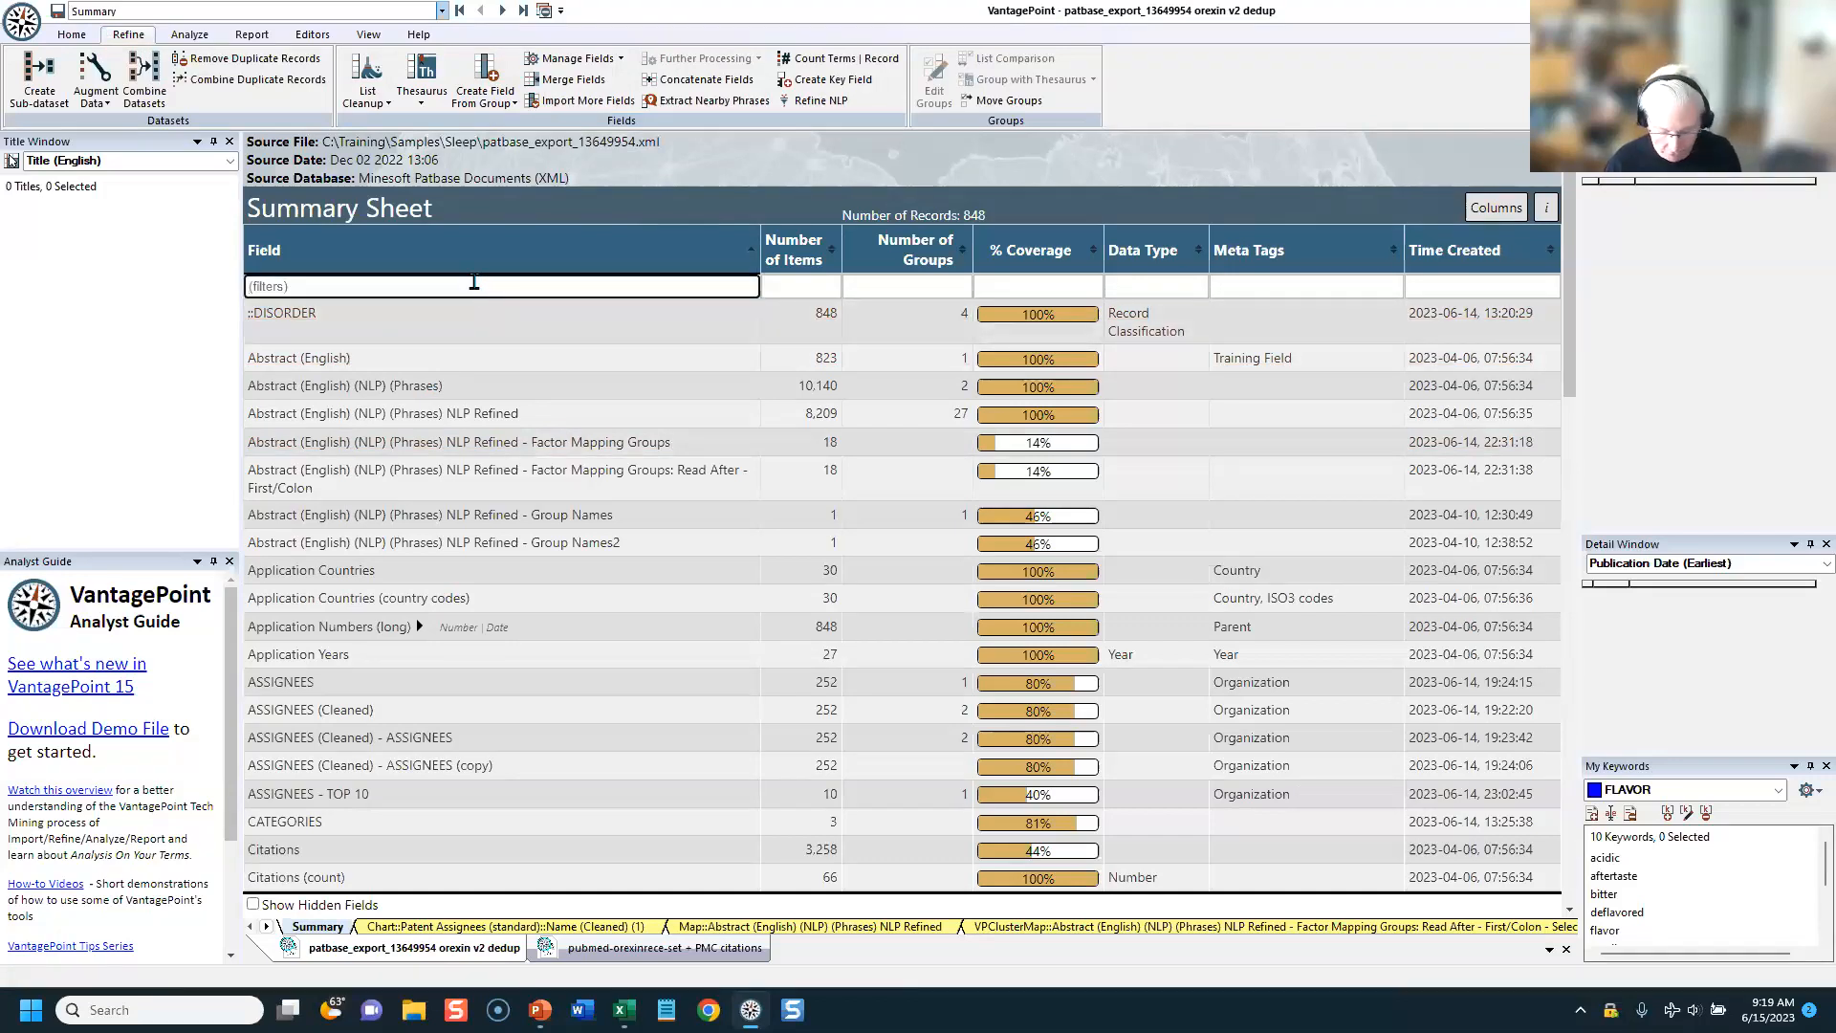
pyautogui.write('inven')
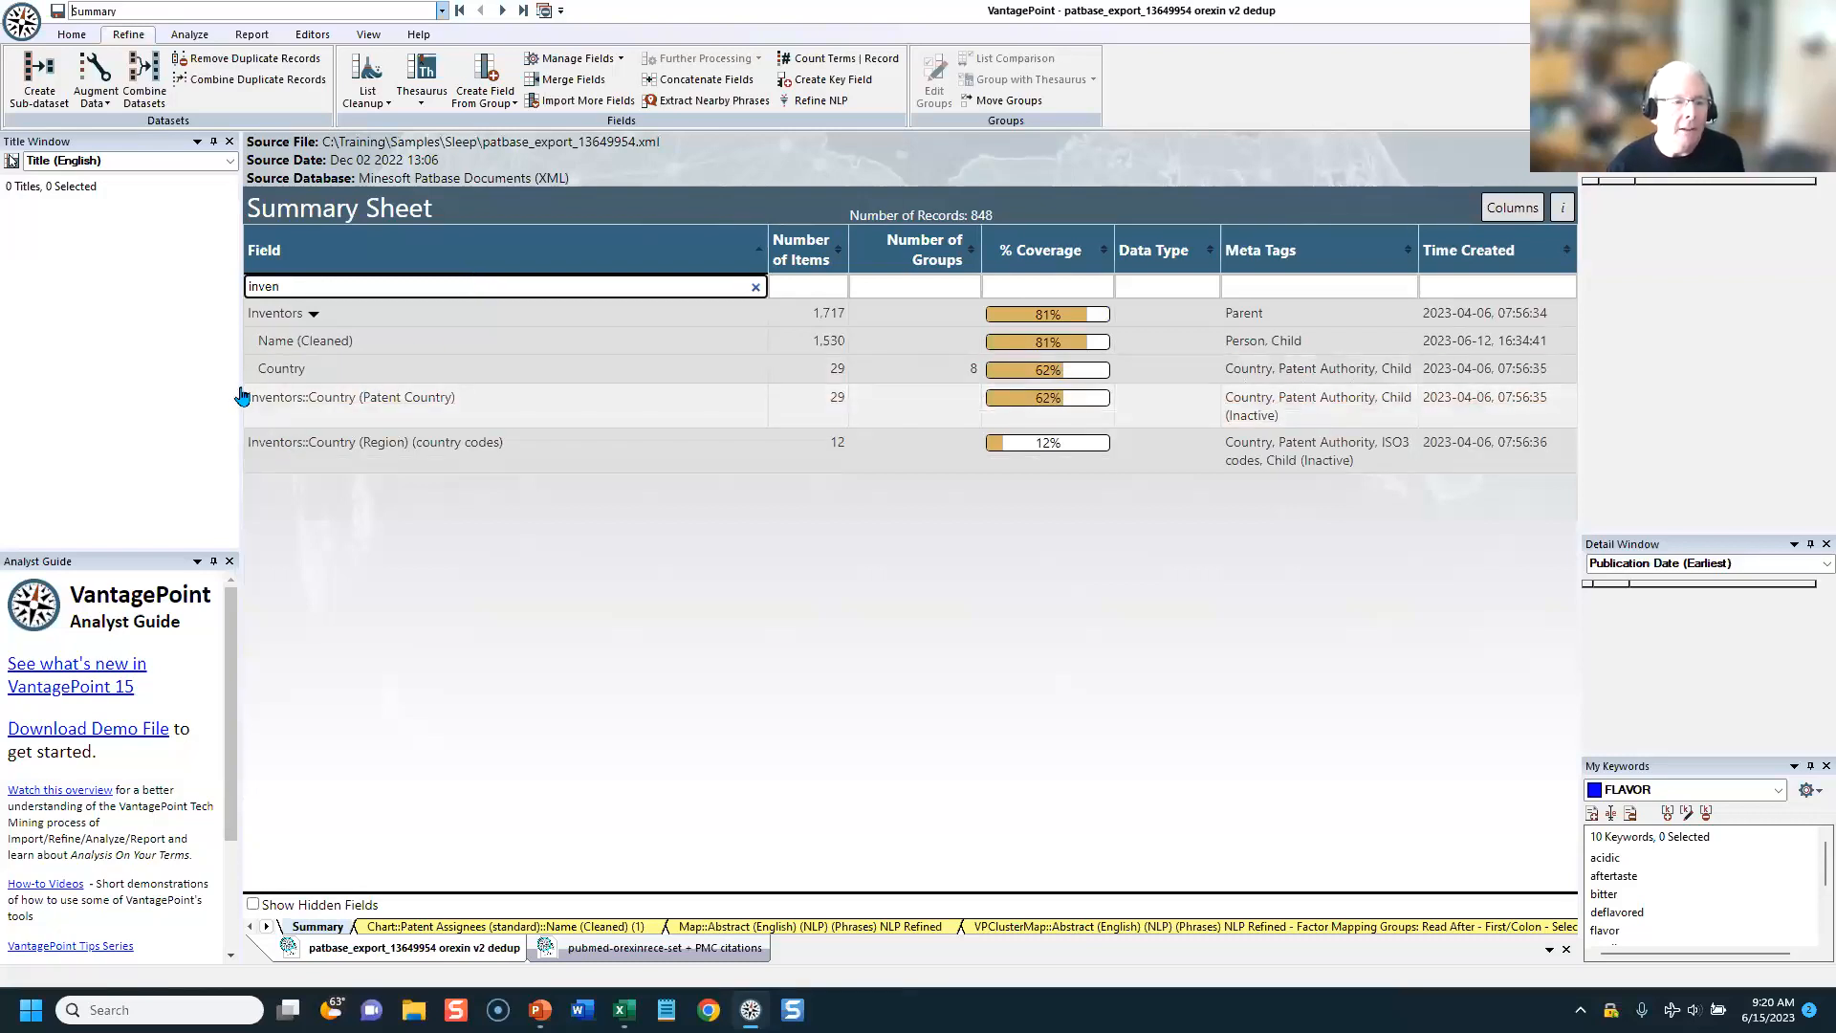
pyautogui.rightClick(291, 345)
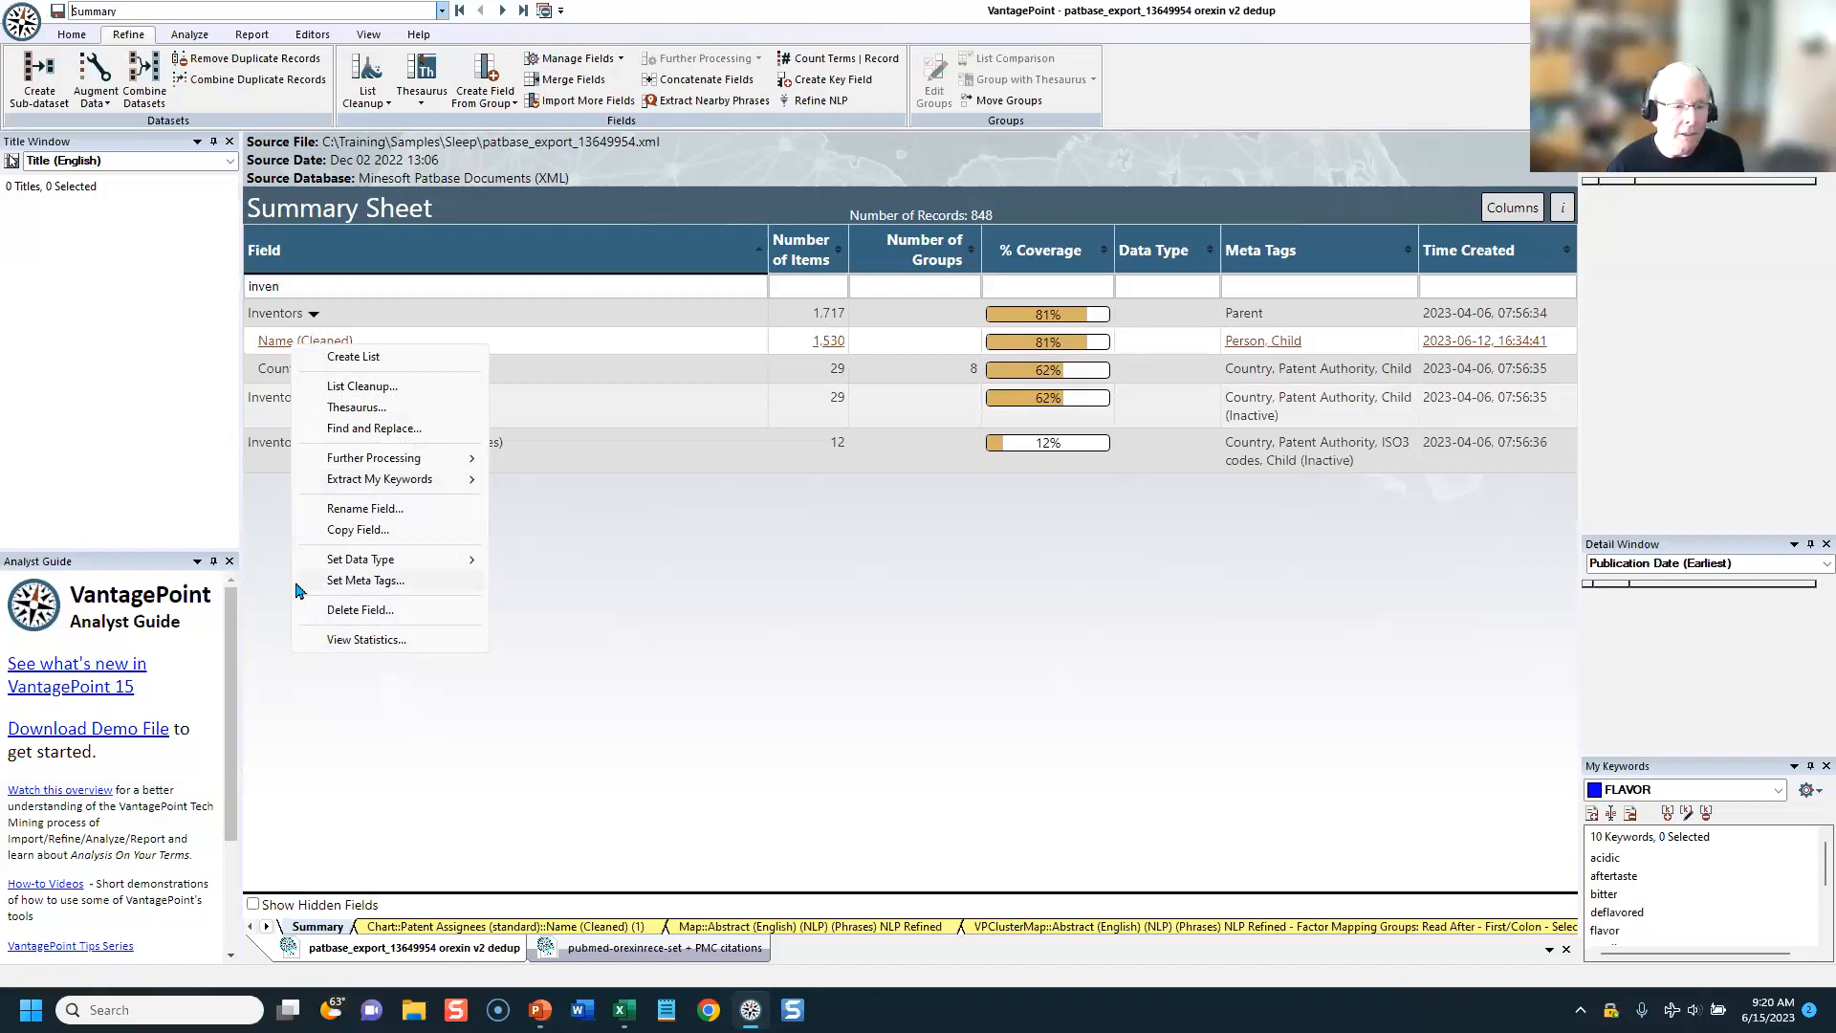
pyautogui.click(359, 529)
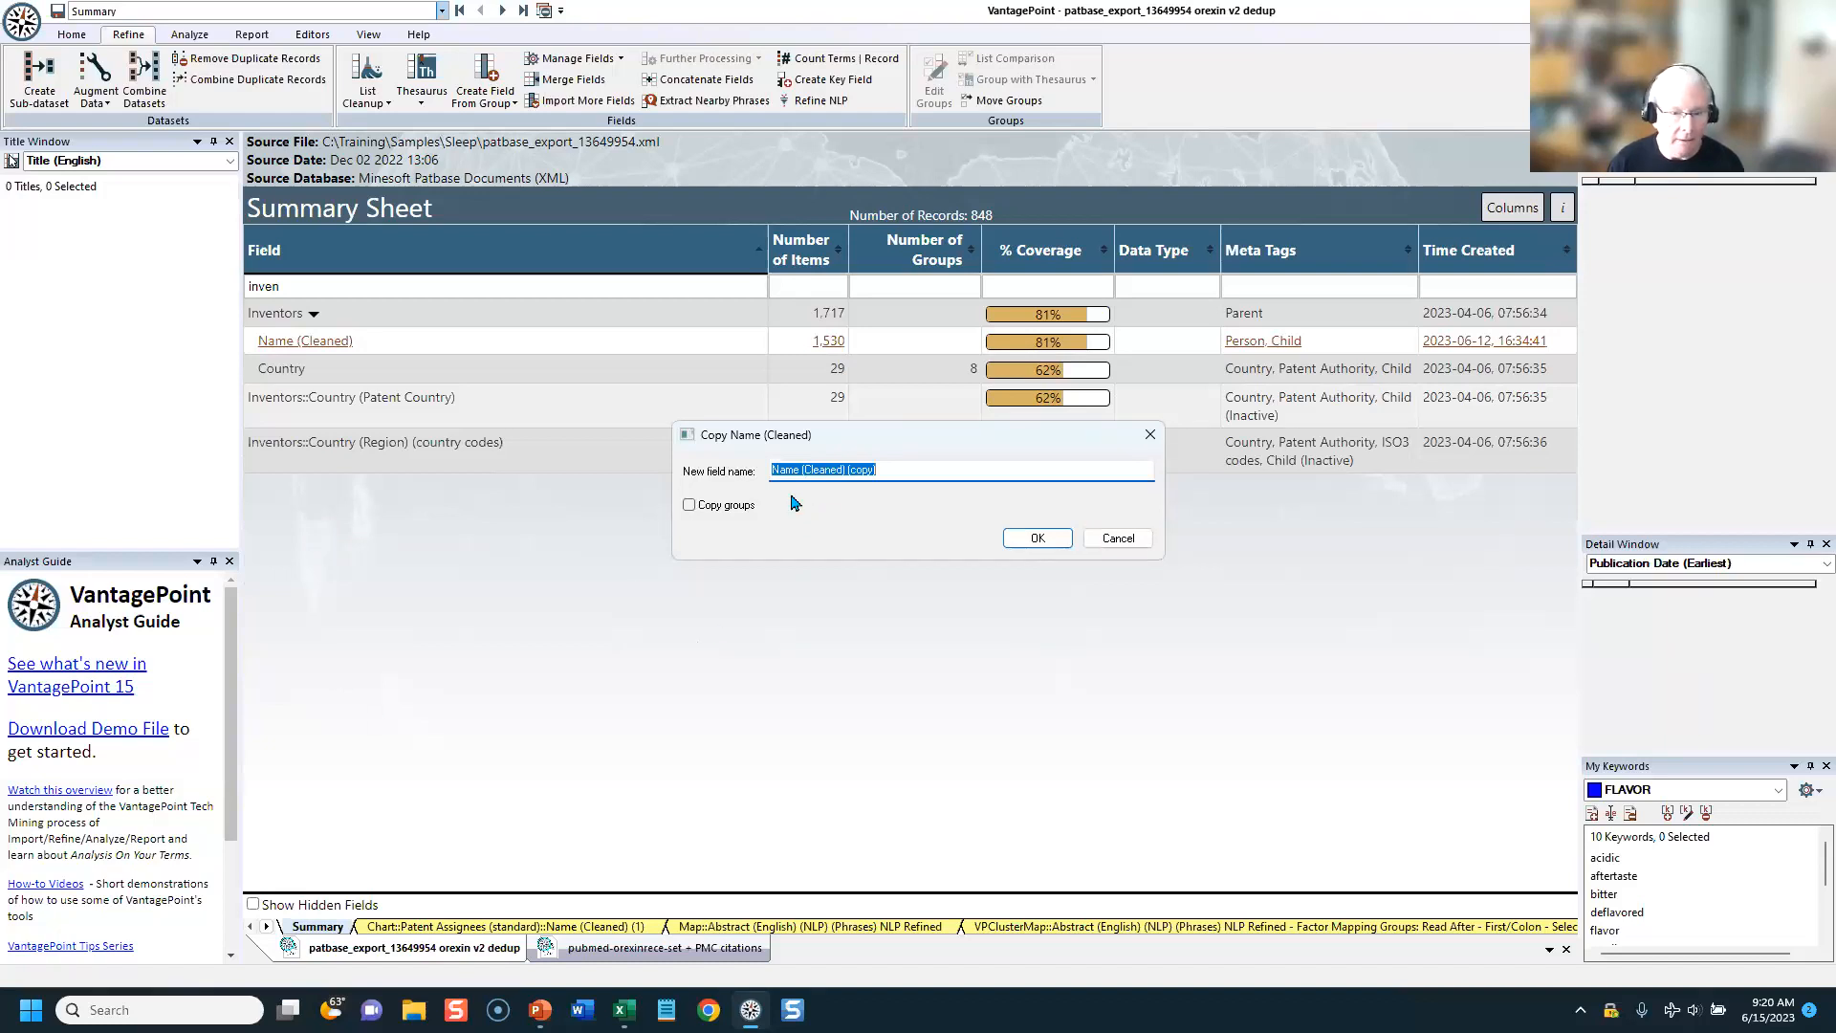
pyautogui.click(1029, 539)
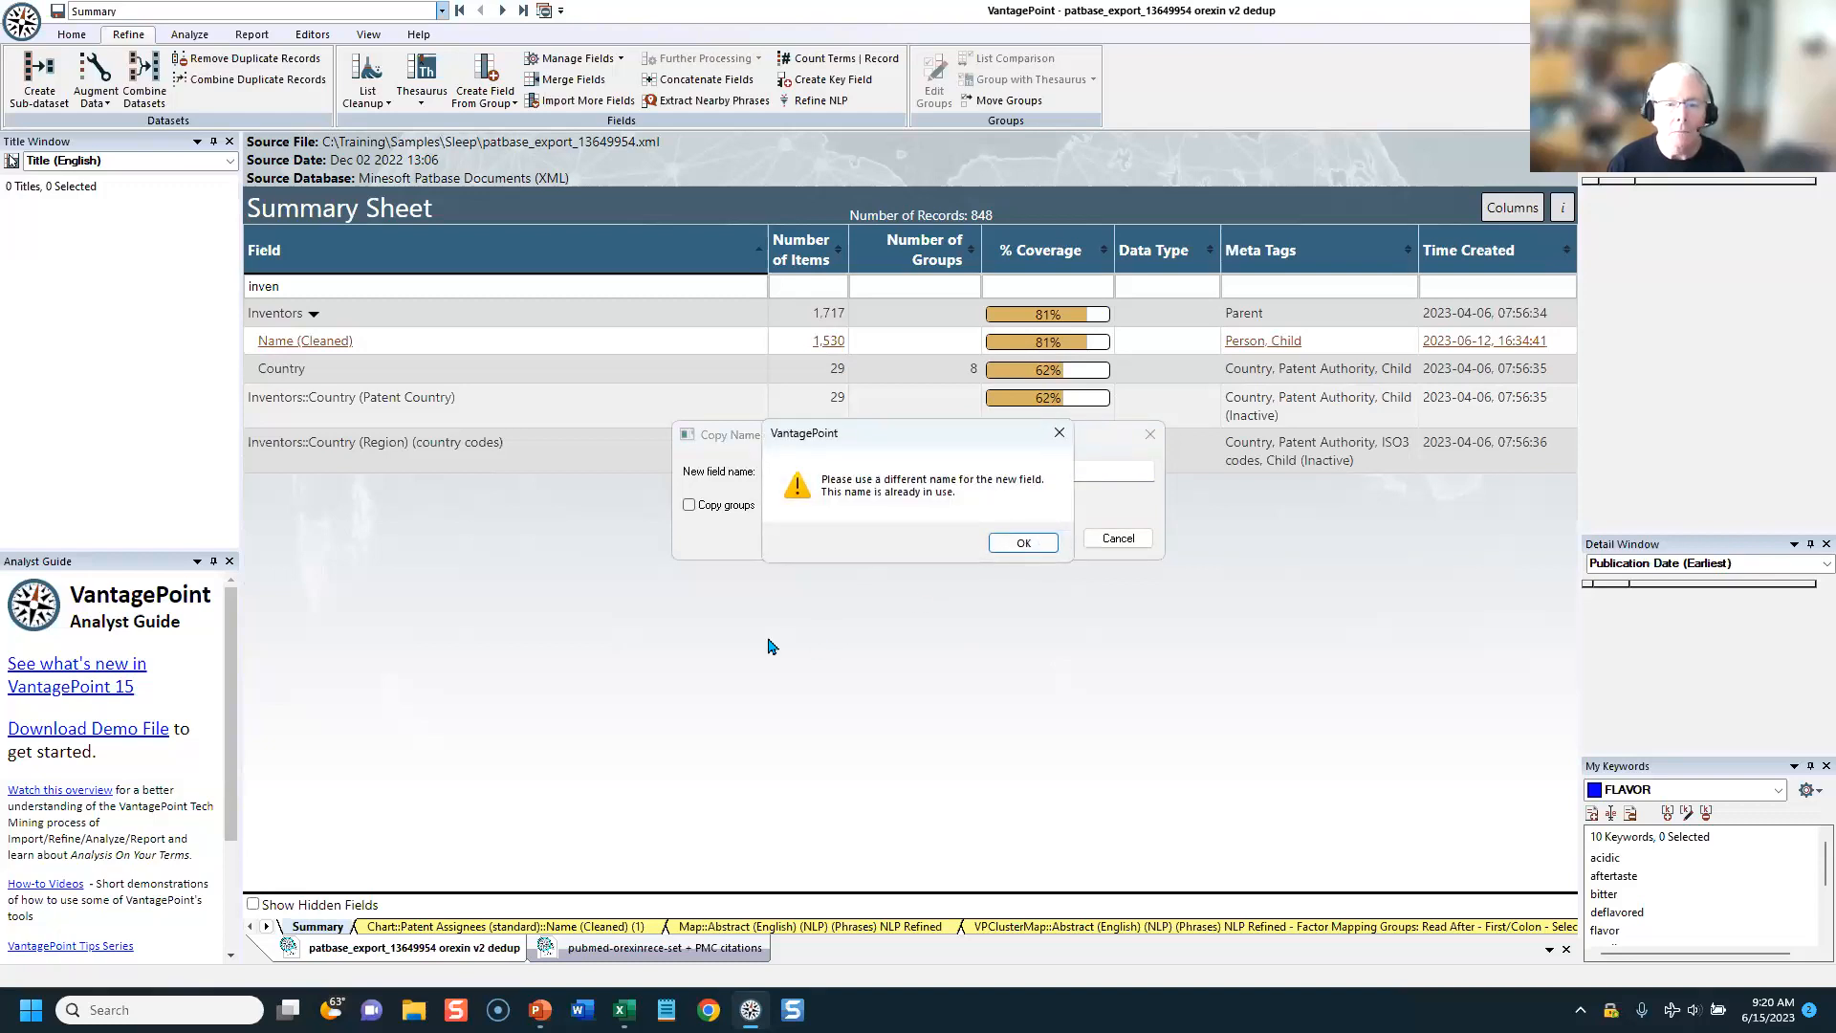
pyautogui.click(1019, 545)
pyautogui.click(893, 469)
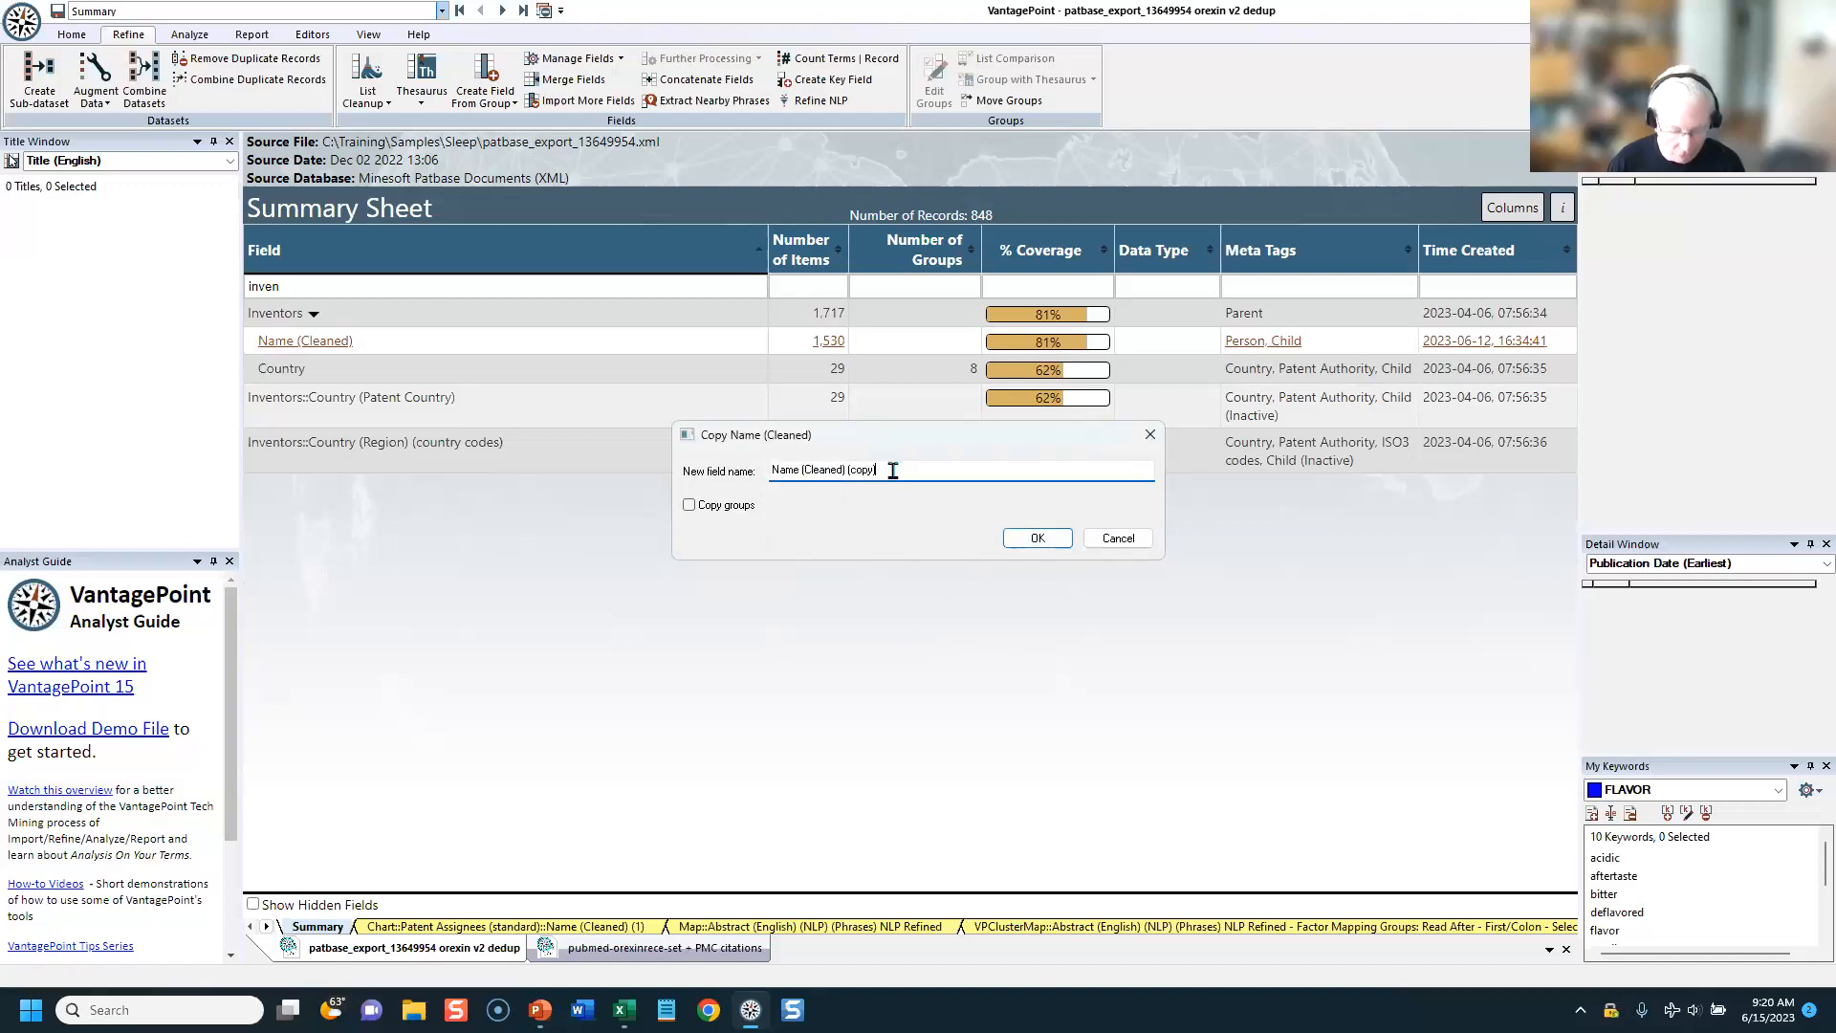
pyautogui.write('1')
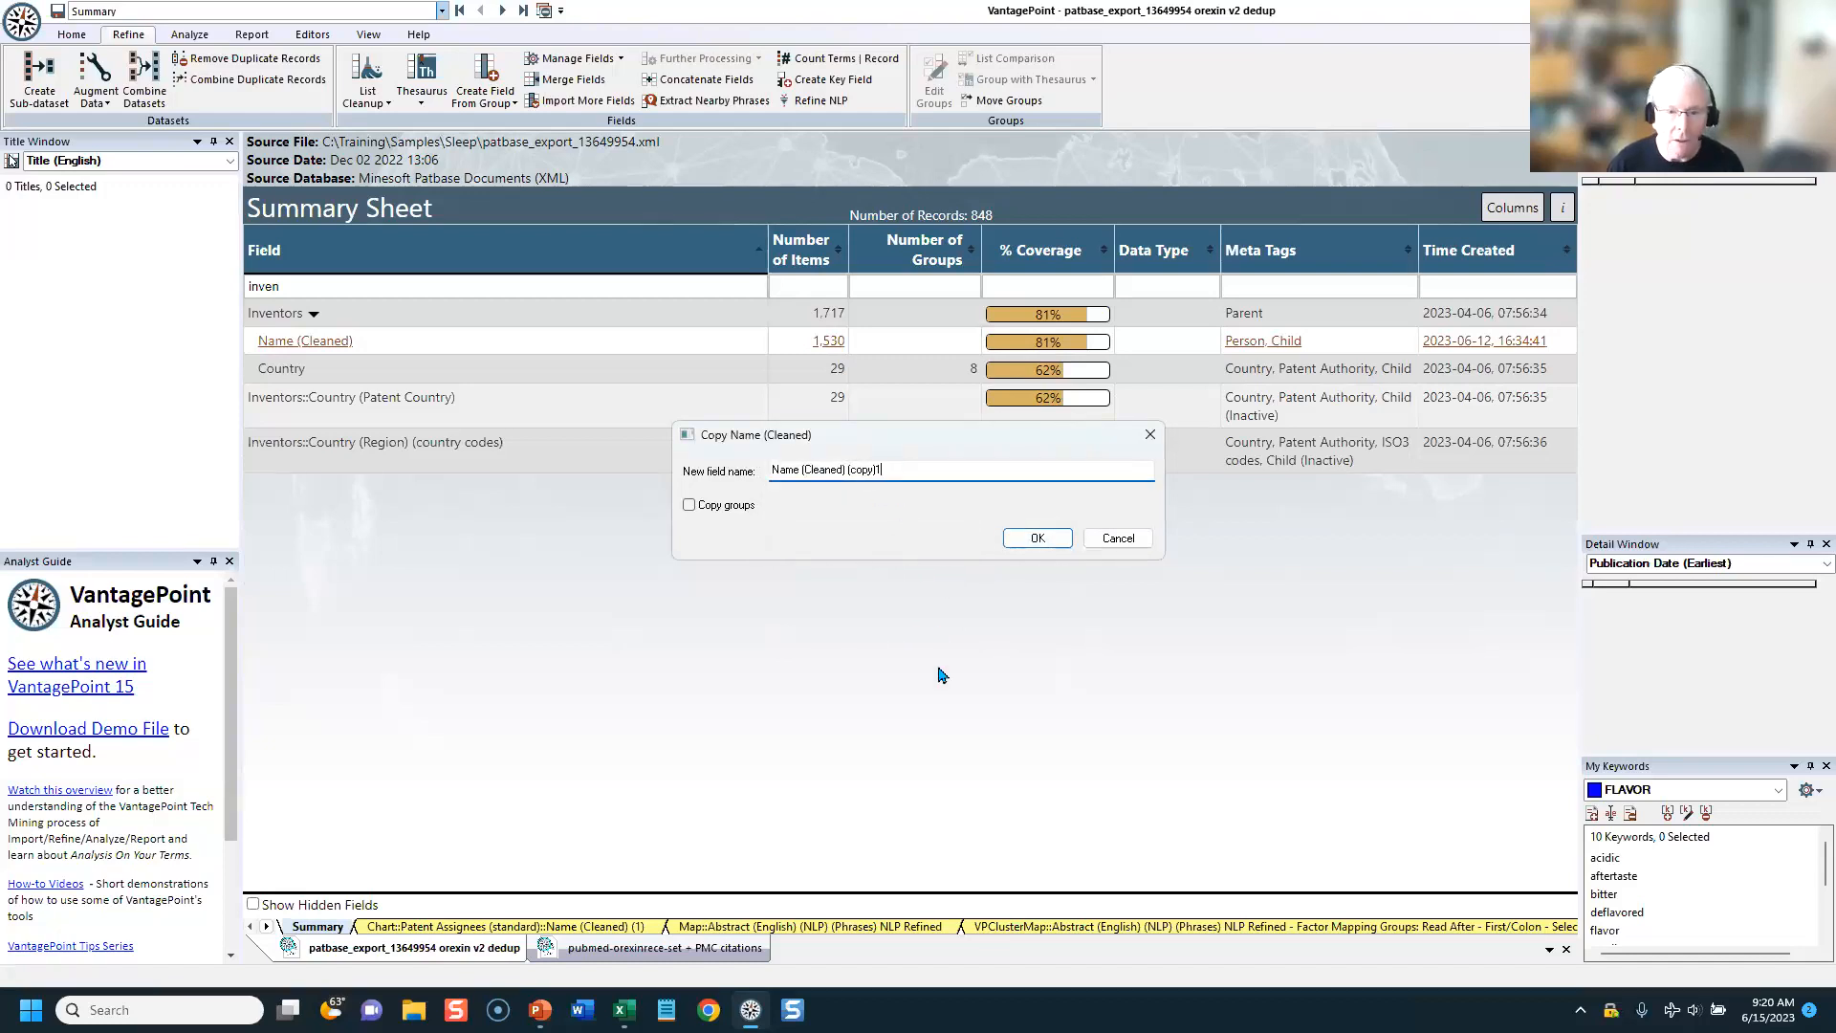
pyautogui.click(1044, 540)
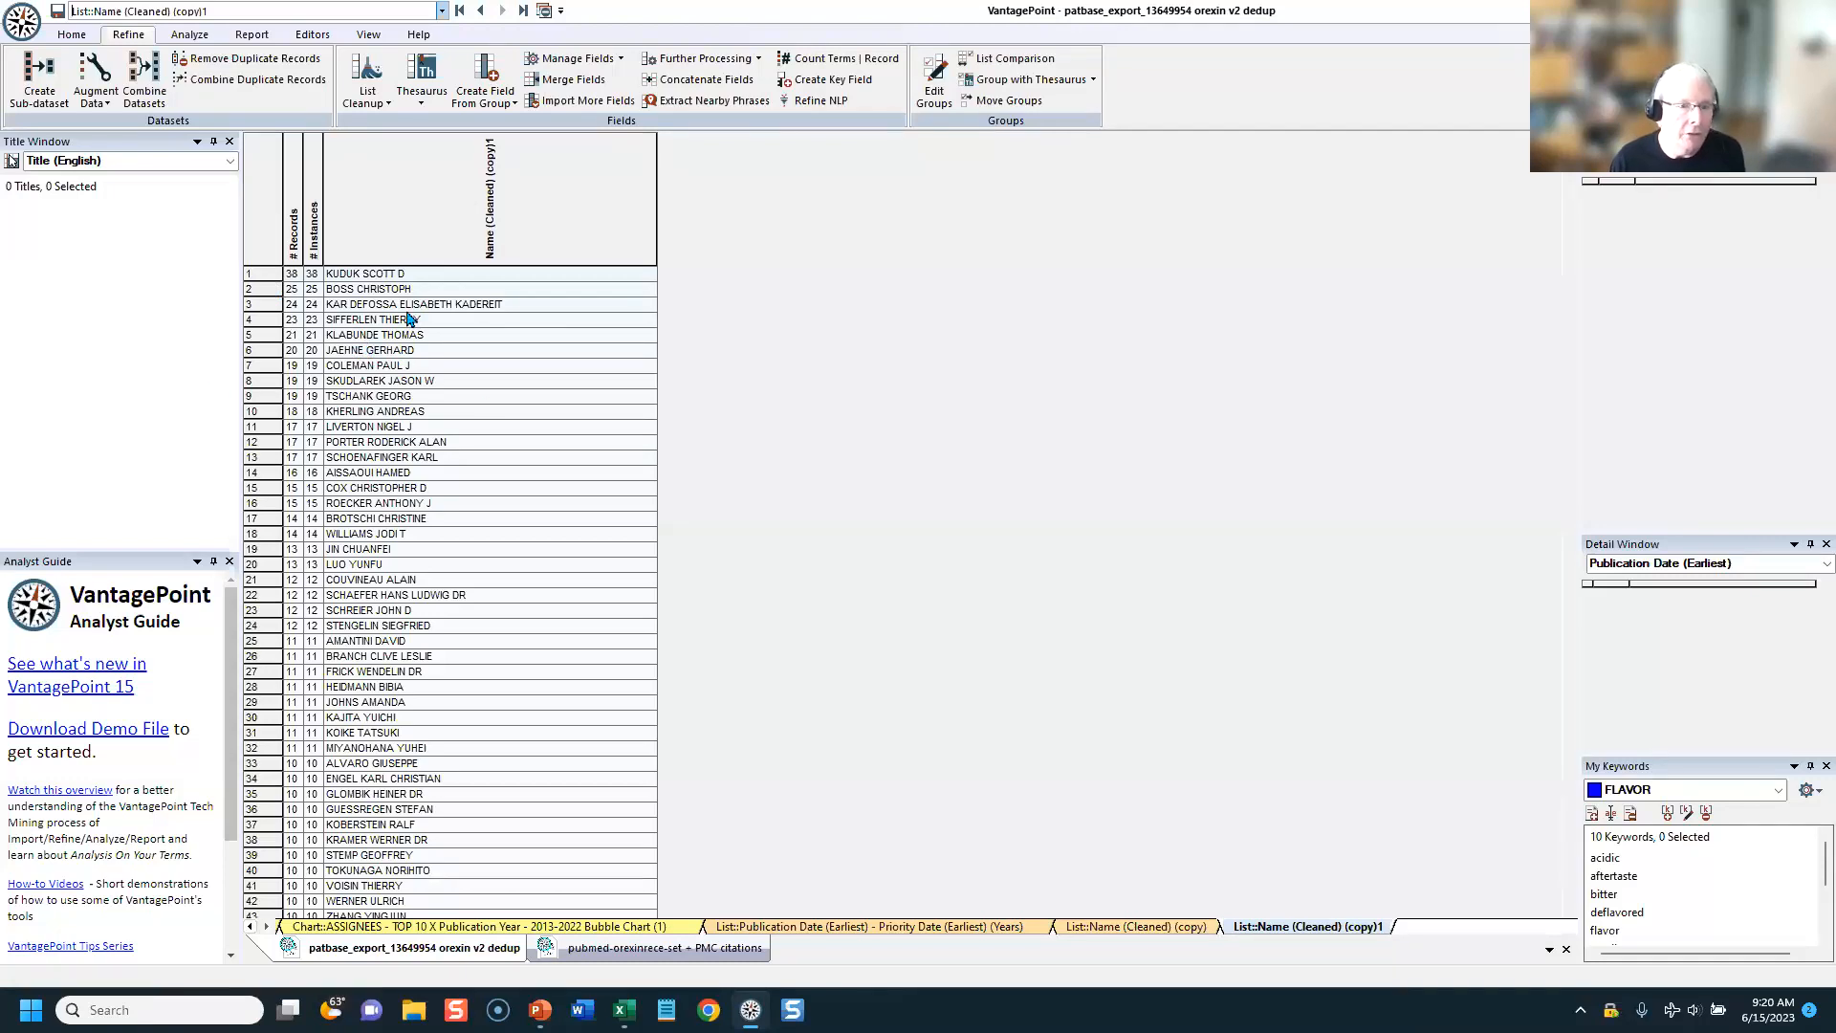
# Step: Close the list sheets of the two copied Name (Cleaned) fields and return to the Summary sheet
pyautogui.click(542, 11)
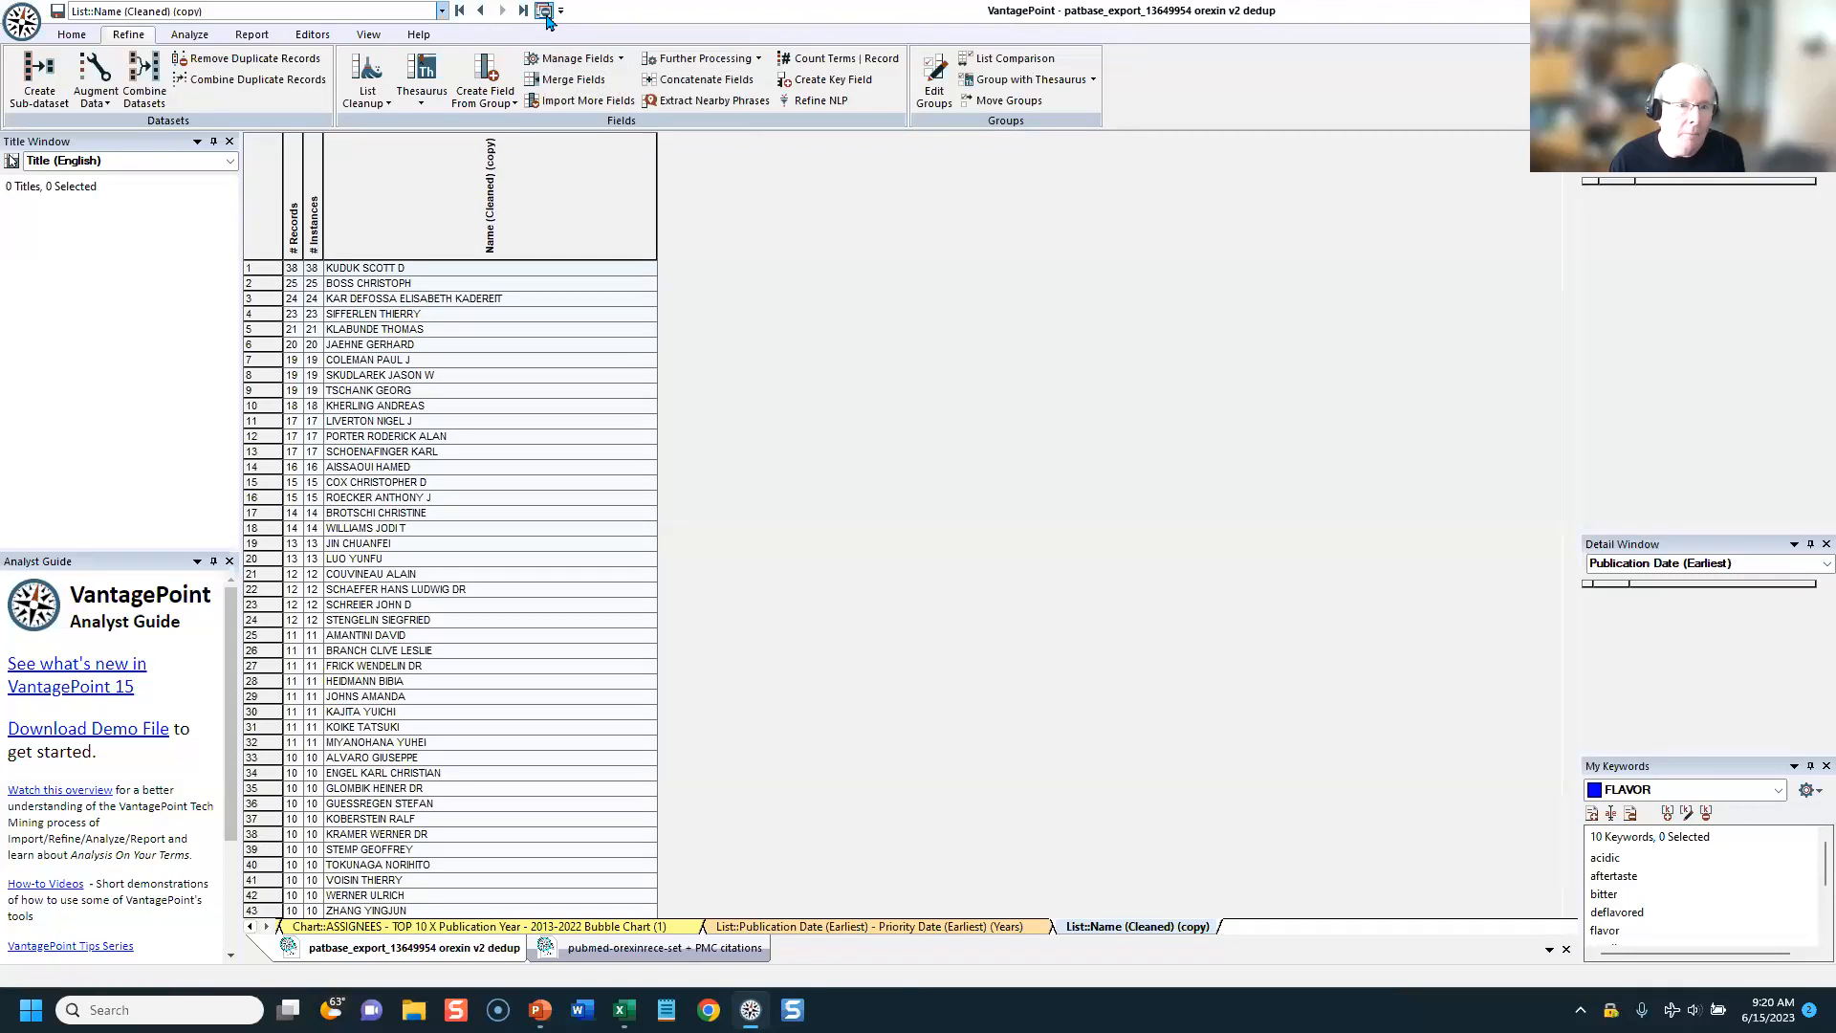
pyautogui.click(544, 12)
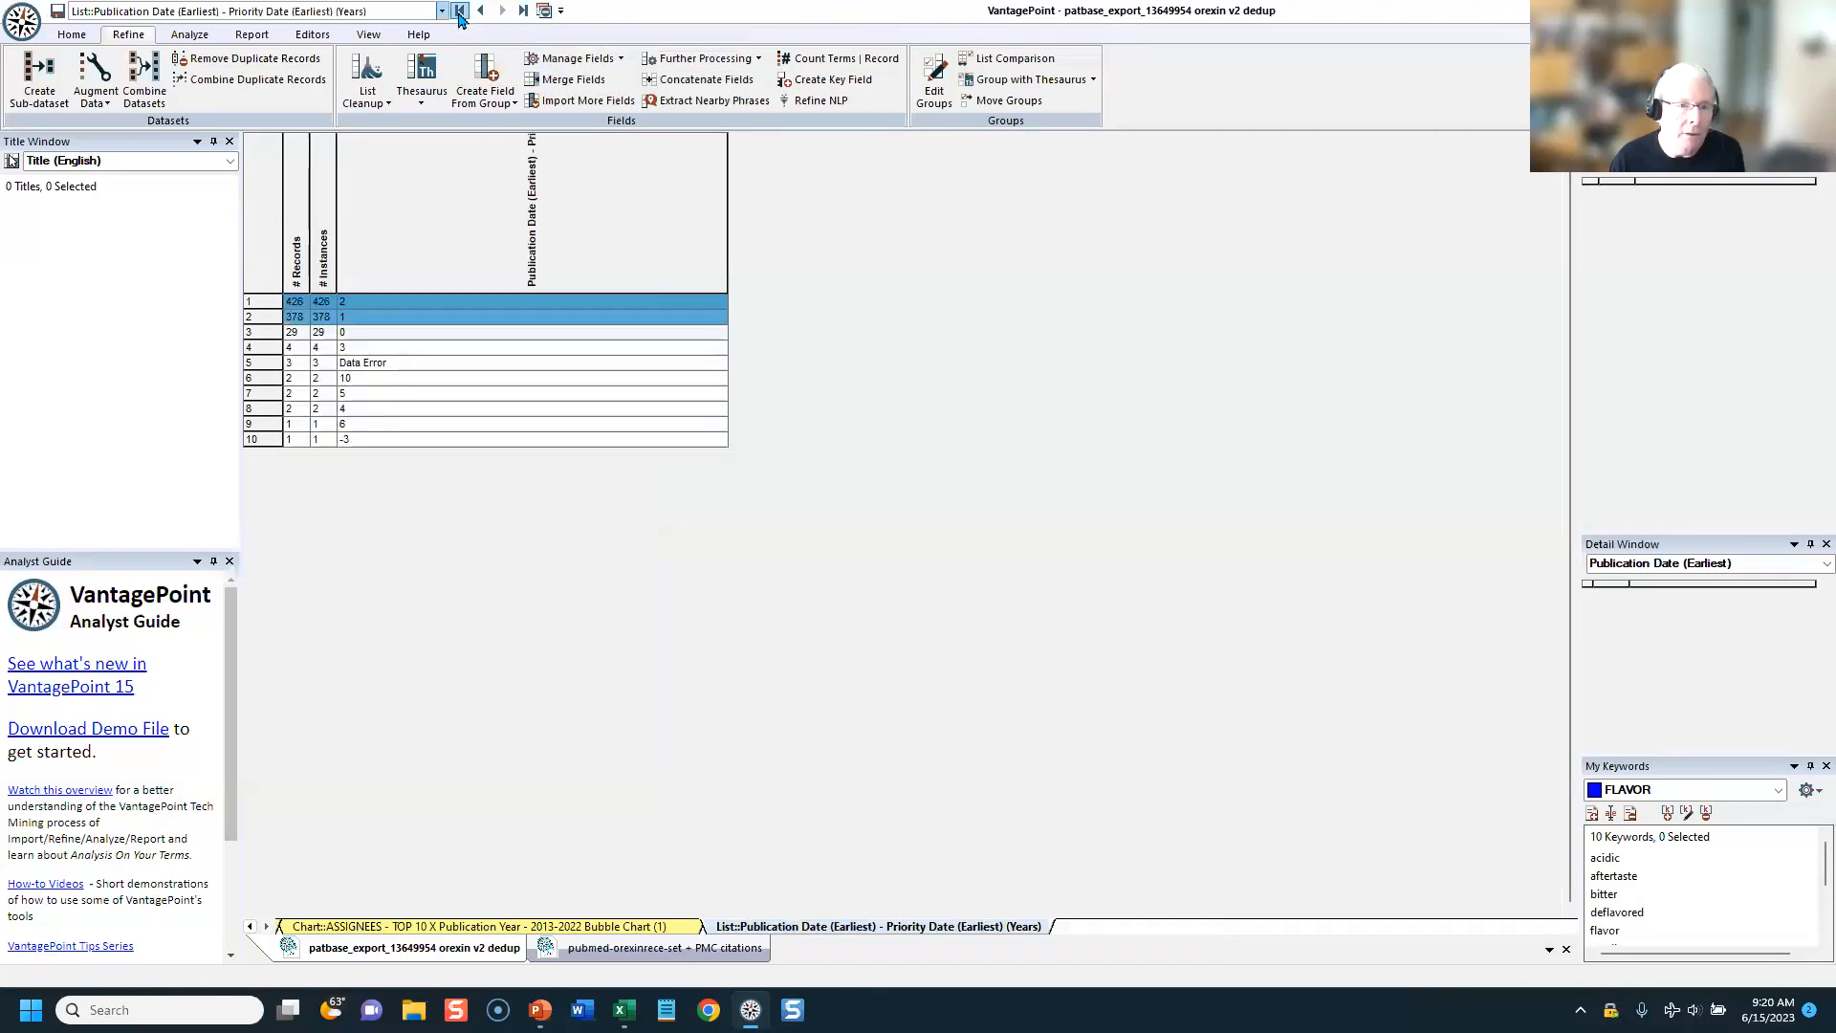
pyautogui.click(460, 12)
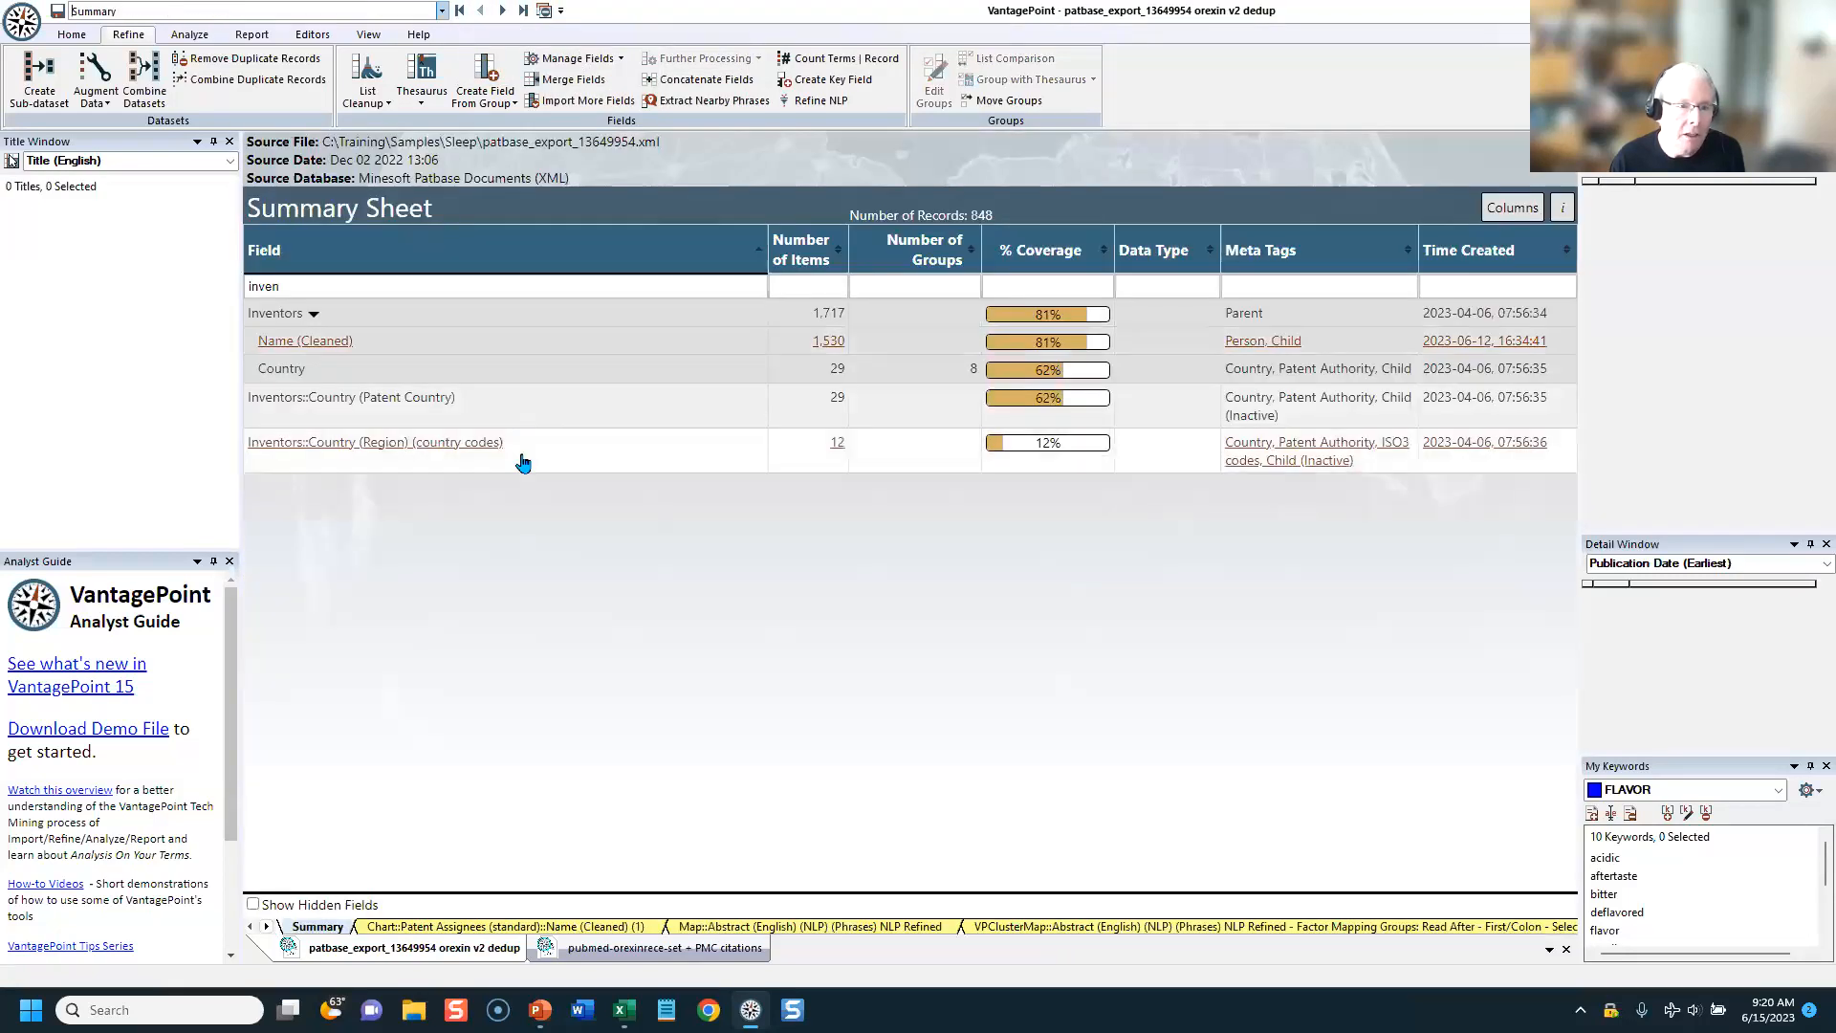
# Step: Replace the summary's field filter with "cop" to find the copied fields
pyautogui.click(409, 280)
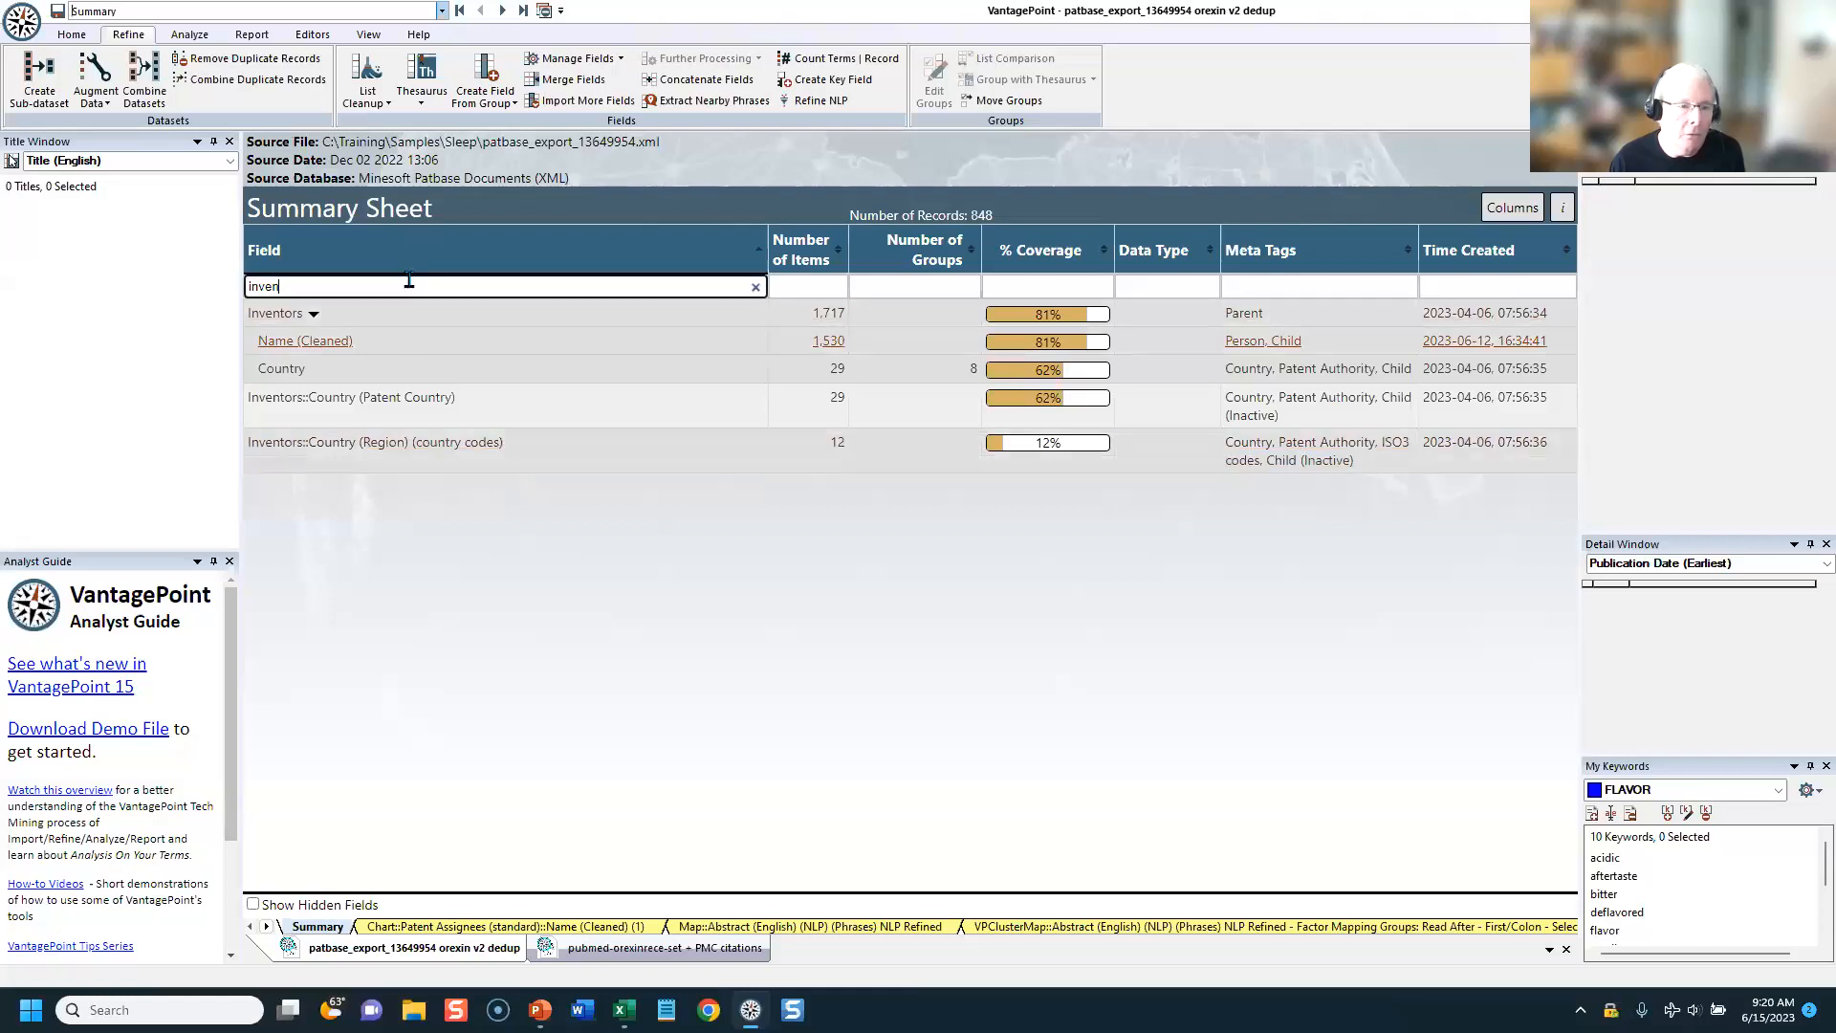
pyautogui.press('BackSpace')
pyautogui.press('BackSpace')
pyautogui.press('BackSpace')
pyautogui.press('BackSpace')
pyautogui.press('BackSpace')
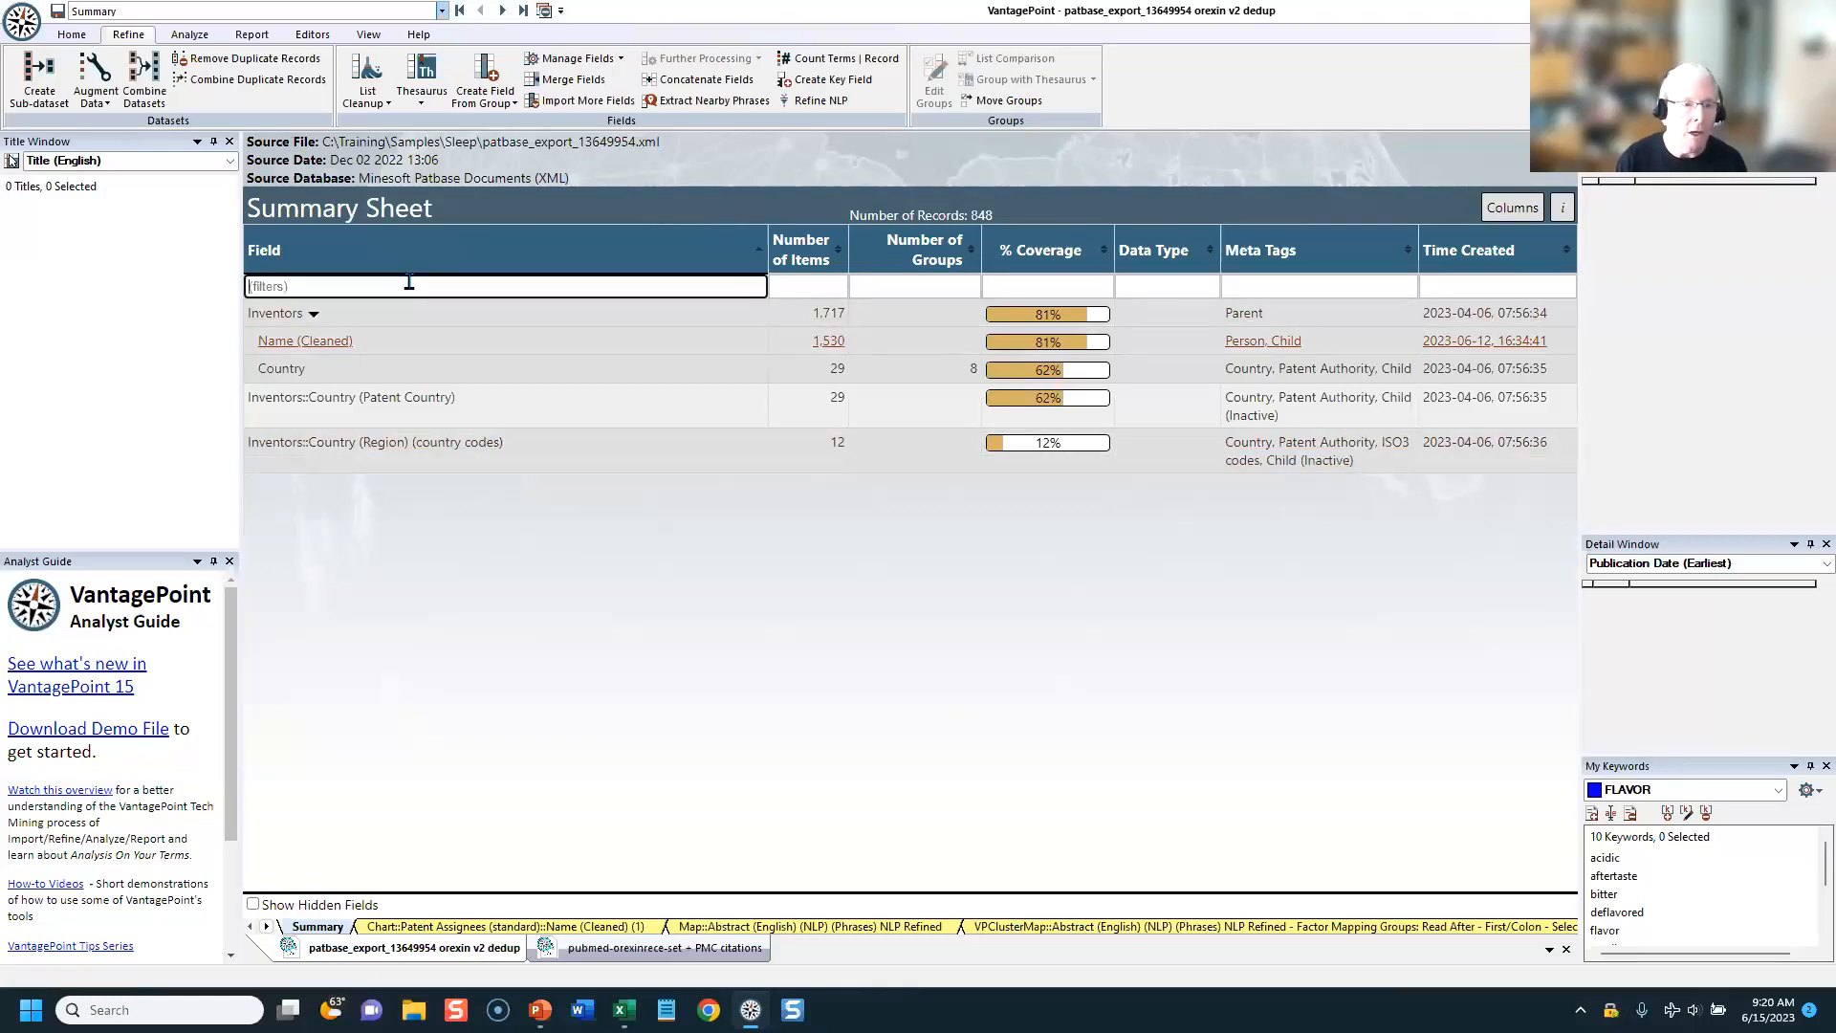
pyautogui.write('cop:y')
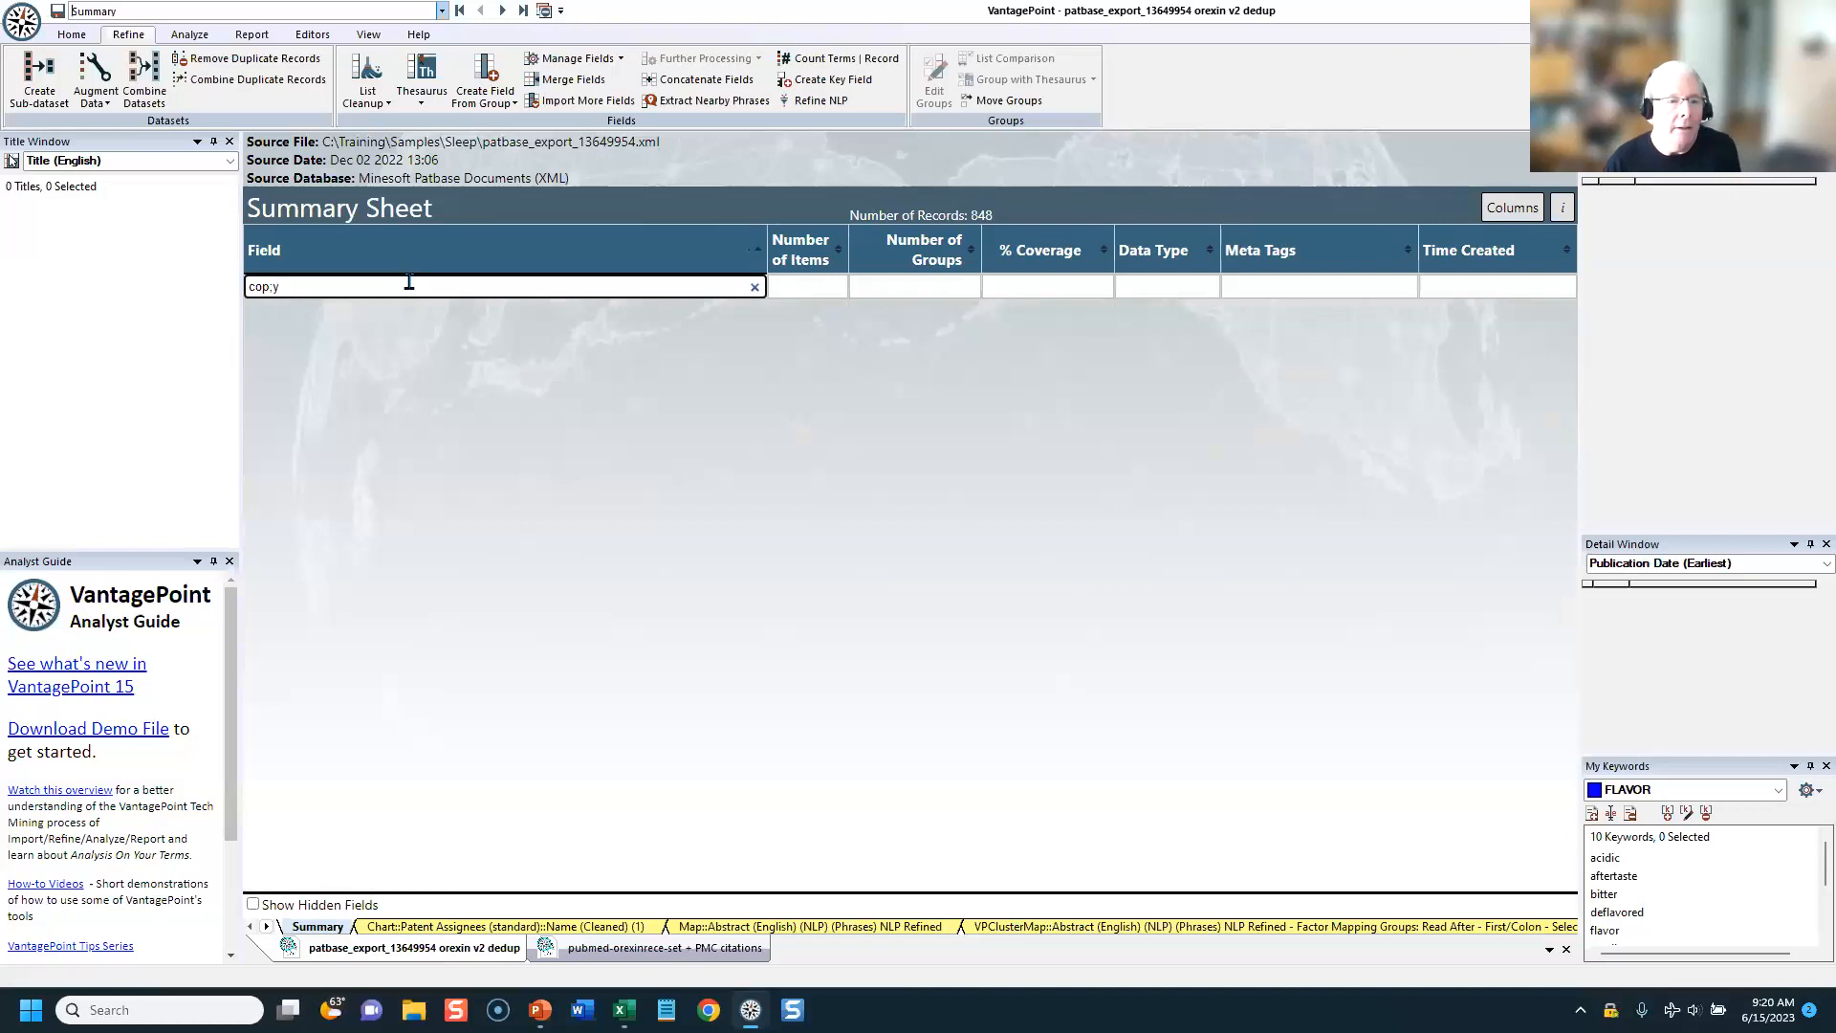
pyautogui.press('BackSpace')
pyautogui.press('BackSpace')
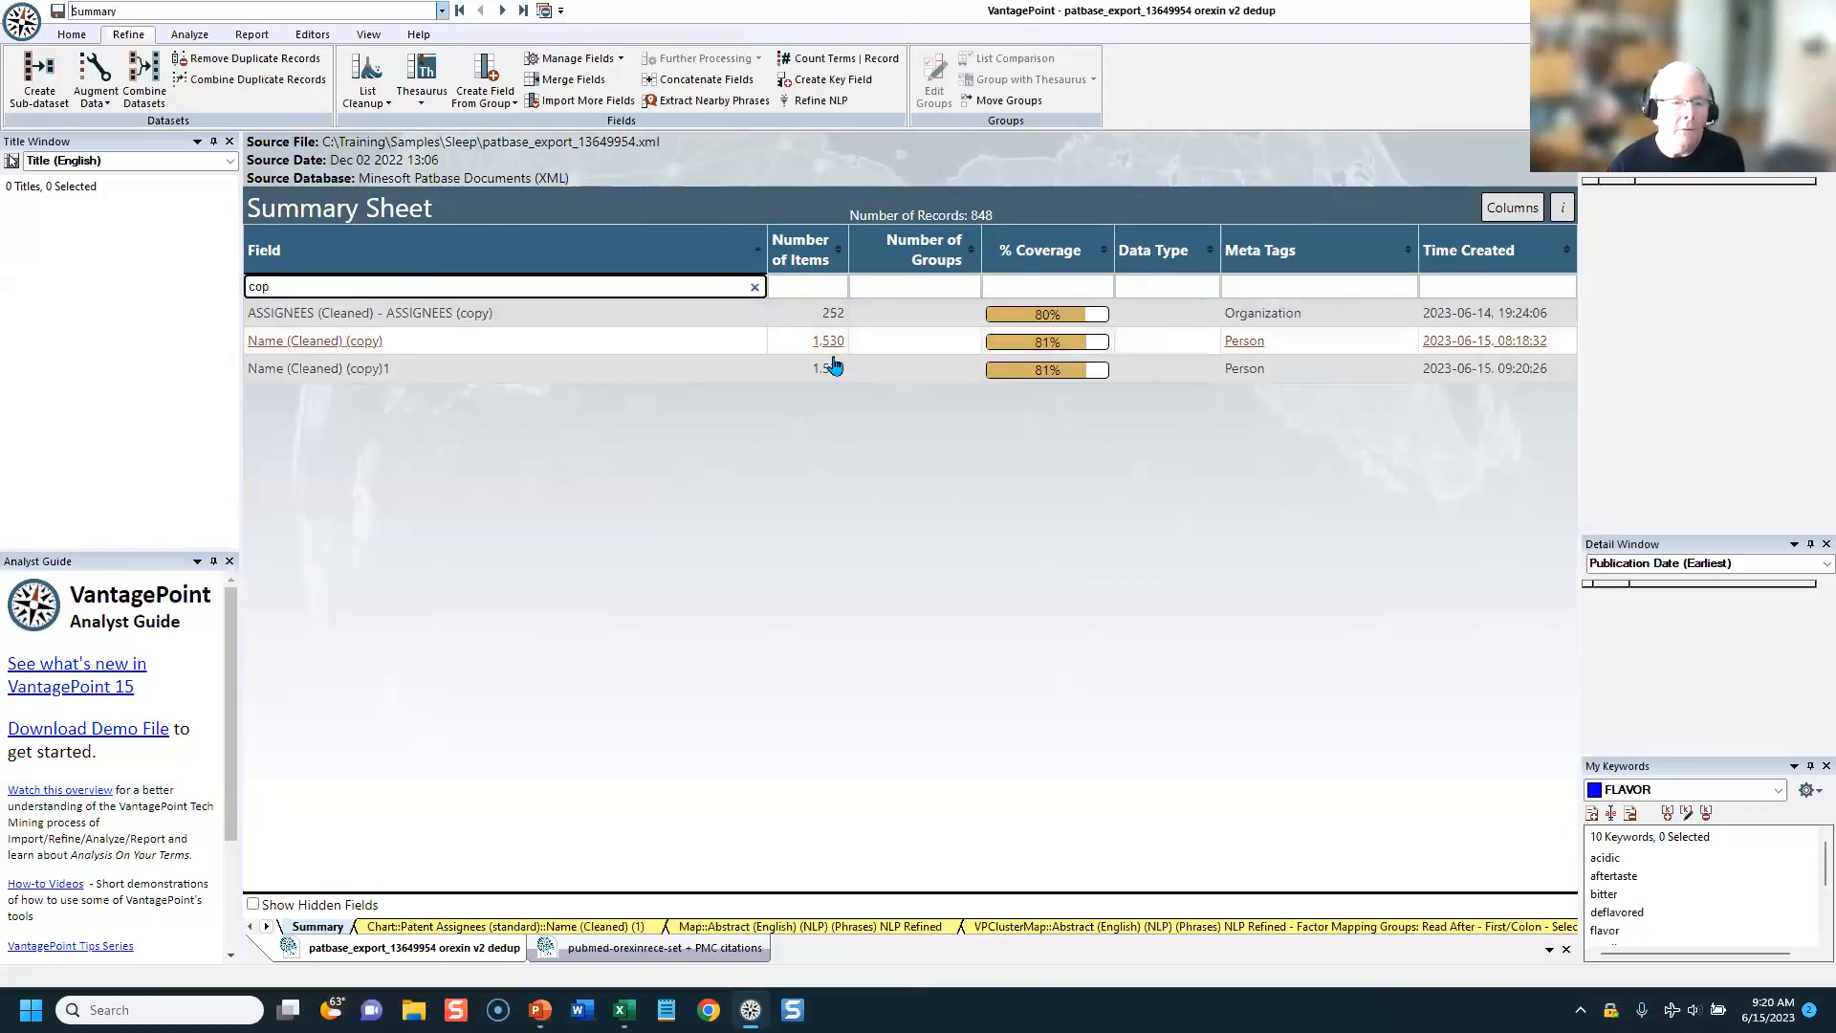
# Step: Delete the "Name (Cleaned) (copy)1" field from the dataset
pyautogui.rightClick(313, 375)
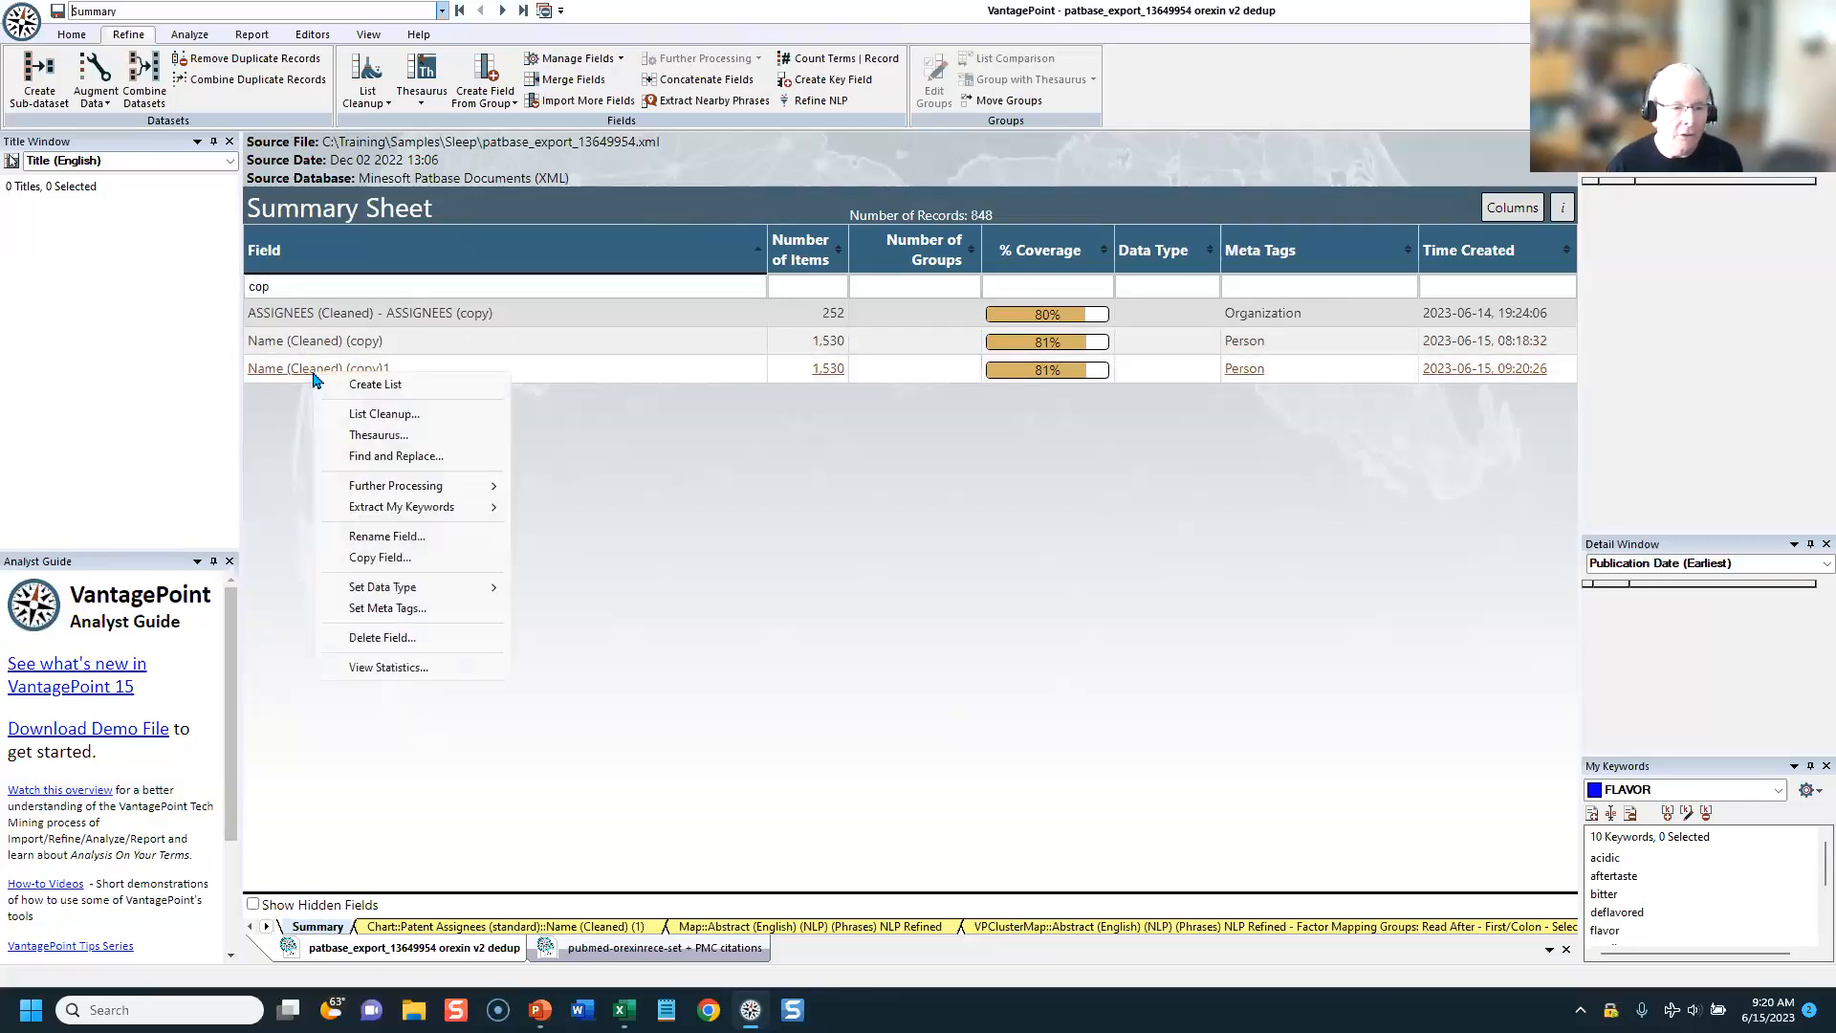
pyautogui.click(386, 638)
pyautogui.click(1045, 546)
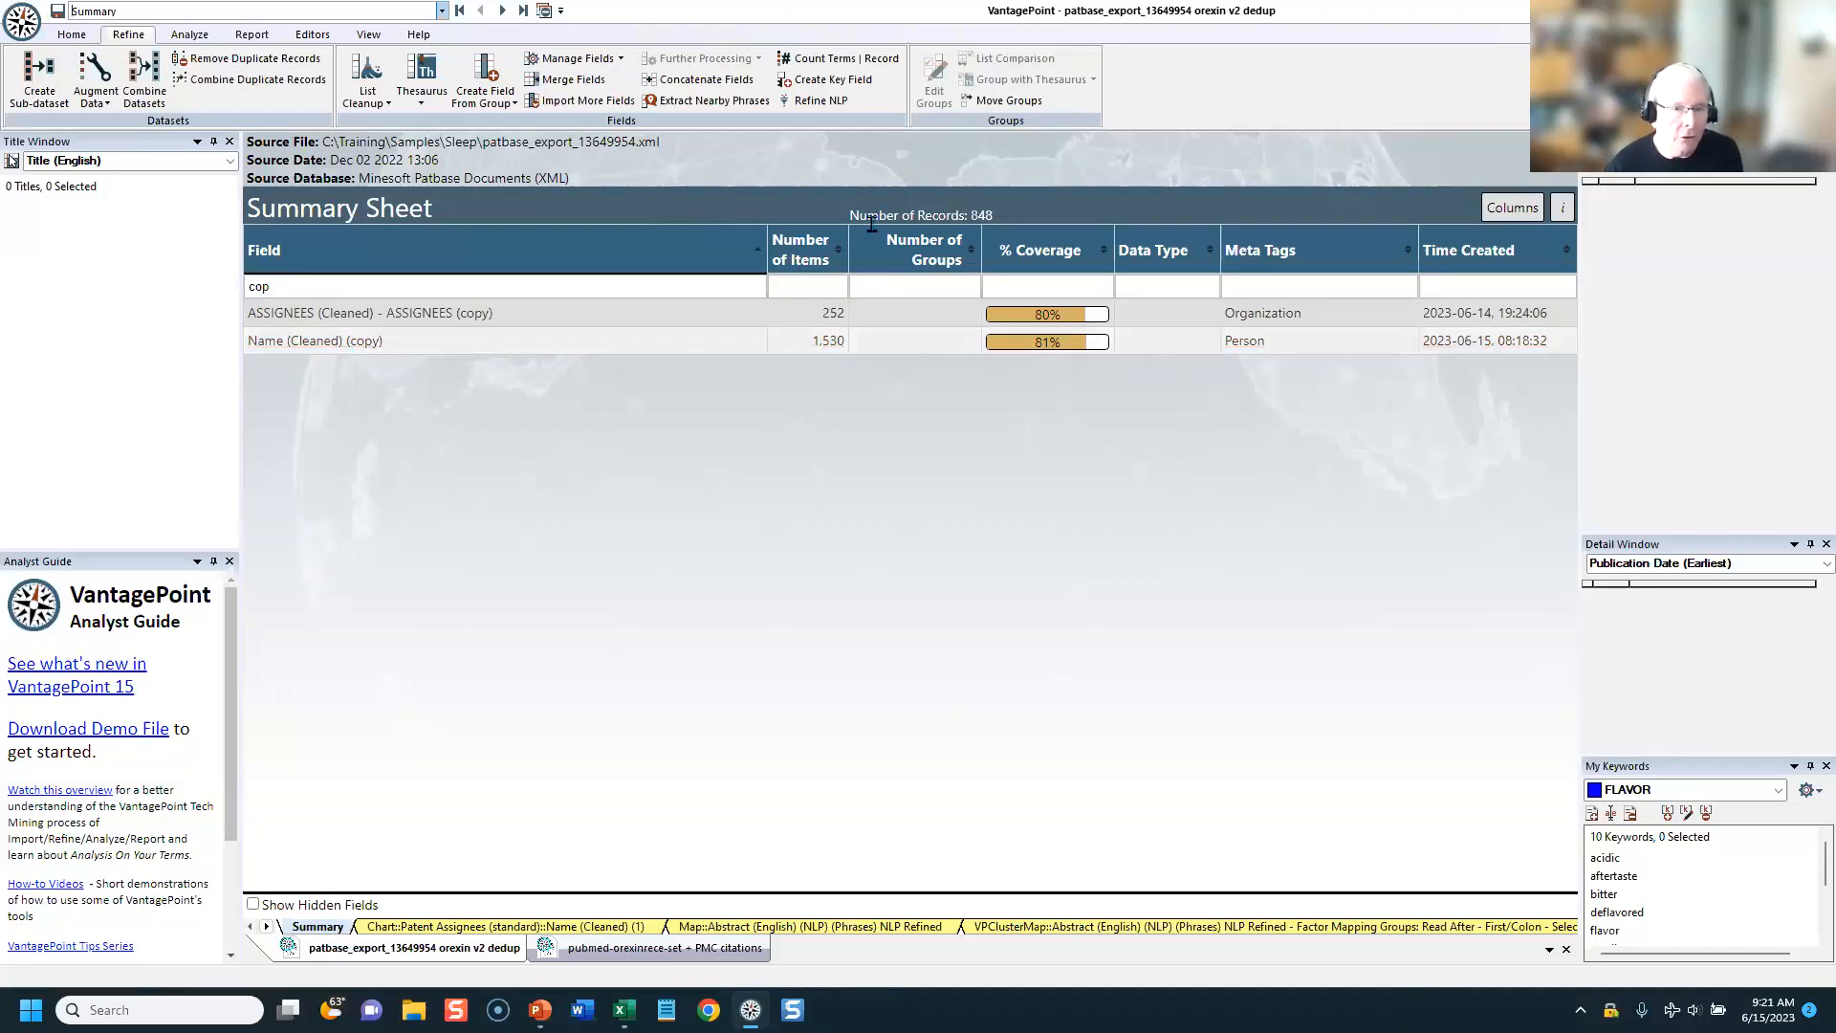
# Step: Count the unique terms per record of "Name (Cleaned) (copy)" in a new field named TEAM SIZE, and select its list's first five rows
pyautogui.click(854, 65)
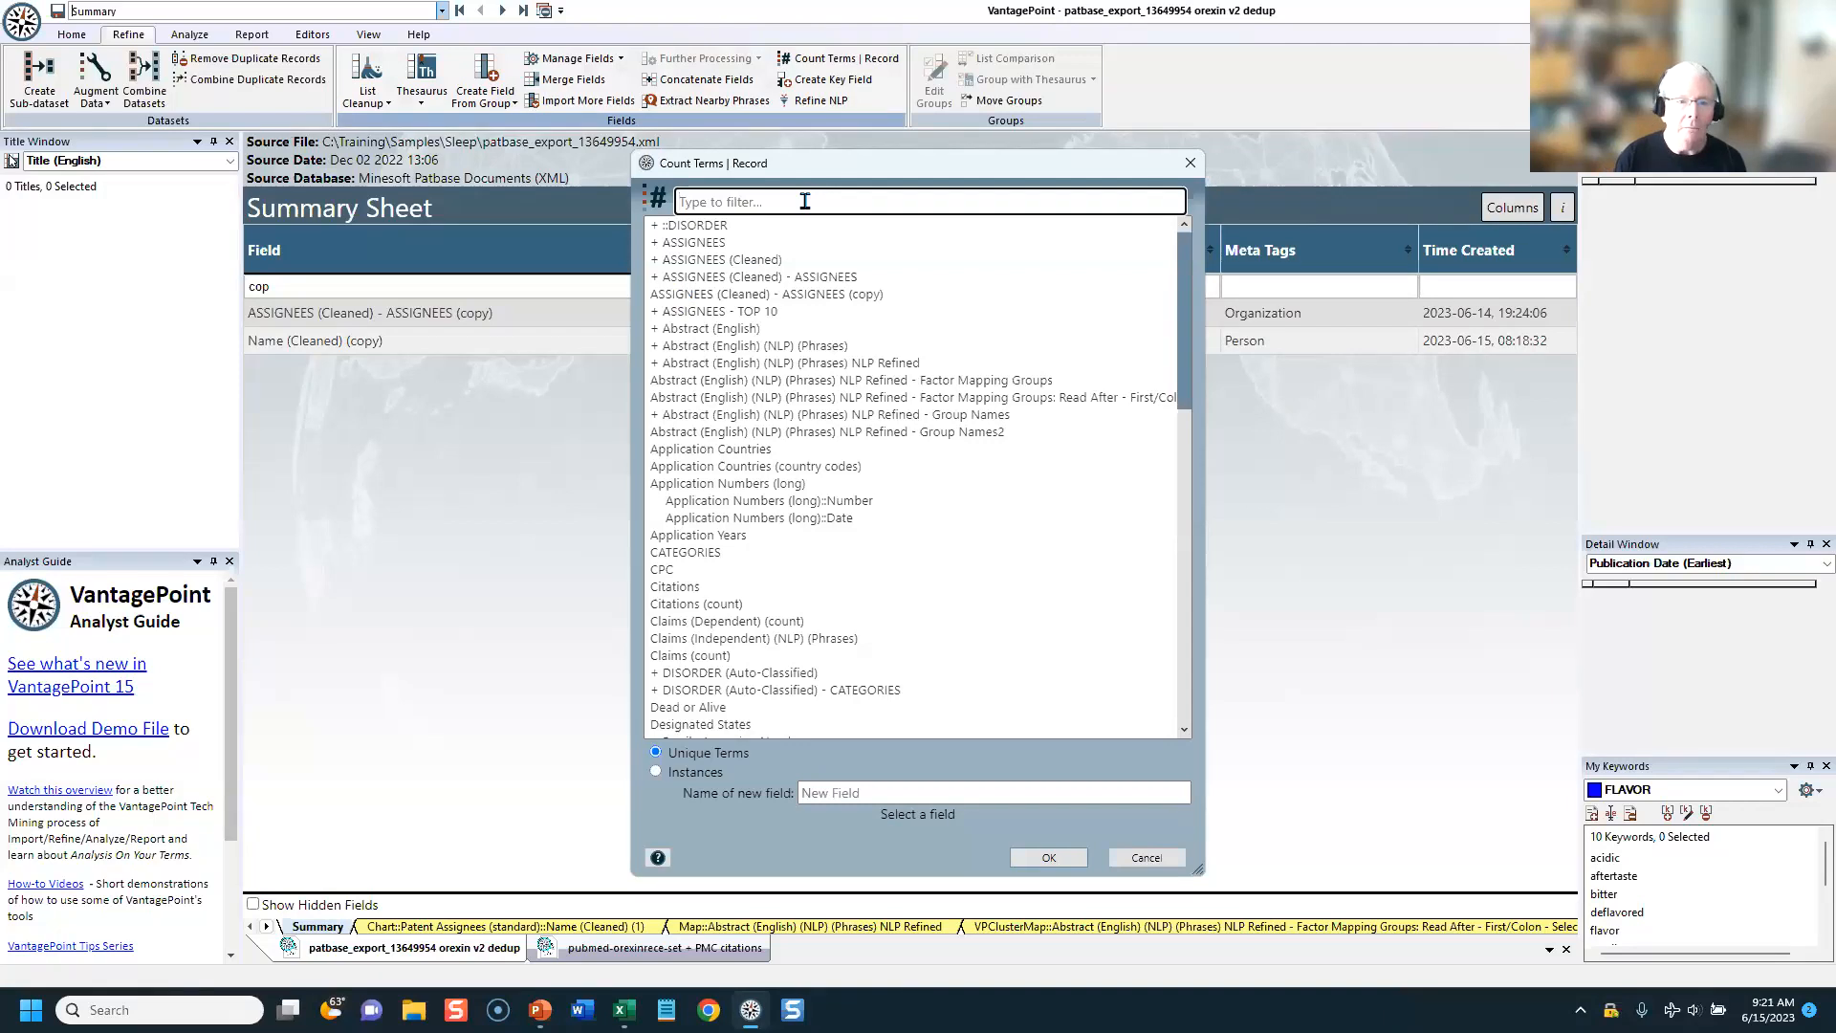
pyautogui.write('co')
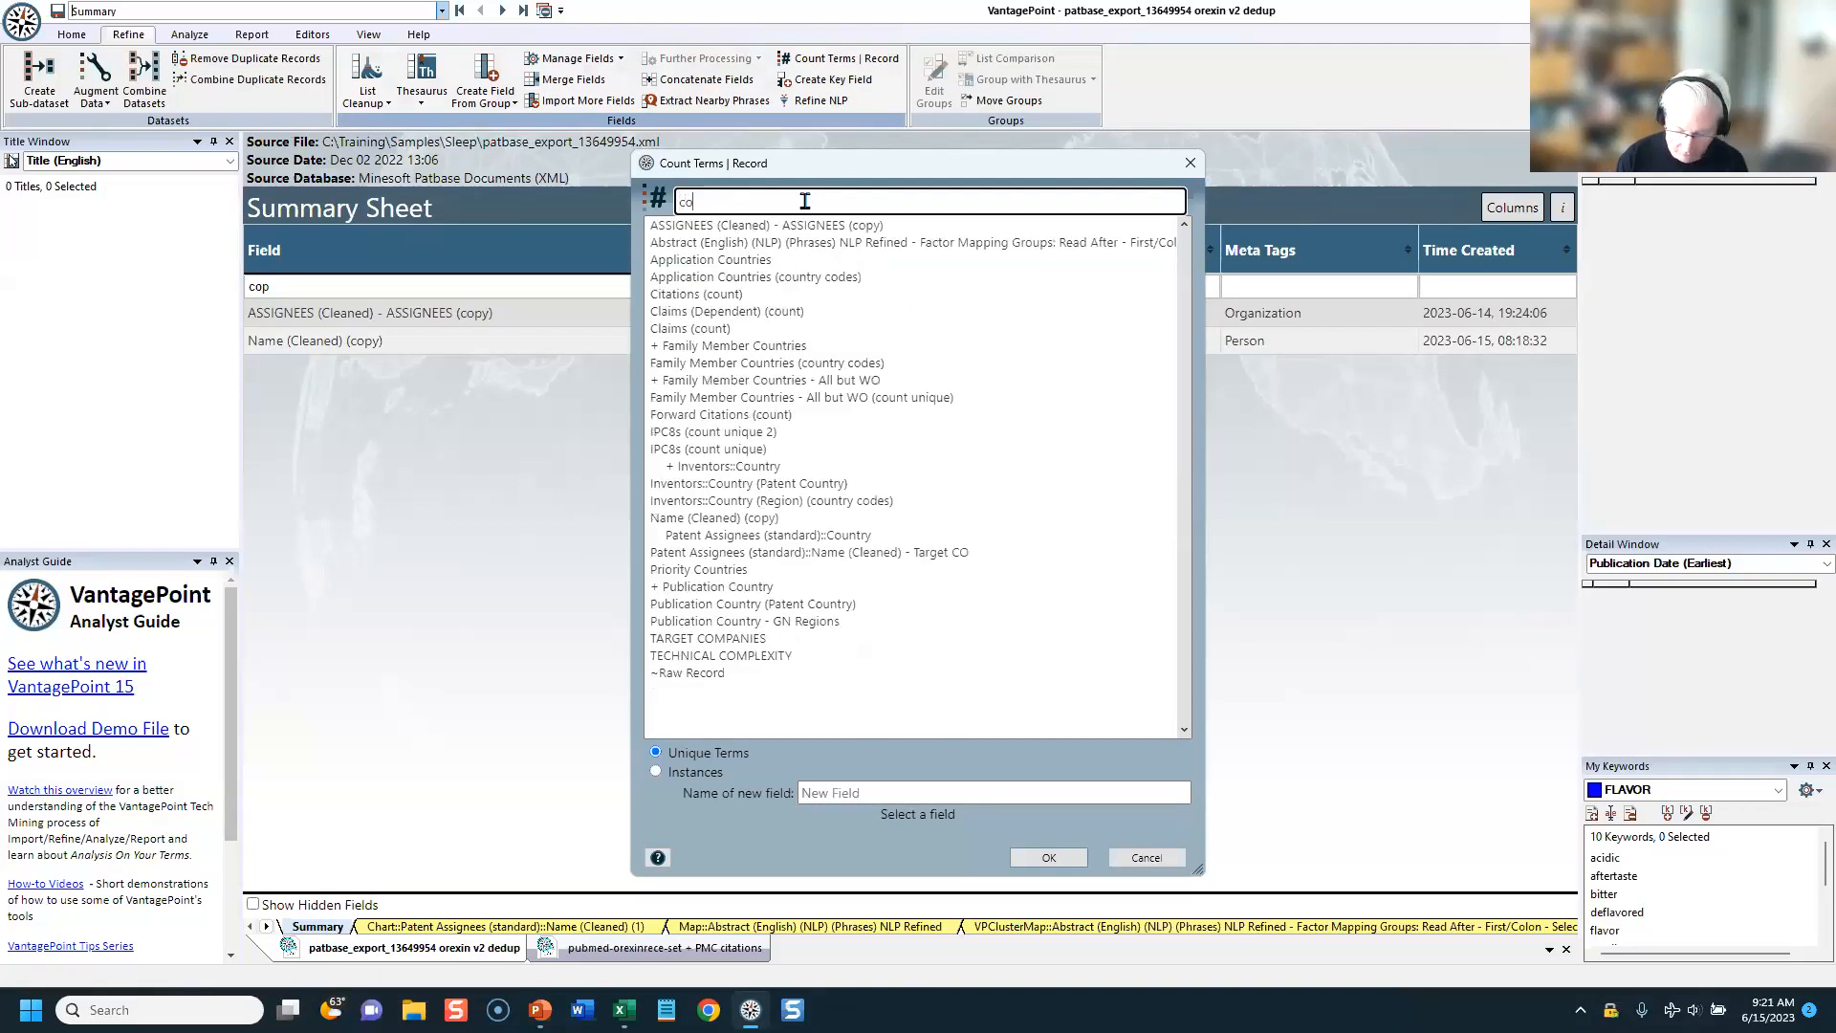
pyautogui.write('p')
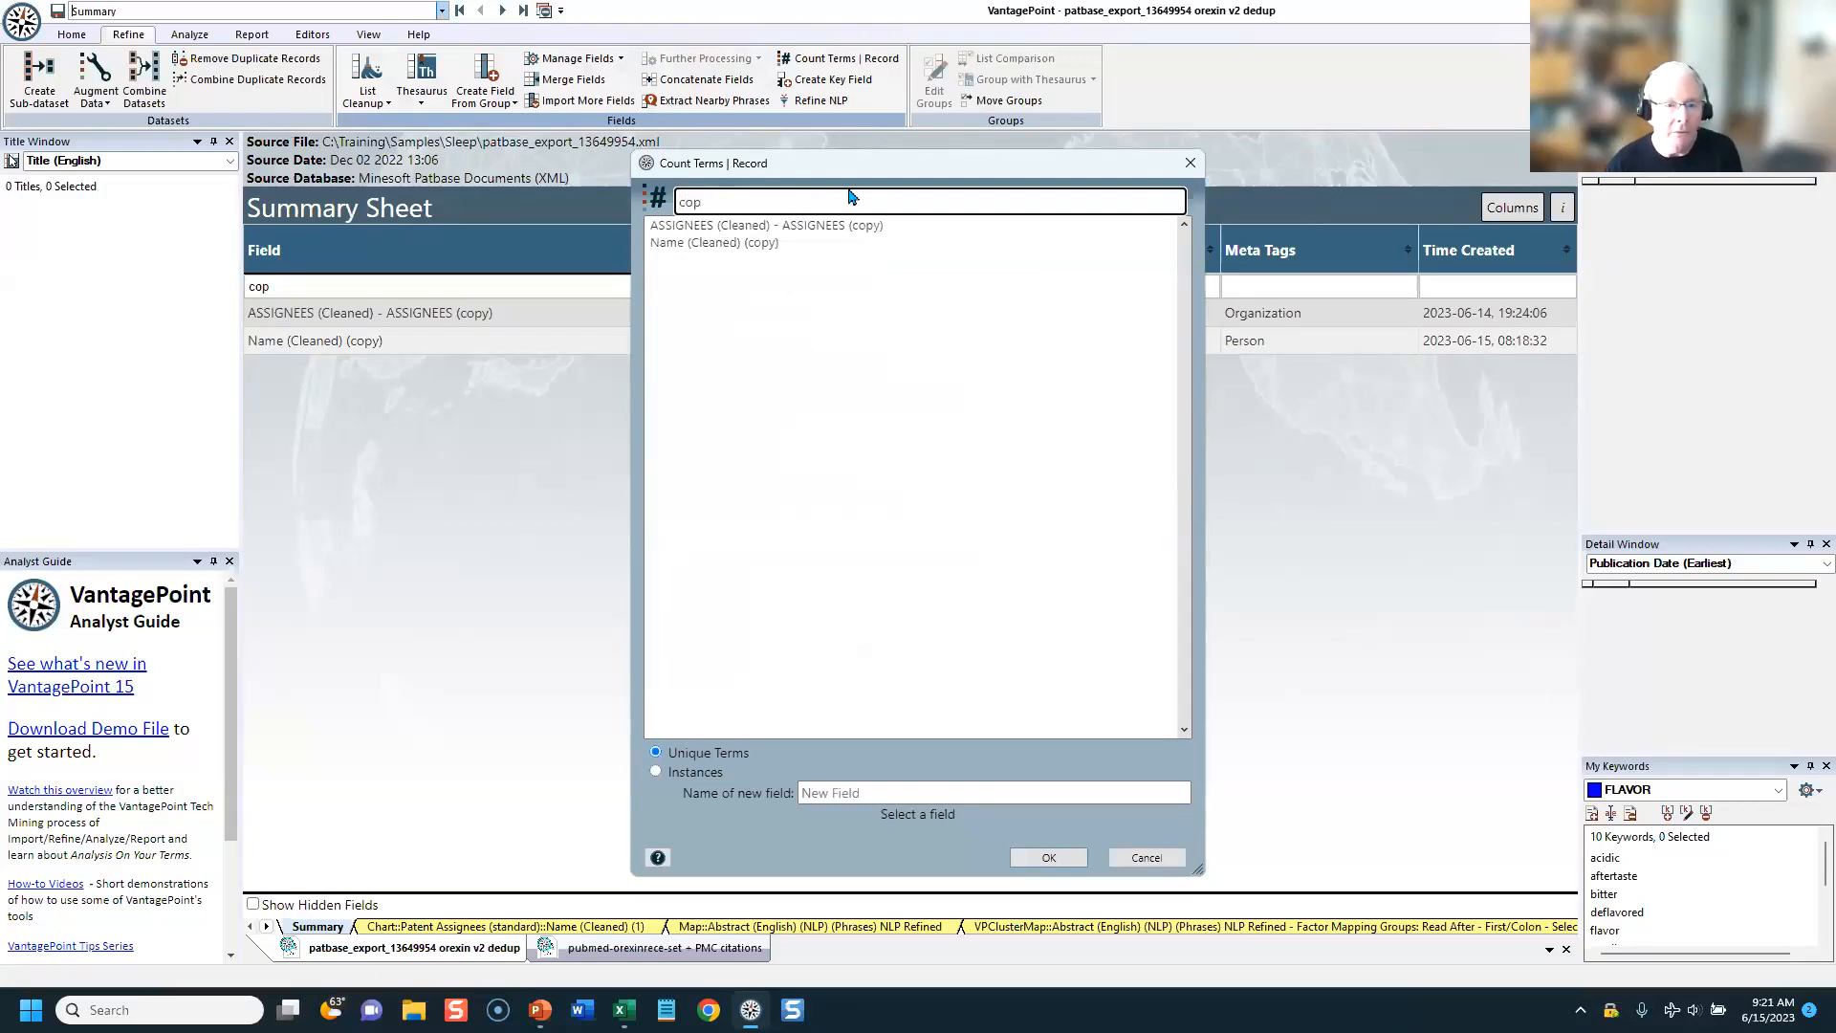
pyautogui.click(722, 243)
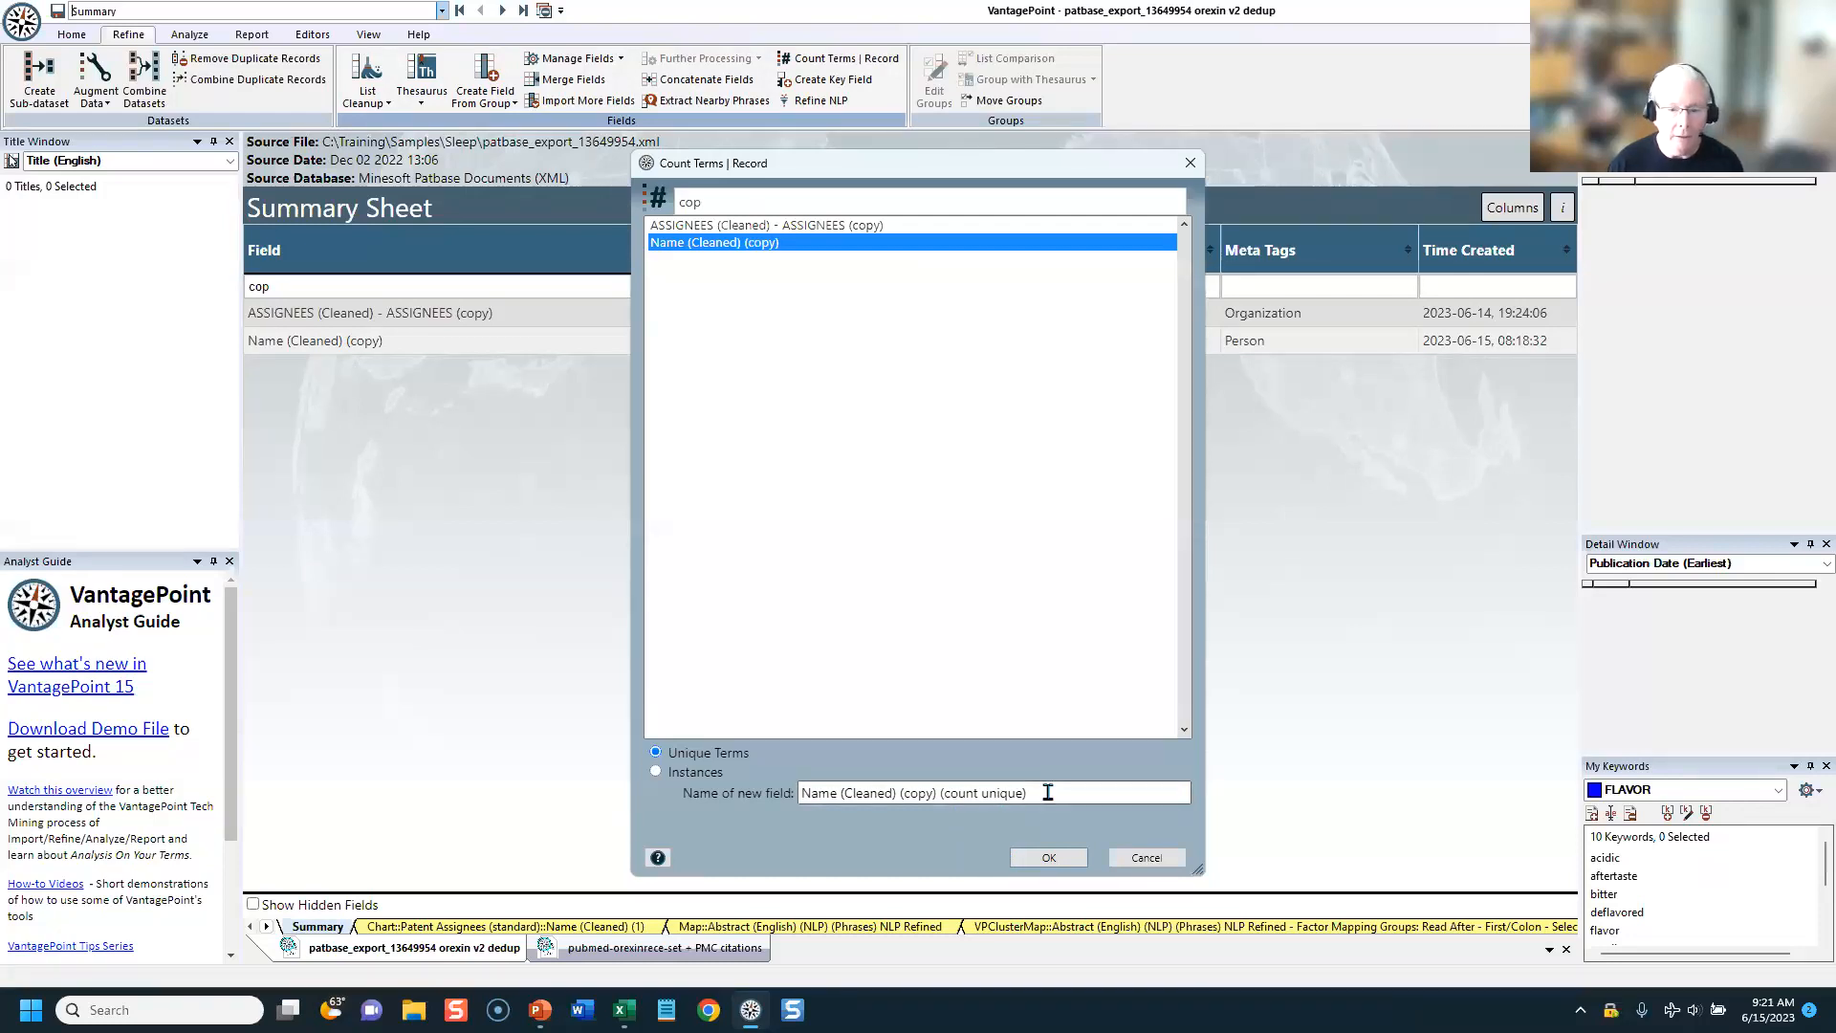
pyautogui.moveTo(1045, 791); pyautogui.dragTo(636, 846)
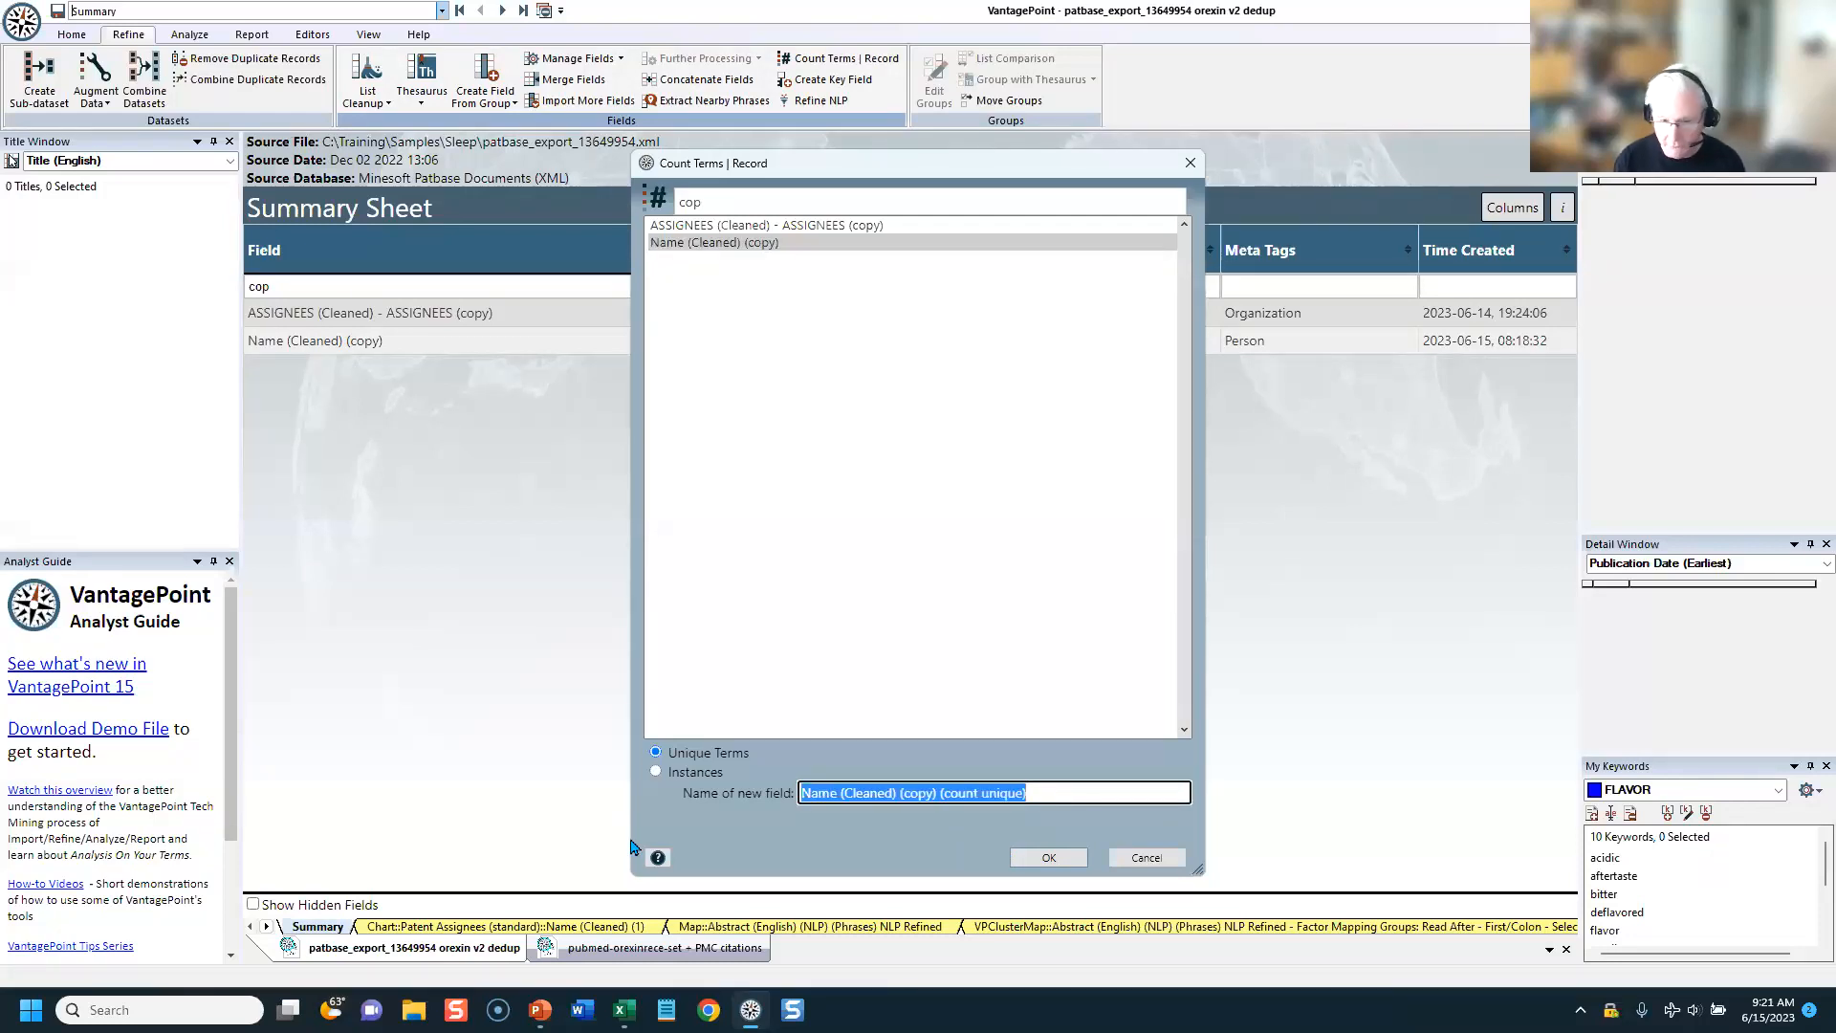
pyautogui.write('TEAM SIZE')
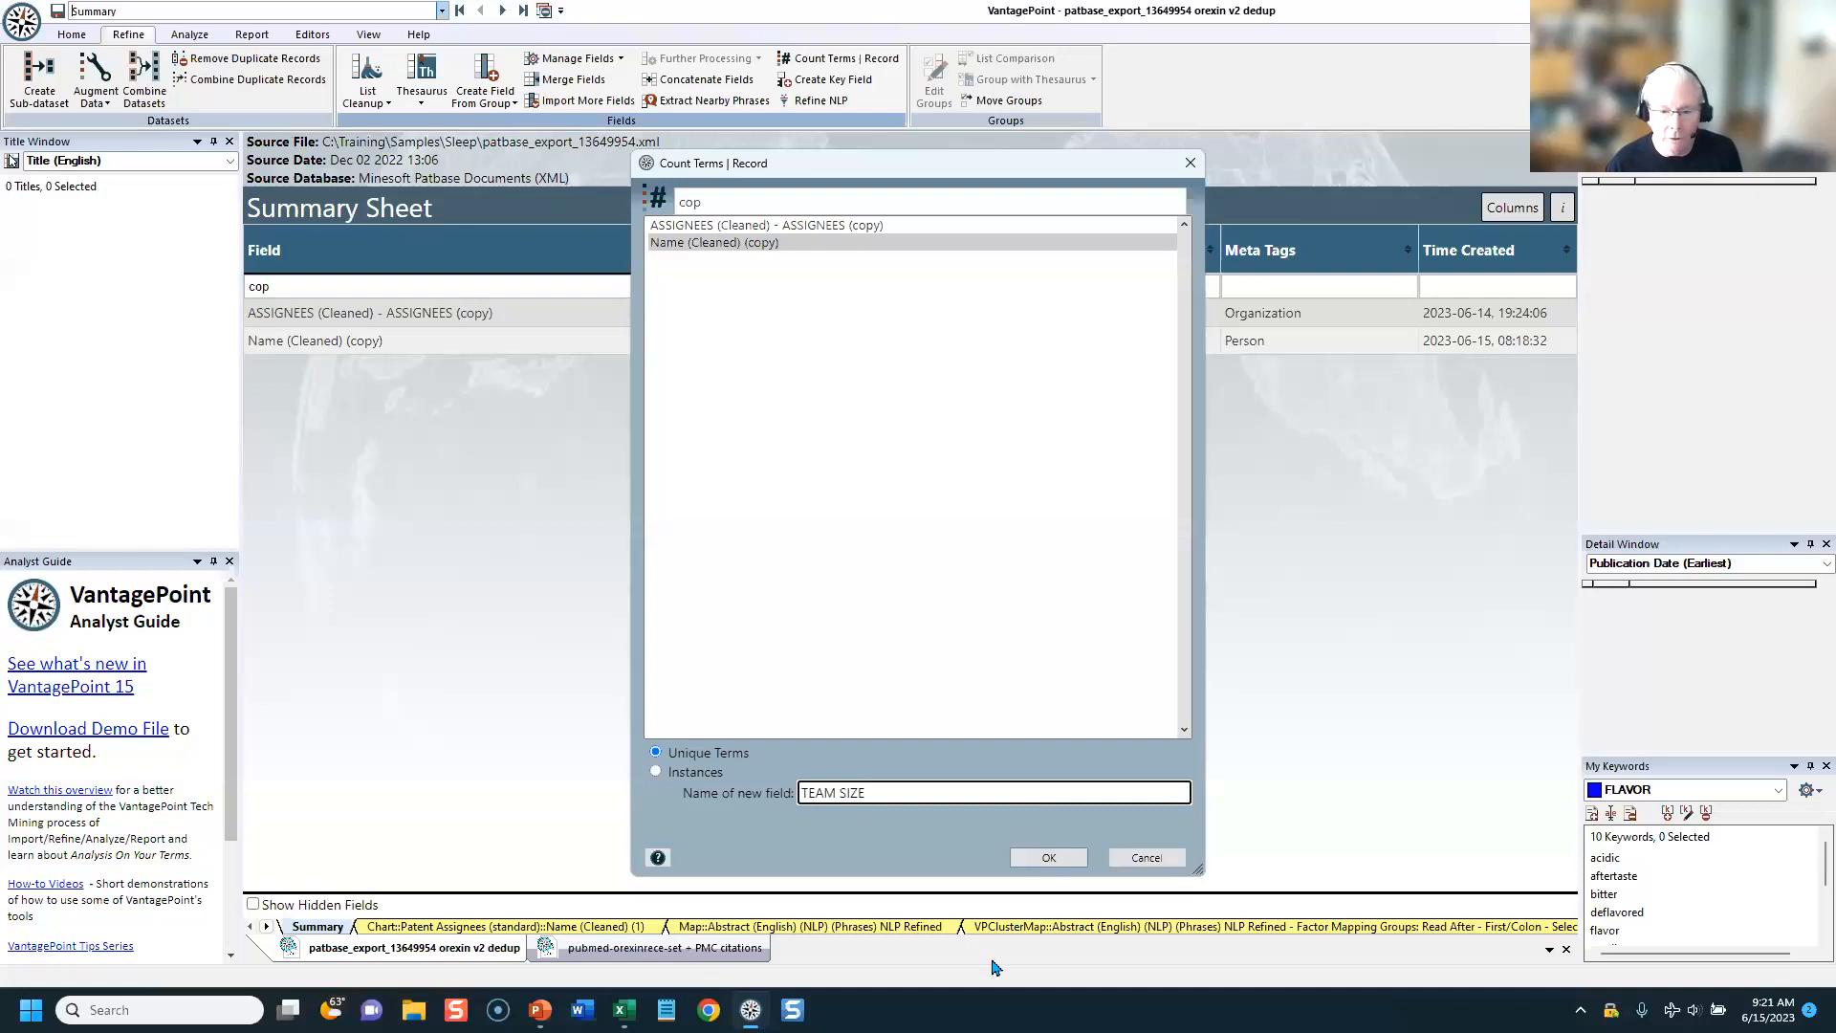
pyautogui.click(1052, 859)
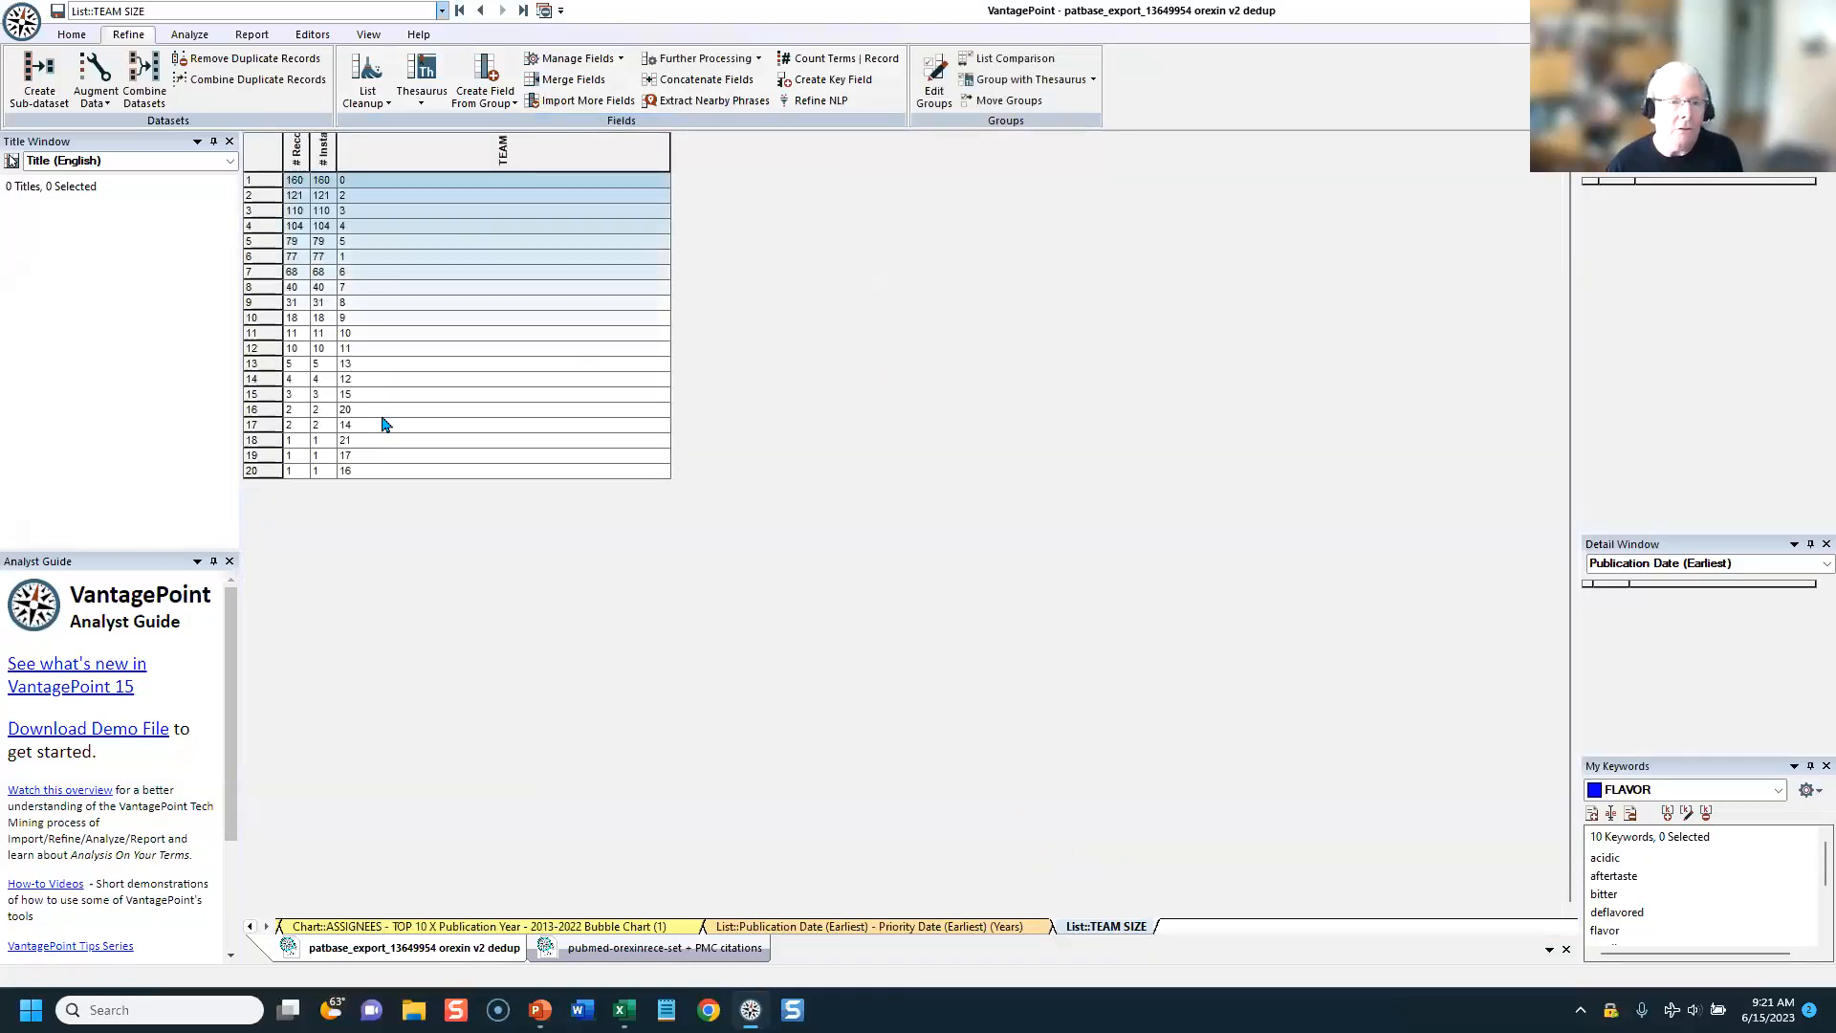
pyautogui.moveTo(259, 175); pyautogui.dragTo(258, 252)
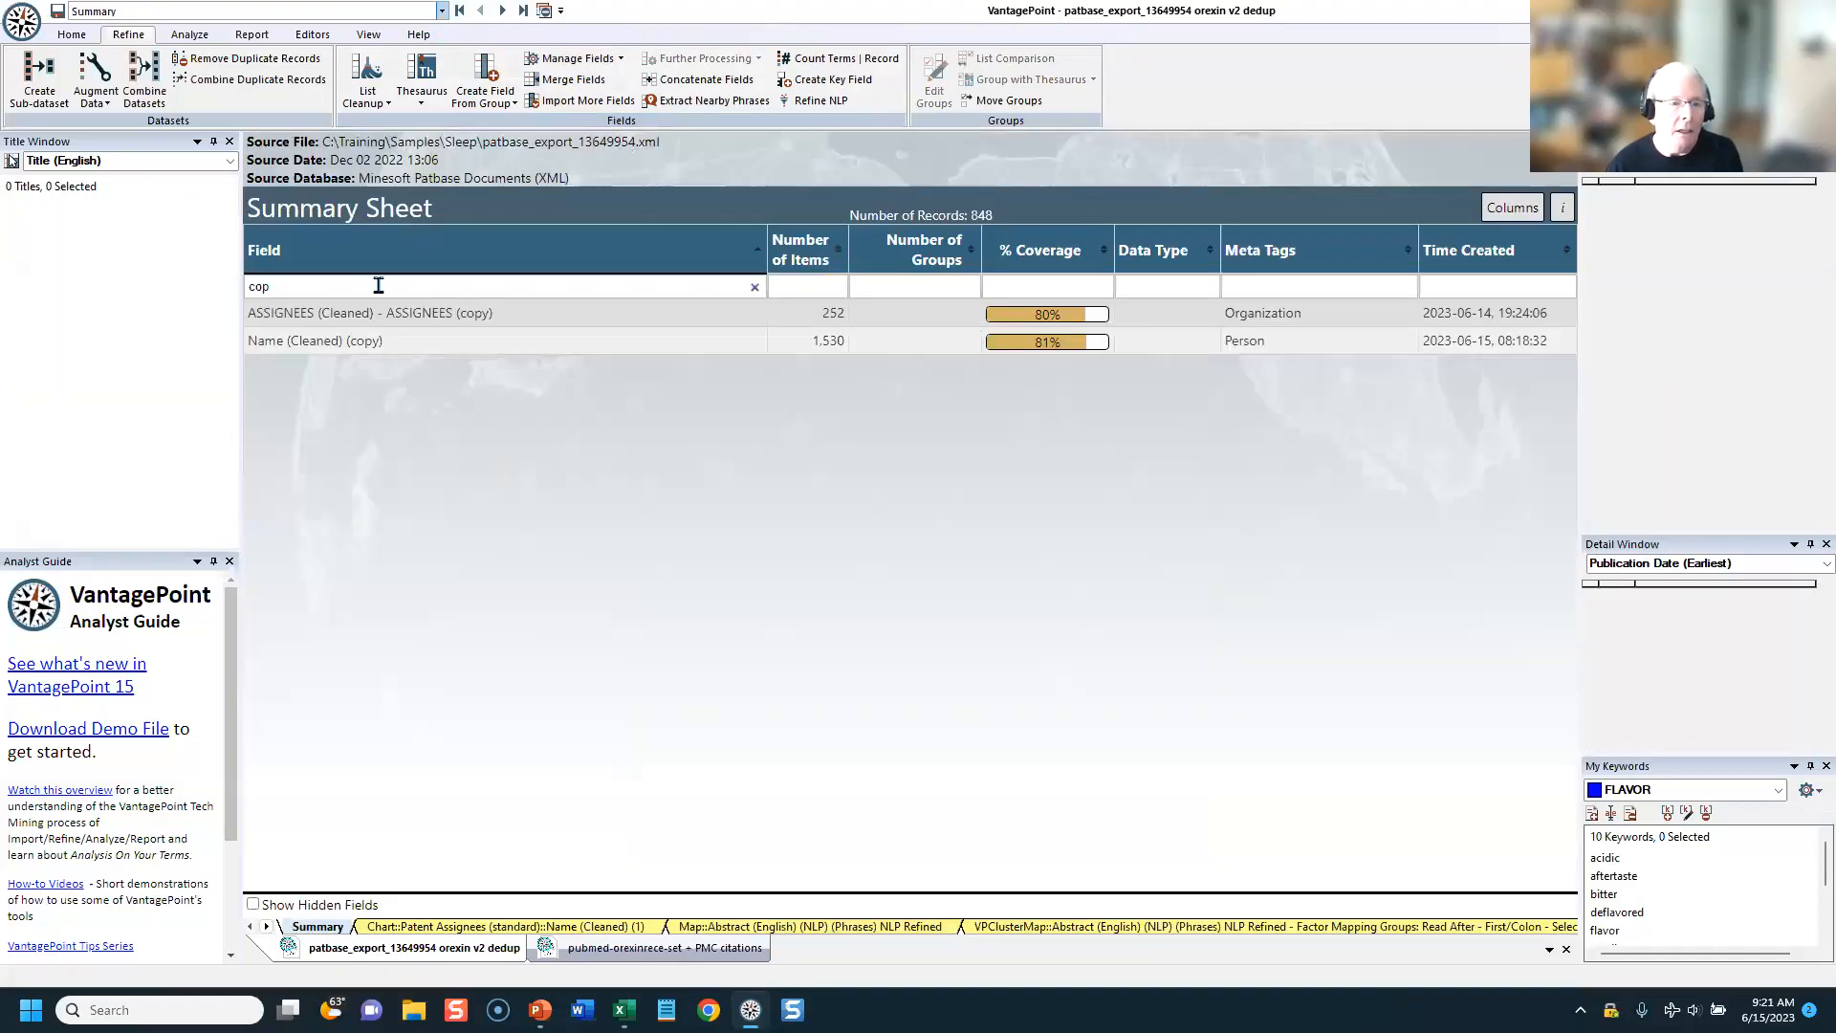
# Step: Filter the summary's fields by "TEAM" to check the TEAM SIZE field, and clear the filter
pyautogui.click(373, 283)
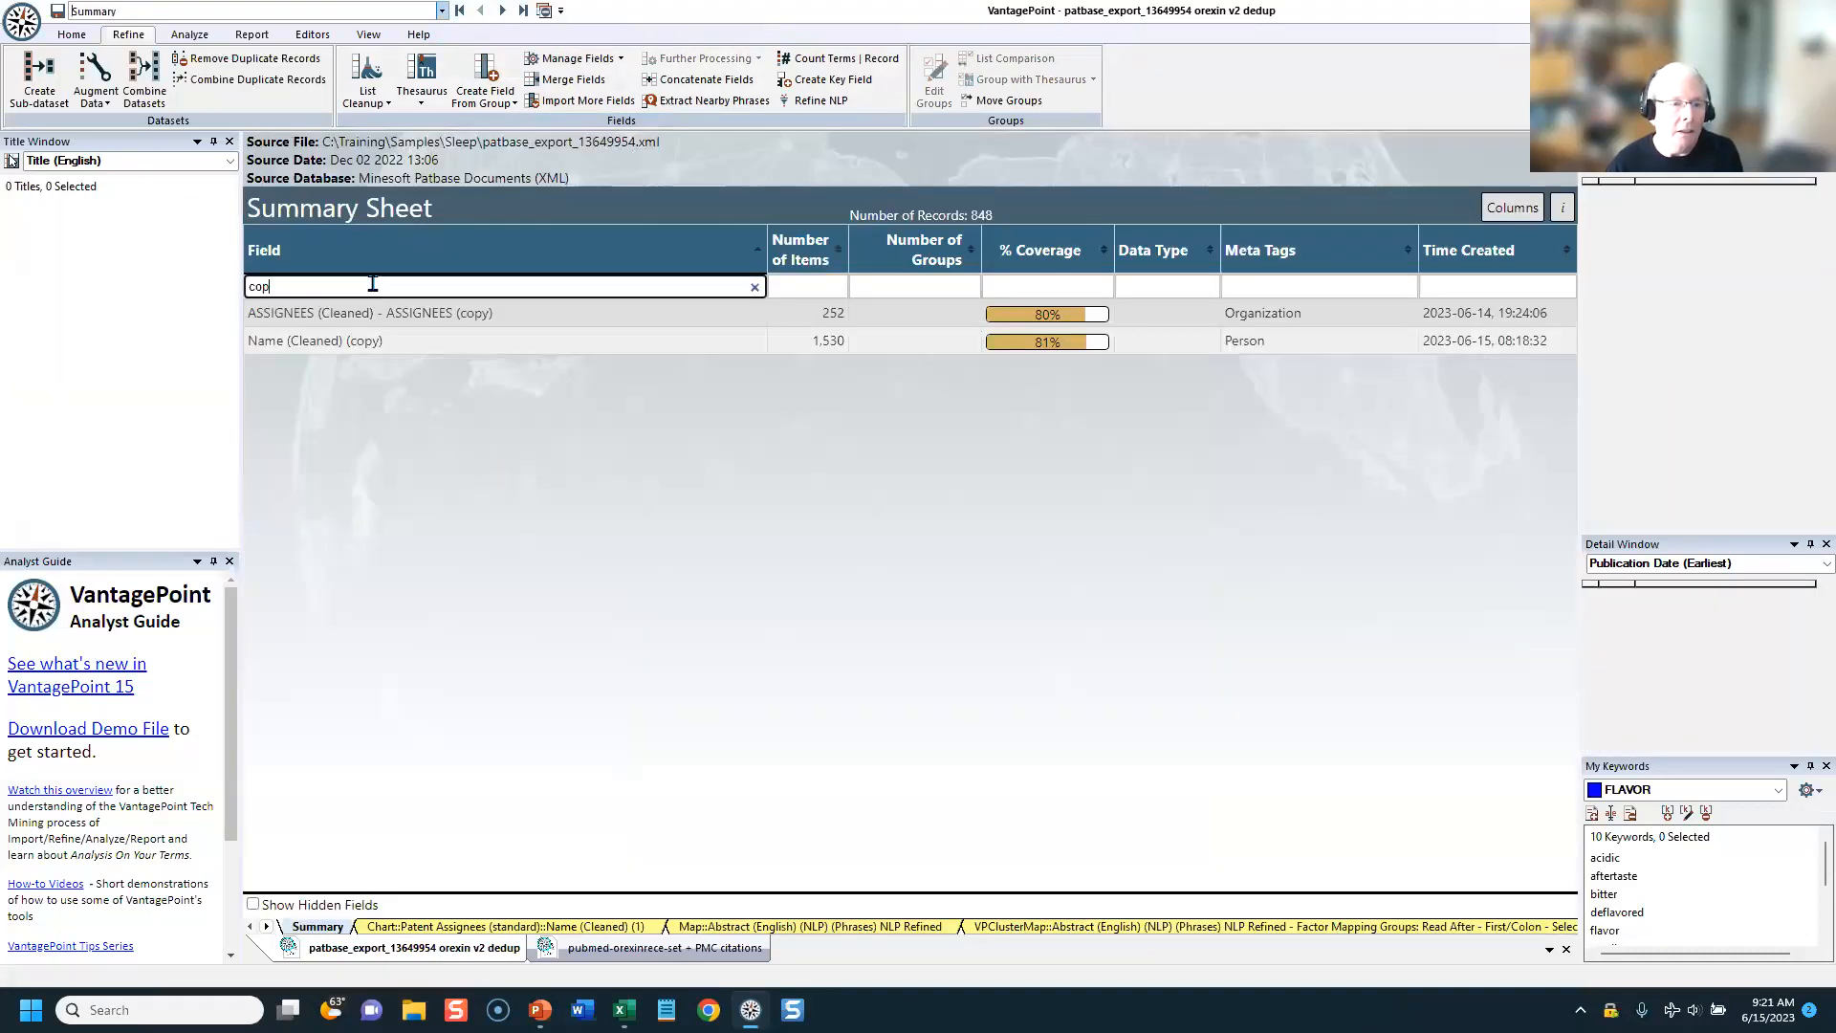
pyautogui.write('TEAM')
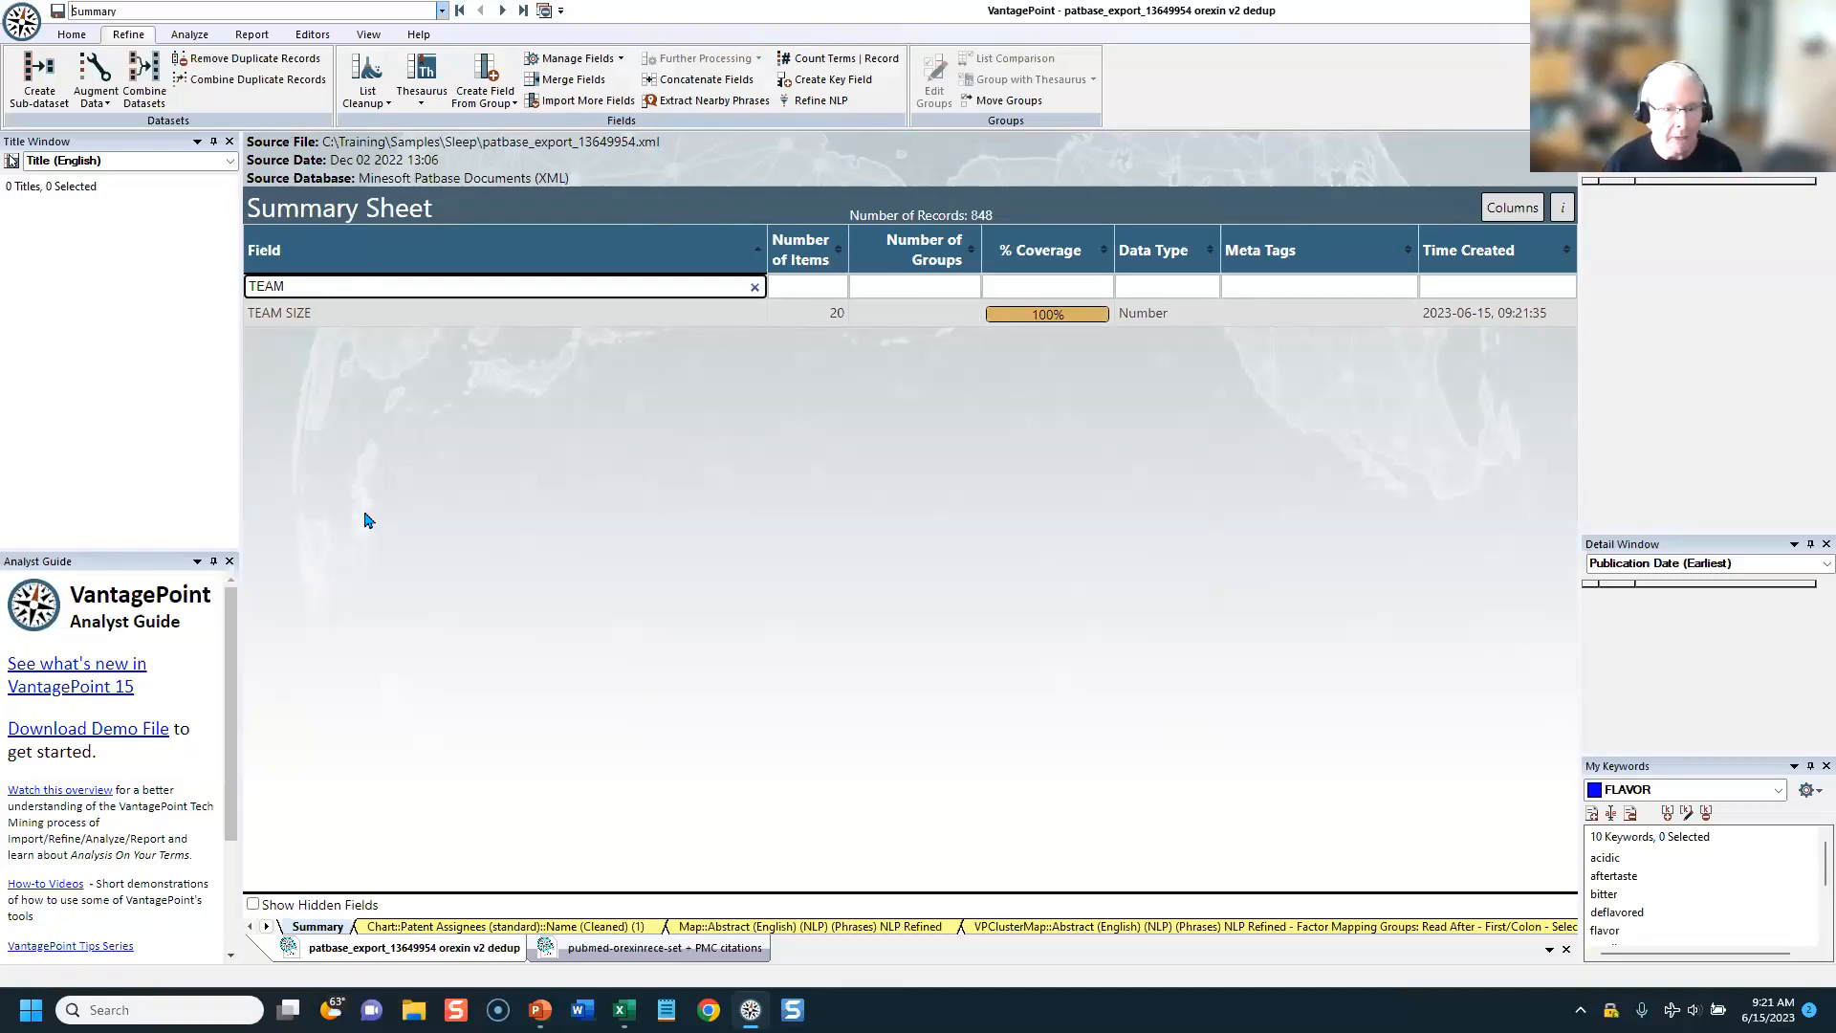
pyautogui.press('BackSpace')
pyautogui.press('BackSpace')
pyautogui.press('BackSpace')
pyautogui.press('BackSpace')
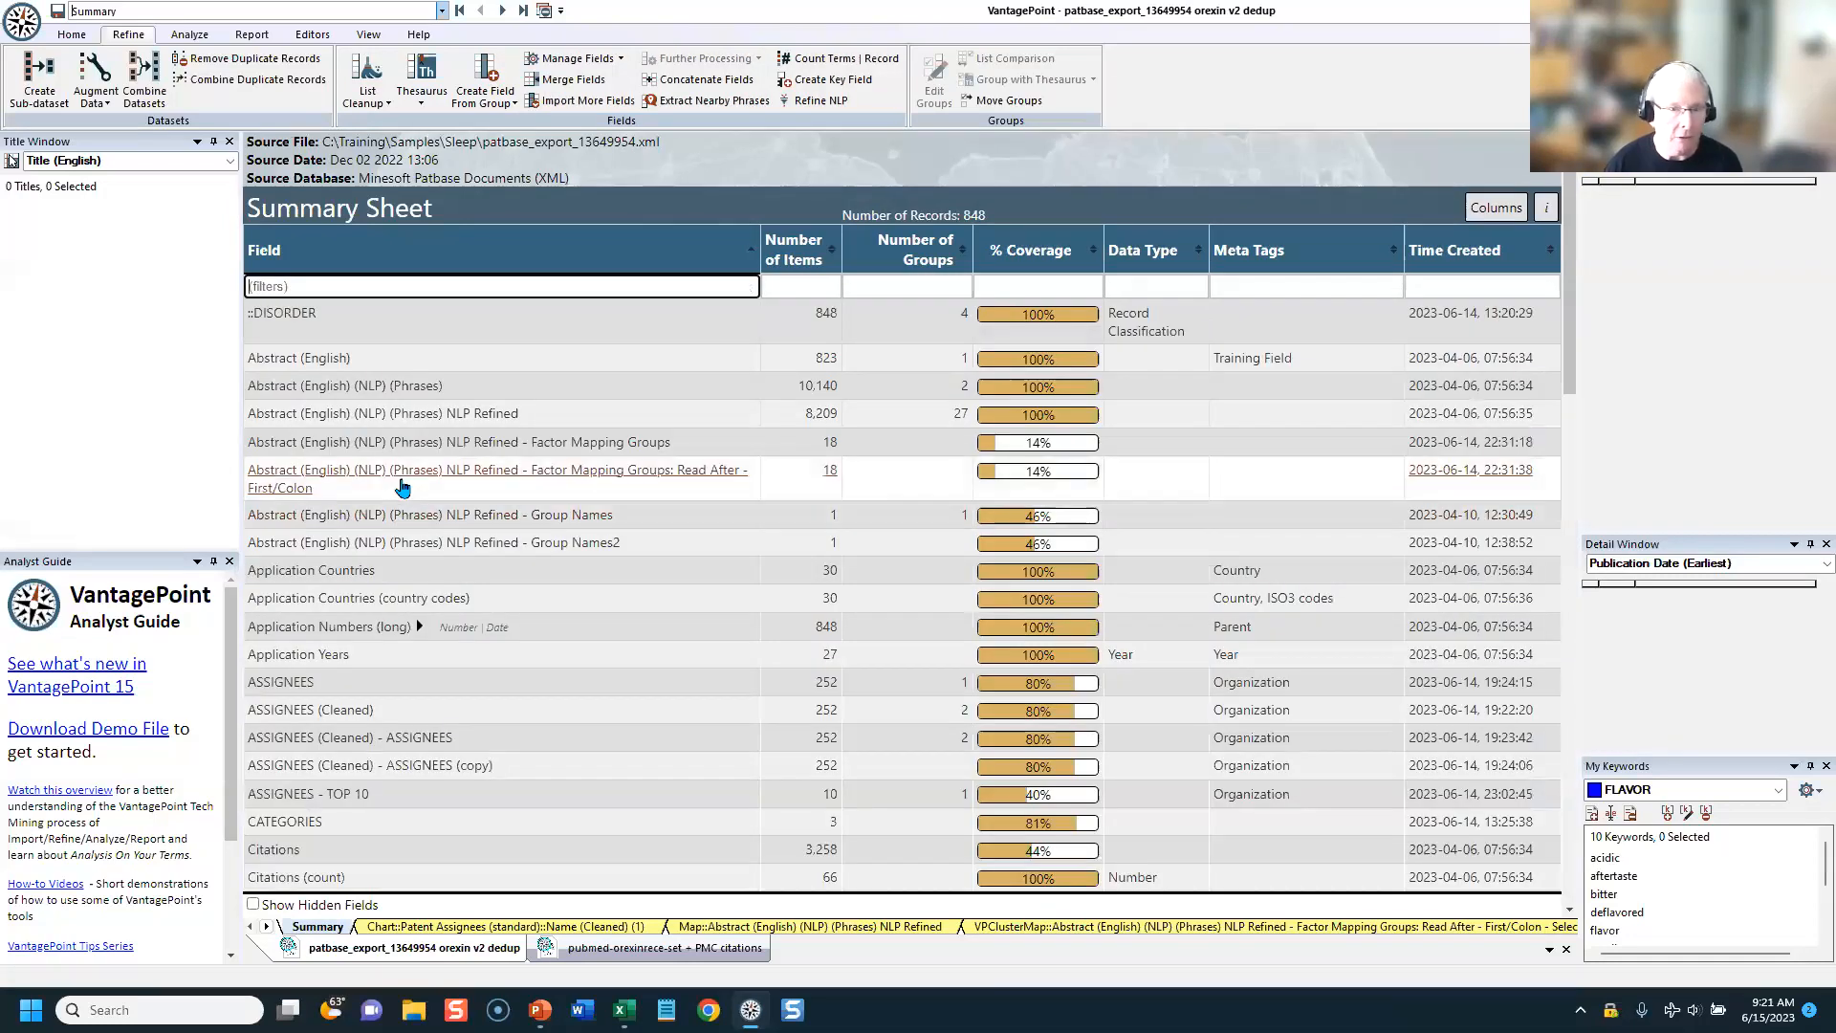
# Step: Count the unique terms per record of Family Member Countries in a new field named "Family Member Countries (count unique)"
pyautogui.click(832, 59)
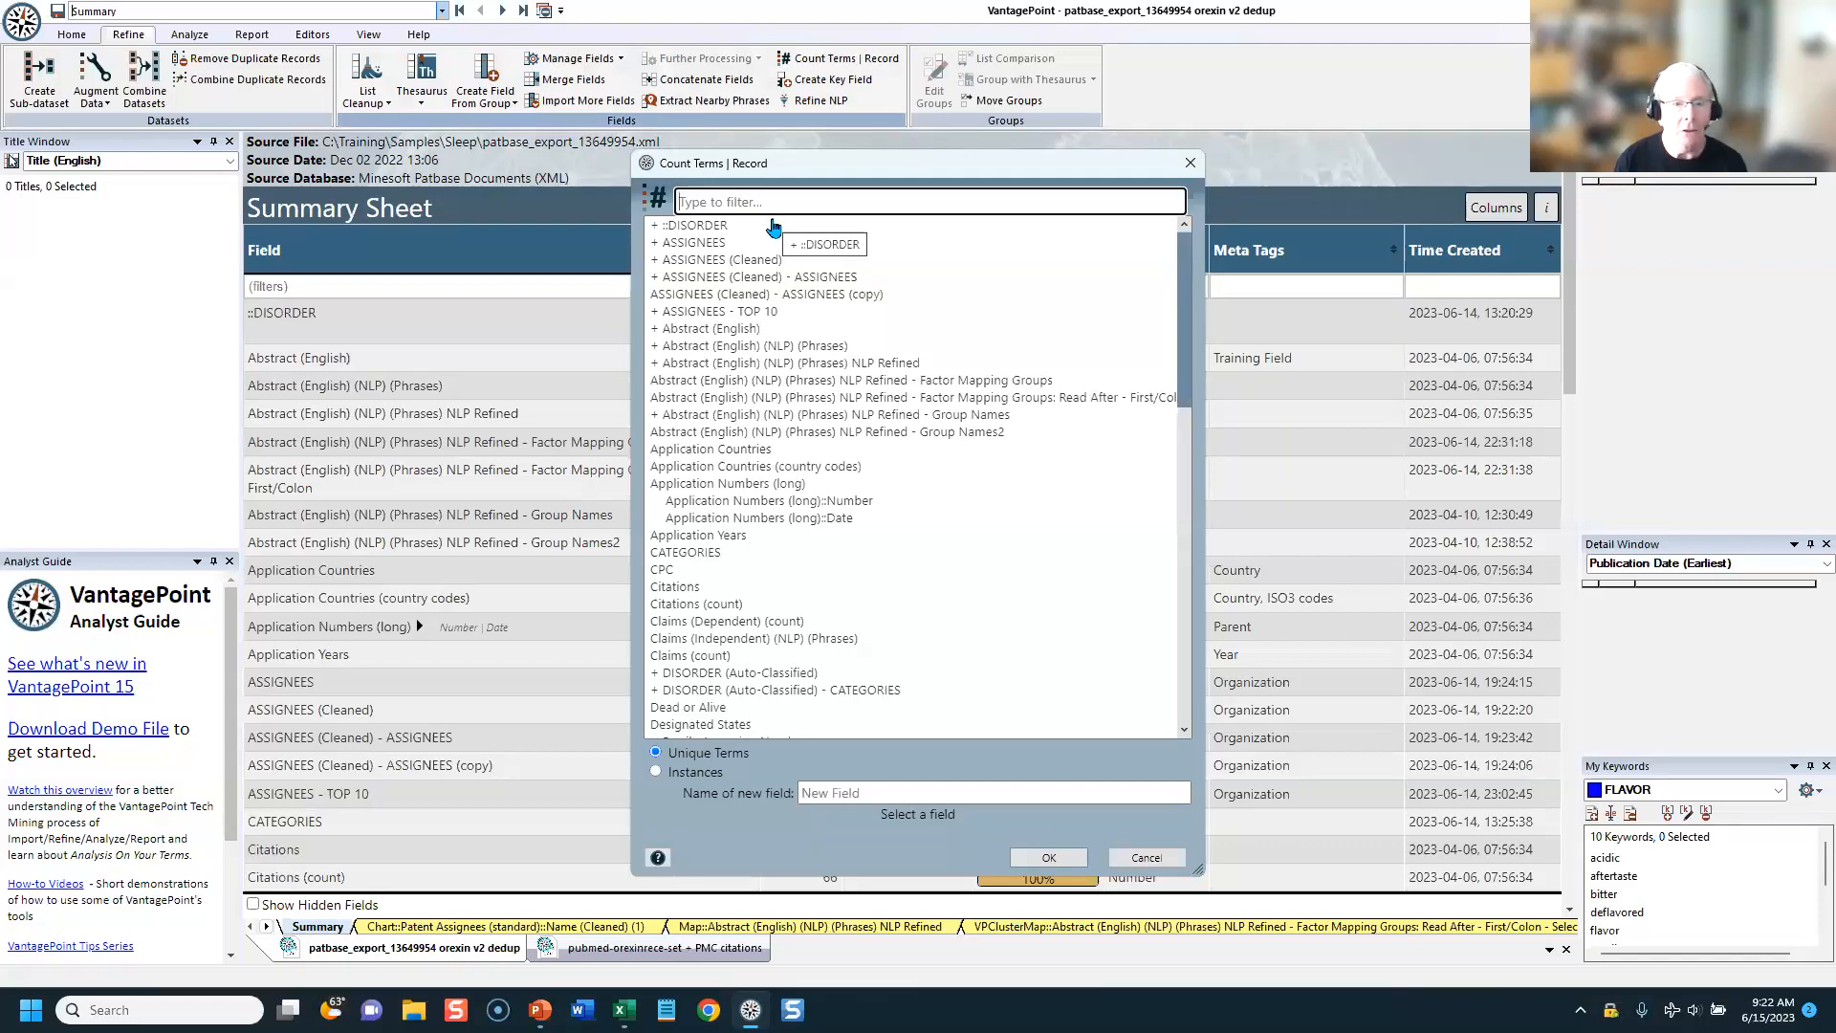
pyautogui.write('FAMIL')
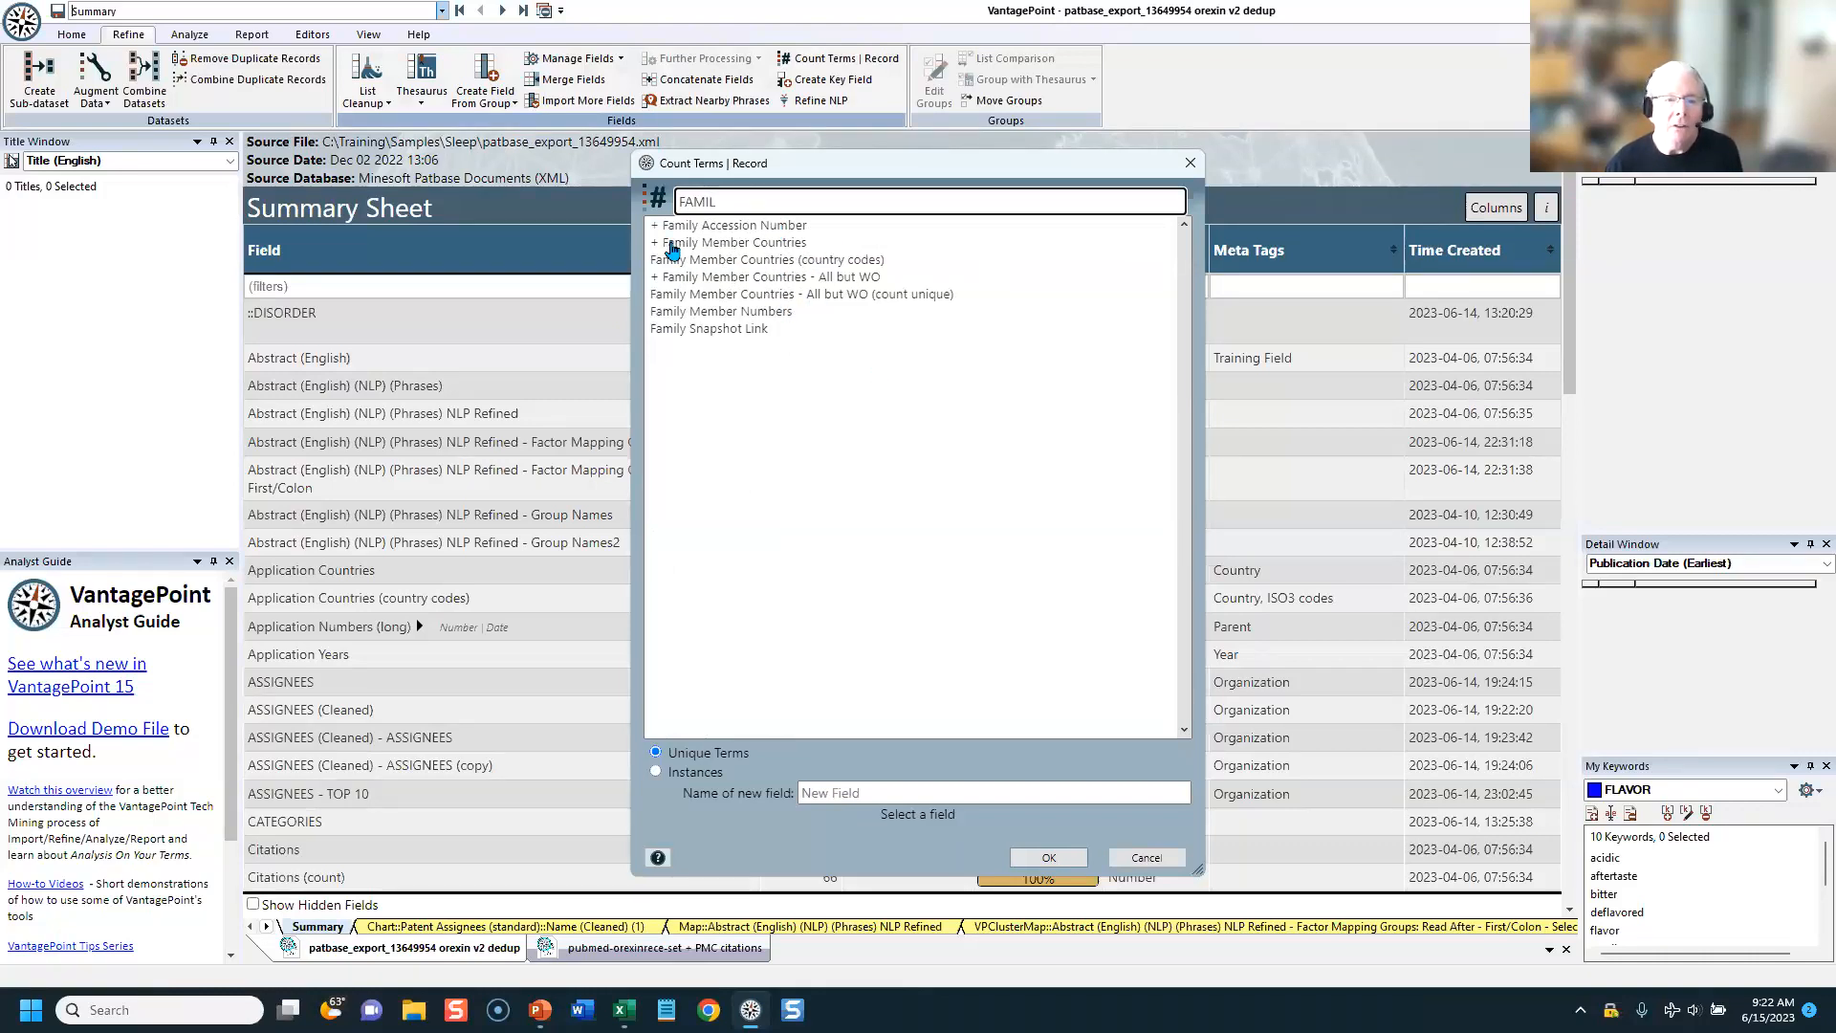
pyautogui.click(734, 245)
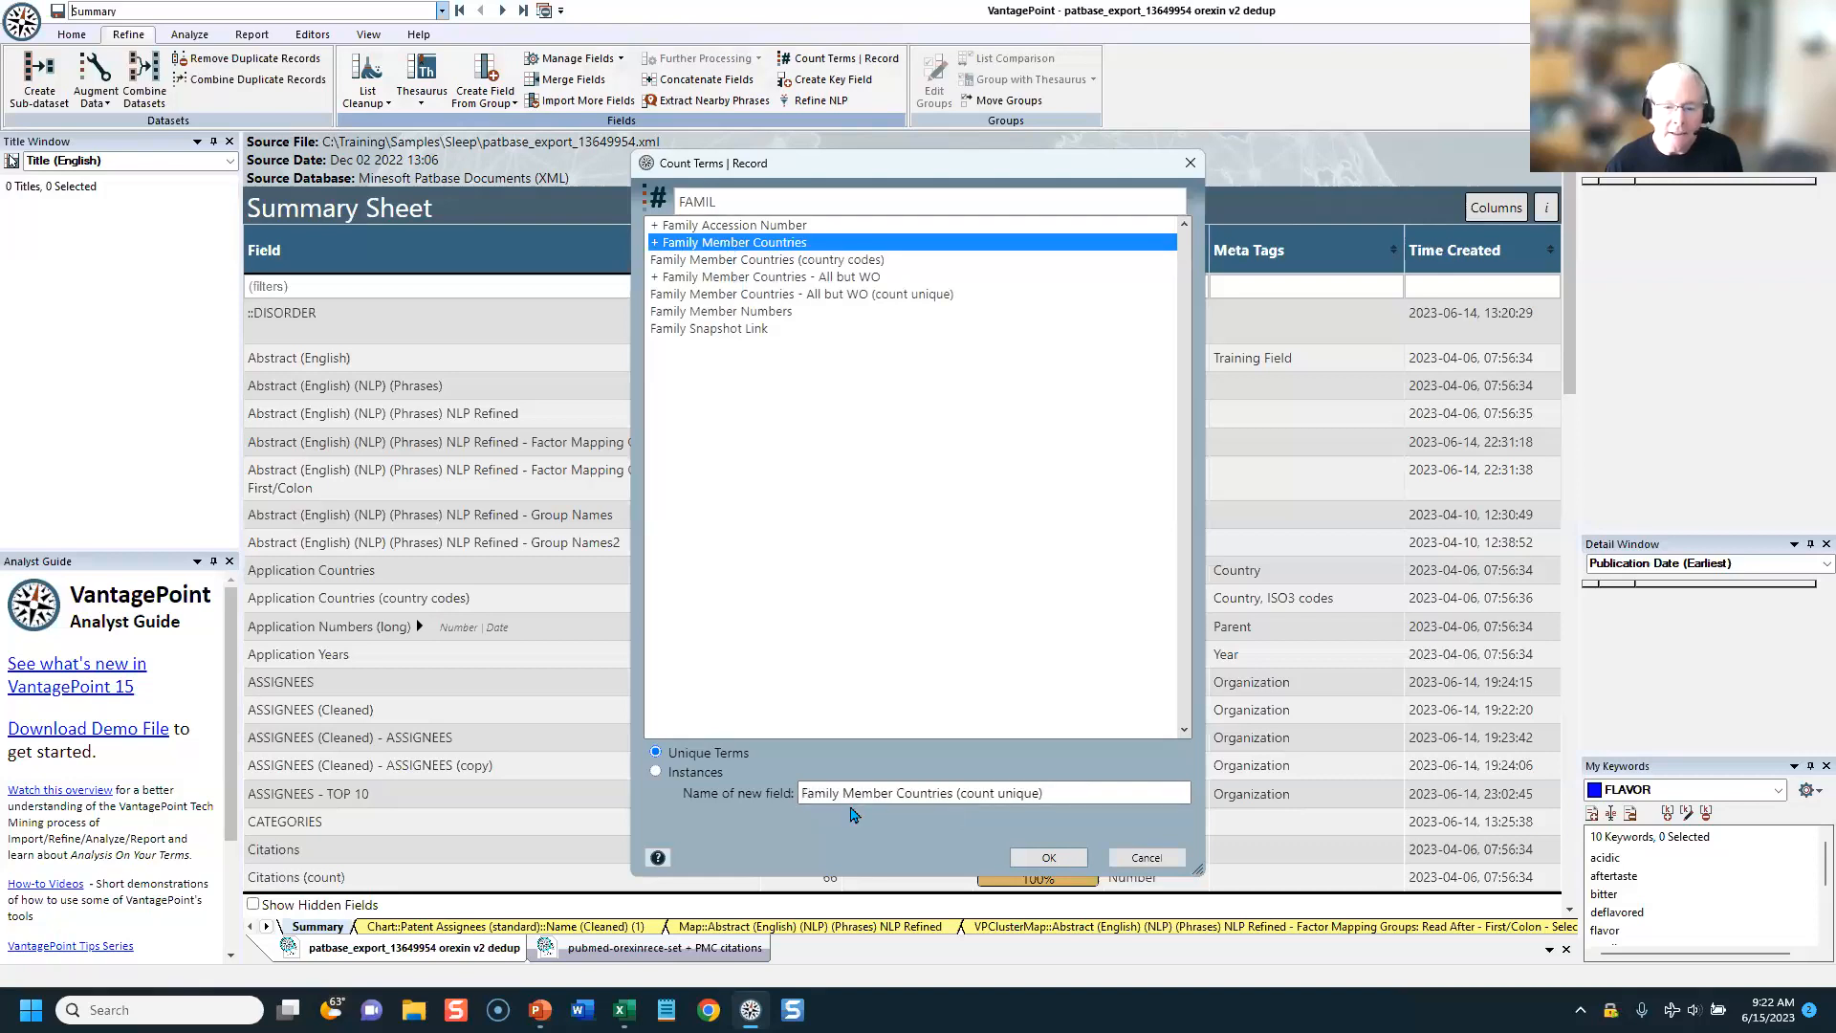
pyautogui.click(1042, 858)
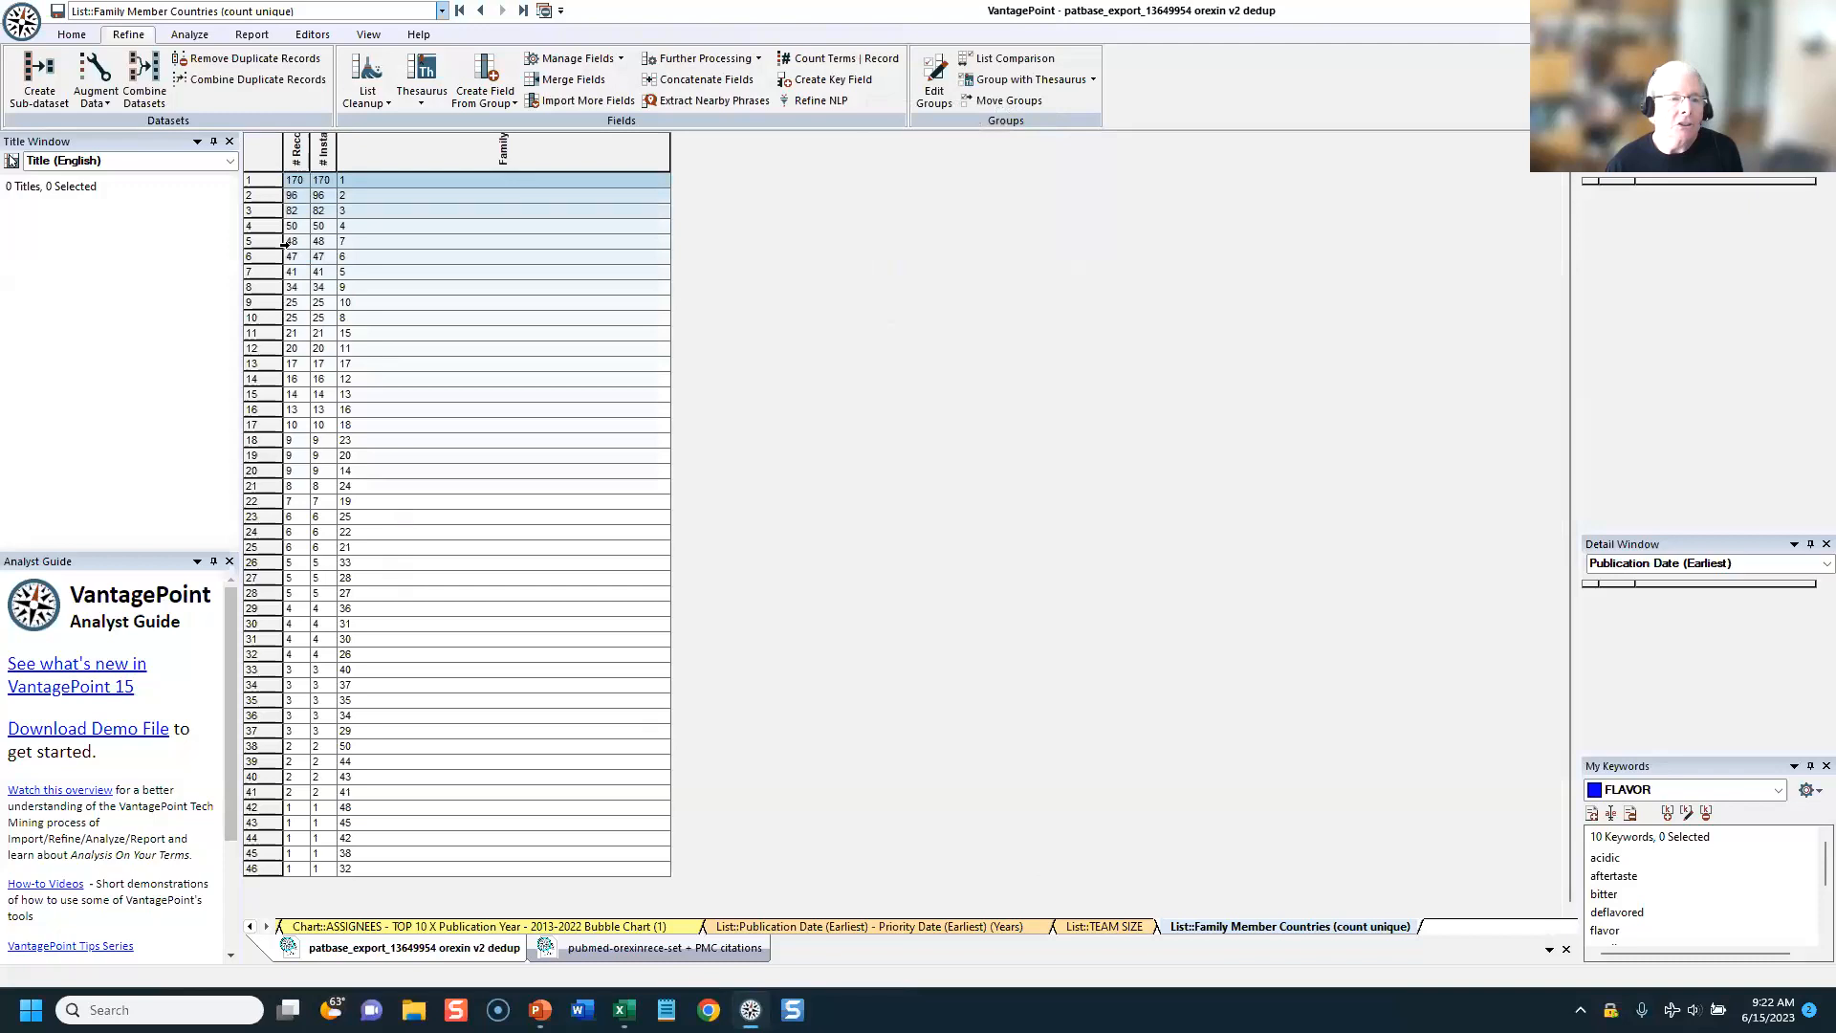
# Step: Examine the records behind the lowest and highest country counts in the Family Member Countries (count unique) list
pyautogui.click(355, 181)
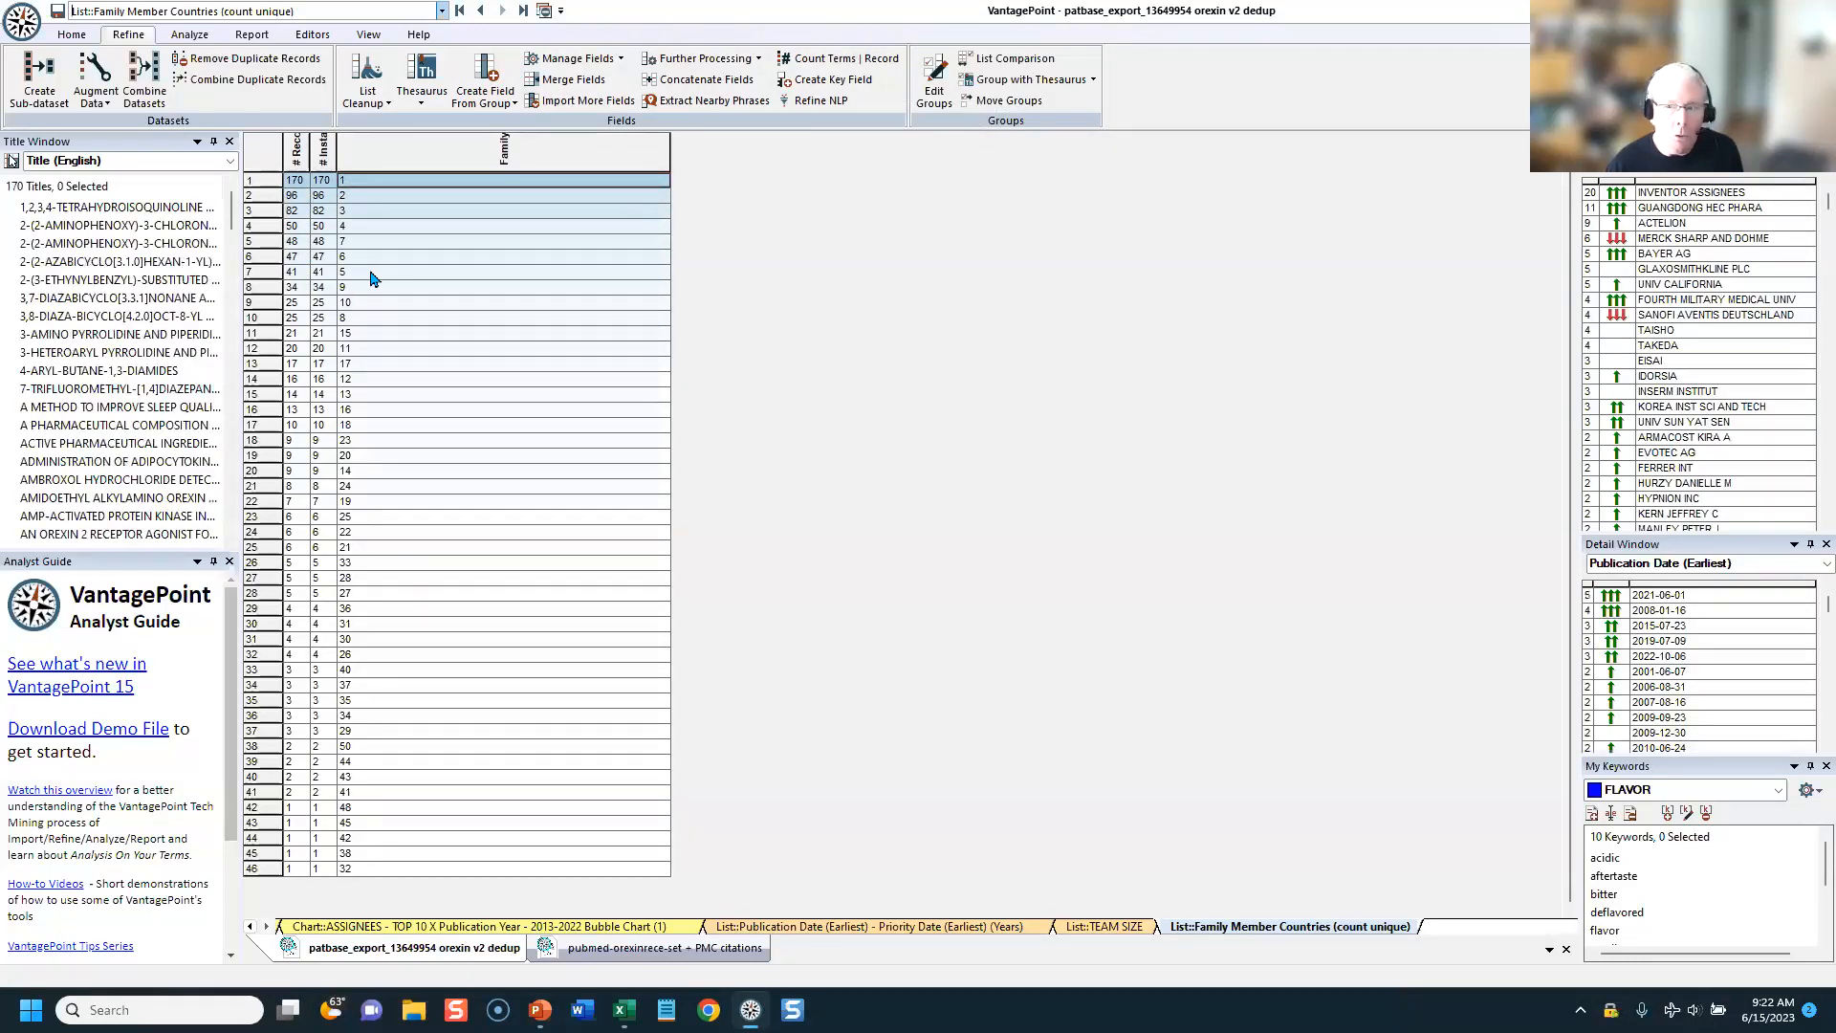
pyautogui.click(404, 198)
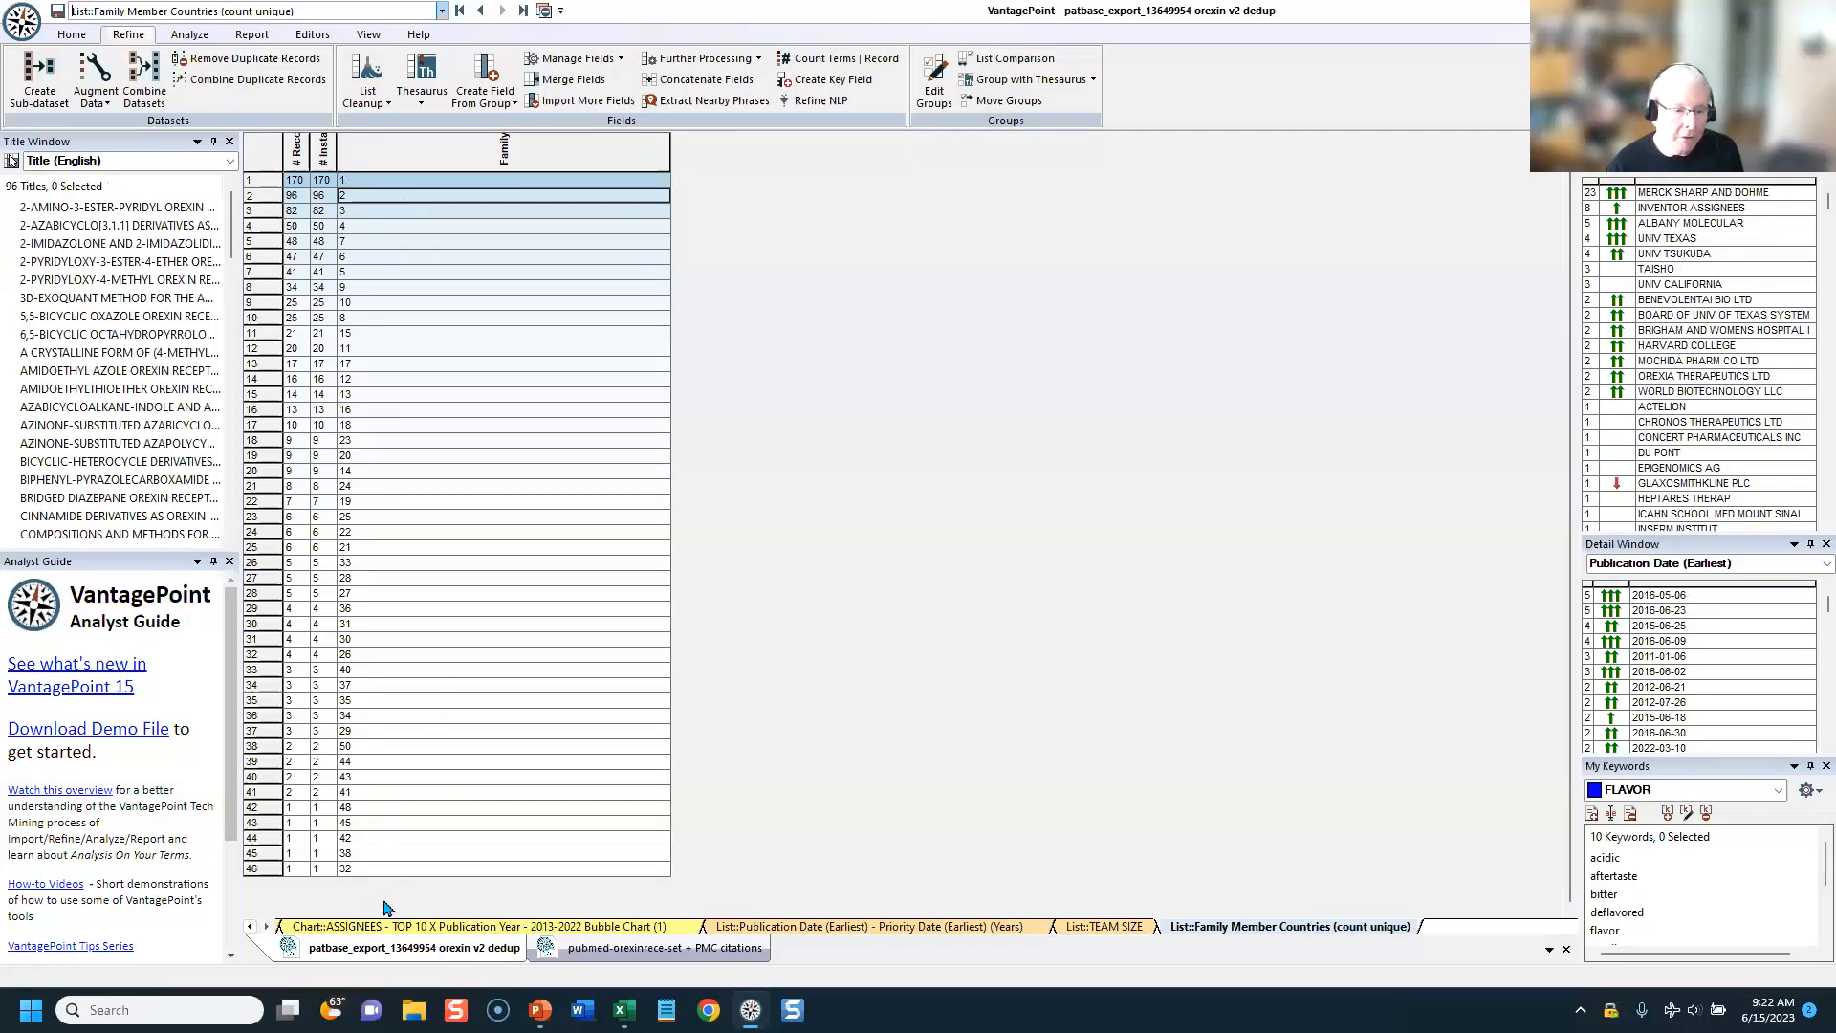
pyautogui.click(364, 810)
pyautogui.click(355, 788)
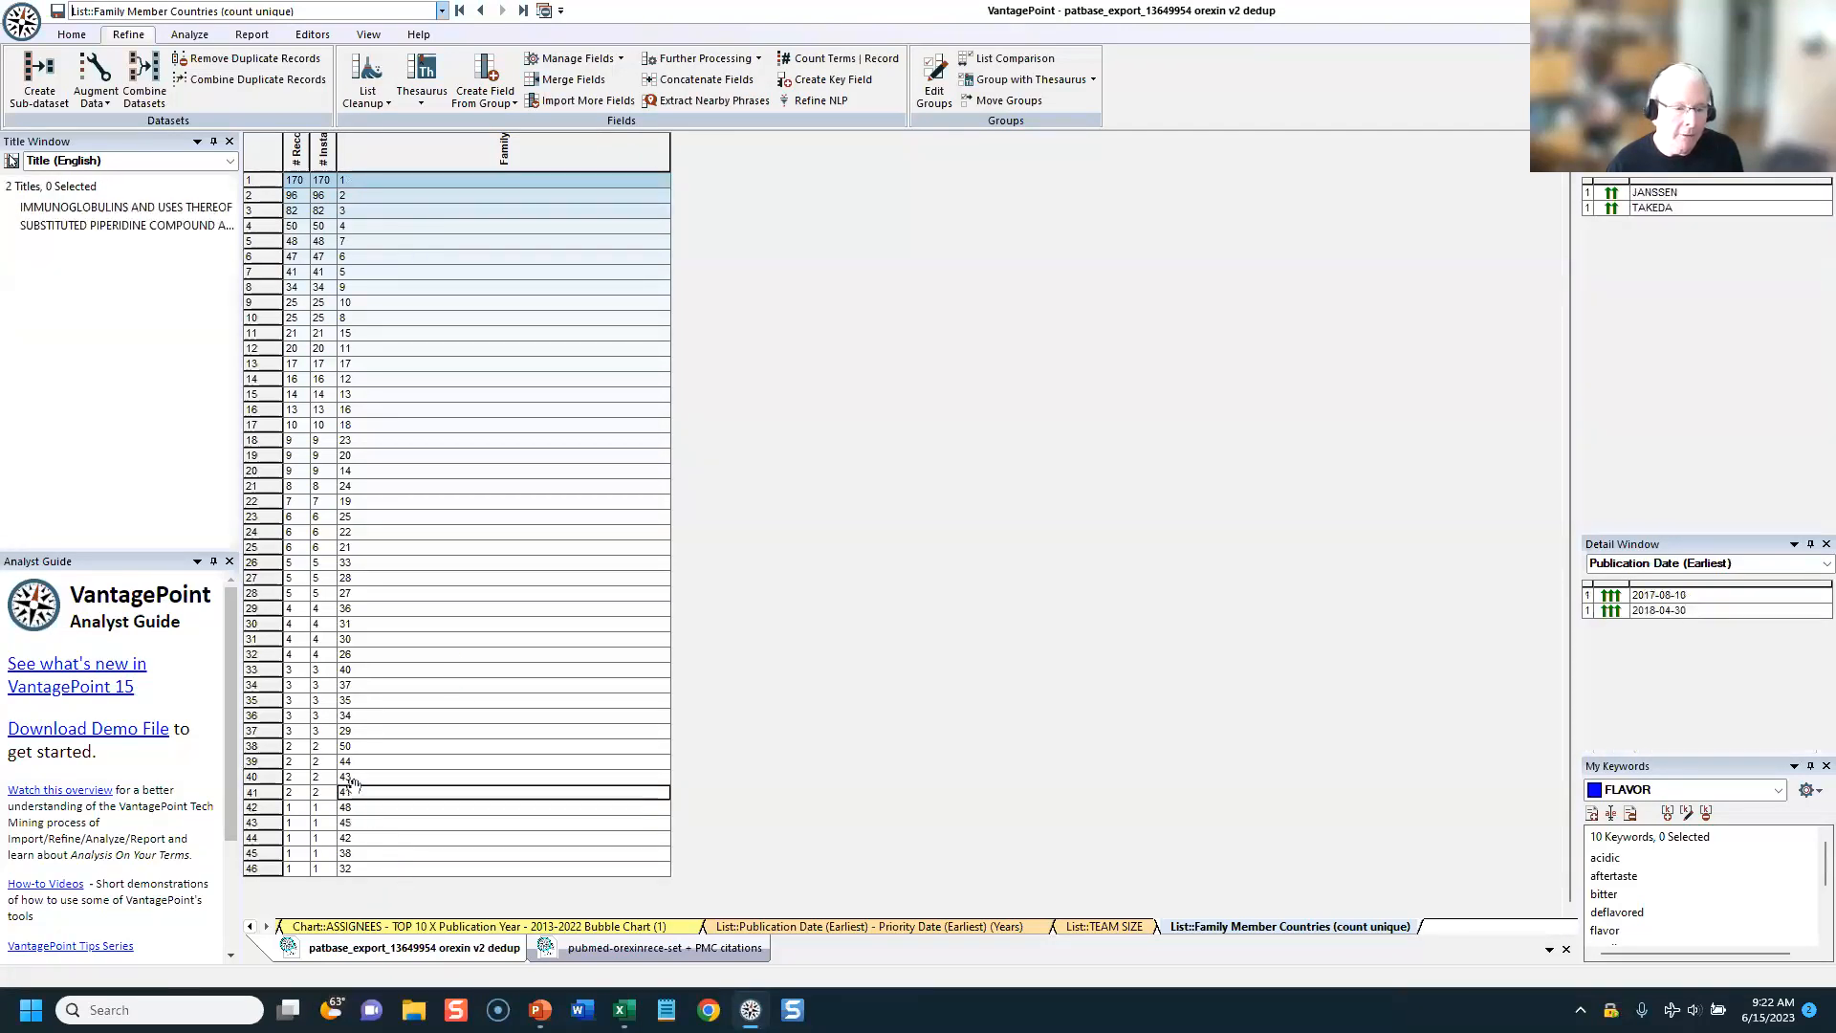
pyautogui.click(356, 763)
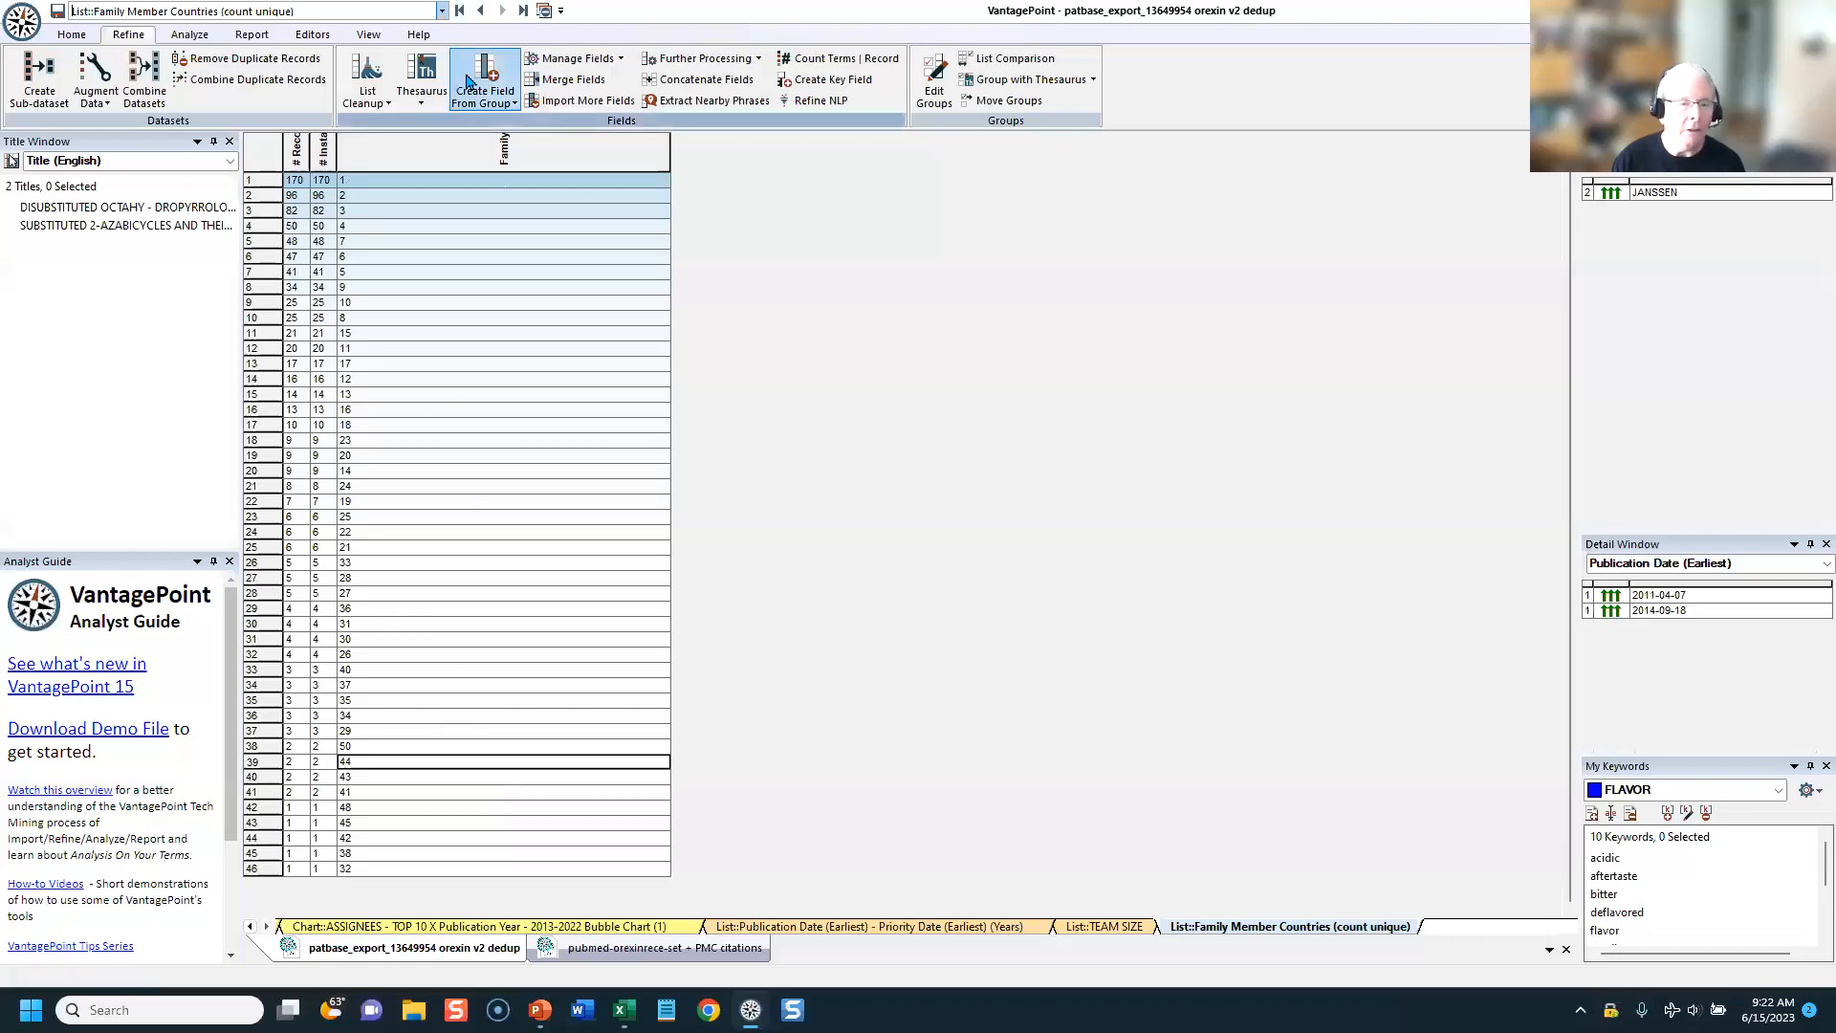
# Step: Return to the Summary sheet and filter its fields by "FAM" to find the family member country fields
pyautogui.click(459, 10)
pyautogui.click(435, 287)
pyautogui.write('UN')
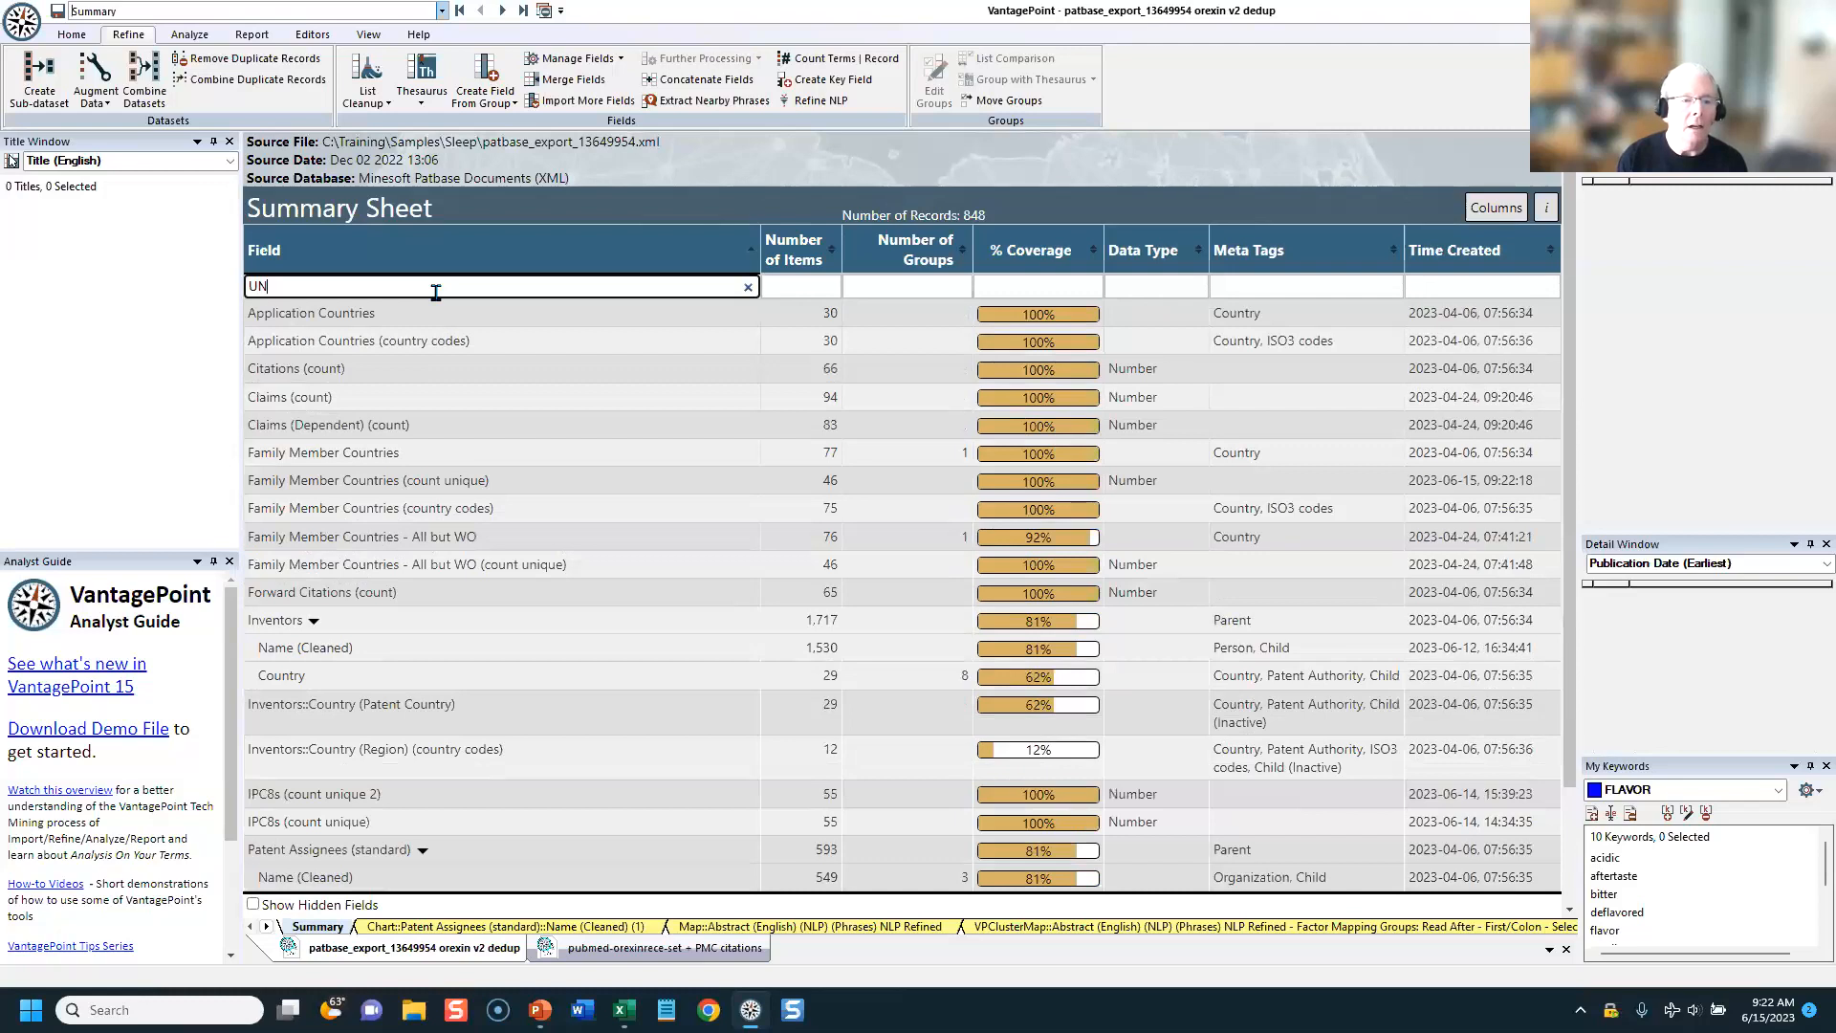
pyautogui.press('BackSpace')
pyautogui.press('BackSpace')
pyautogui.write('FAM')
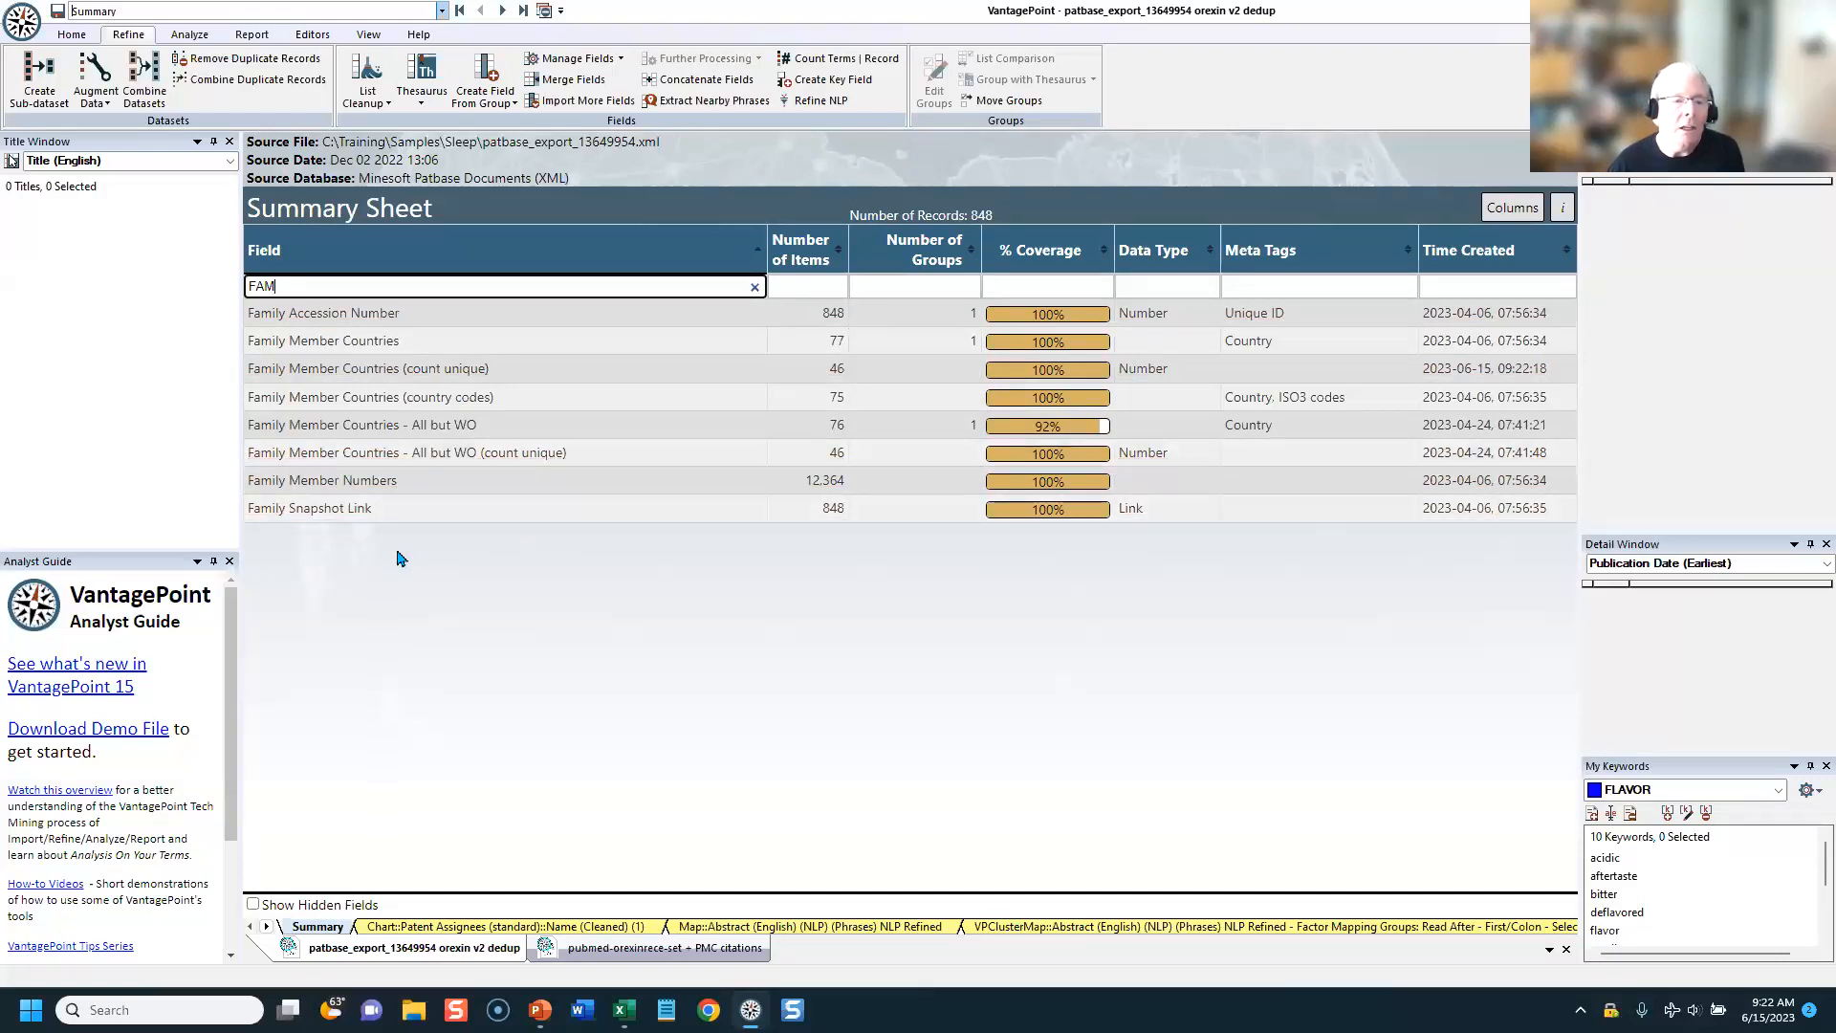
# Step: Rename the "Family Member Countries (count unique)" field as MARKET SIZE-2
pyautogui.rightClick(364, 380)
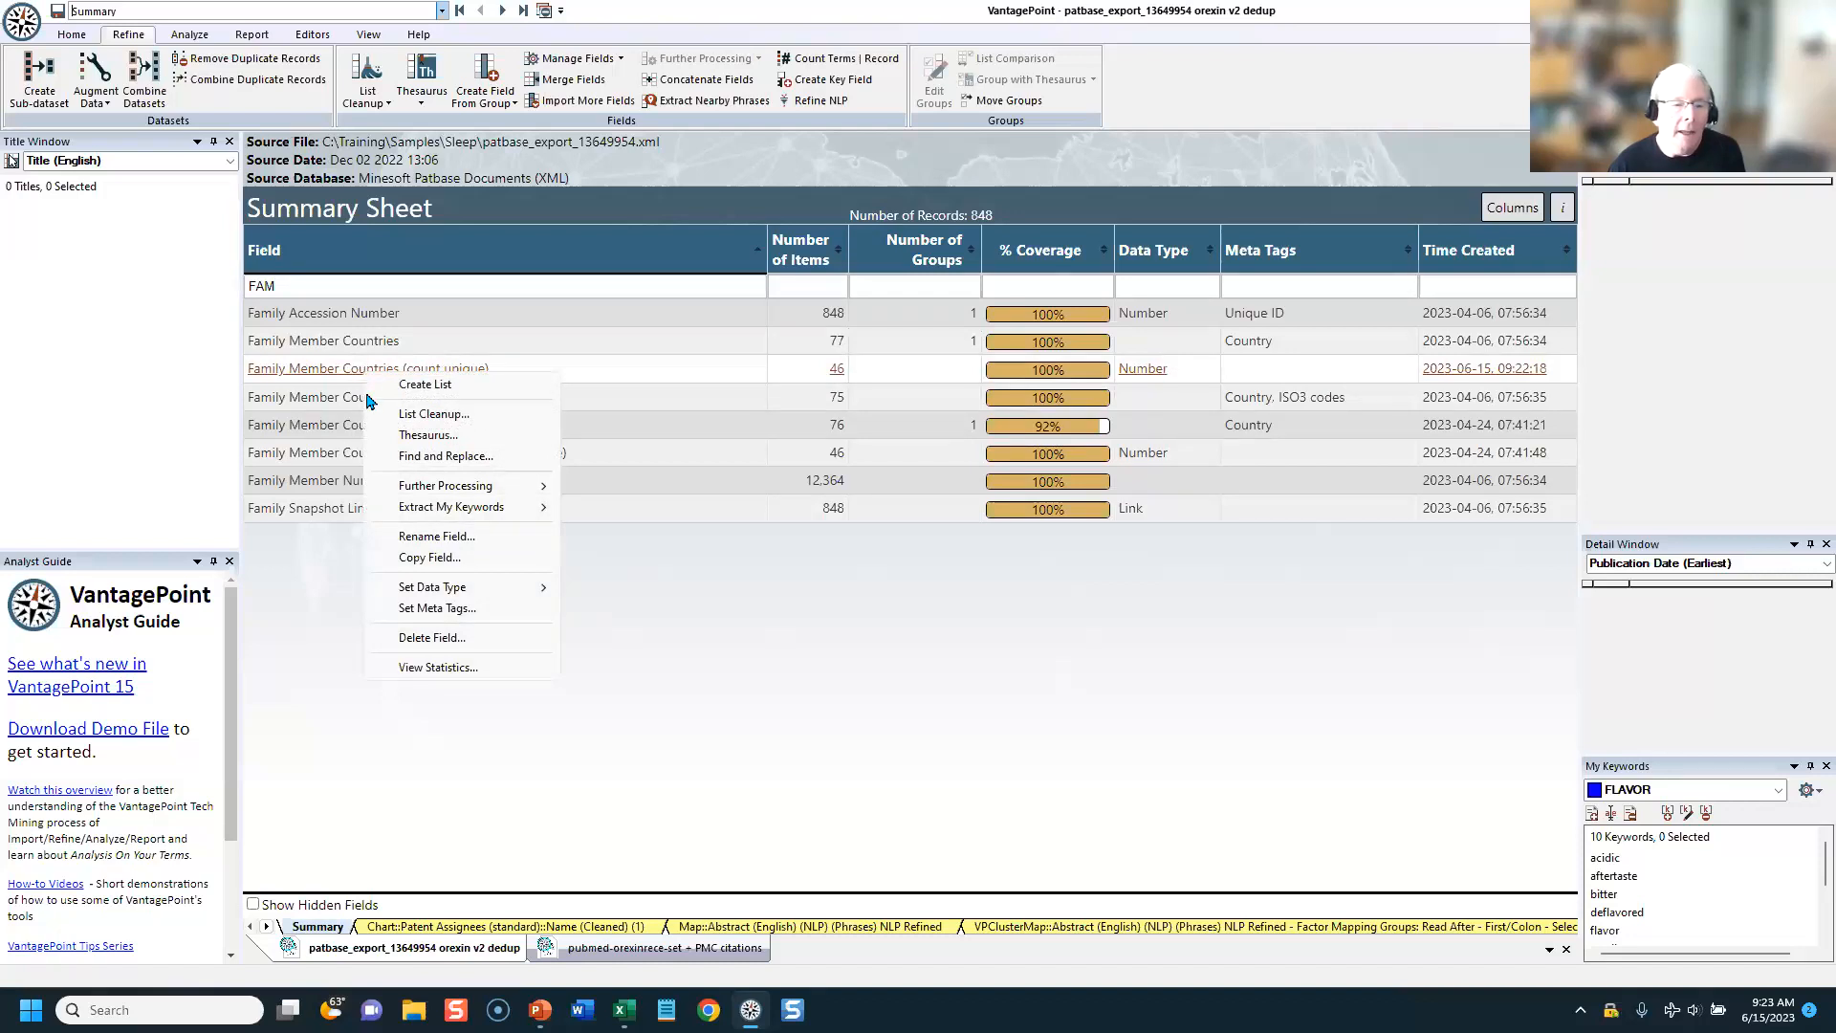
pyautogui.click(401, 536)
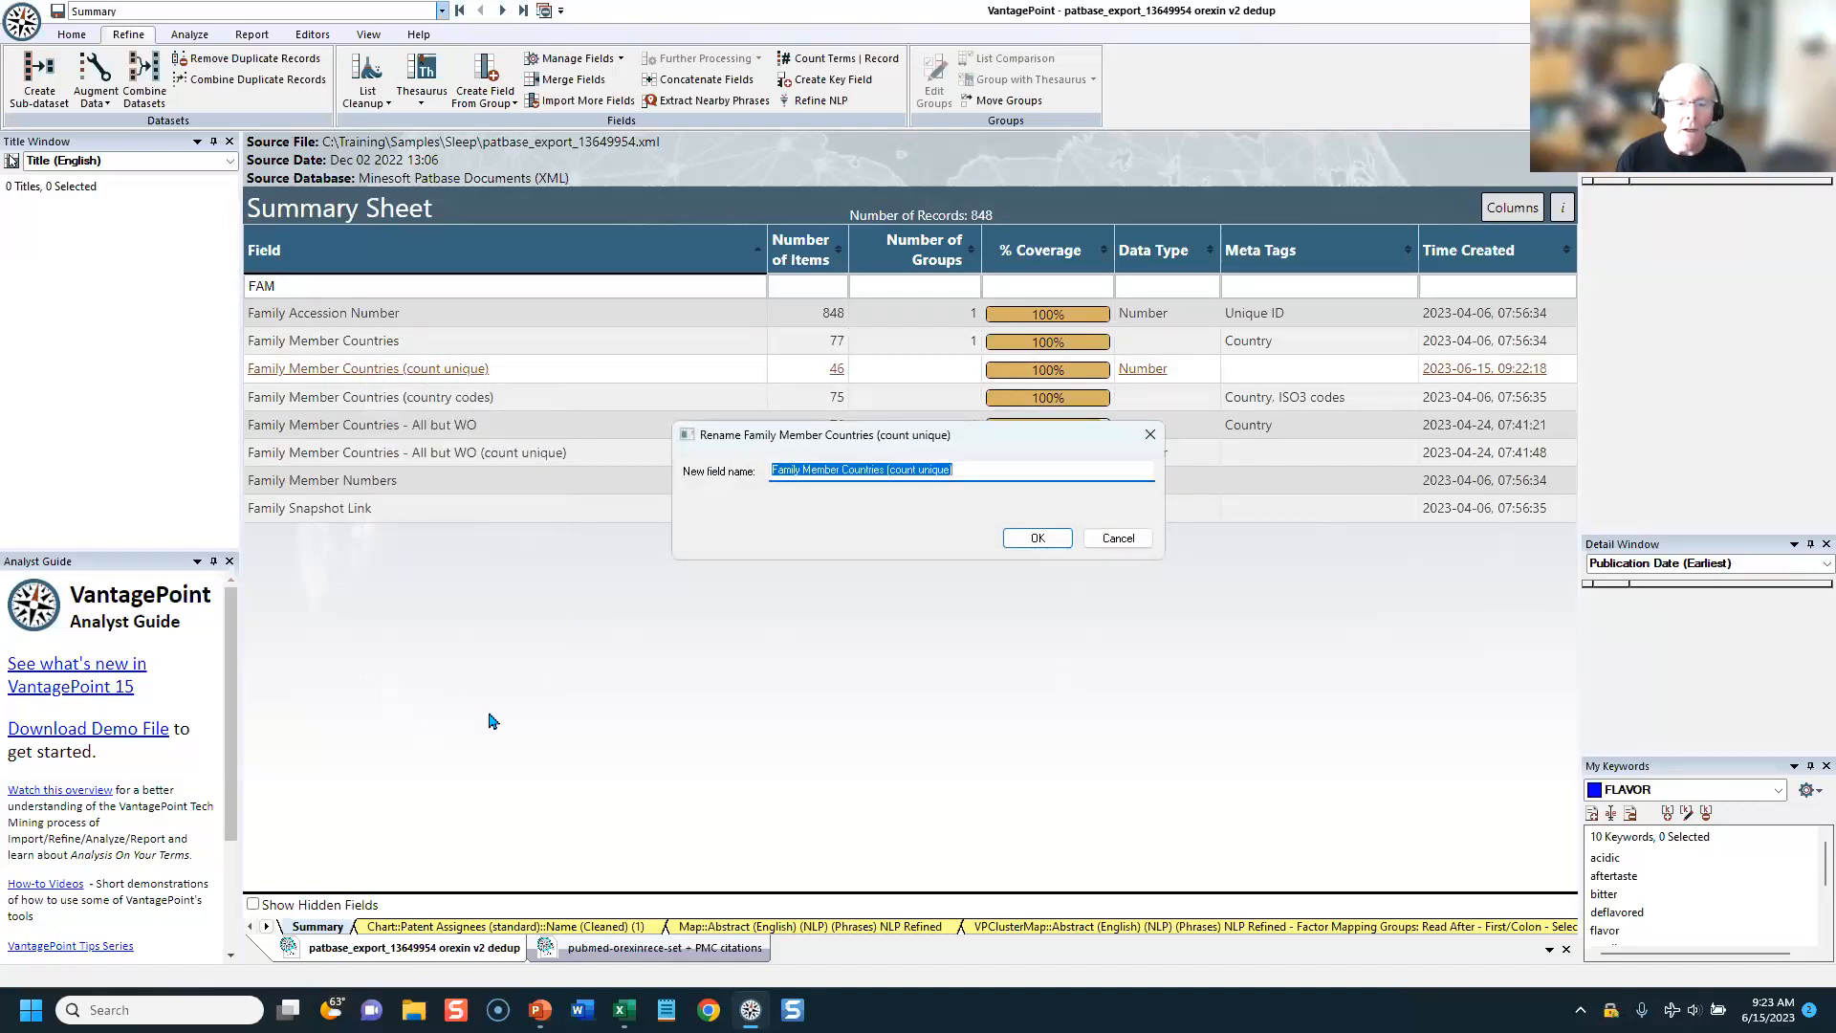
pyautogui.write('MARKET SI')
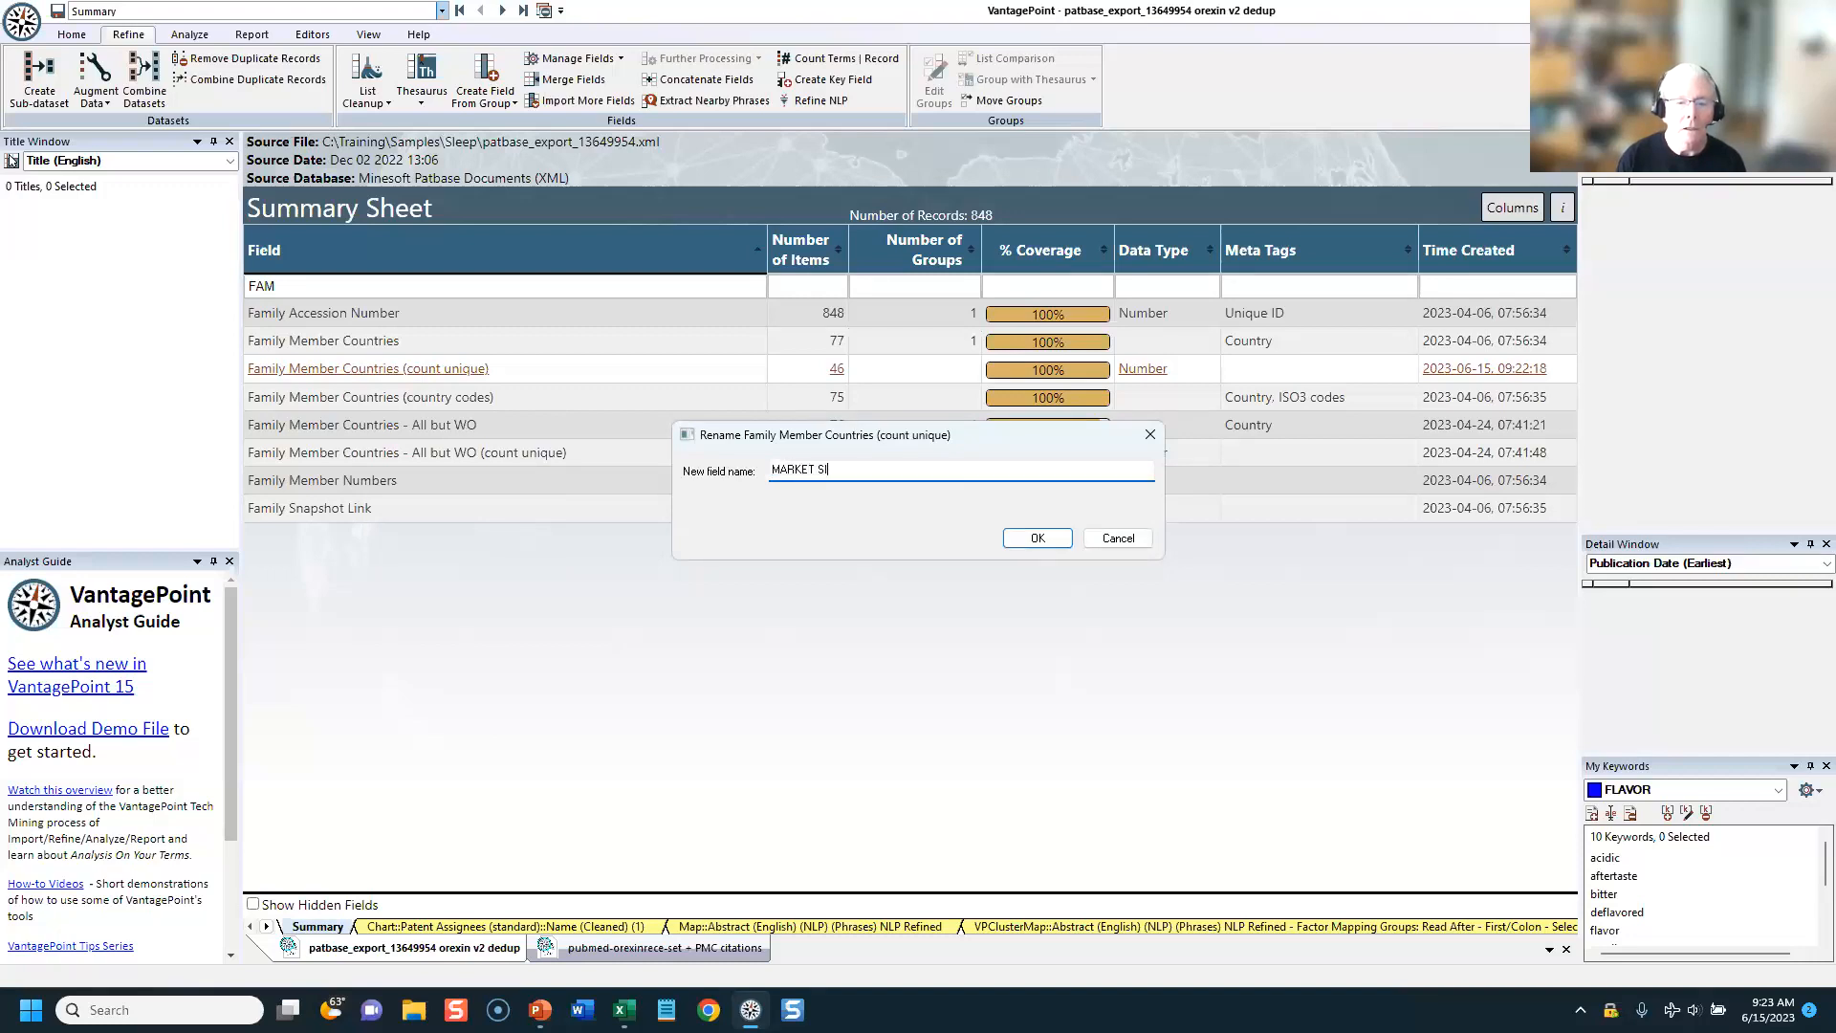
pyautogui.write('ZE-2')
pyautogui.press('Return')
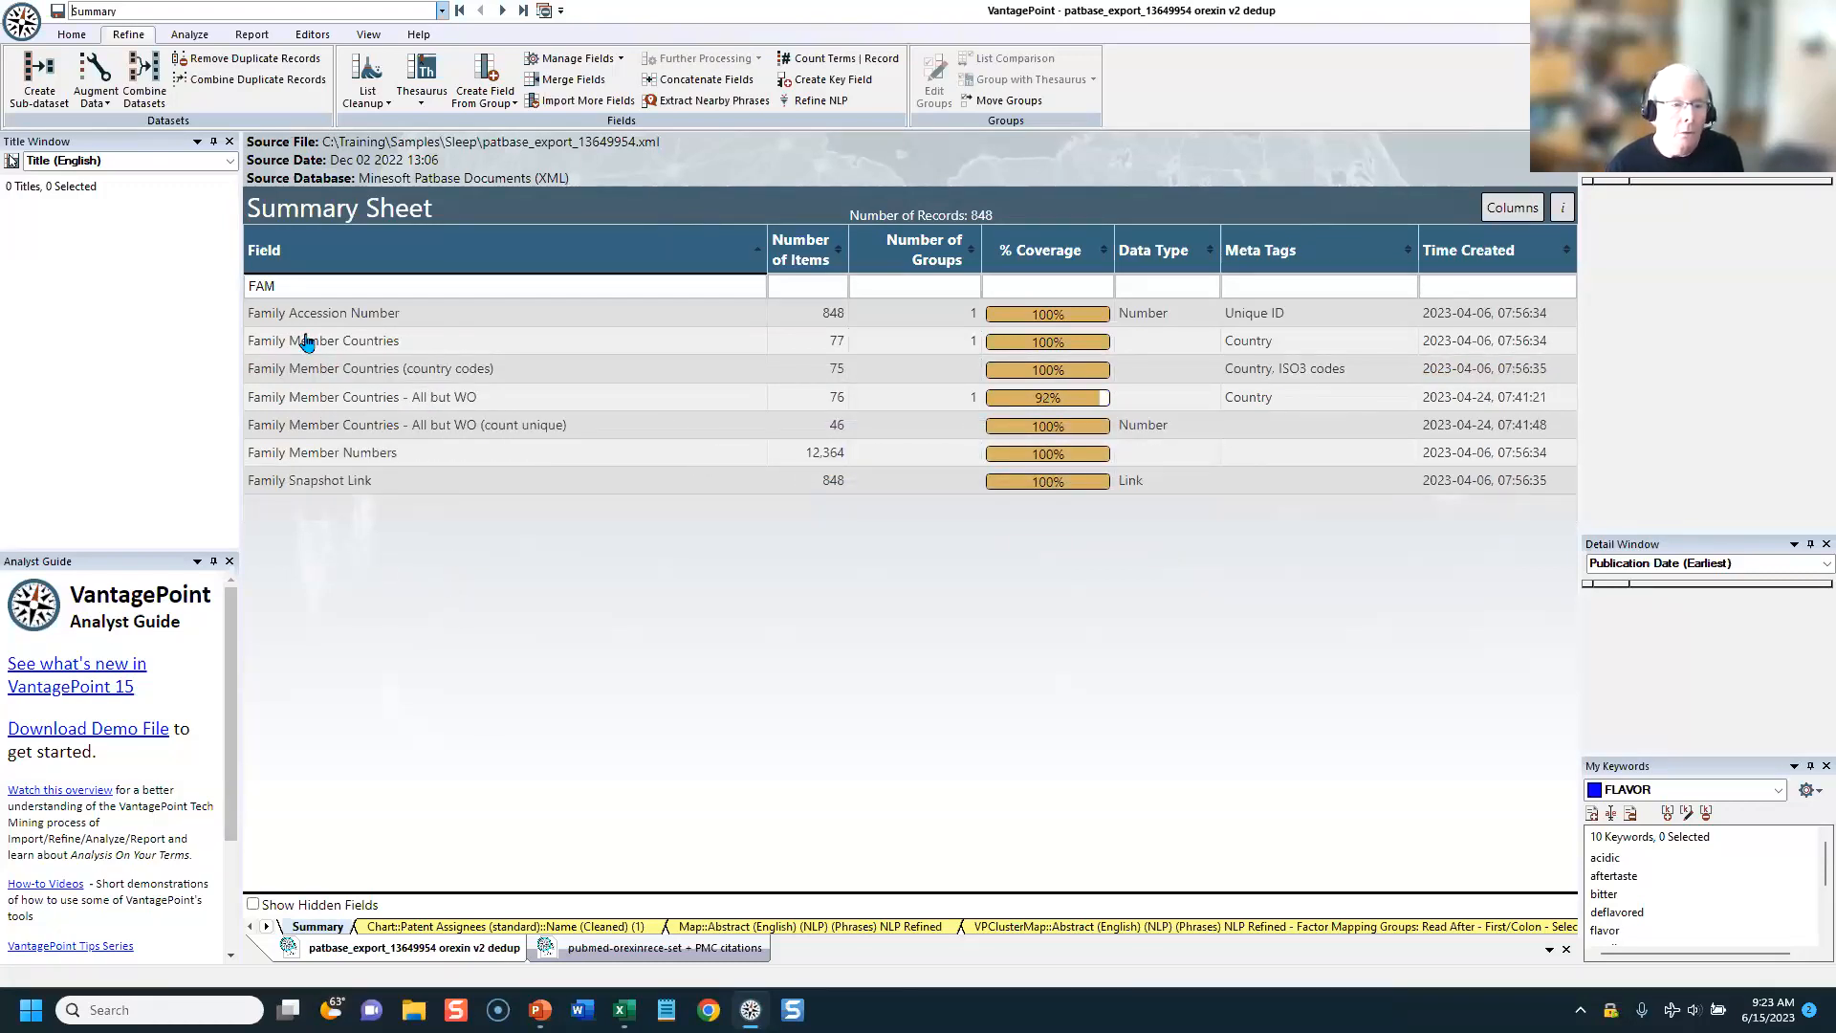
# Step: Filter the summary's fields by "MARK" and delete the MARKET SIZE-2 field from the dataset
pyautogui.click(315, 285)
pyautogui.write('MARK')
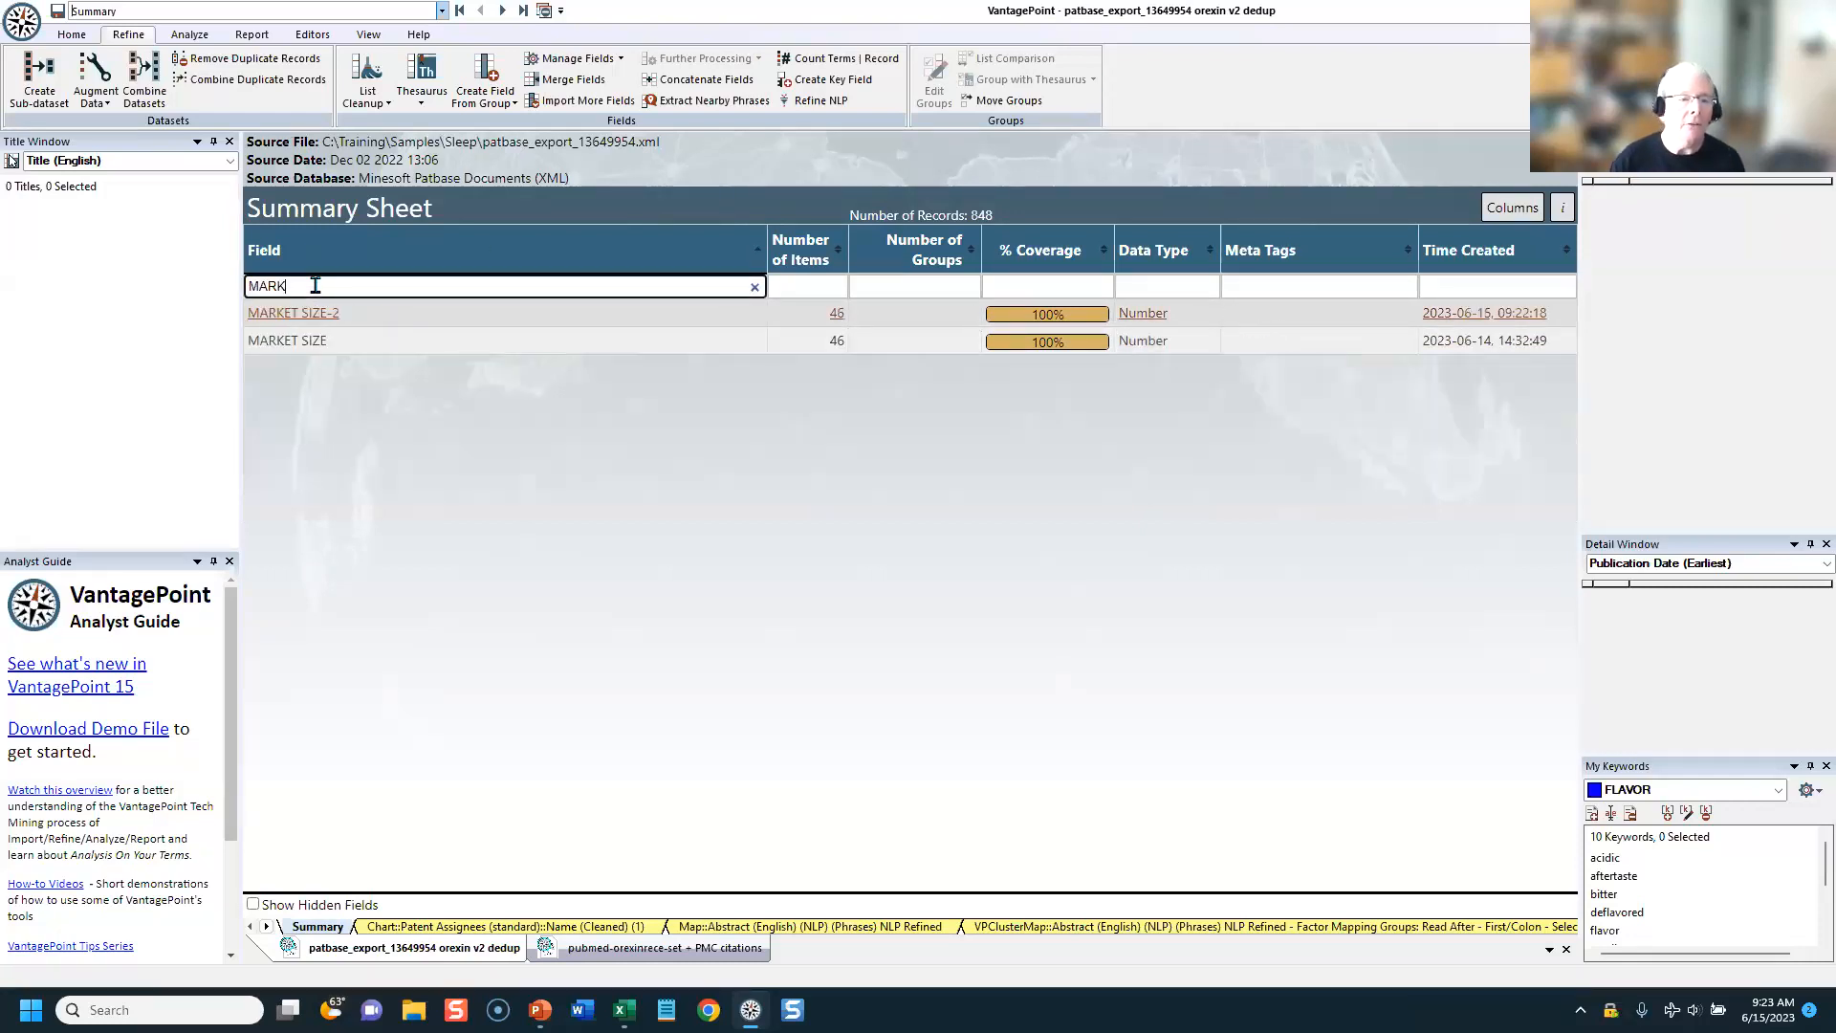
pyautogui.rightClick(300, 313)
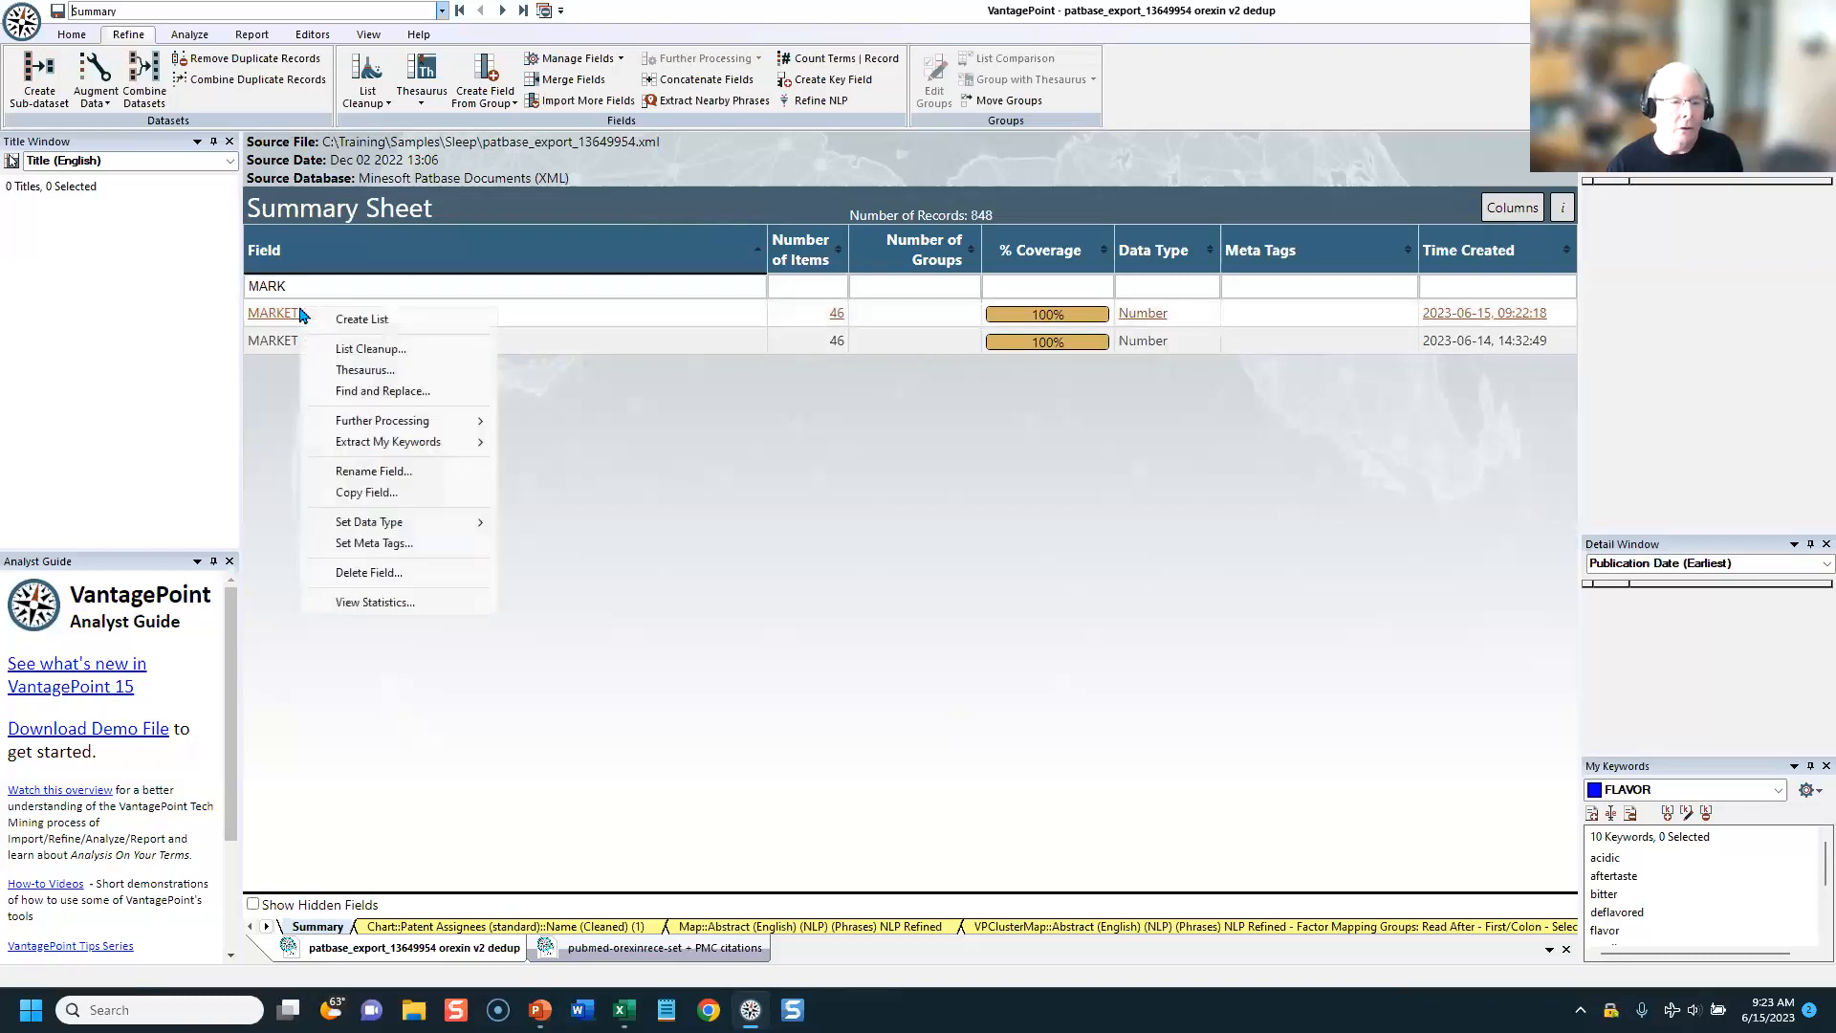
pyautogui.click(368, 572)
pyautogui.click(1061, 538)
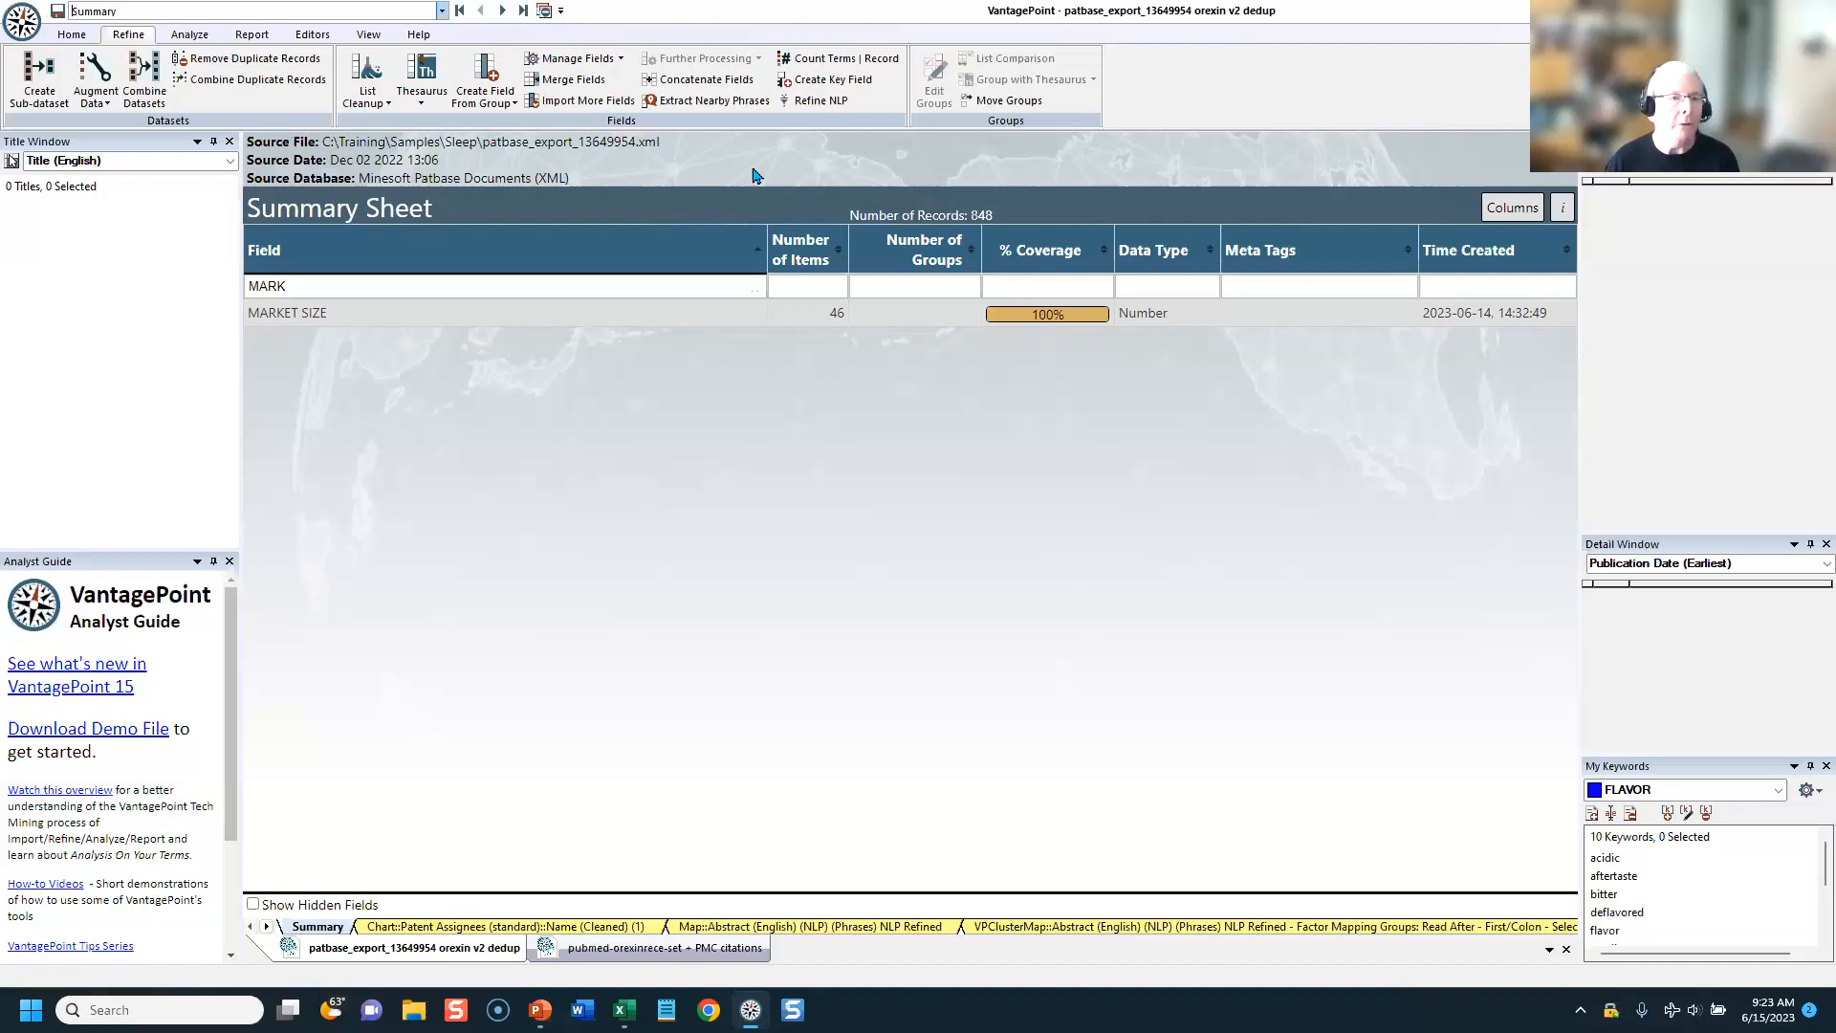
# Step: Start a fielded records export and load the PatBase Indicators template as the fields to export
pyautogui.click(253, 36)
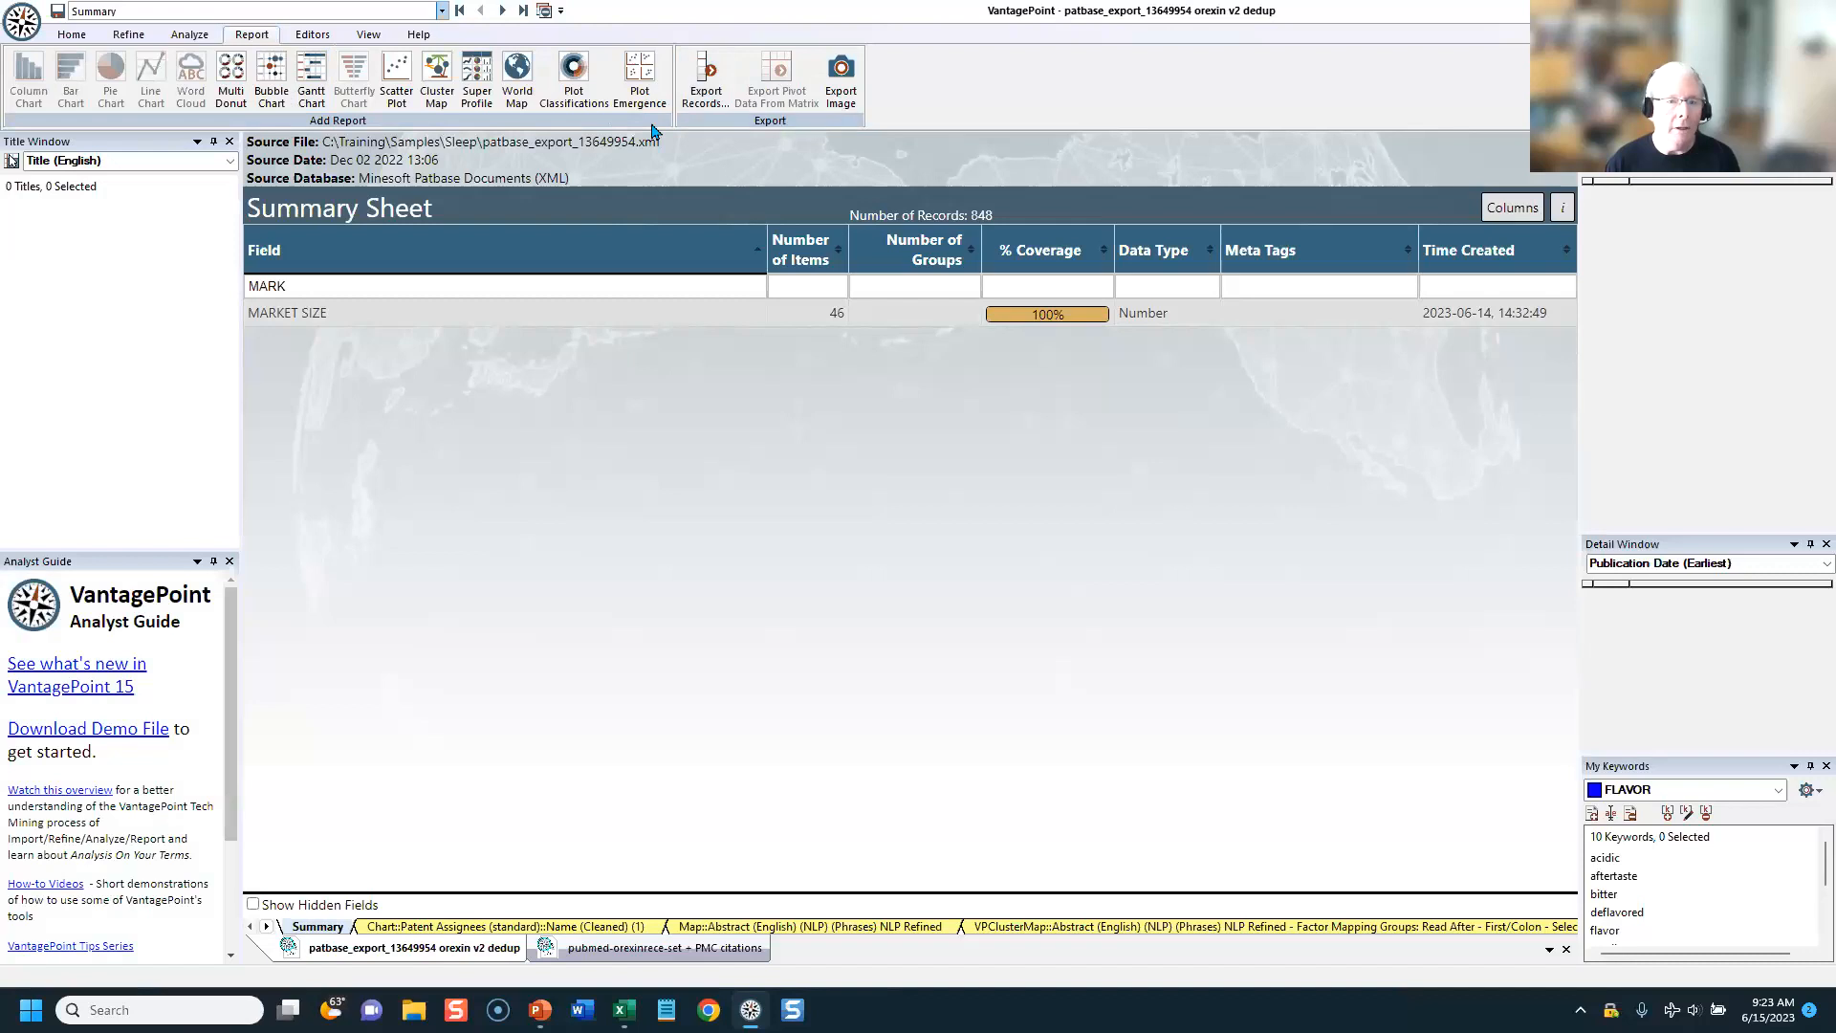
pyautogui.click(705, 78)
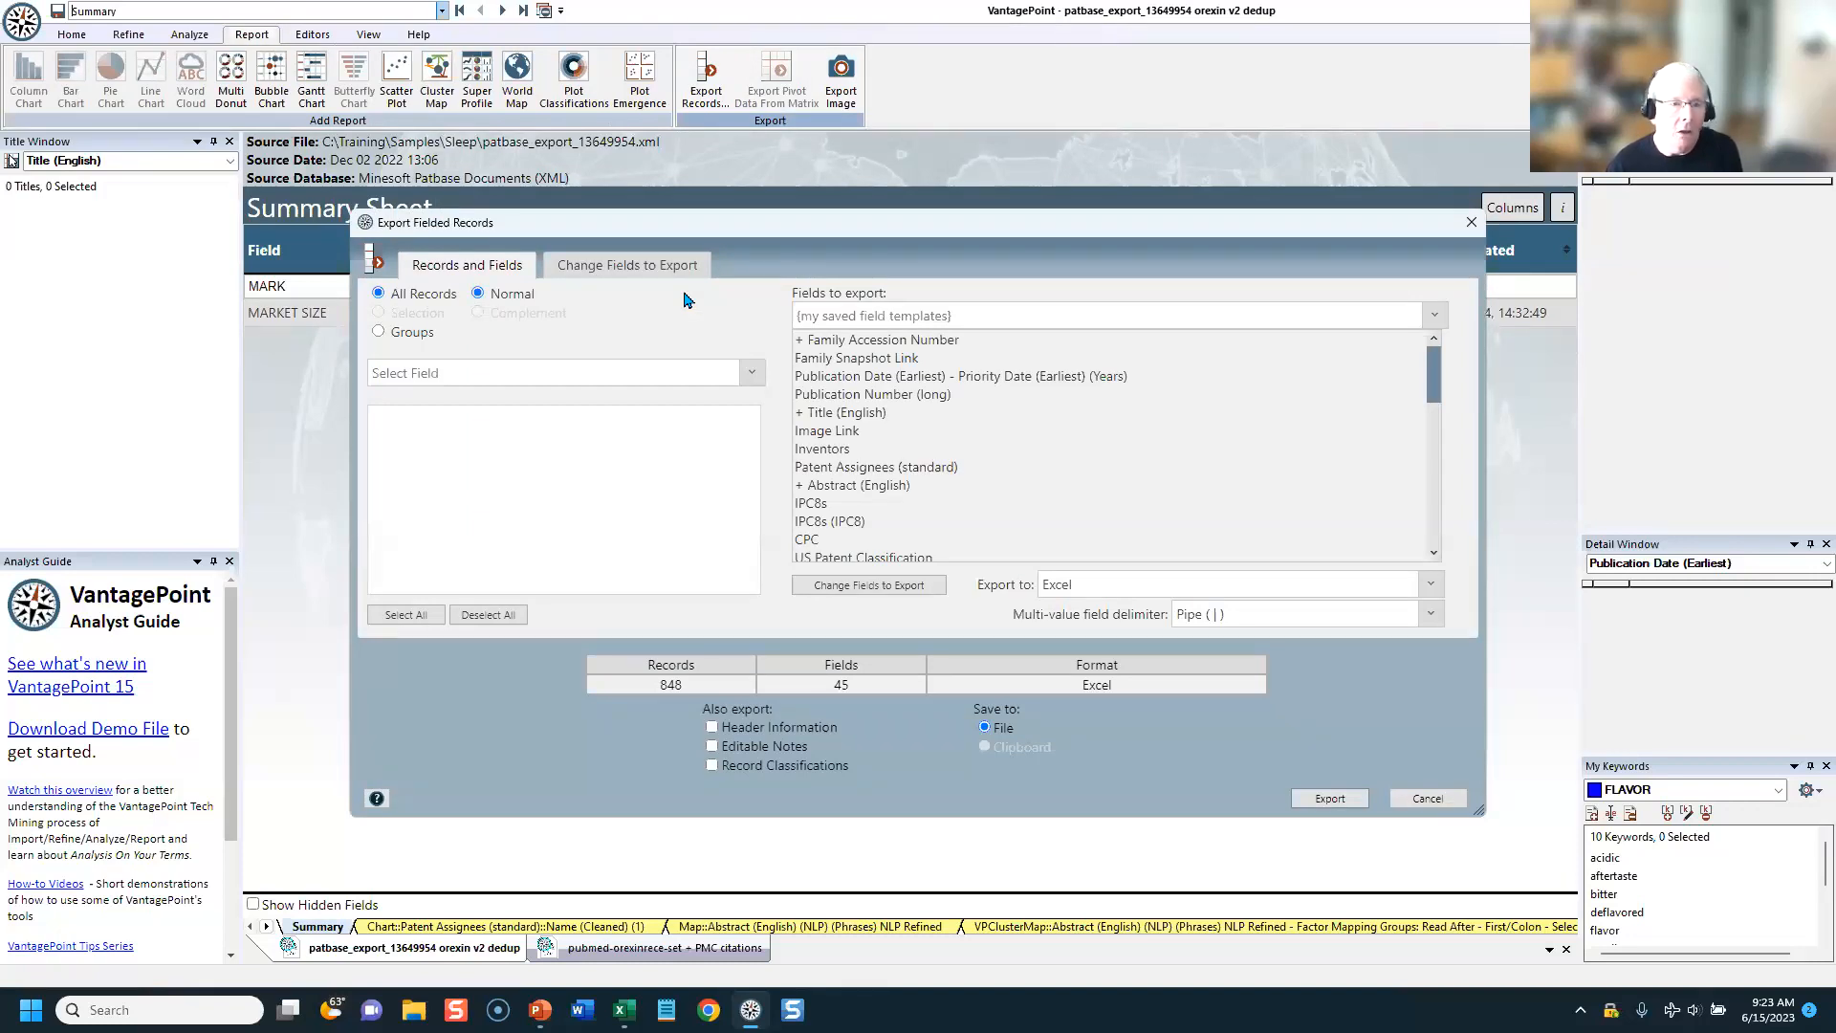
pyautogui.click(626, 271)
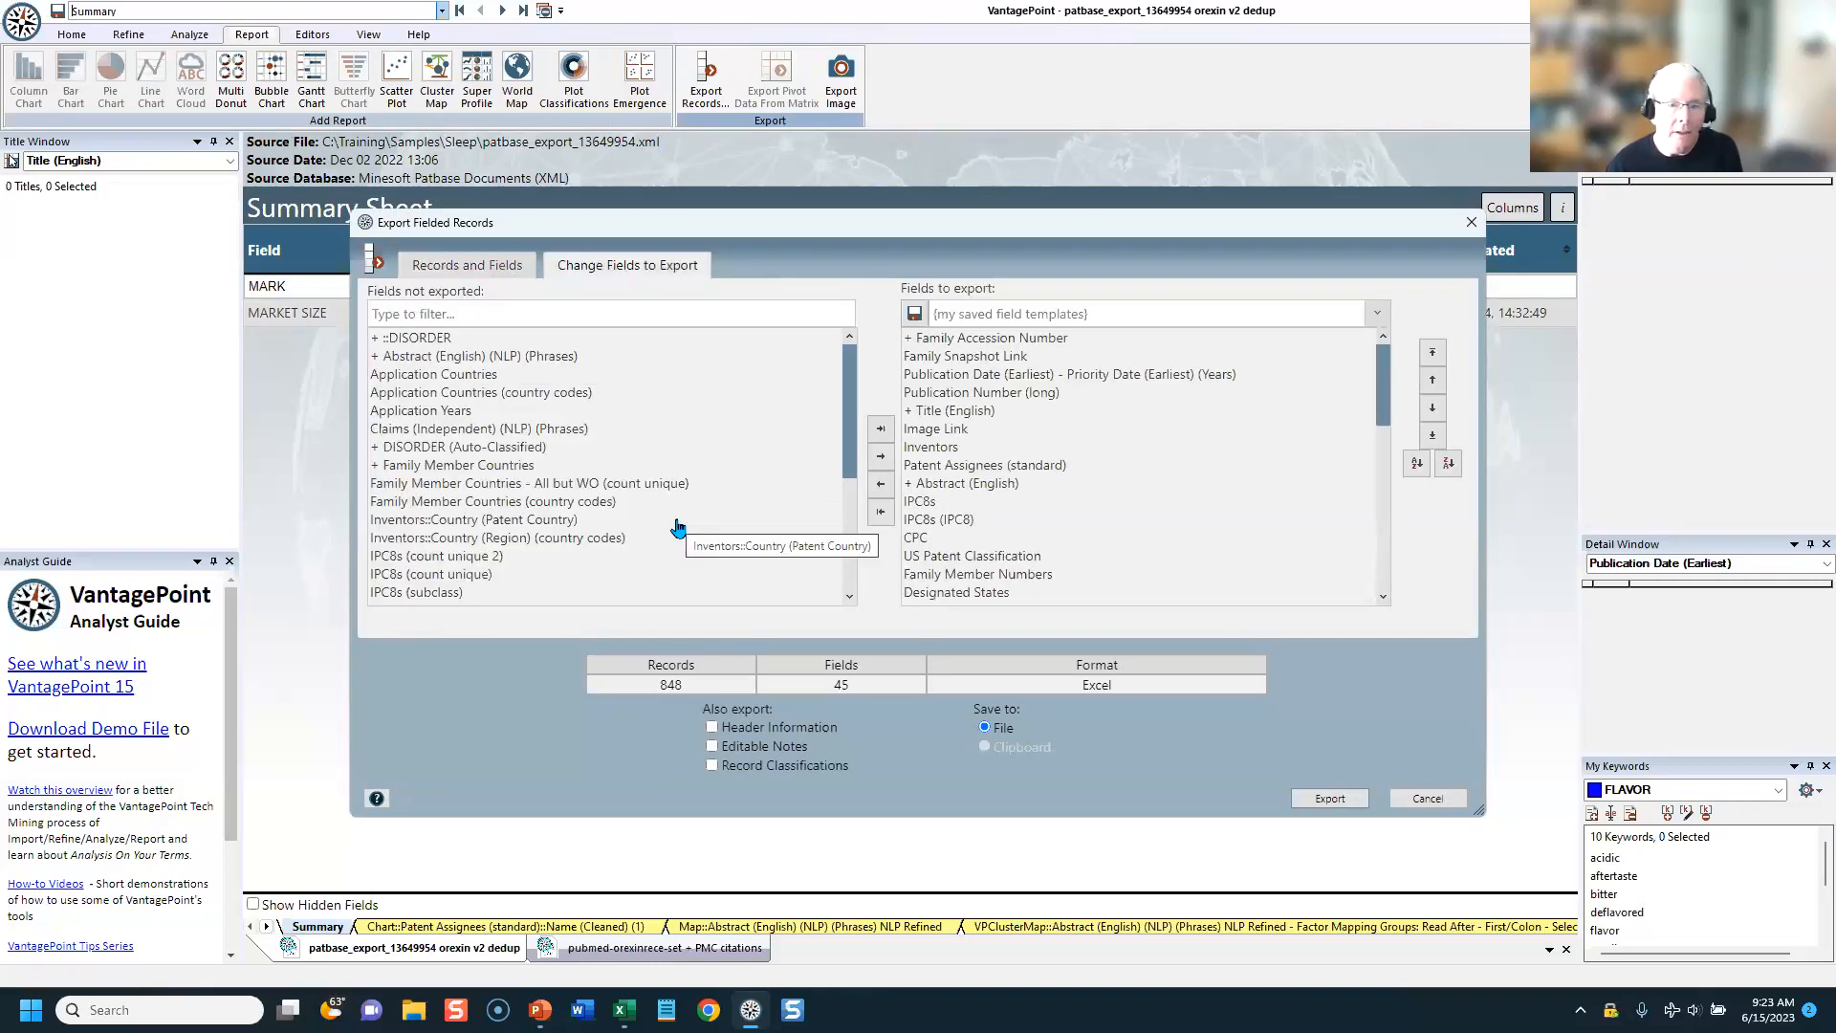
pyautogui.click(988, 312)
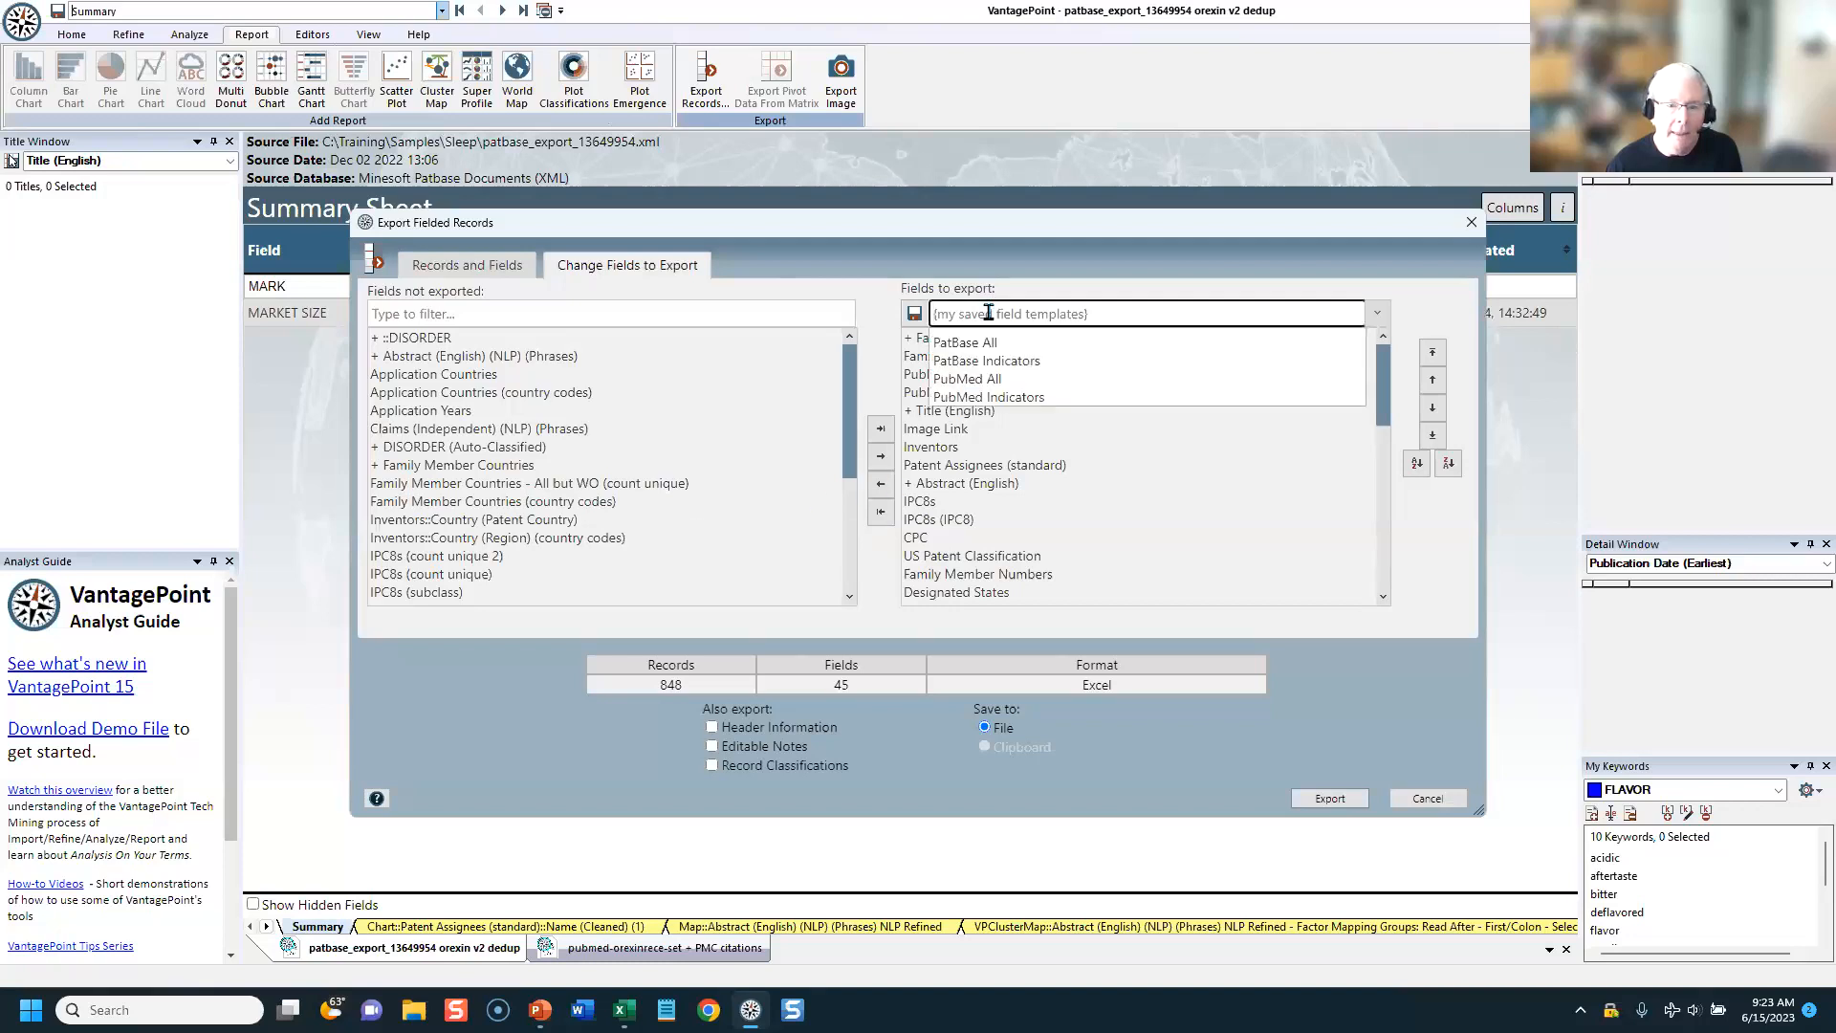
pyautogui.click(996, 362)
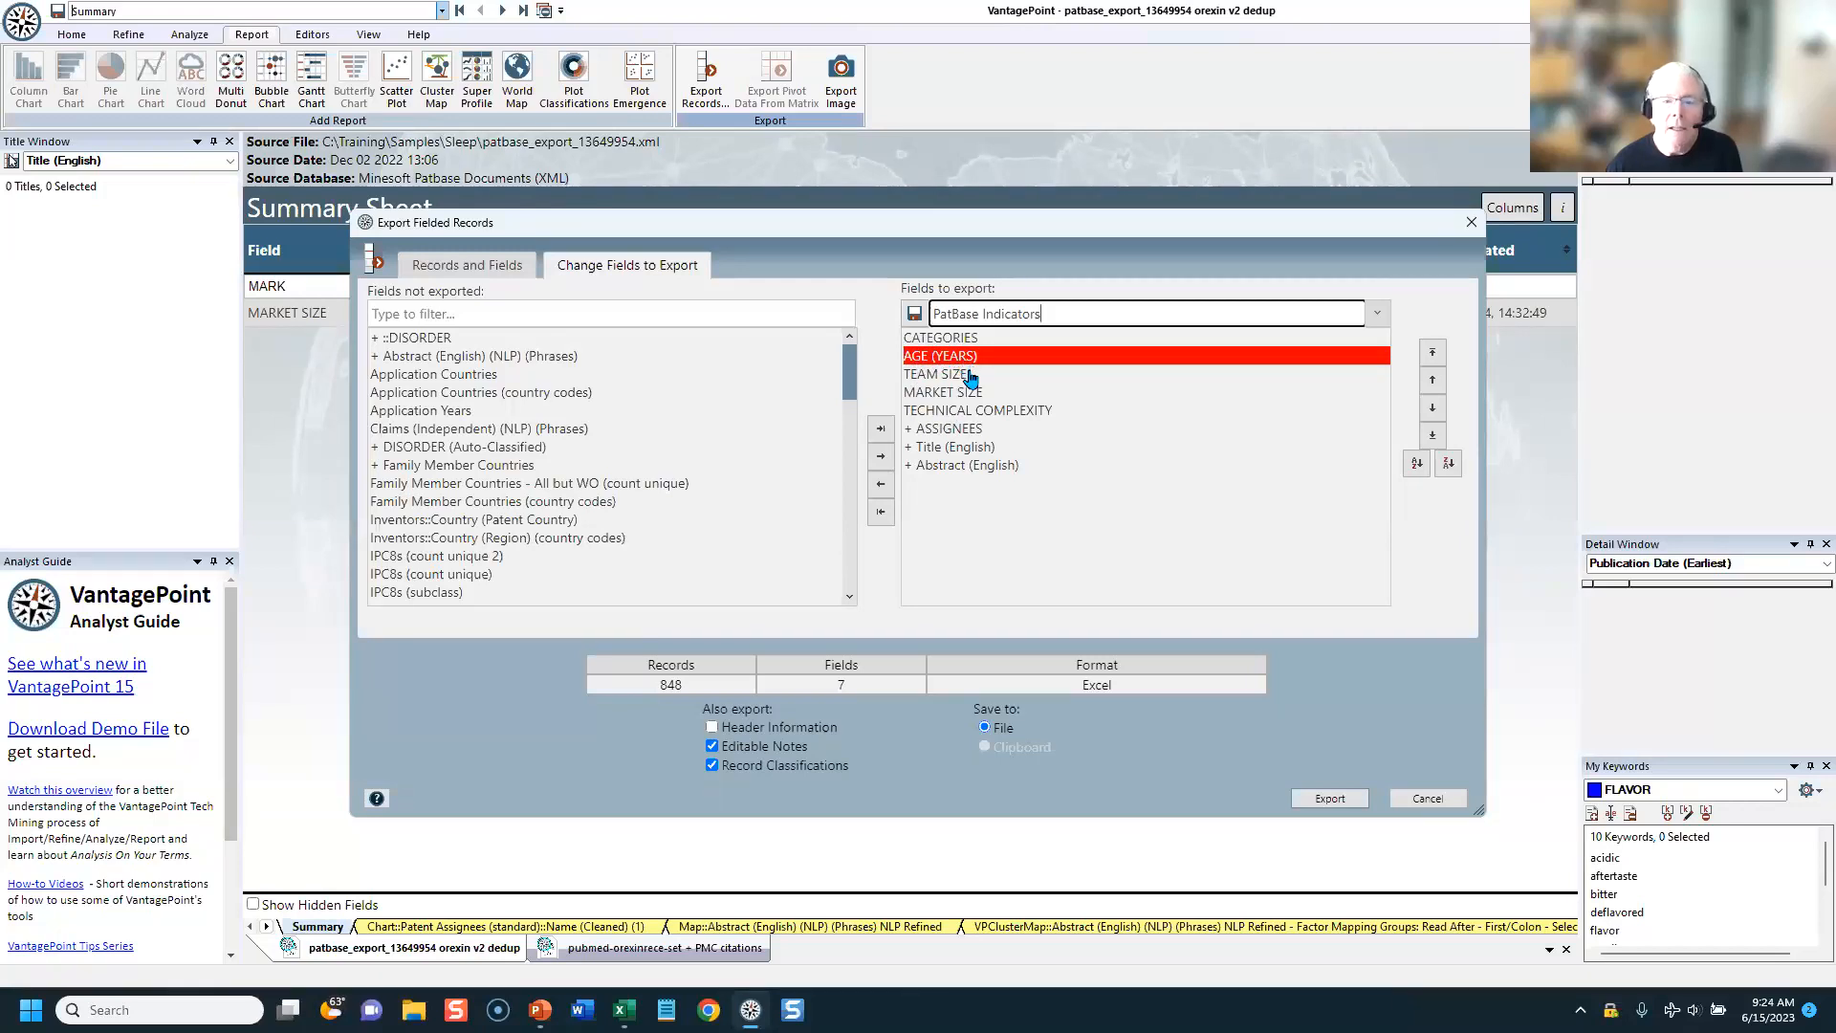
# Step: Search the fields not exported for "AGE", clear the search, and cancel the records export
pyautogui.moveTo(849, 385); pyautogui.dragTo(851, 415)
pyautogui.click(733, 313)
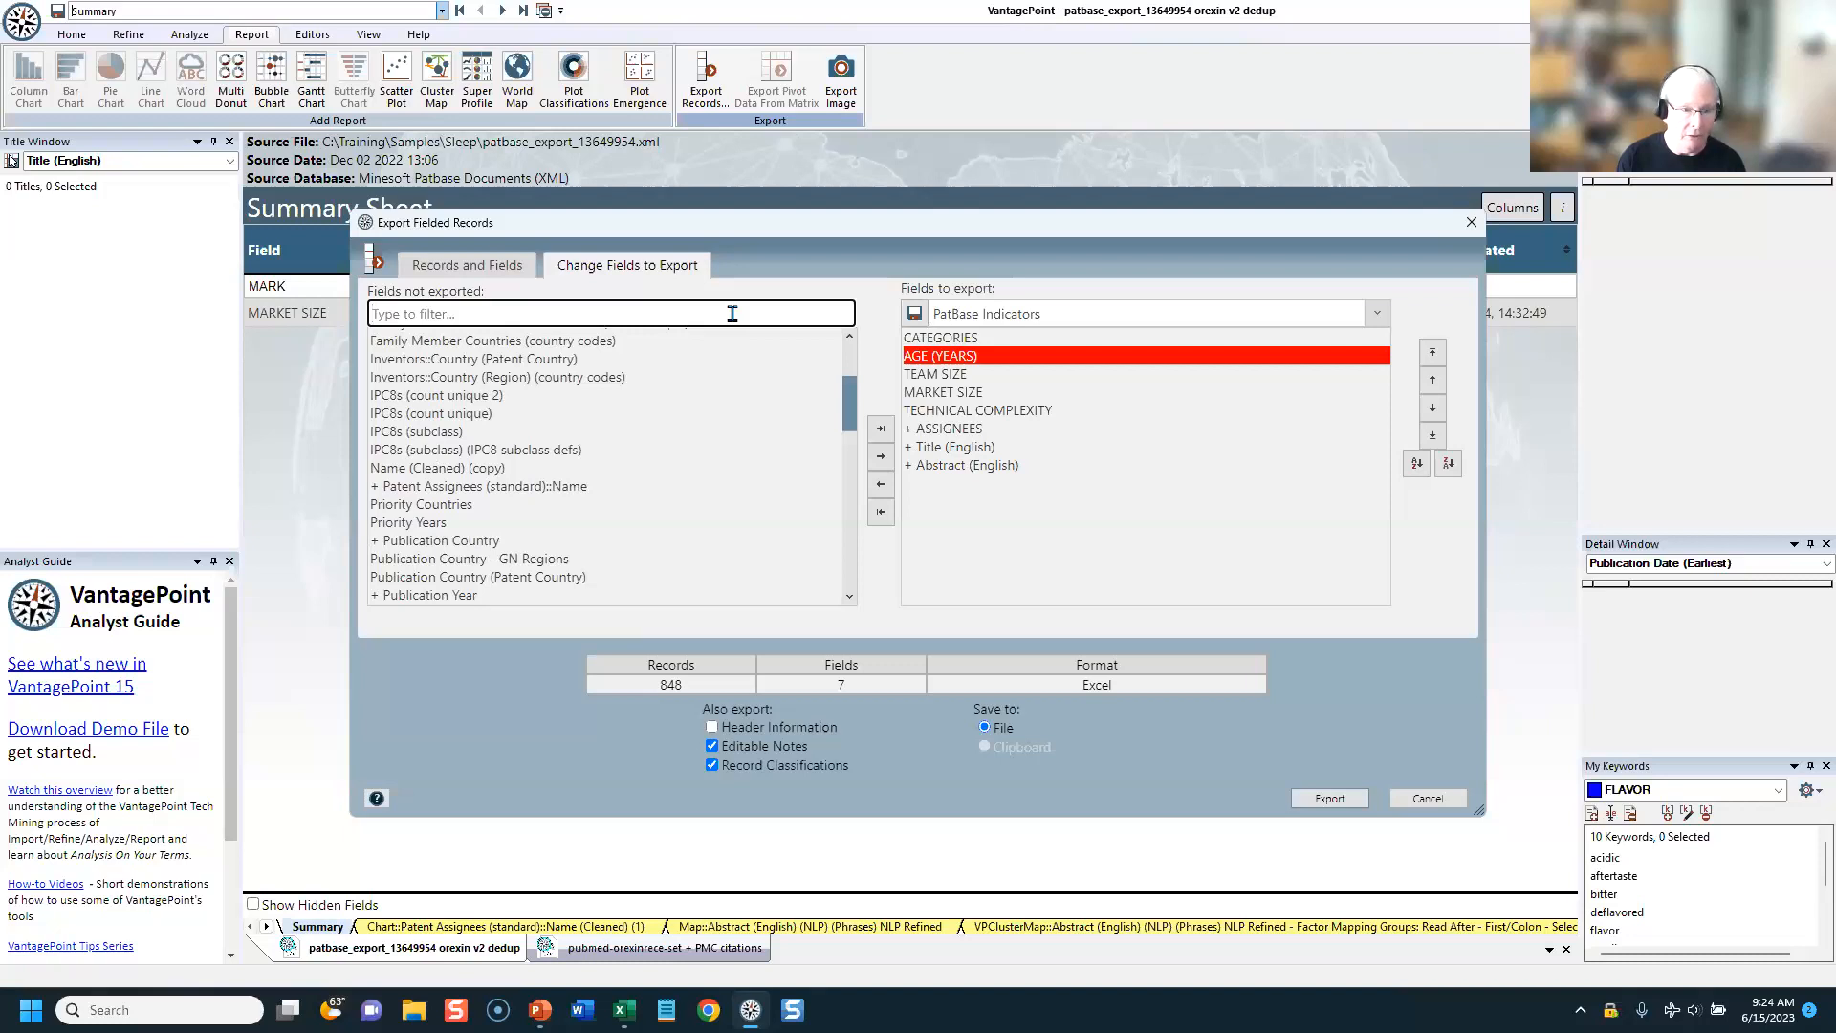
pyautogui.write('AGE')
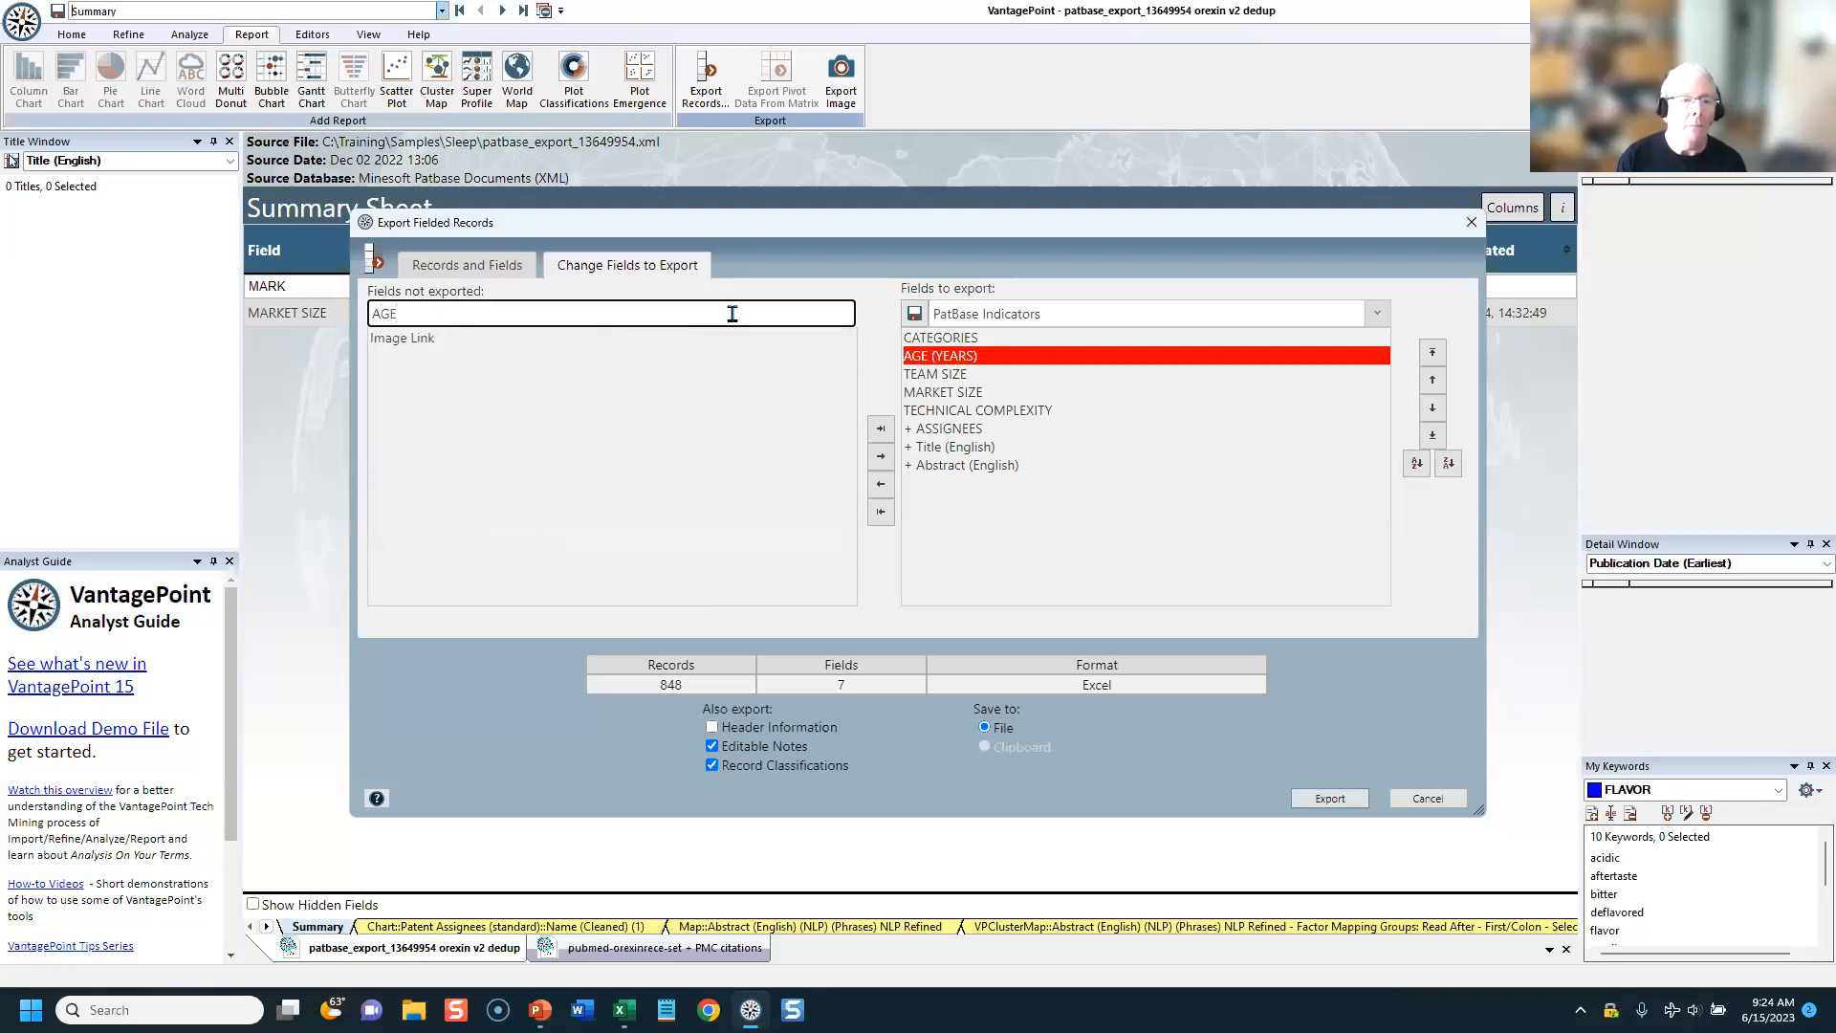
pyautogui.press('BackSpace')
pyautogui.press('BackSpace')
pyautogui.press('BackSpace')
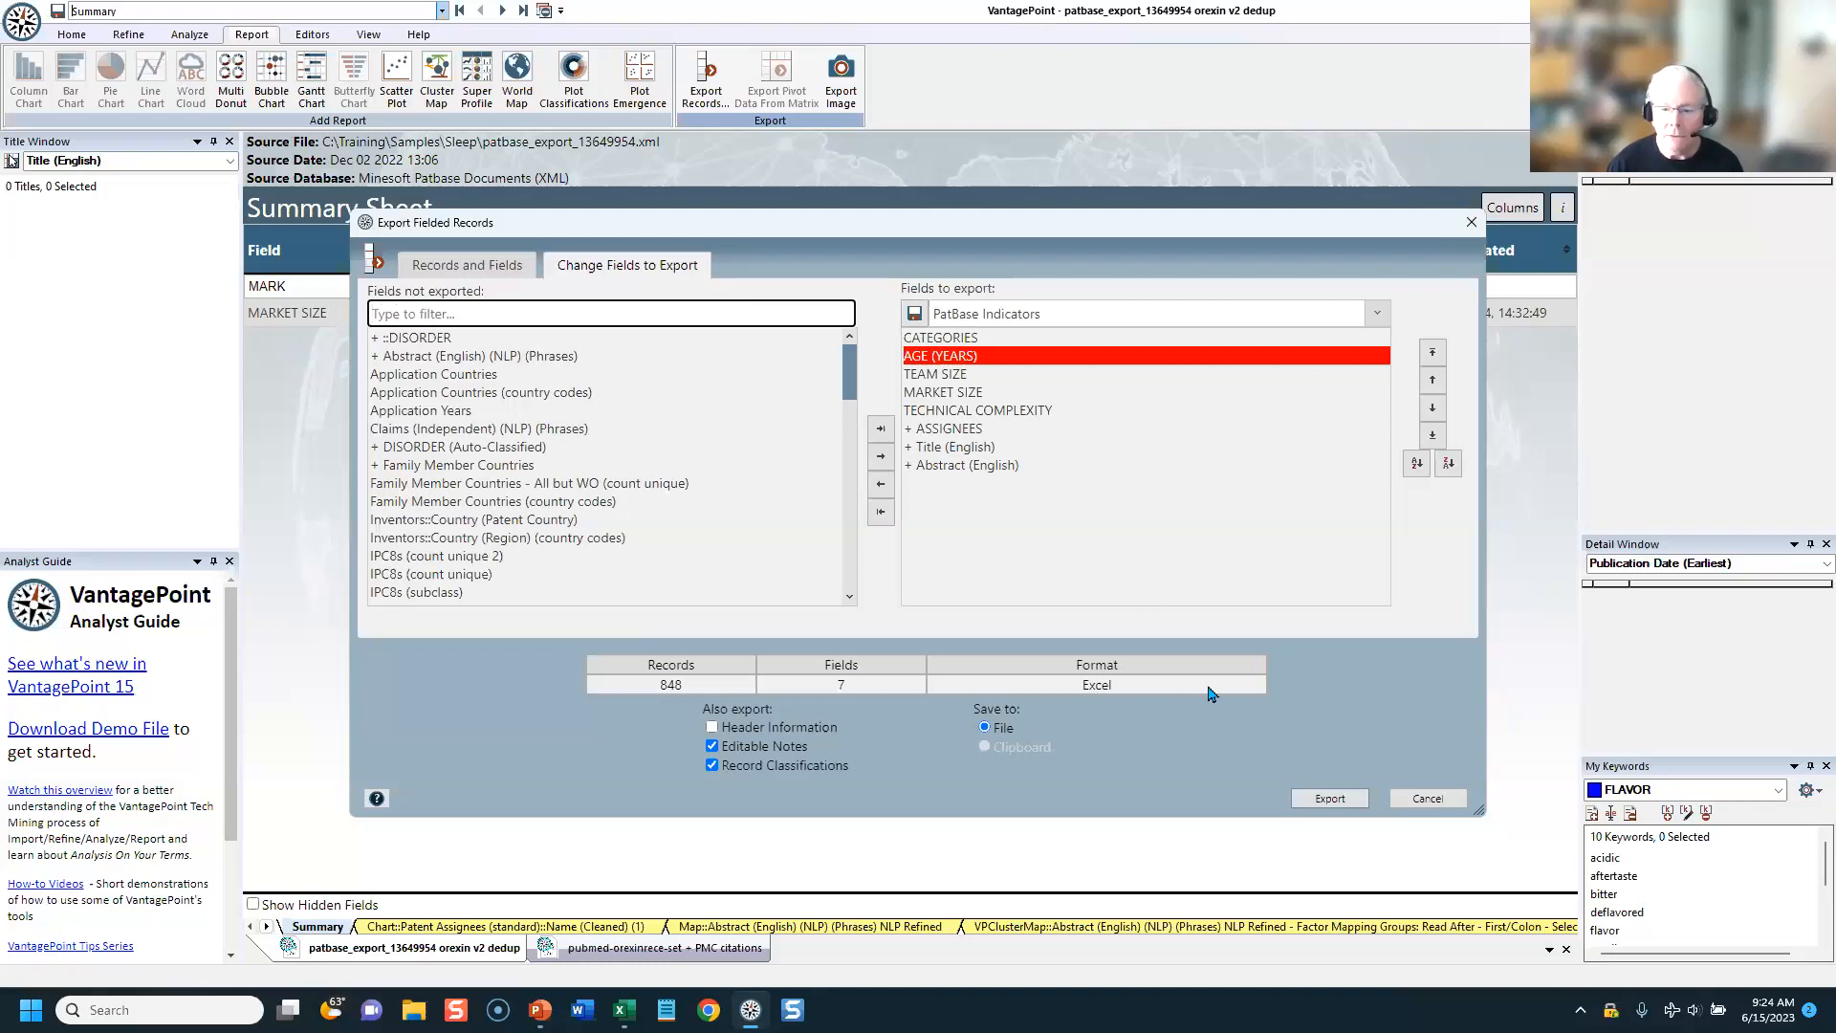
pyautogui.click(1427, 799)
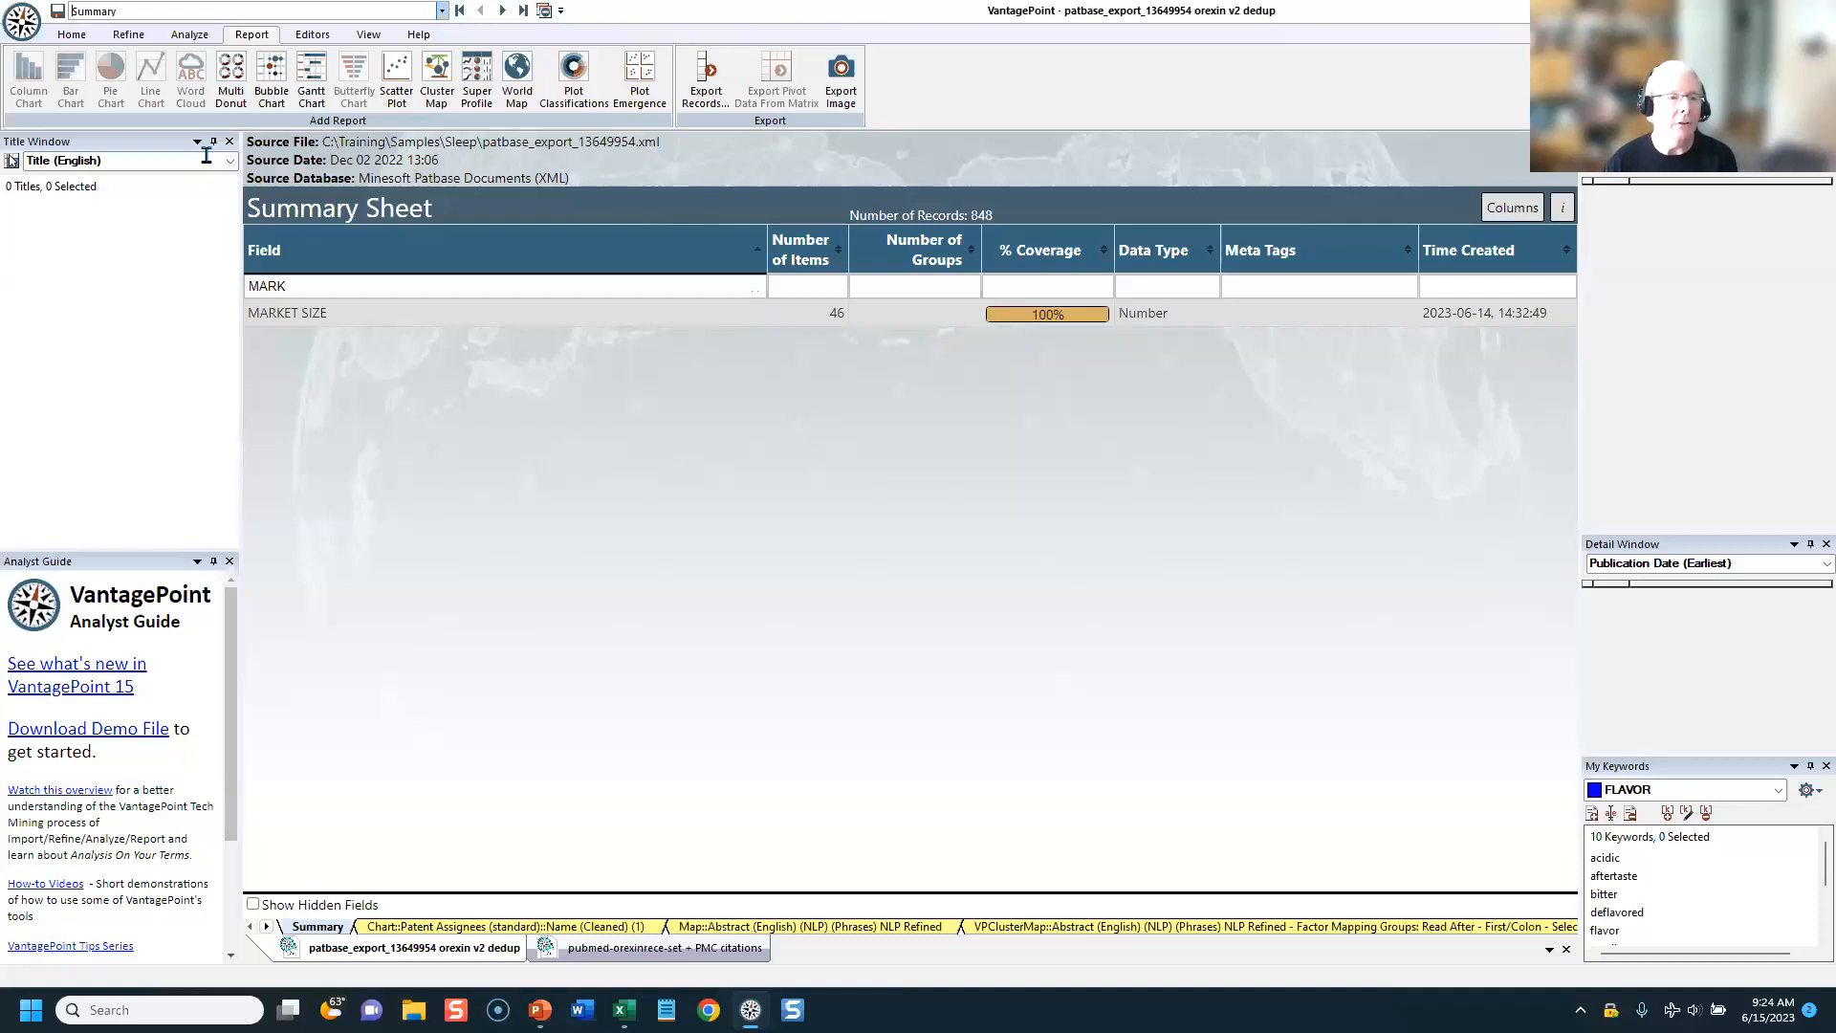
# Step: Calculate the date difference in years from Priority Date (Earliest) to Publication Date (Earliest) as a new field
pyautogui.click(182, 37)
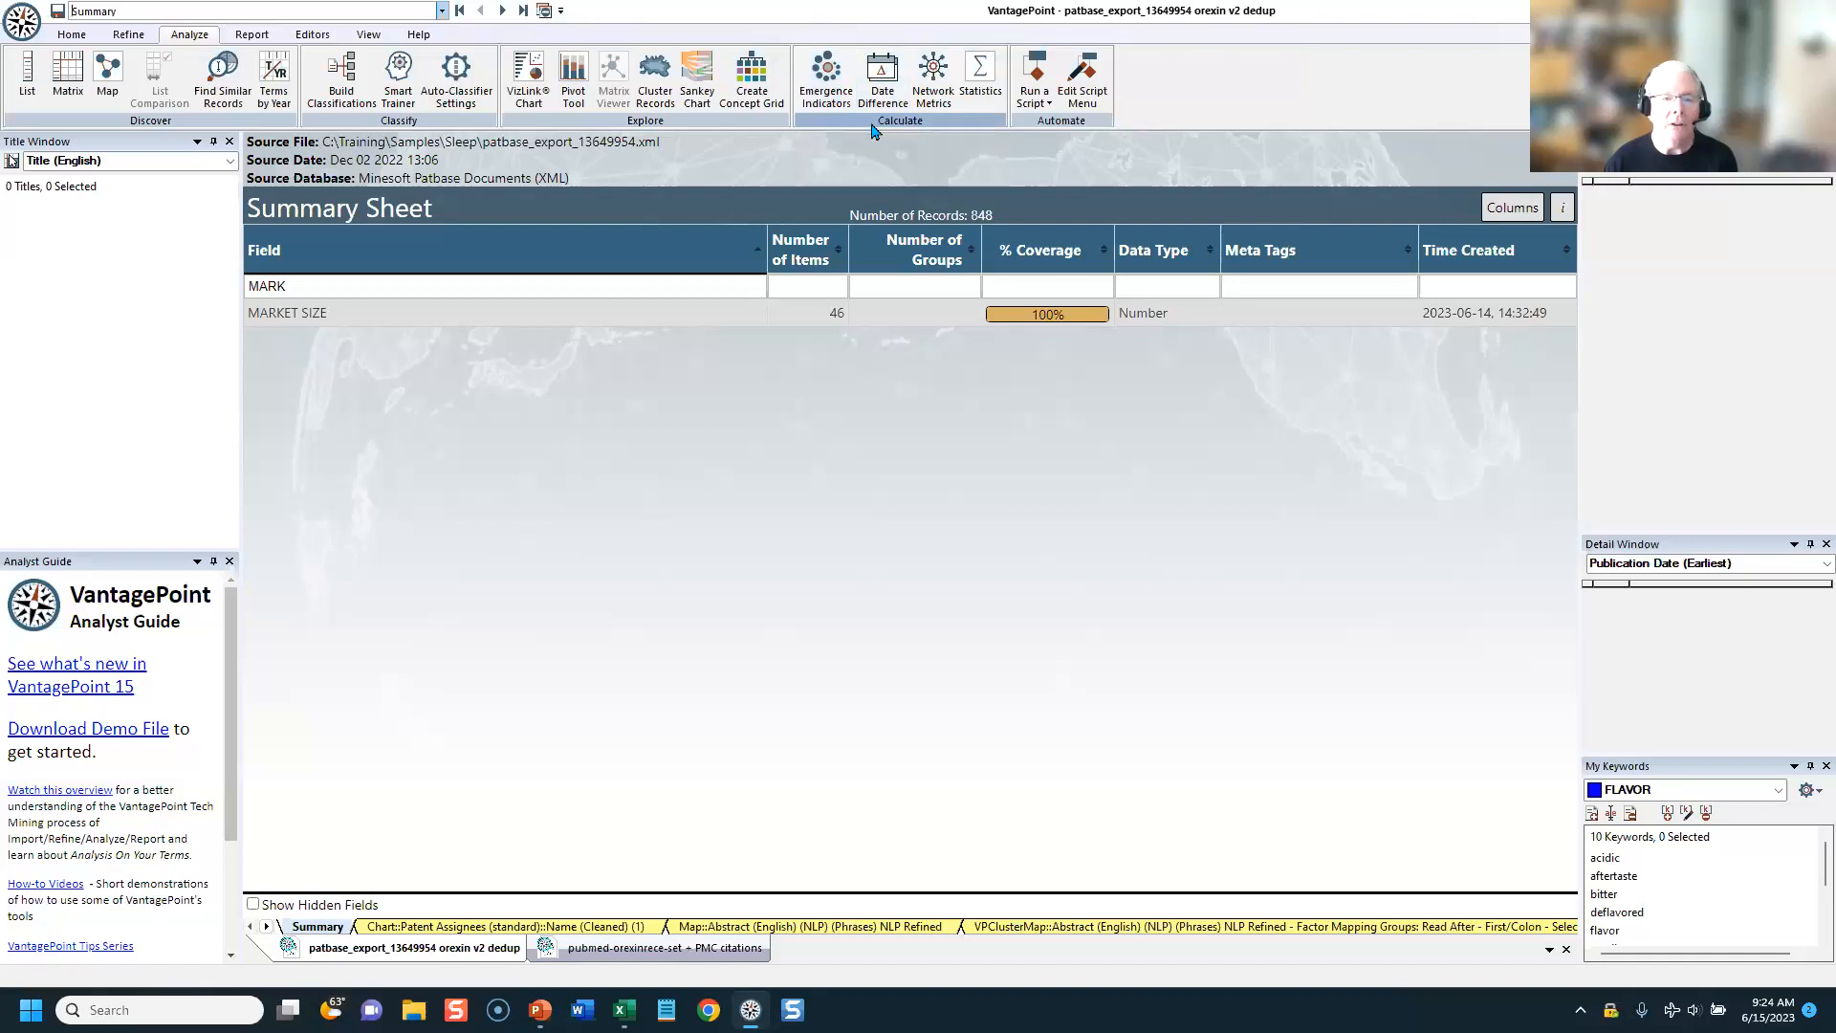
pyautogui.click(881, 74)
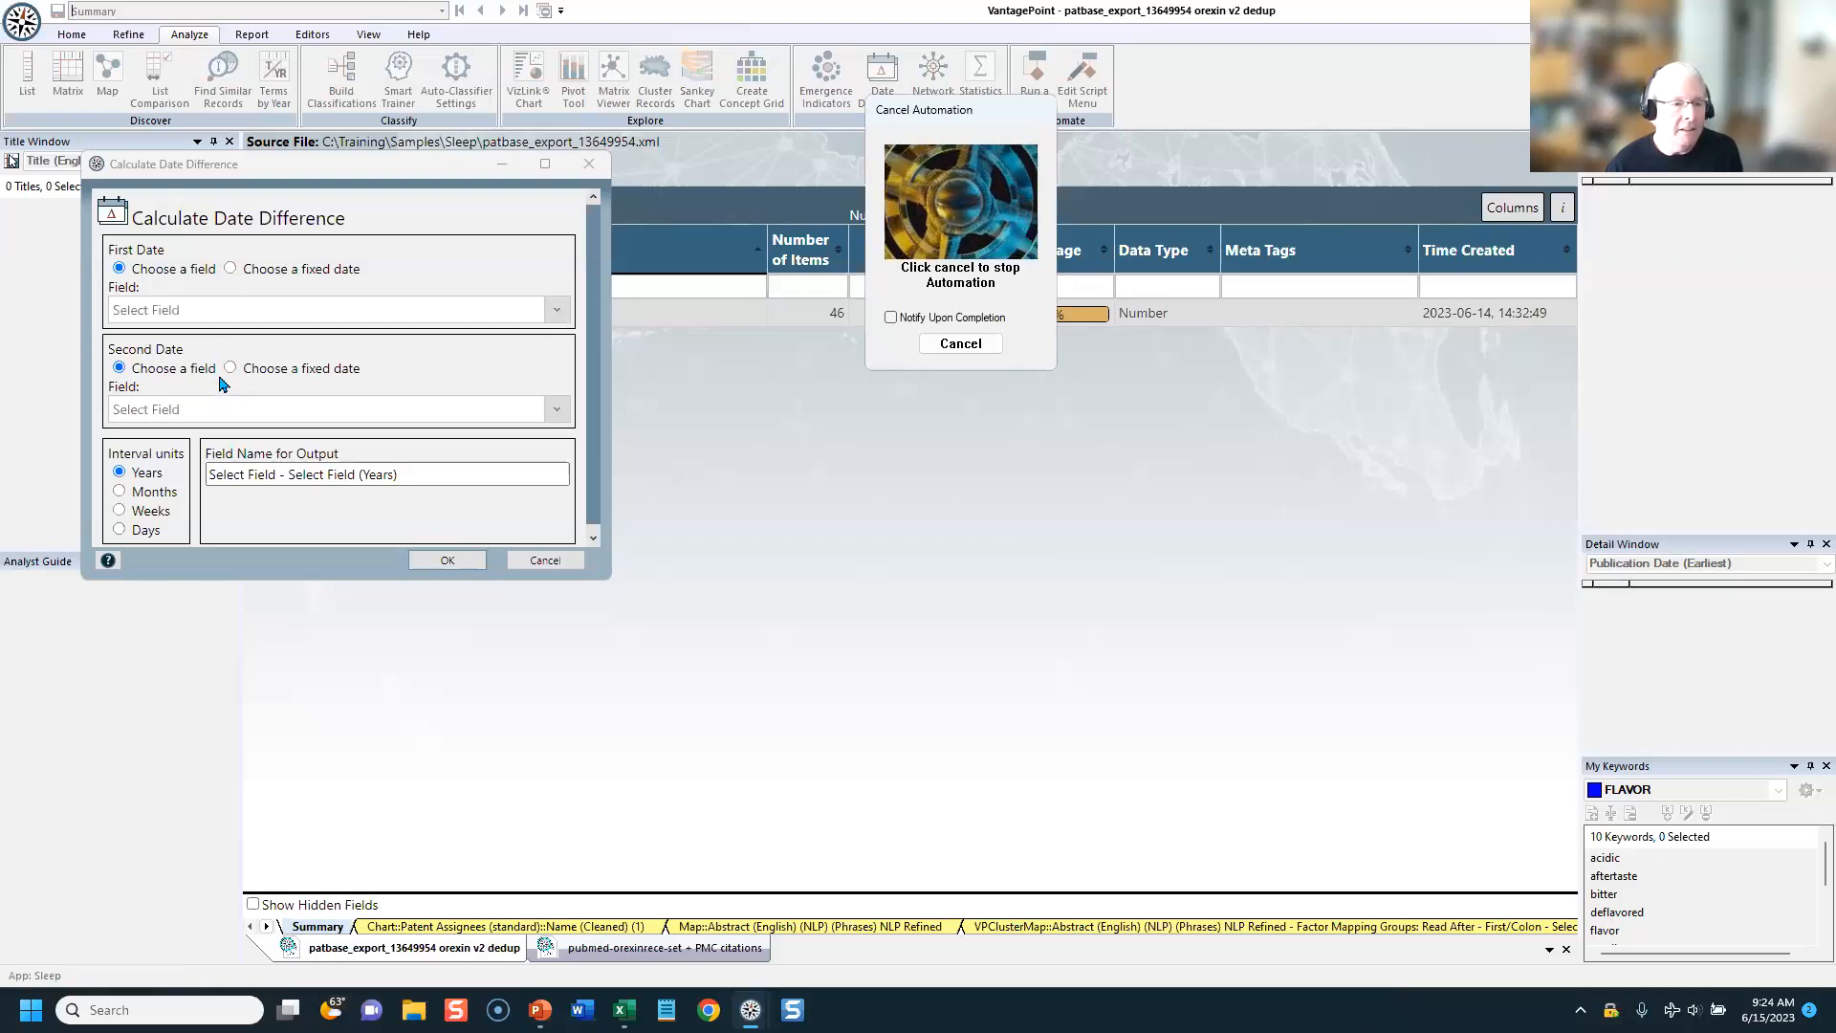
pyautogui.click(198, 310)
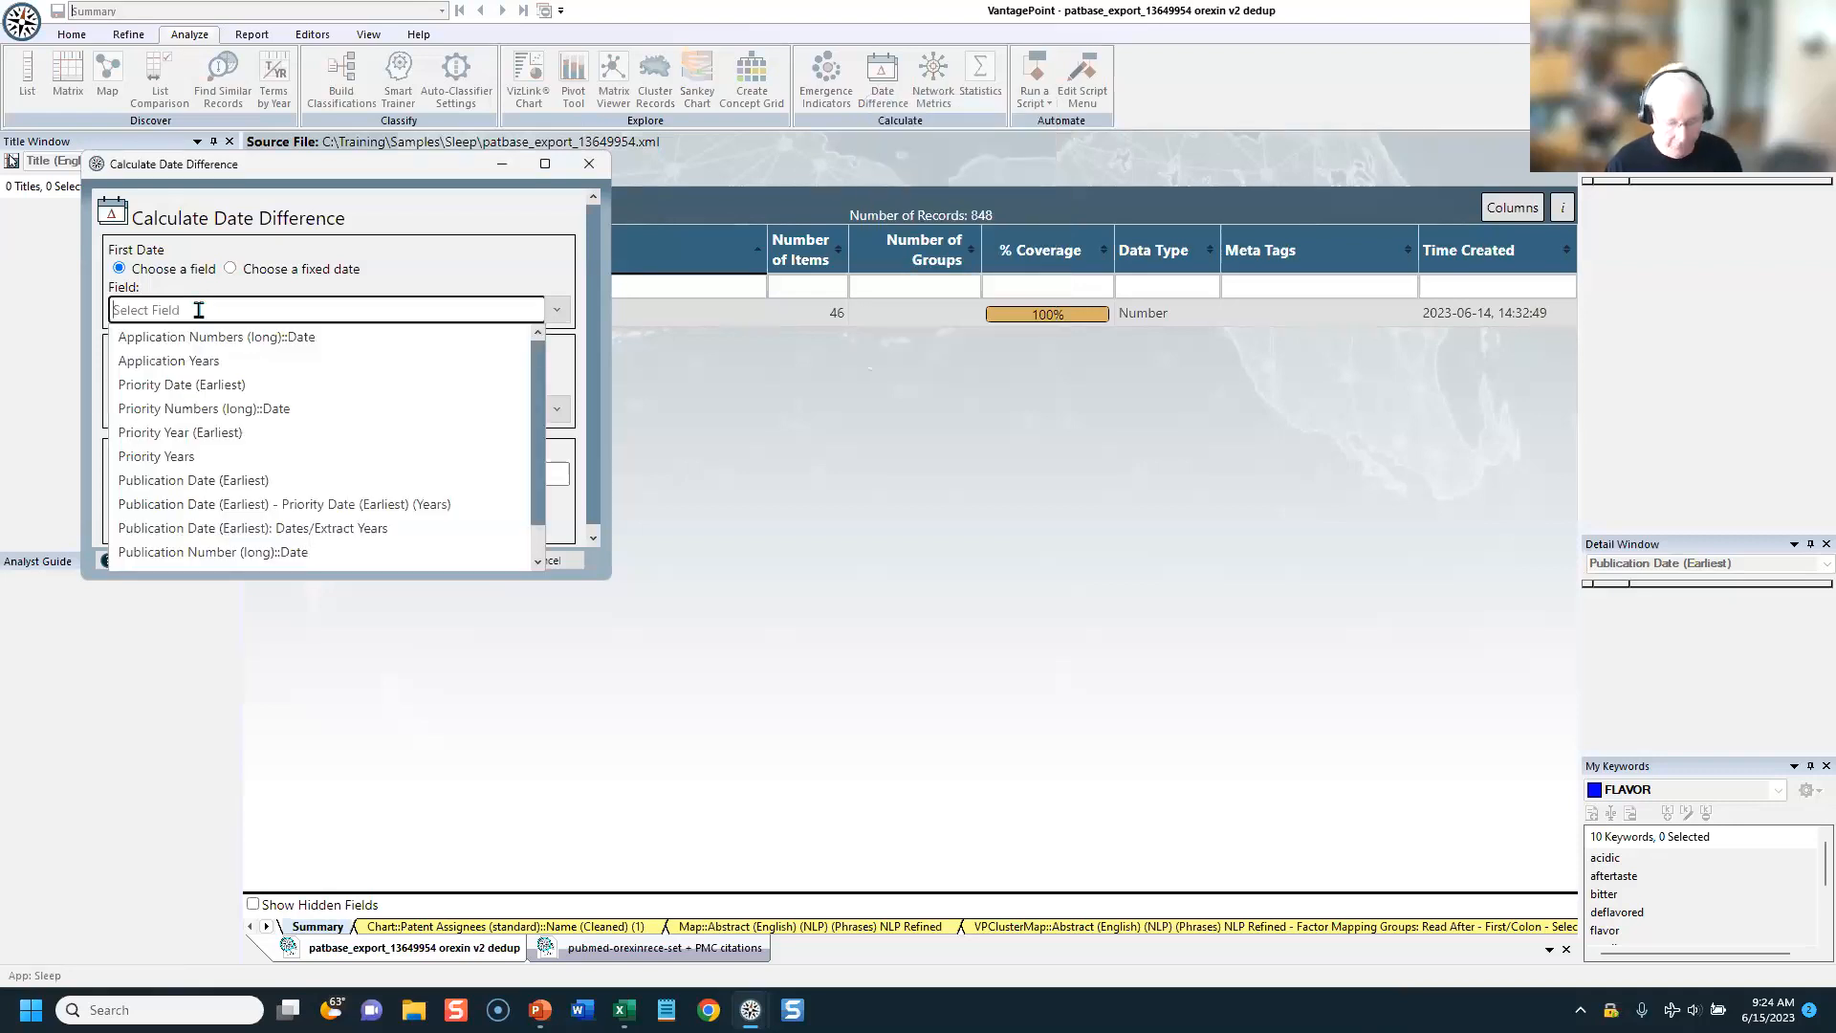
pyautogui.write('PR')
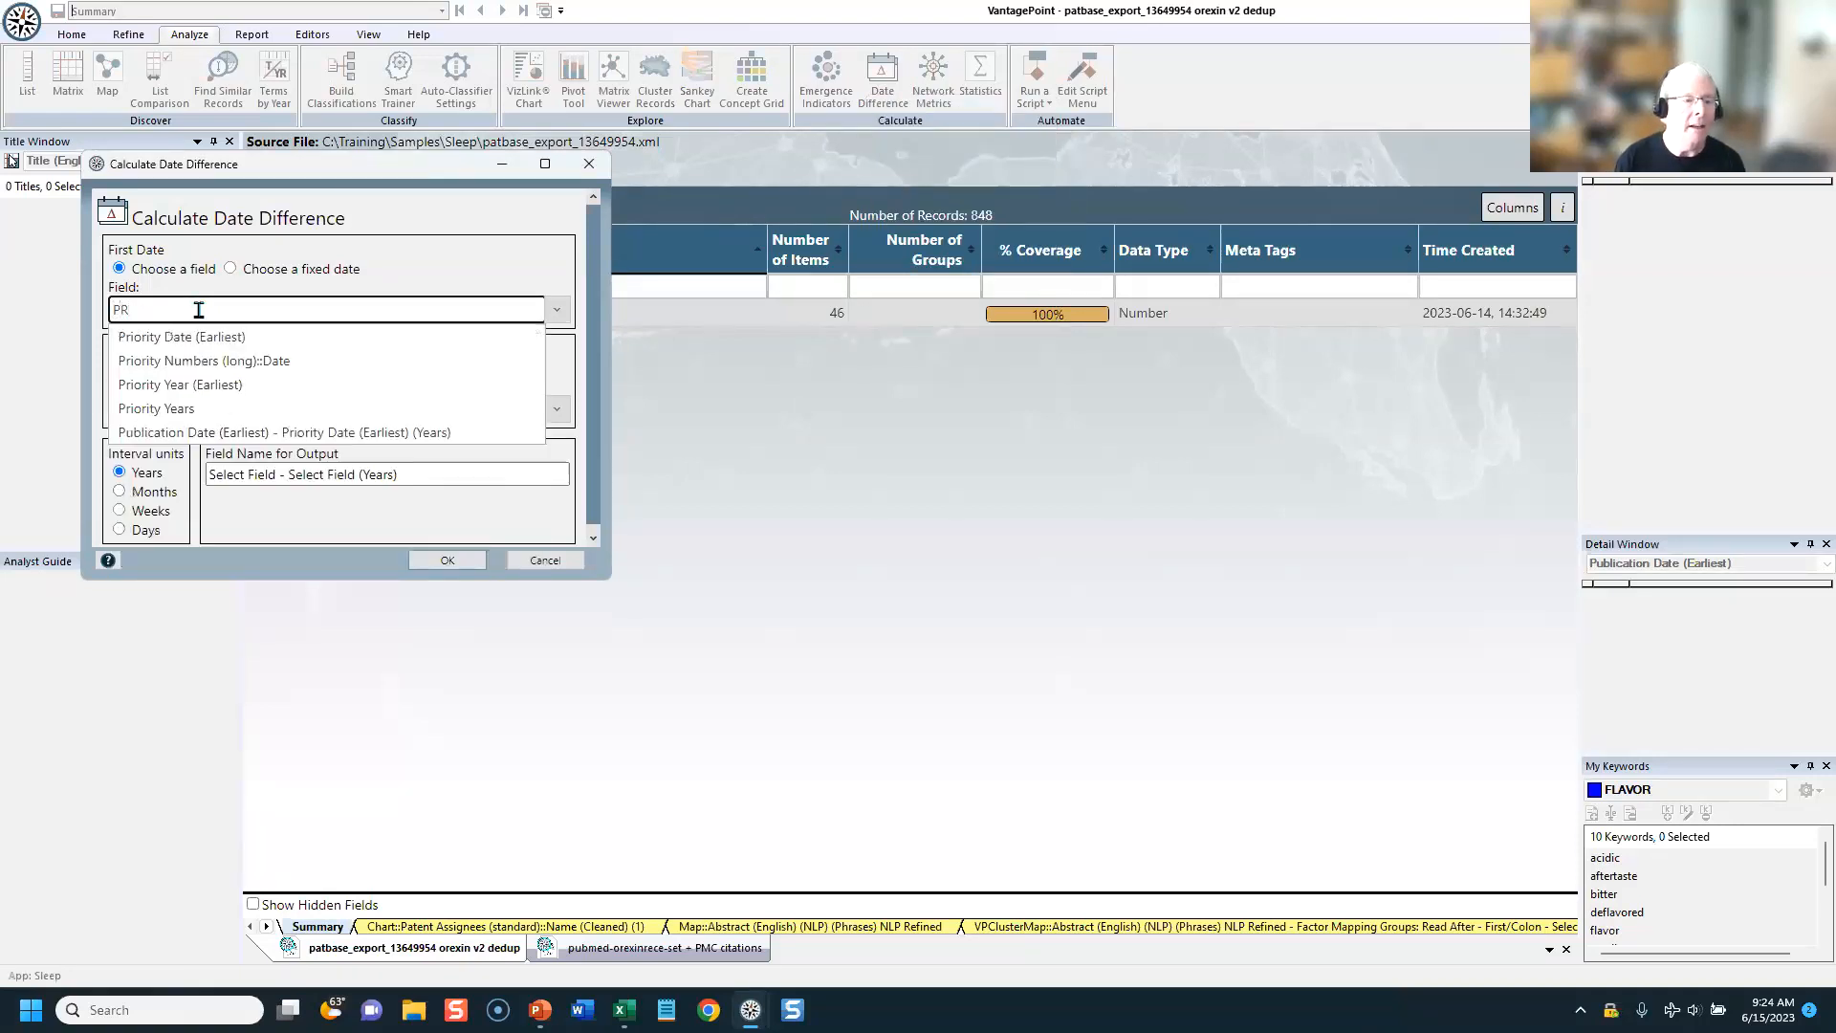
pyautogui.click(194, 340)
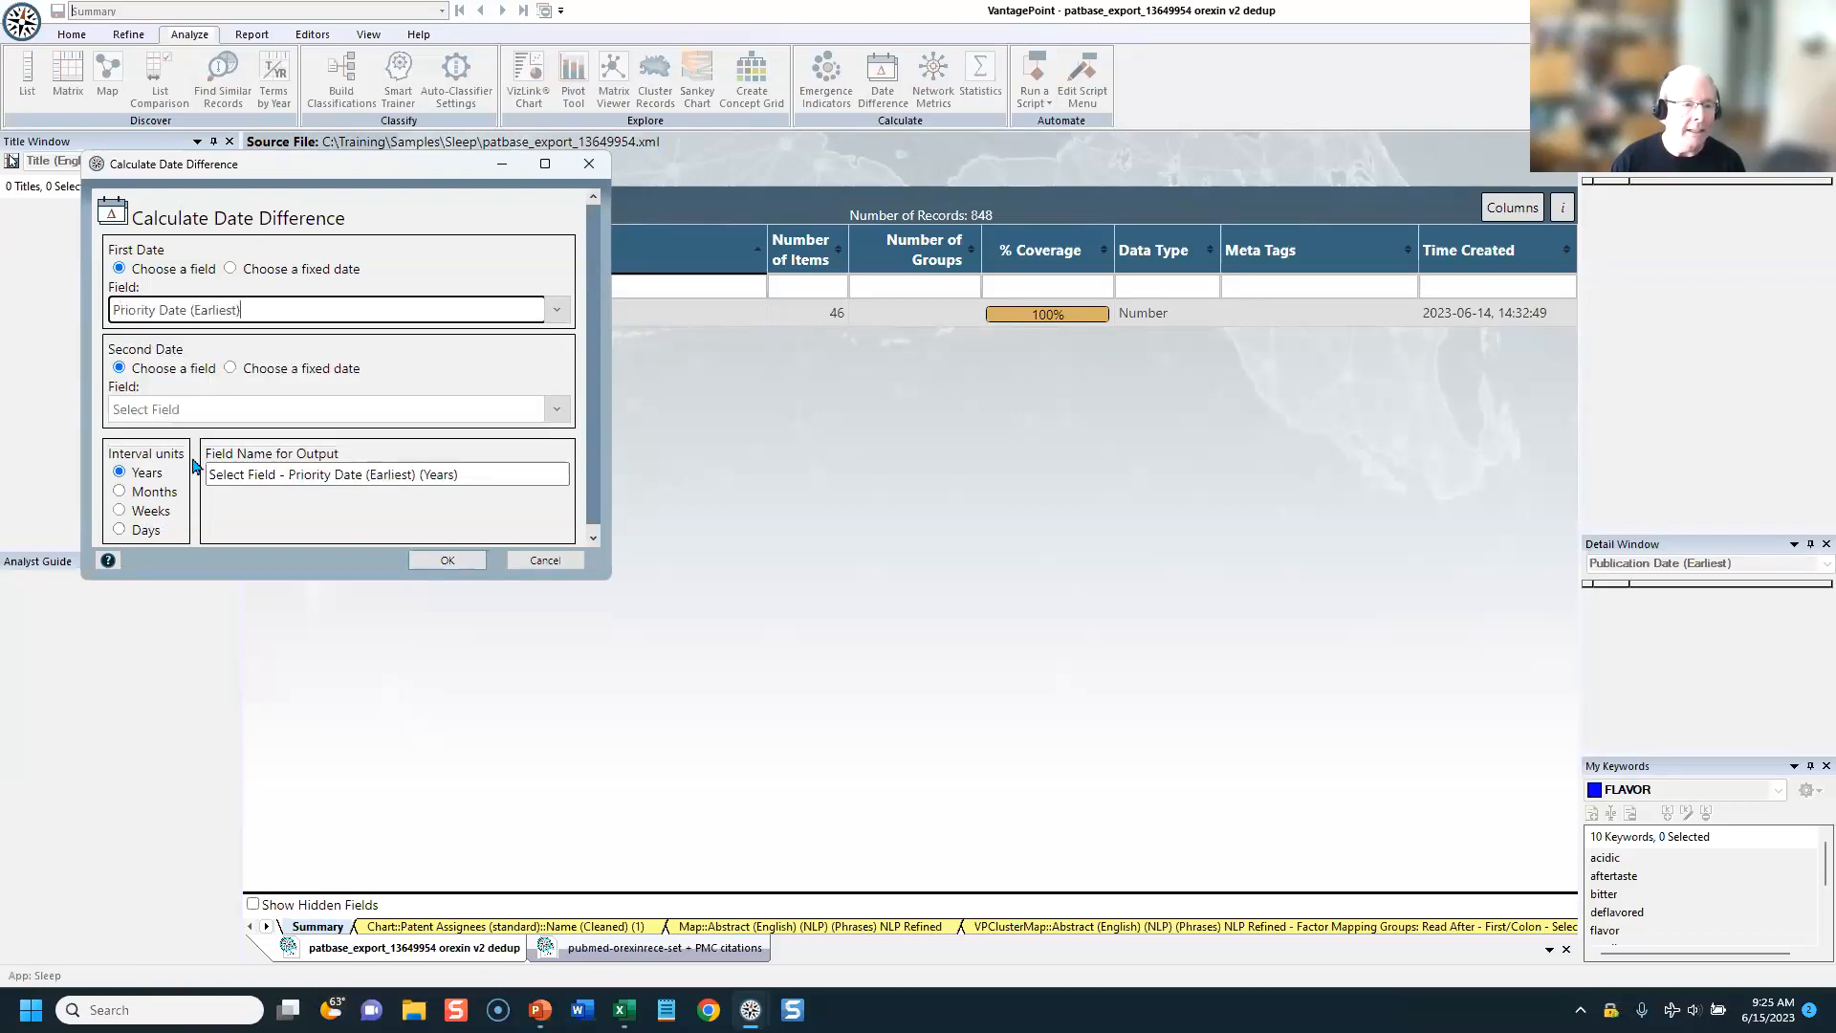
pyautogui.click(206, 409)
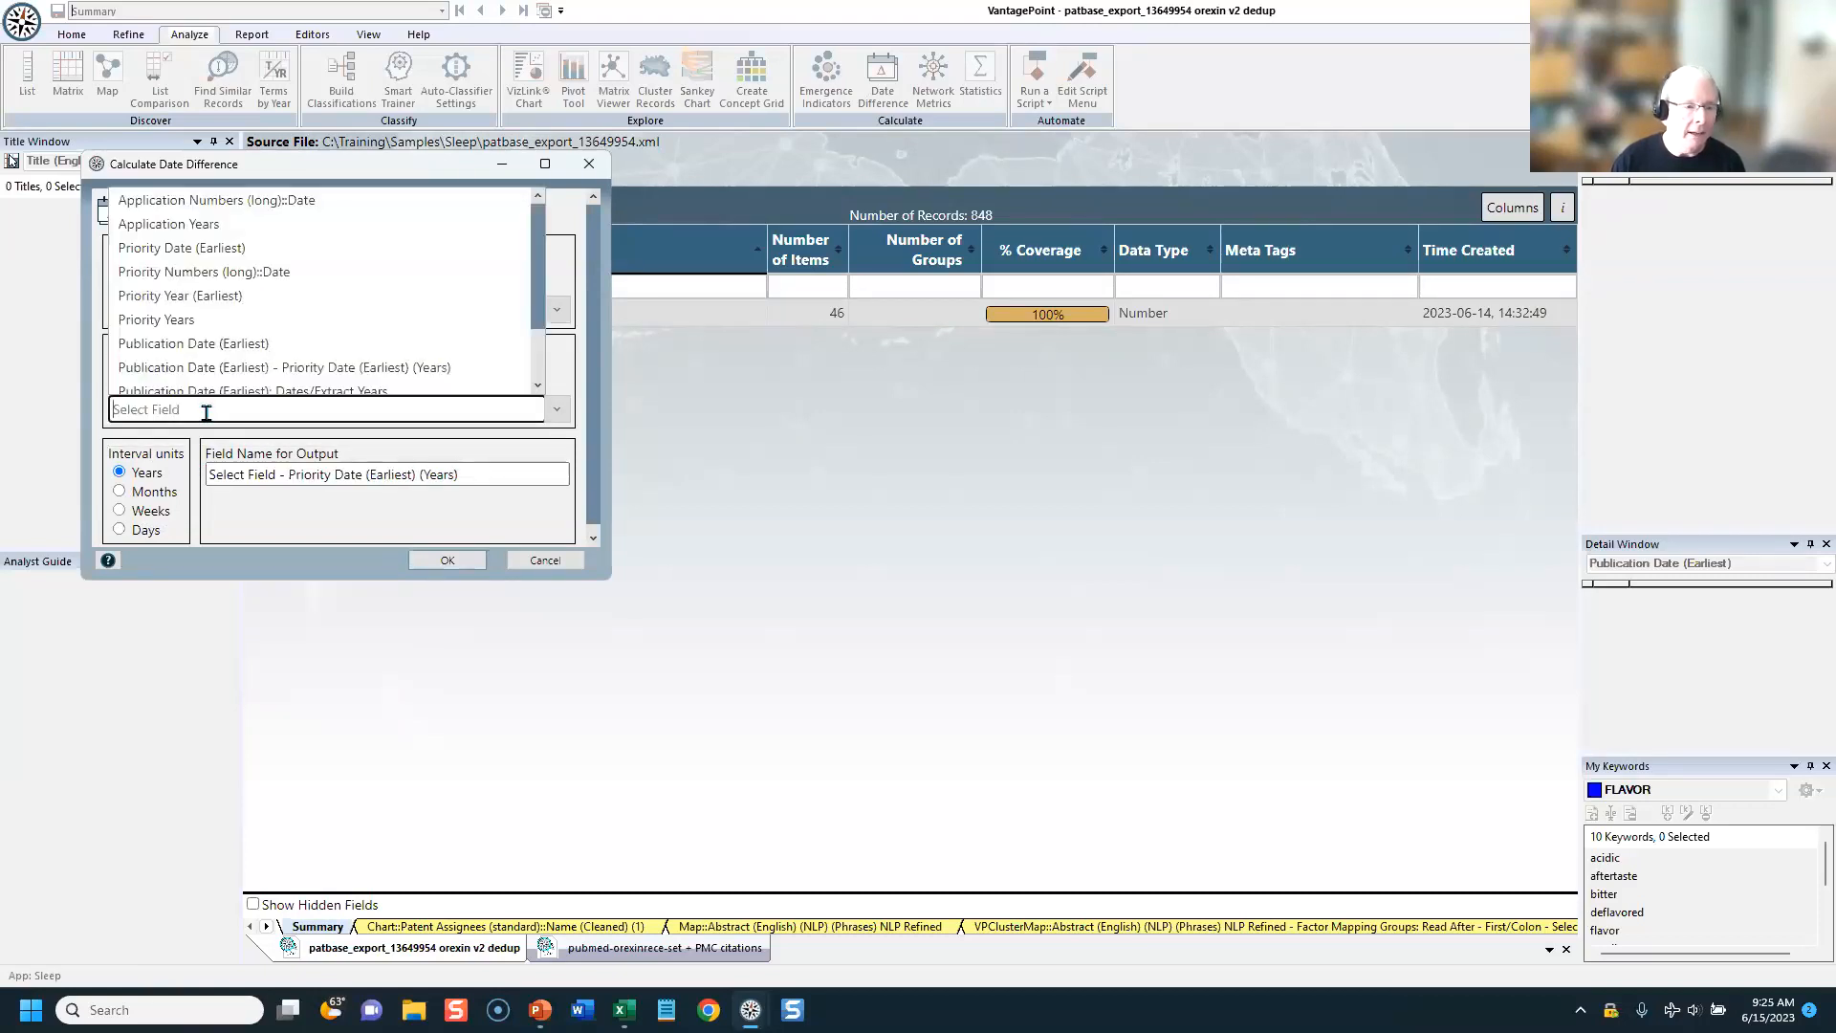
pyautogui.write('PUB')
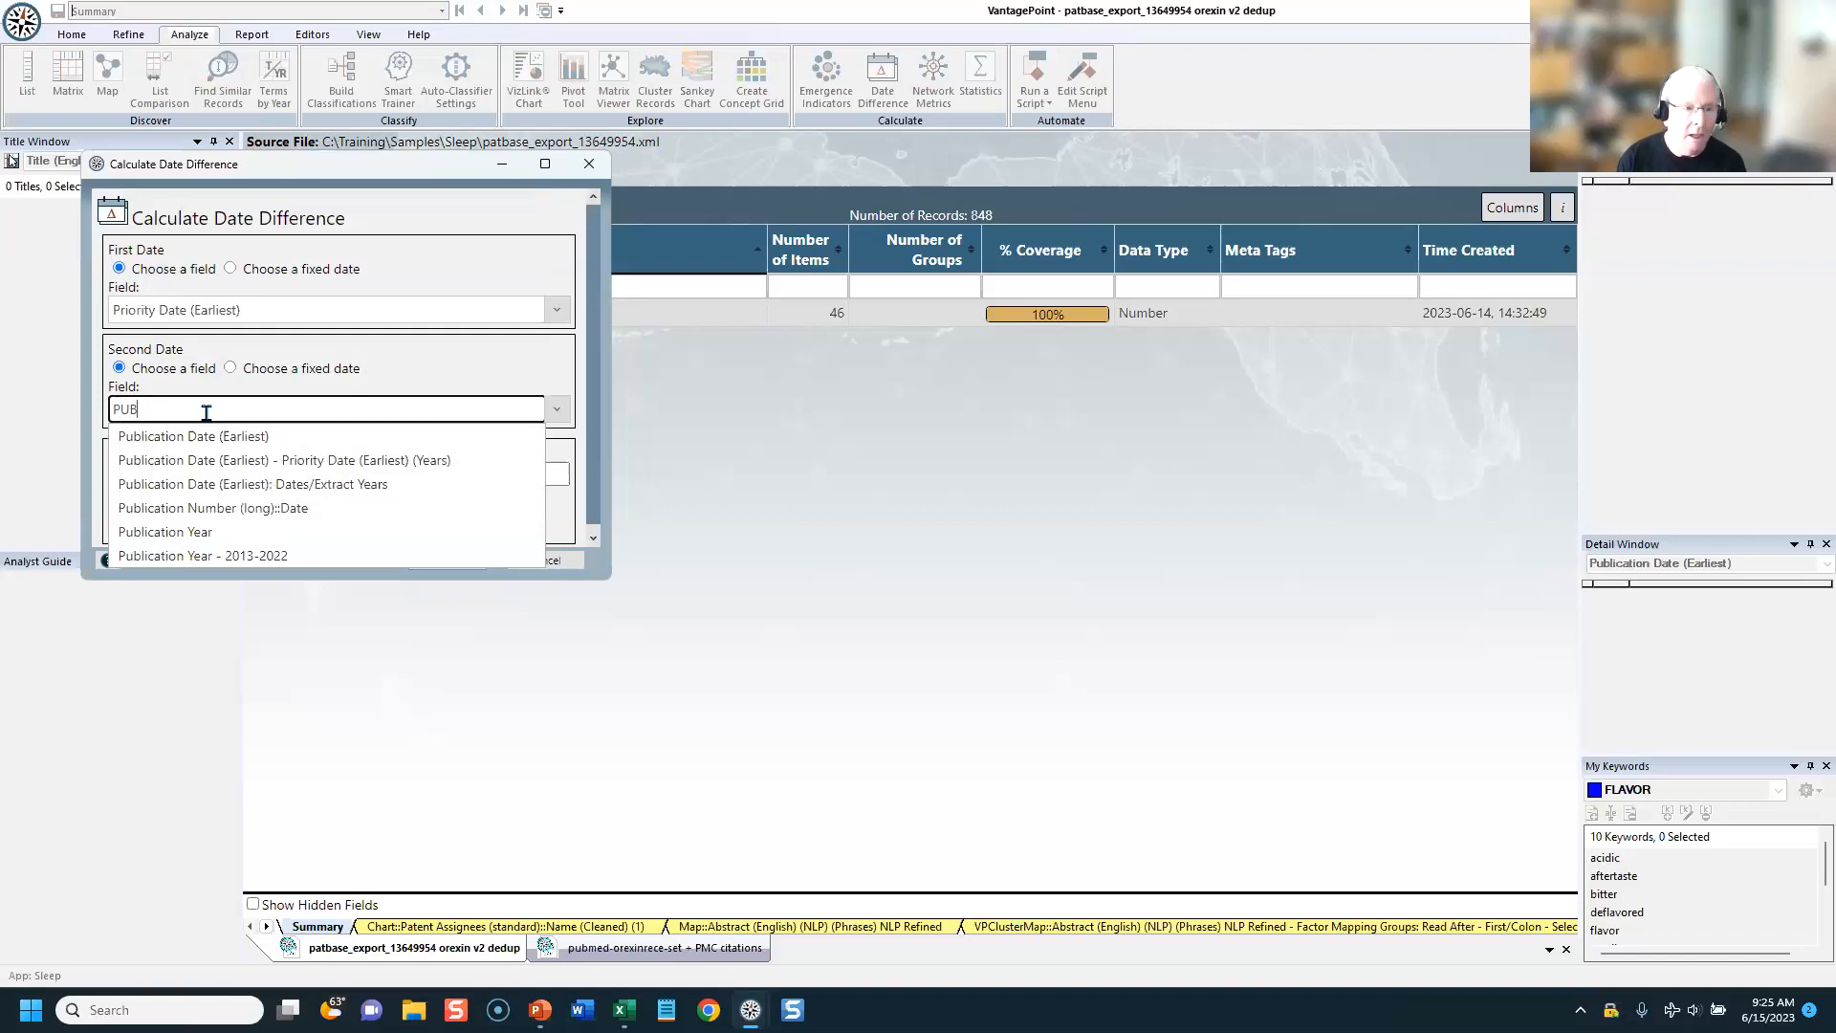
pyautogui.click(204, 437)
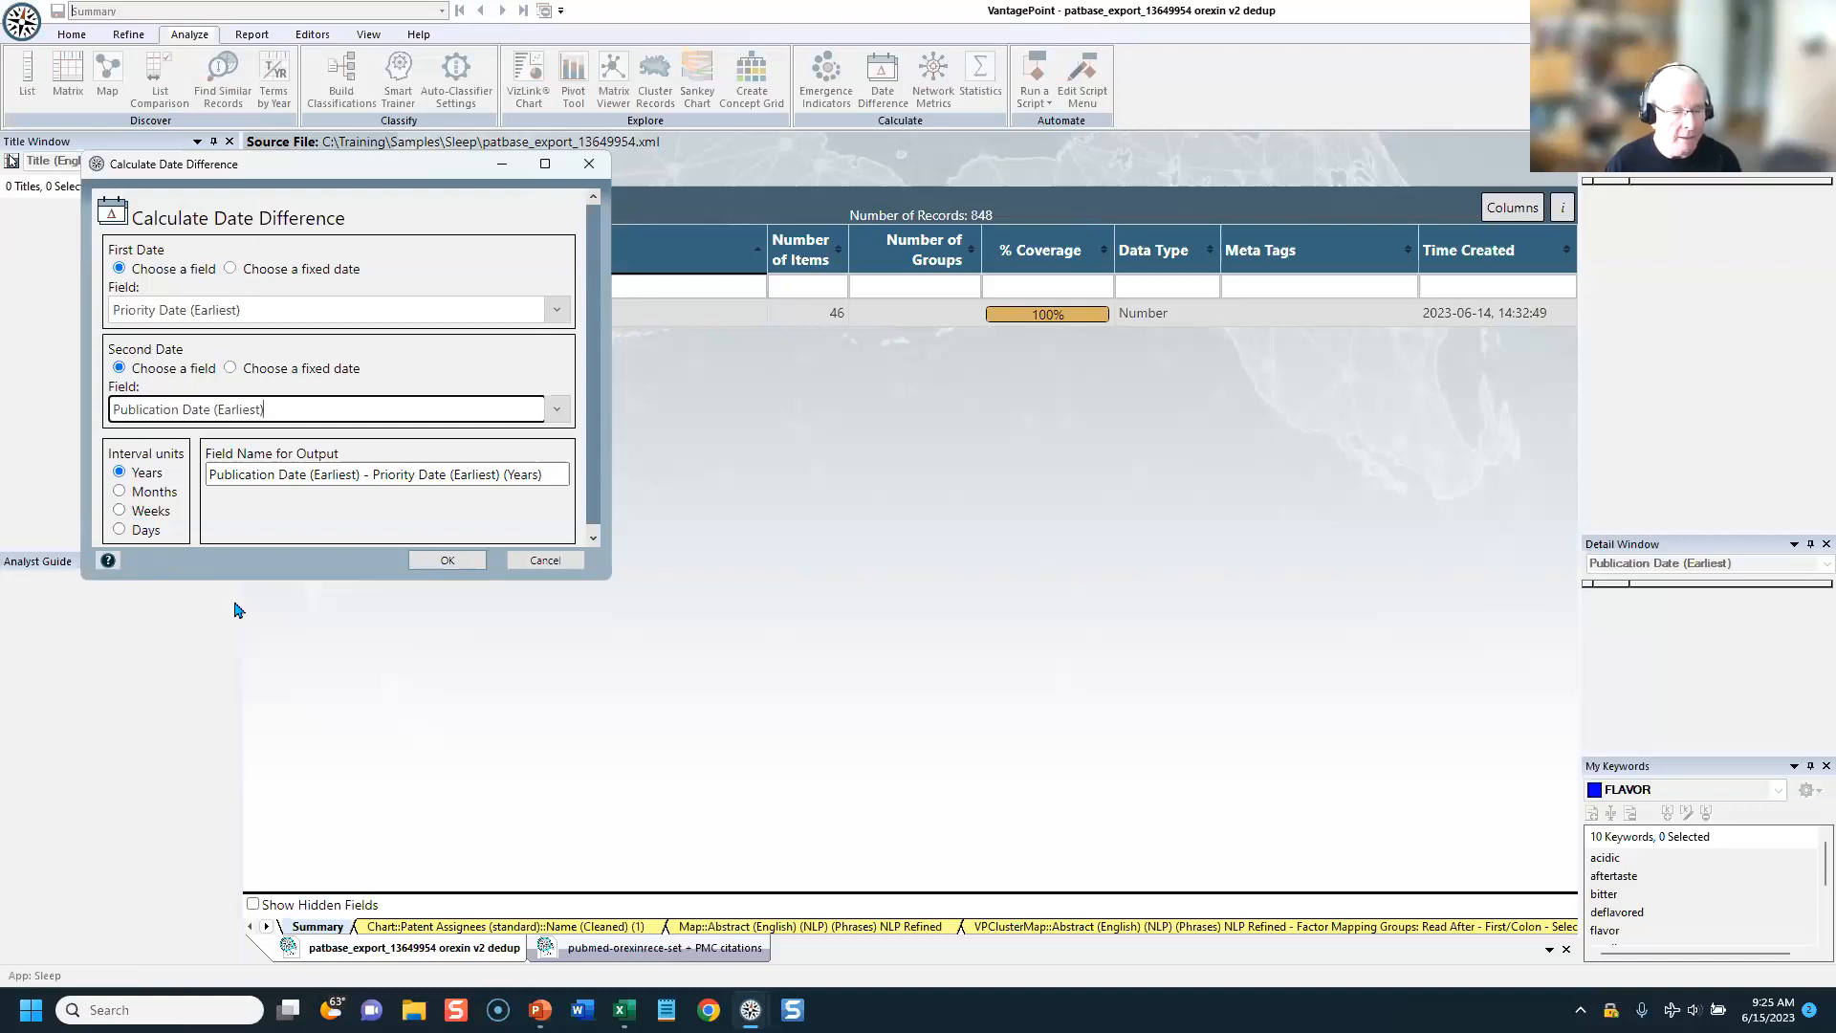
pyautogui.click(466, 564)
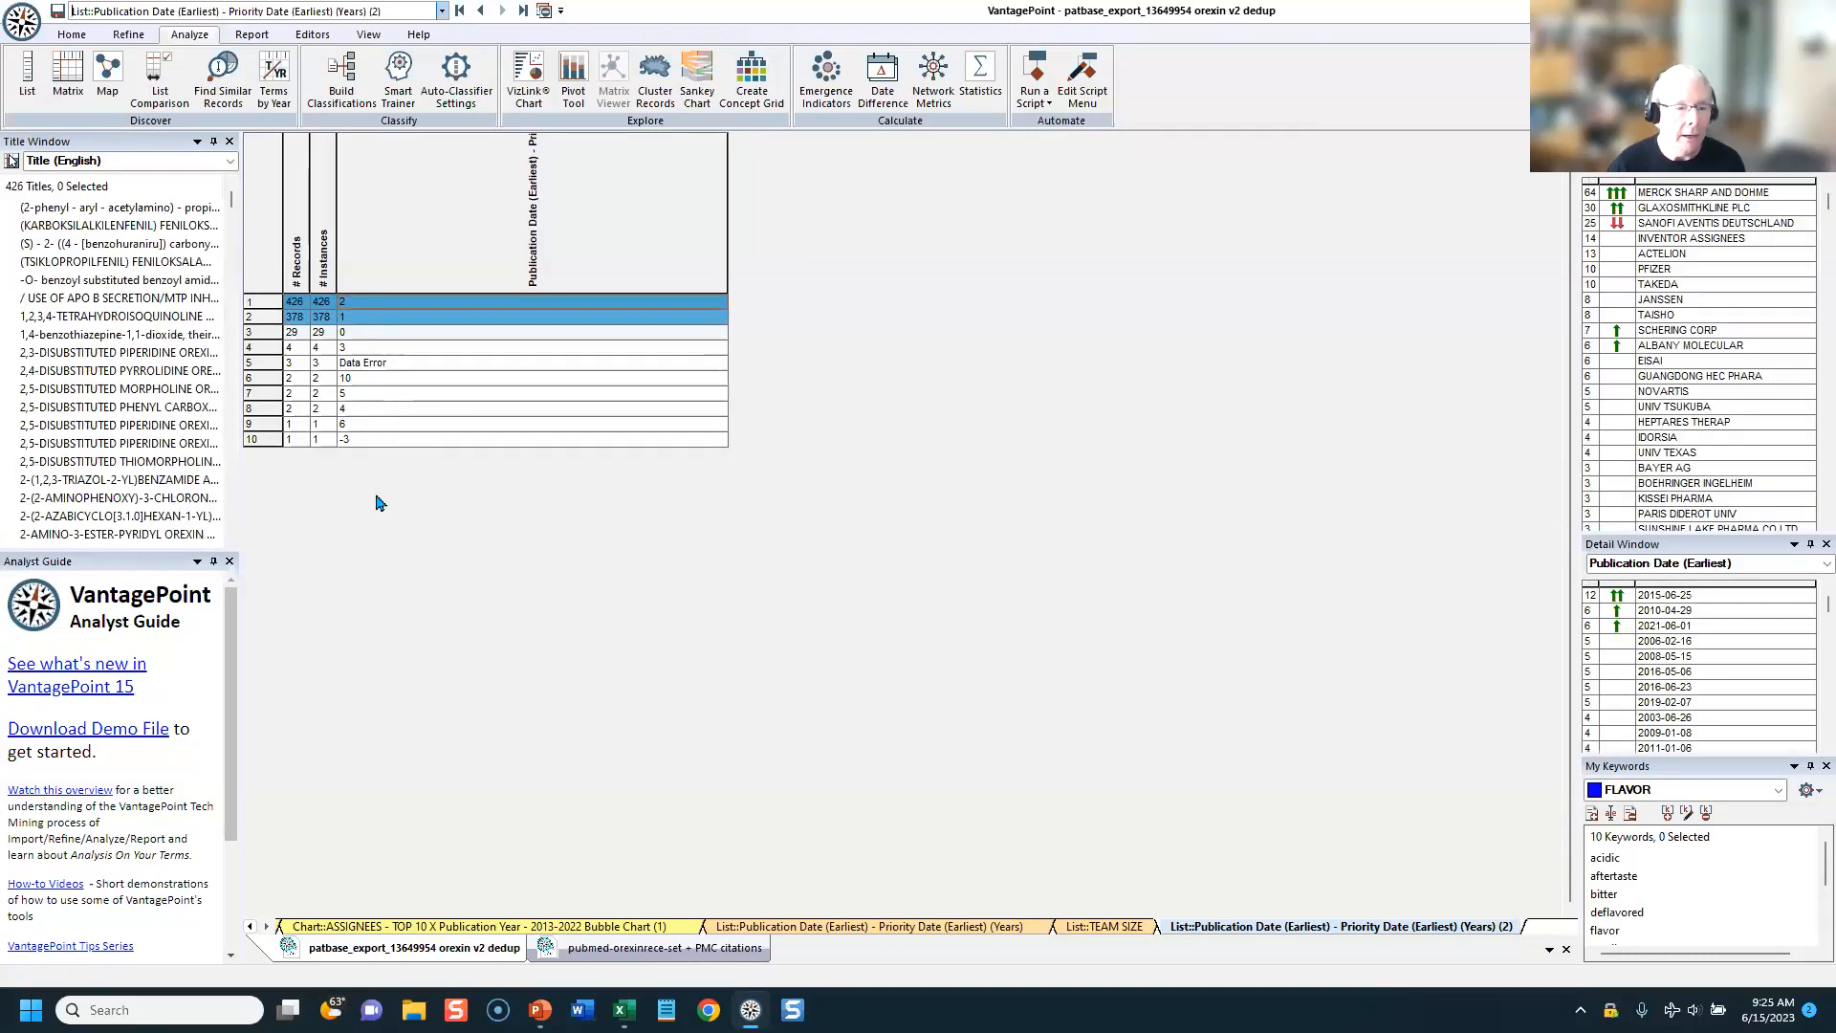
# Step: Inspect the records behind individual year differences in the new list, including 1, 0, 3, 5 and -3, and enlarge the header row
pyautogui.click(357, 317)
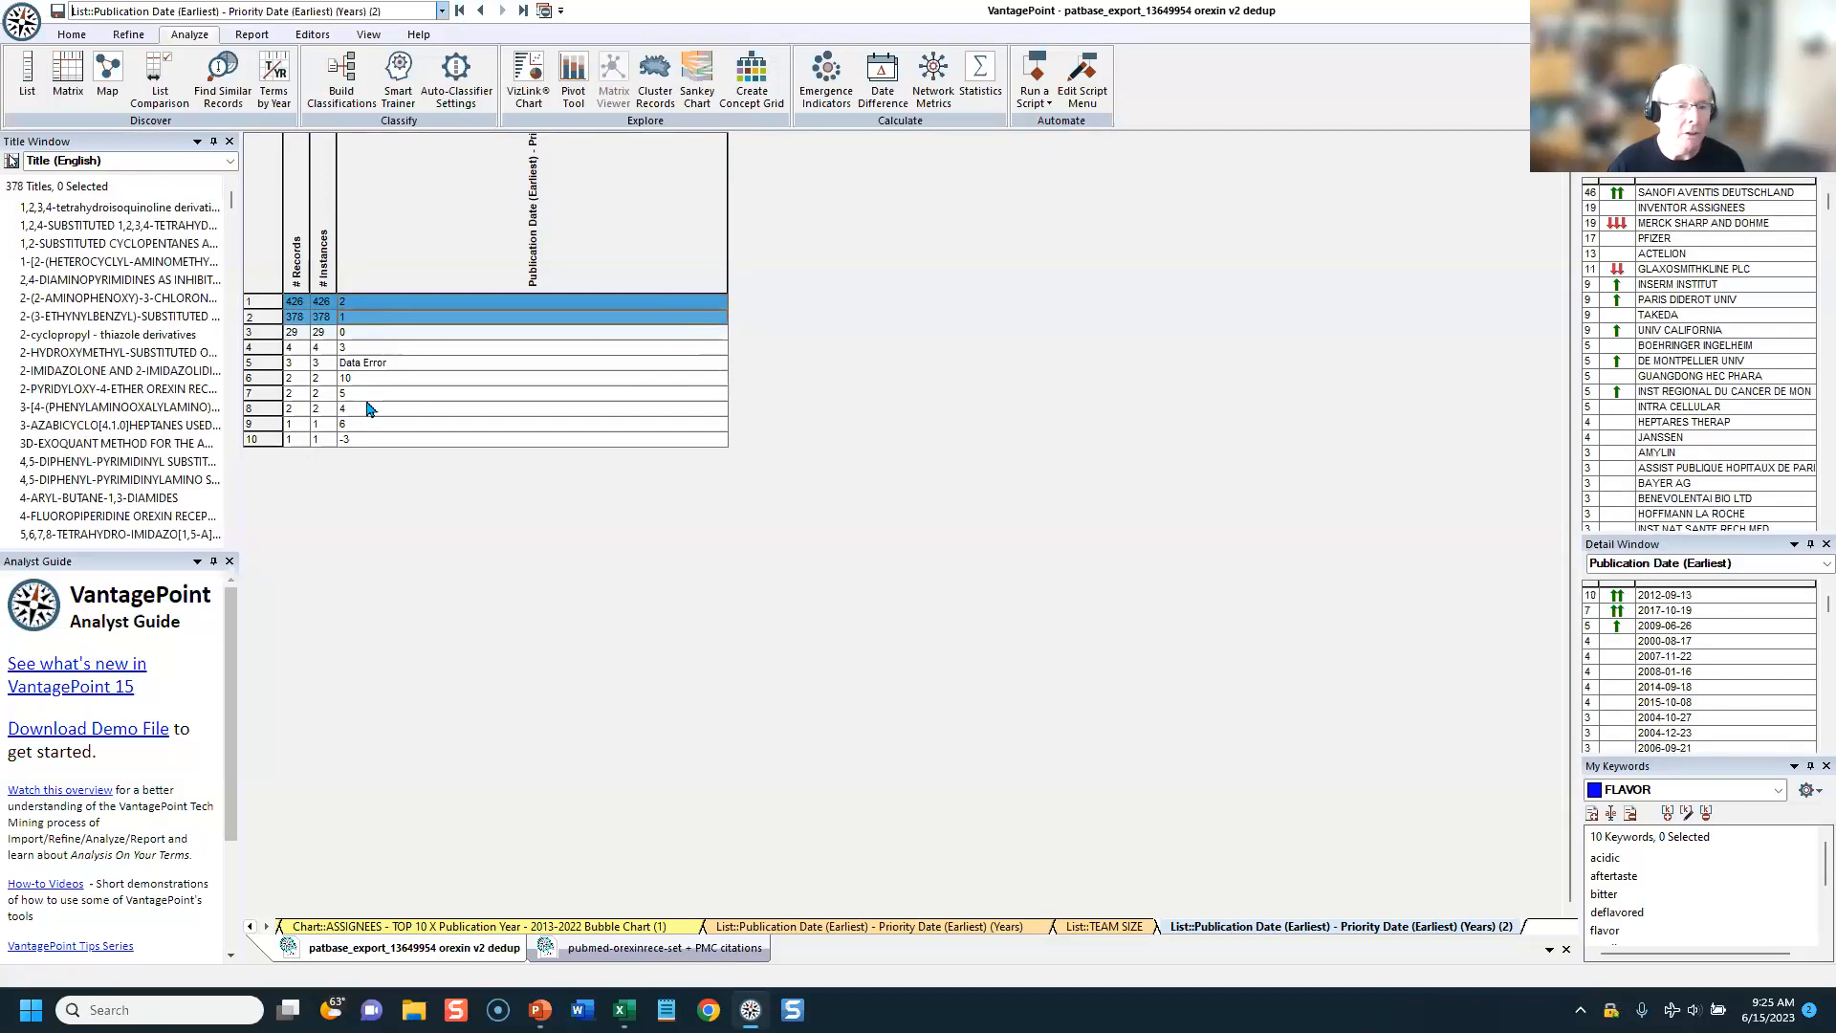
pyautogui.click(367, 334)
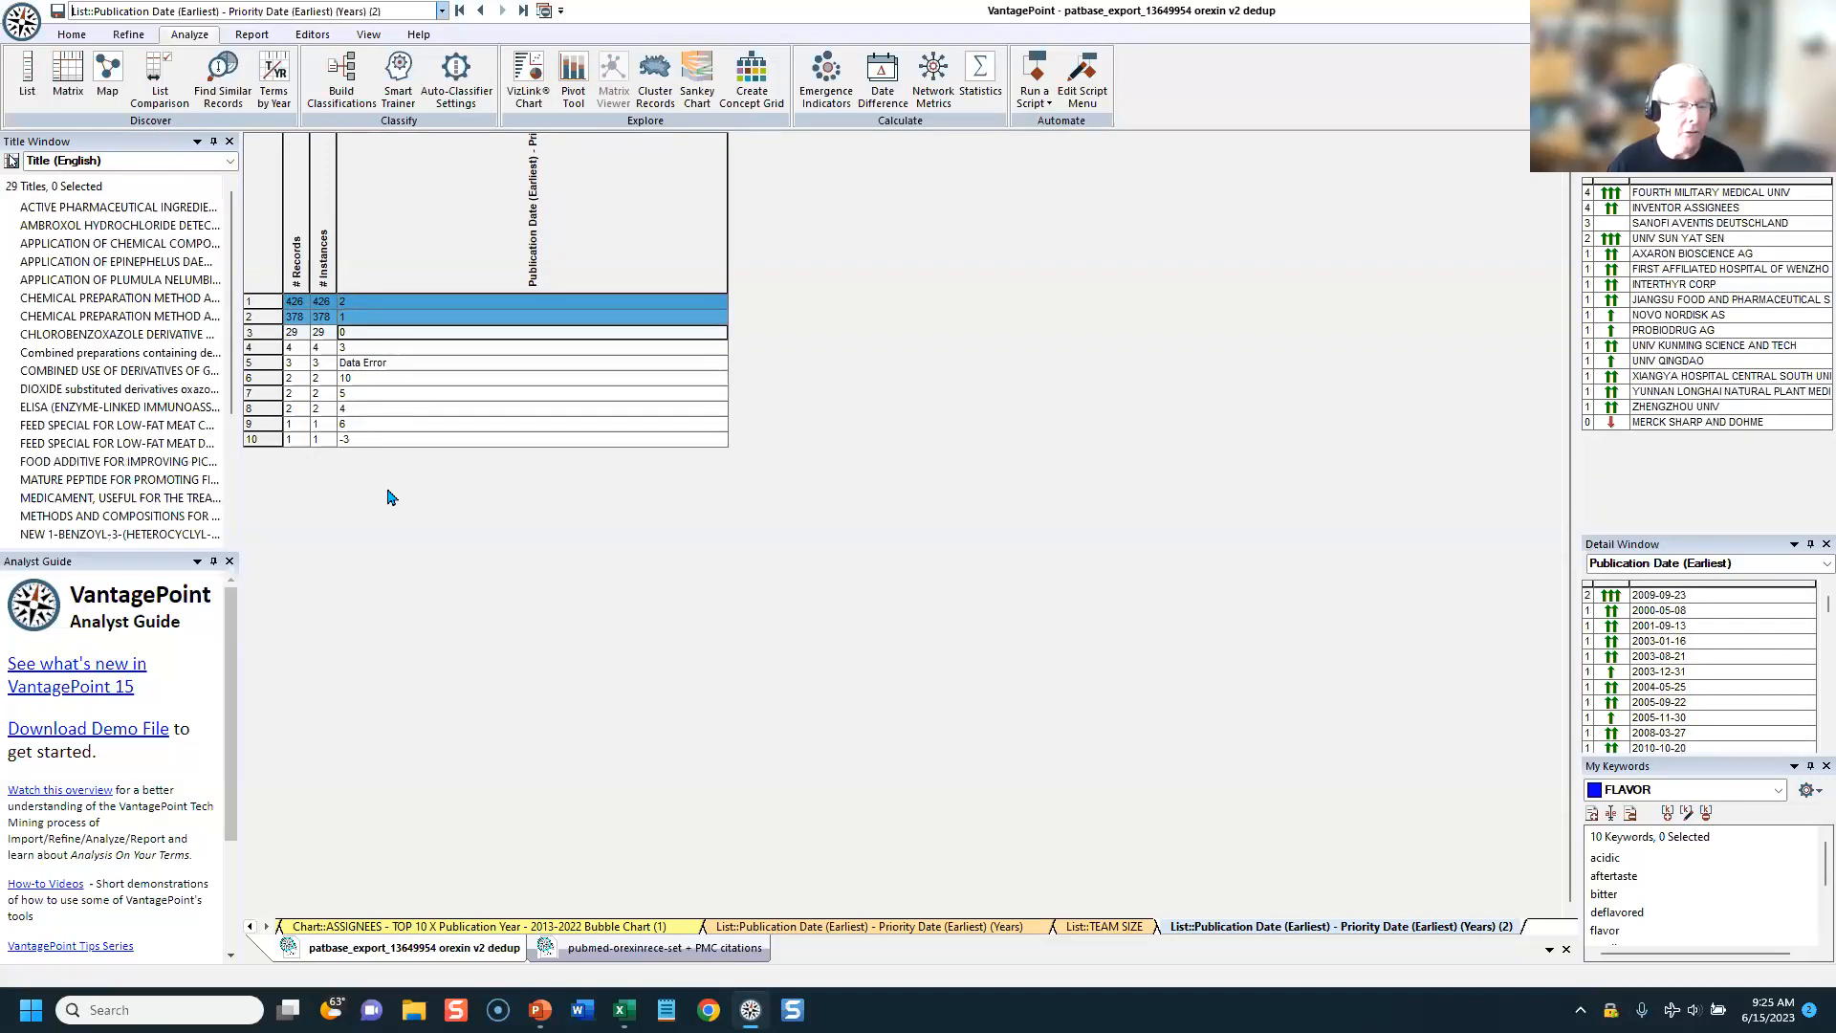
pyautogui.click(388, 350)
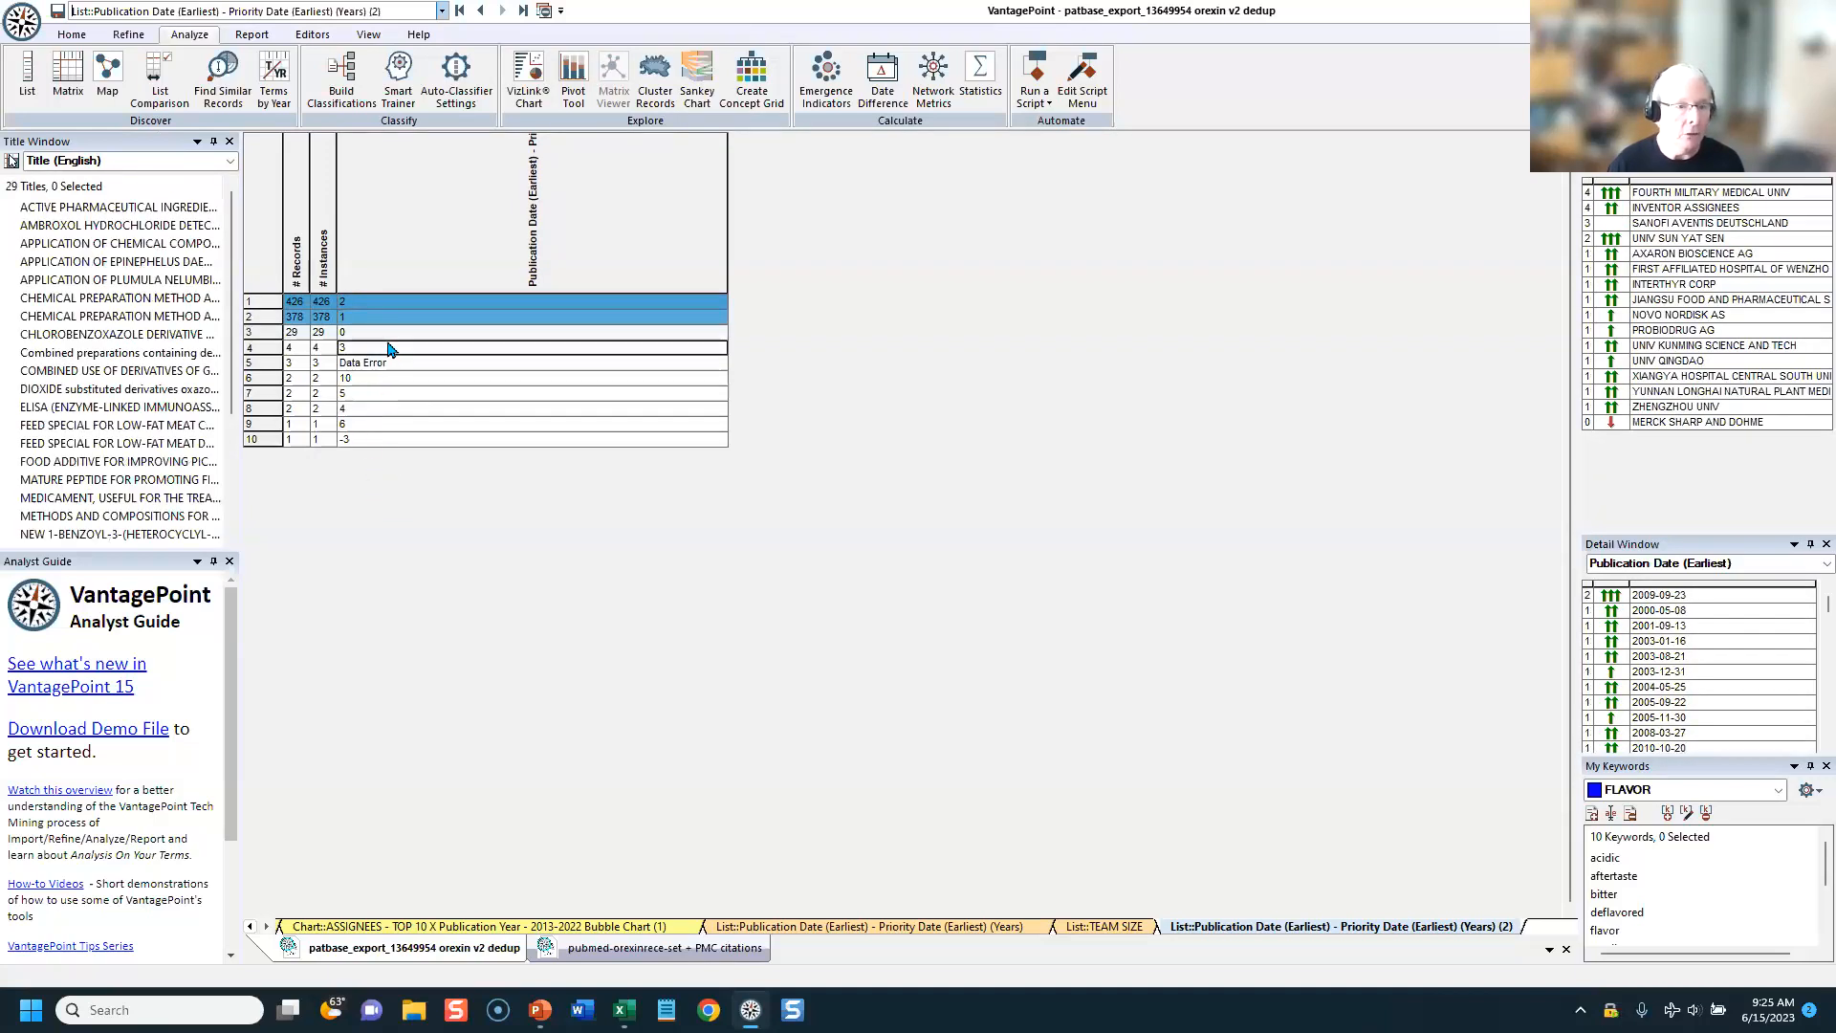
pyautogui.click(384, 397)
pyautogui.click(380, 441)
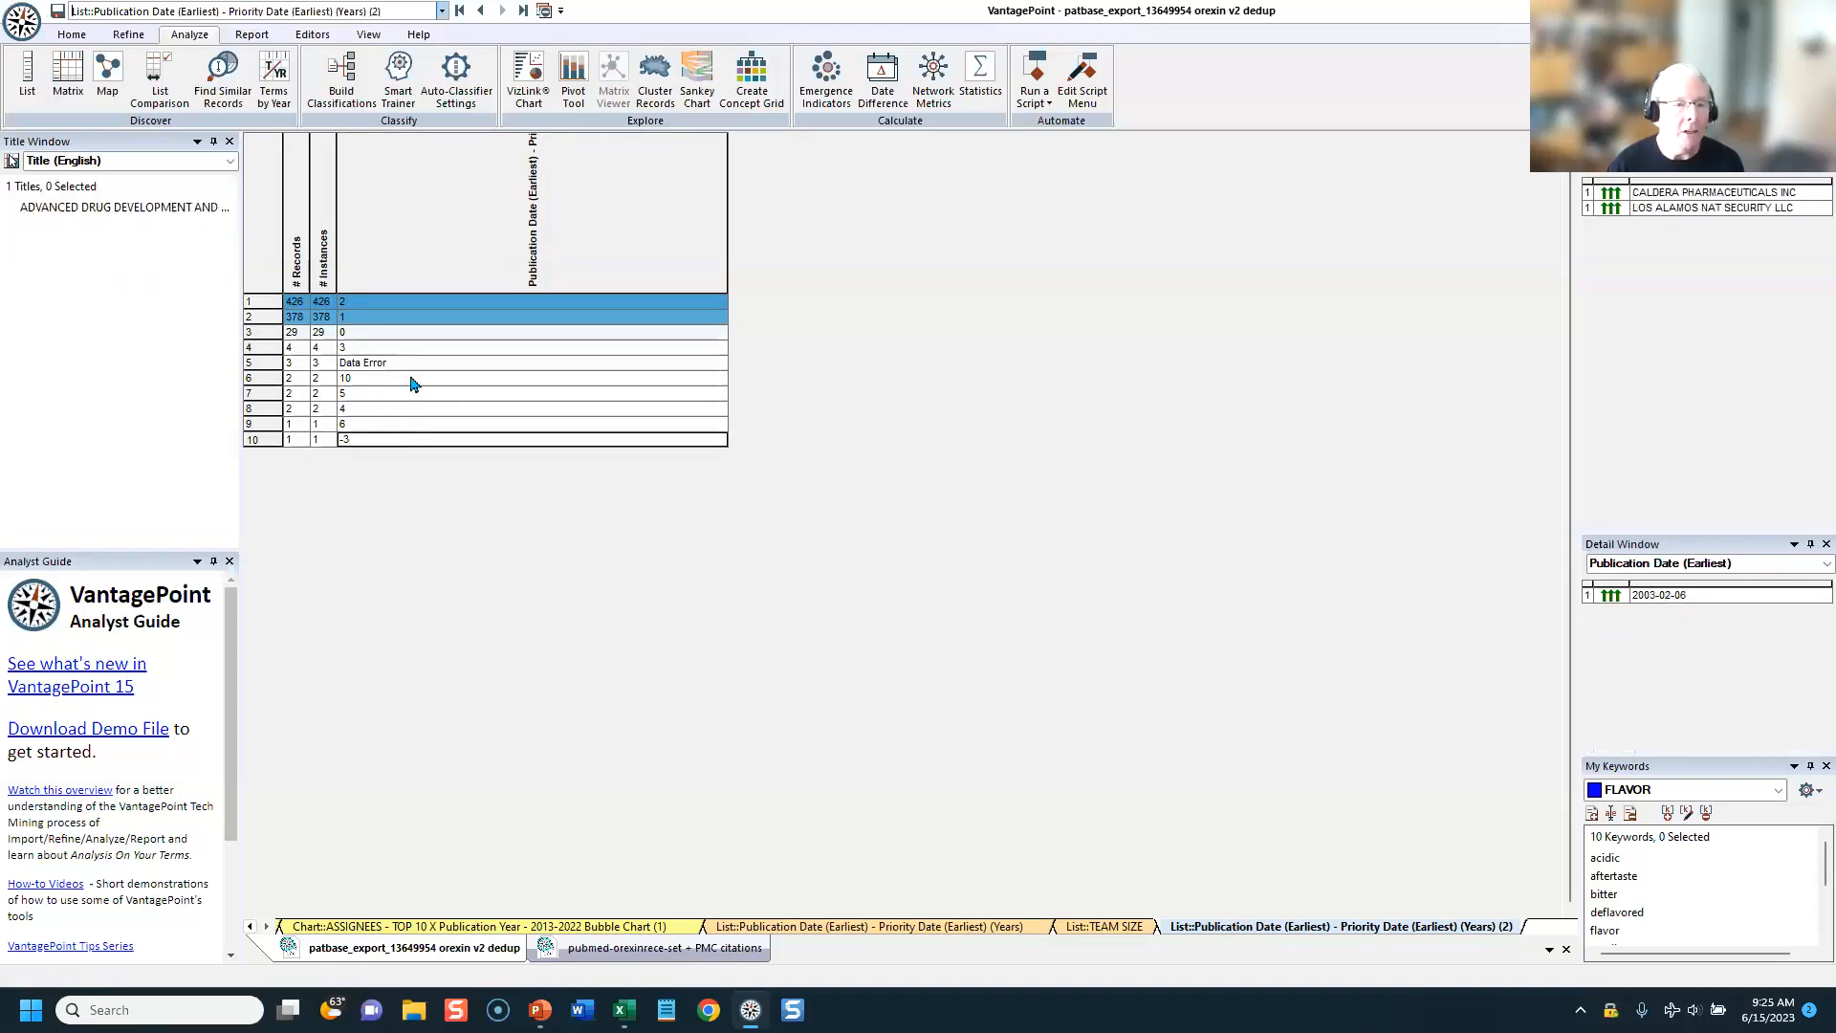
pyautogui.click(252, 298)
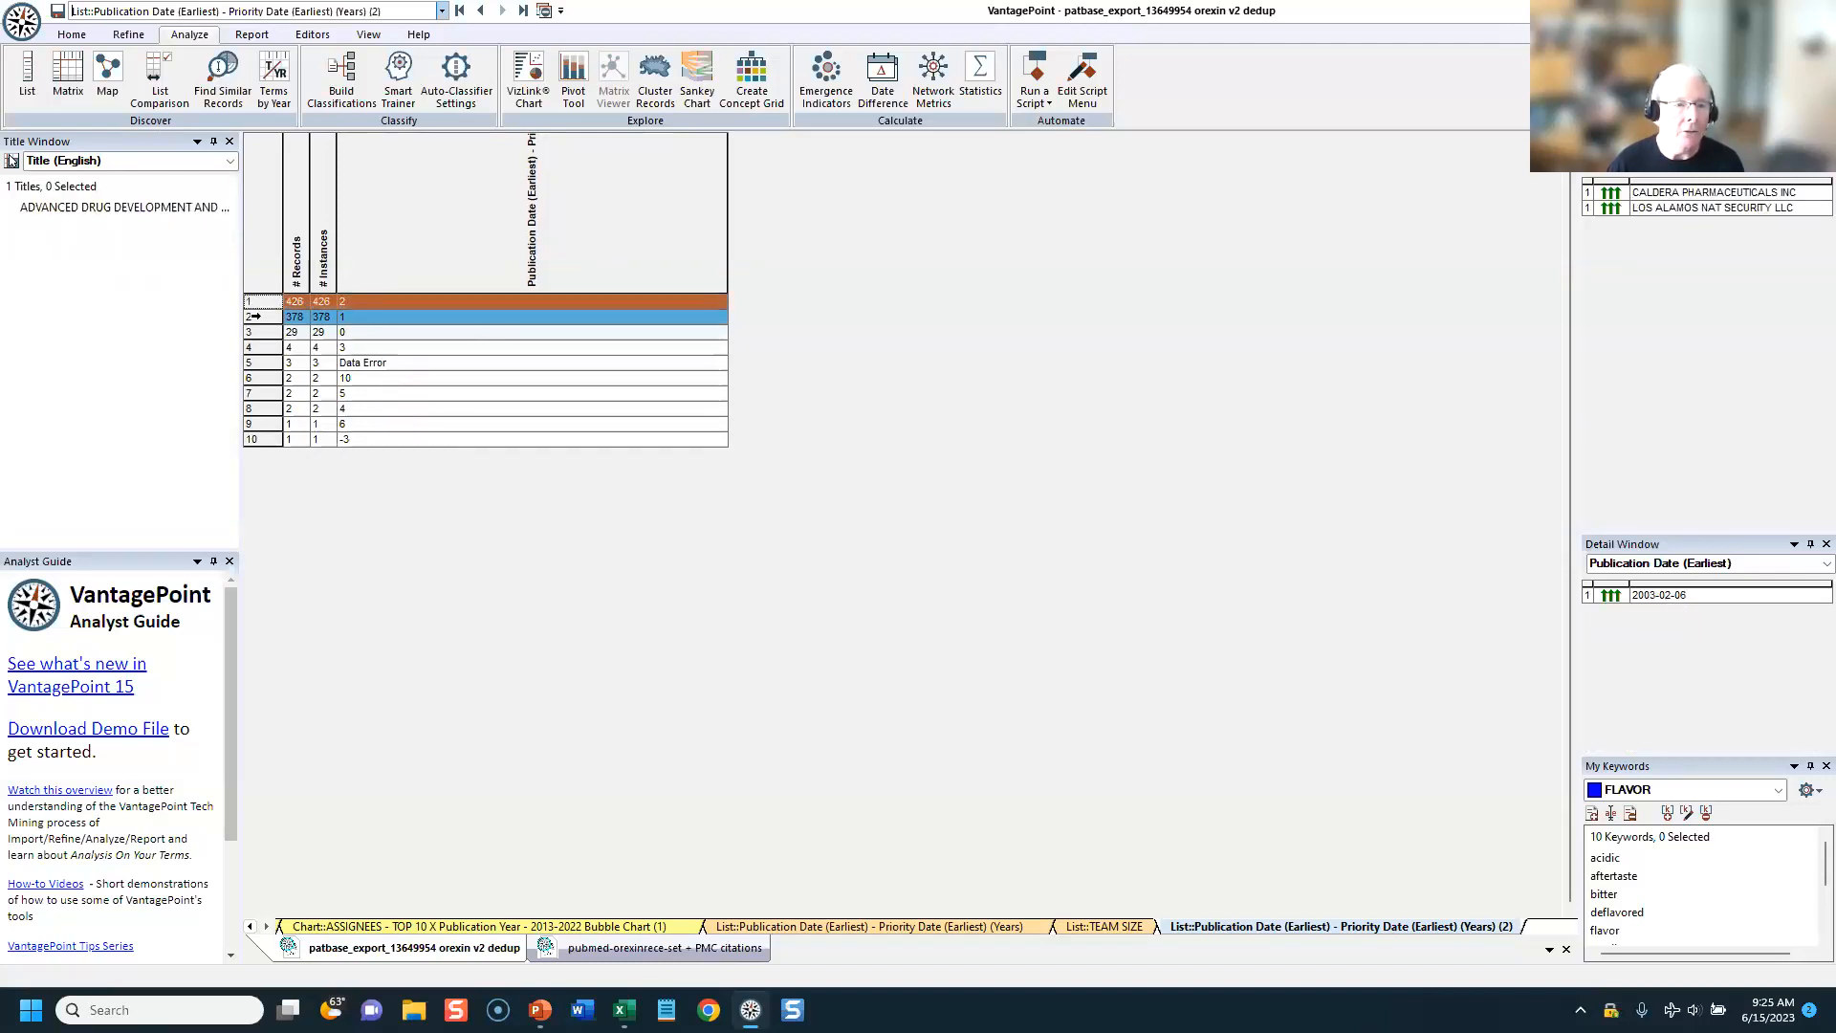
pyautogui.moveTo(252, 291); pyautogui.dragTo(253, 447)
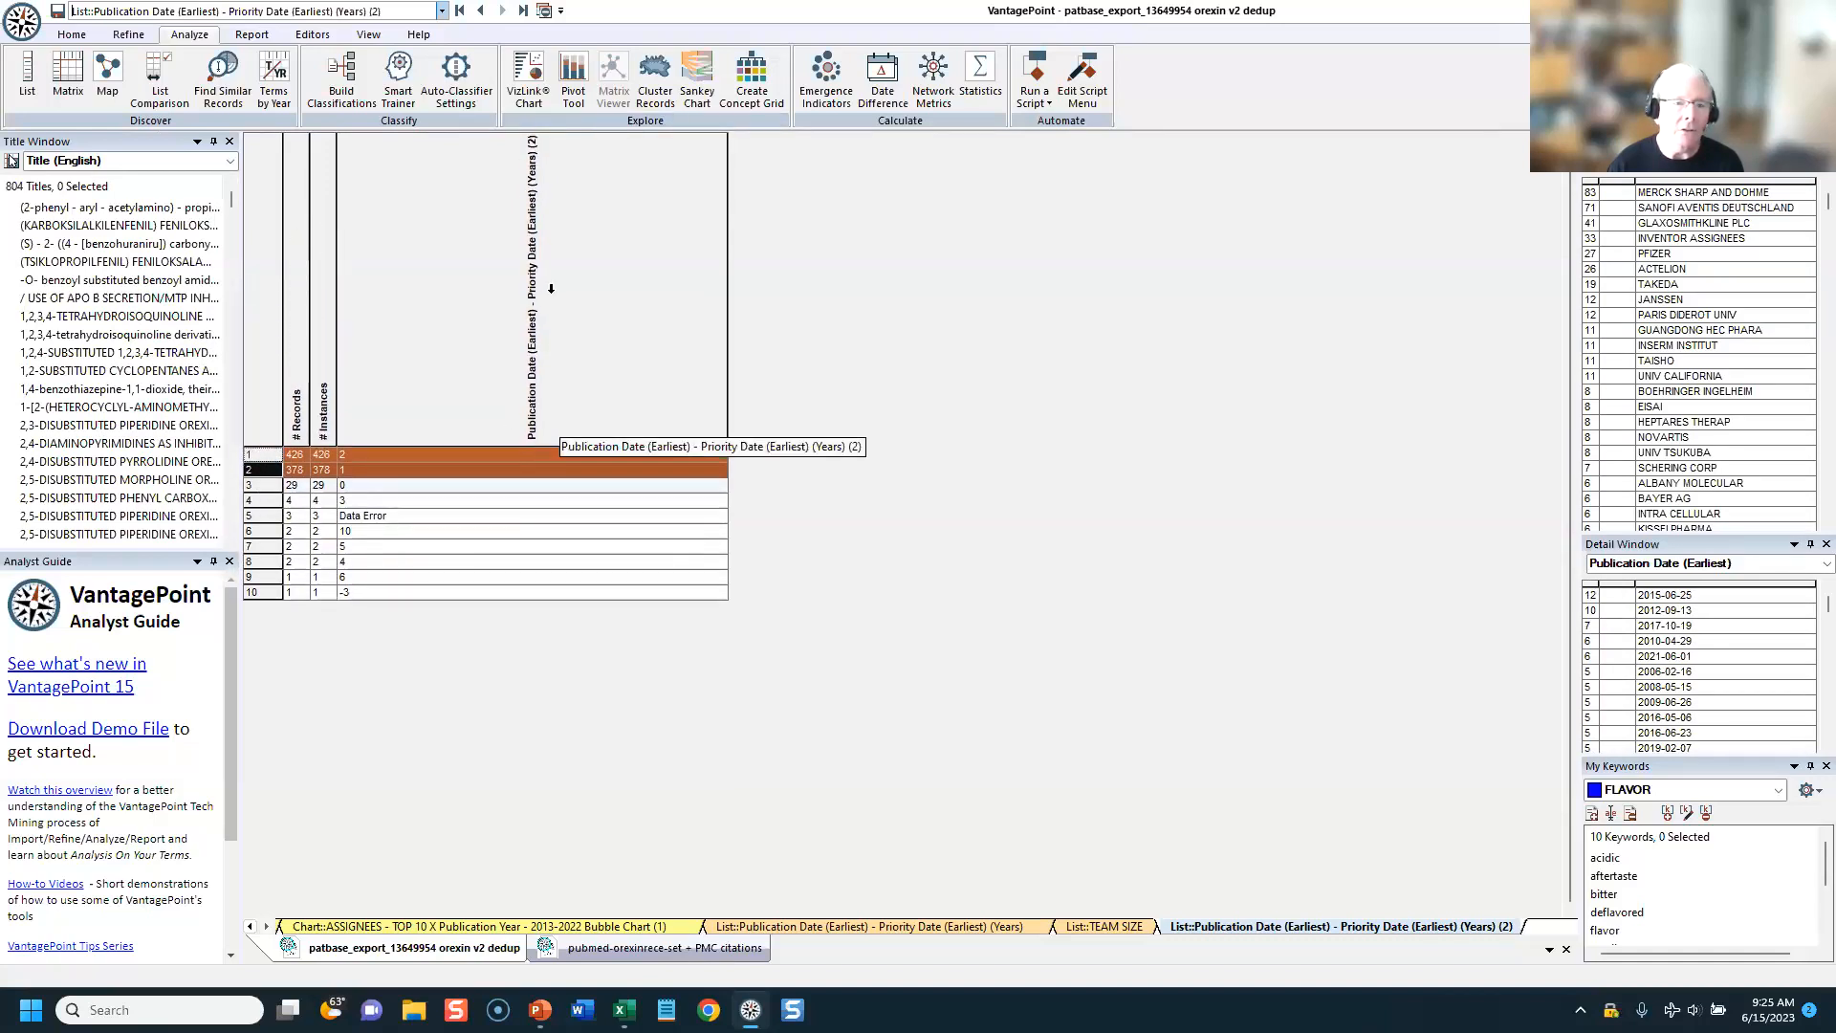
# Step: Return to the summary sheet and replace its field filter with "PUB"
pyautogui.click(459, 14)
pyautogui.click(405, 292)
pyautogui.press('BackSpace')
pyautogui.press('BackSpace')
pyautogui.press('BackSpace')
pyautogui.write('PUB')
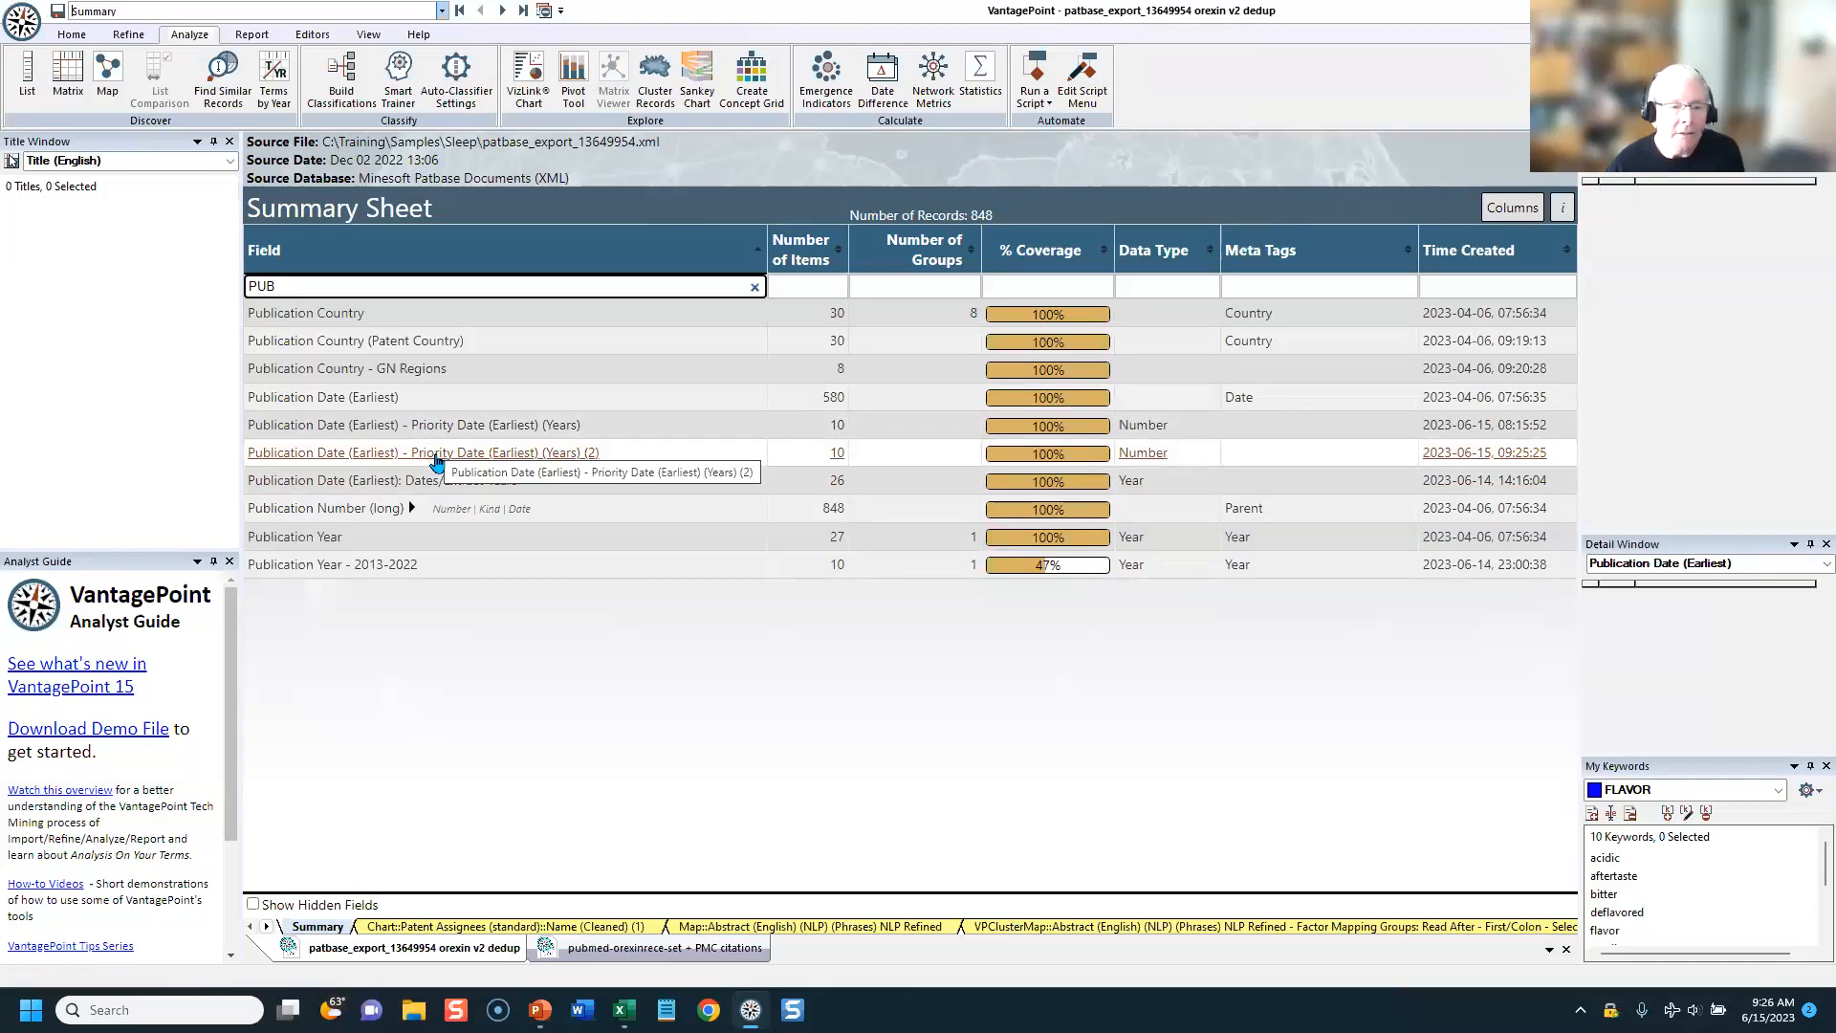
# Step: Rename the "Publication Date (Earliest) - Priority Date (Earliest) (Years) (2)" field as AGE (YEARS)
pyautogui.rightClick(361, 457)
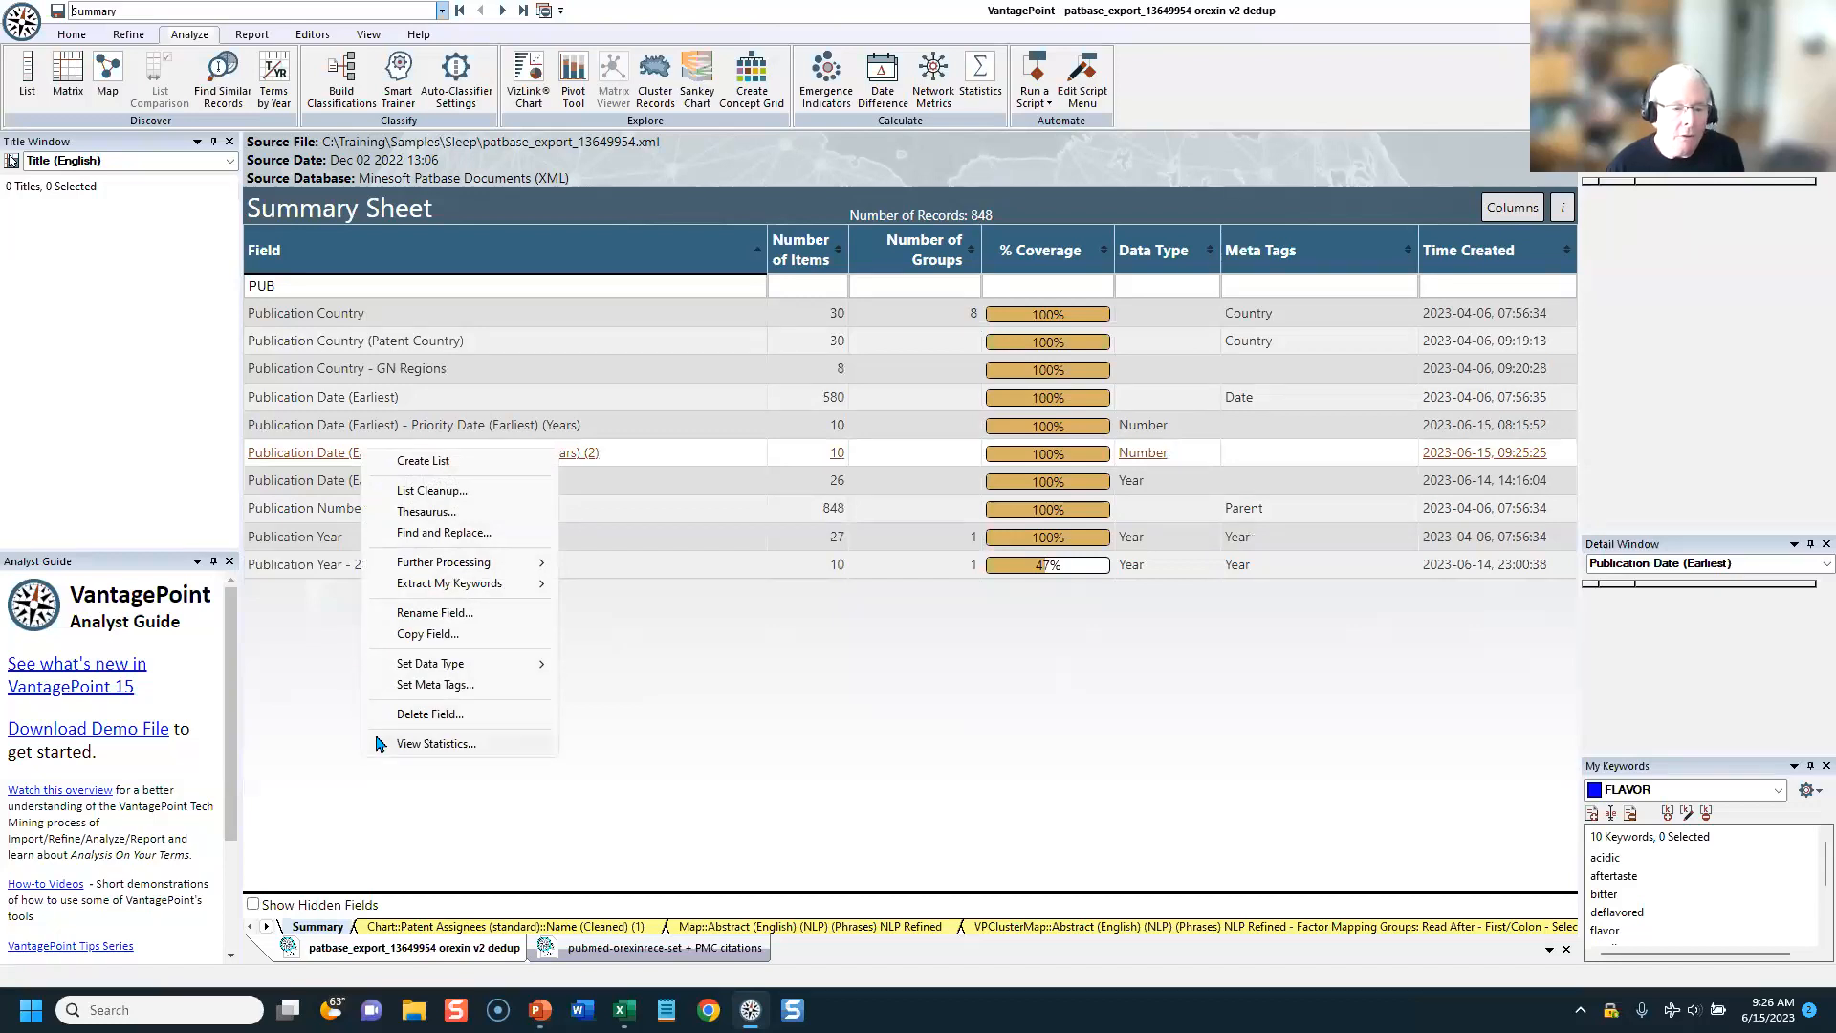
pyautogui.click(421, 613)
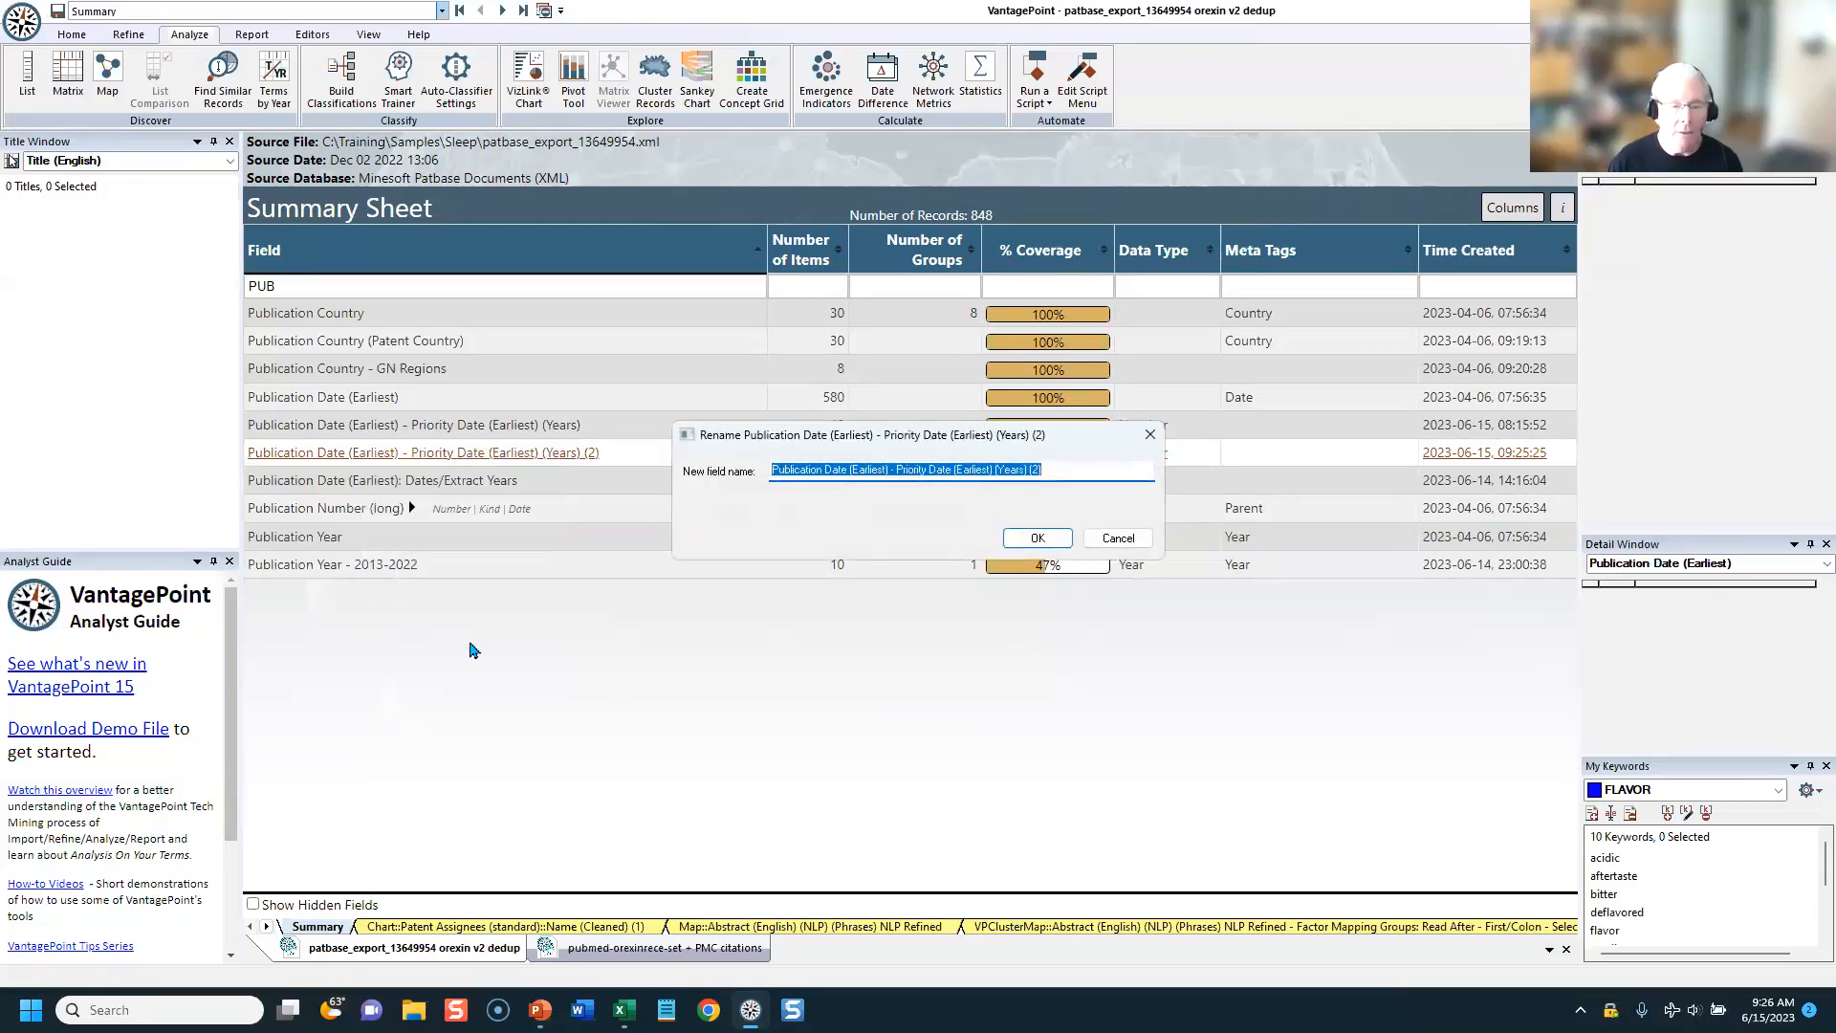
pyautogui.write('A')
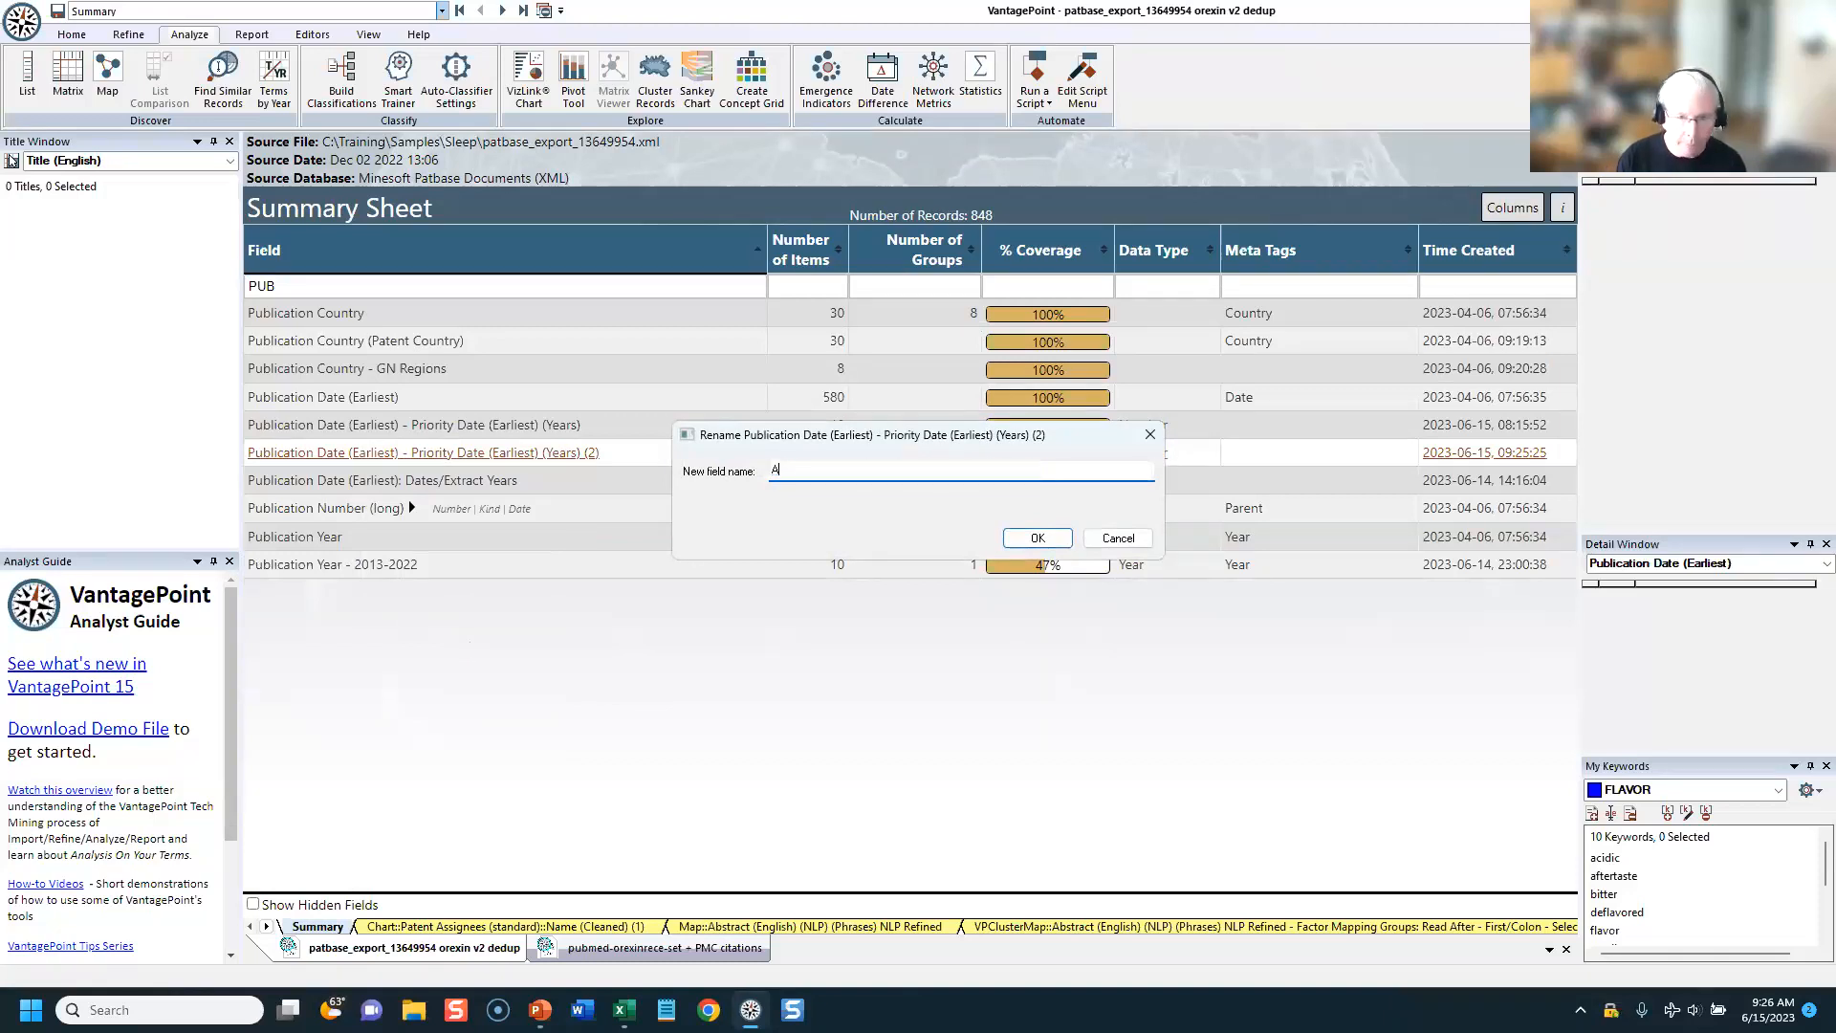
pyautogui.write('GE ')
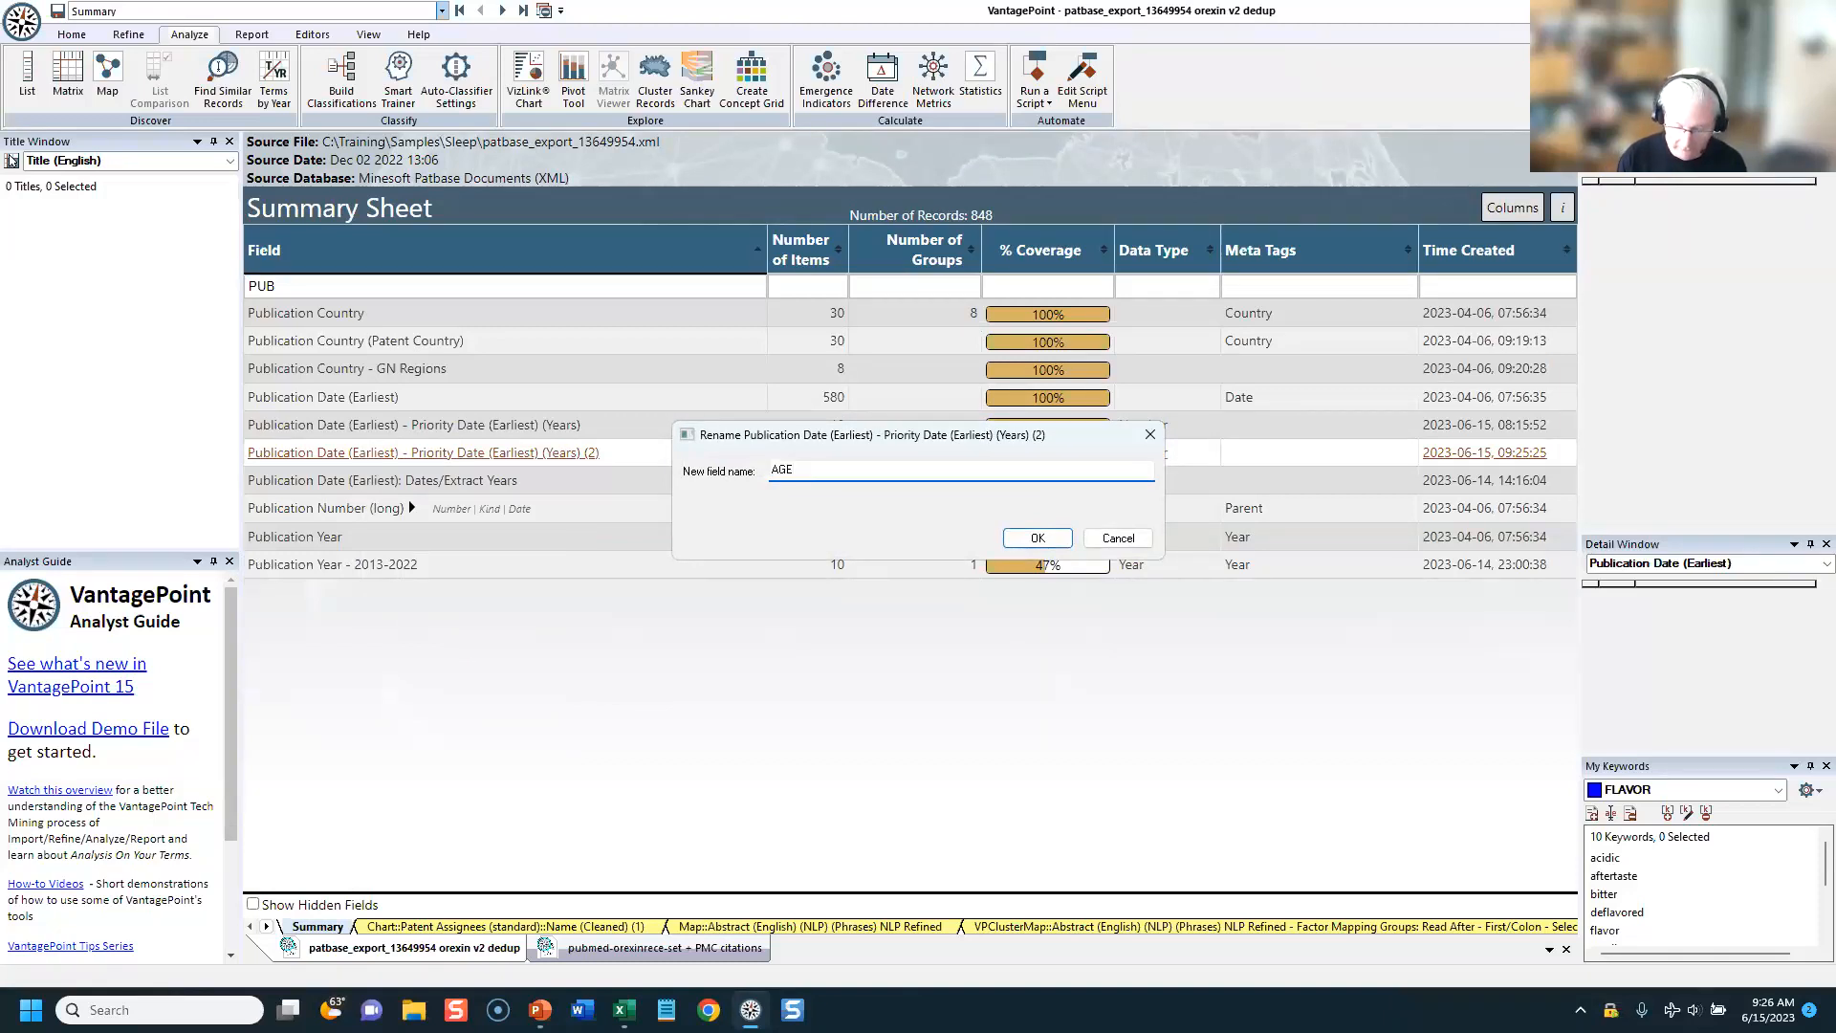
pyautogui.write('(')
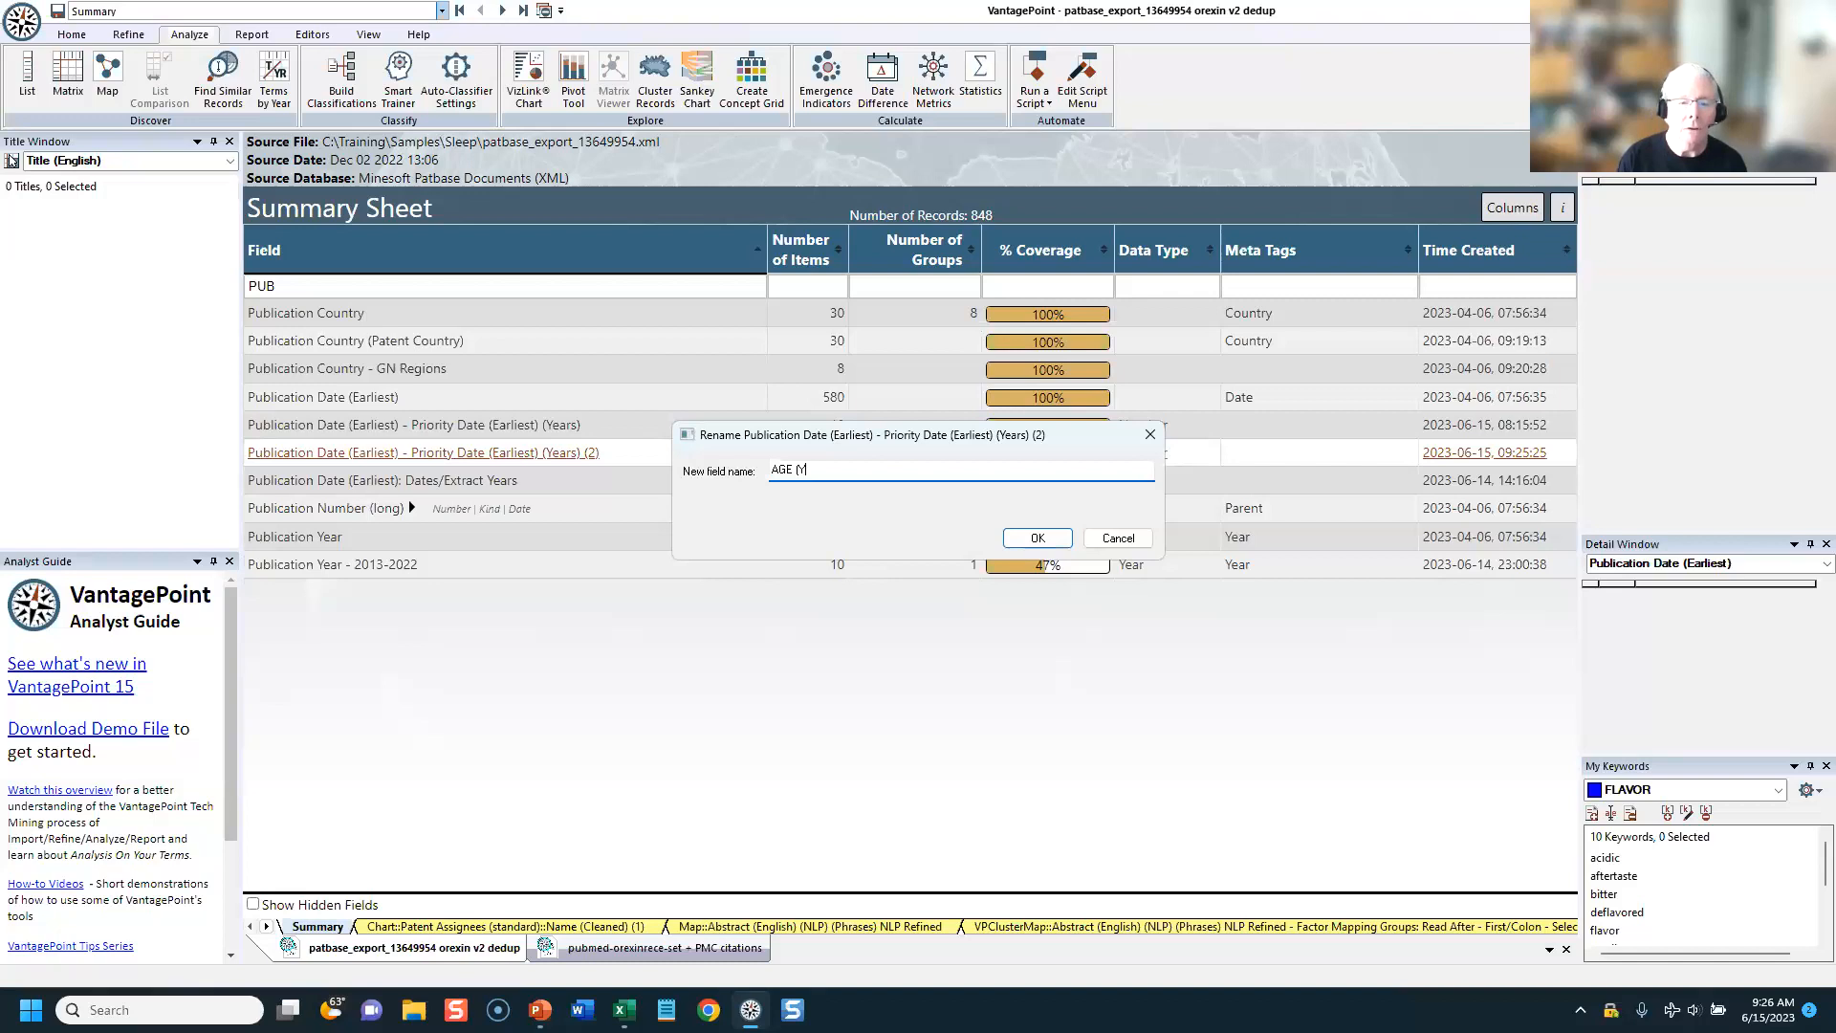
pyautogui.write('YEARS)')
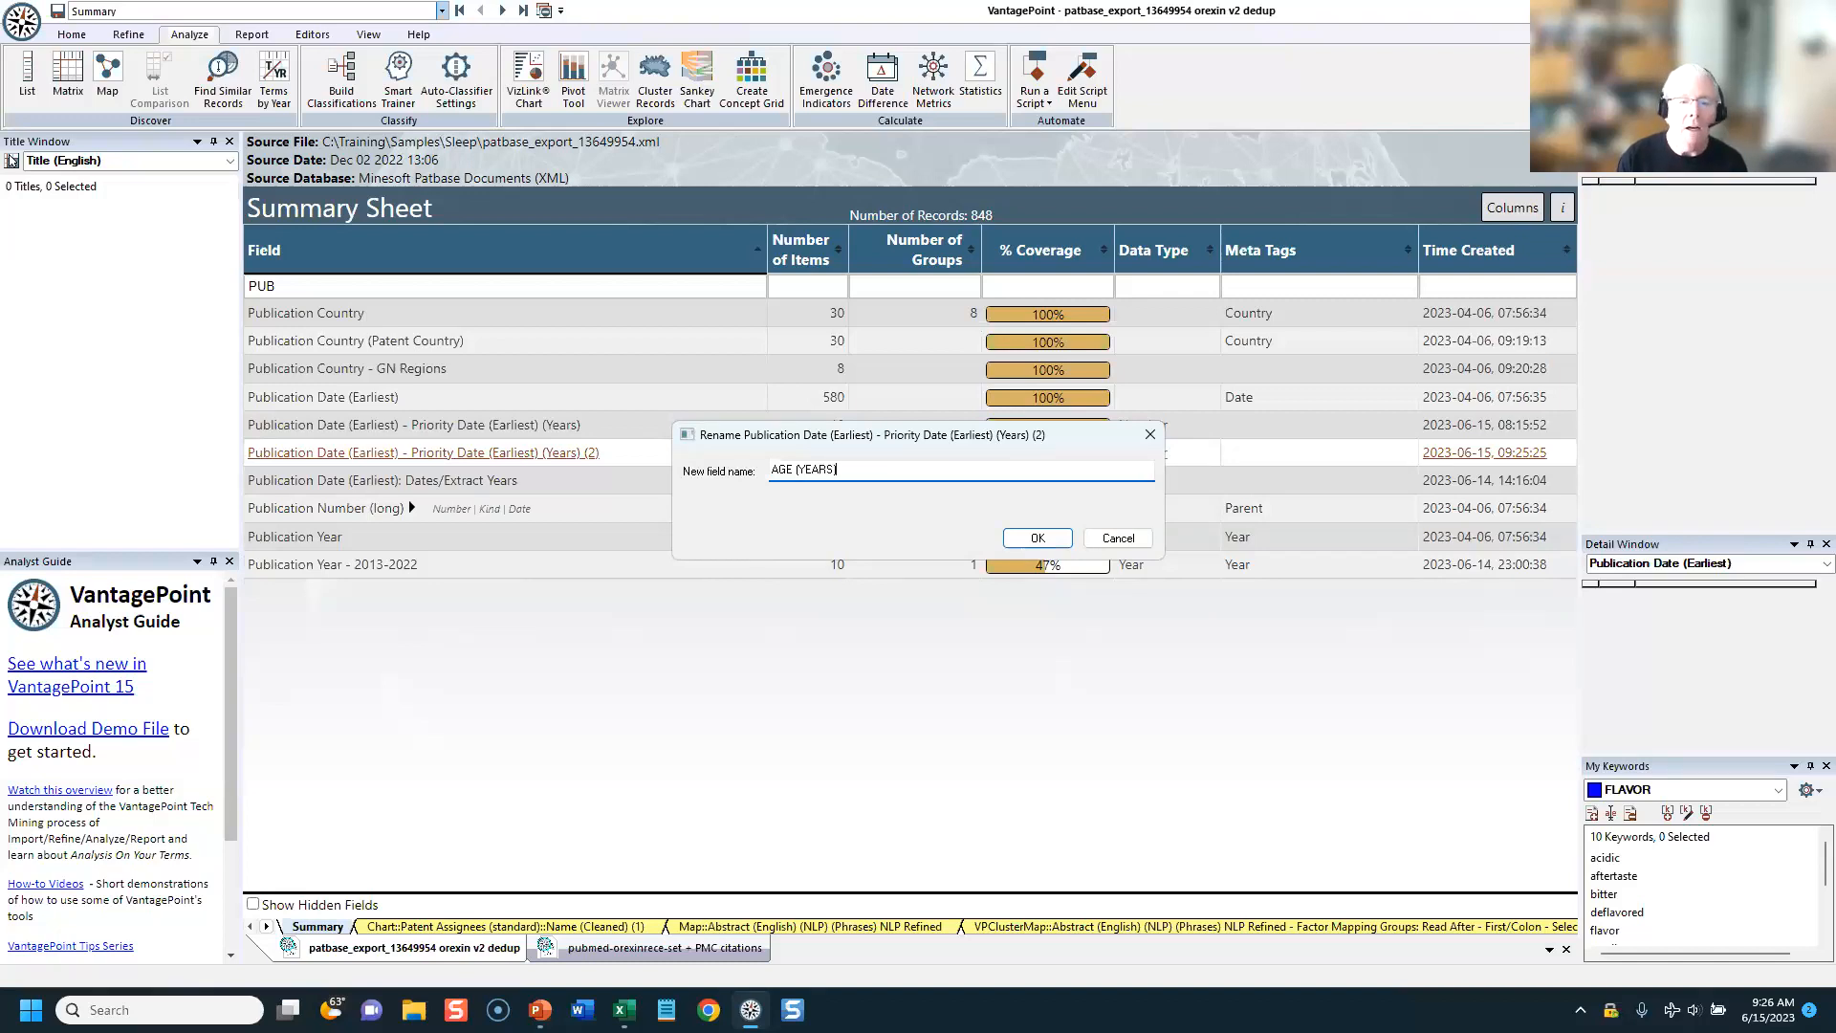
pyautogui.press('Return')
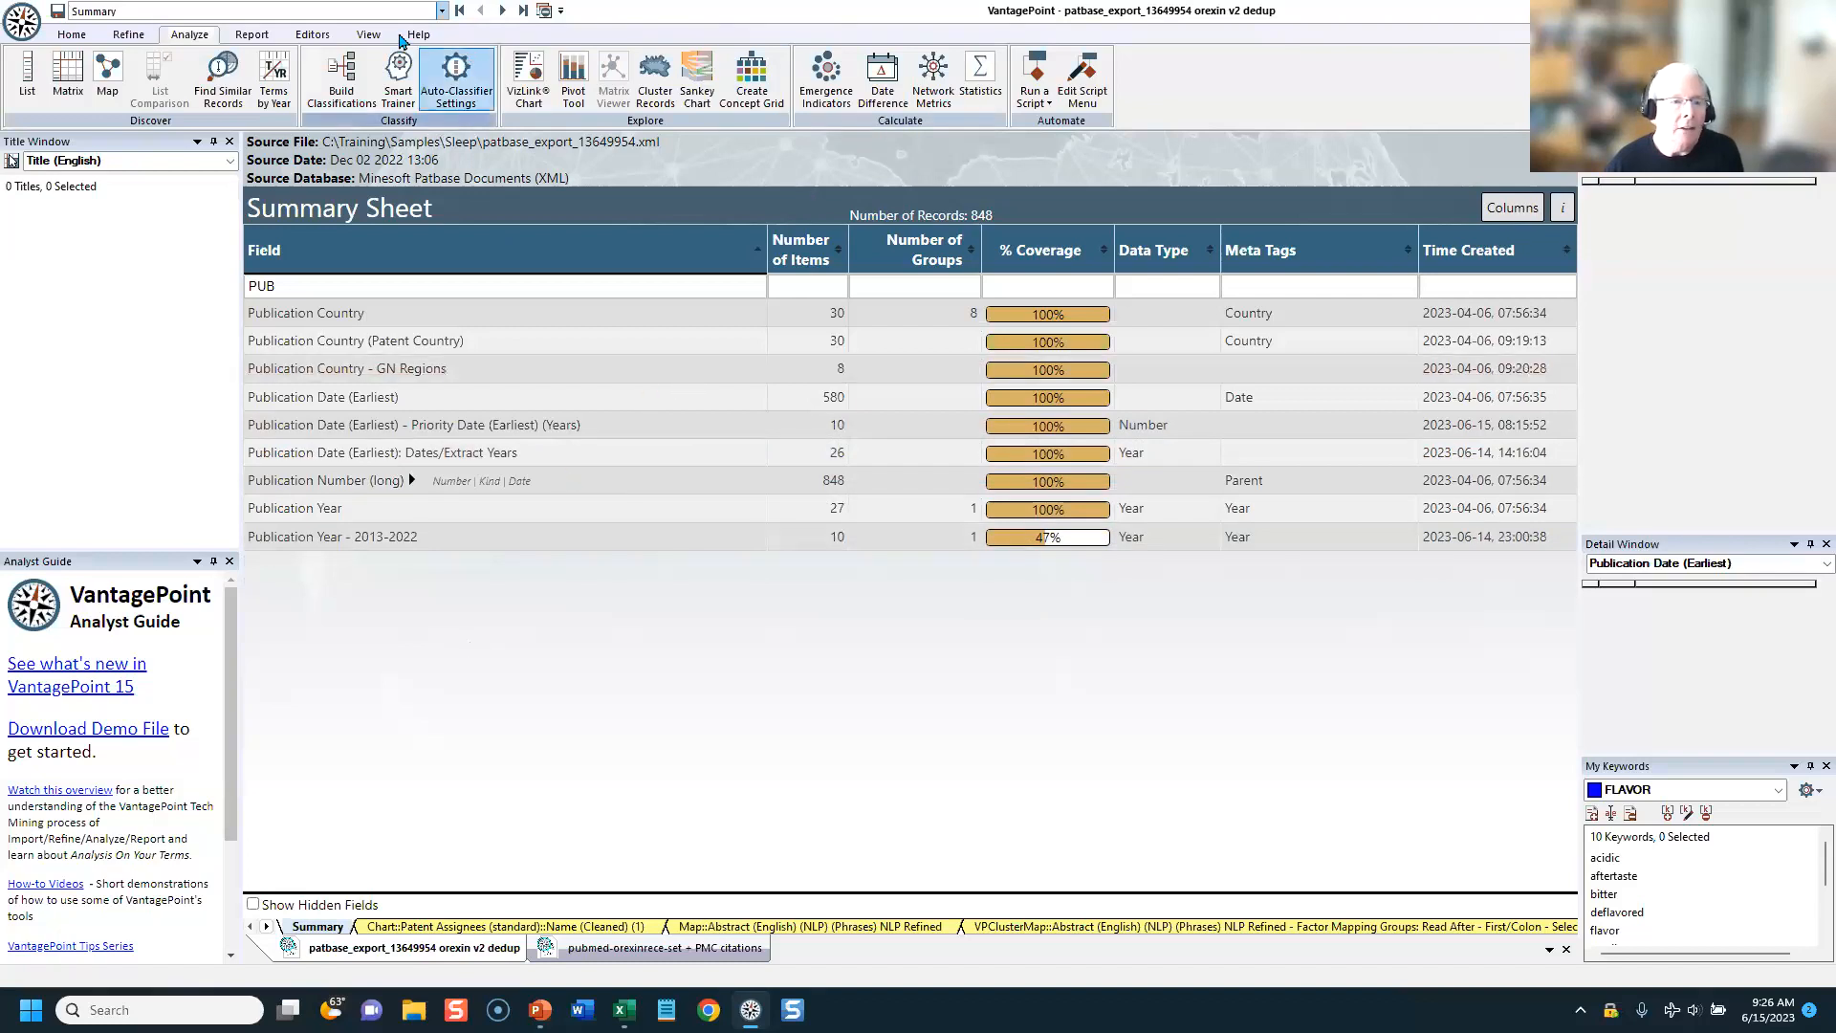
# Step: Check which fields the PatBase Indicators template loads for a fielded records export, and cancel the export
pyautogui.click(252, 36)
pyautogui.click(705, 78)
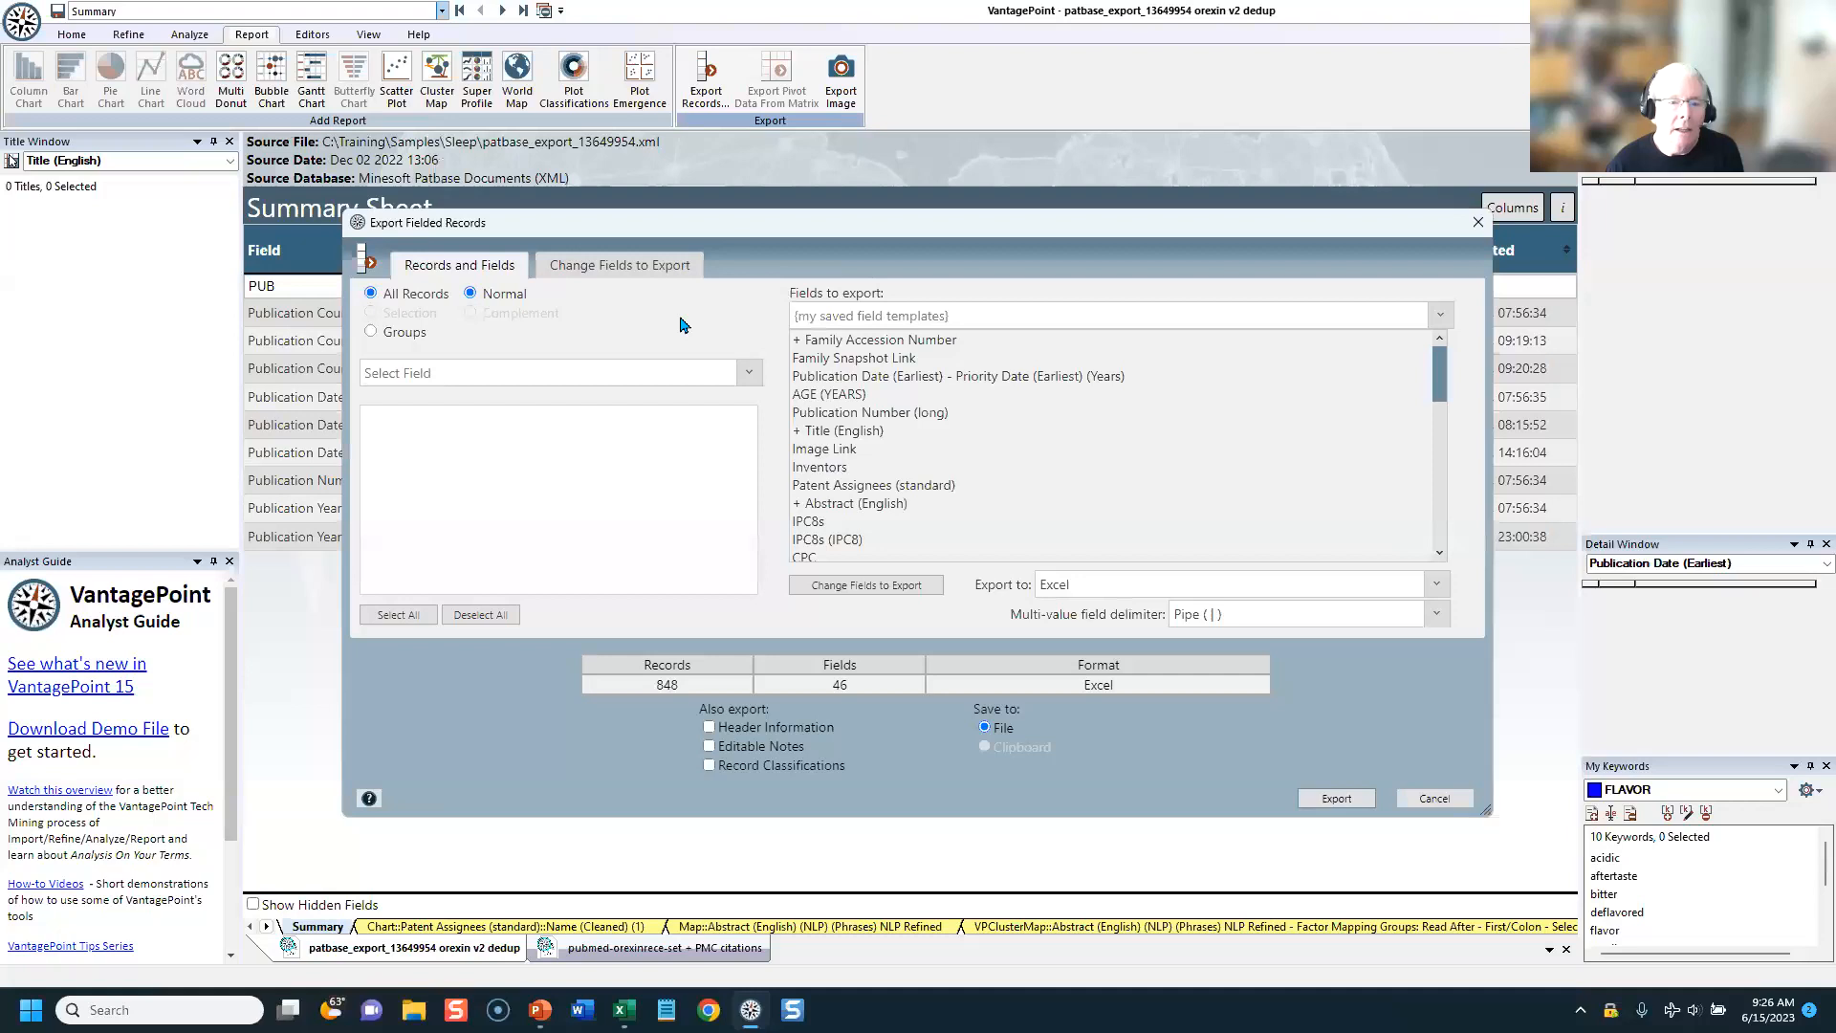
pyautogui.click(620, 270)
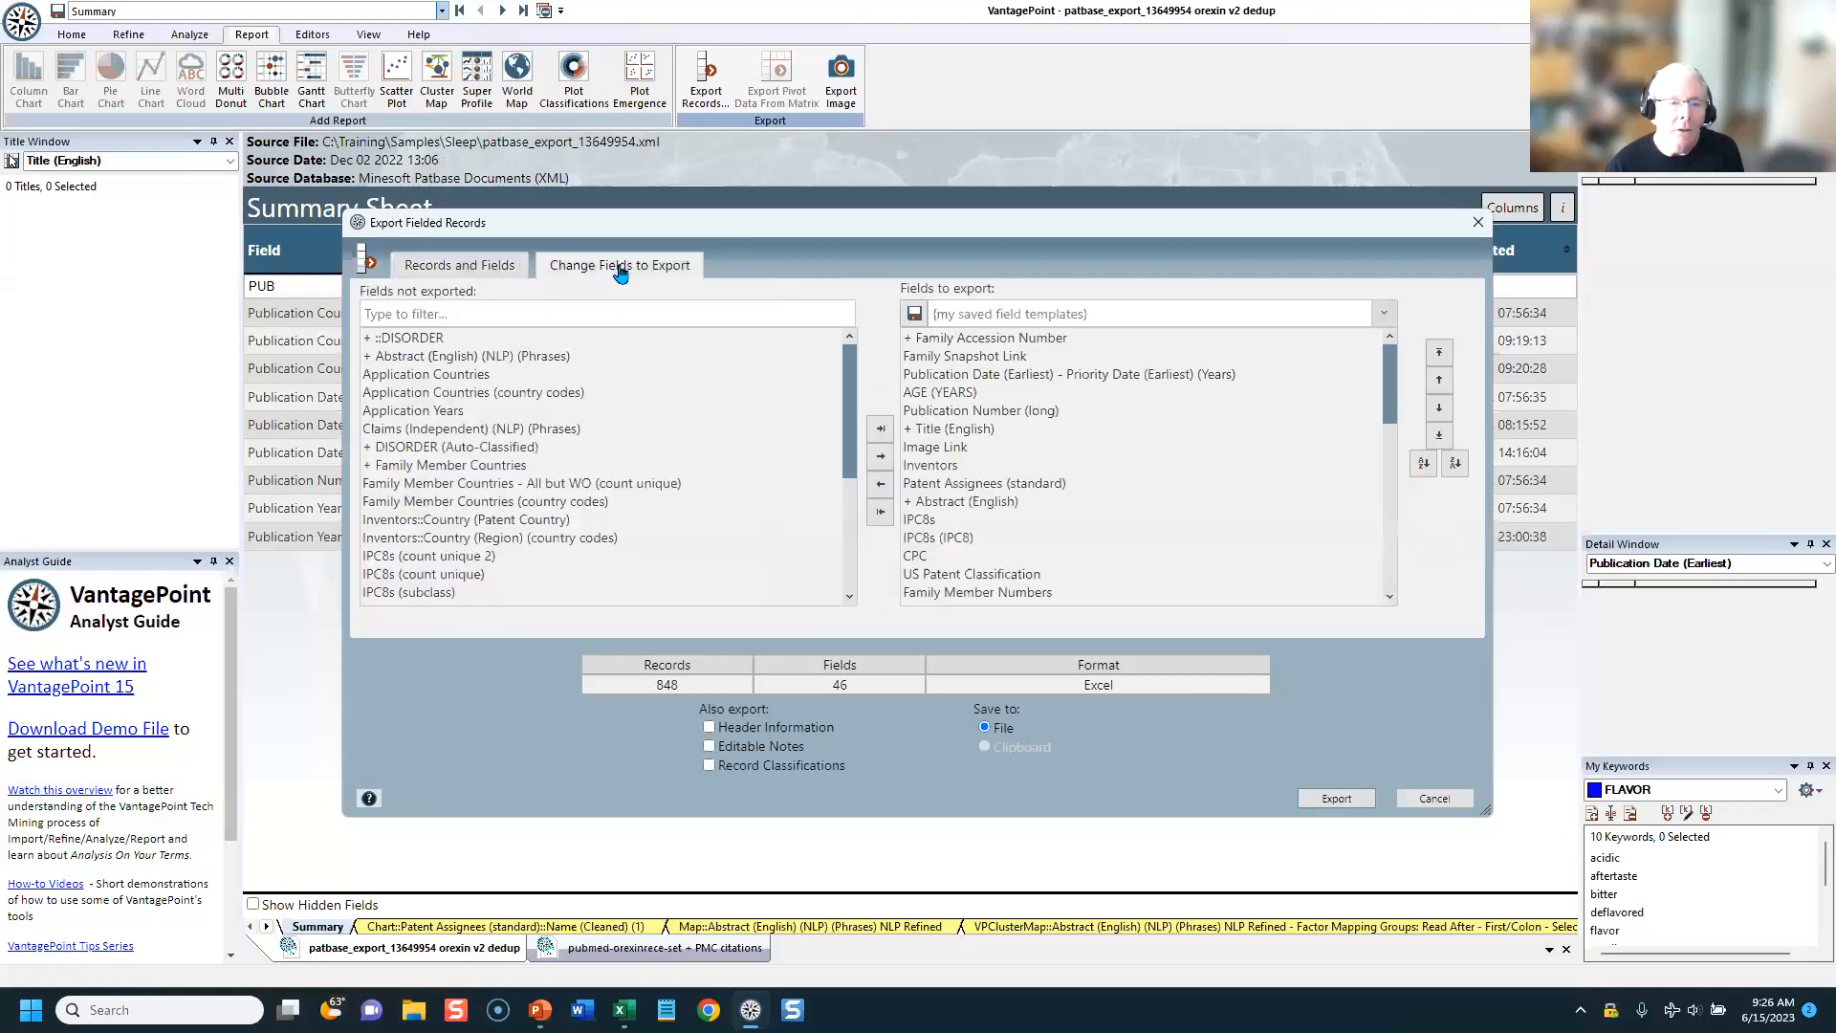
pyautogui.click(947, 318)
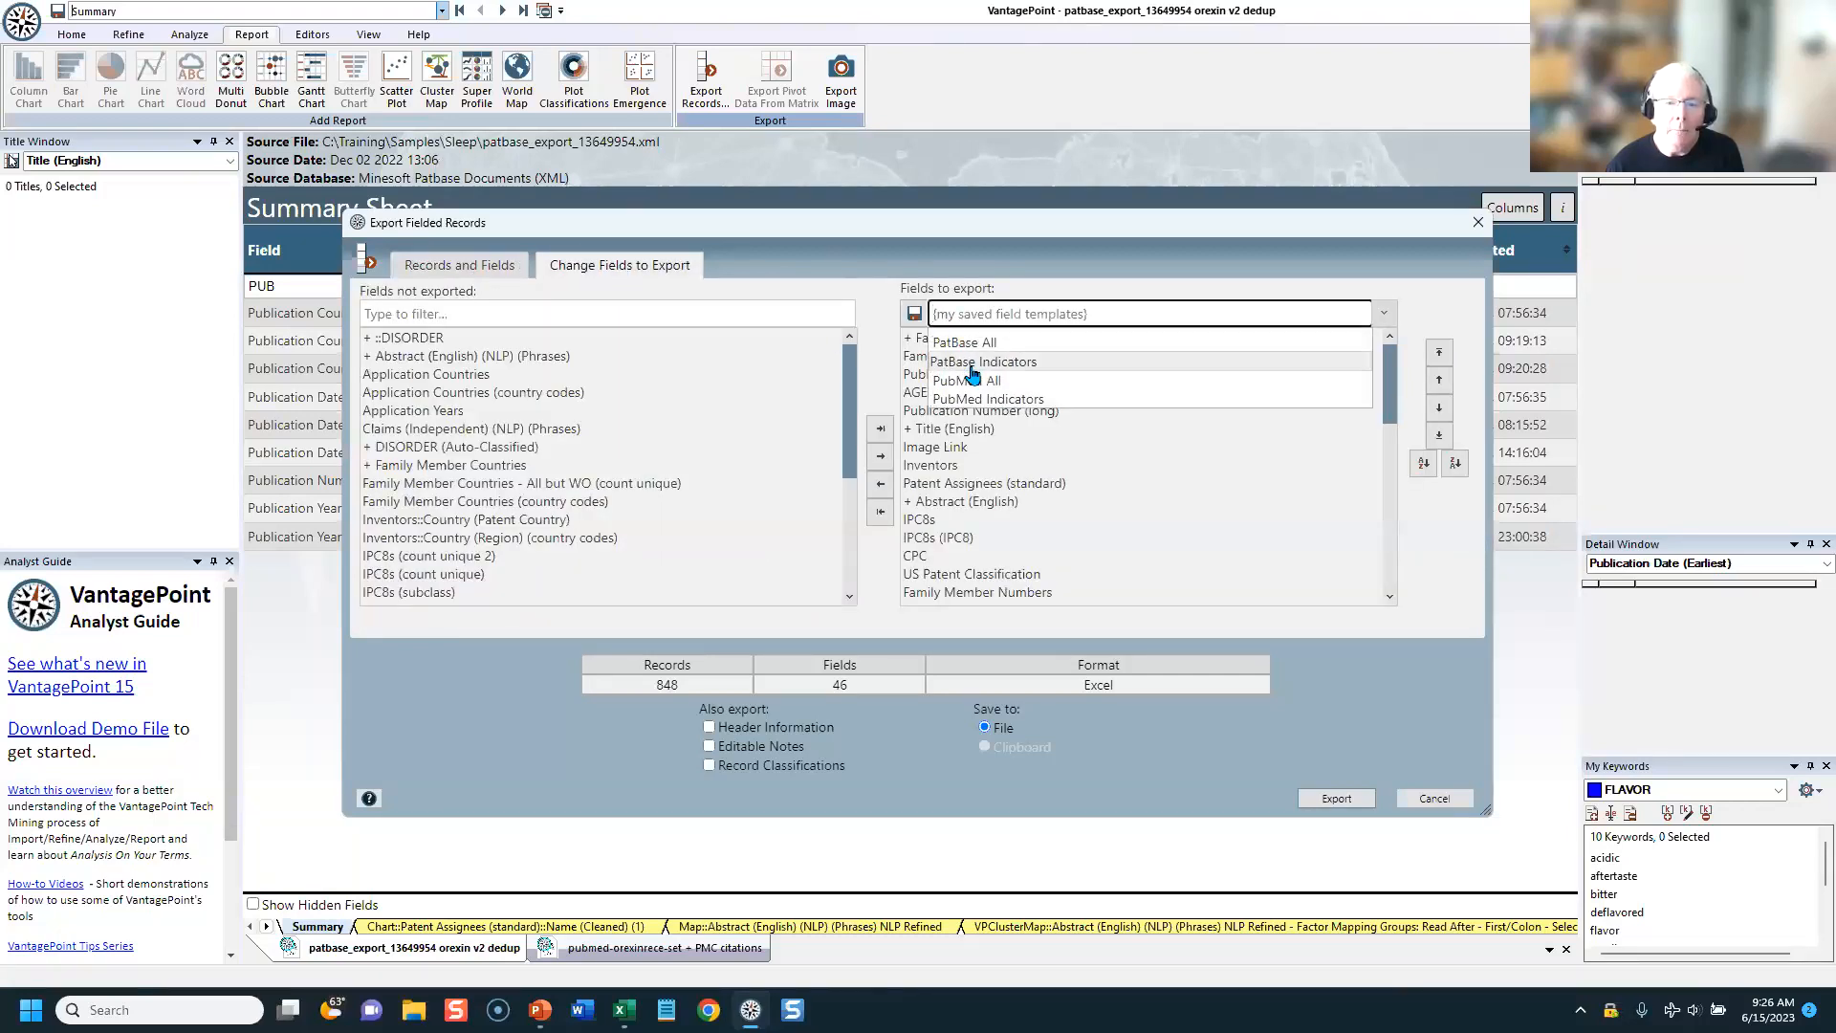
pyautogui.click(972, 365)
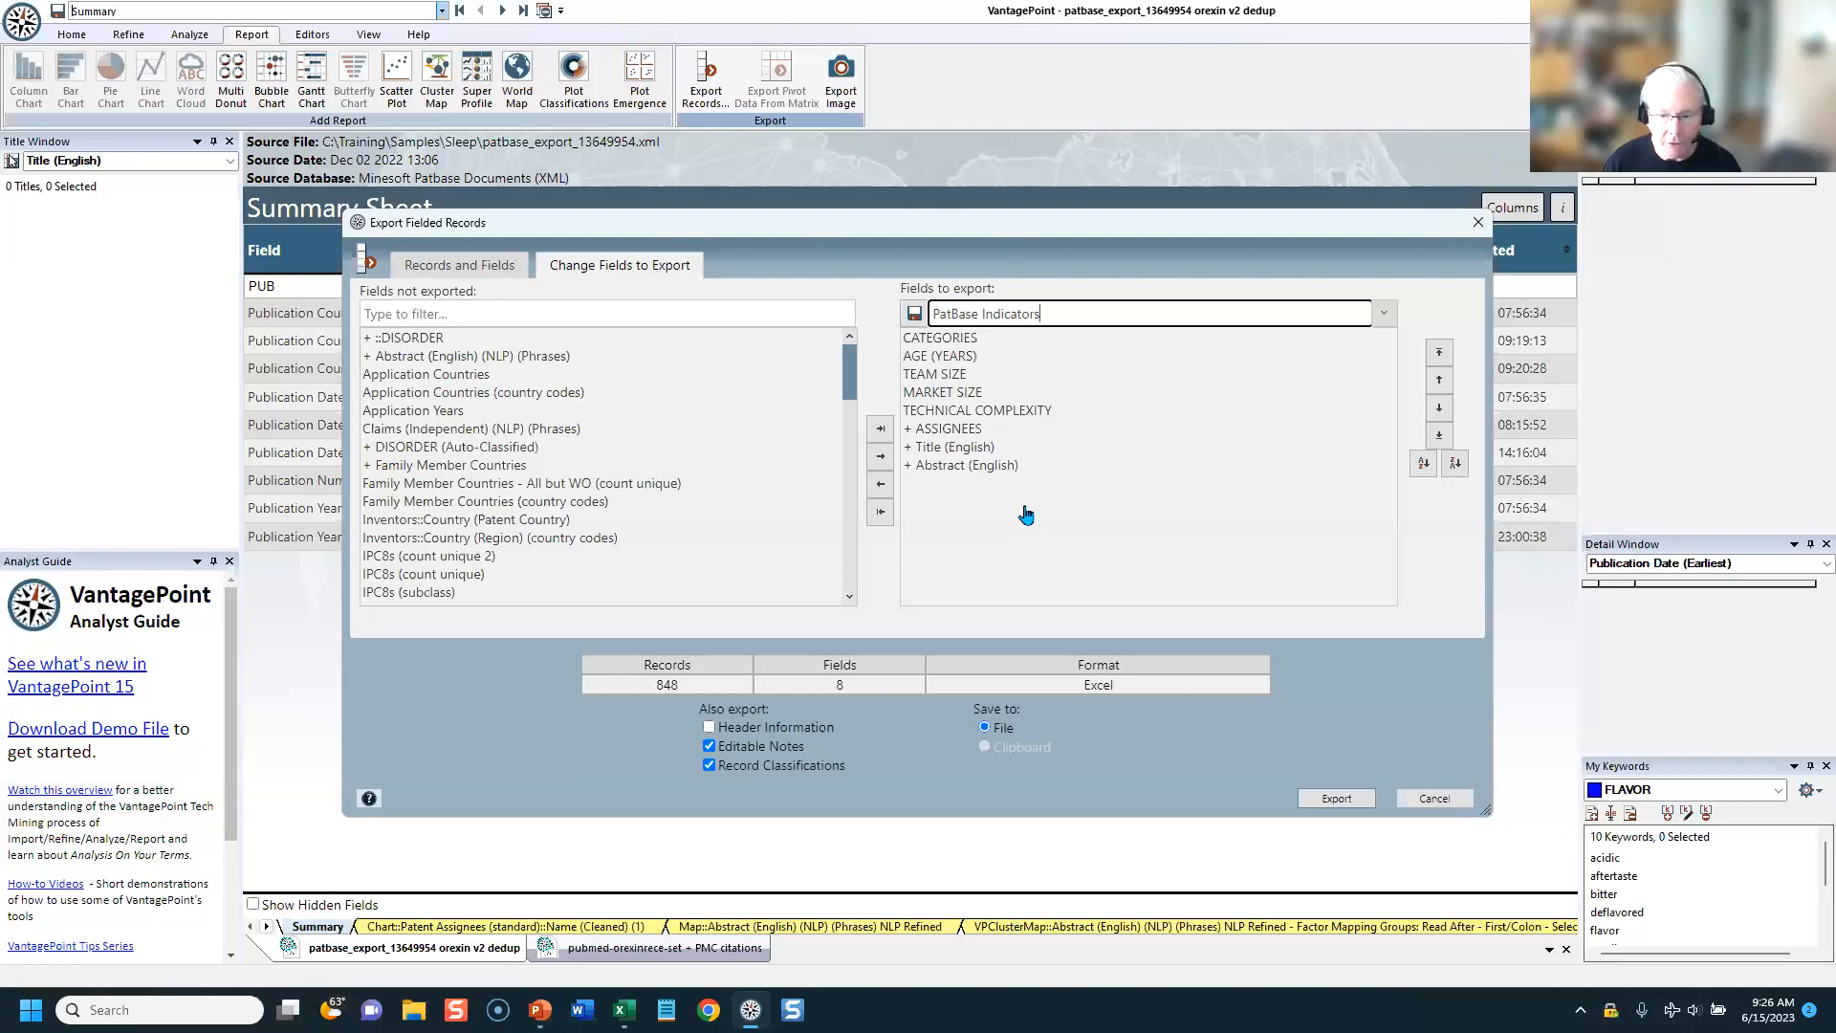
pyautogui.click(1434, 799)
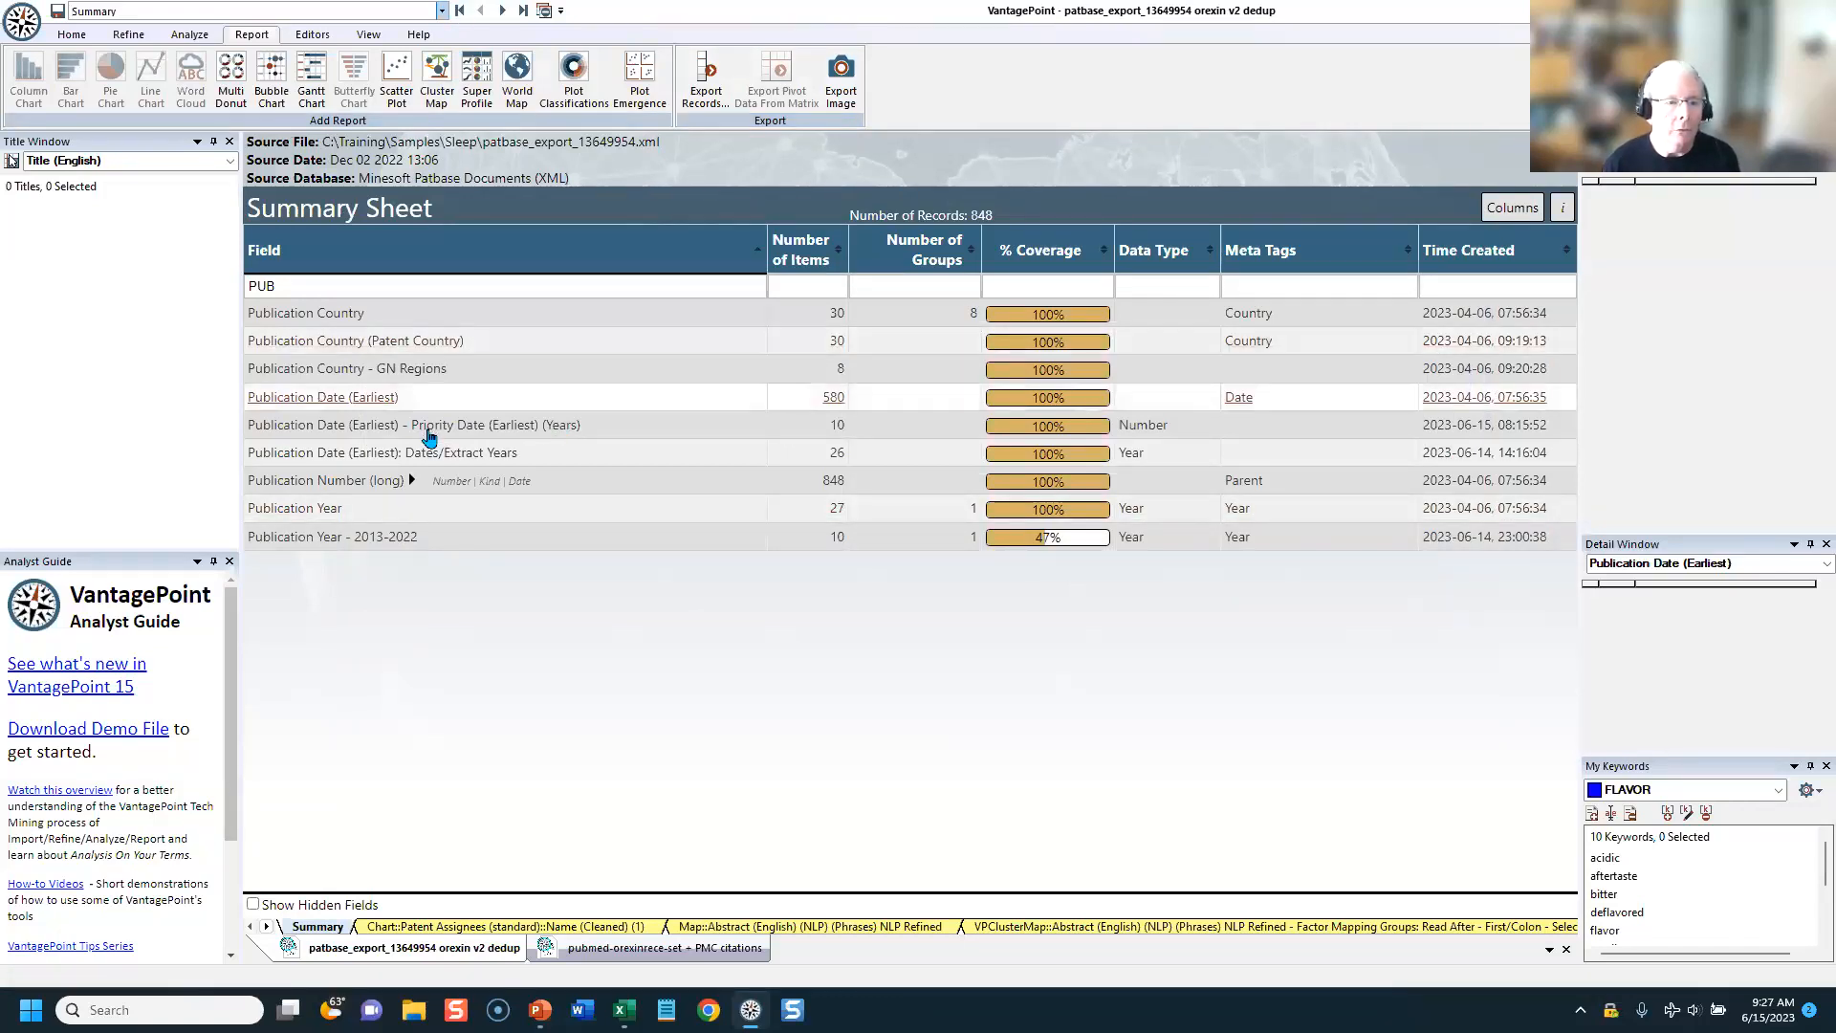
# Step: Clear the summary's field filter and filter the fields by "ASSI"
pyautogui.click(385, 286)
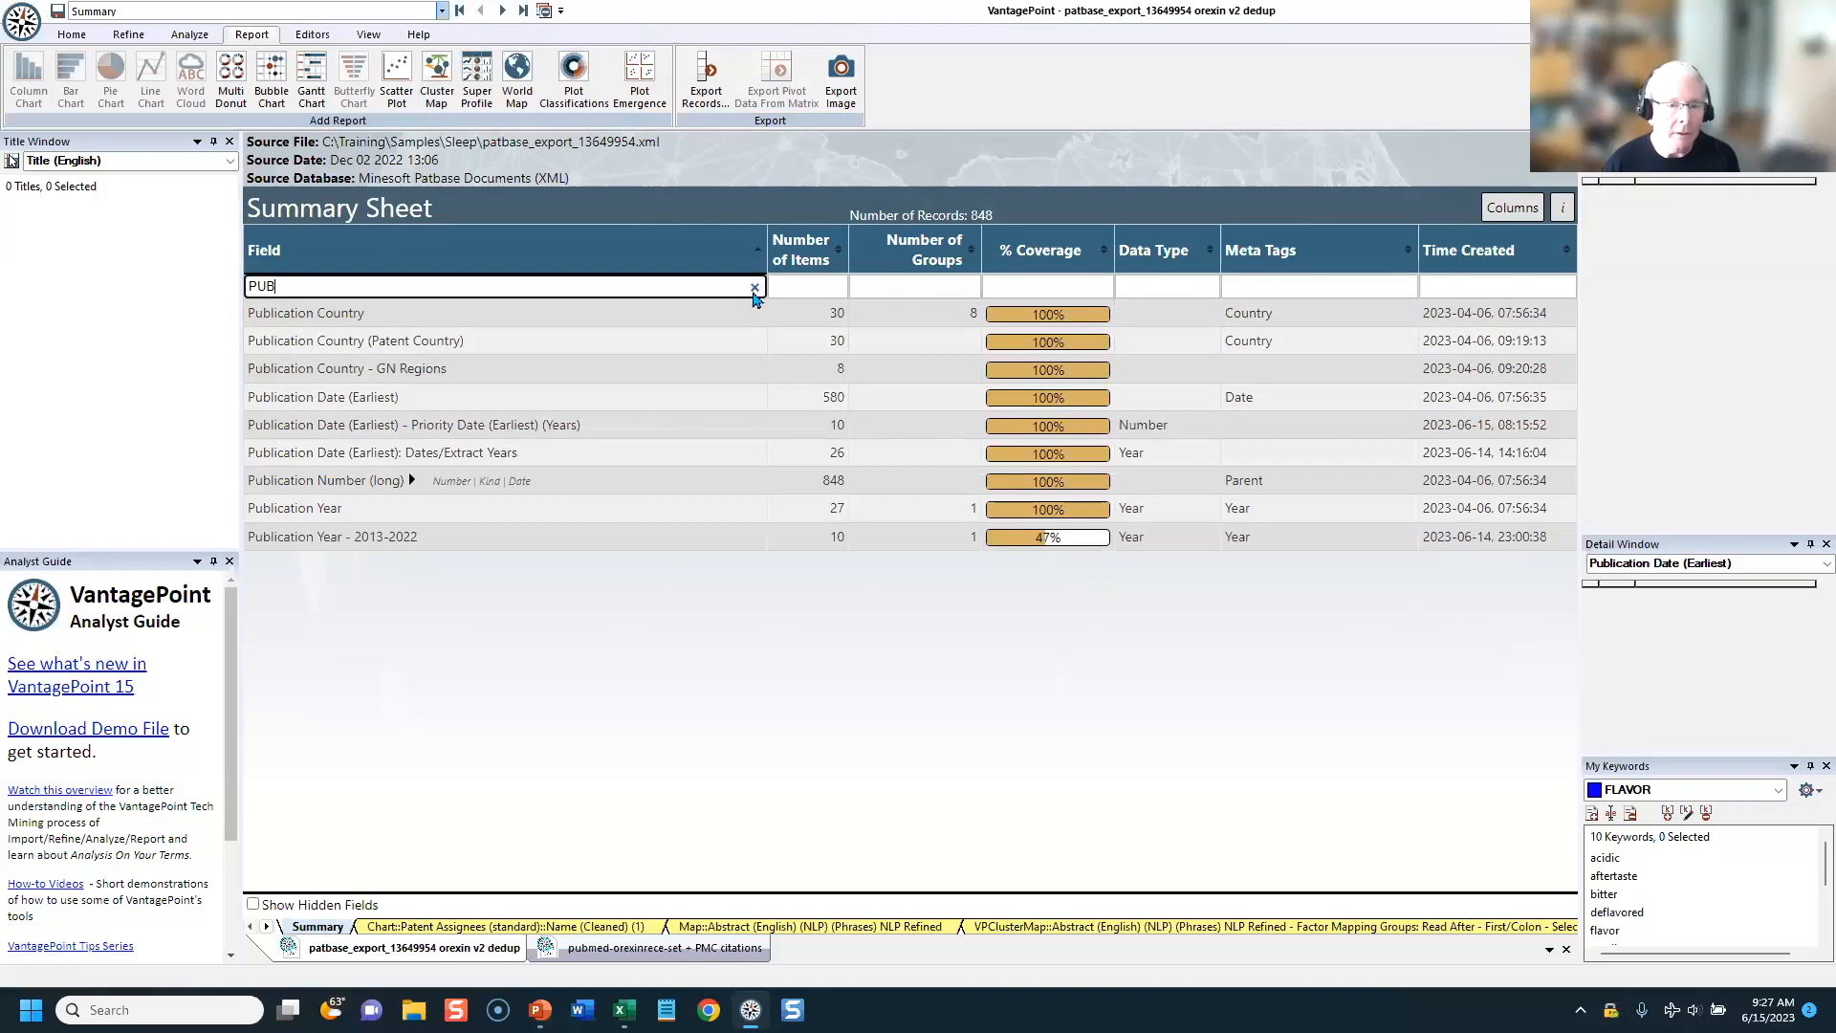
pyautogui.click(752, 287)
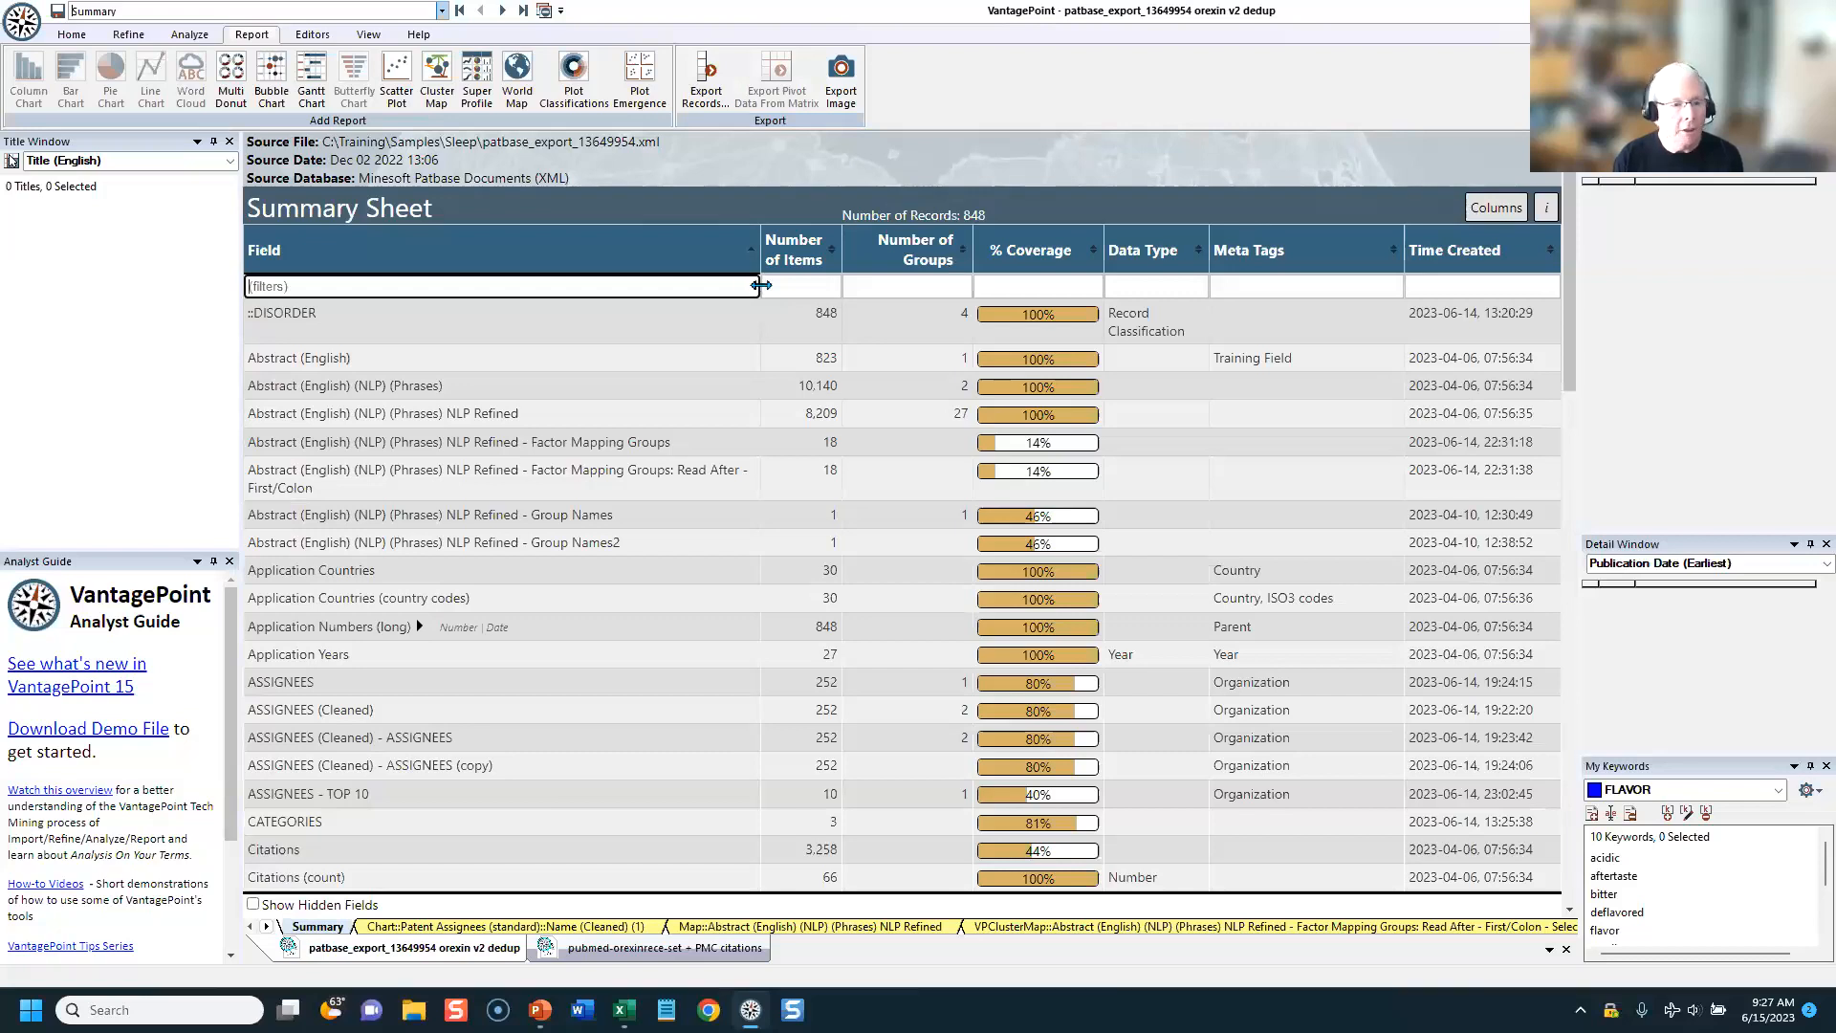
pyautogui.write('AS')
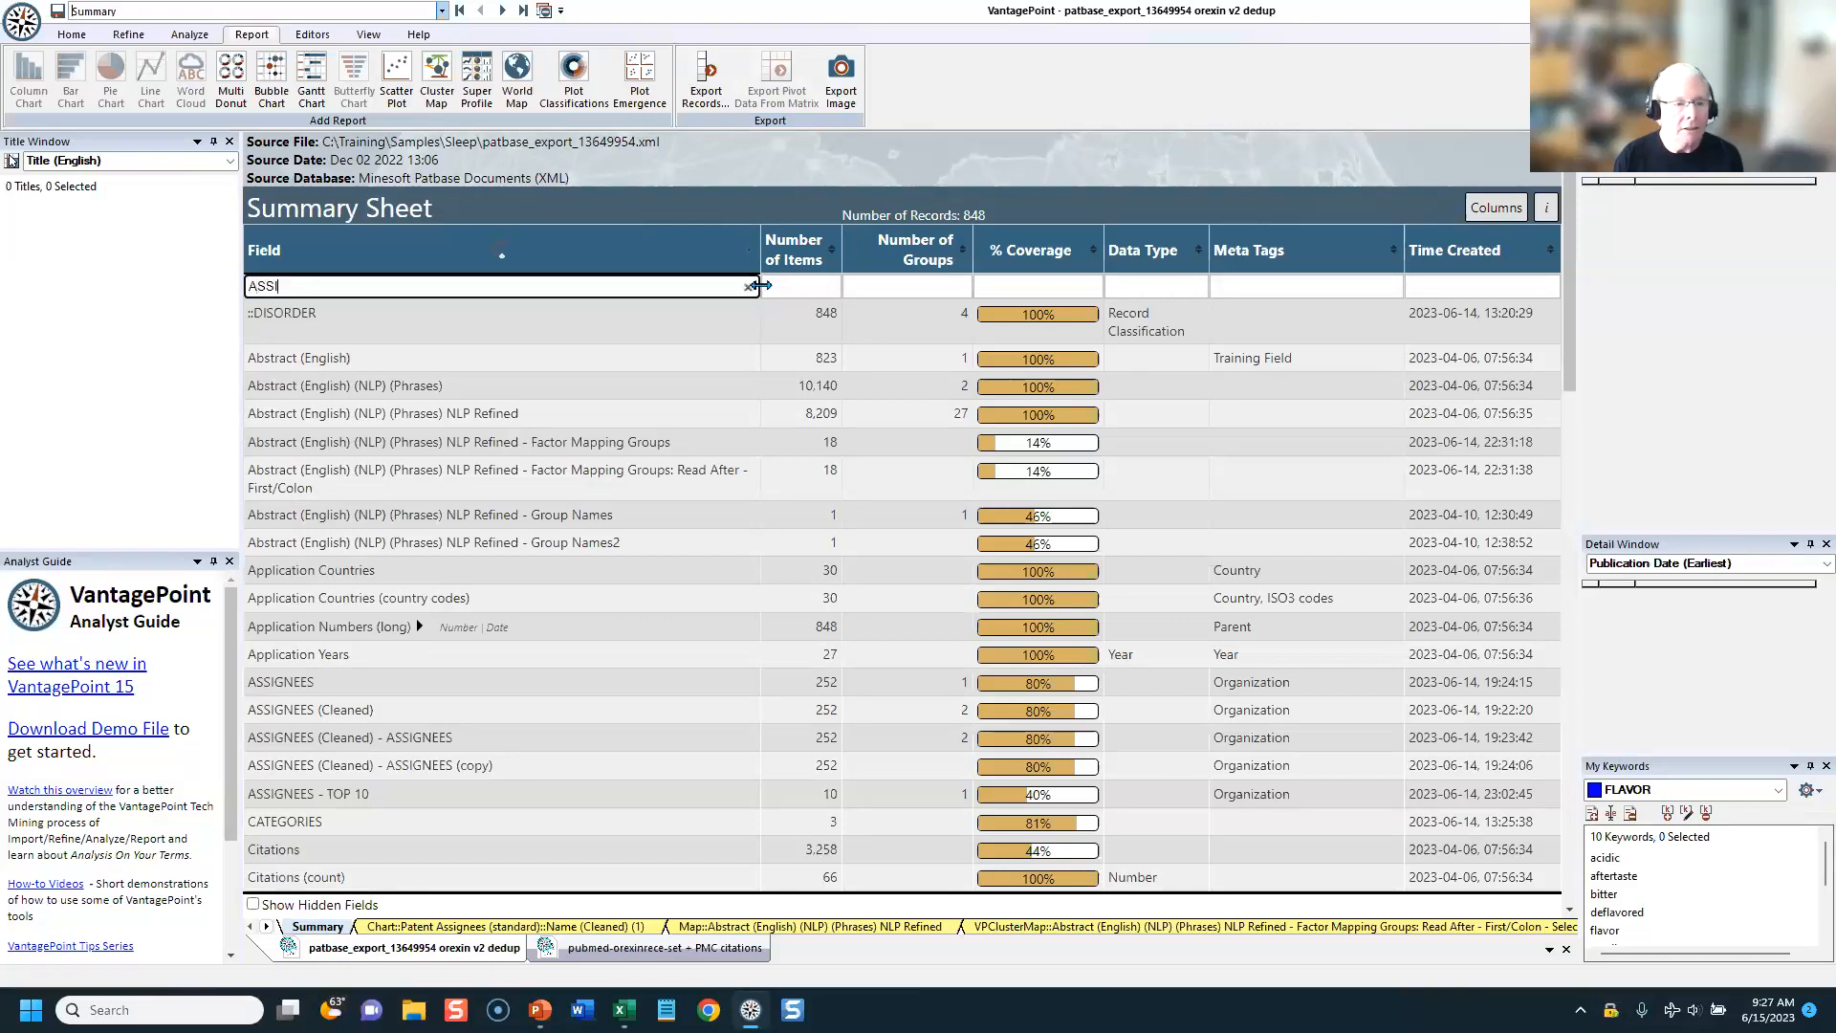
pyautogui.write('SI')
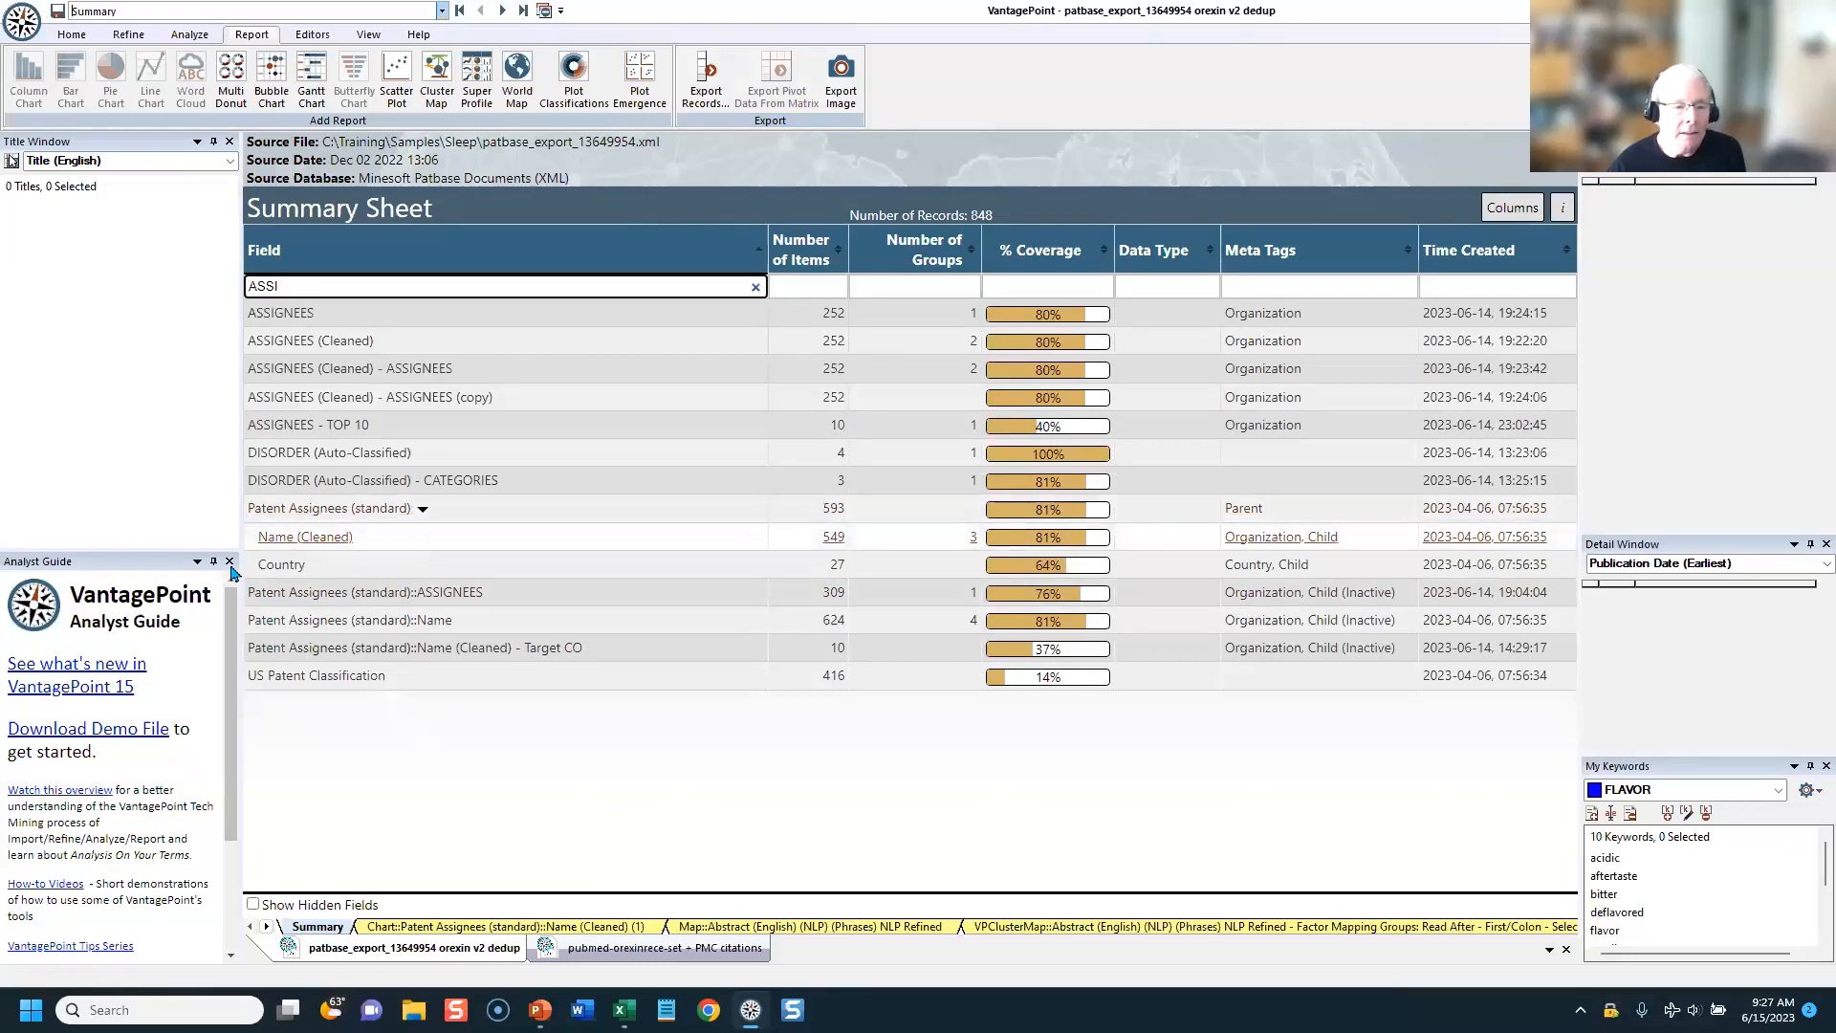
# Step: Open the list of the Patent Assignees (standard) Name (Cleaned) field and select the items in its Target CO group
pyautogui.click(303, 543)
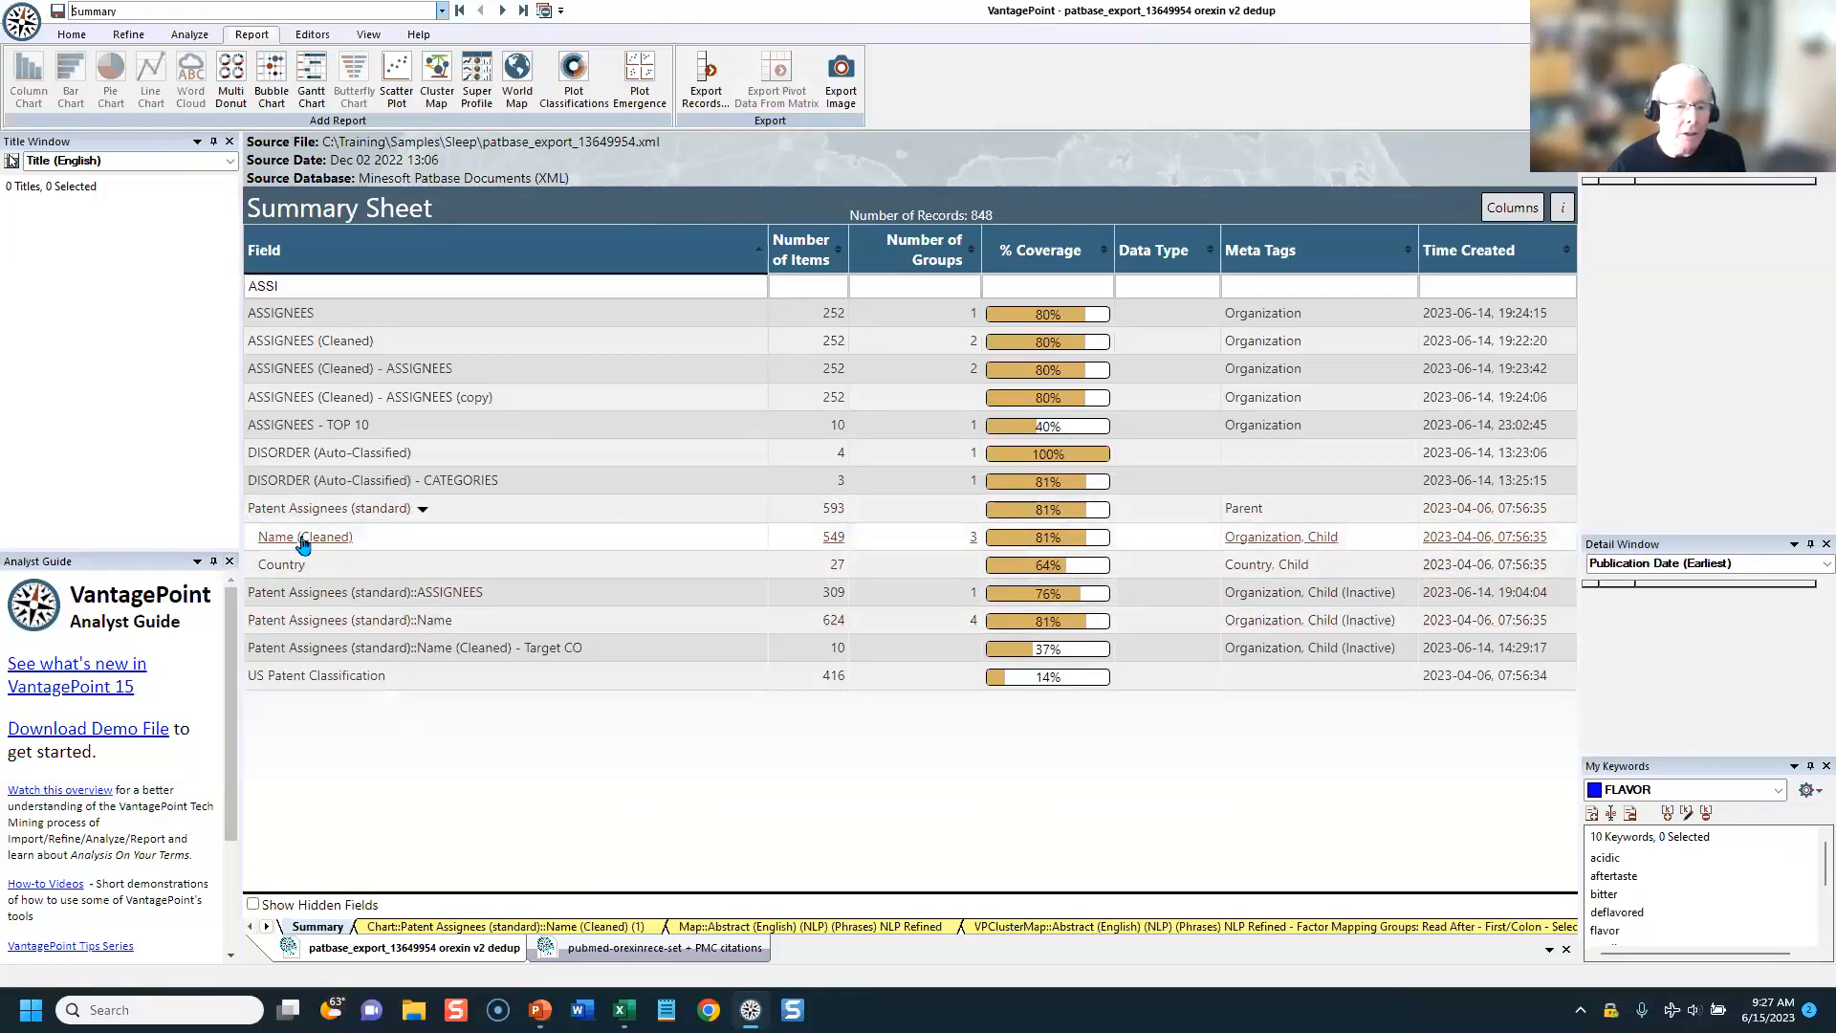
pyautogui.doubleClick(302, 543)
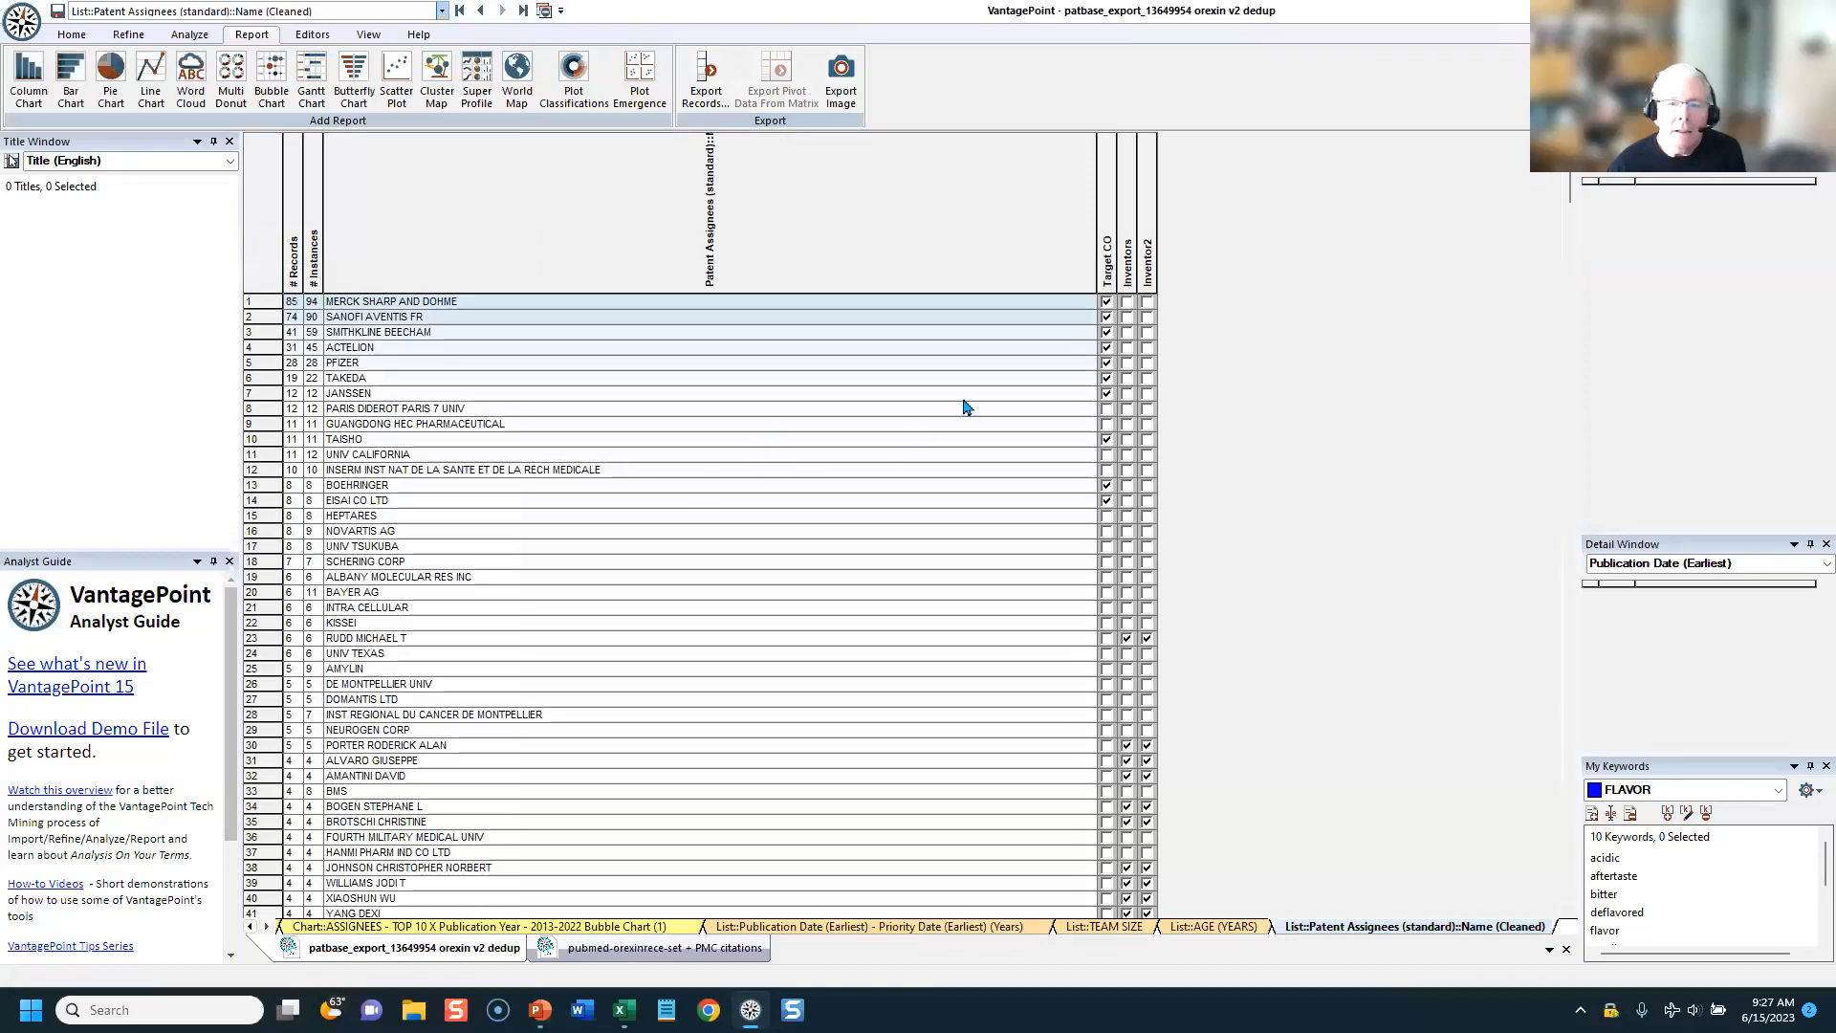
pyautogui.click(1104, 196)
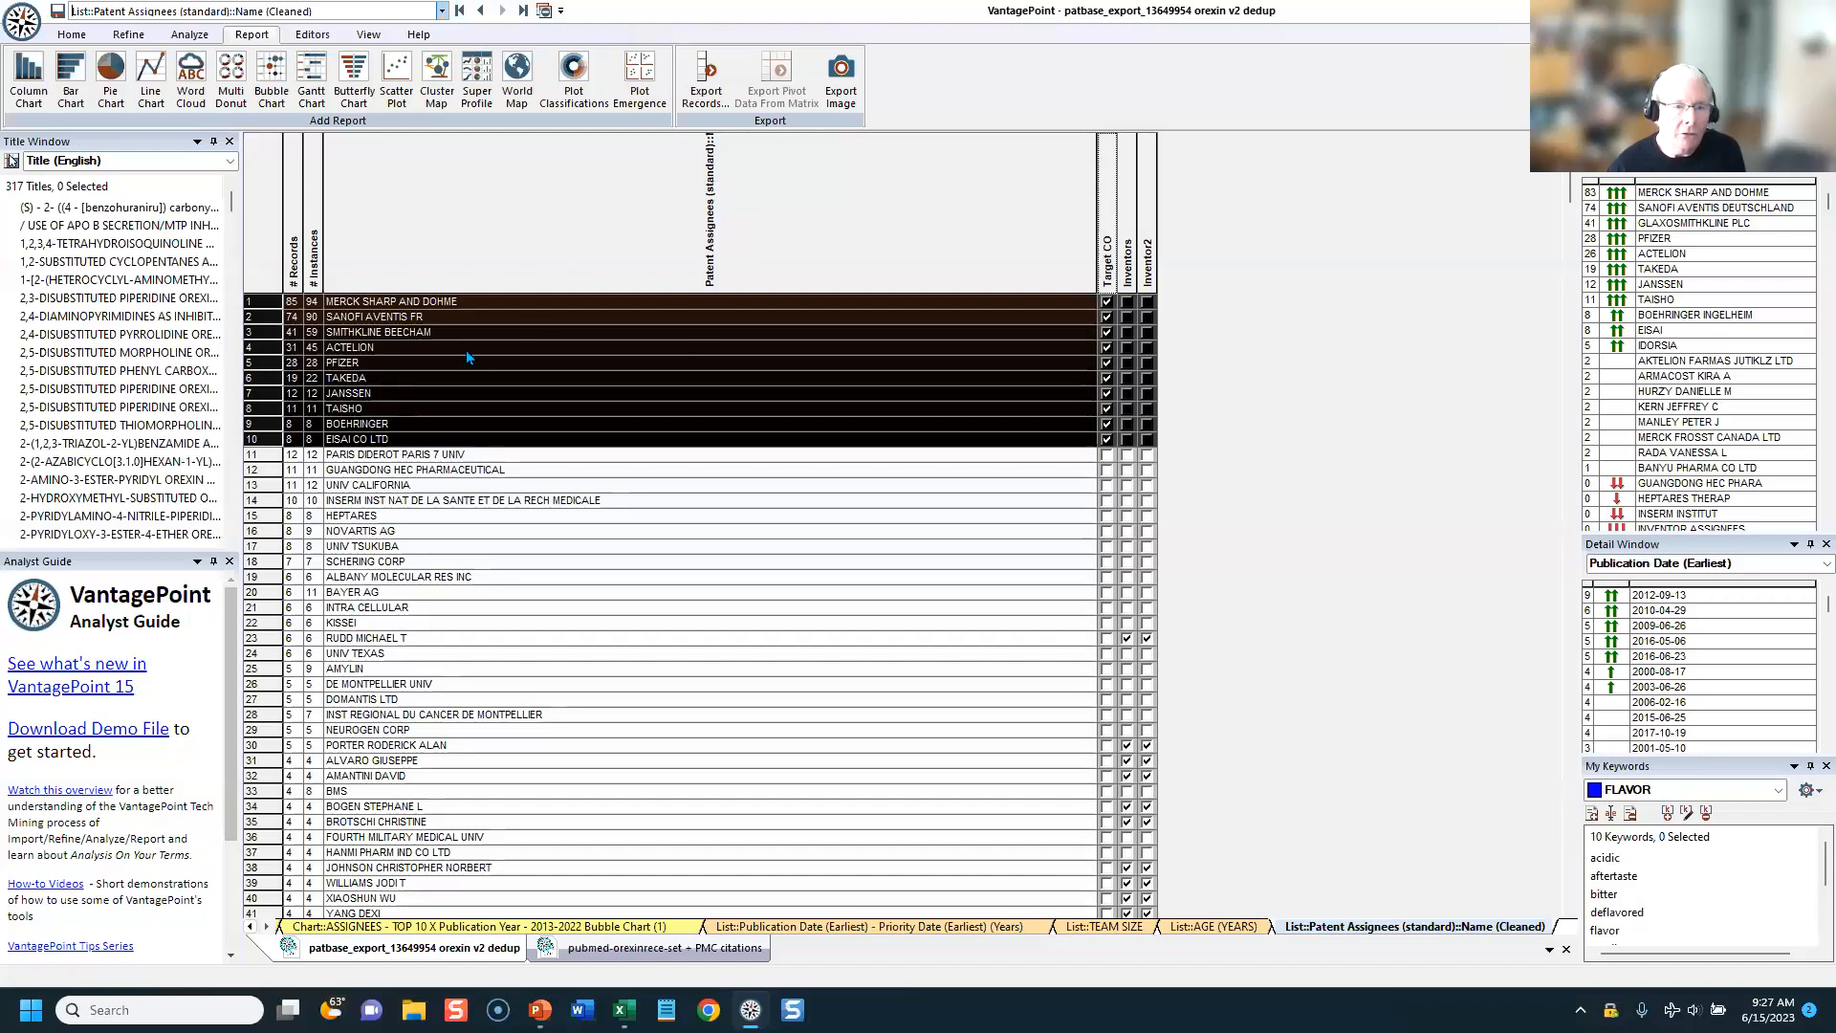
# Step: Start a fielded export of the selected Target CO assignees' records and load the PatBase Indicators field template
pyautogui.click(706, 76)
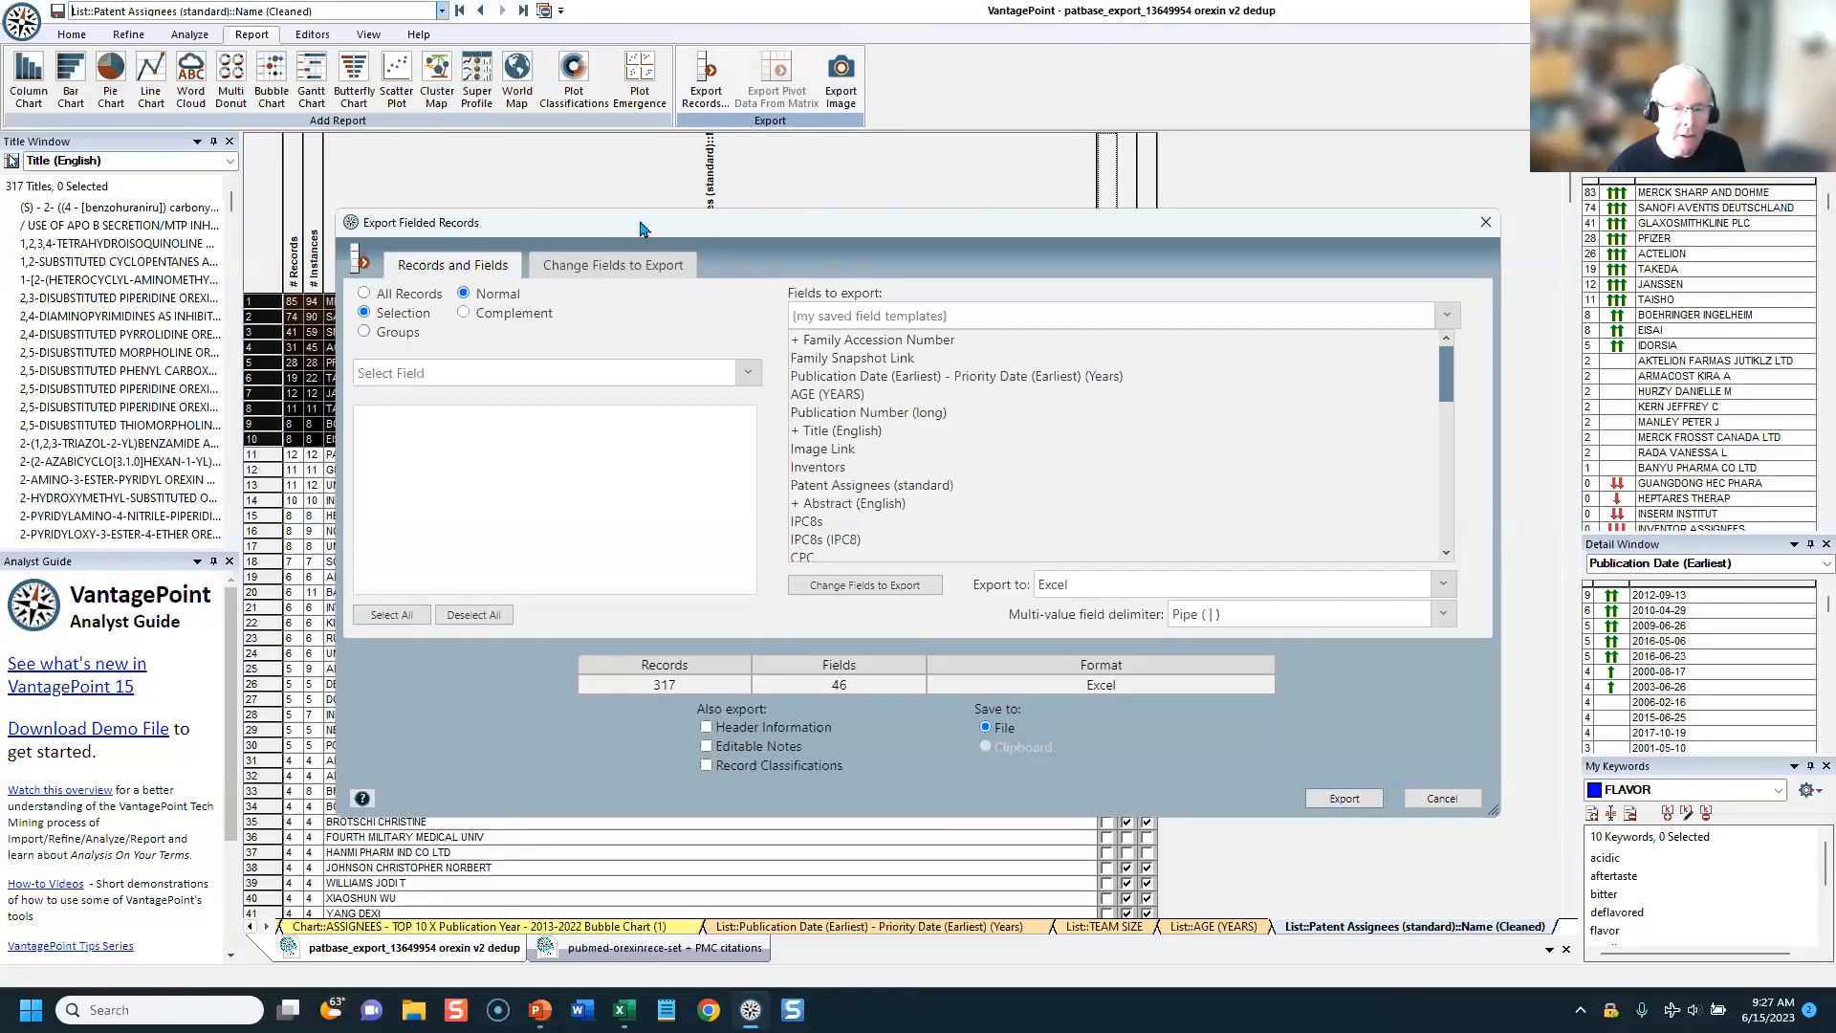
pyautogui.moveTo(478, 387); pyautogui.dragTo(454, 469)
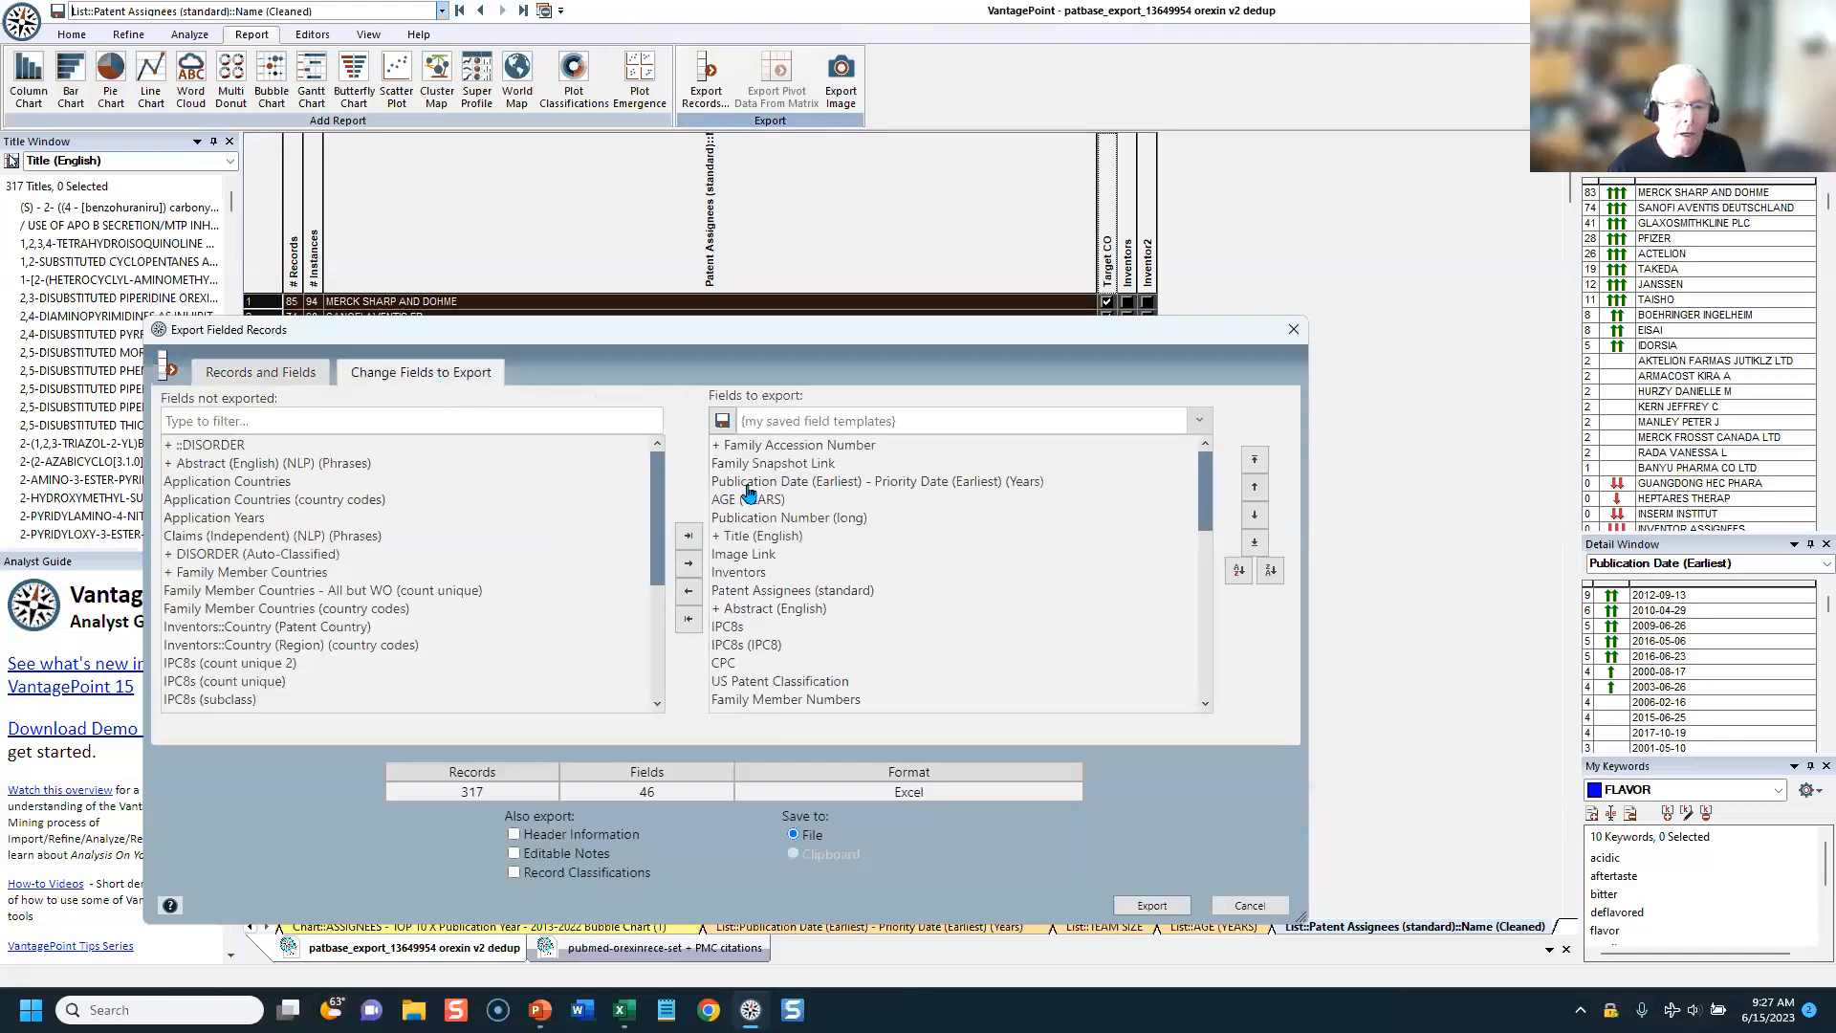
pyautogui.click(752, 422)
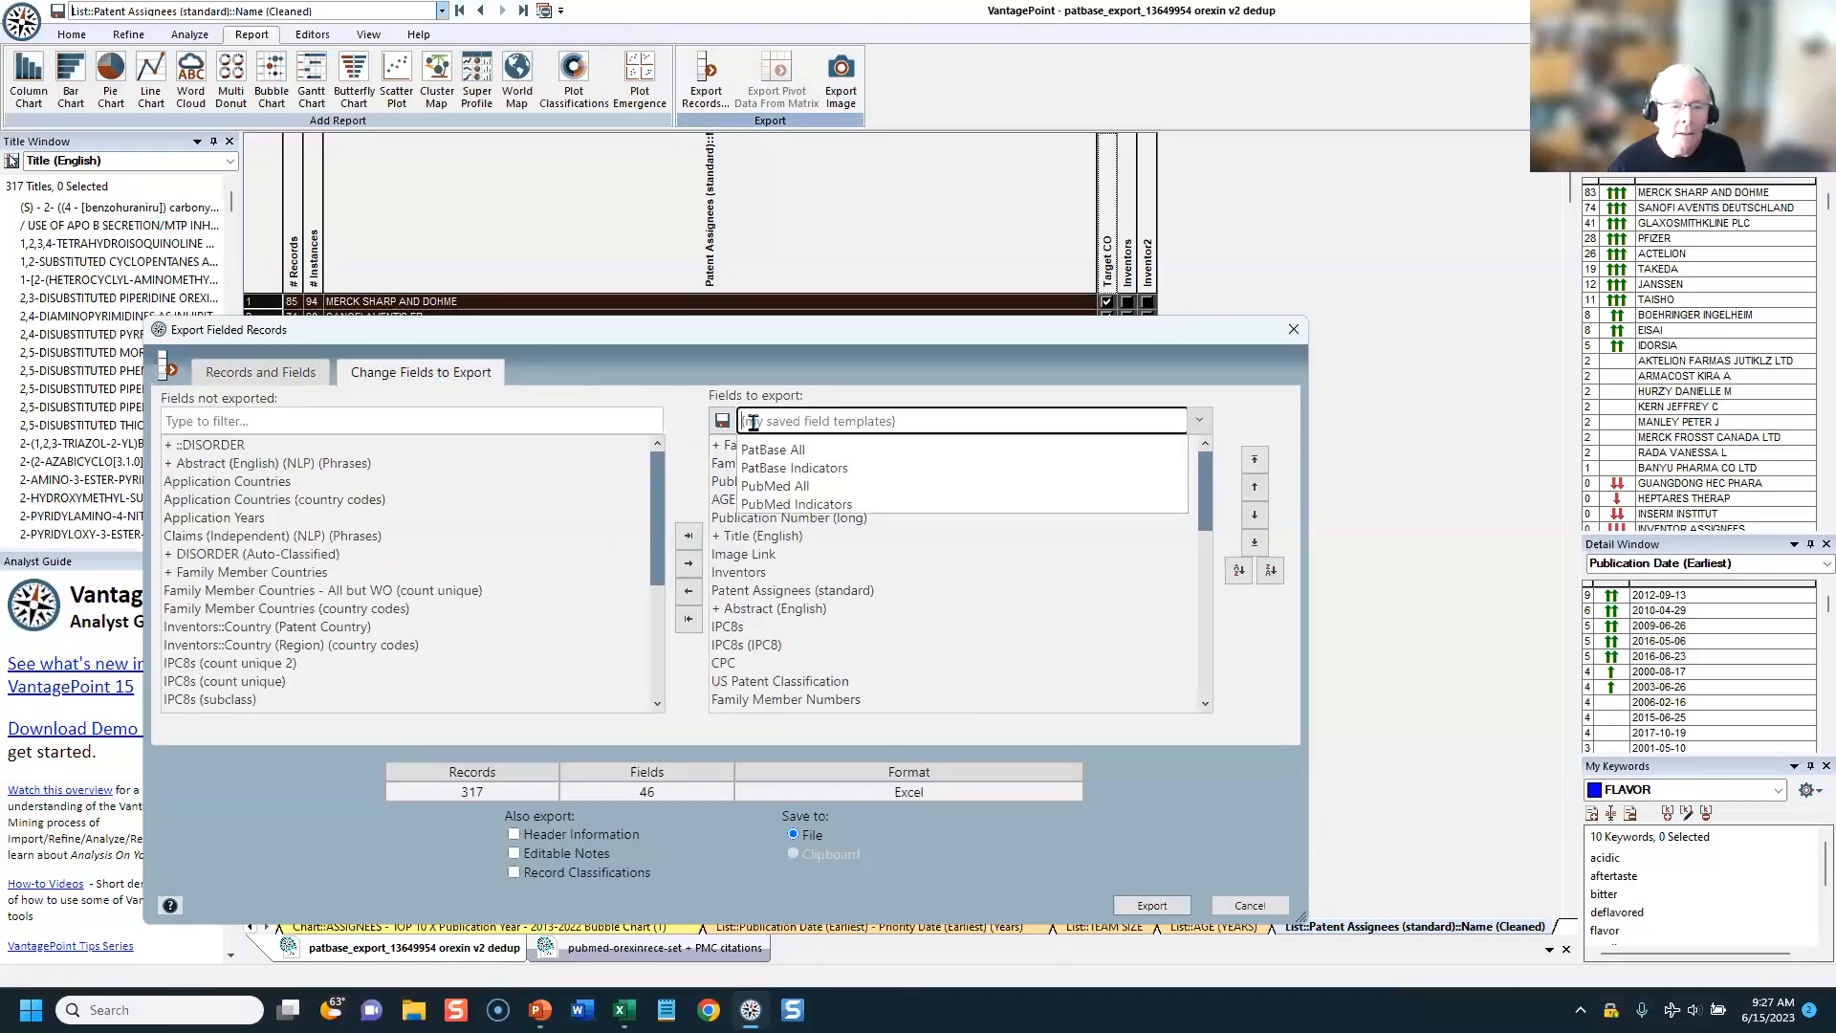
pyautogui.click(756, 463)
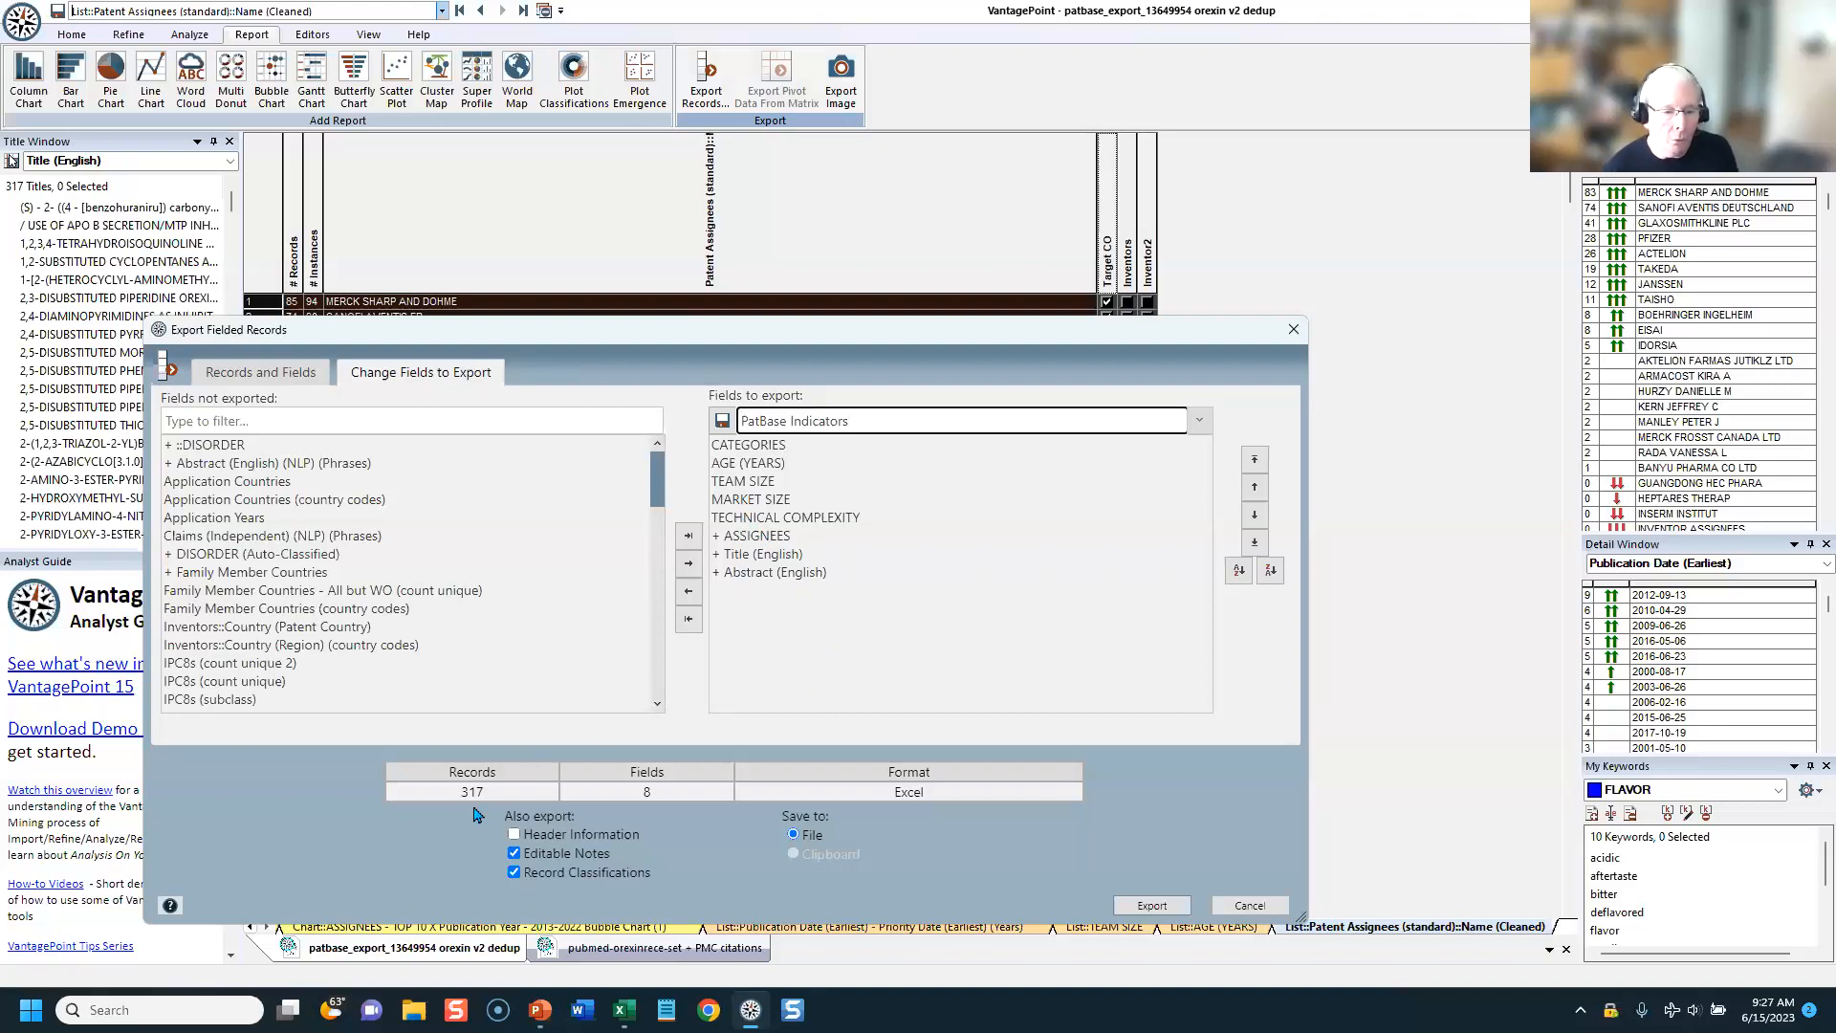
# Step: Export the records to an Excel file named Patbase Export in the Sleep > Export Talk folder
pyautogui.click(1148, 910)
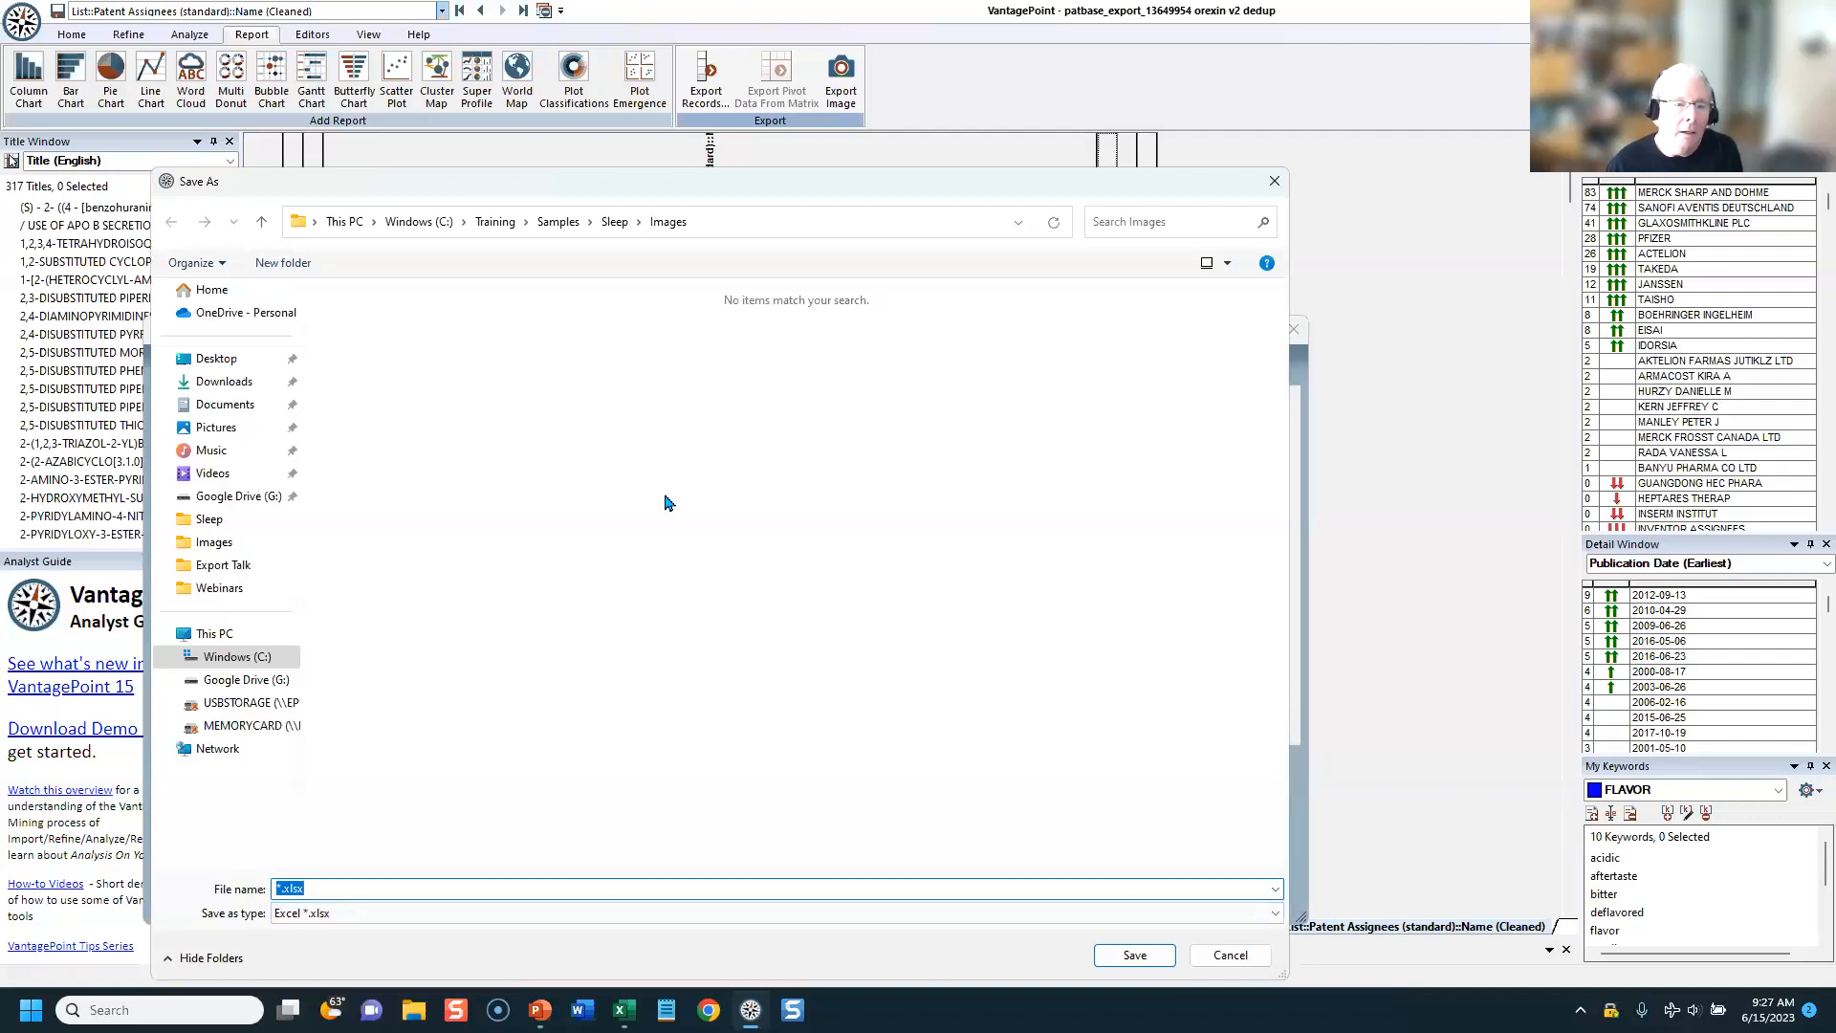
pyautogui.click(615, 221)
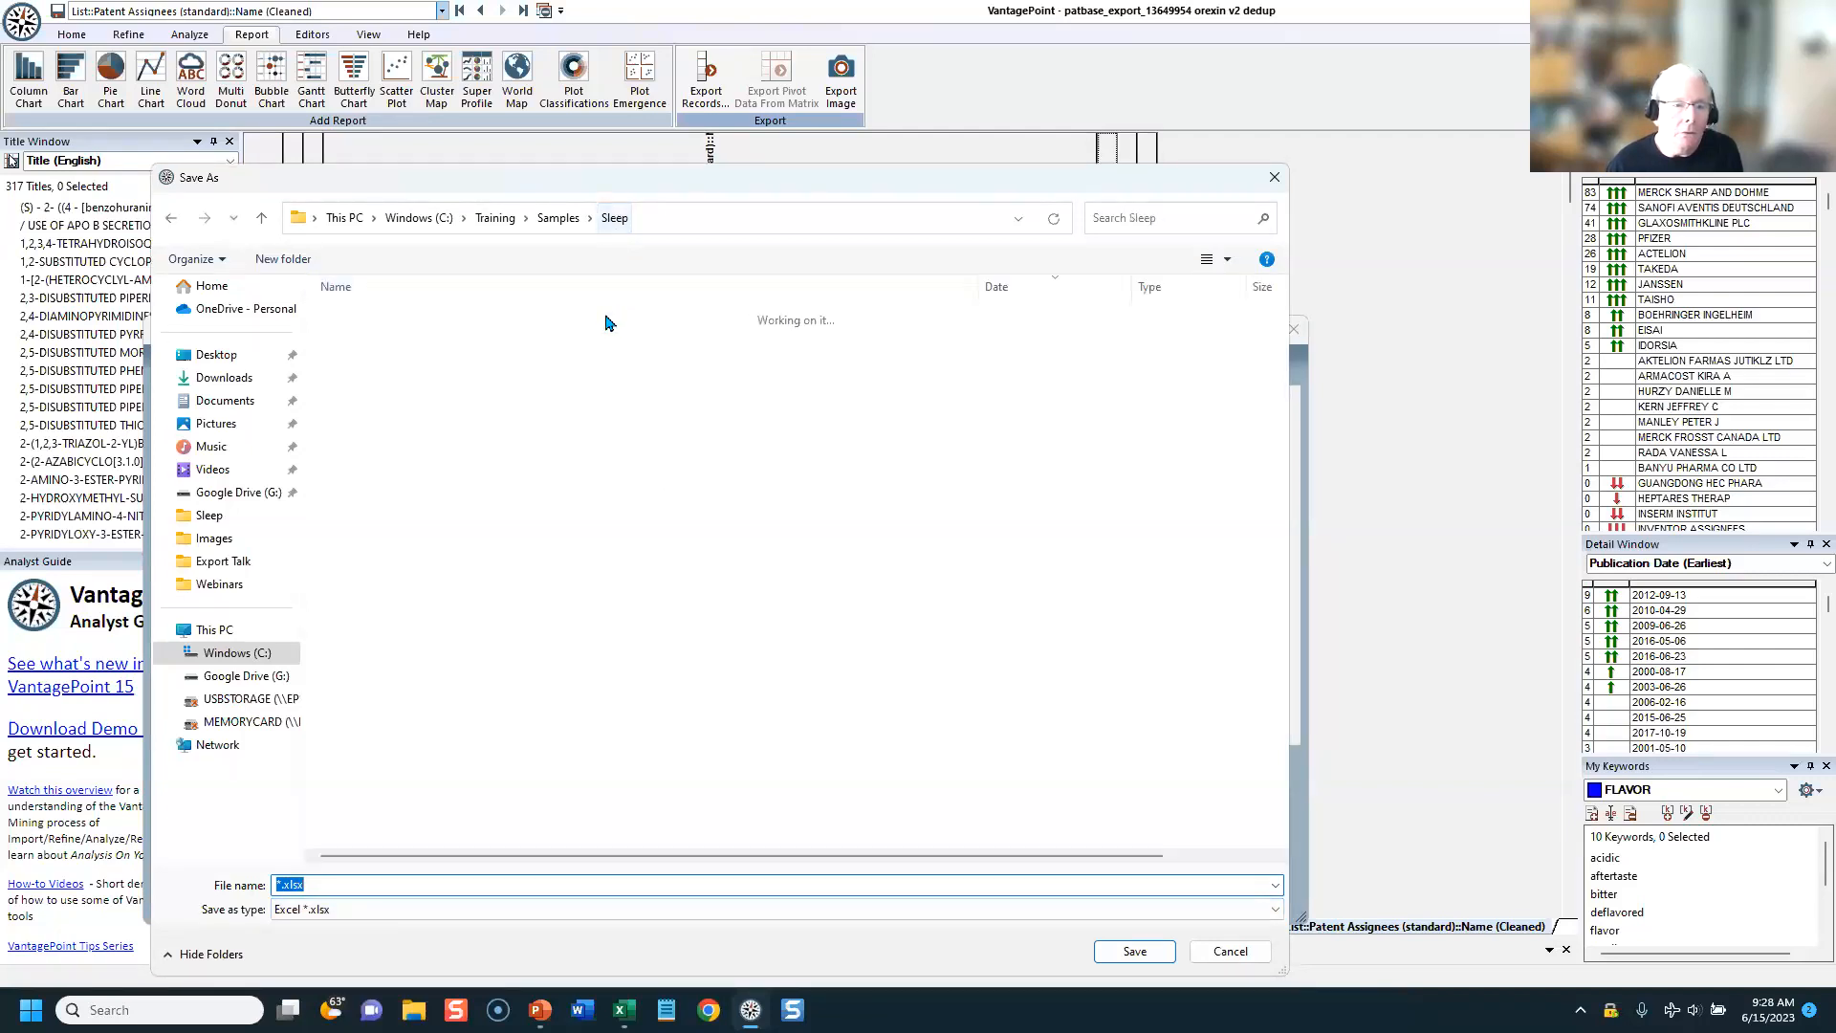
pyautogui.doubleClick(371, 321)
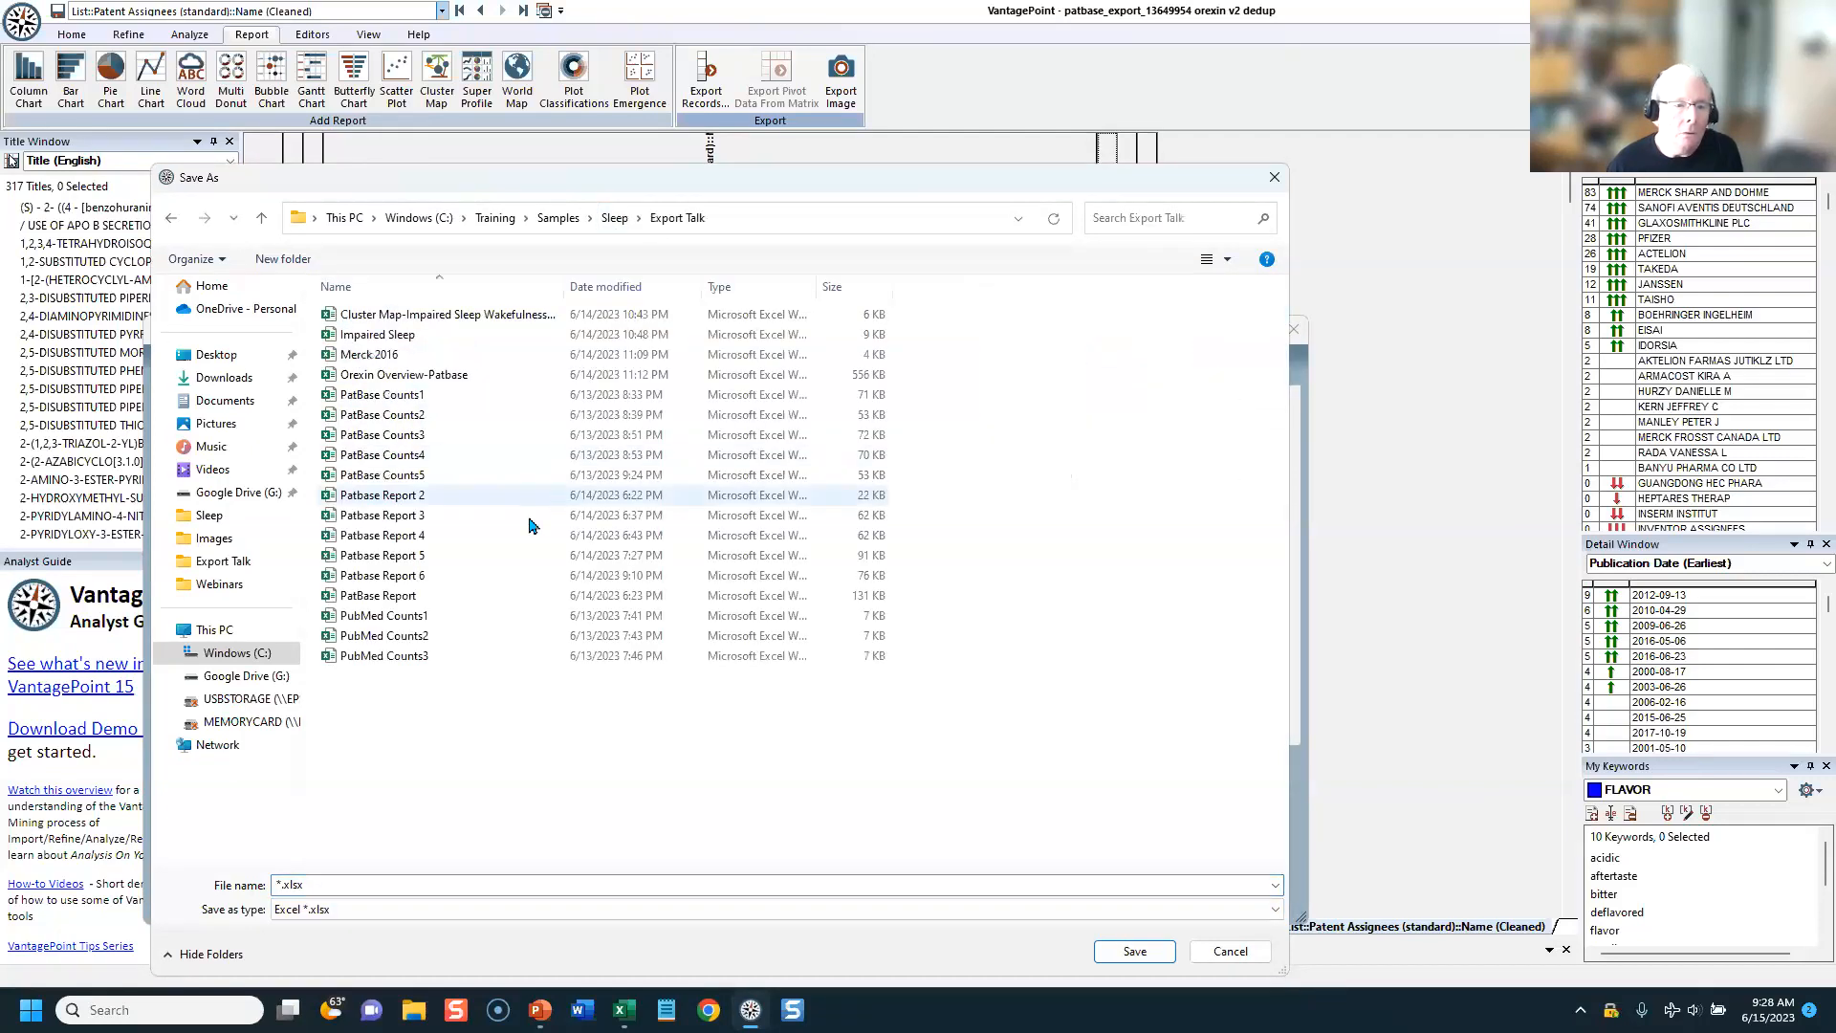
pyautogui.click(454, 883)
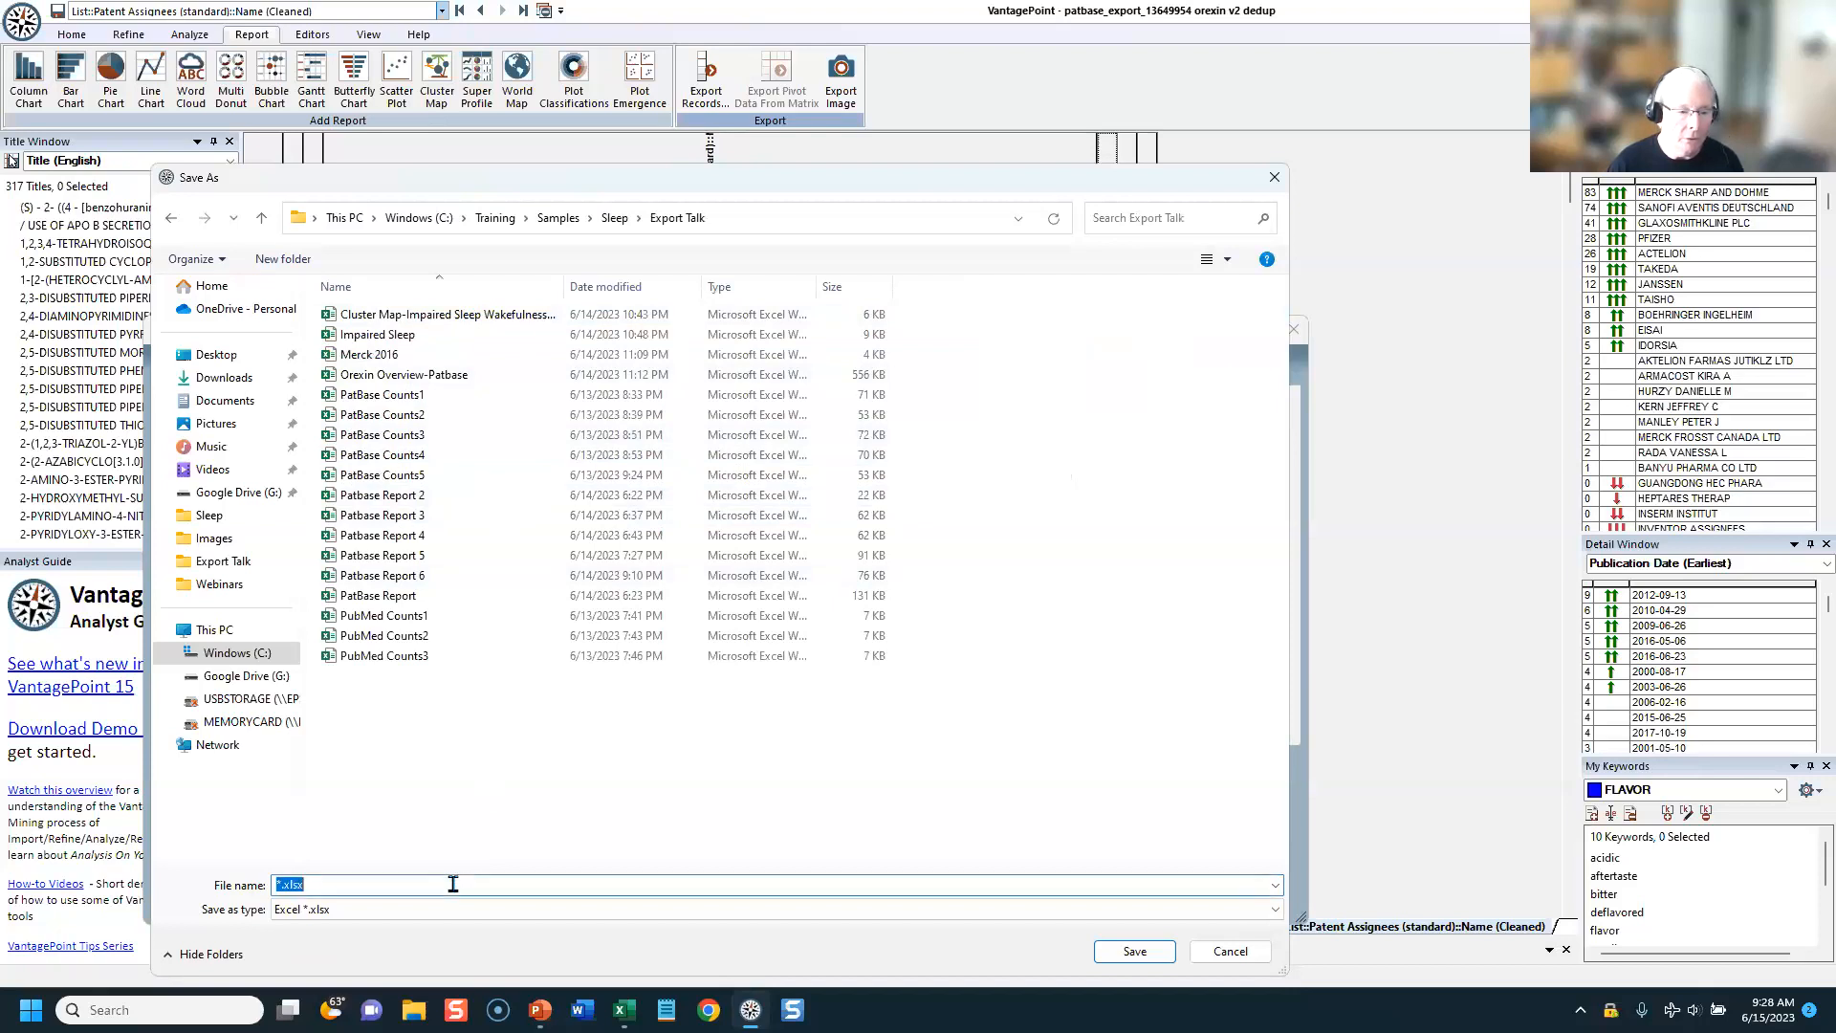
pyautogui.write('p')
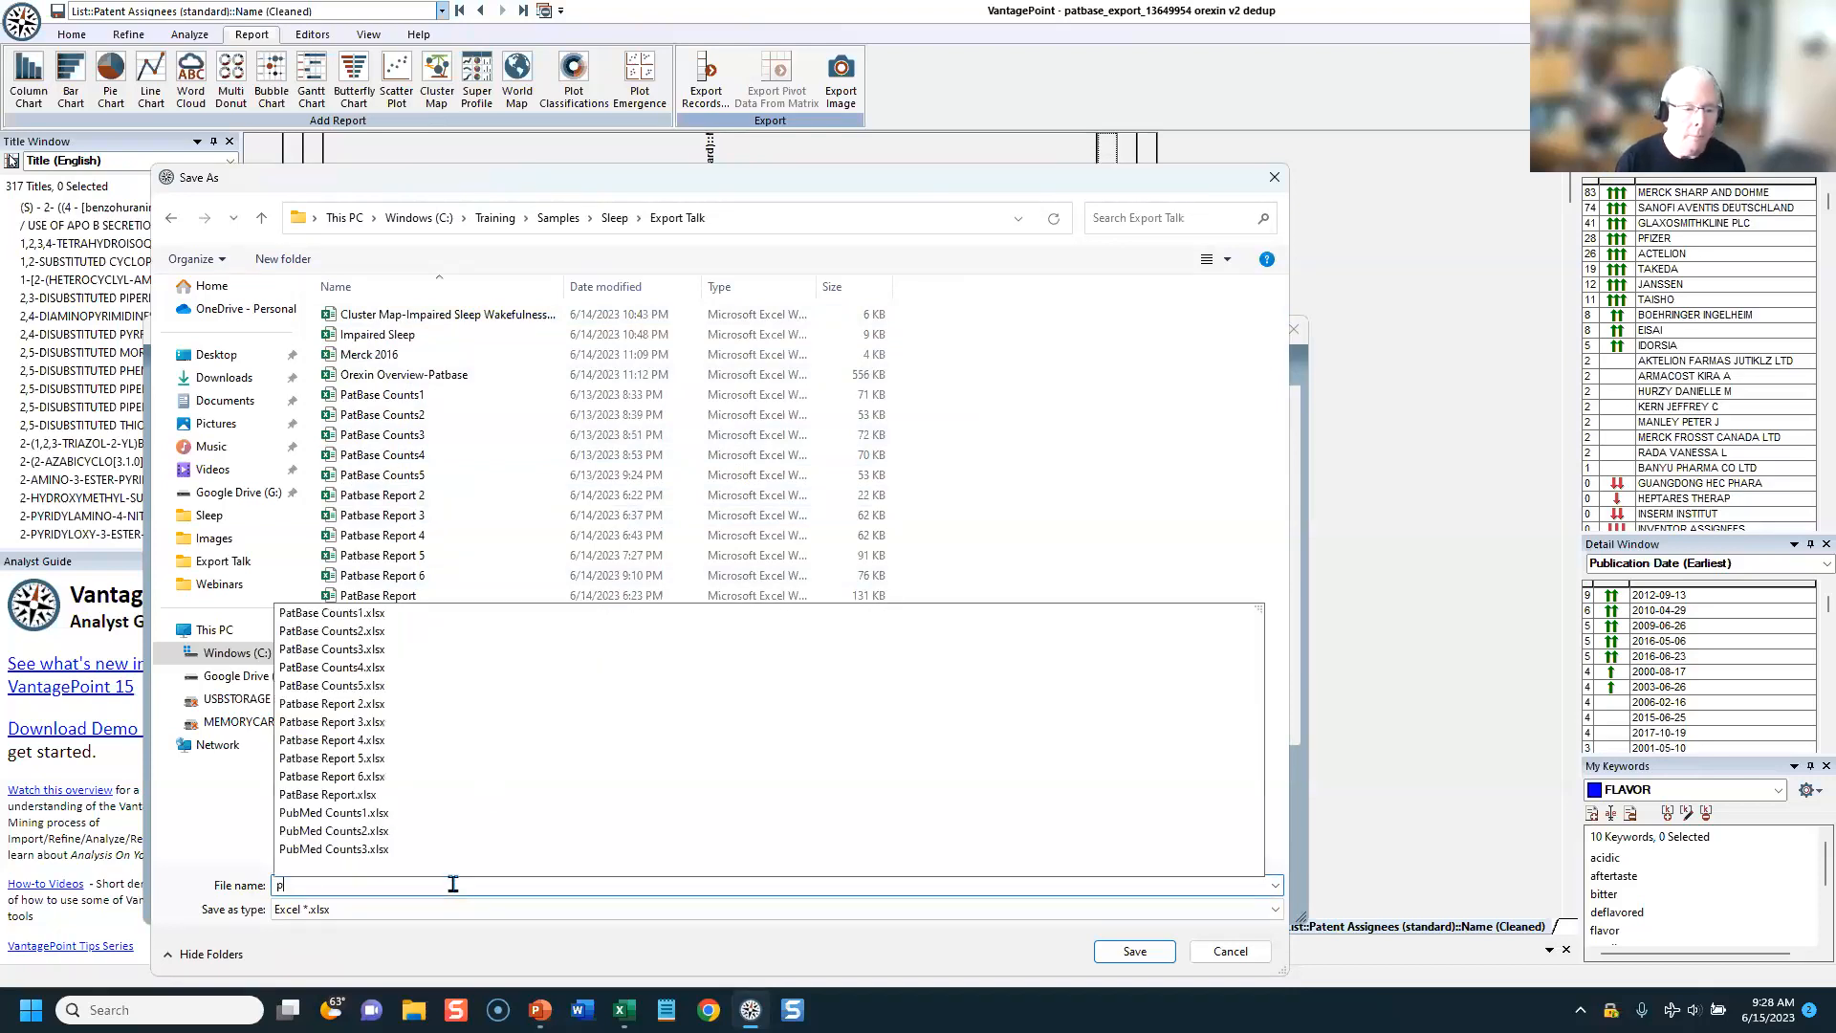
pyautogui.write('atba')
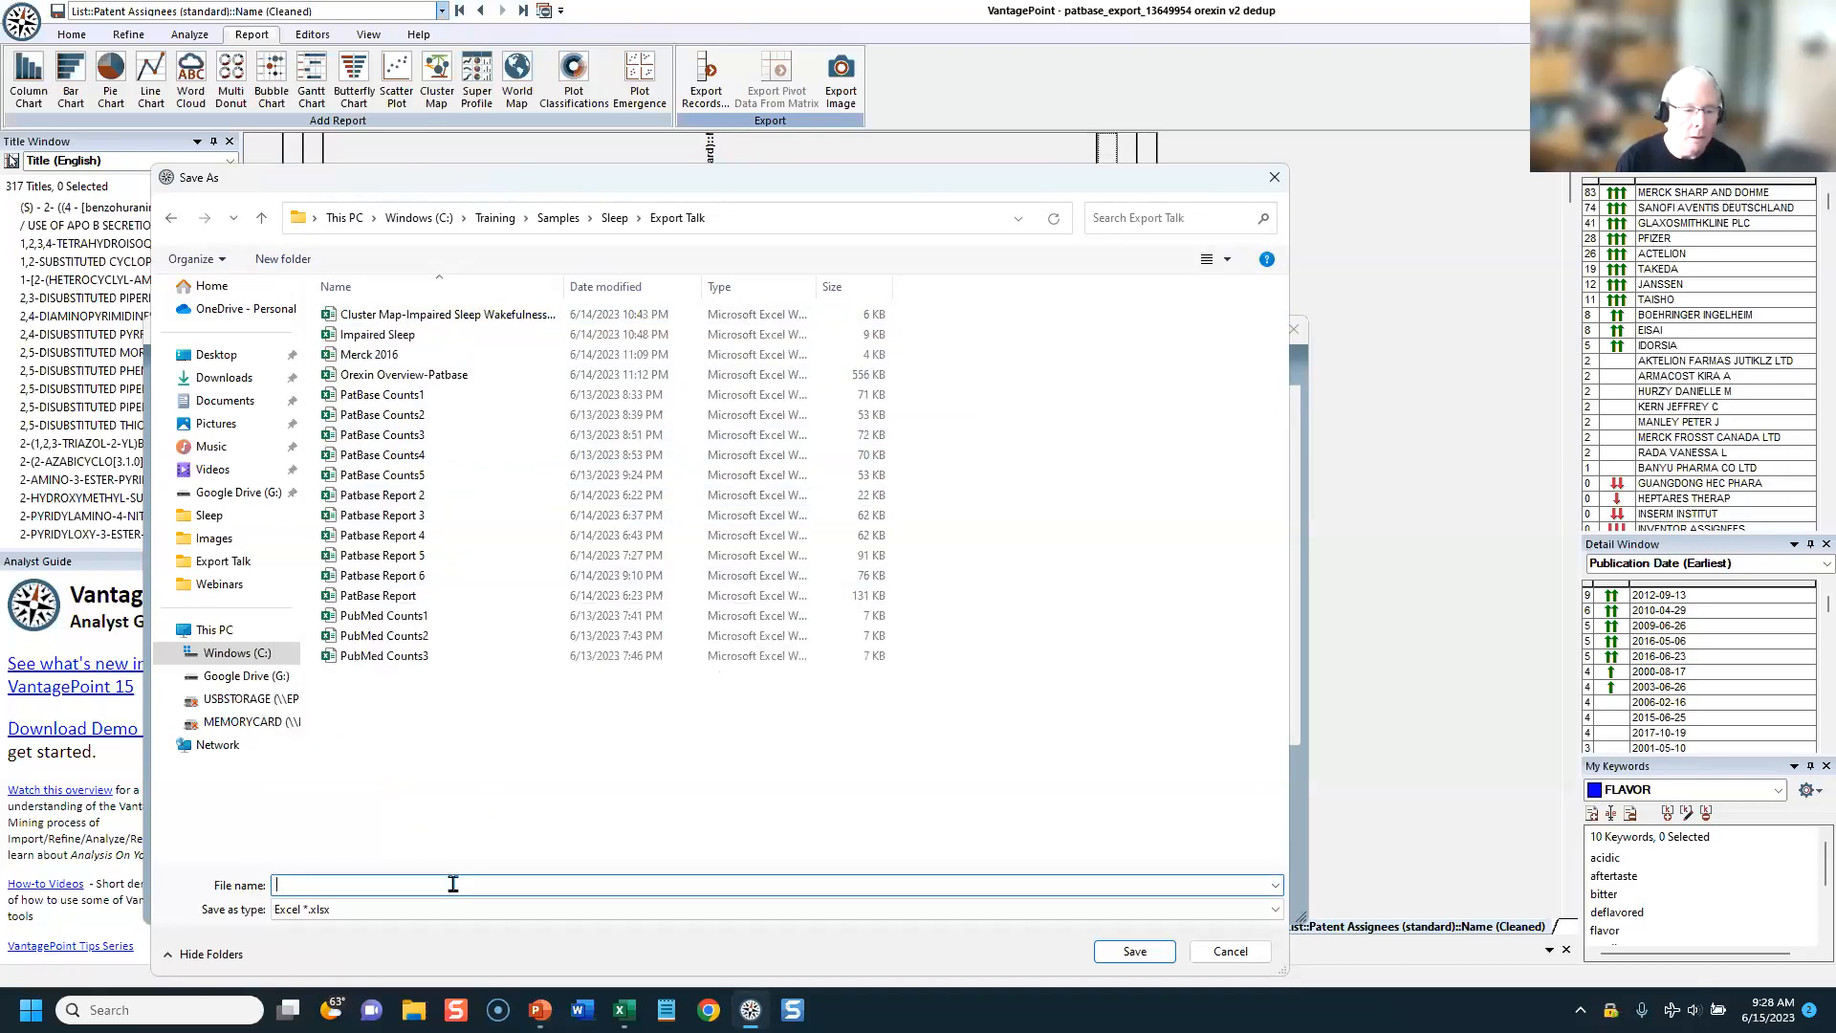
pyautogui.write('se Export')
pyautogui.press('Return')
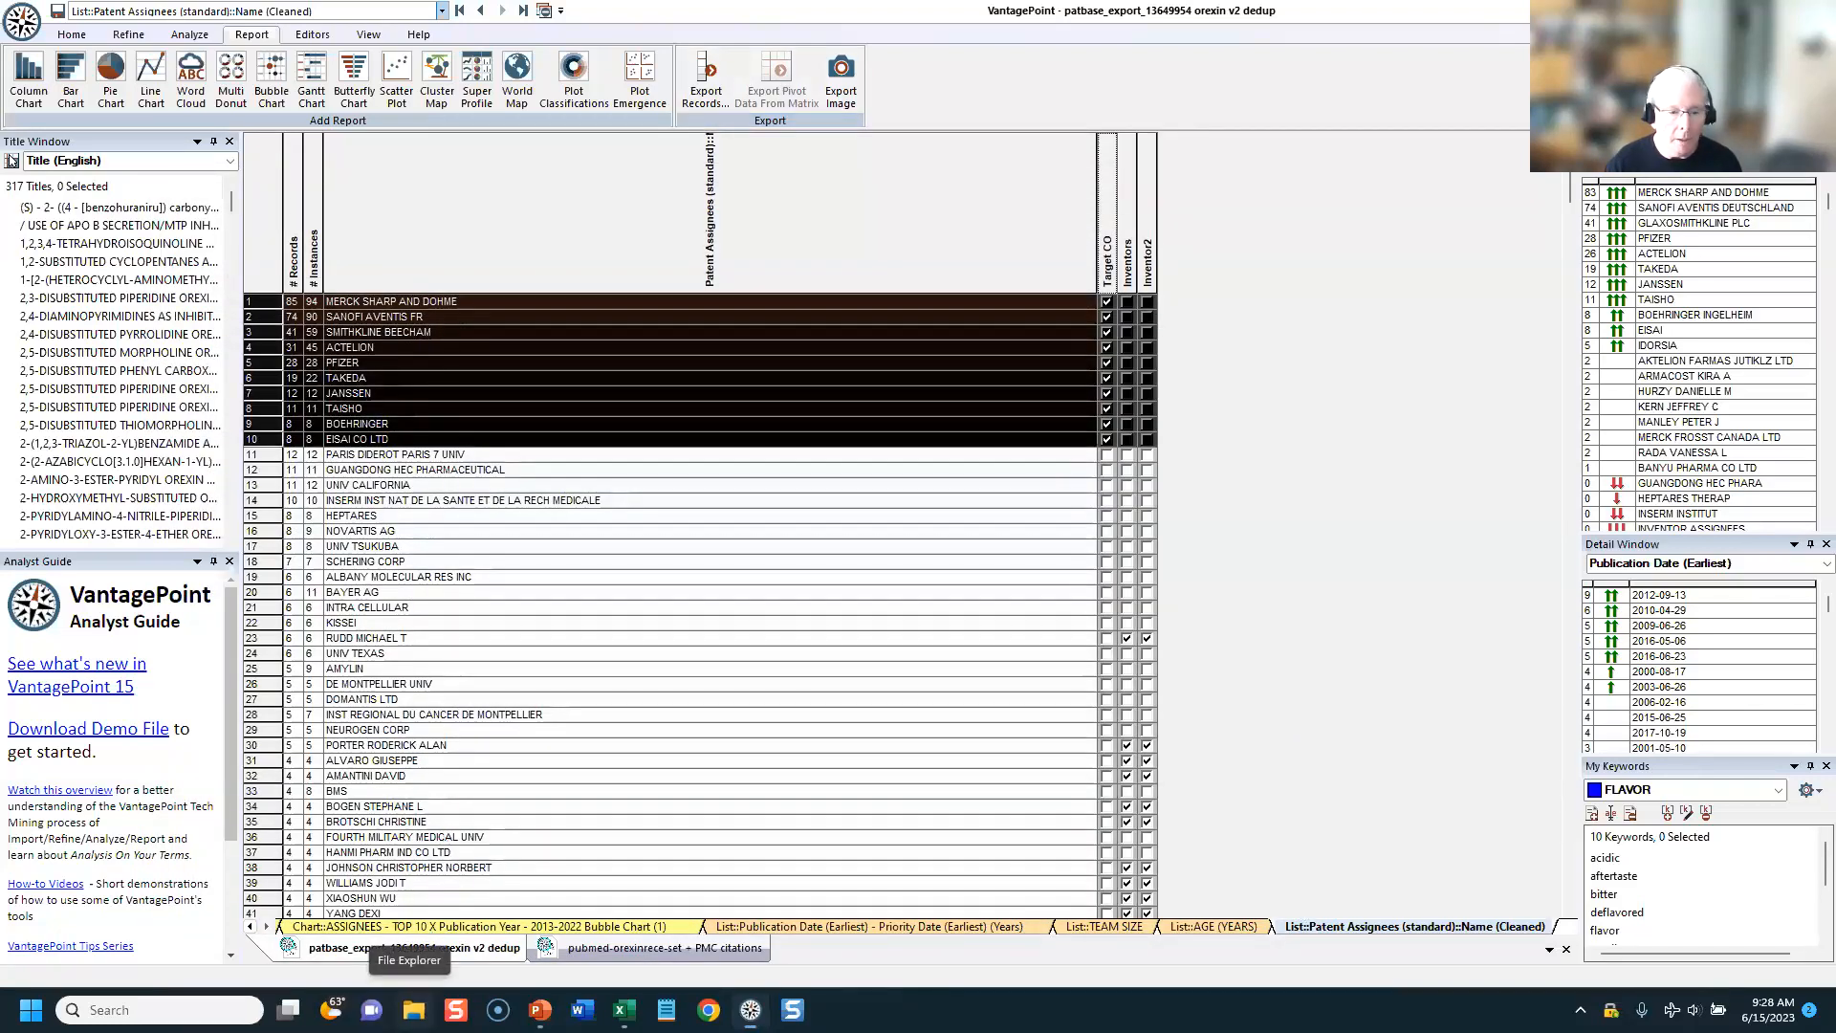
# Step: Switch to File Explorer, sort the Sleep > Export Talk folder by date modified, and open the Patbase Export workbook
pyautogui.click(414, 1010)
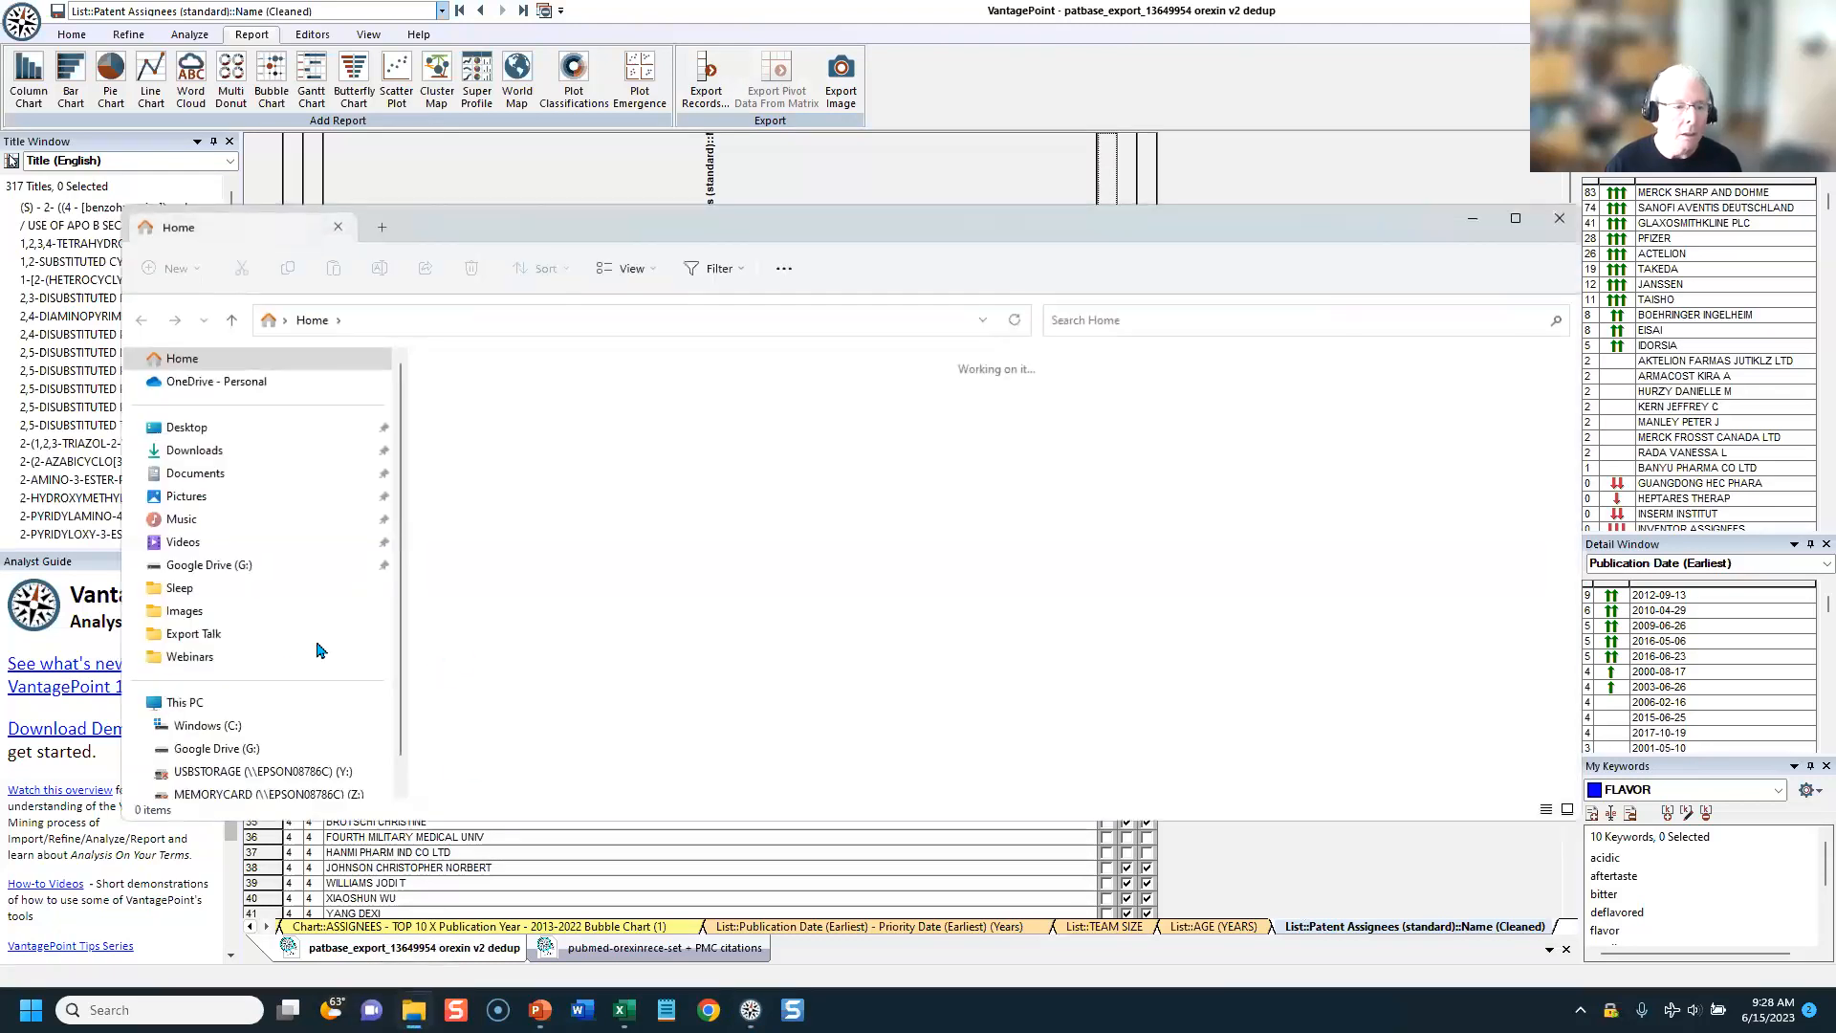
pyautogui.click(188, 594)
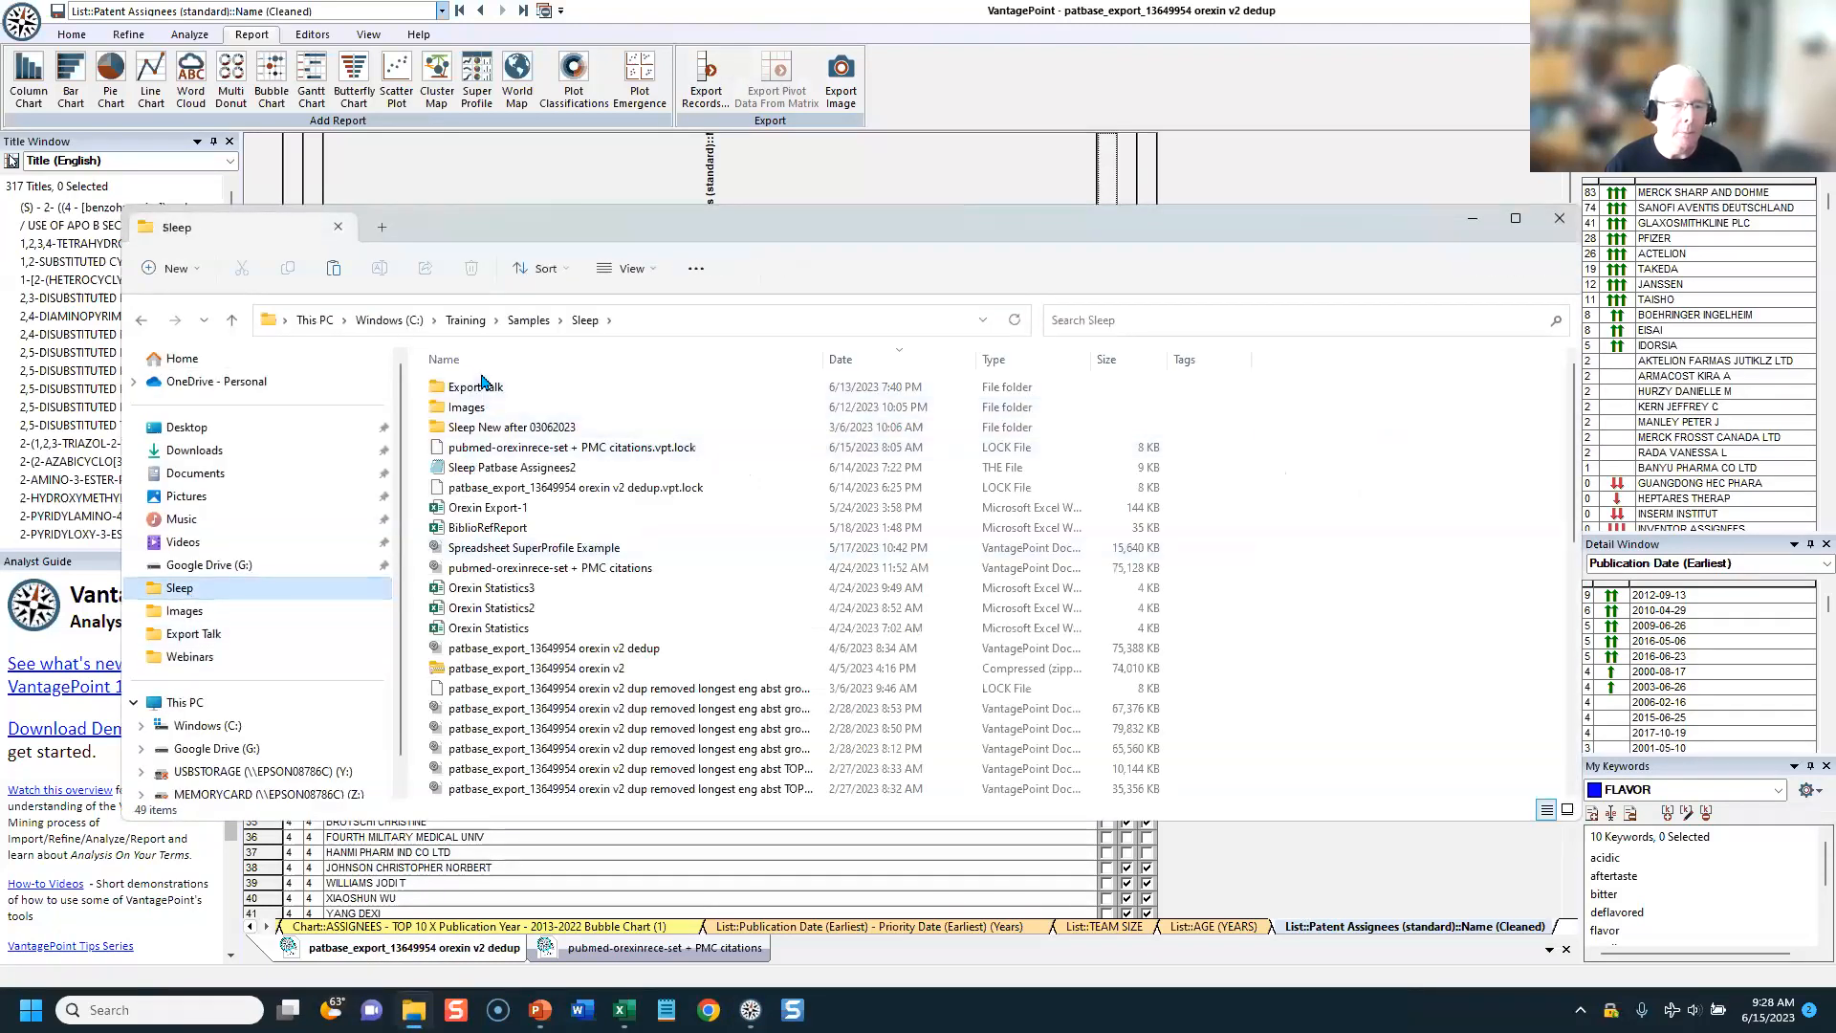
pyautogui.click(483, 388)
pyautogui.doubleClick(486, 394)
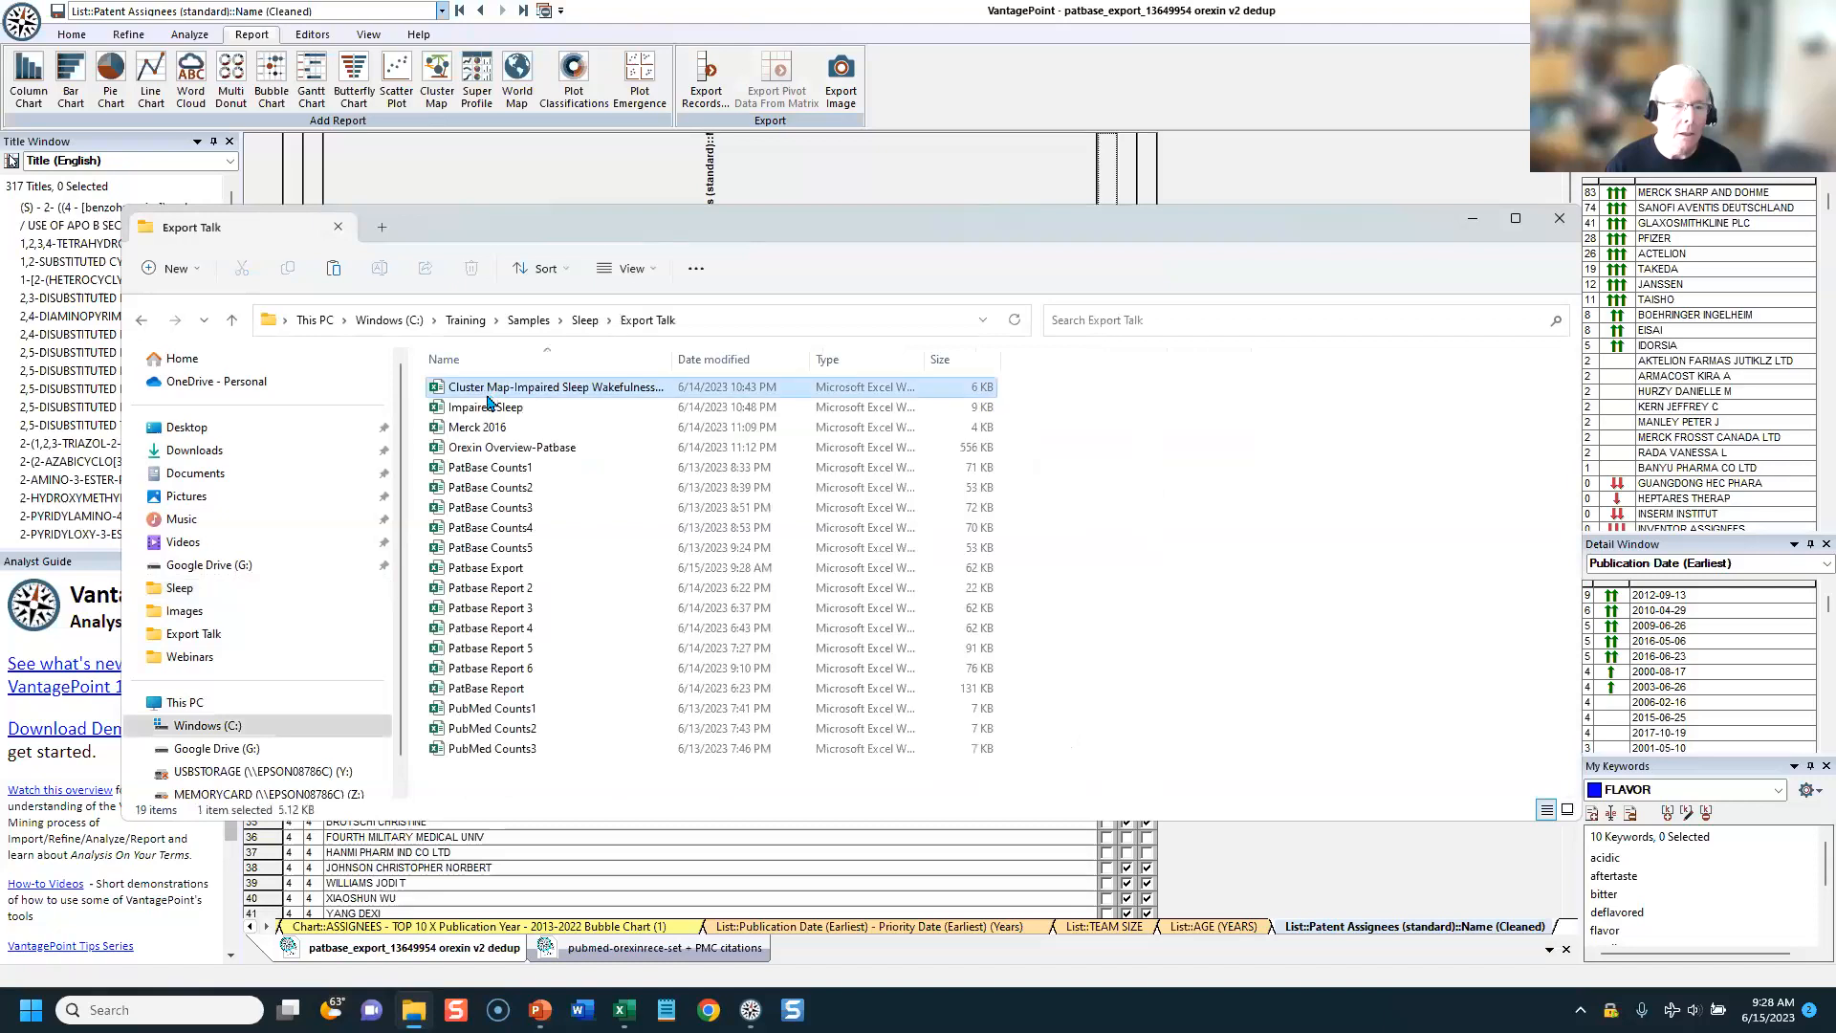
pyautogui.click(719, 359)
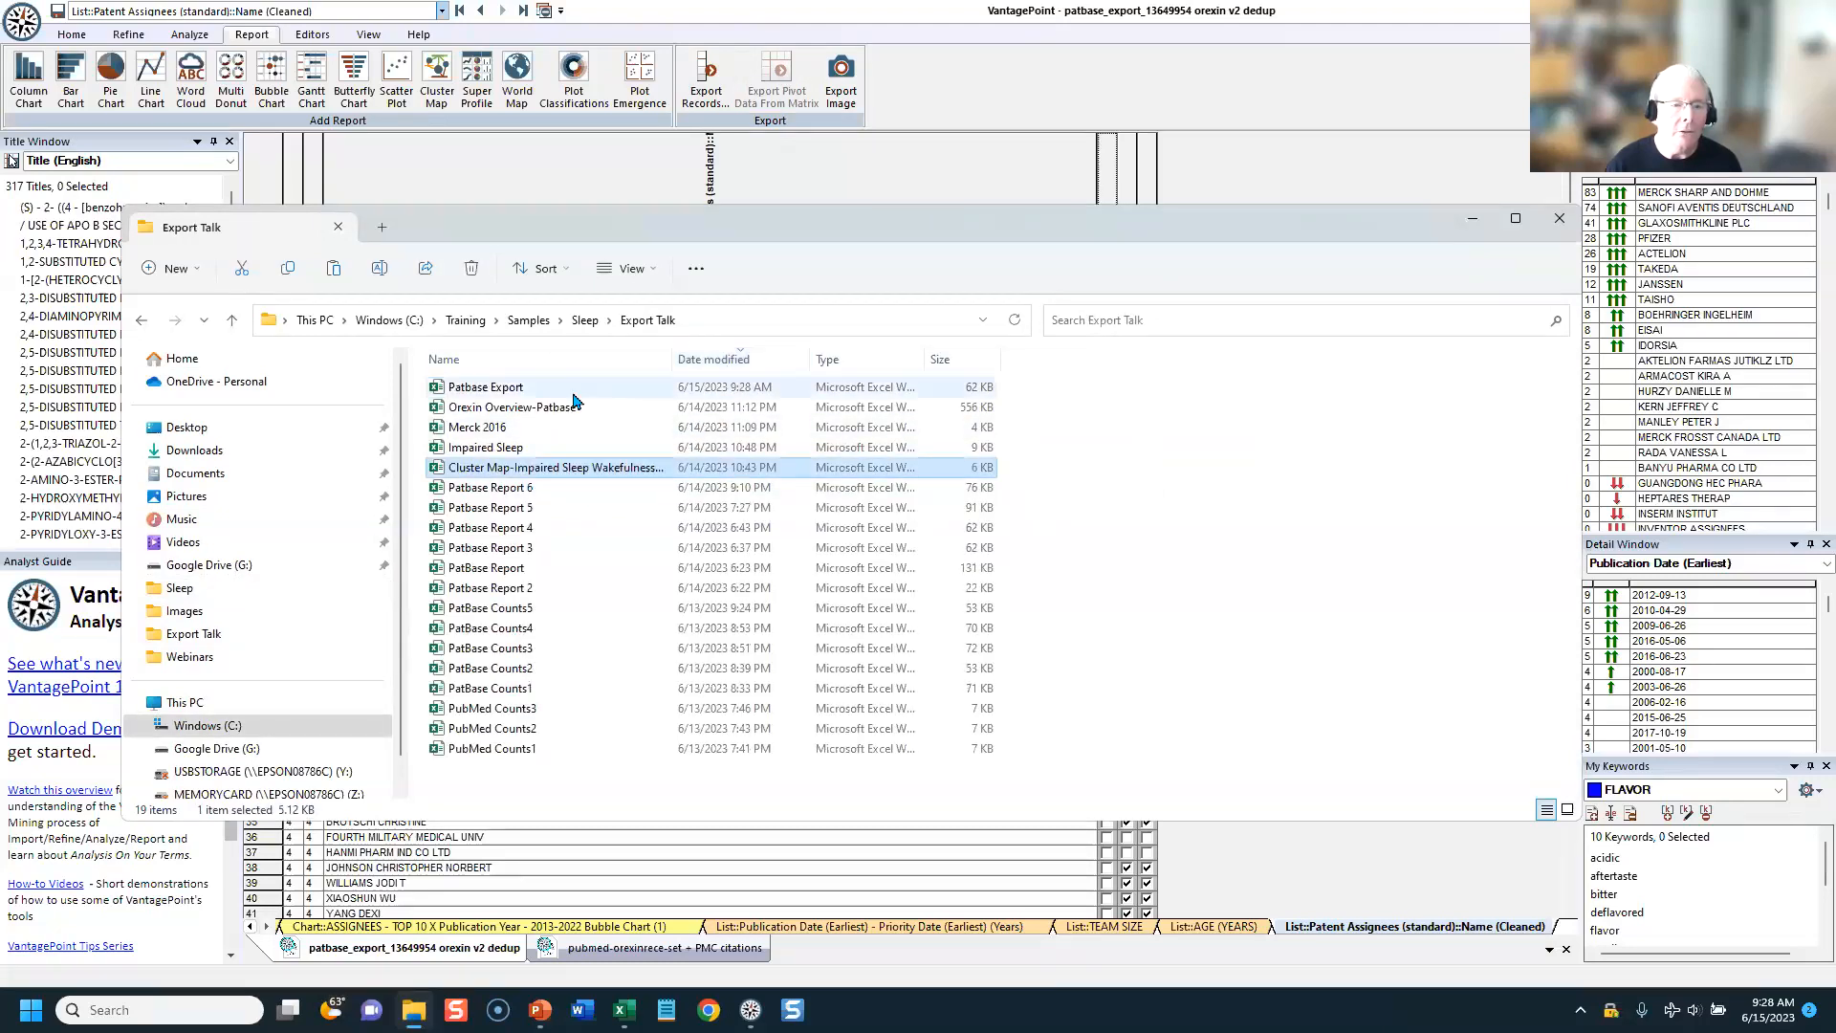
pyautogui.click(498, 386)
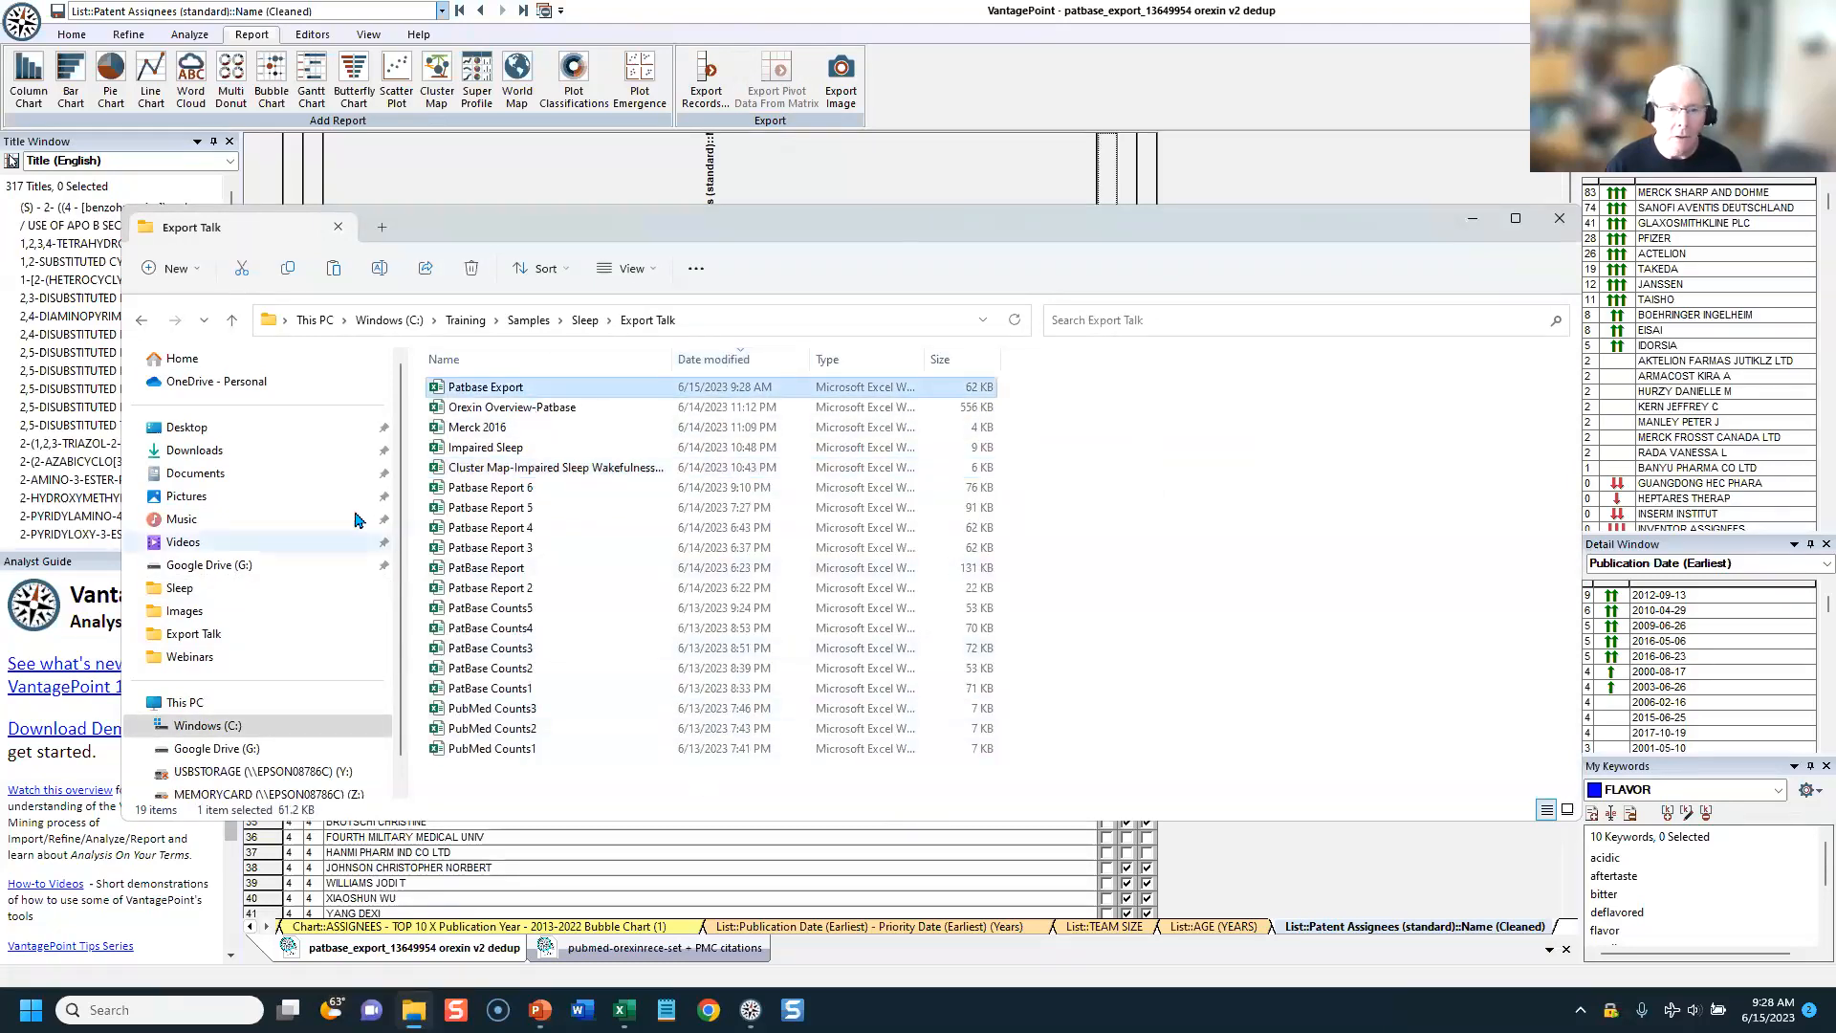
pyautogui.doubleClick(472, 400)
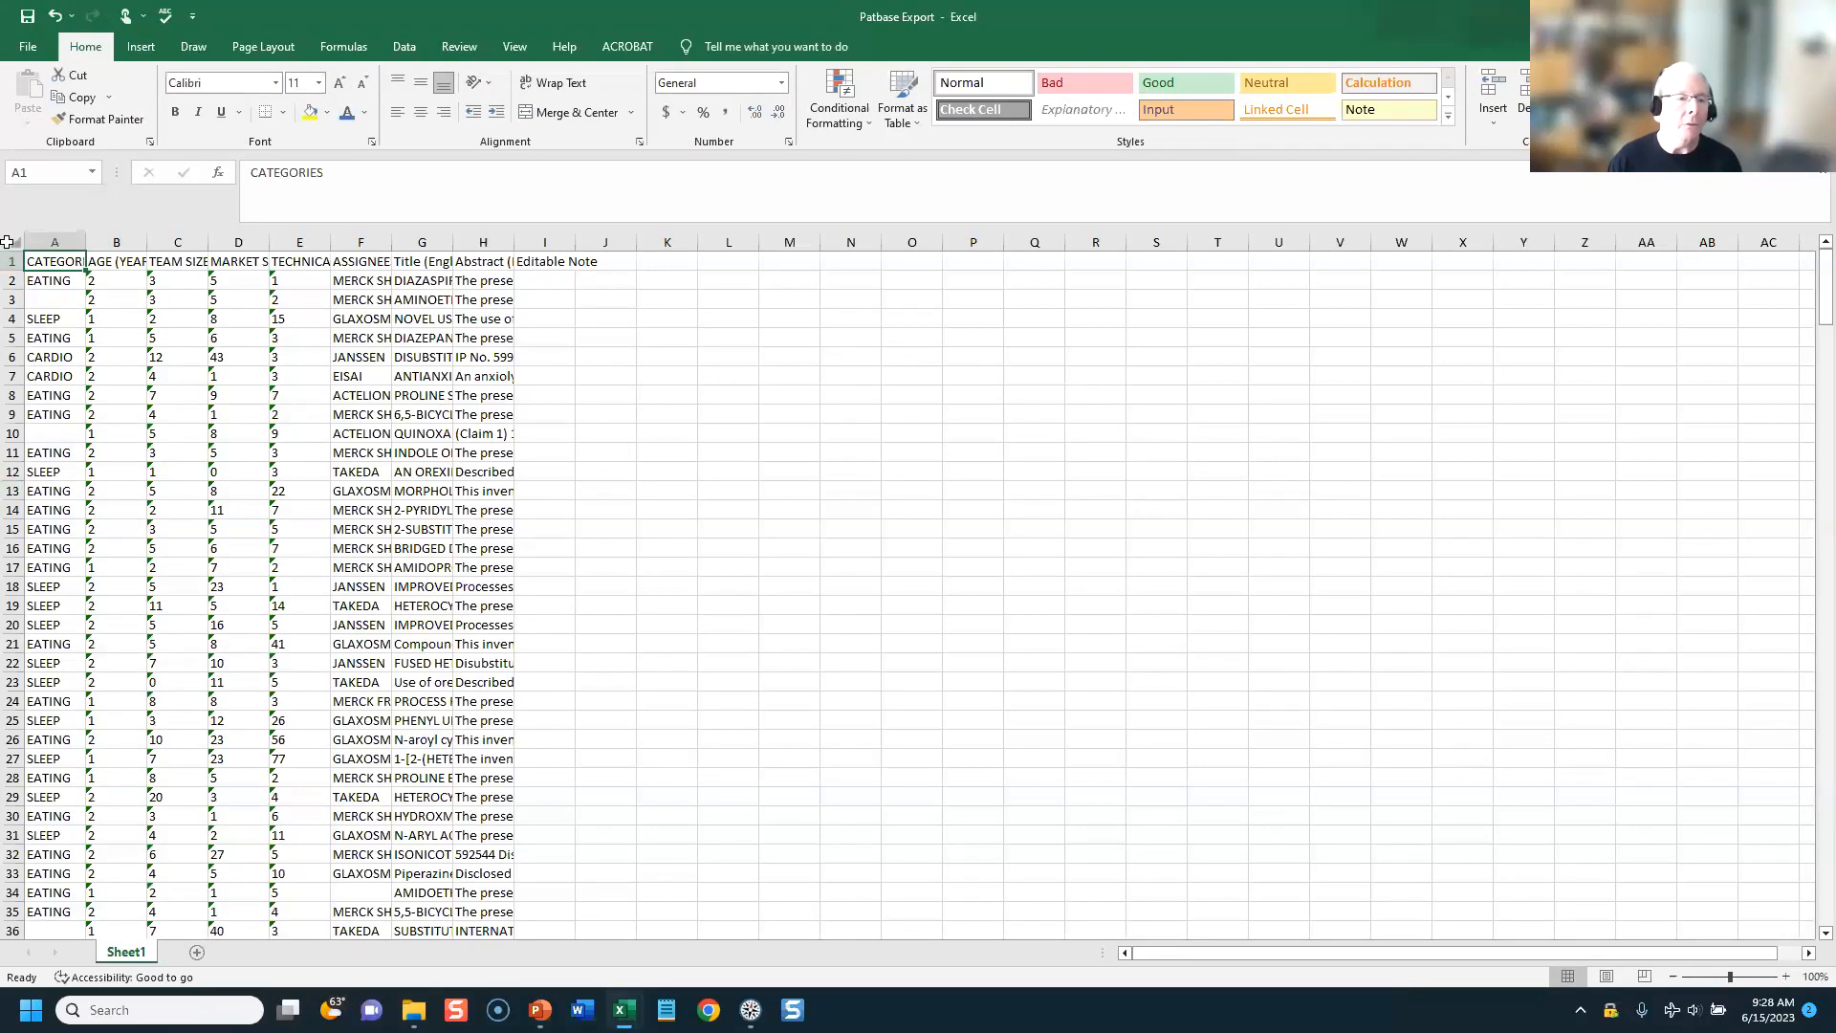
# Step: Autofit all column widths in the sheet and add filters to the header row
pyautogui.click(19, 249)
pyautogui.doubleClick(86, 243)
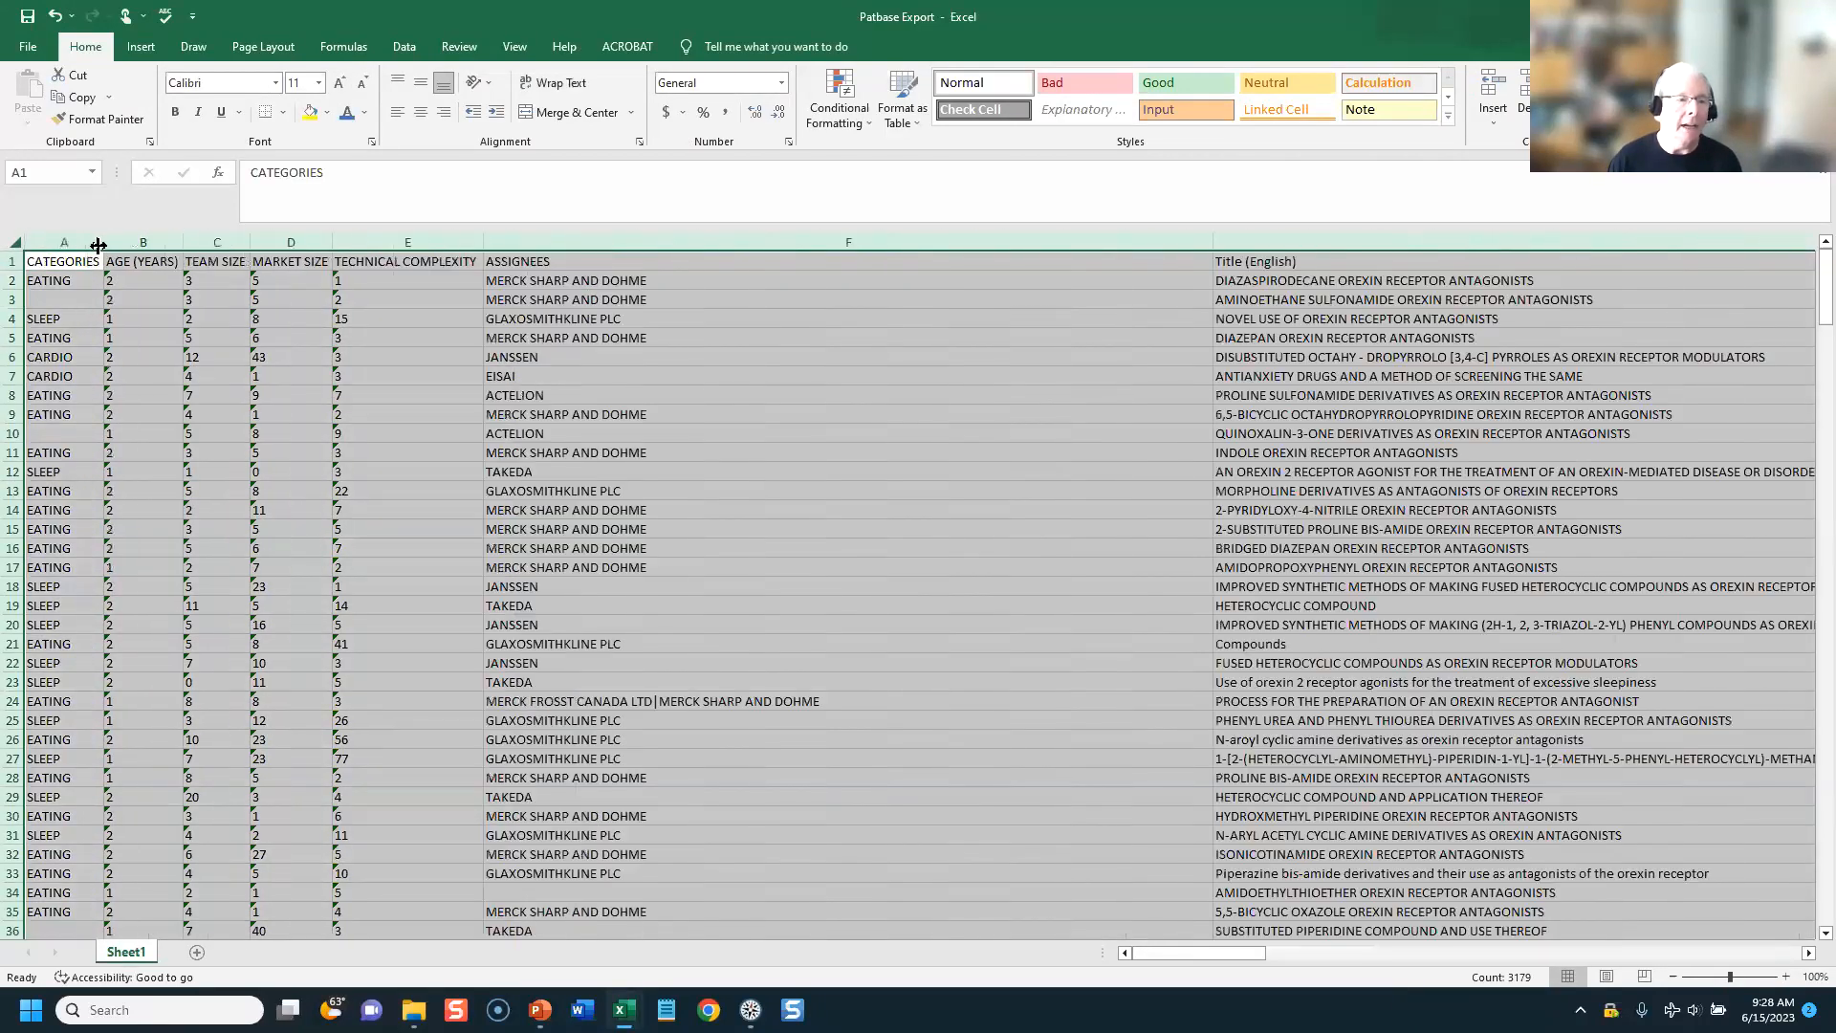
pyautogui.click(11, 260)
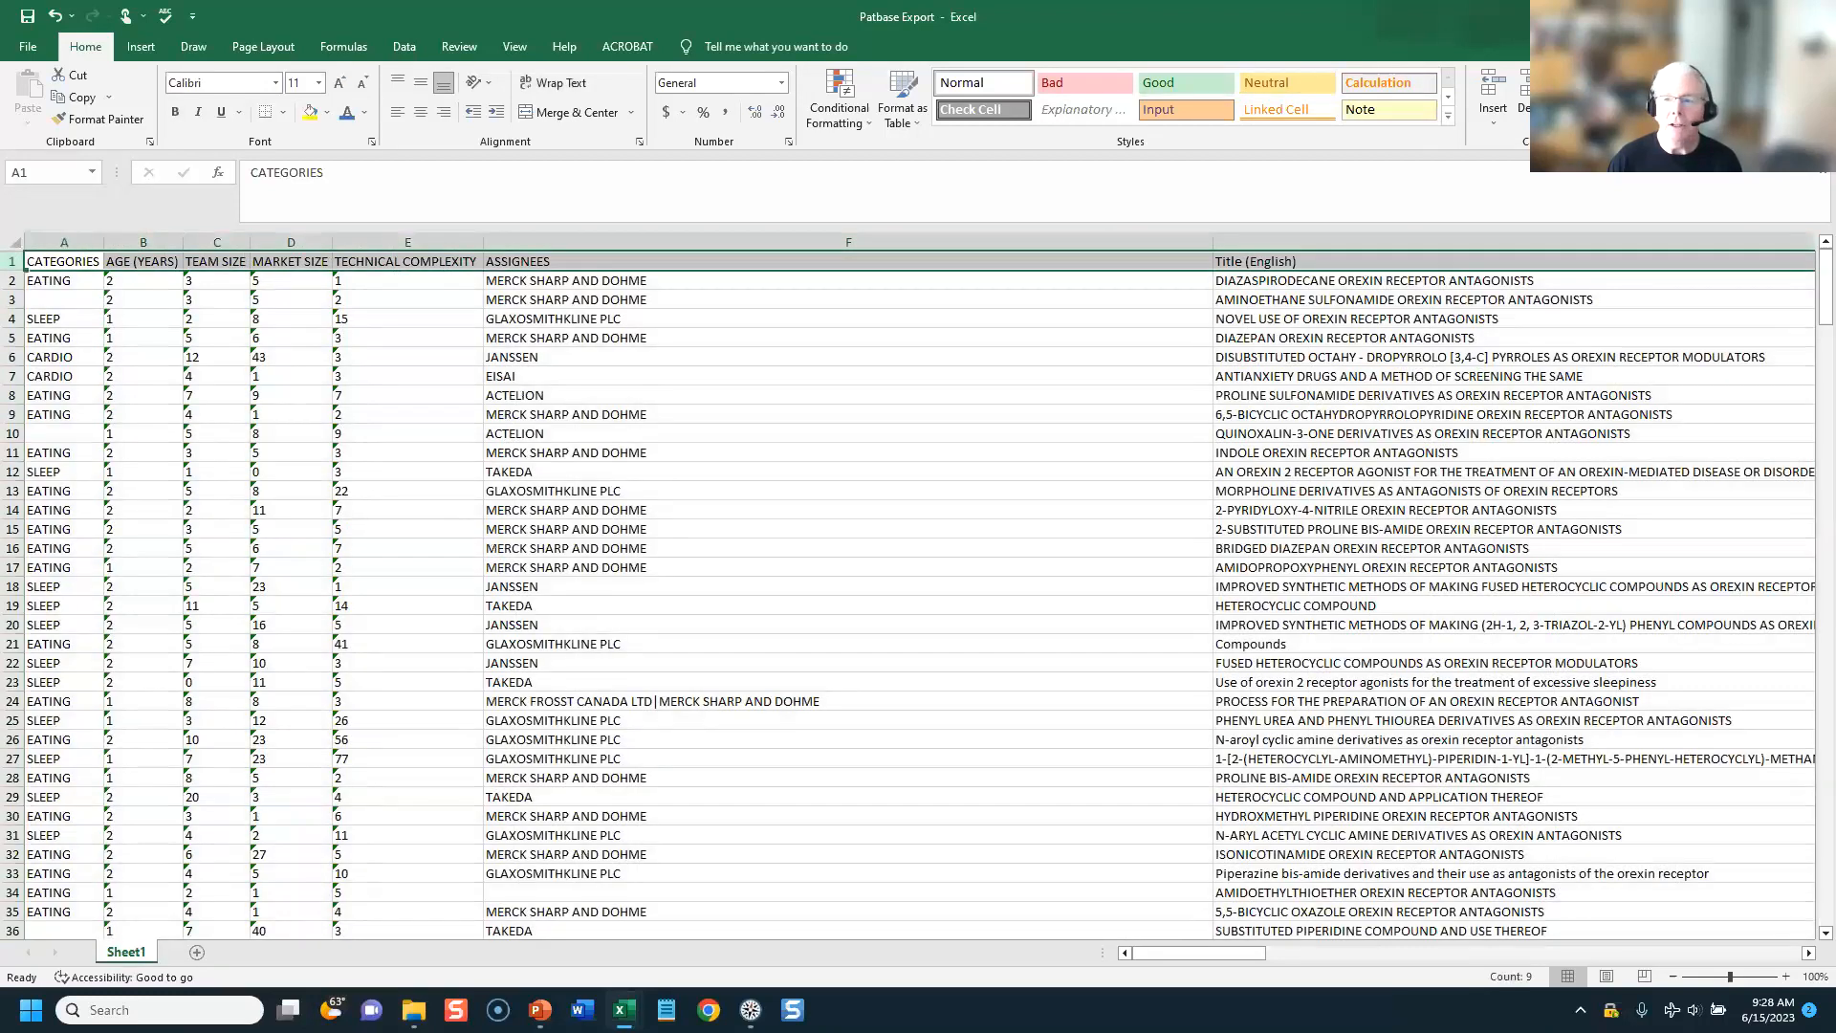
pyautogui.click(1729, 110)
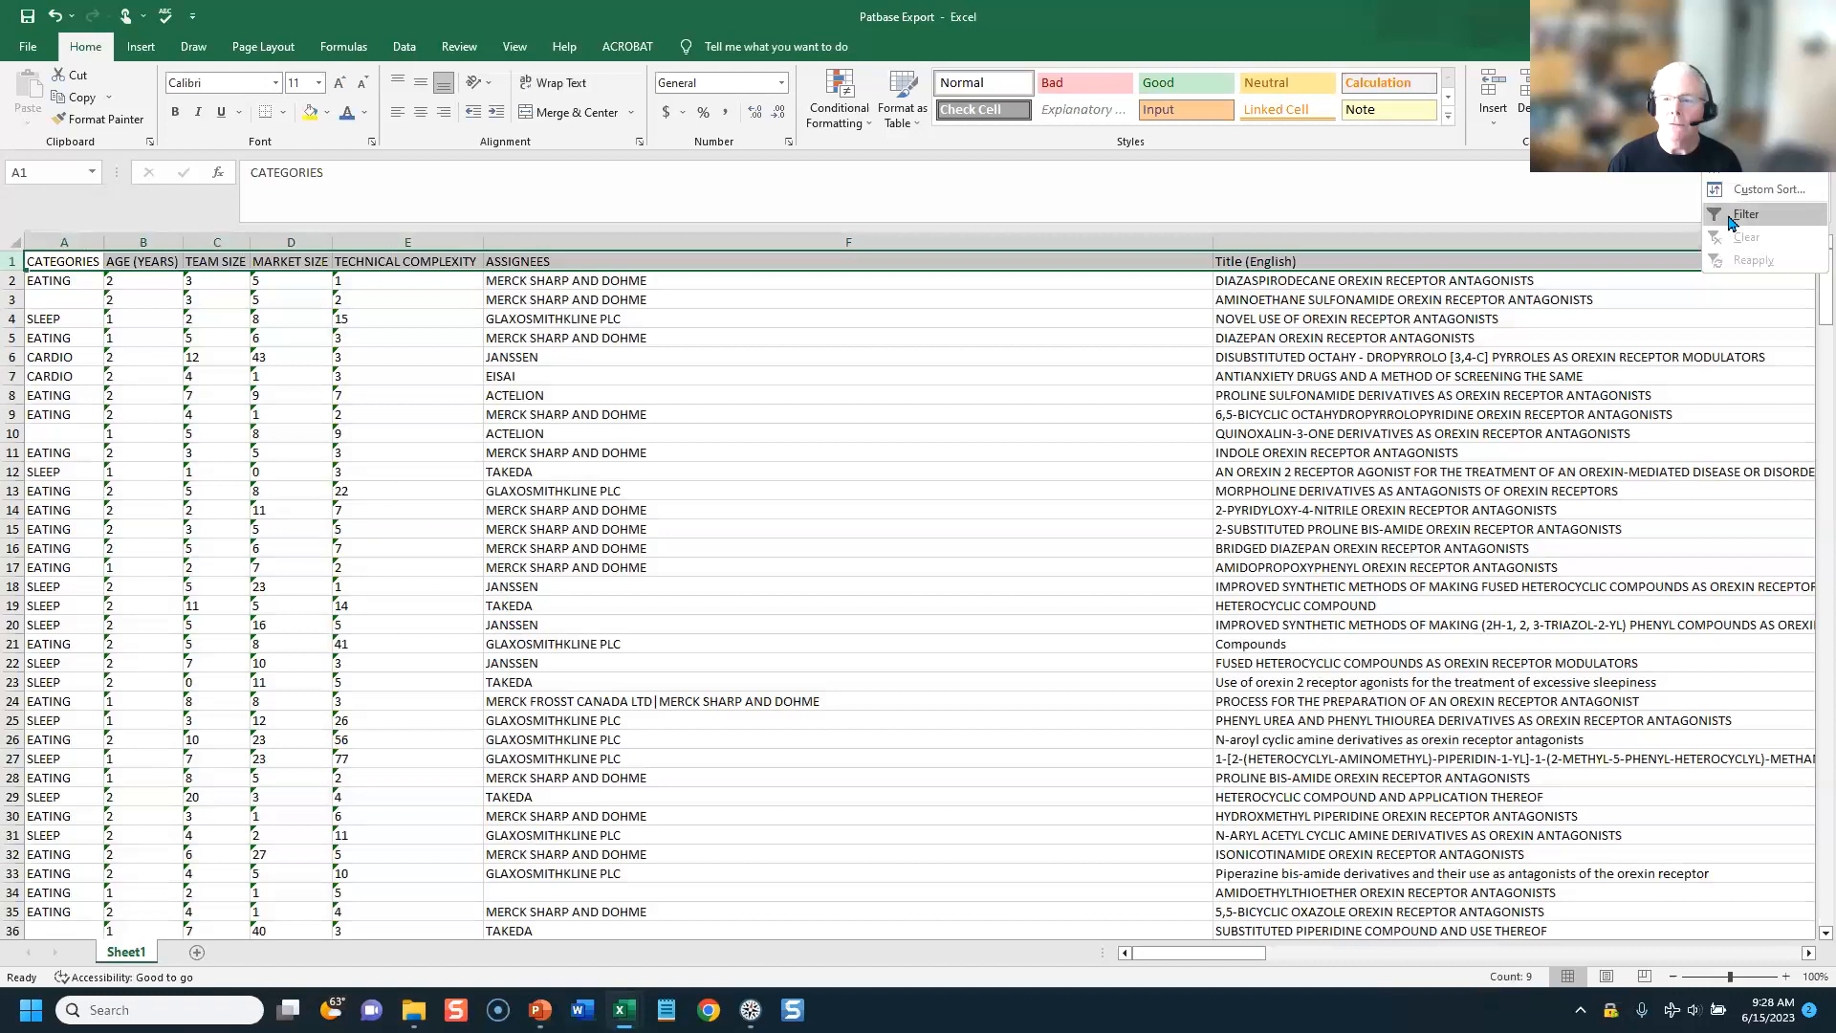
pyautogui.click(1732, 220)
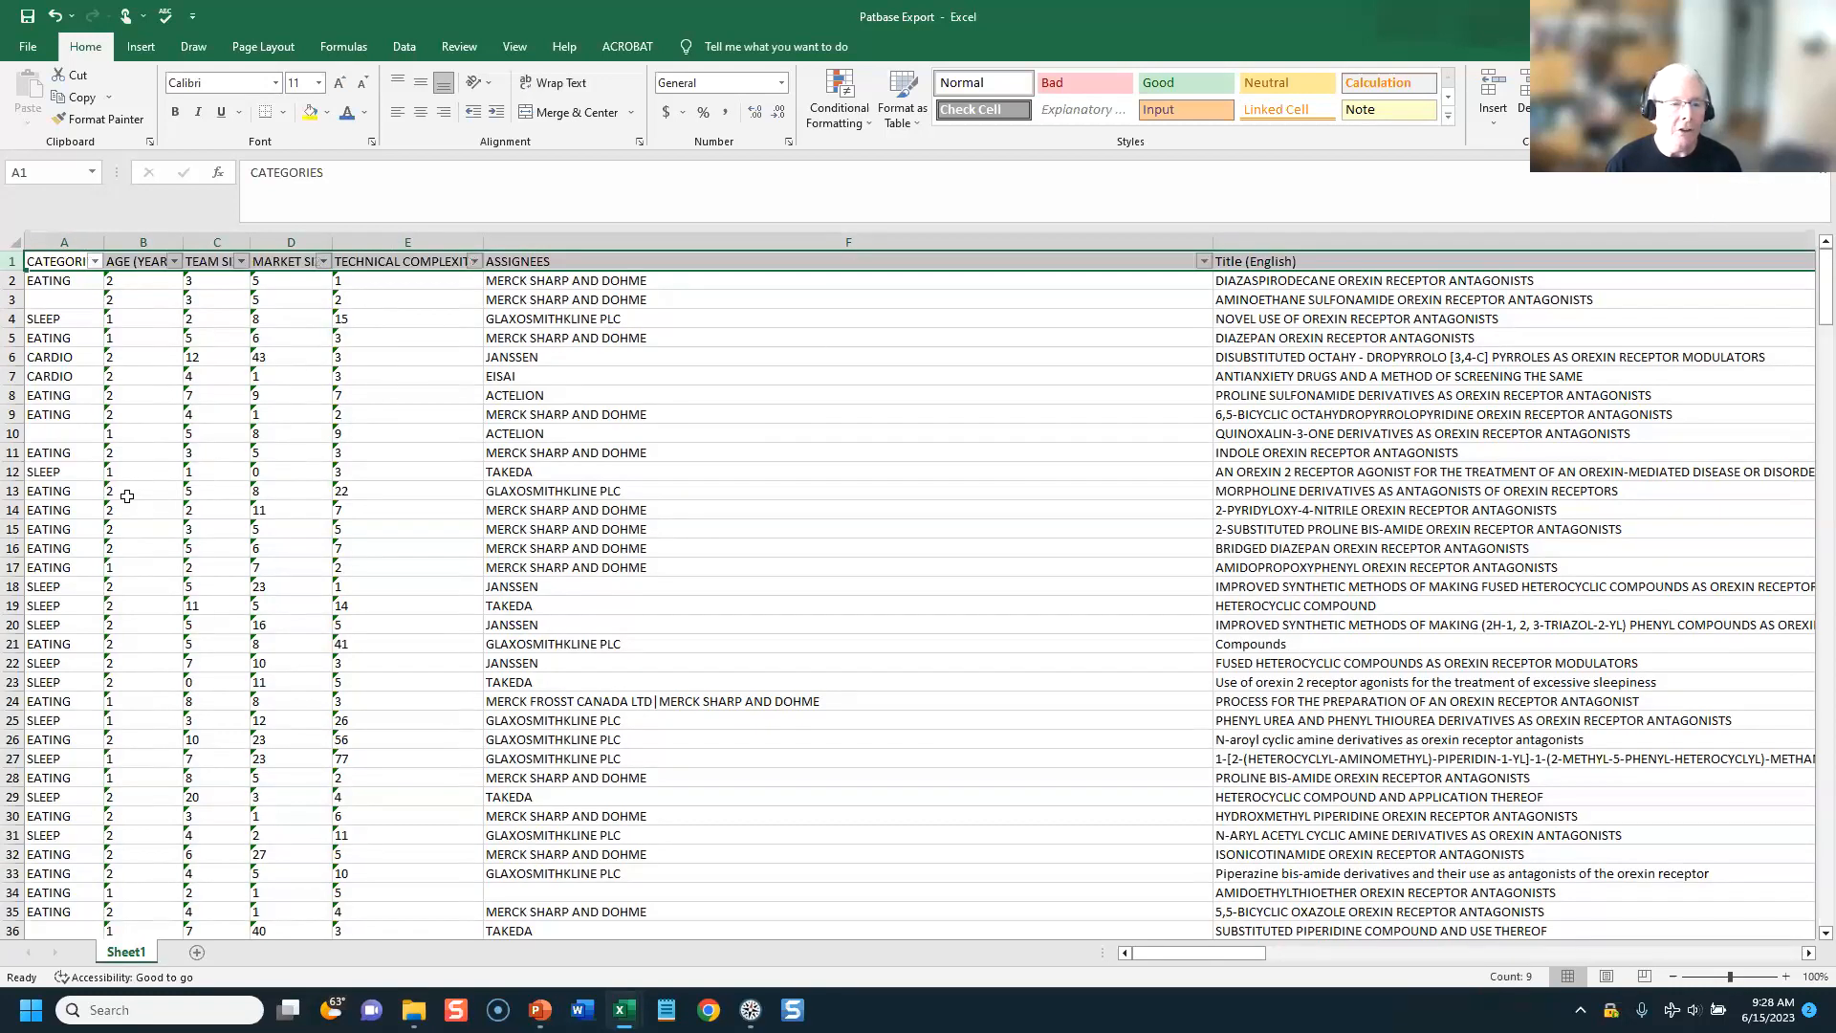
# Step: Change the header row's font colour to blue and deselect the row
pyautogui.click(360, 111)
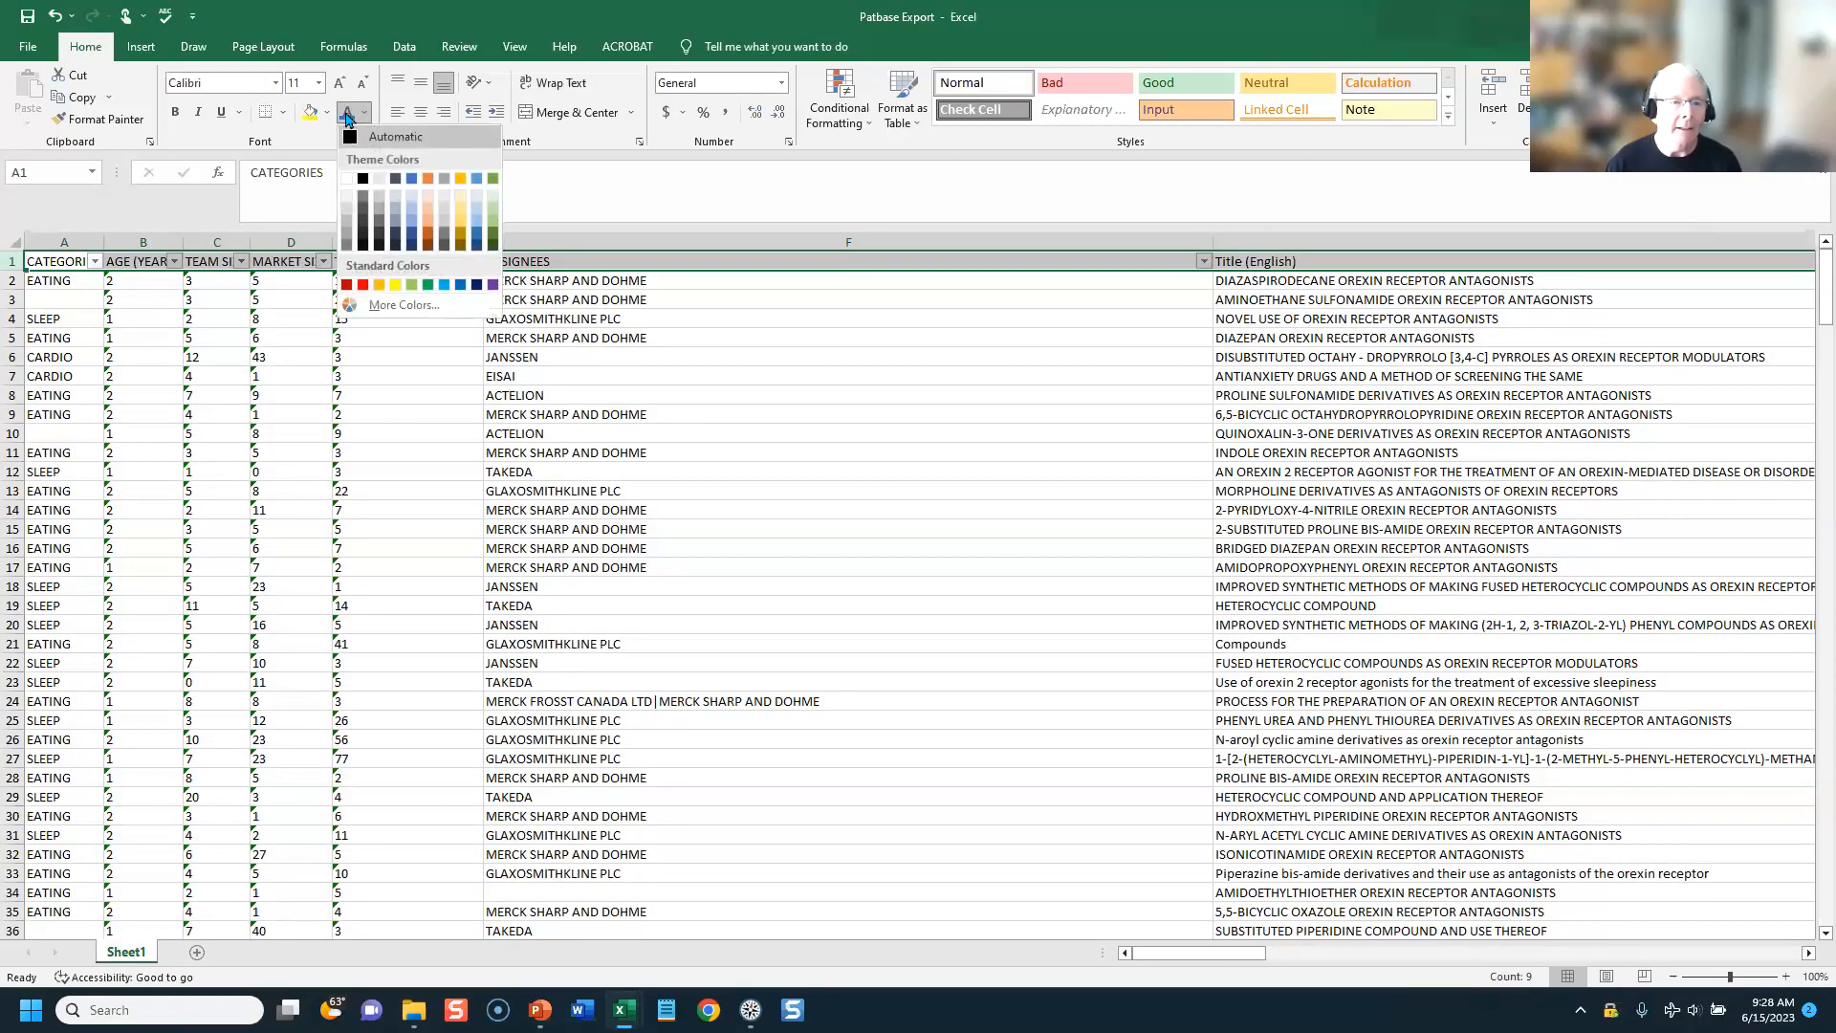
pyautogui.click(411, 195)
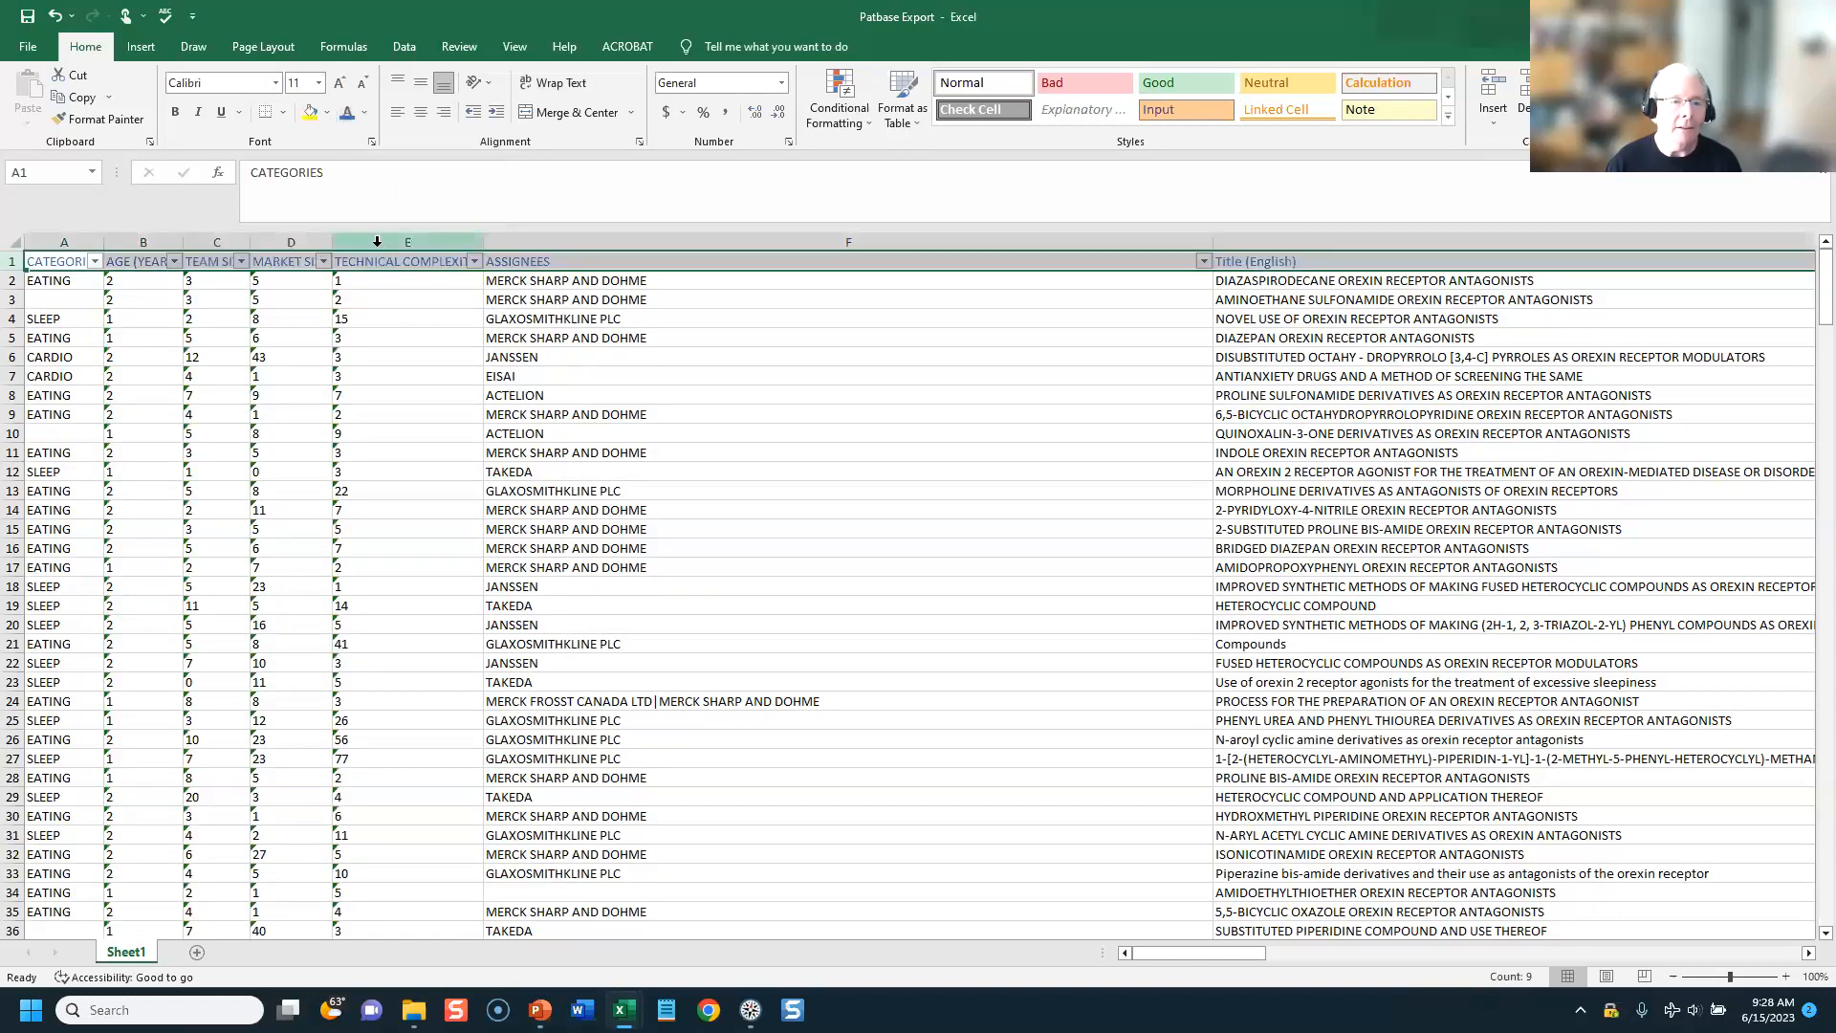
pyautogui.click(394, 494)
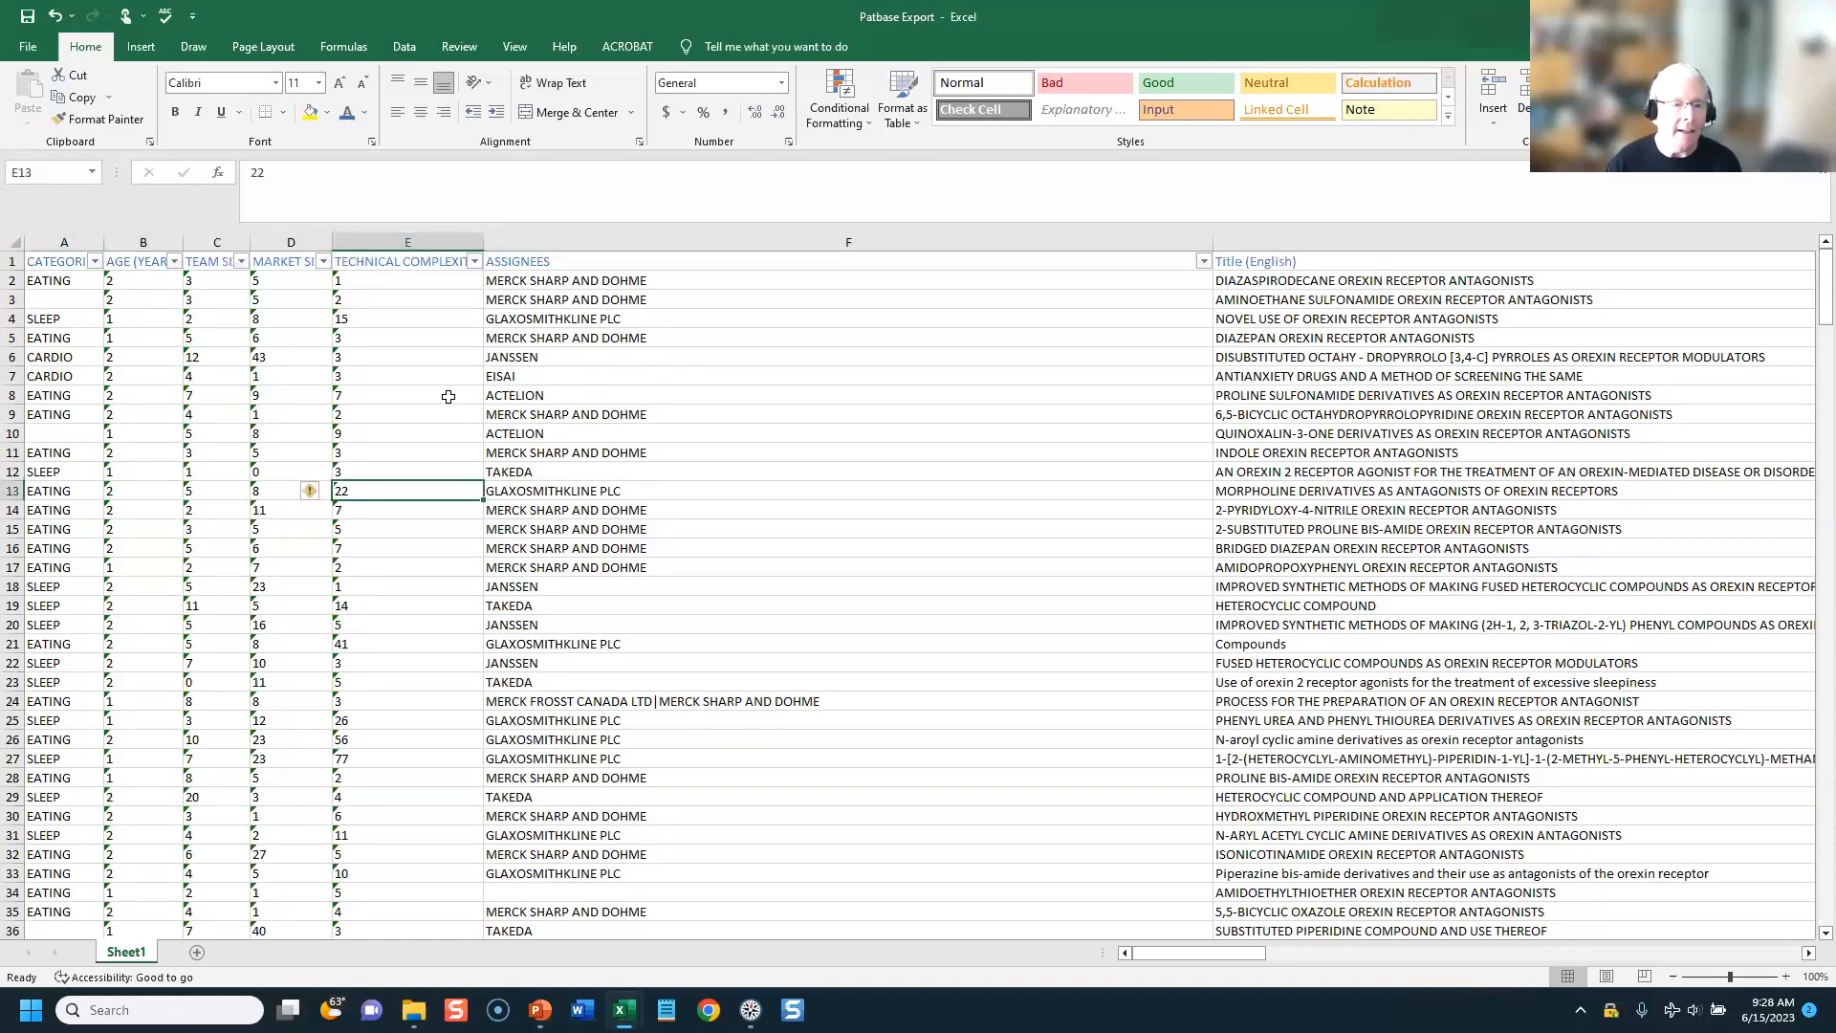
# Step: Filter the TECHNICAL COMPLEXITY column to show only the rows with the value 10
pyautogui.click(475, 267)
pyautogui.click(260, 472)
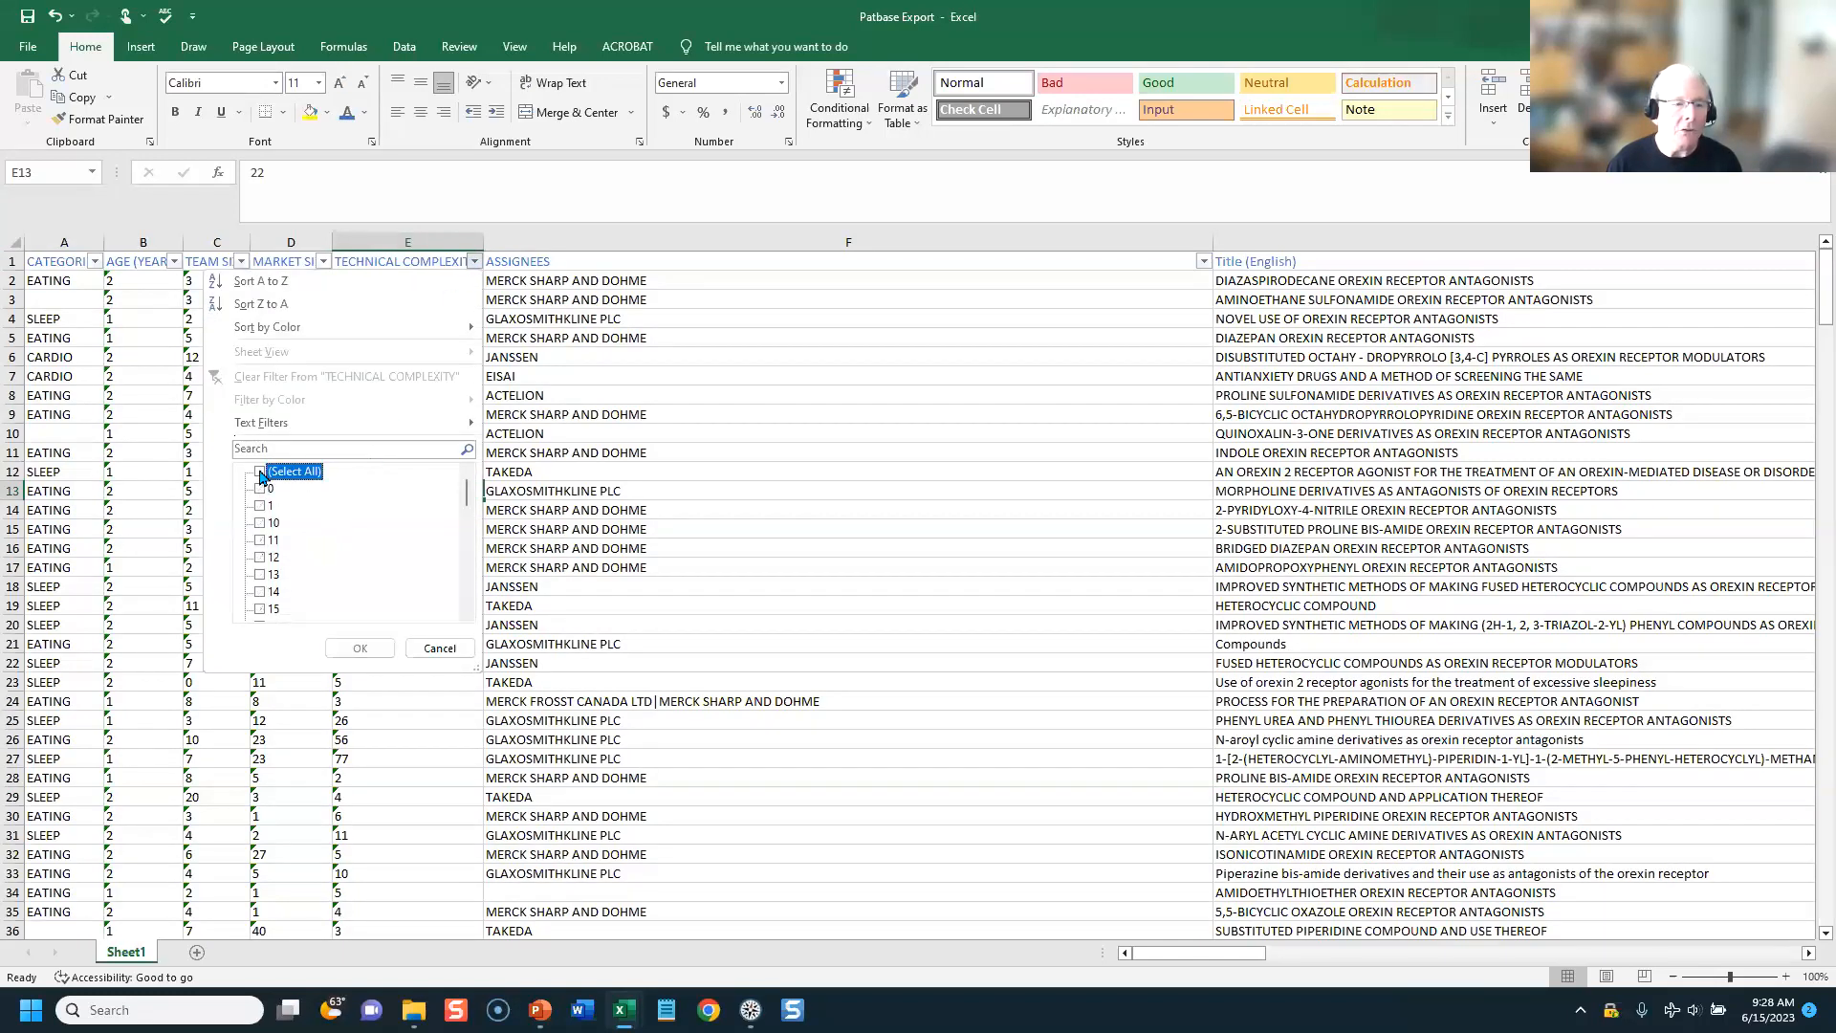
pyautogui.click(262, 524)
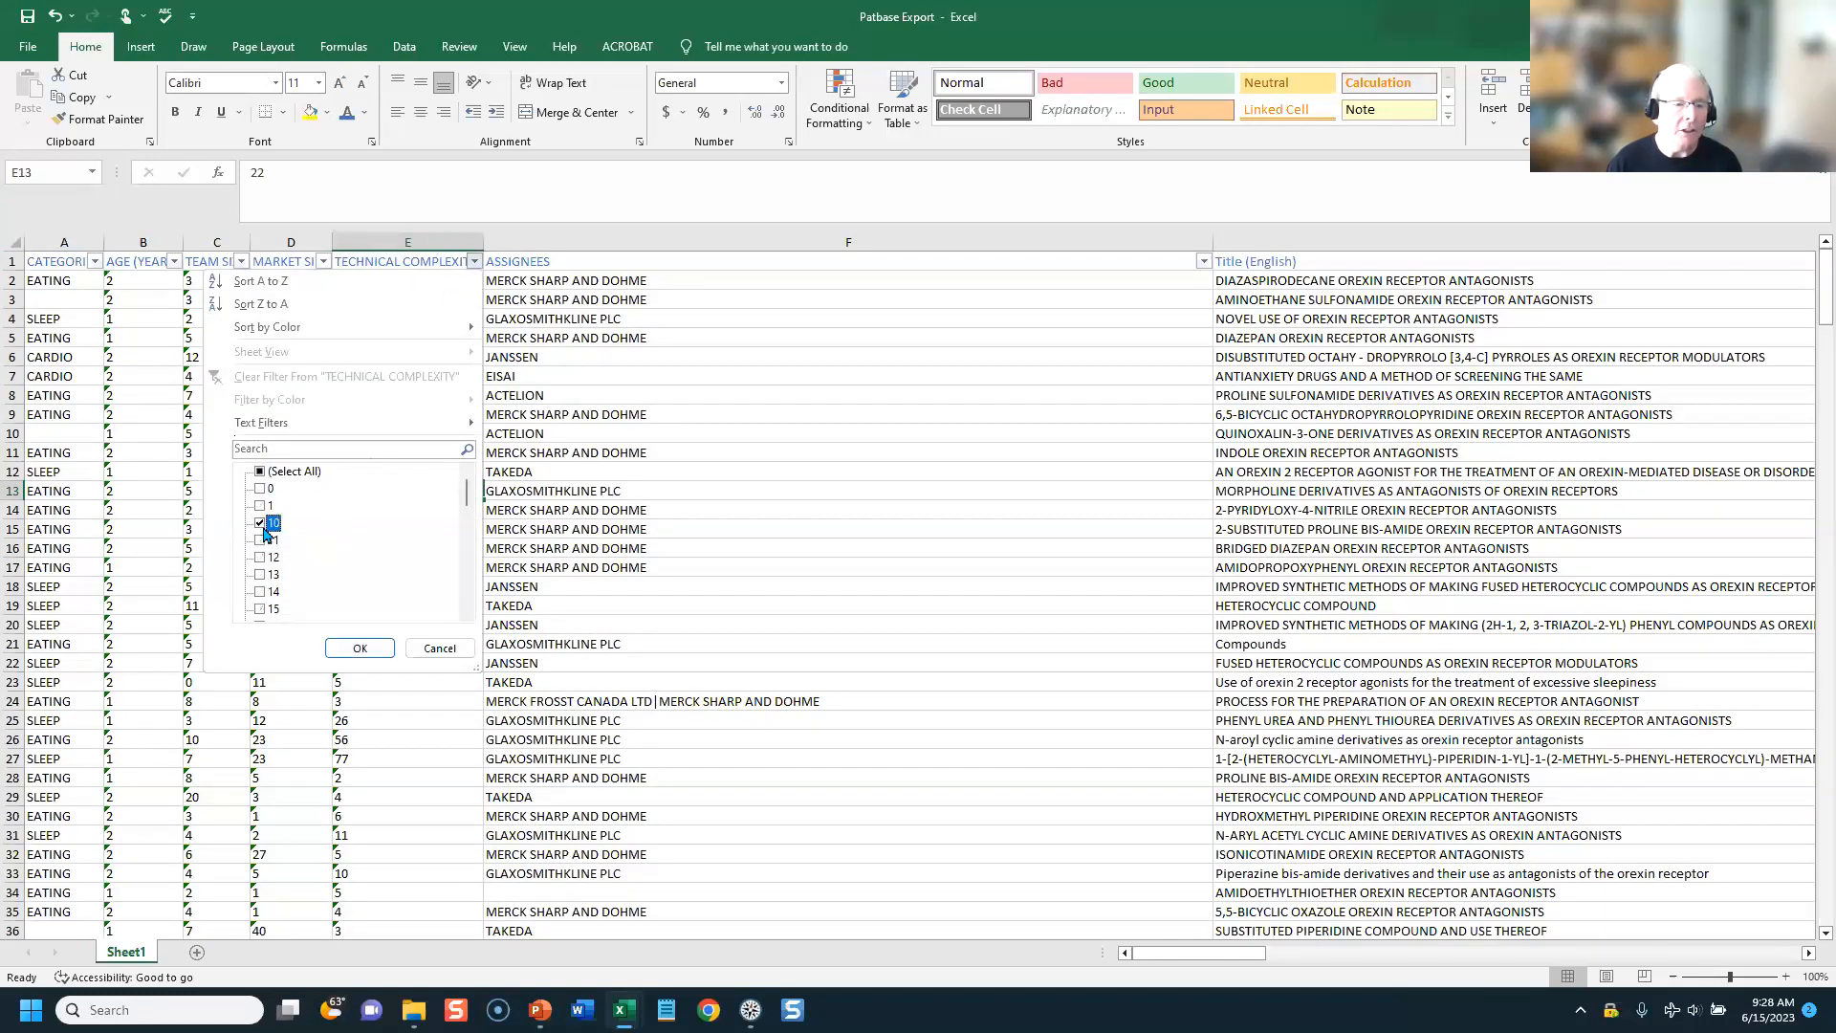
pyautogui.click(356, 649)
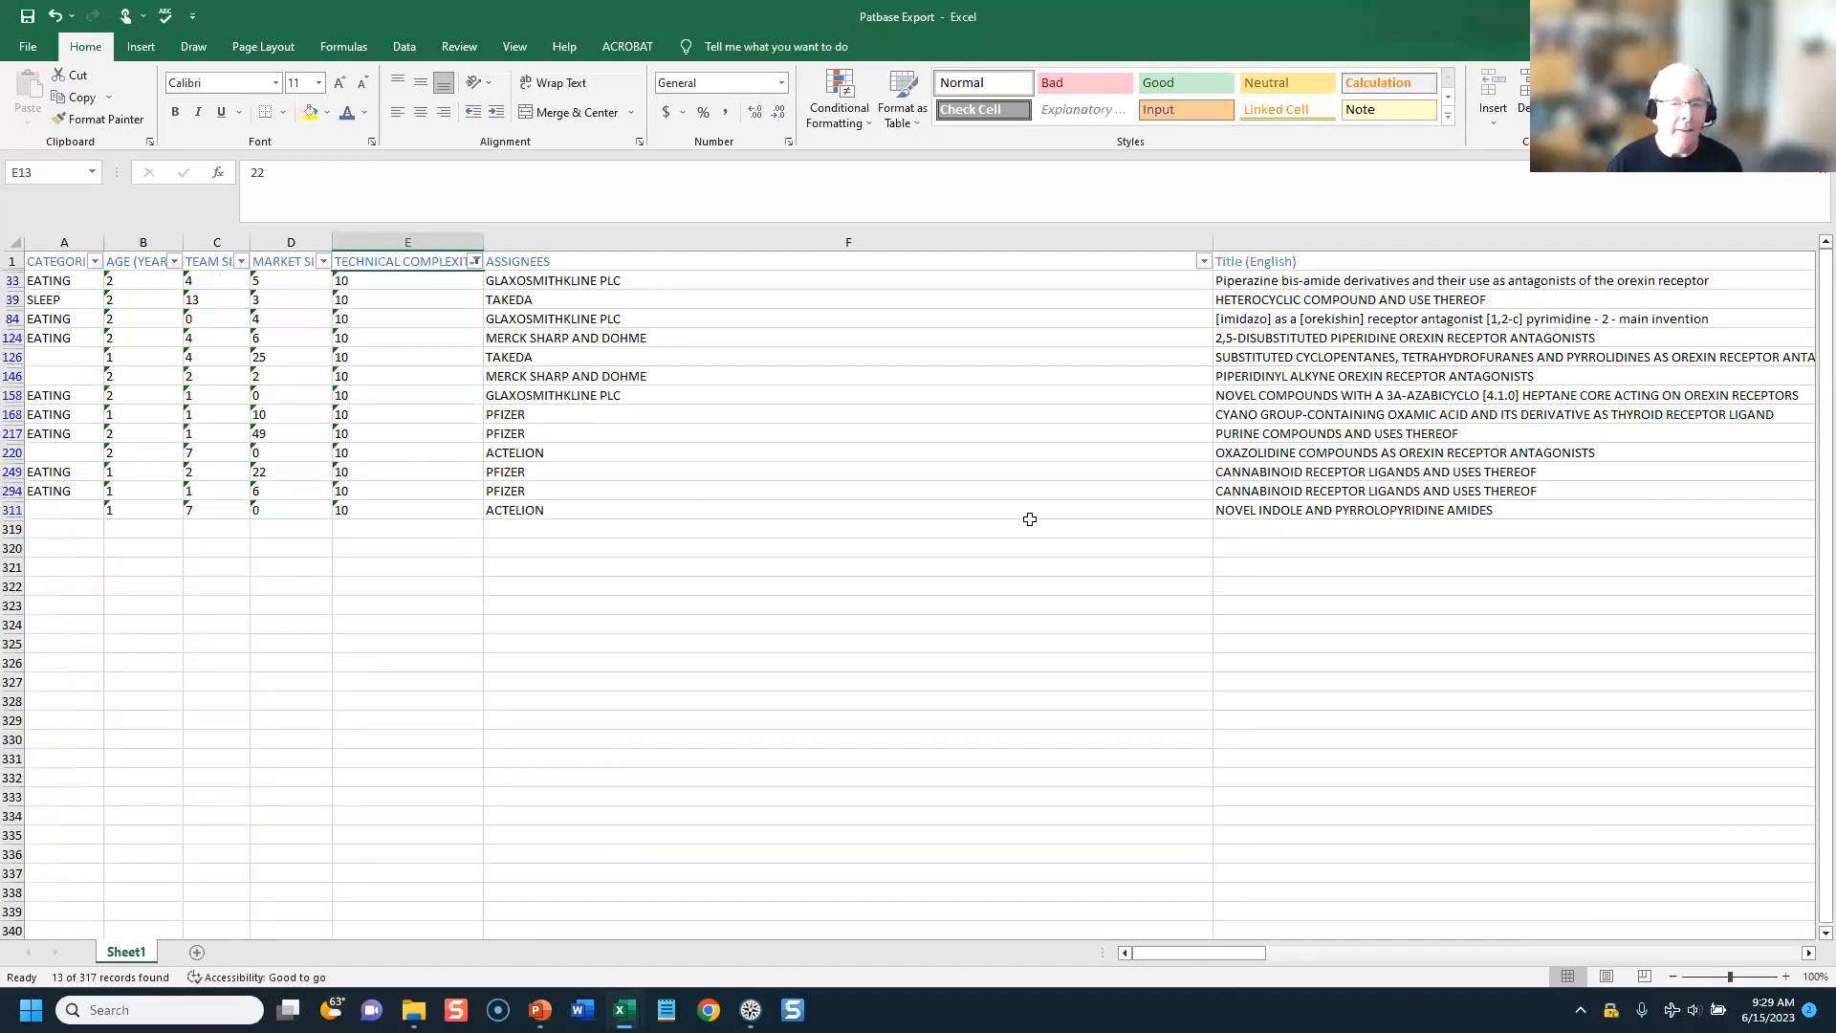
pyautogui.moveTo(1202, 952); pyautogui.dragTo(1119, 942)
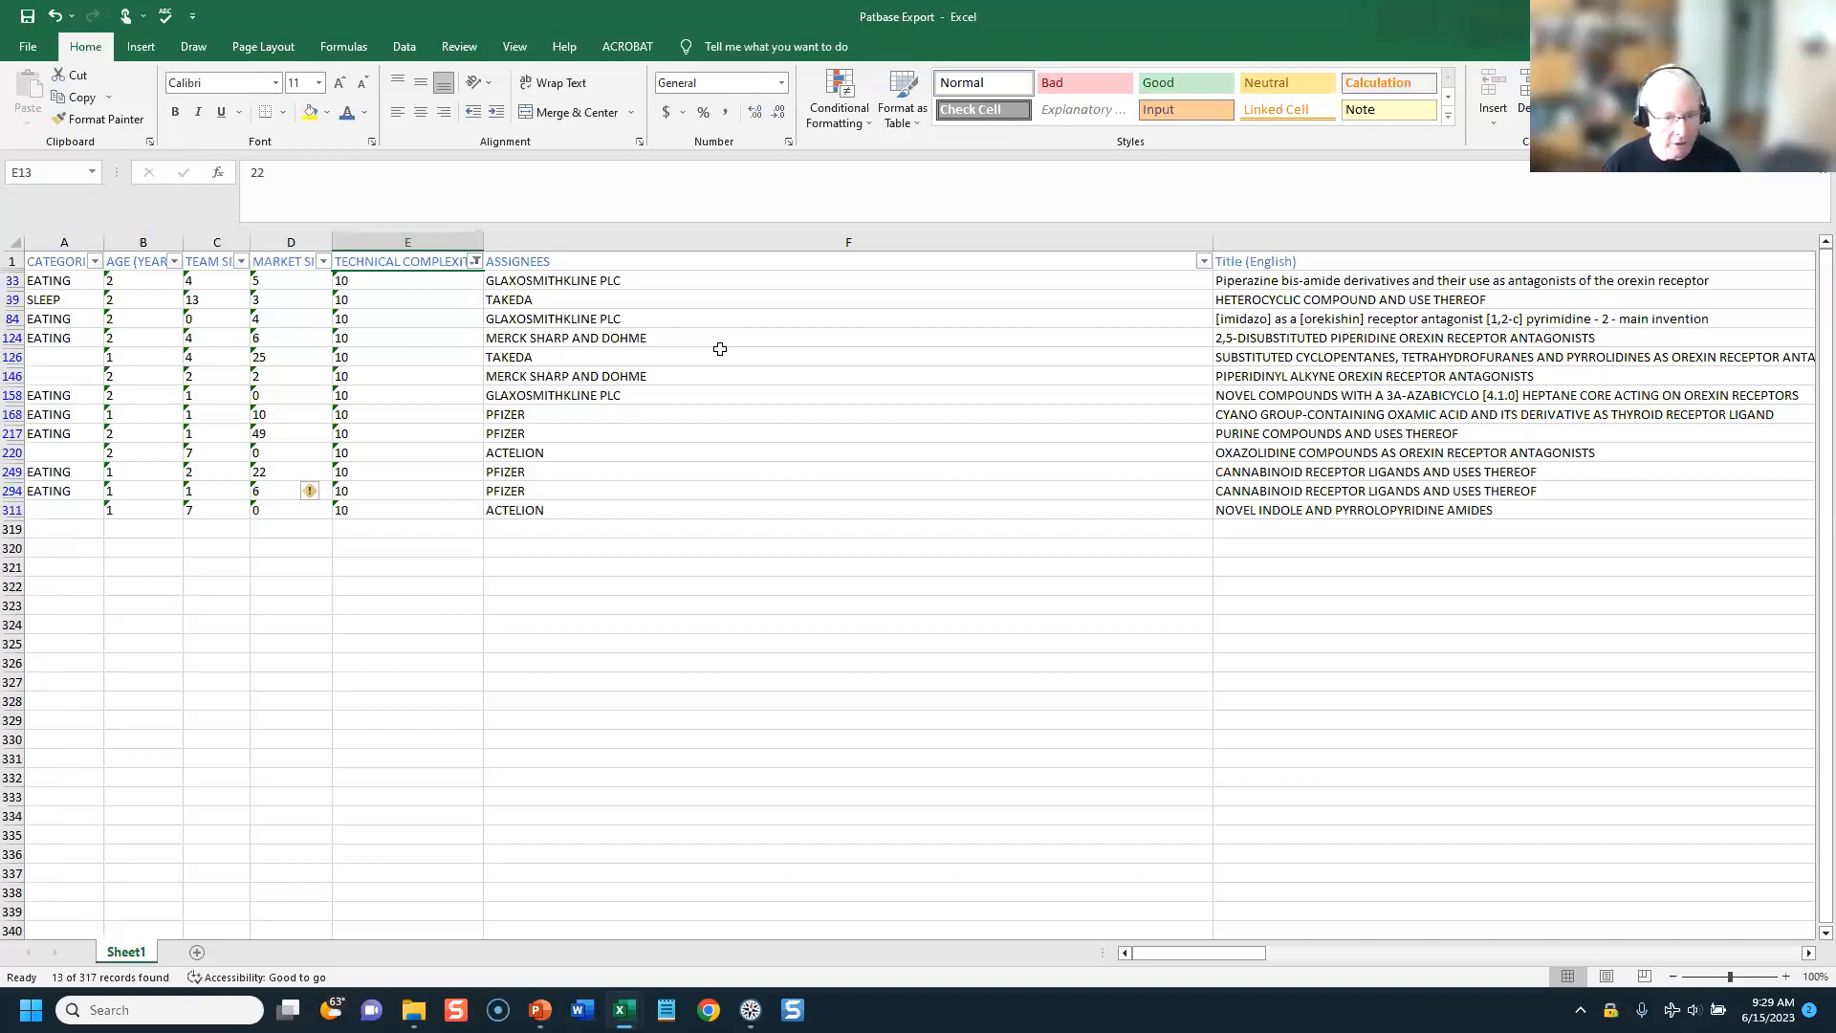
# Step: Switch back to VantagePoint and bring up the pubmed-orexinrece-set + PMC citations dataset
pyautogui.hotkey('alt', 'Tab')
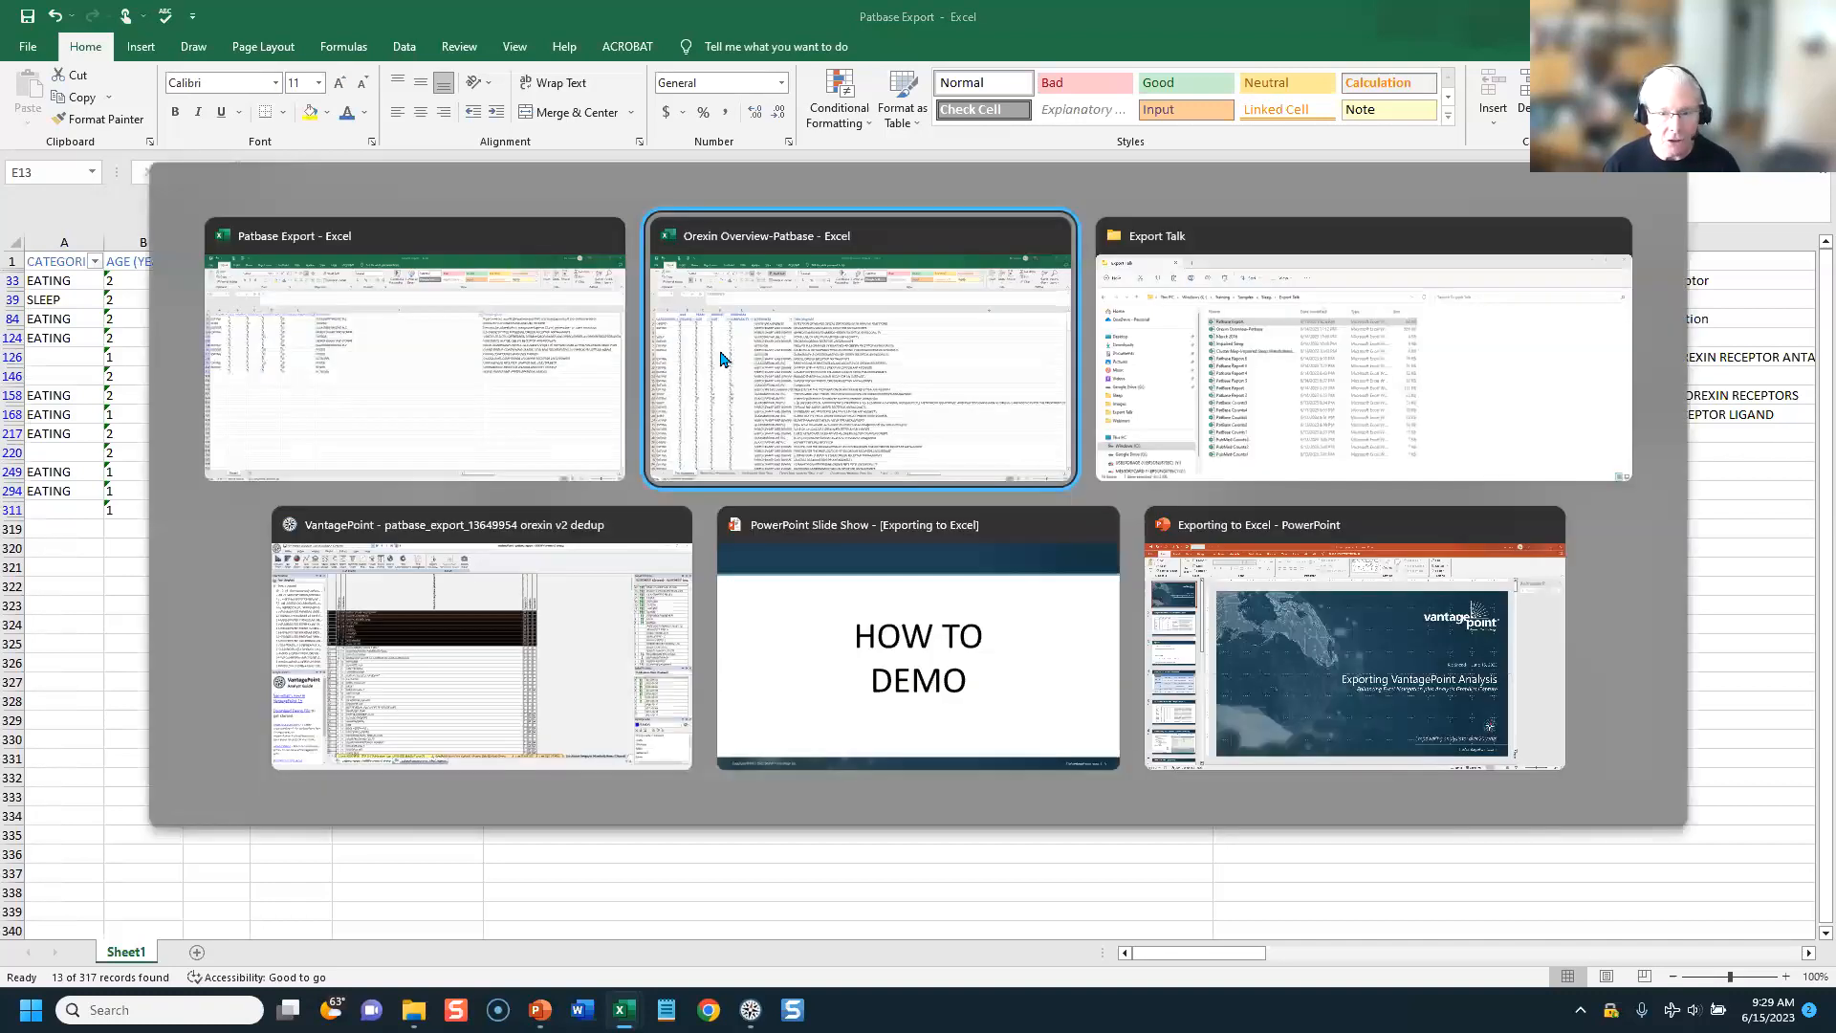
pyautogui.hotkey('alt', 'Tab')
pyautogui.hotkey('alt', 'Tab')
pyautogui.hotkey('alt', 'Tab')
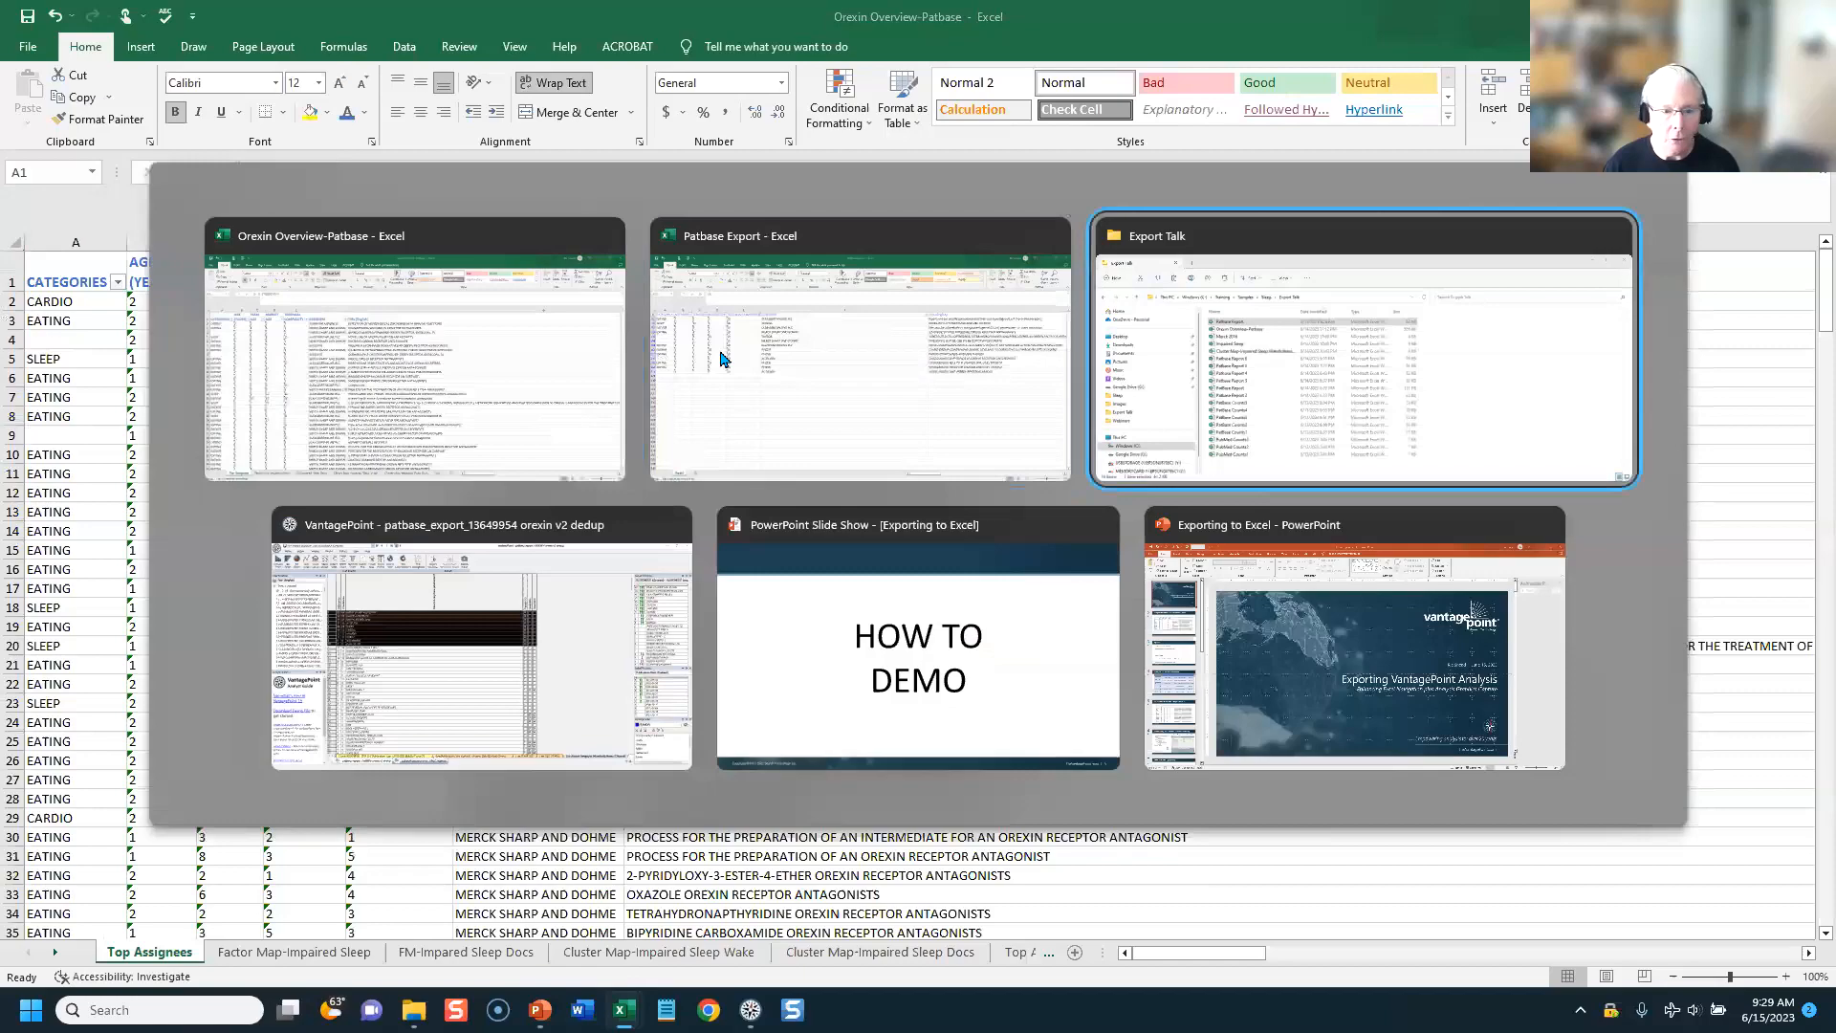
pyautogui.click(630, 665)
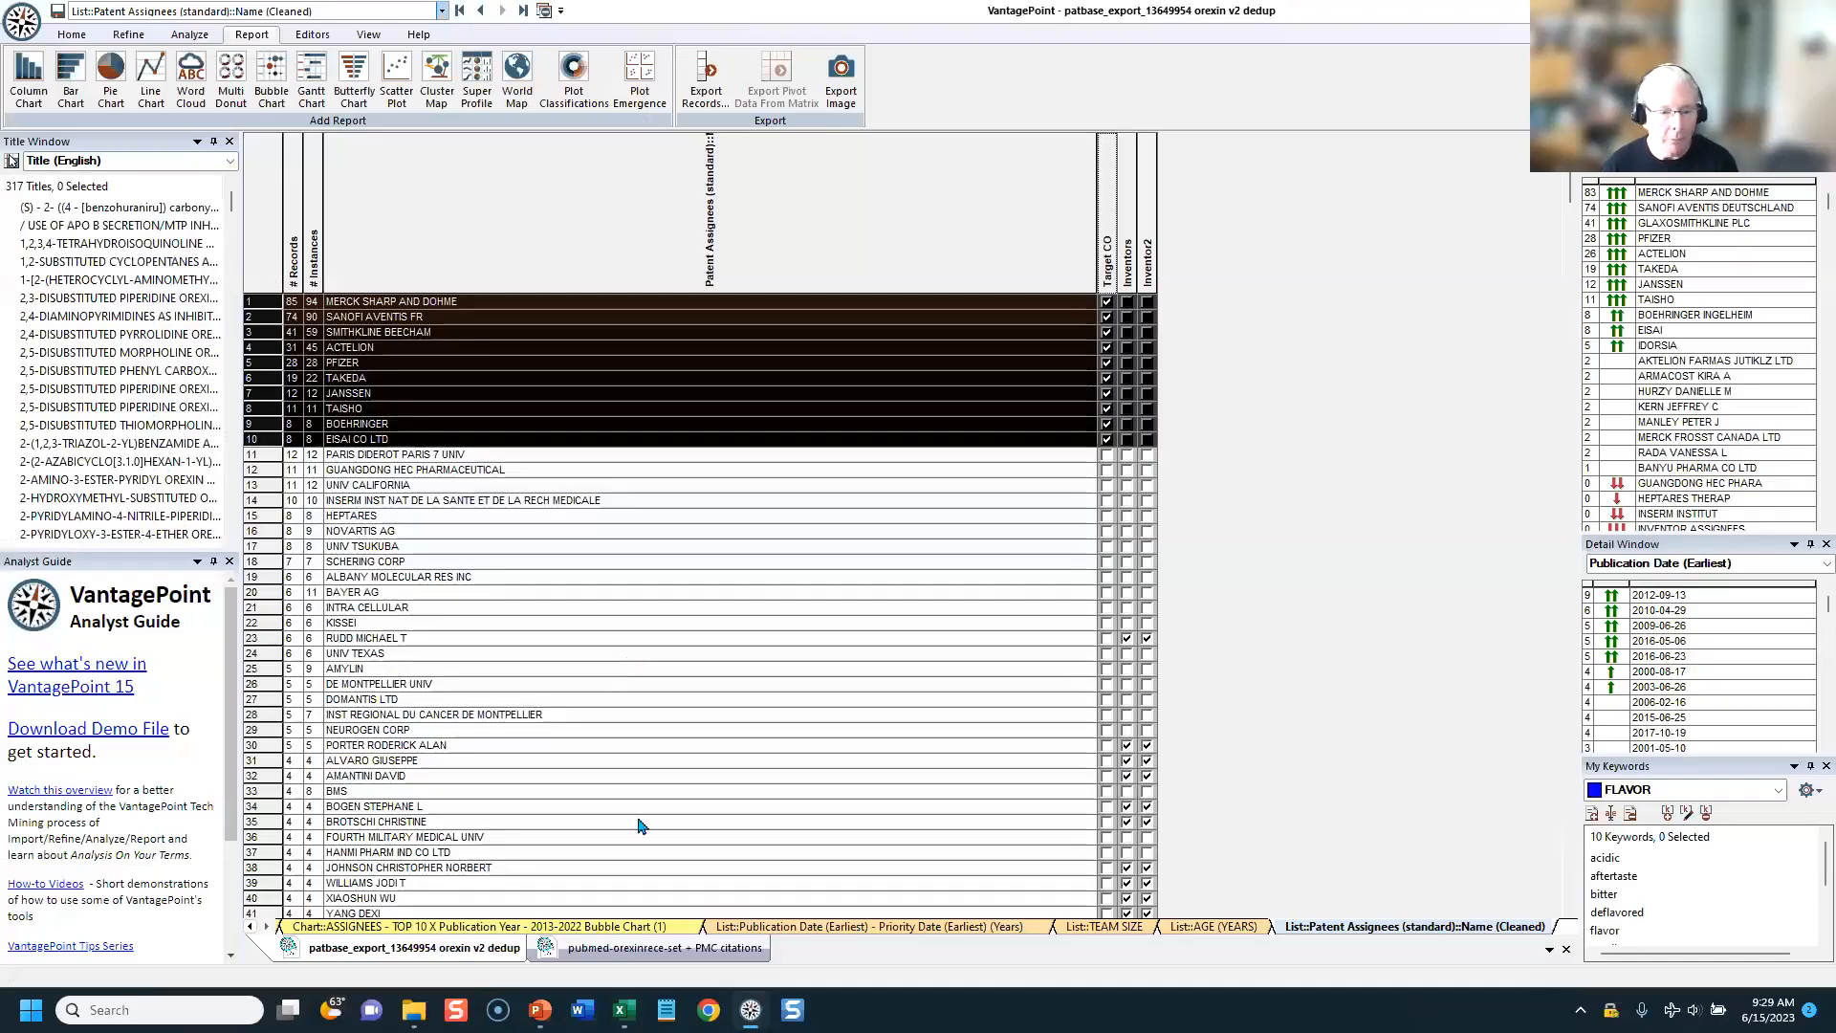
pyautogui.click(655, 952)
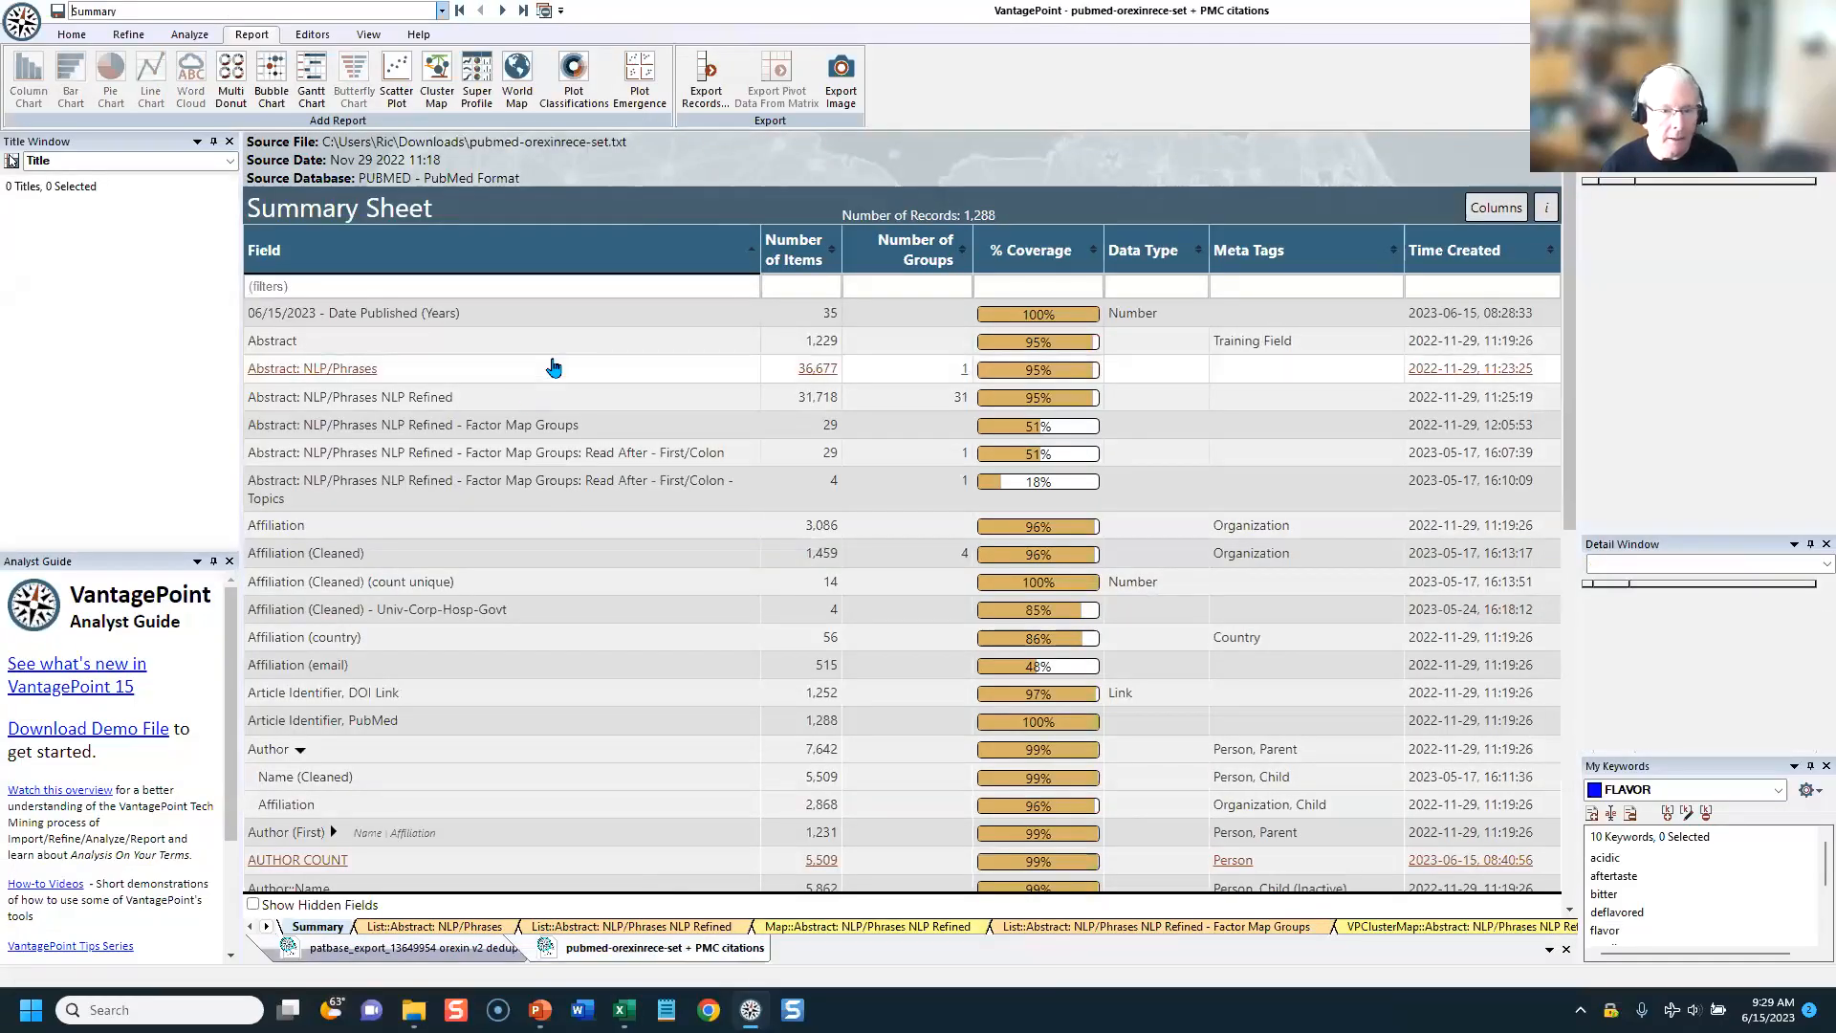
# Step: Load the PubMed Indicators field template in the record export to check its fields, and close the dialog without exporting
pyautogui.click(707, 85)
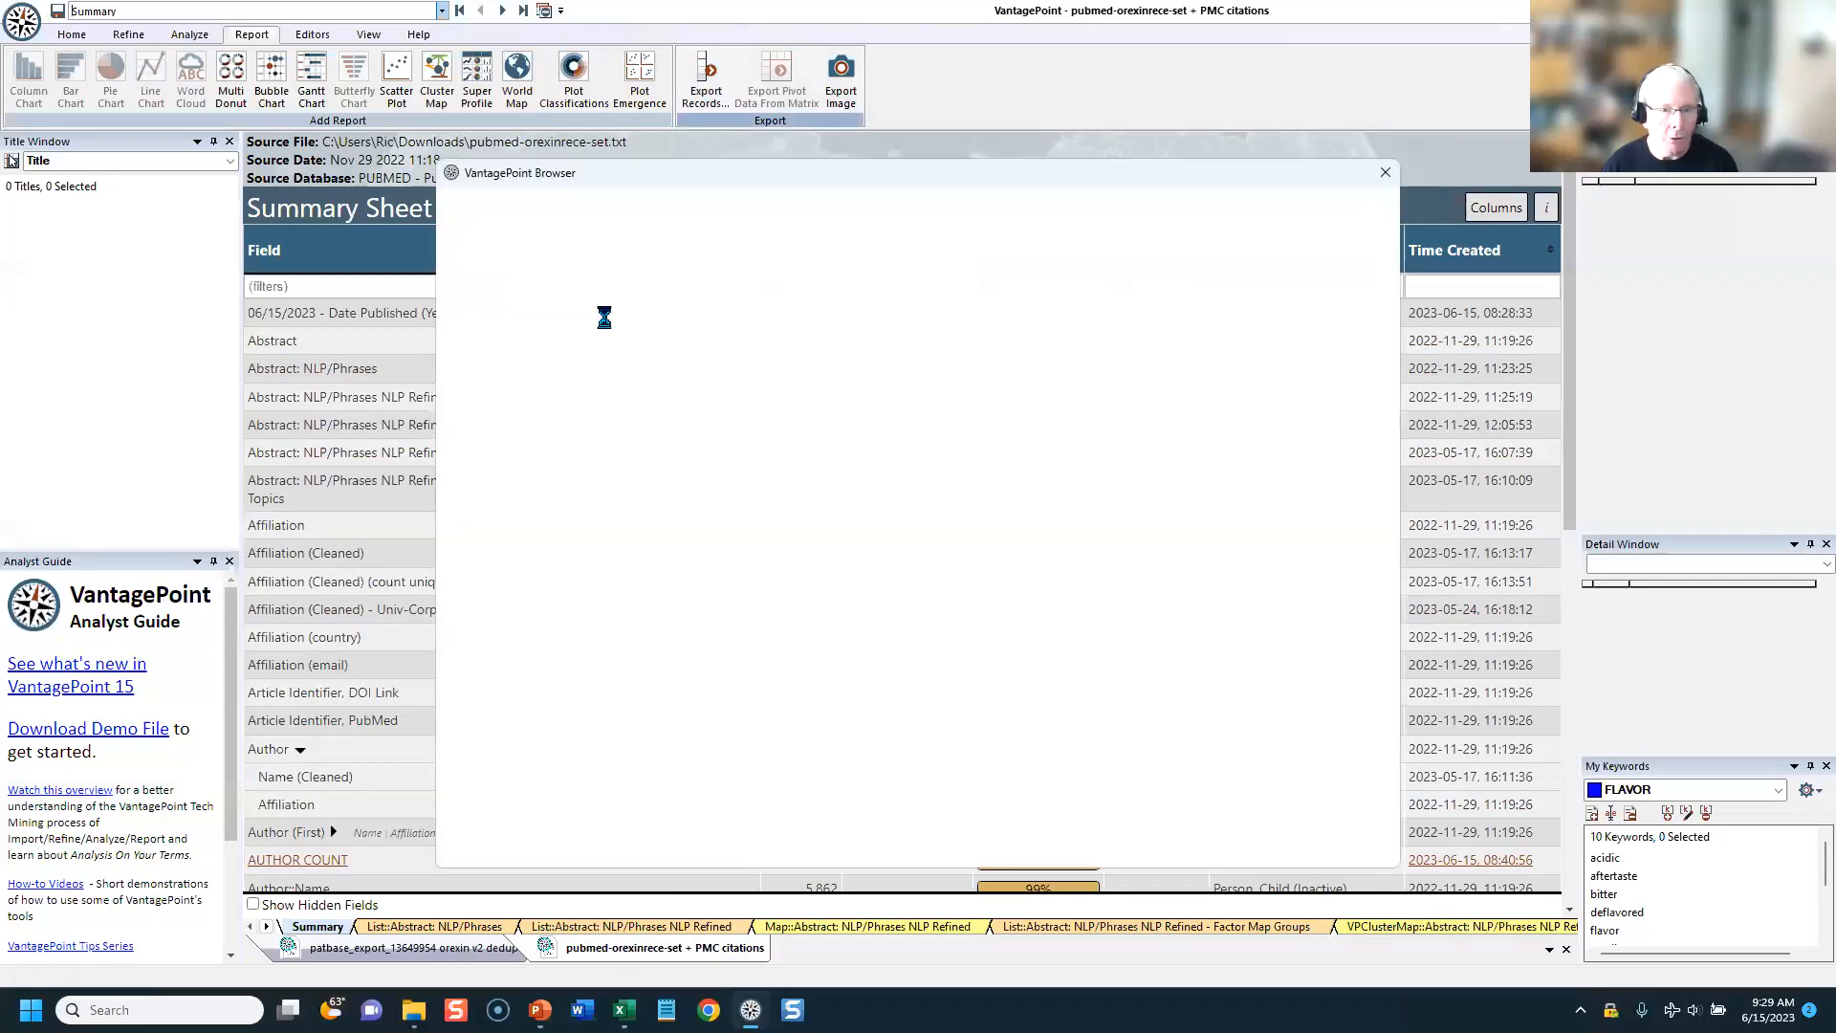
pyautogui.click(599, 265)
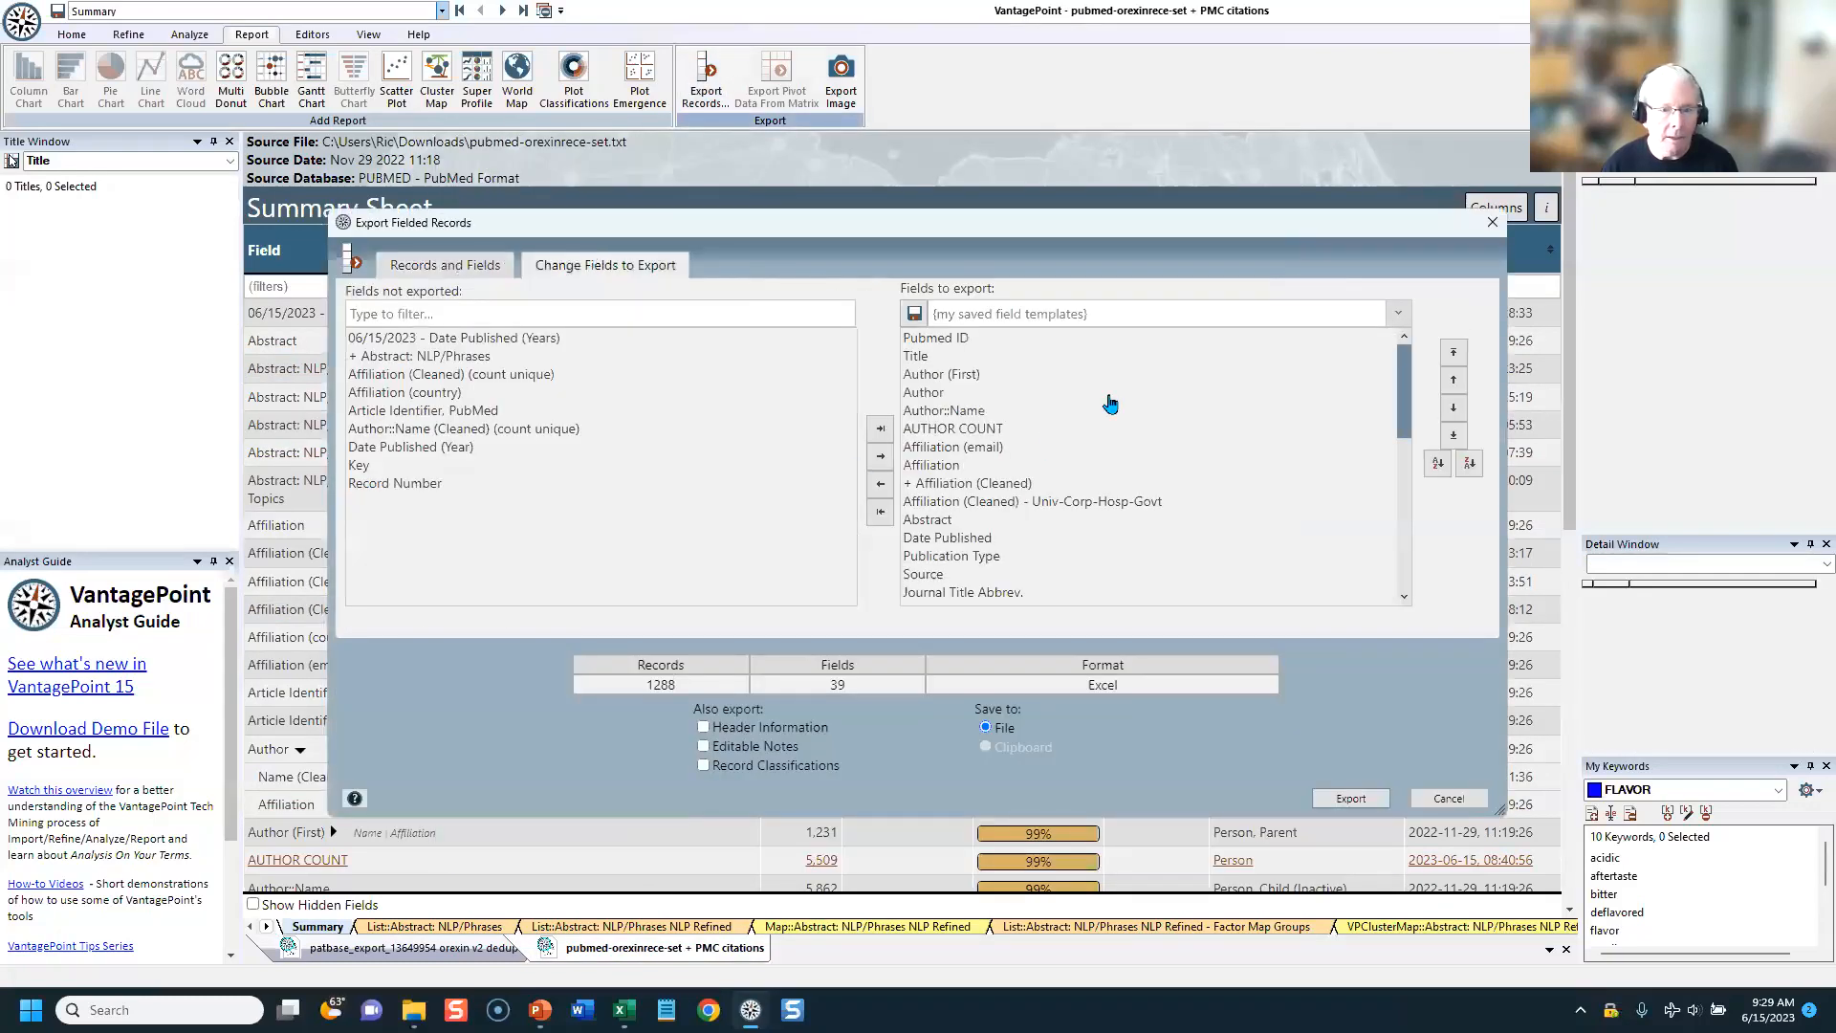
pyautogui.click(1078, 318)
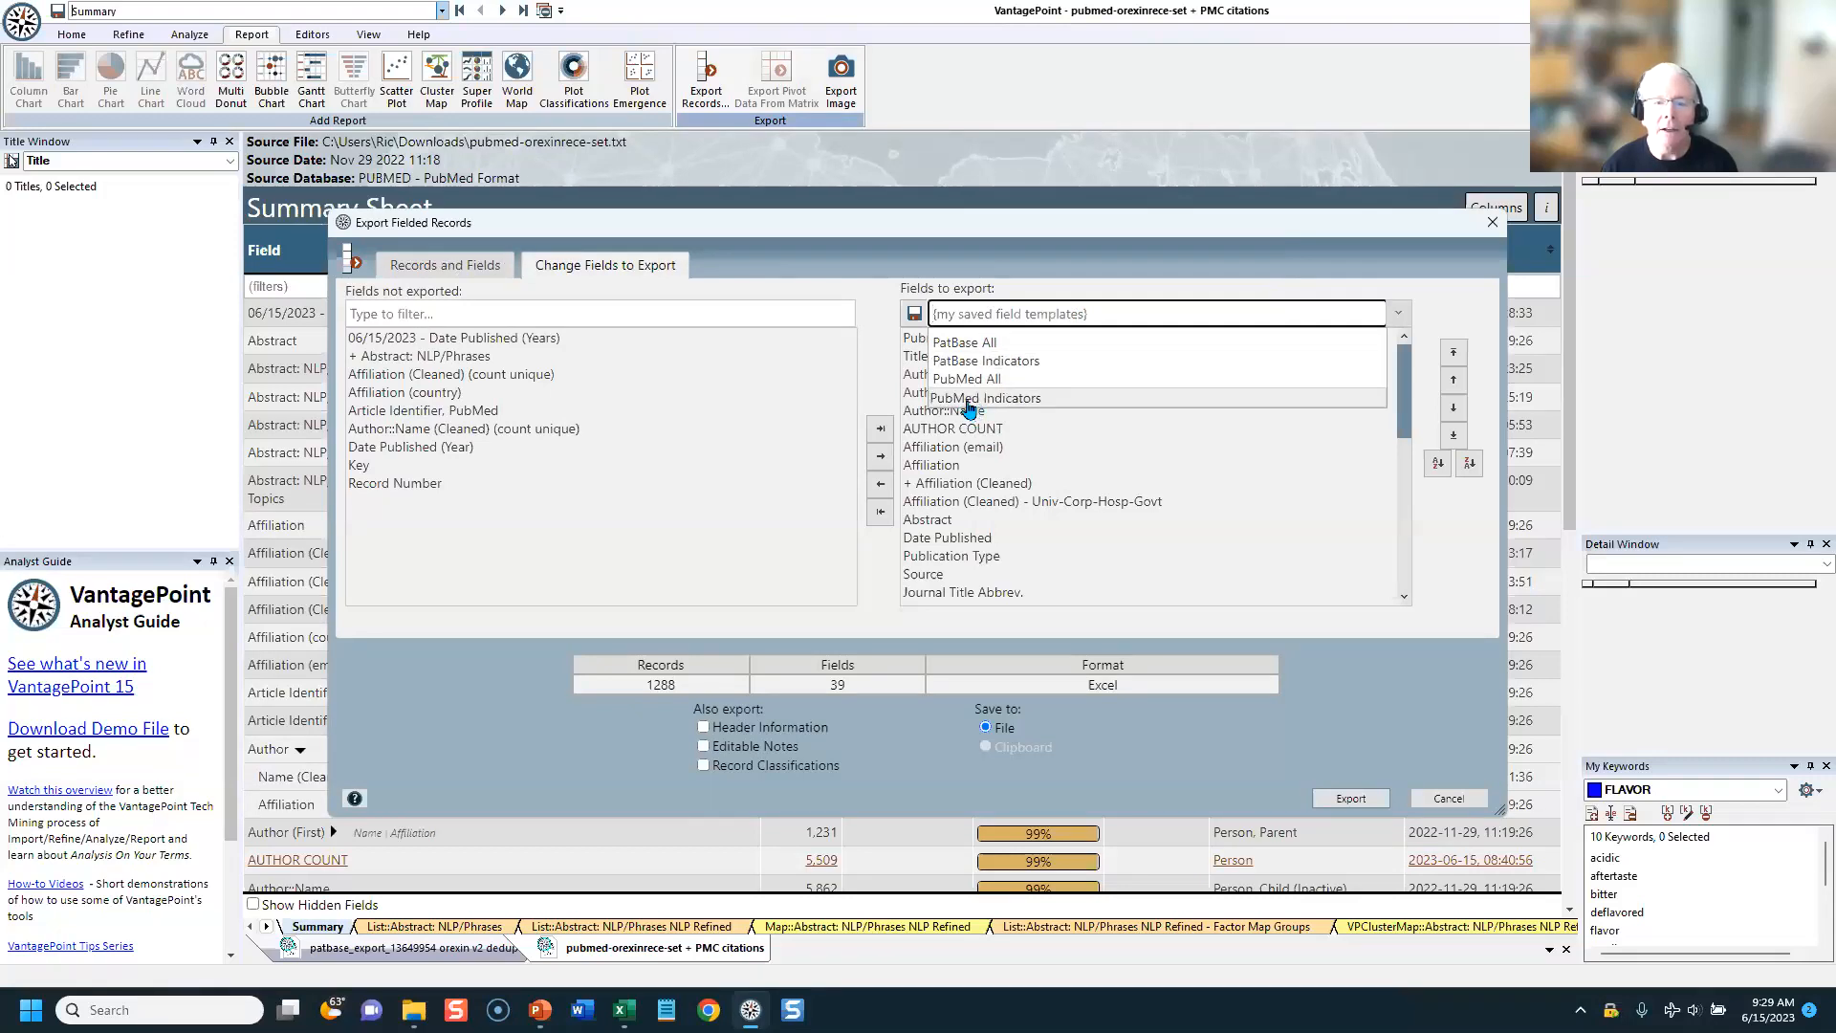
pyautogui.click(970, 399)
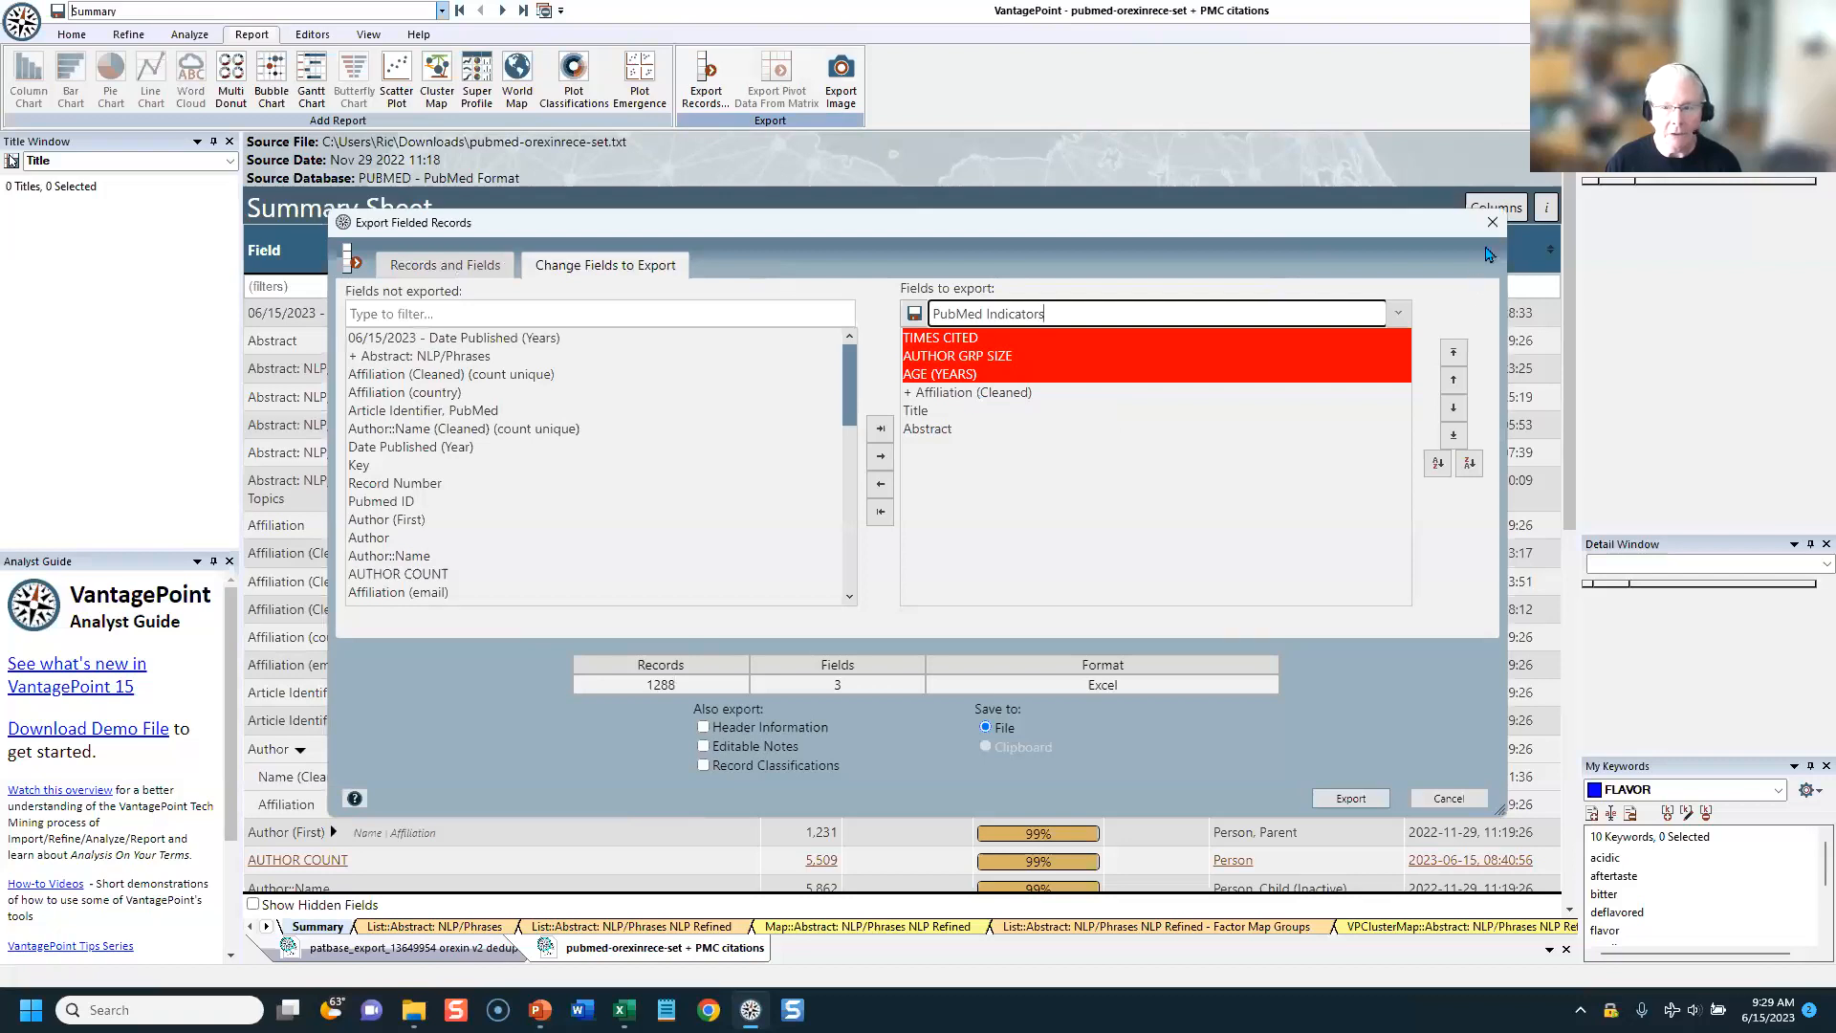
pyautogui.click(1492, 222)
# Step: Filter the summary fields by "time" and copy the Pubmed ID: Times Cited field under the name TIMES CITED
pyautogui.click(648, 288)
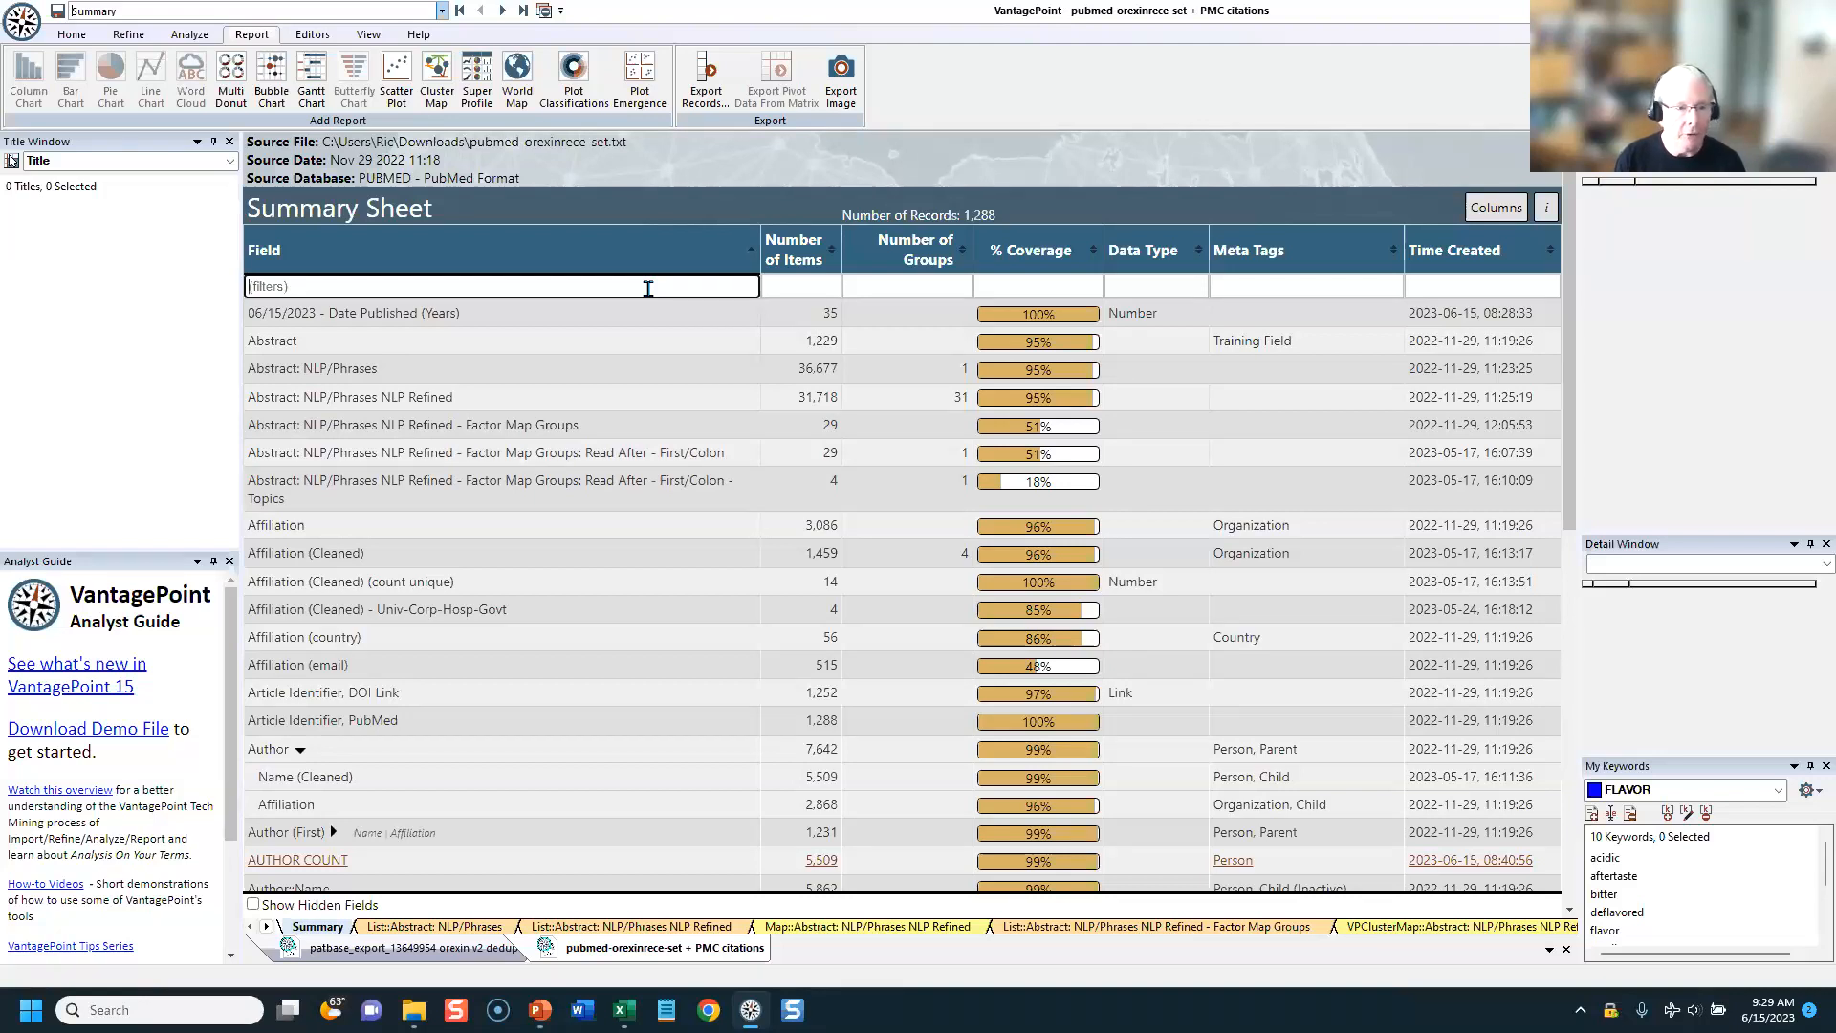
pyautogui.write('time')
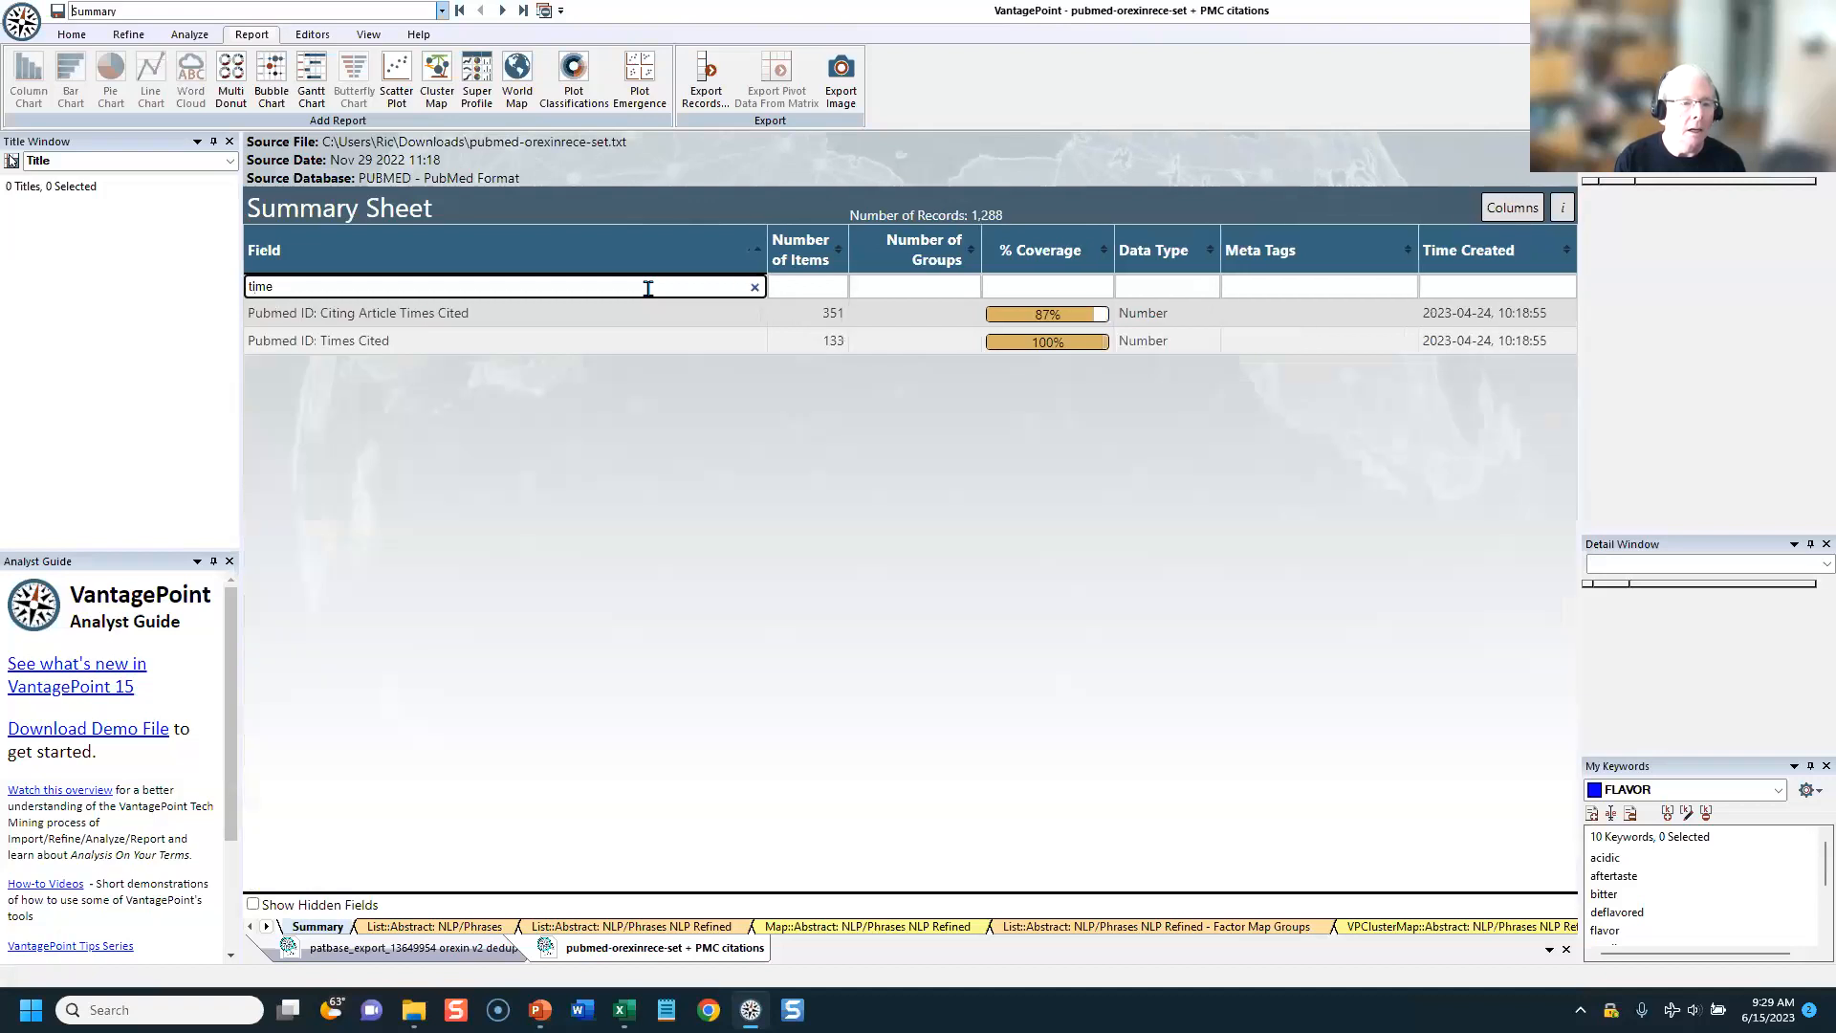
pyautogui.rightClick(359, 348)
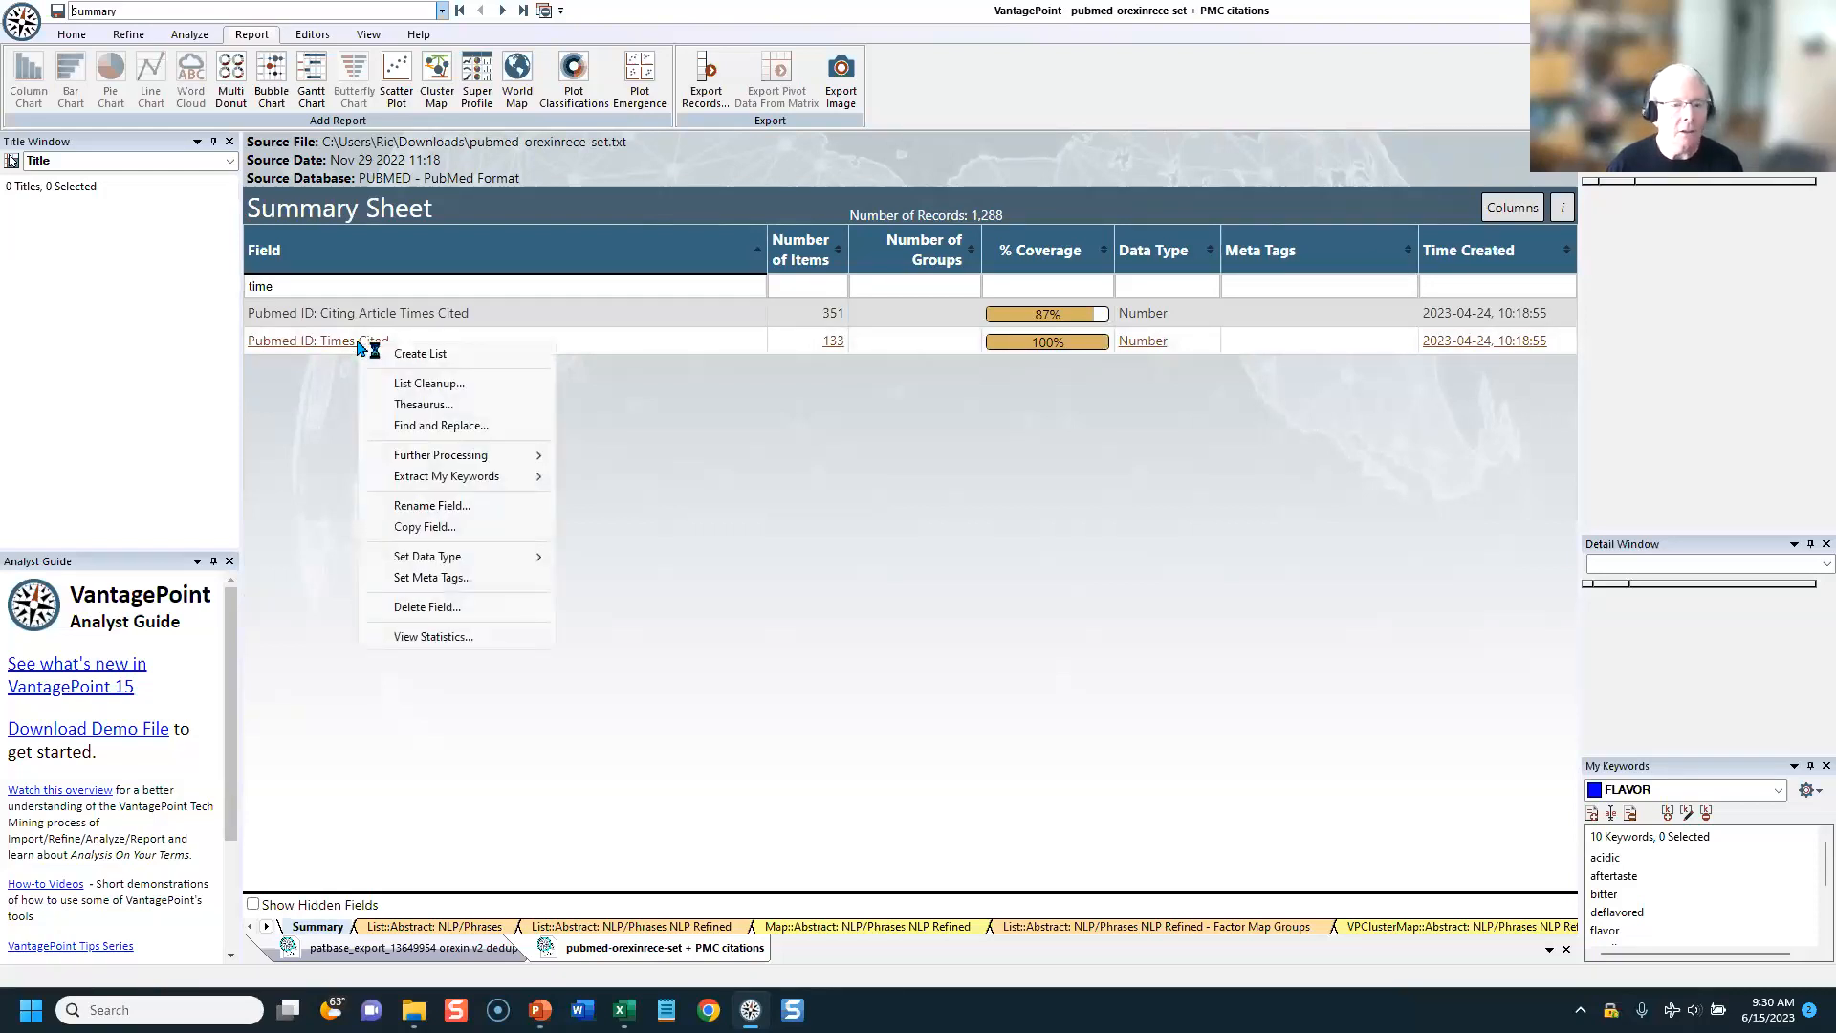
pyautogui.click(423, 527)
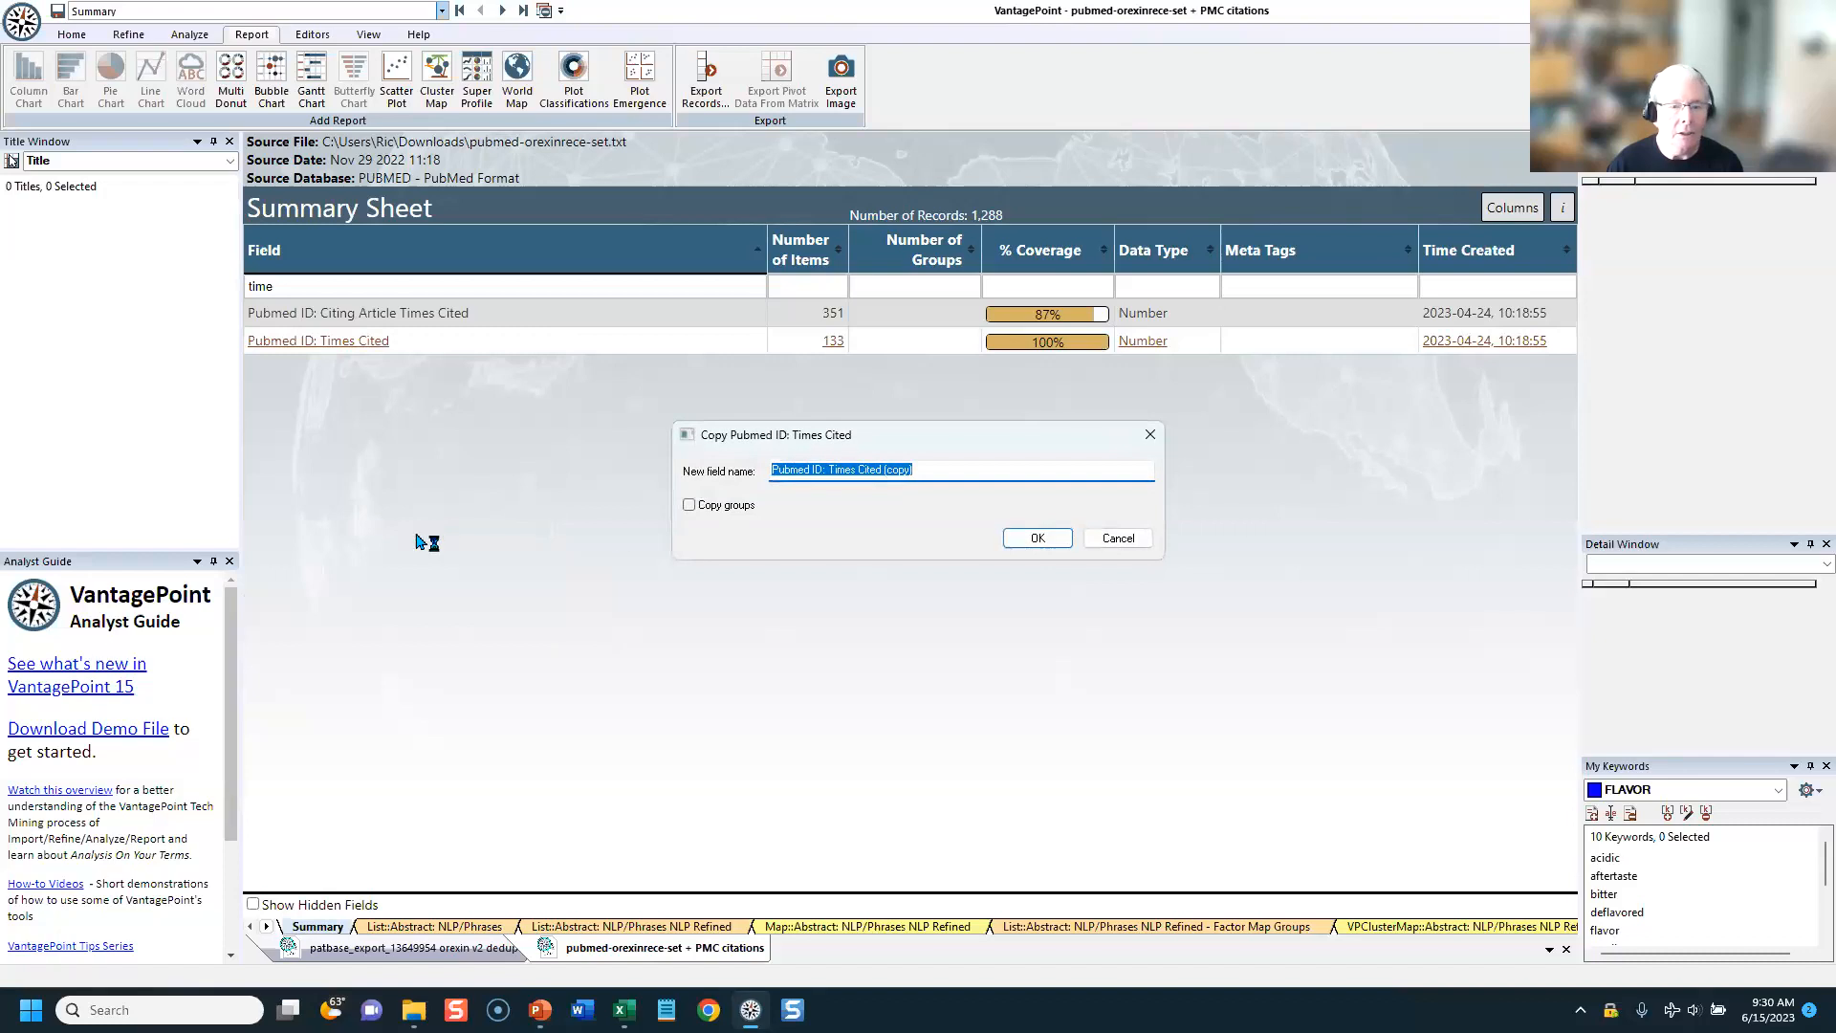
pyautogui.write('T')
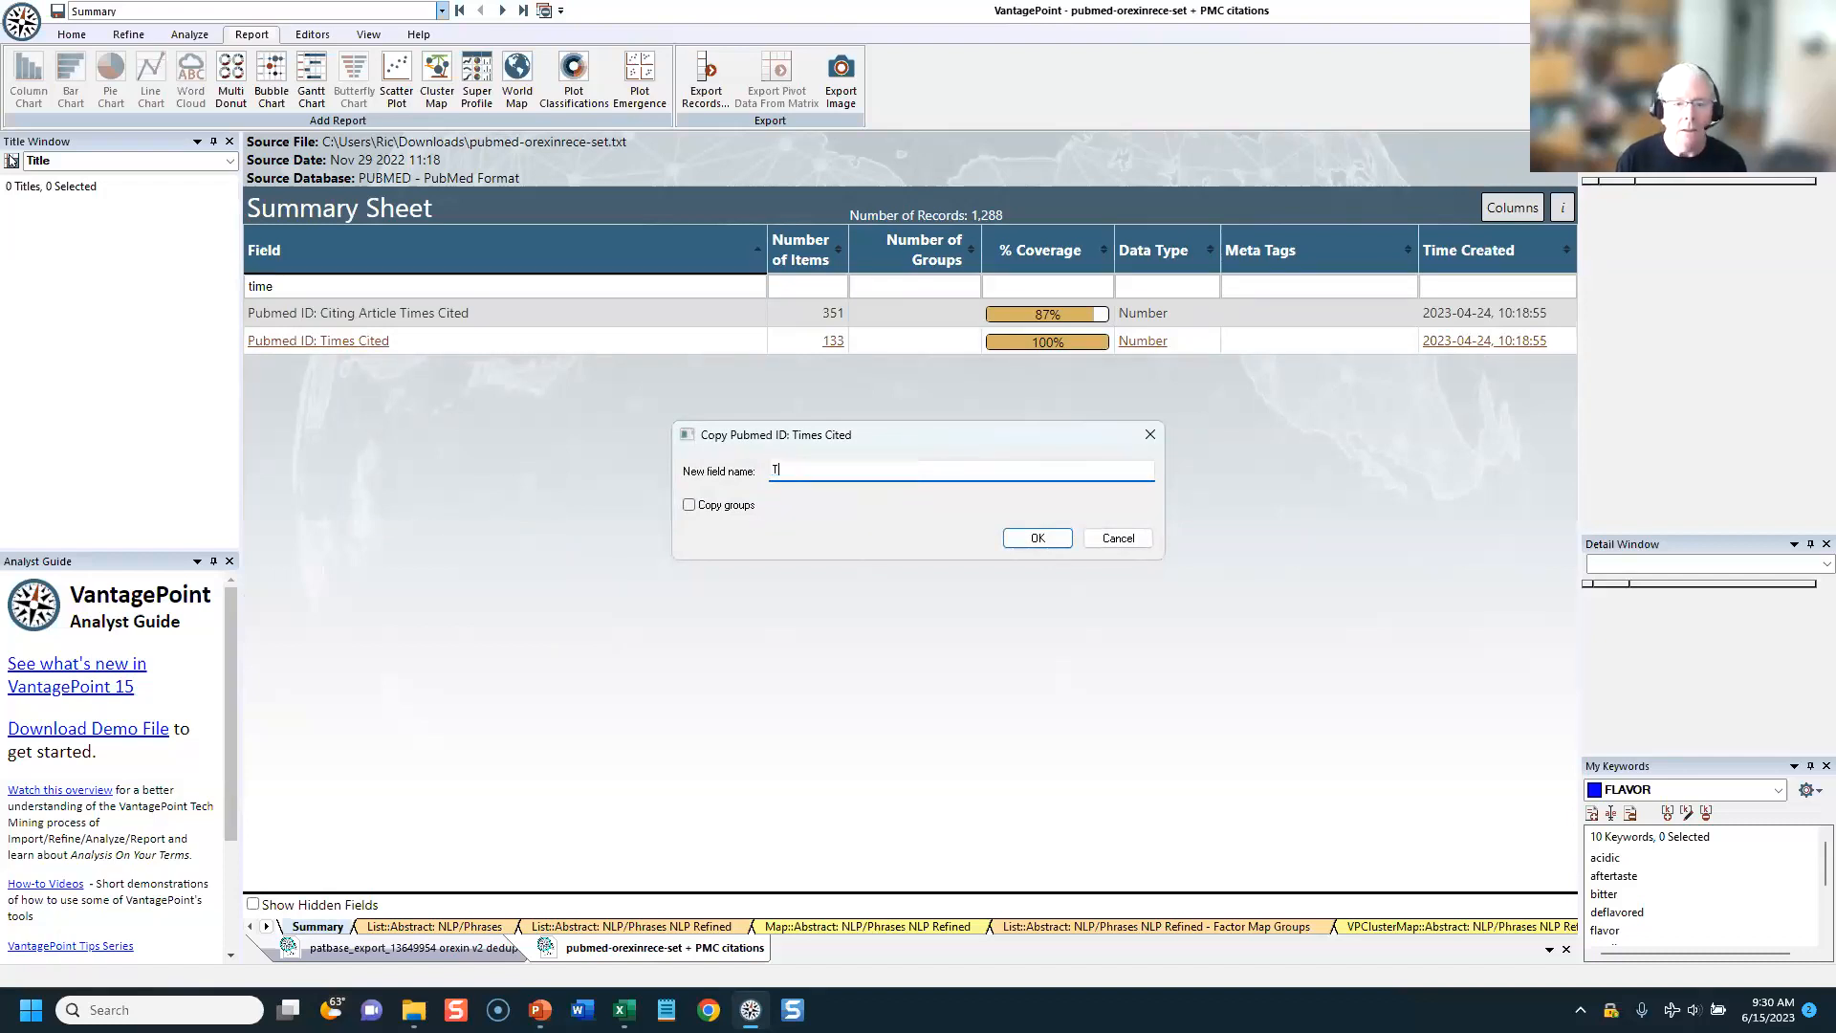
pyautogui.write('IMES CITE')
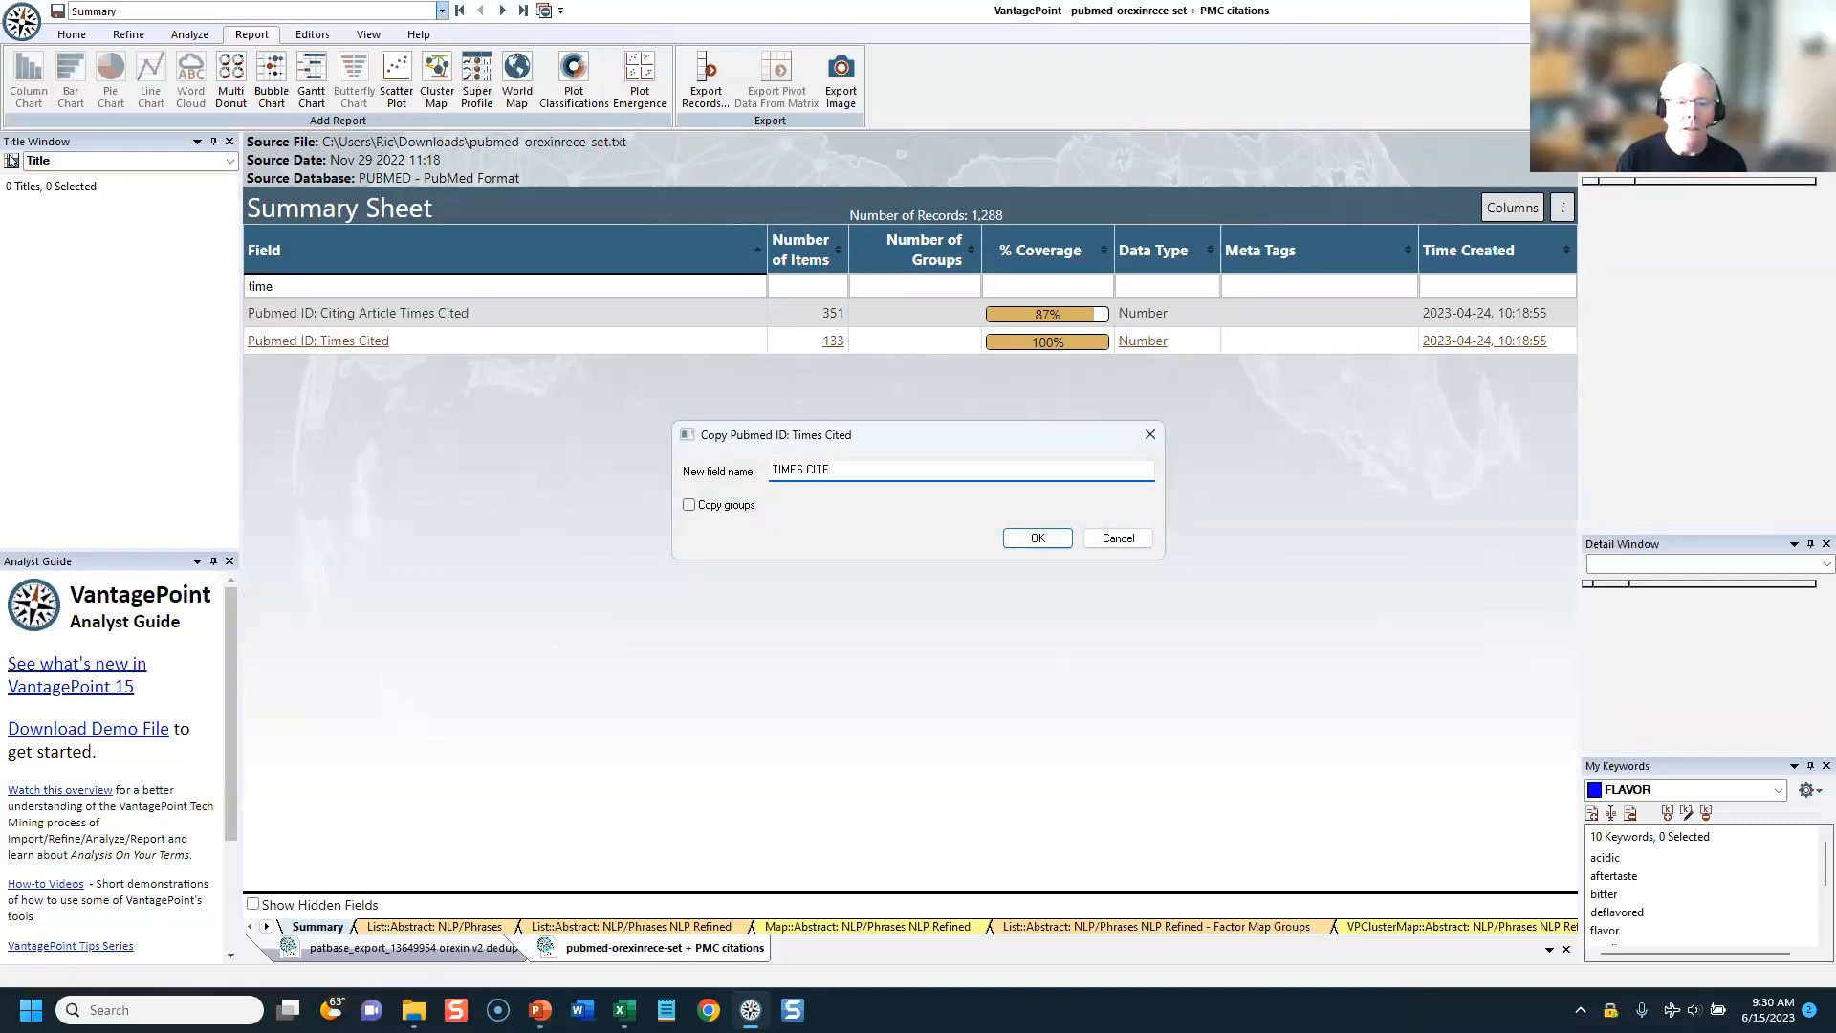
pyautogui.write('D')
pyautogui.press('Return')
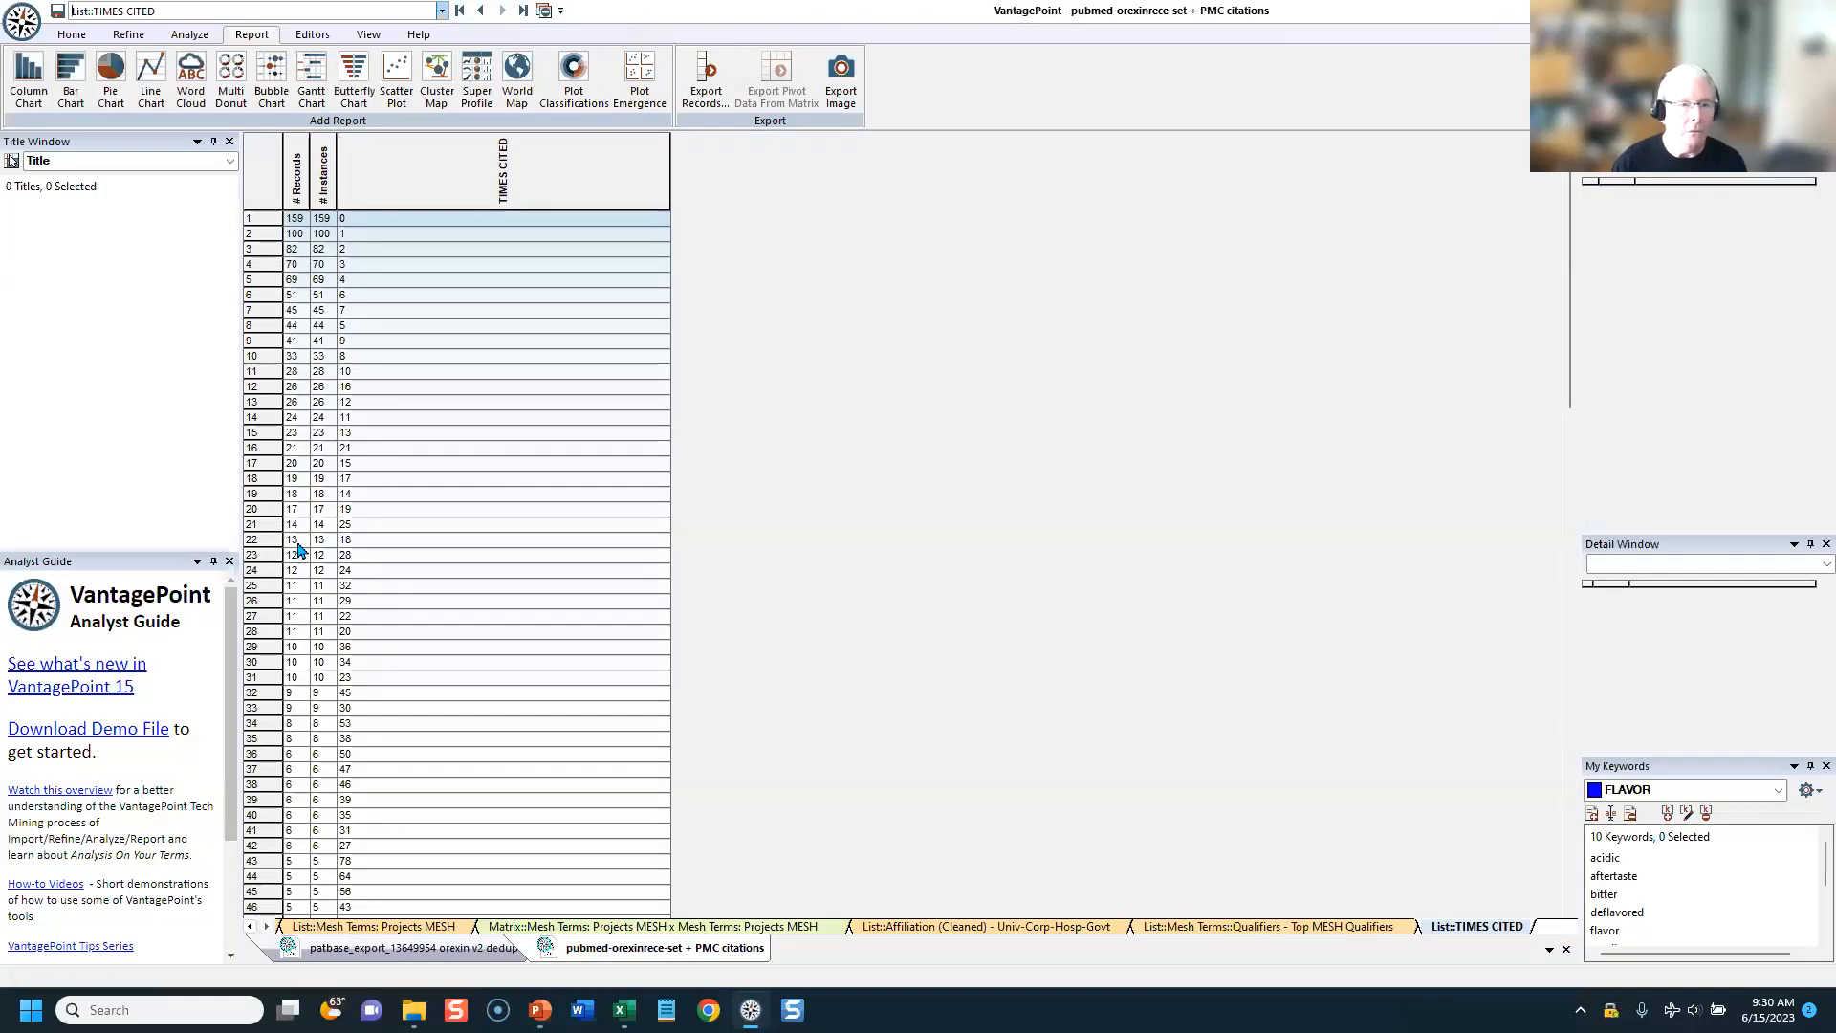
# Step: Calculate the date difference in years from Date Published to the fixed date 06/15/2023, and view the titles for values 9 and 47
pyautogui.click(460, 12)
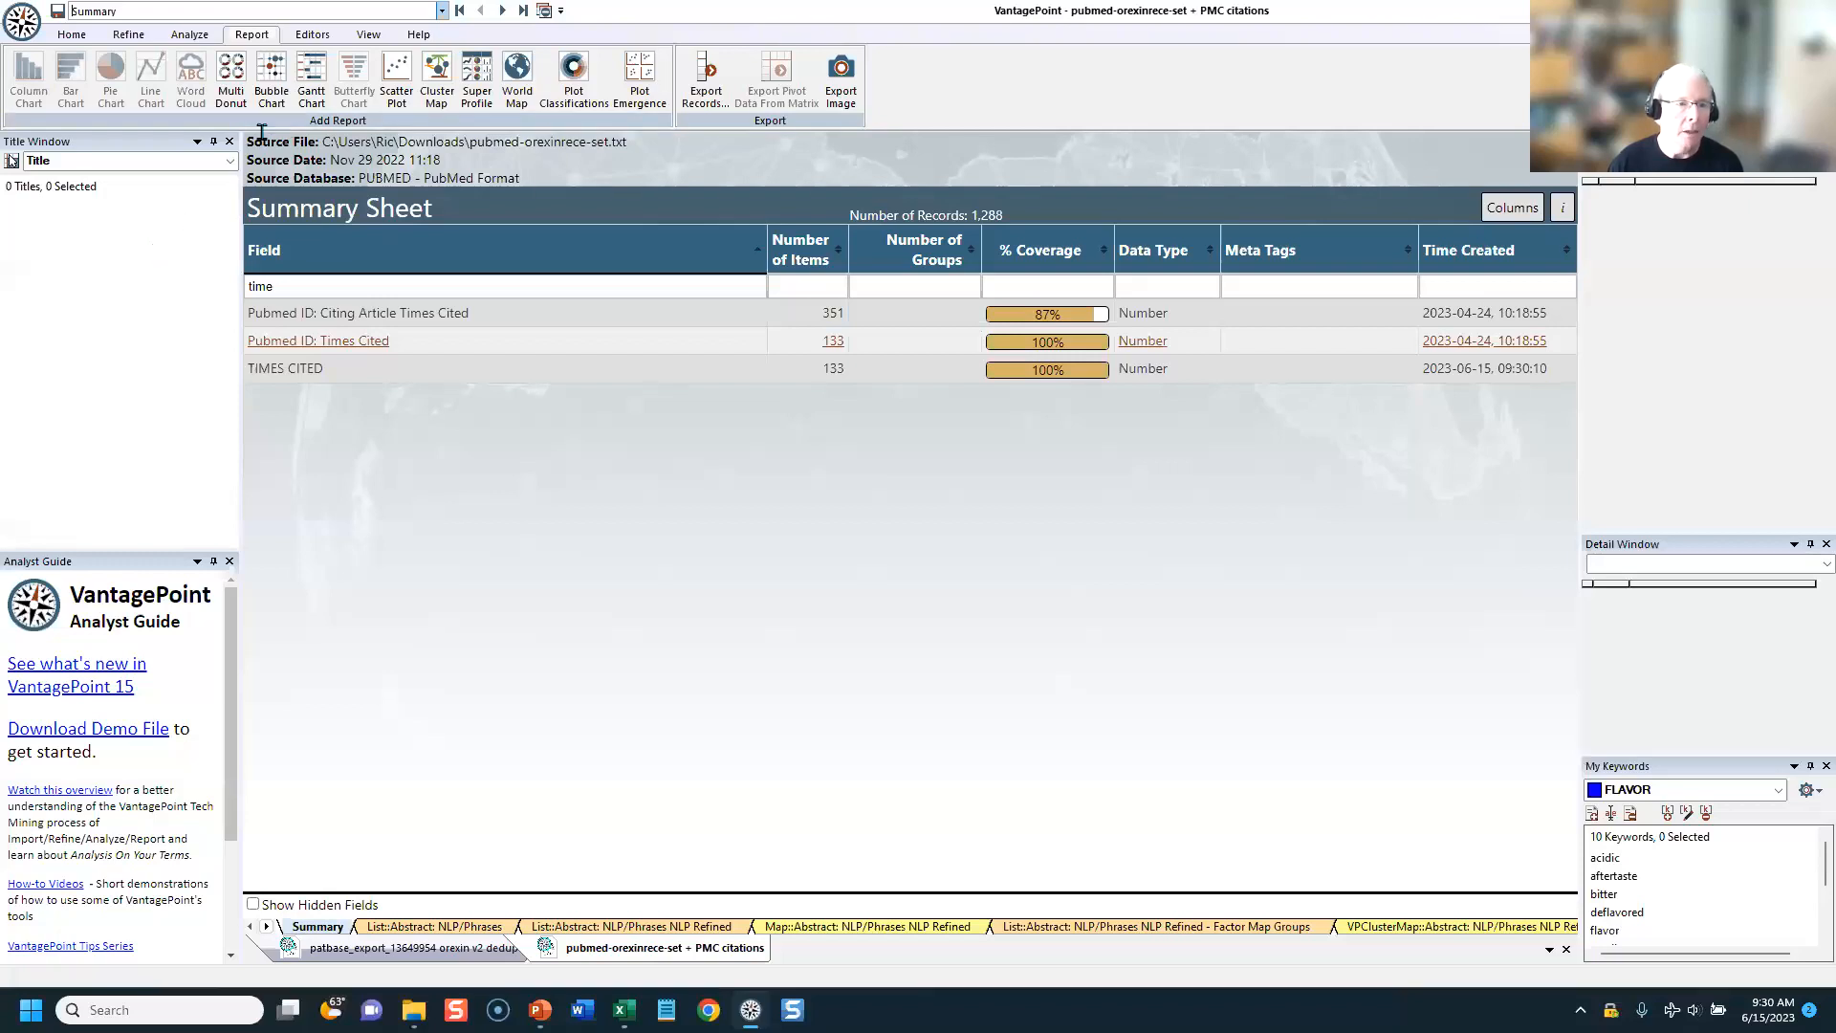
pyautogui.click(190, 34)
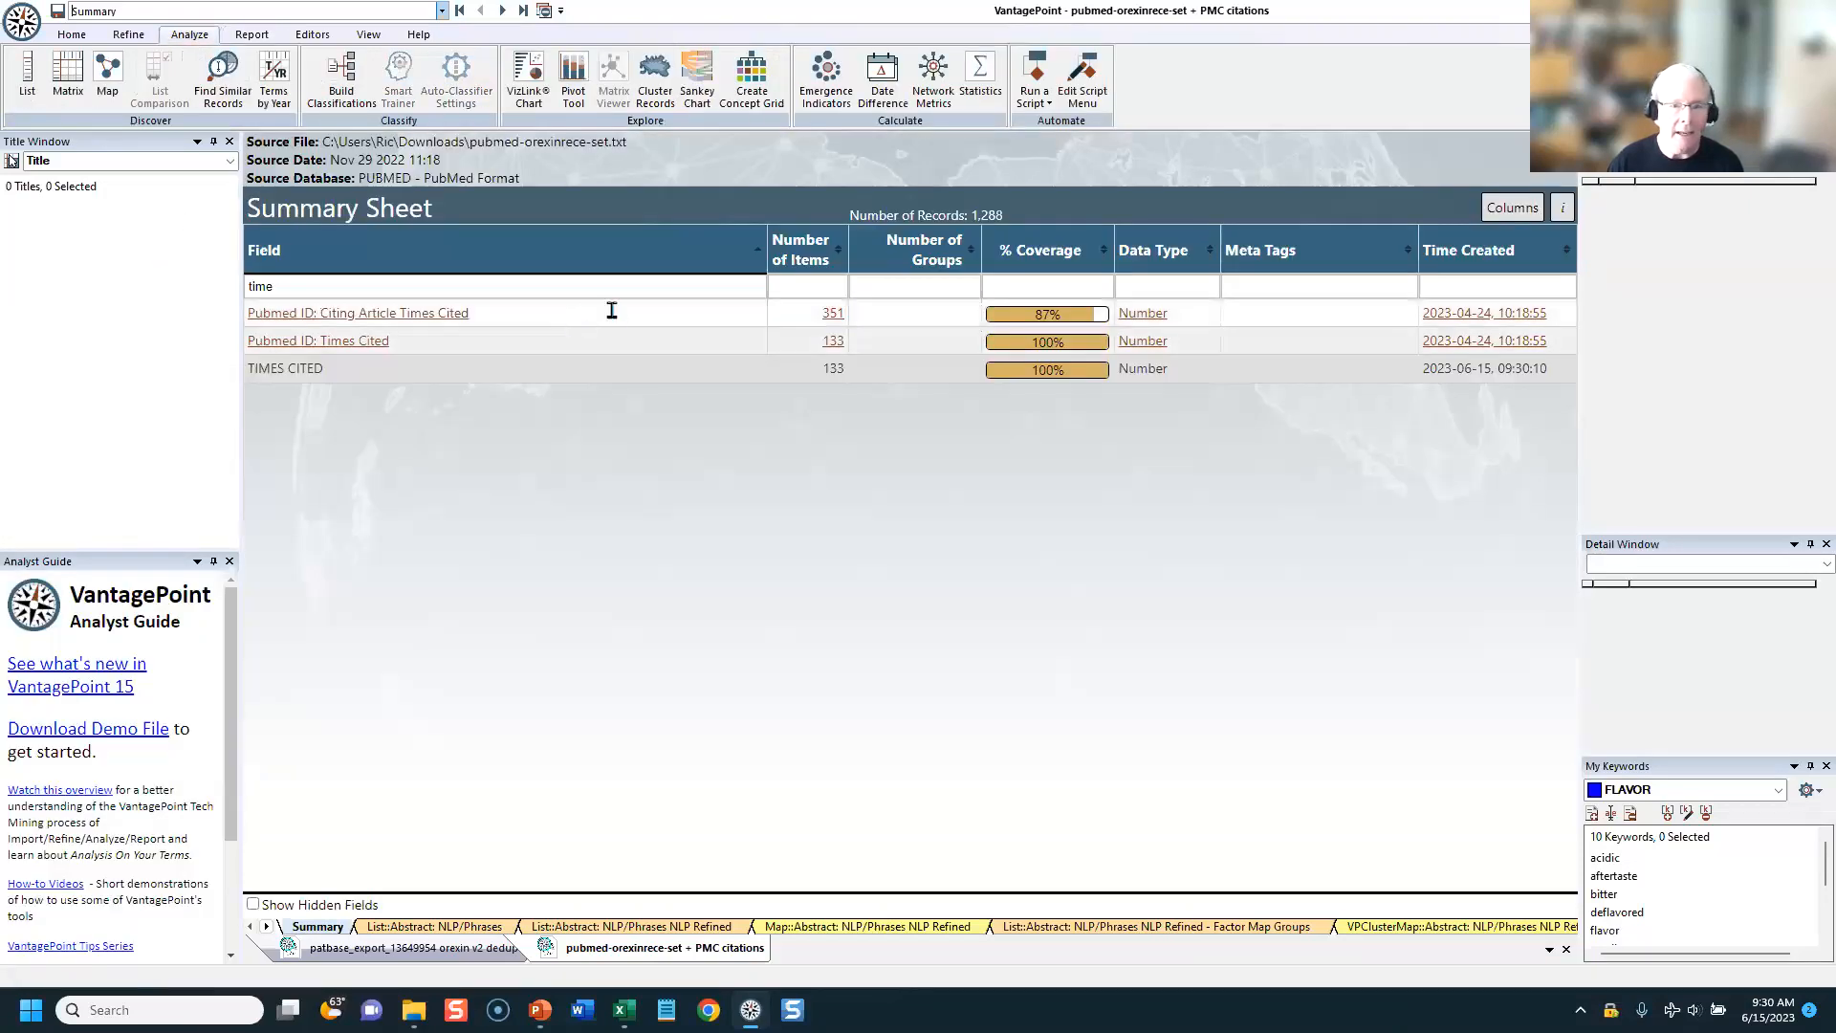
pyautogui.click(882, 76)
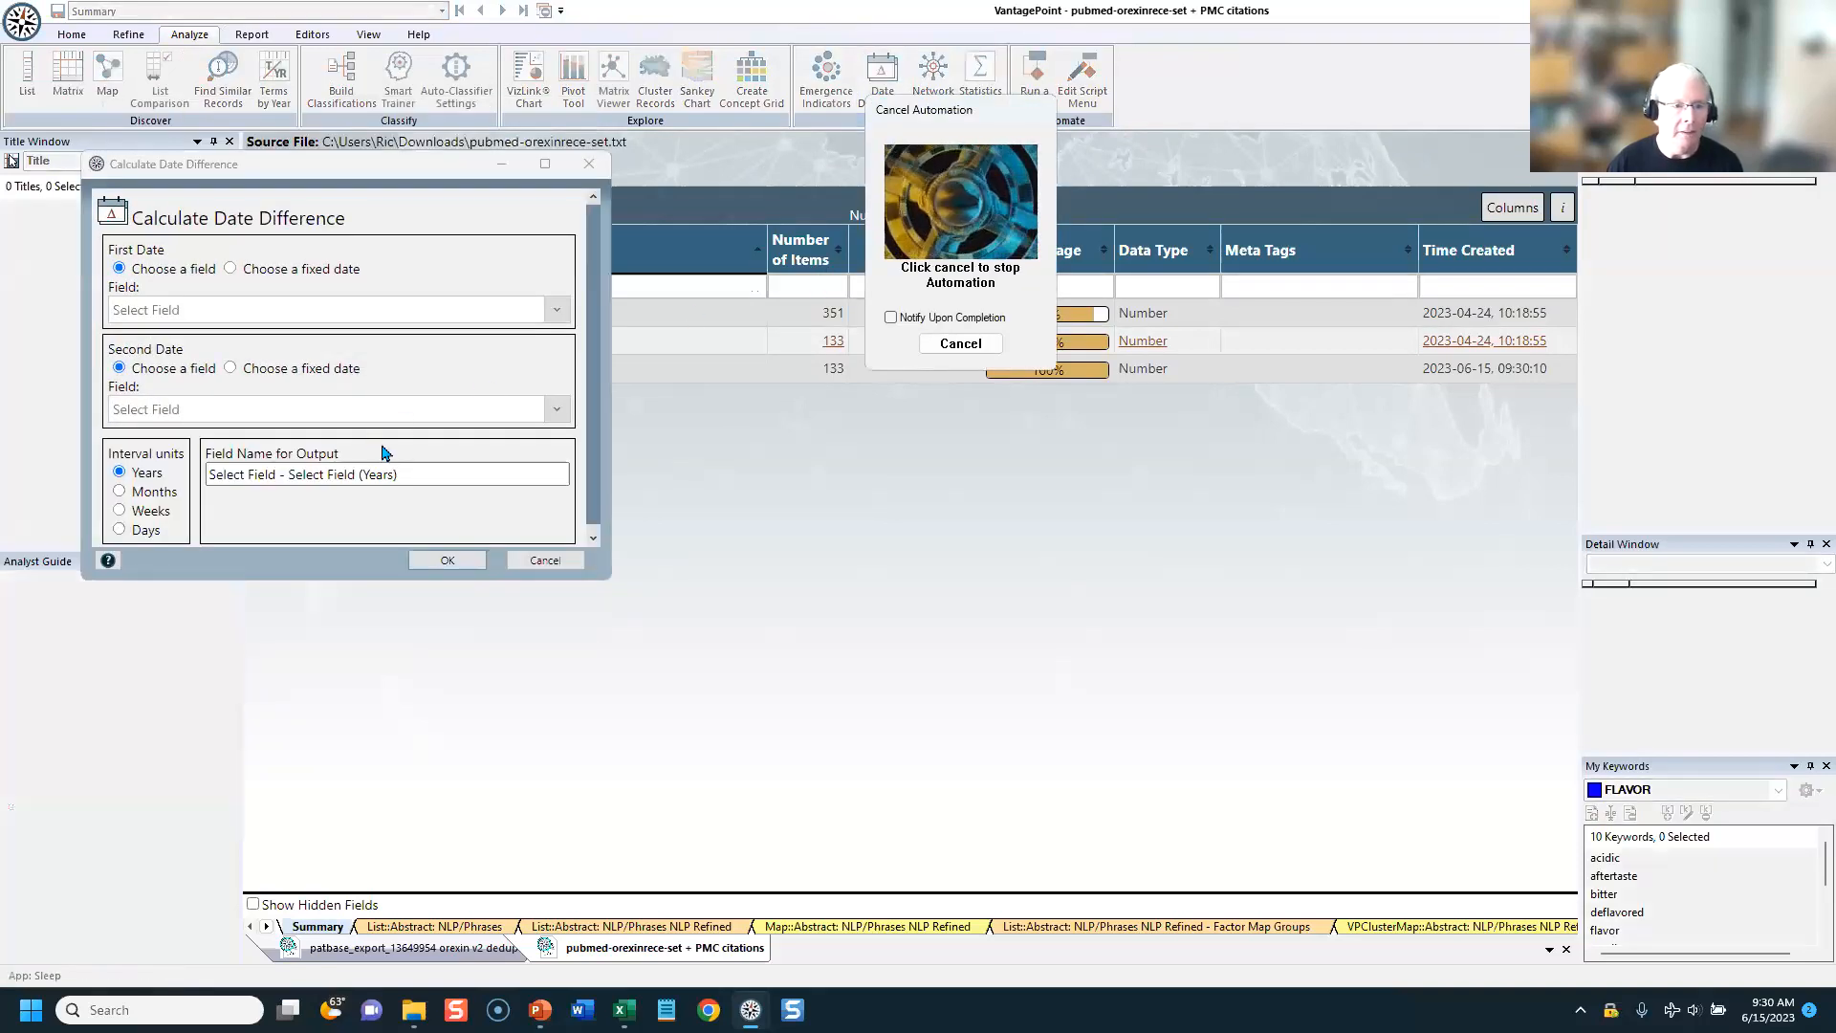
pyautogui.click(307, 311)
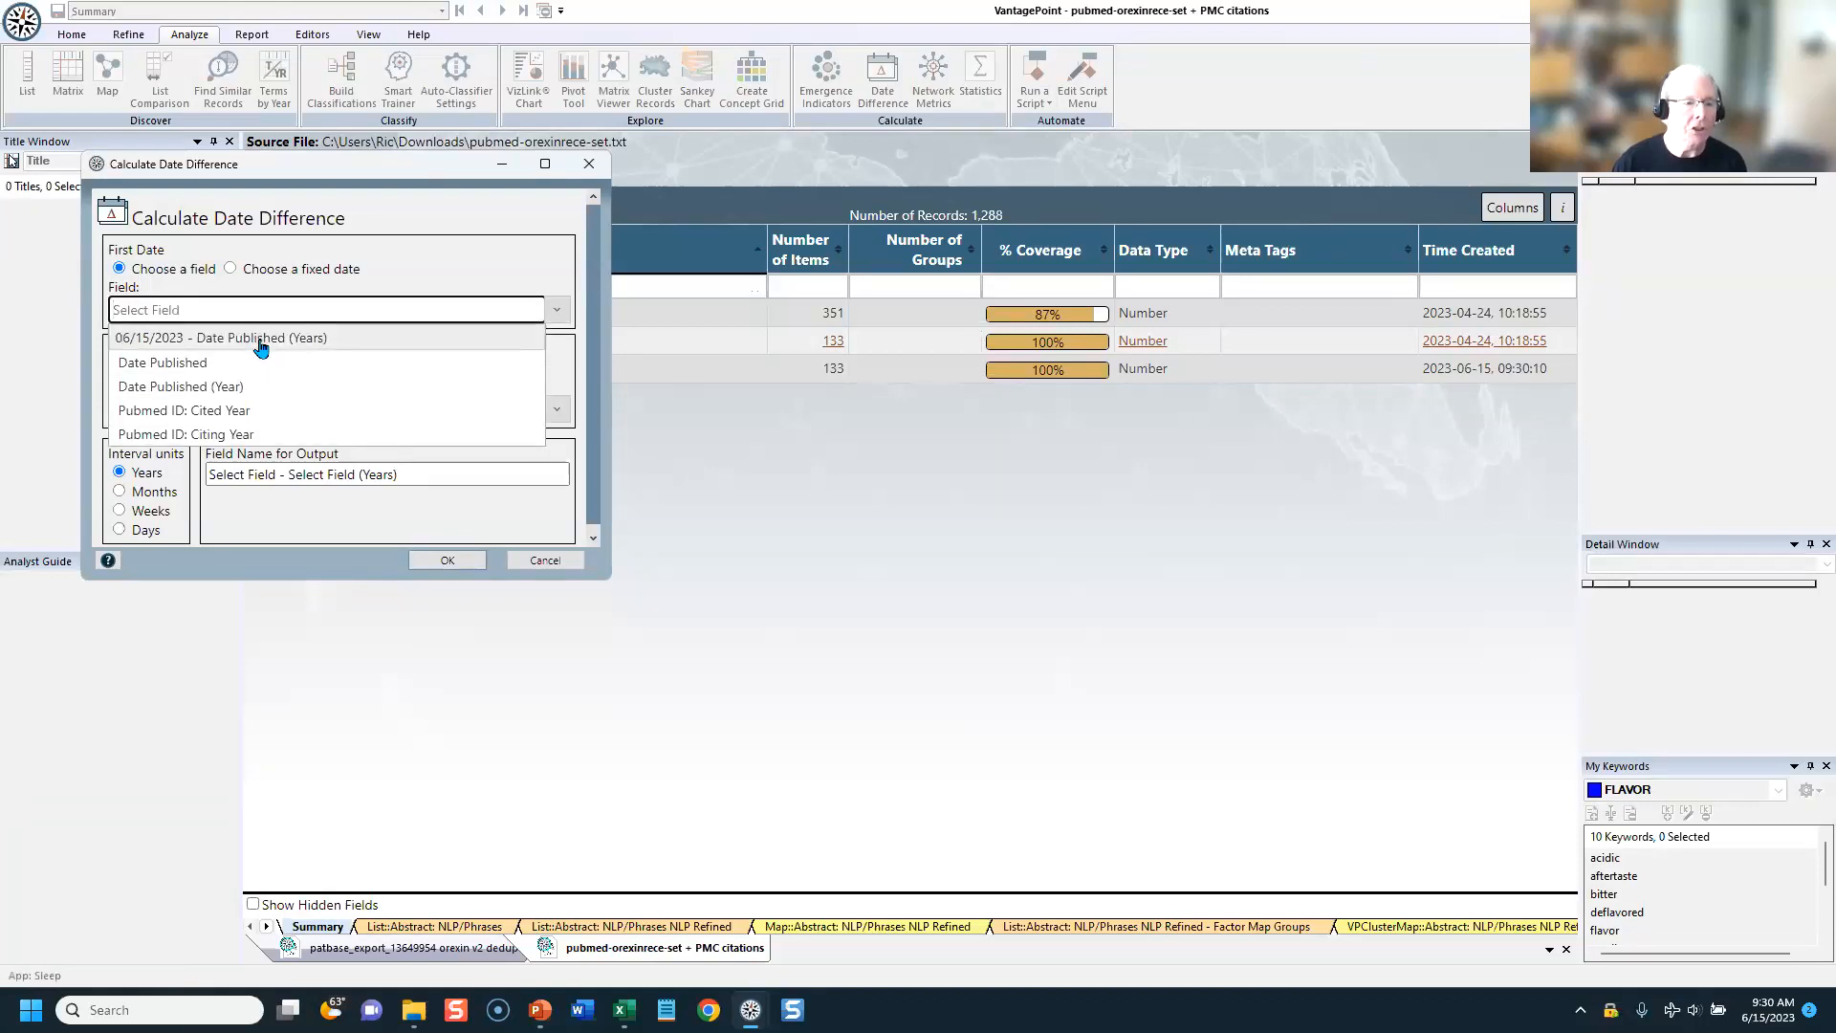
pyautogui.click(162, 362)
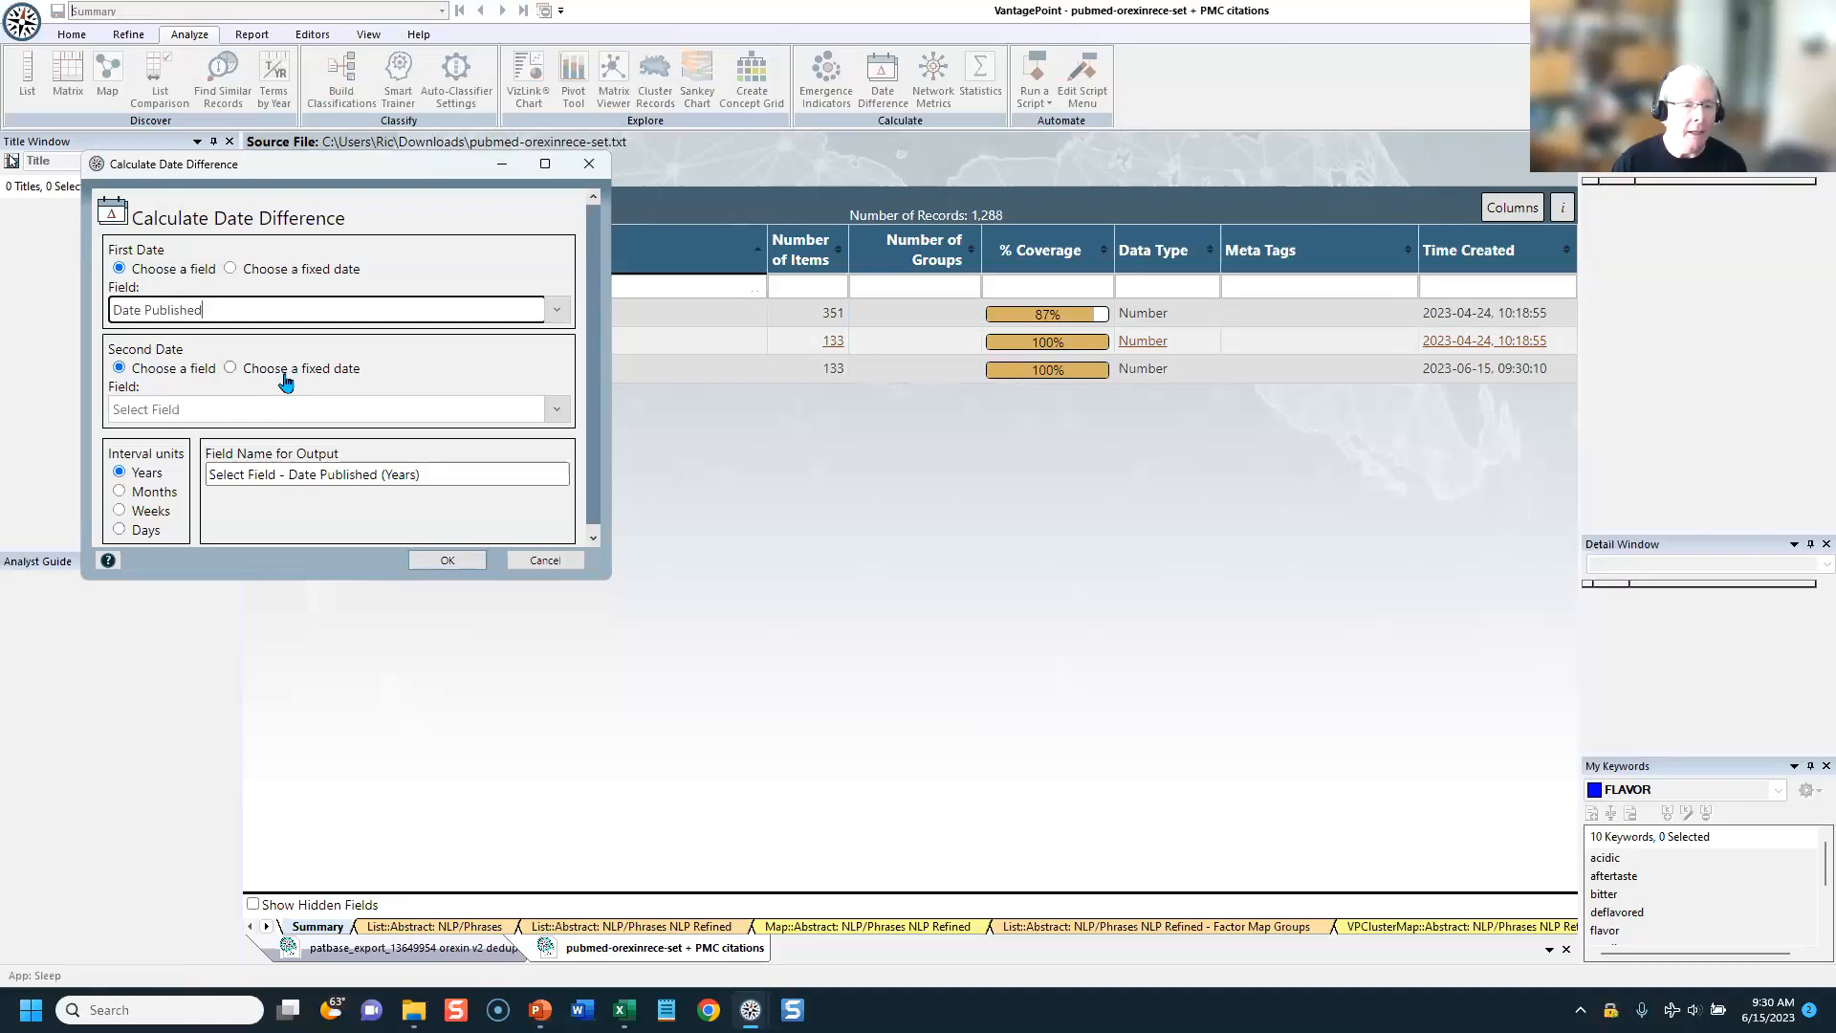
pyautogui.click(230, 369)
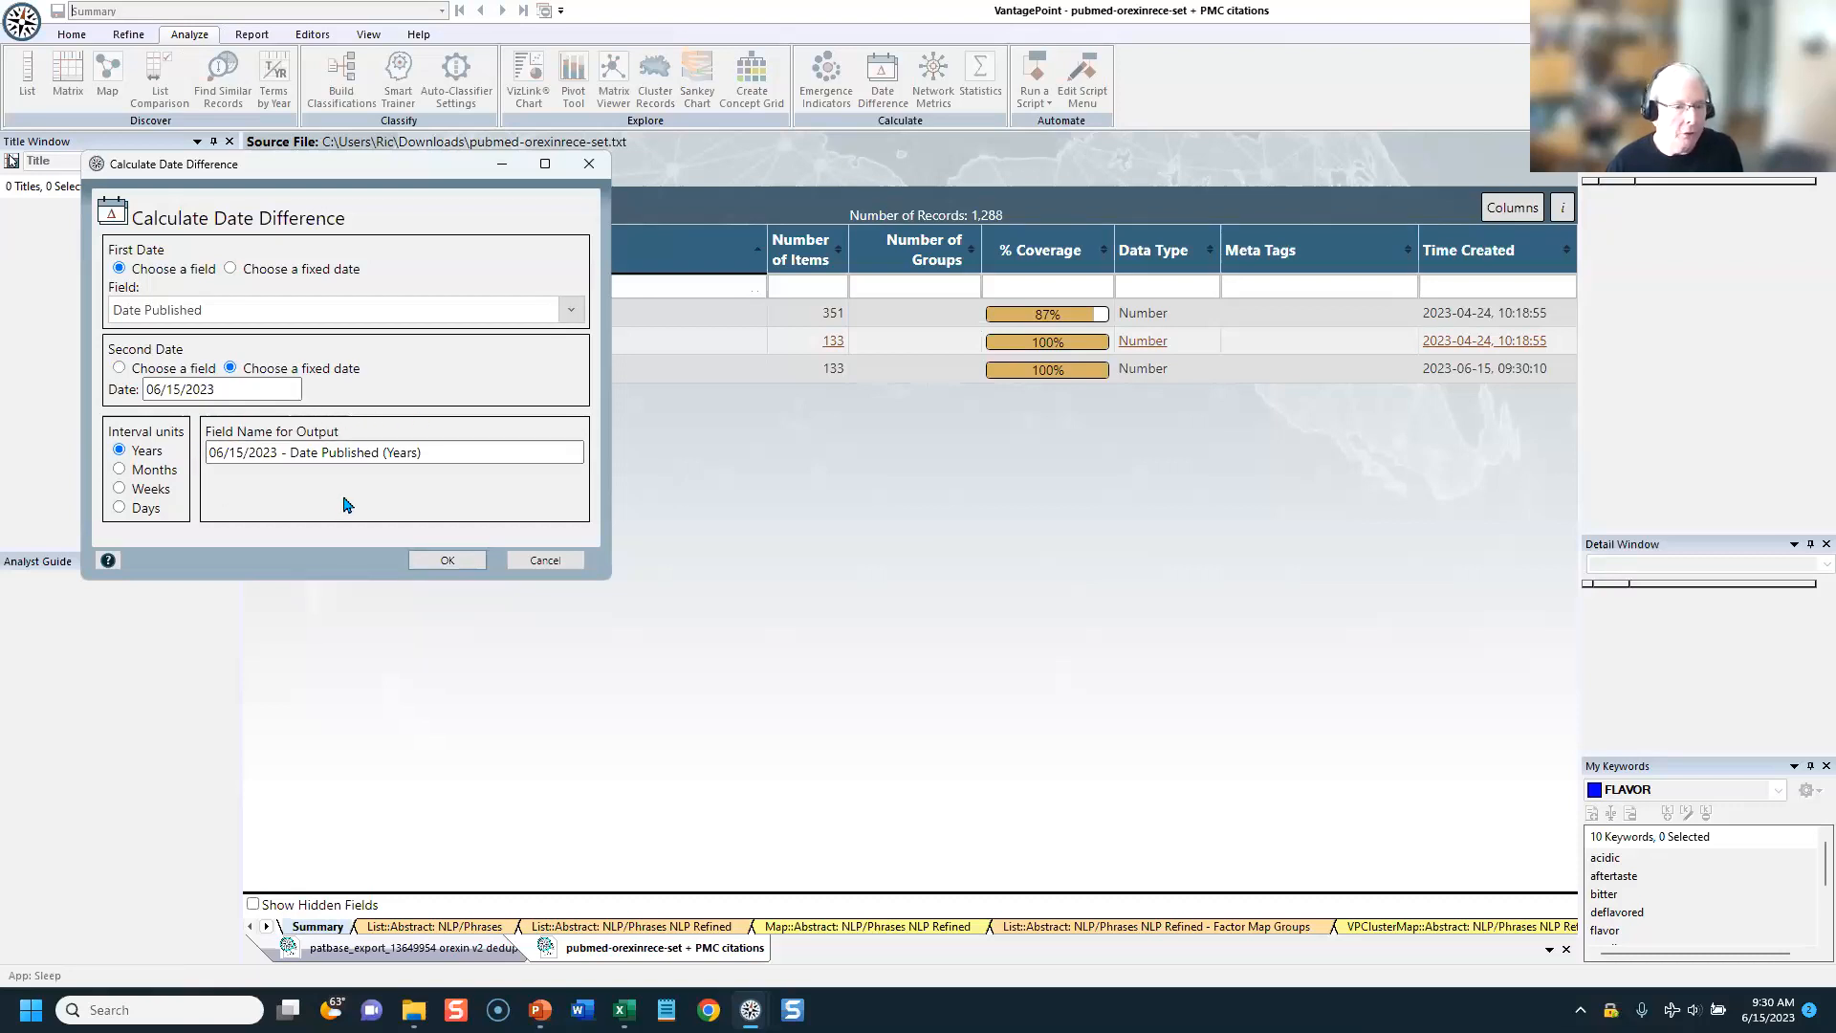
pyautogui.click(443, 561)
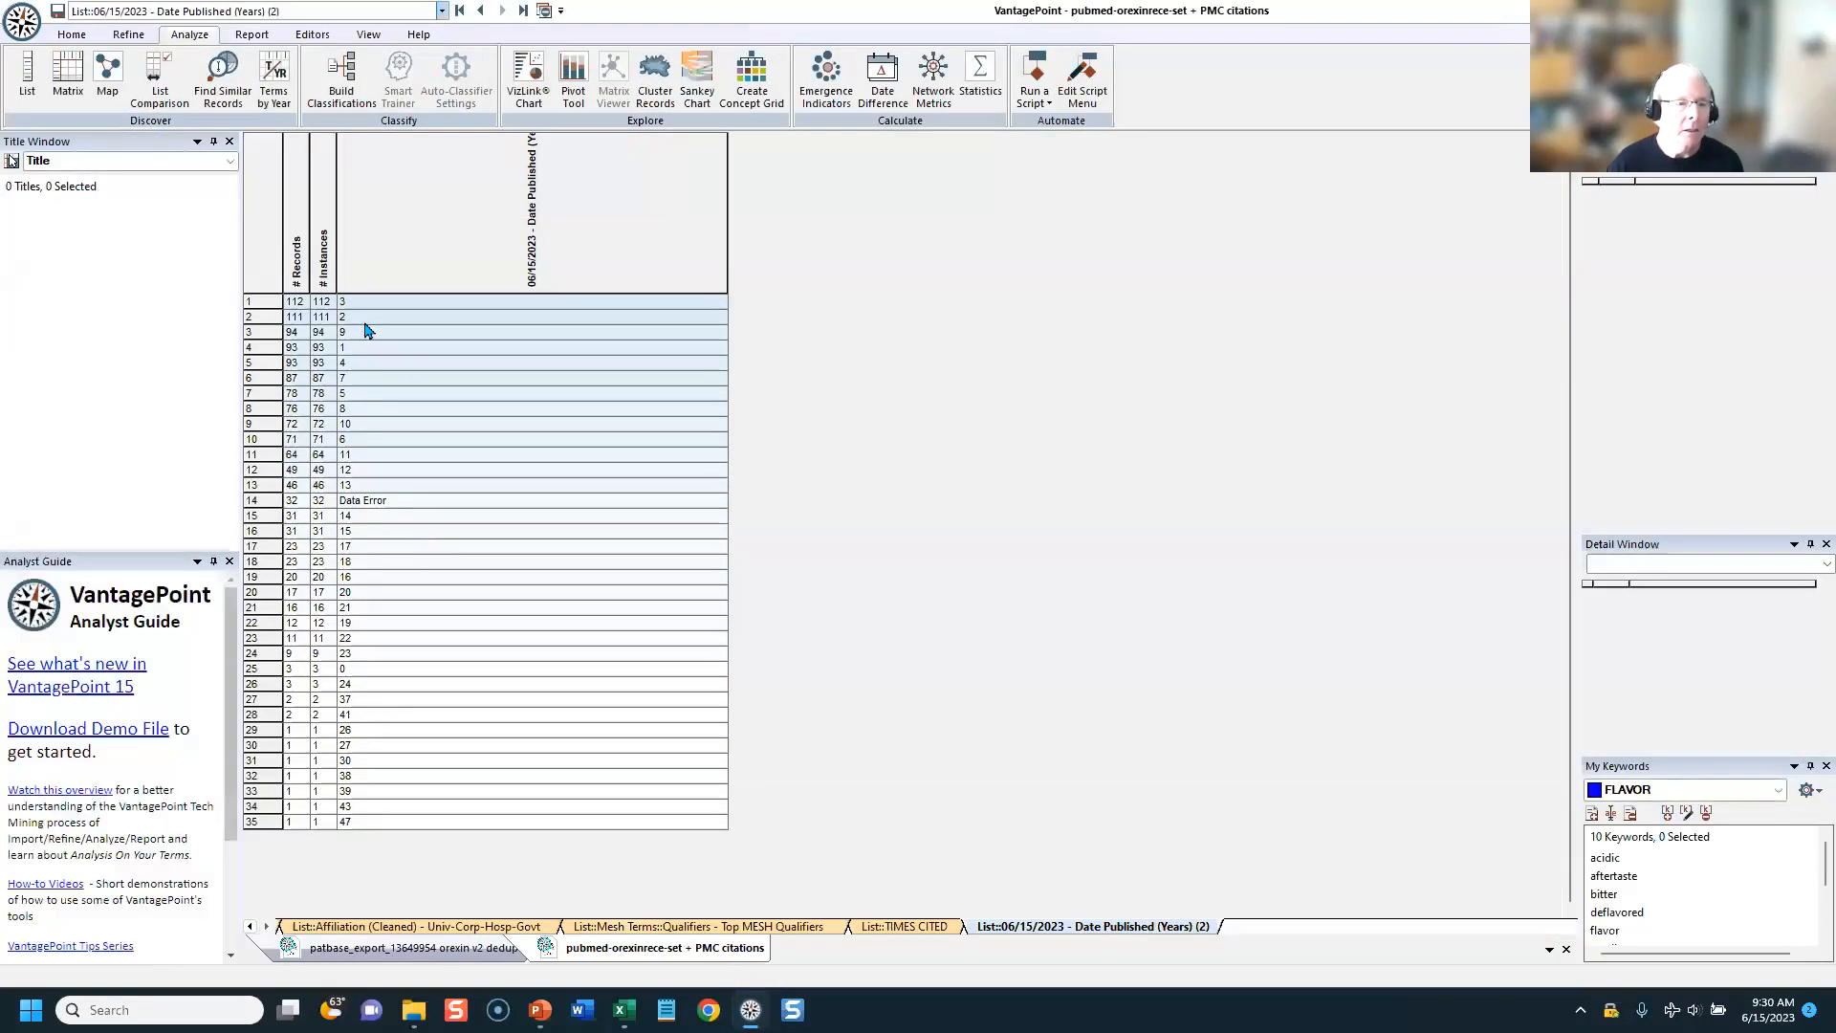
pyautogui.click(373, 312)
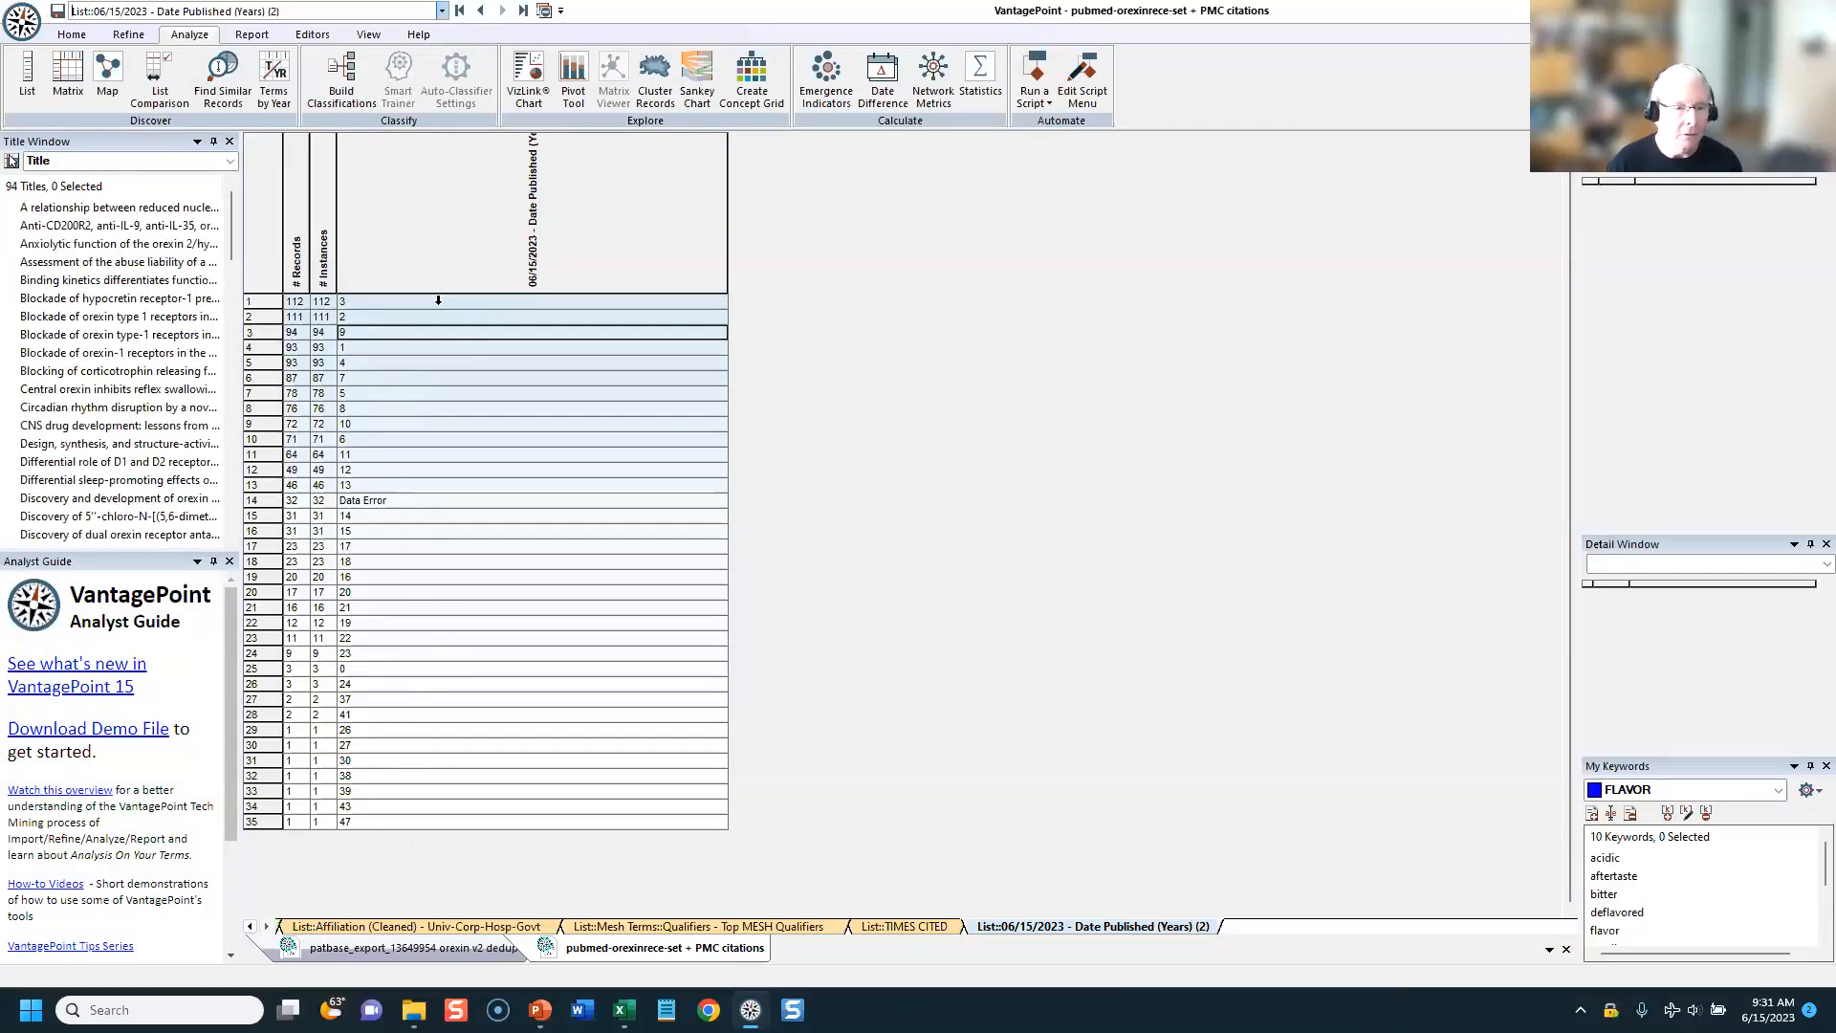
pyautogui.click(364, 823)
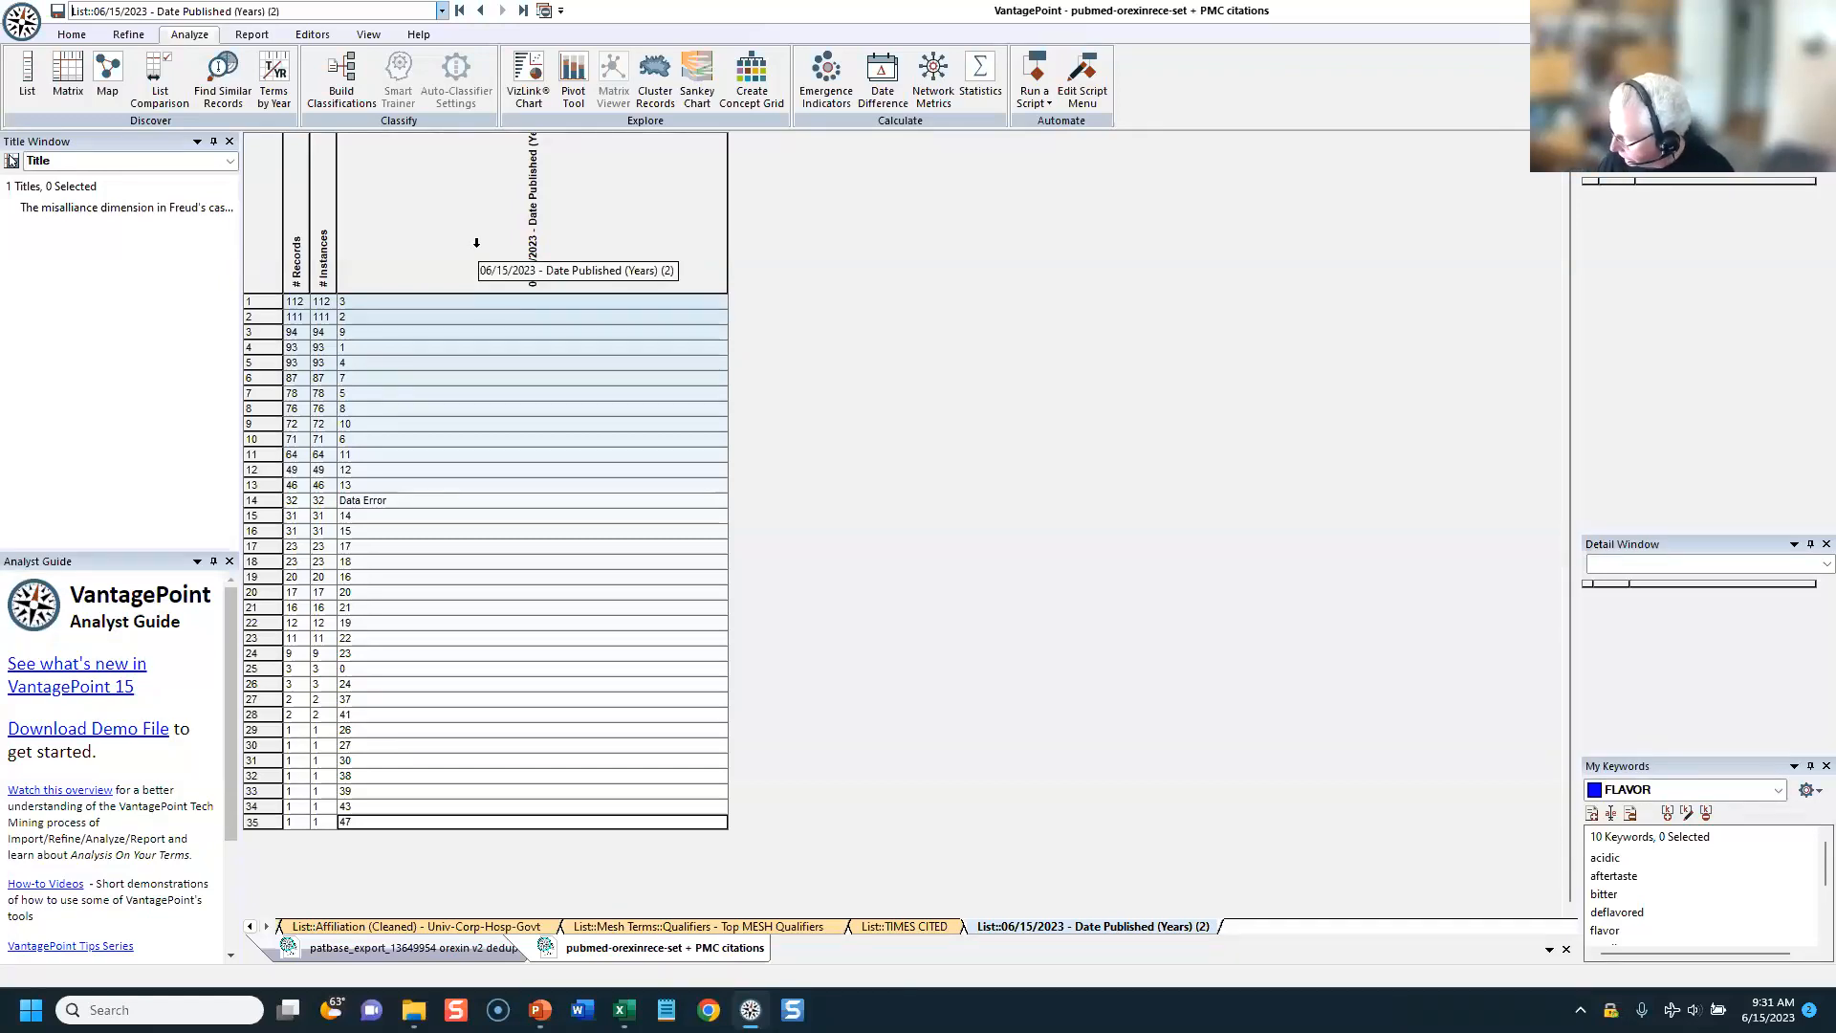
# Step: Clear the summary's field filter and copy the 06/15/2023 - Date Published (Years) field under the name AGE (YEARS)
pyautogui.click(462, 16)
pyautogui.click(363, 285)
pyautogui.click(756, 286)
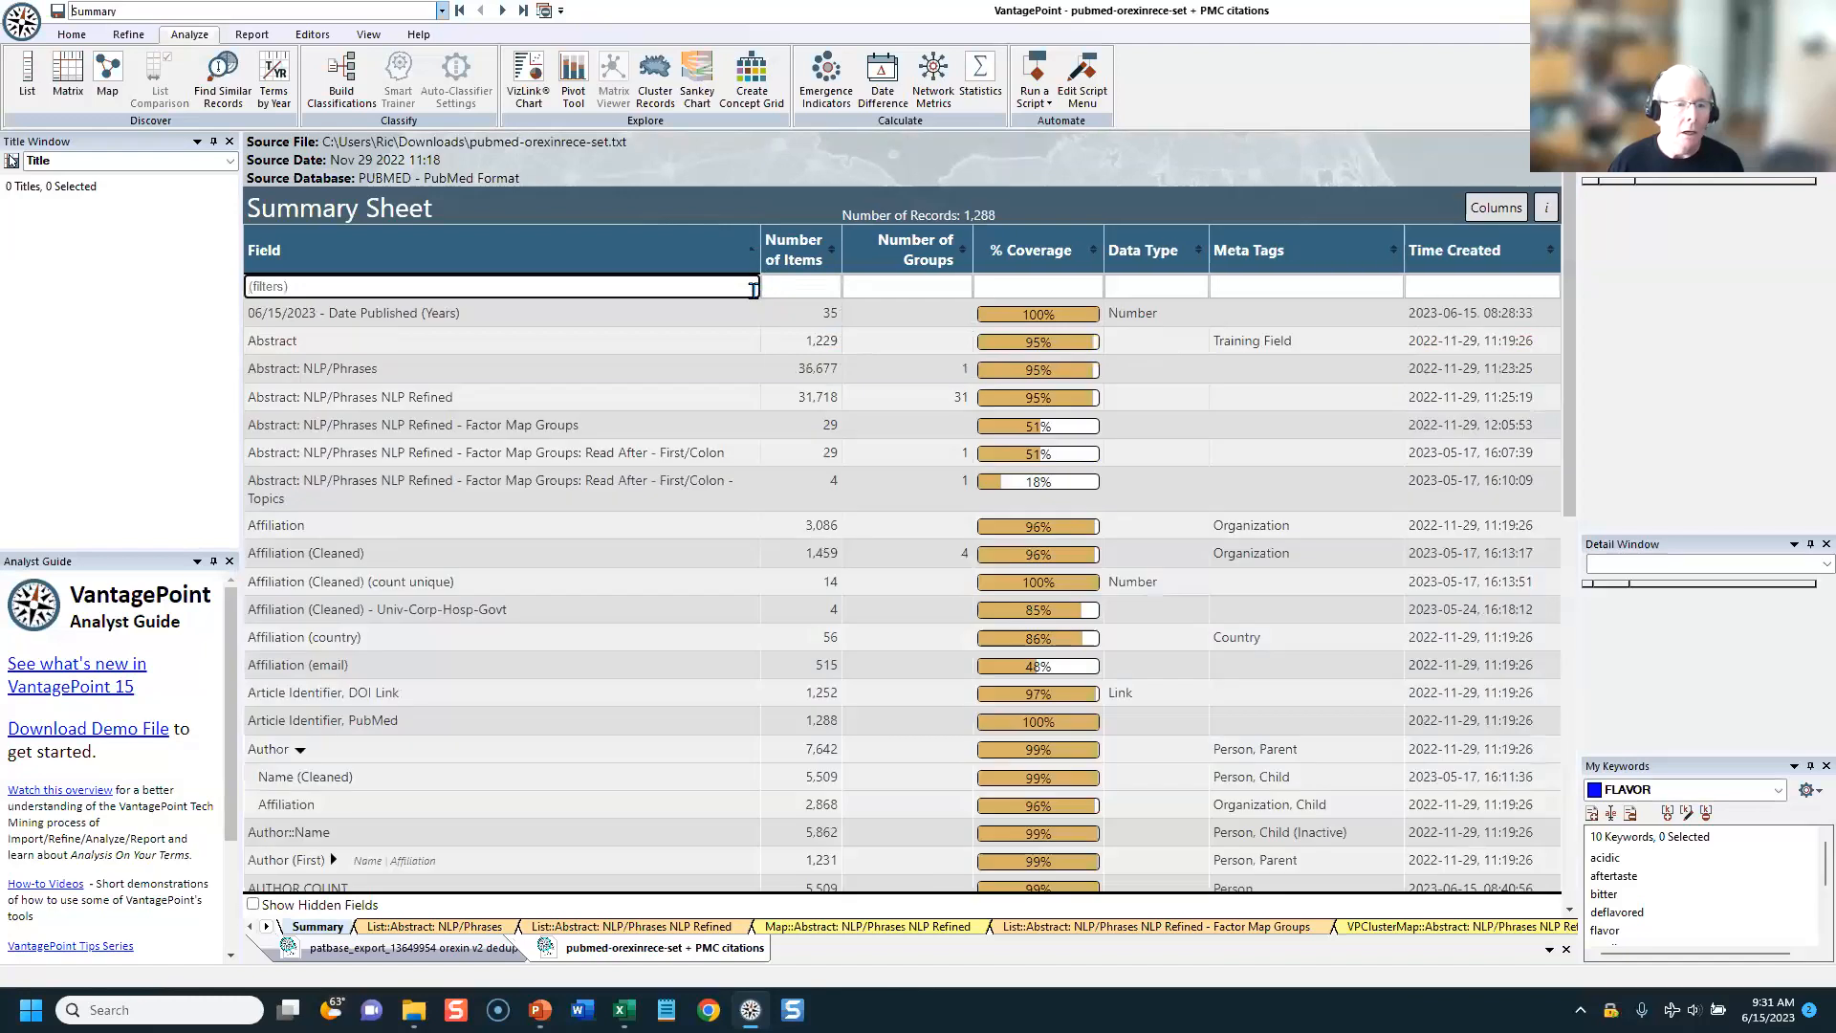
pyautogui.rightClick(336, 328)
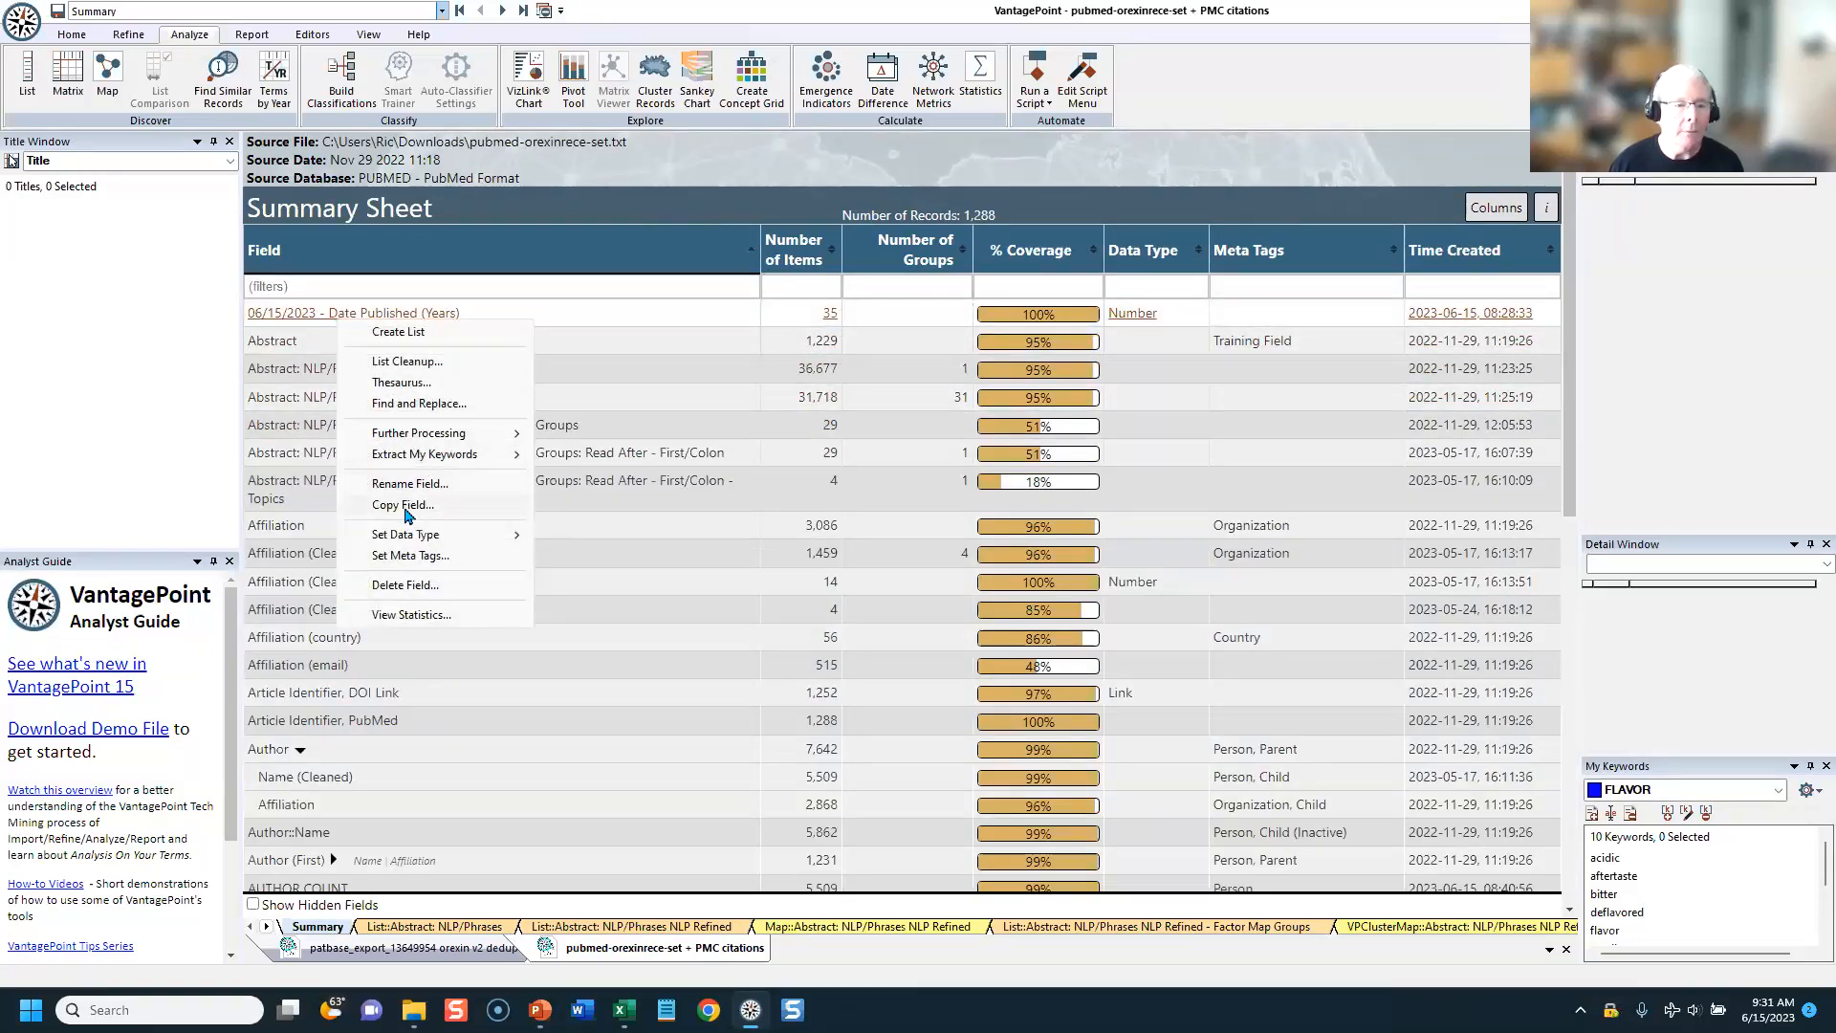
pyautogui.click(390, 505)
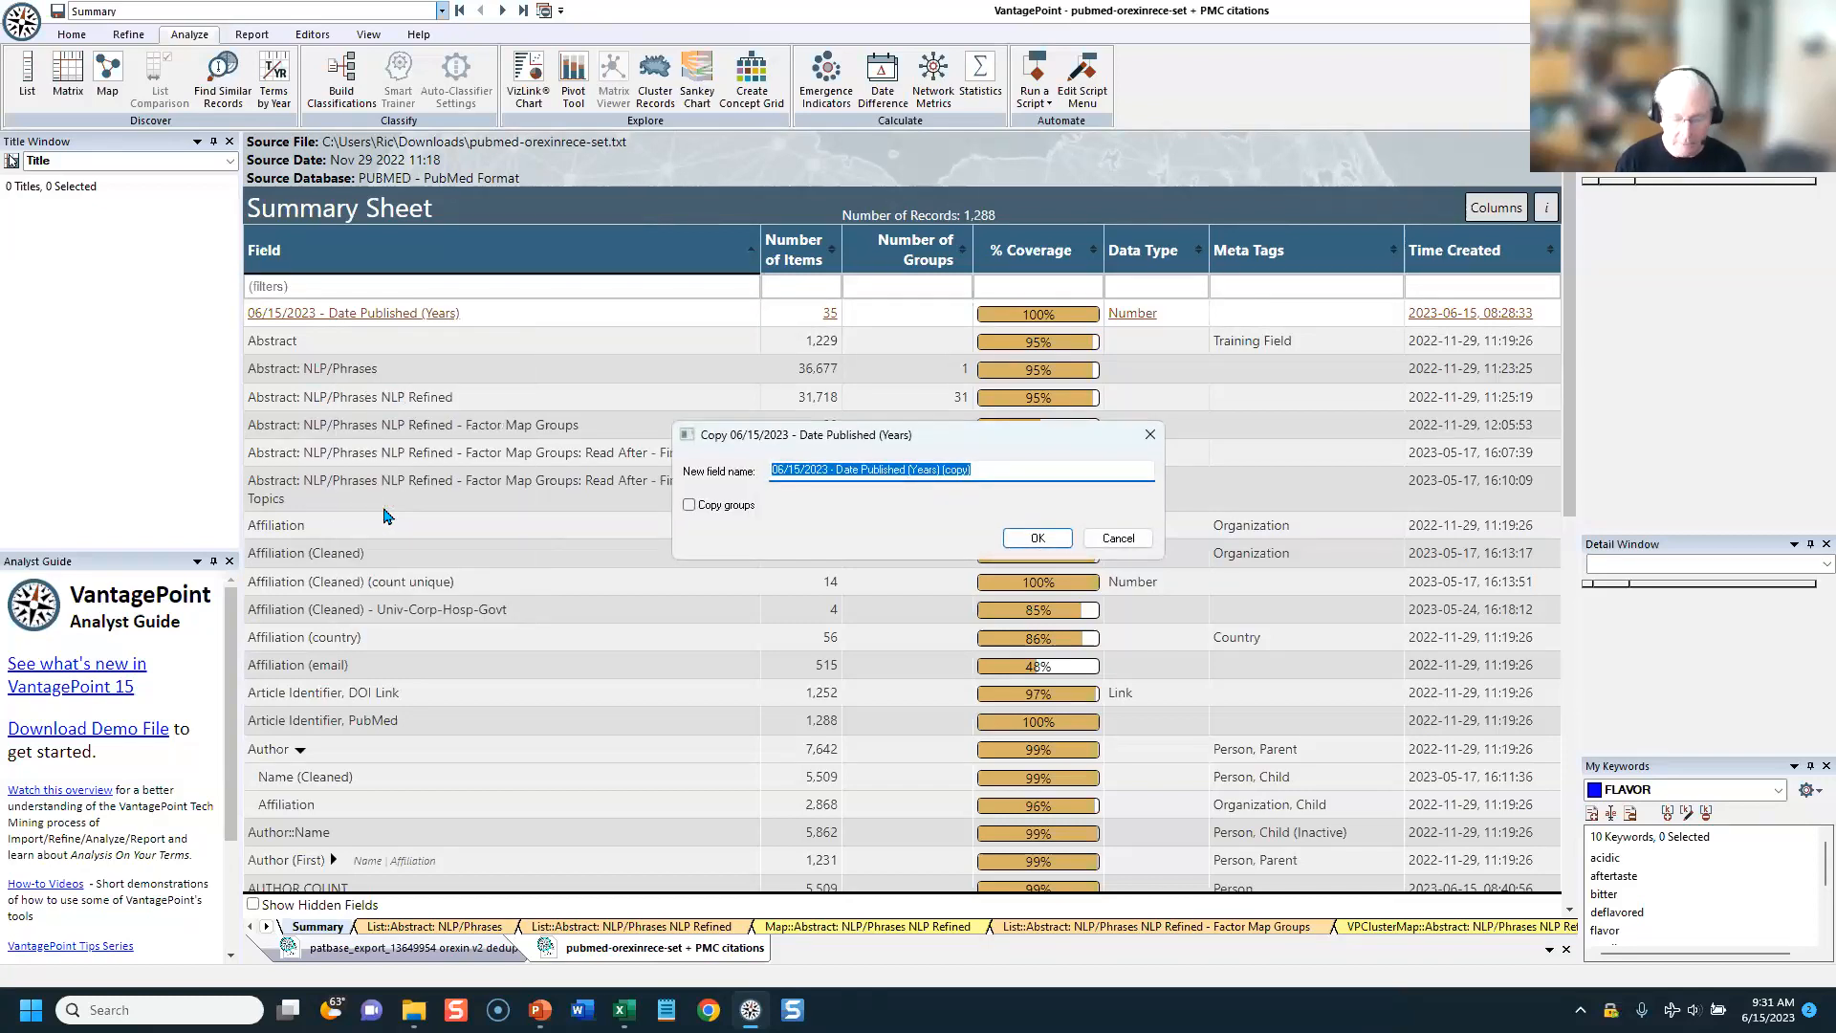
pyautogui.write('AGE ')
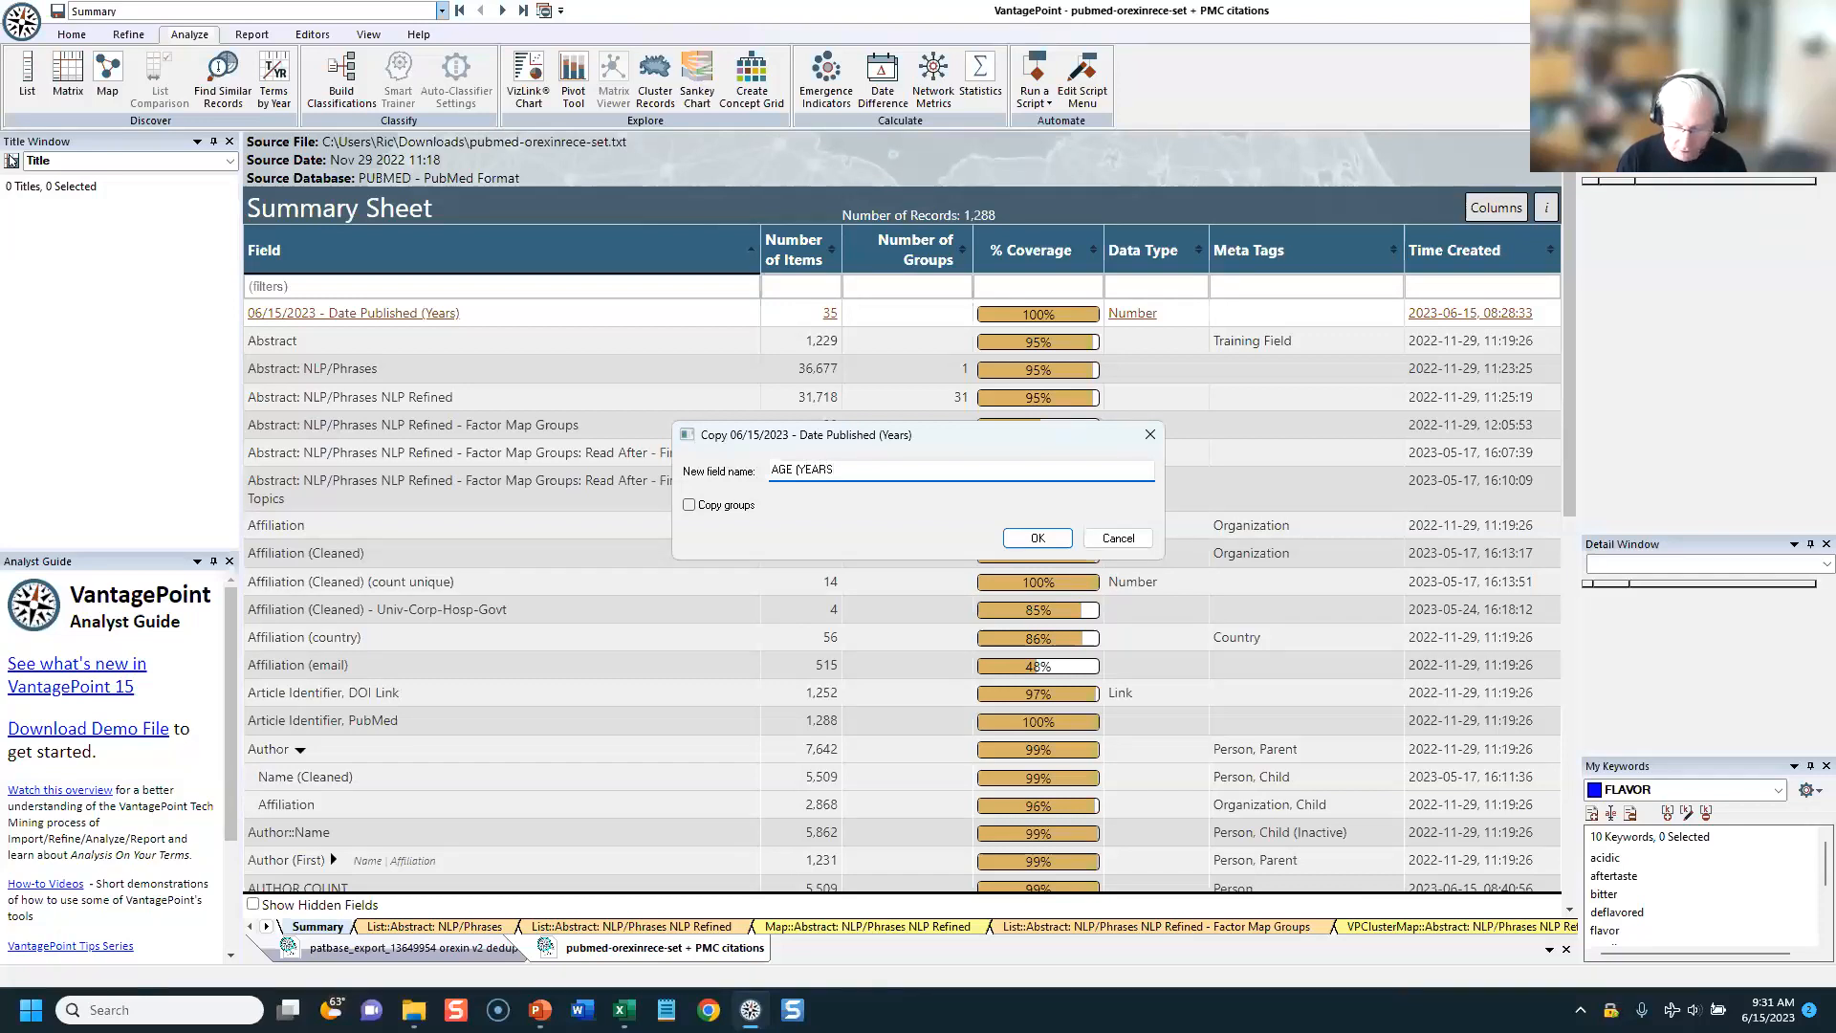
pyautogui.write('(YEARS)')
pyautogui.press('Return')
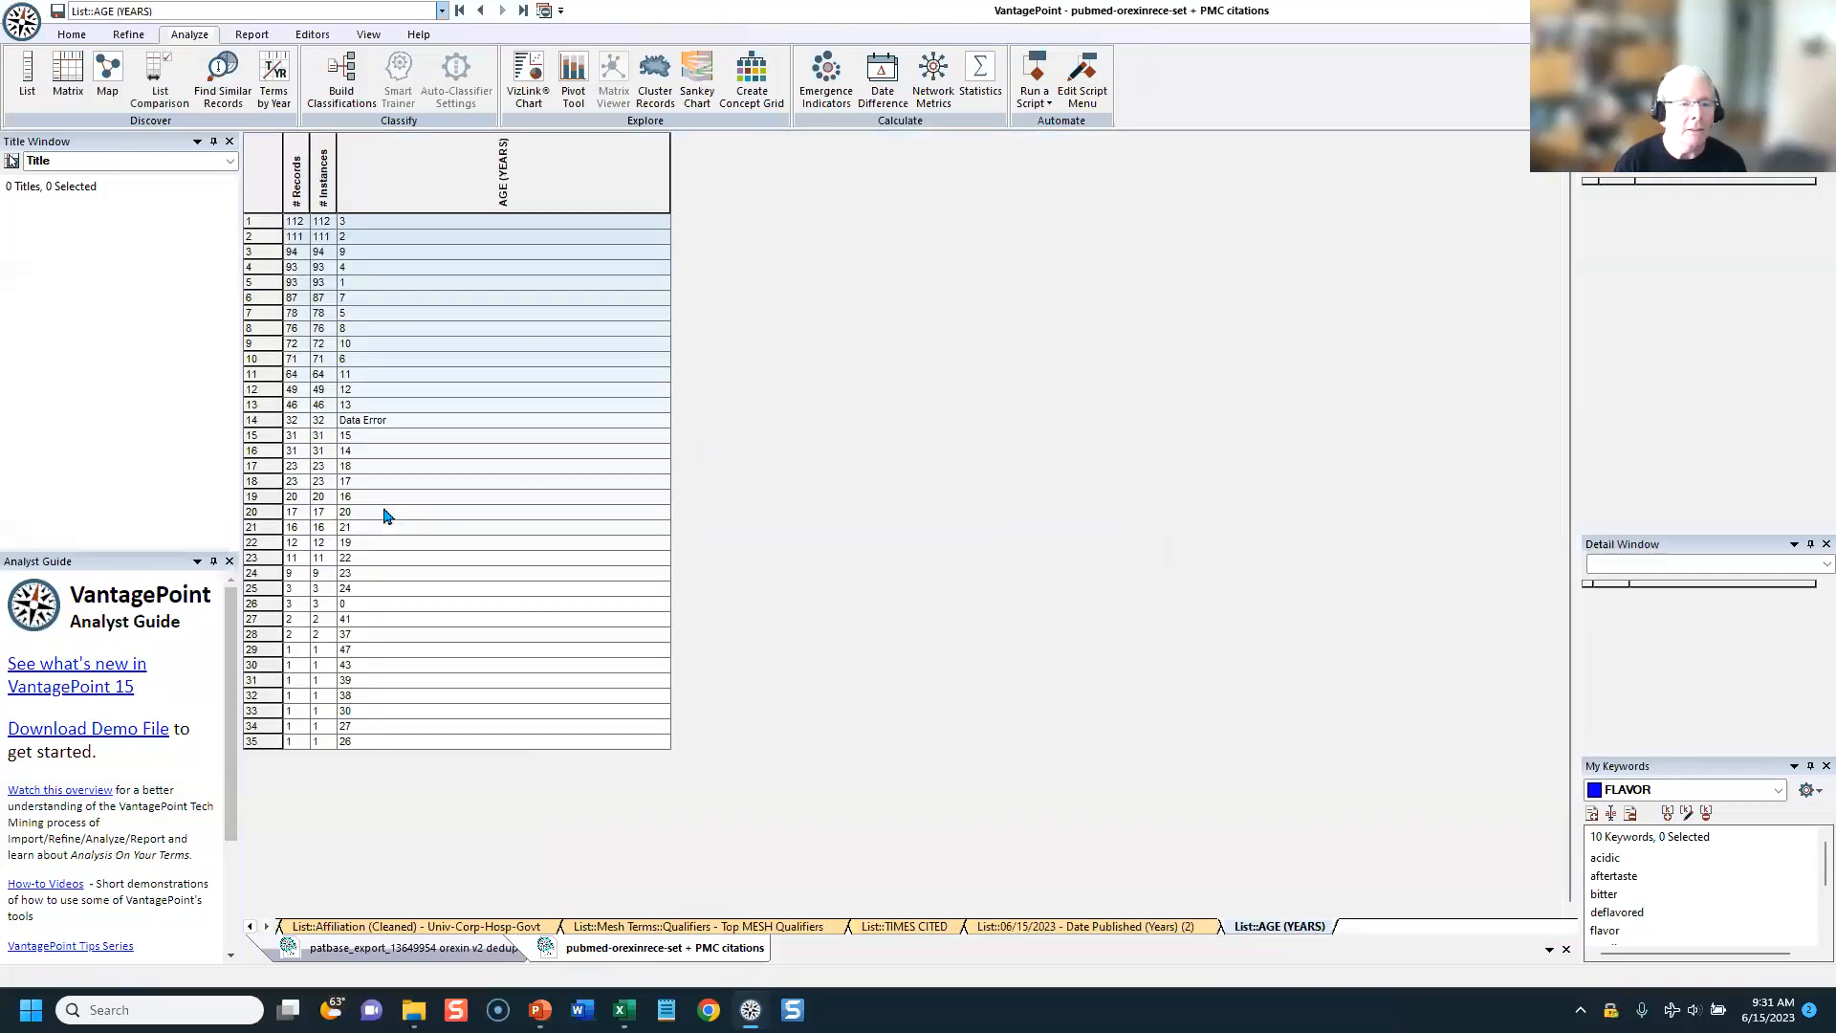
# Step: Filter the summary sheet's fields by "AGE" to check the copied field, and clear the filter
pyautogui.click(459, 11)
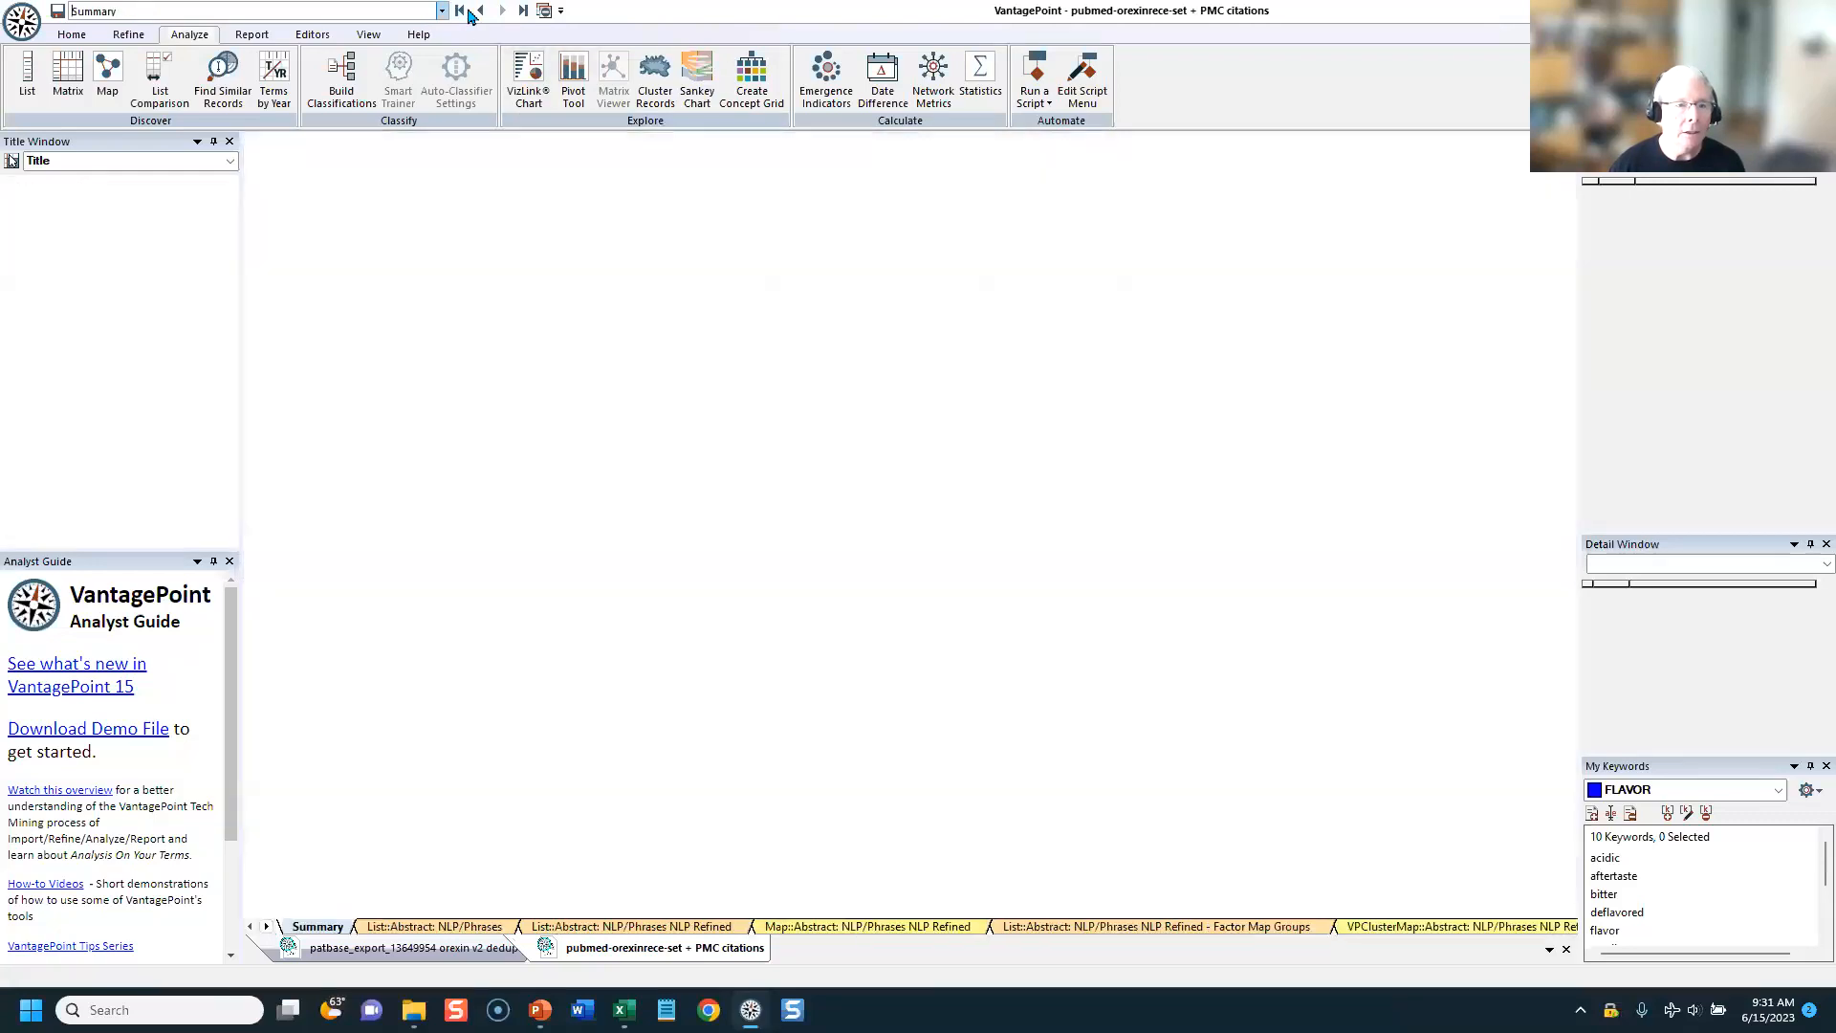
pyautogui.click(429, 285)
pyautogui.write('AGE')
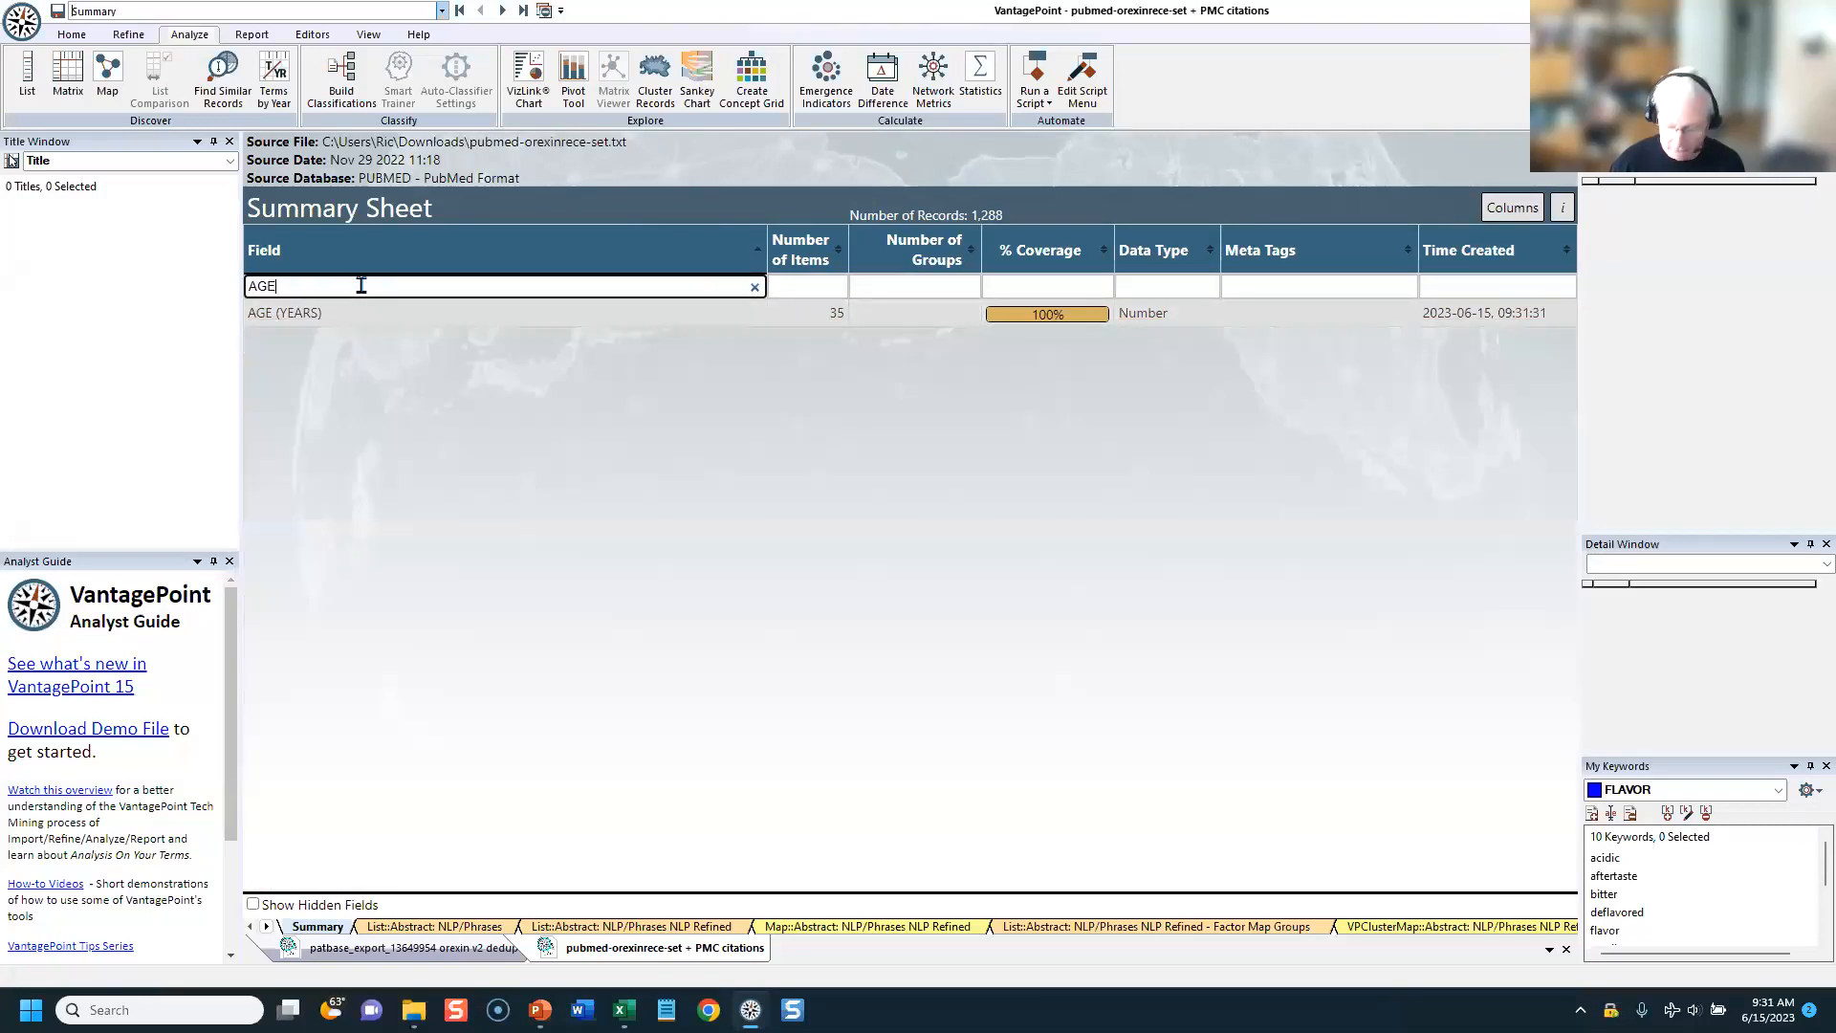
pyautogui.press('BackSpace')
pyautogui.press('BackSpace')
pyautogui.press('BackSpace')
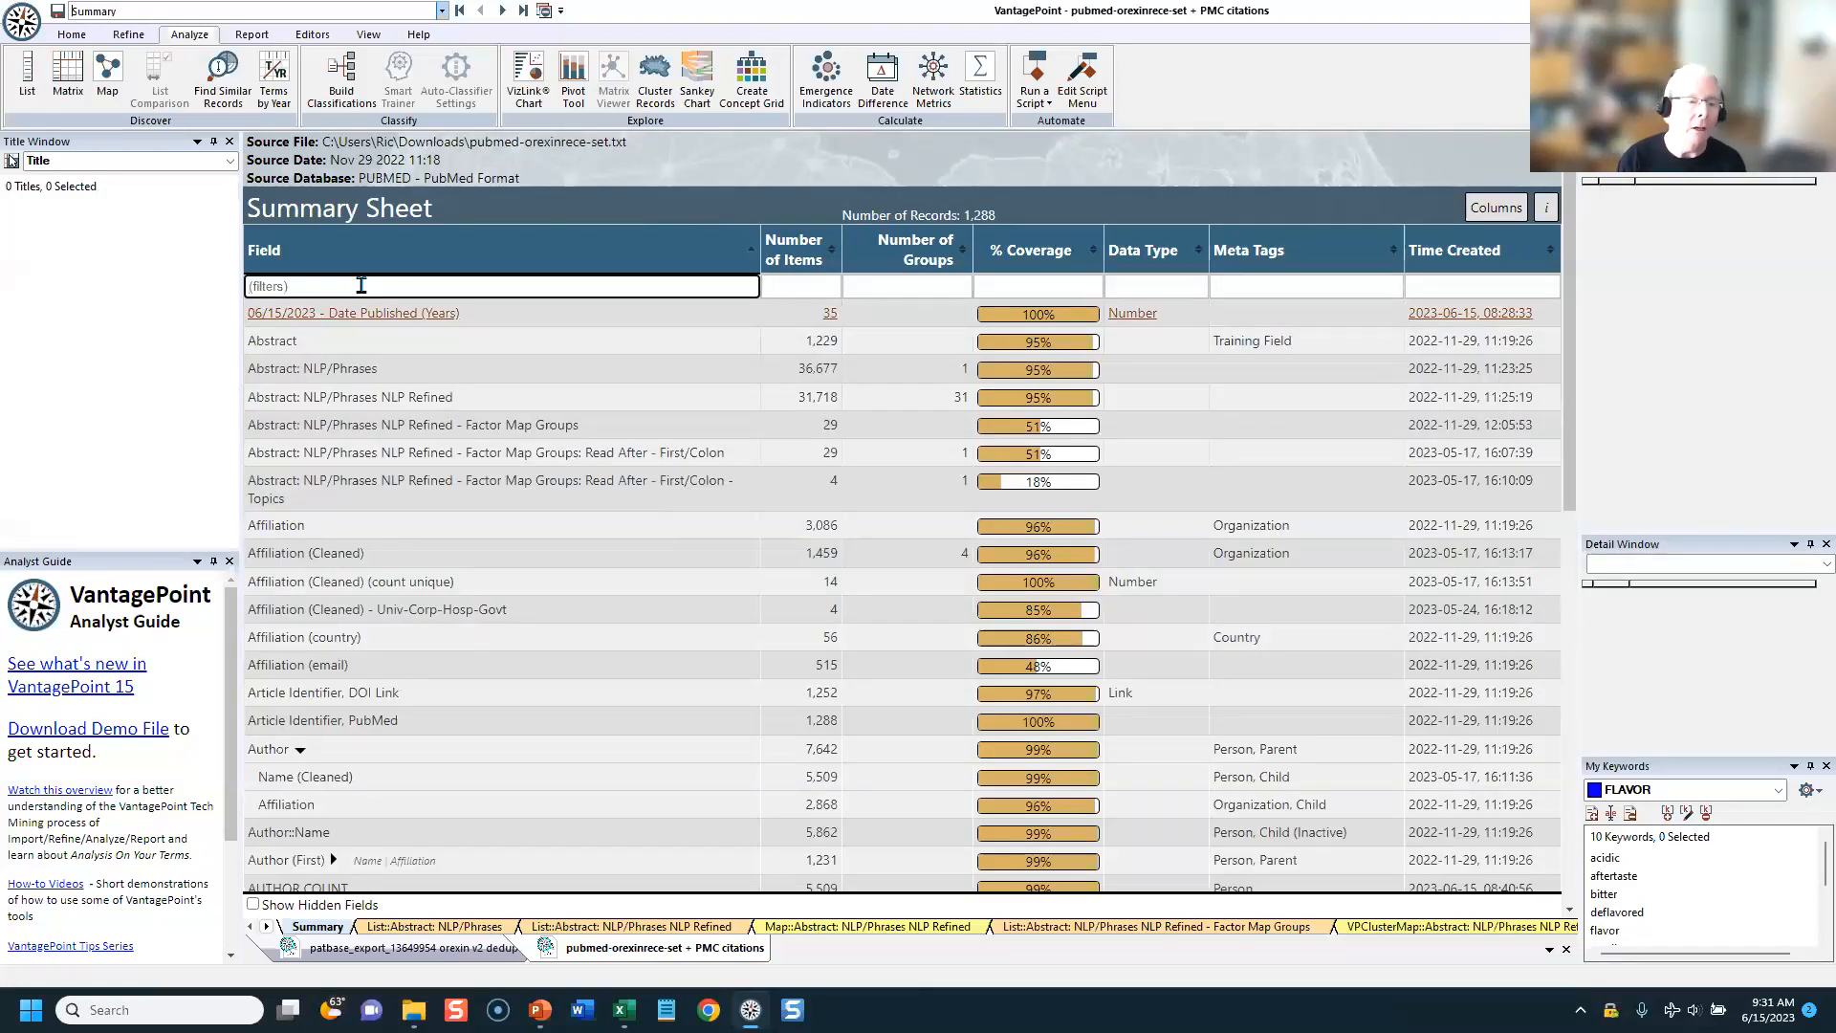
# Step: Filter the summary fields by "AUTH" and look through the commands available for the author Name (Cleaned) field
pyautogui.write('AUTH')
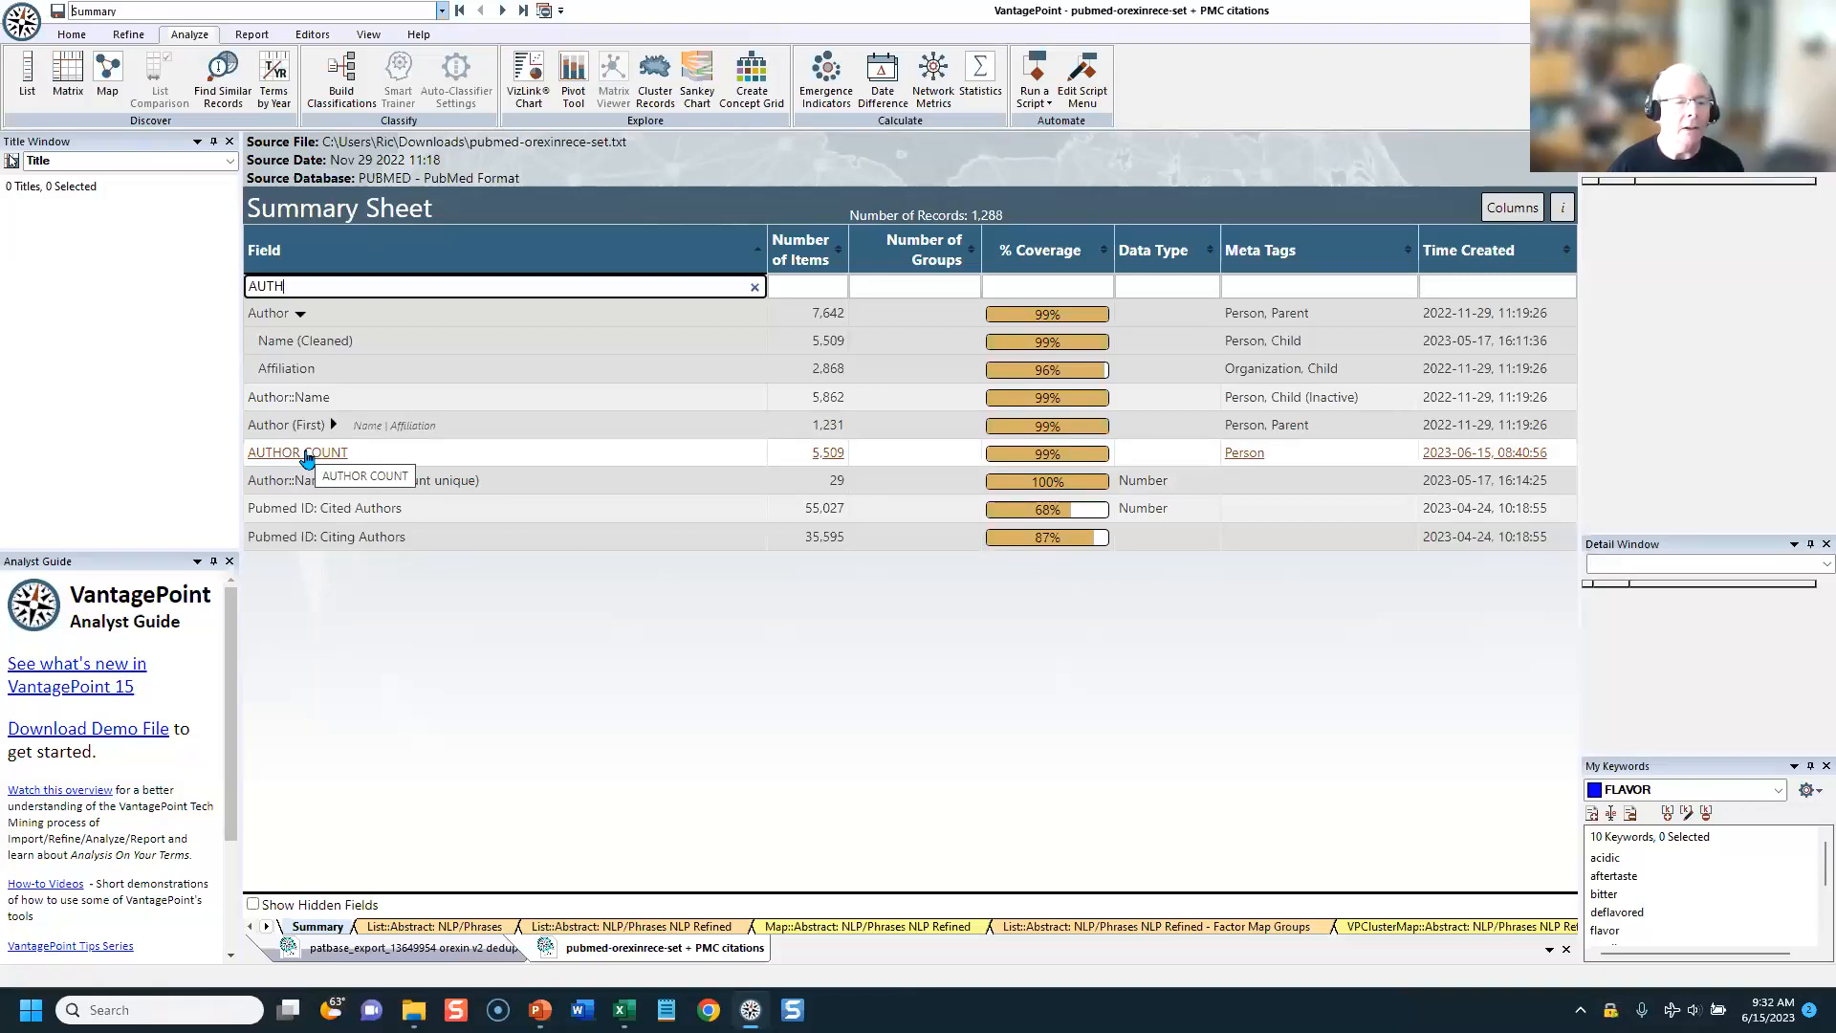
pyautogui.rightClick(291, 346)
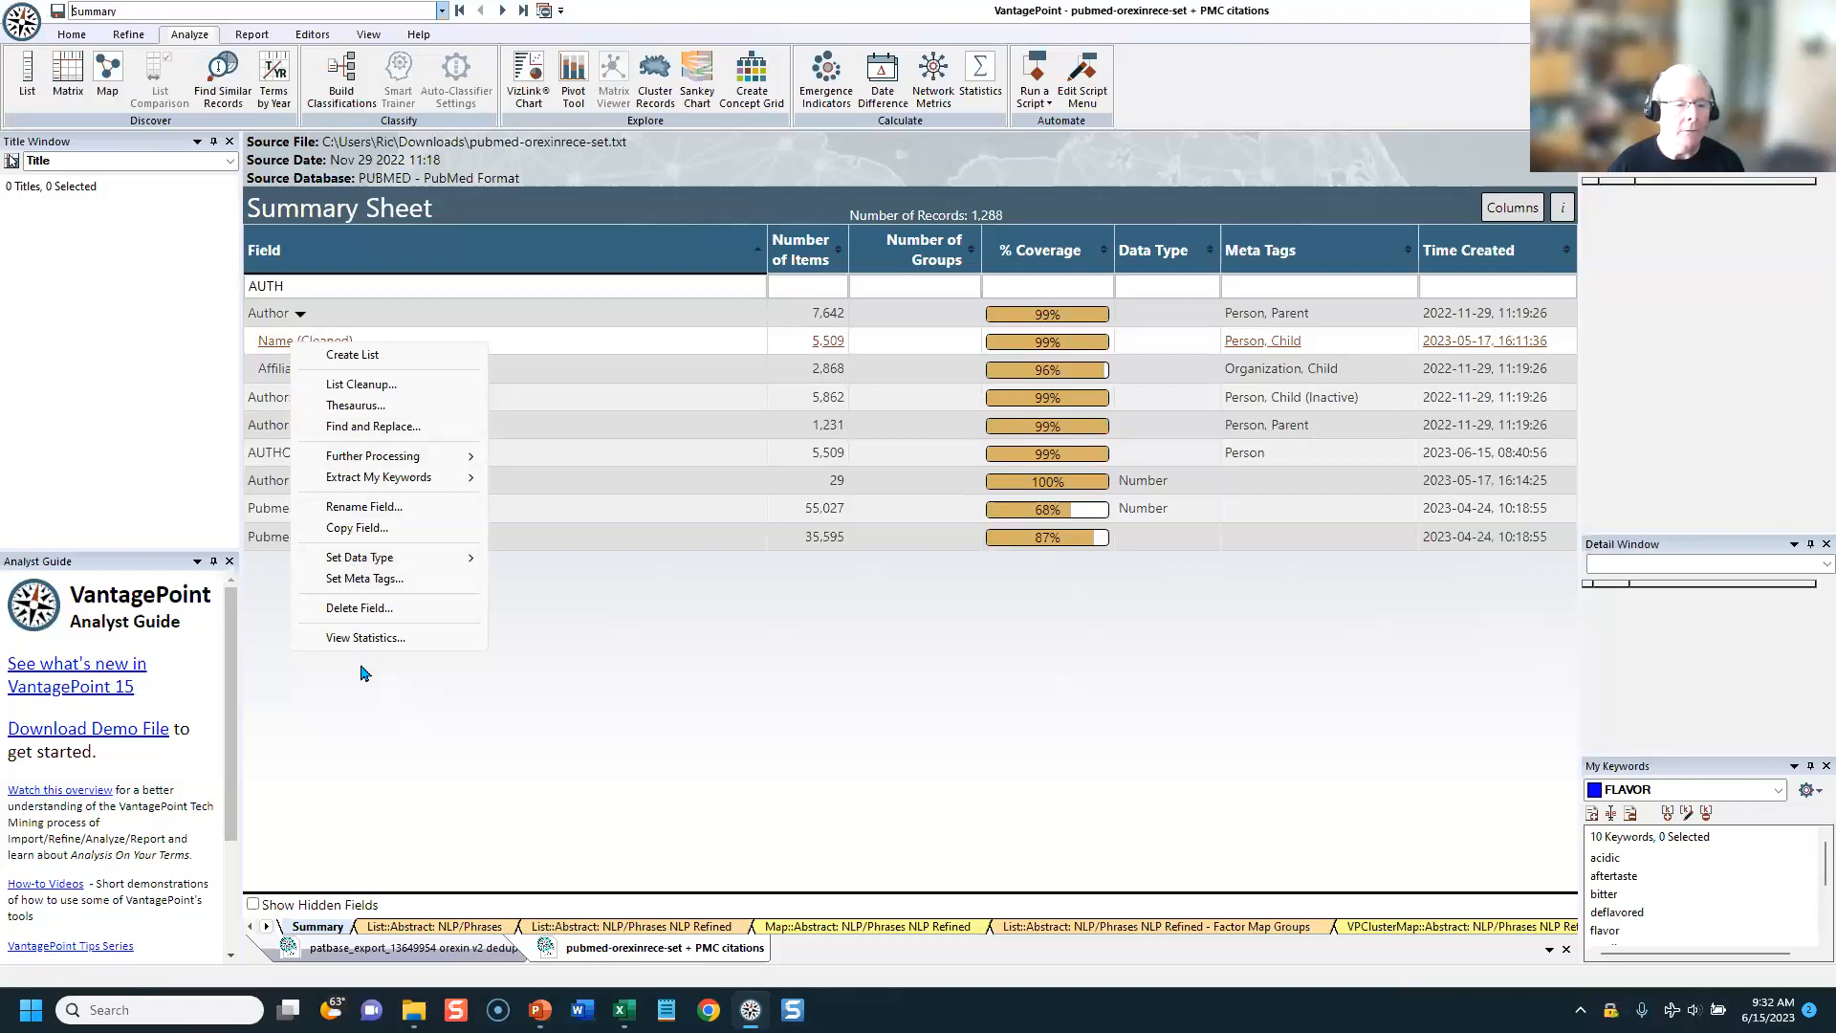
pyautogui.click(562, 633)
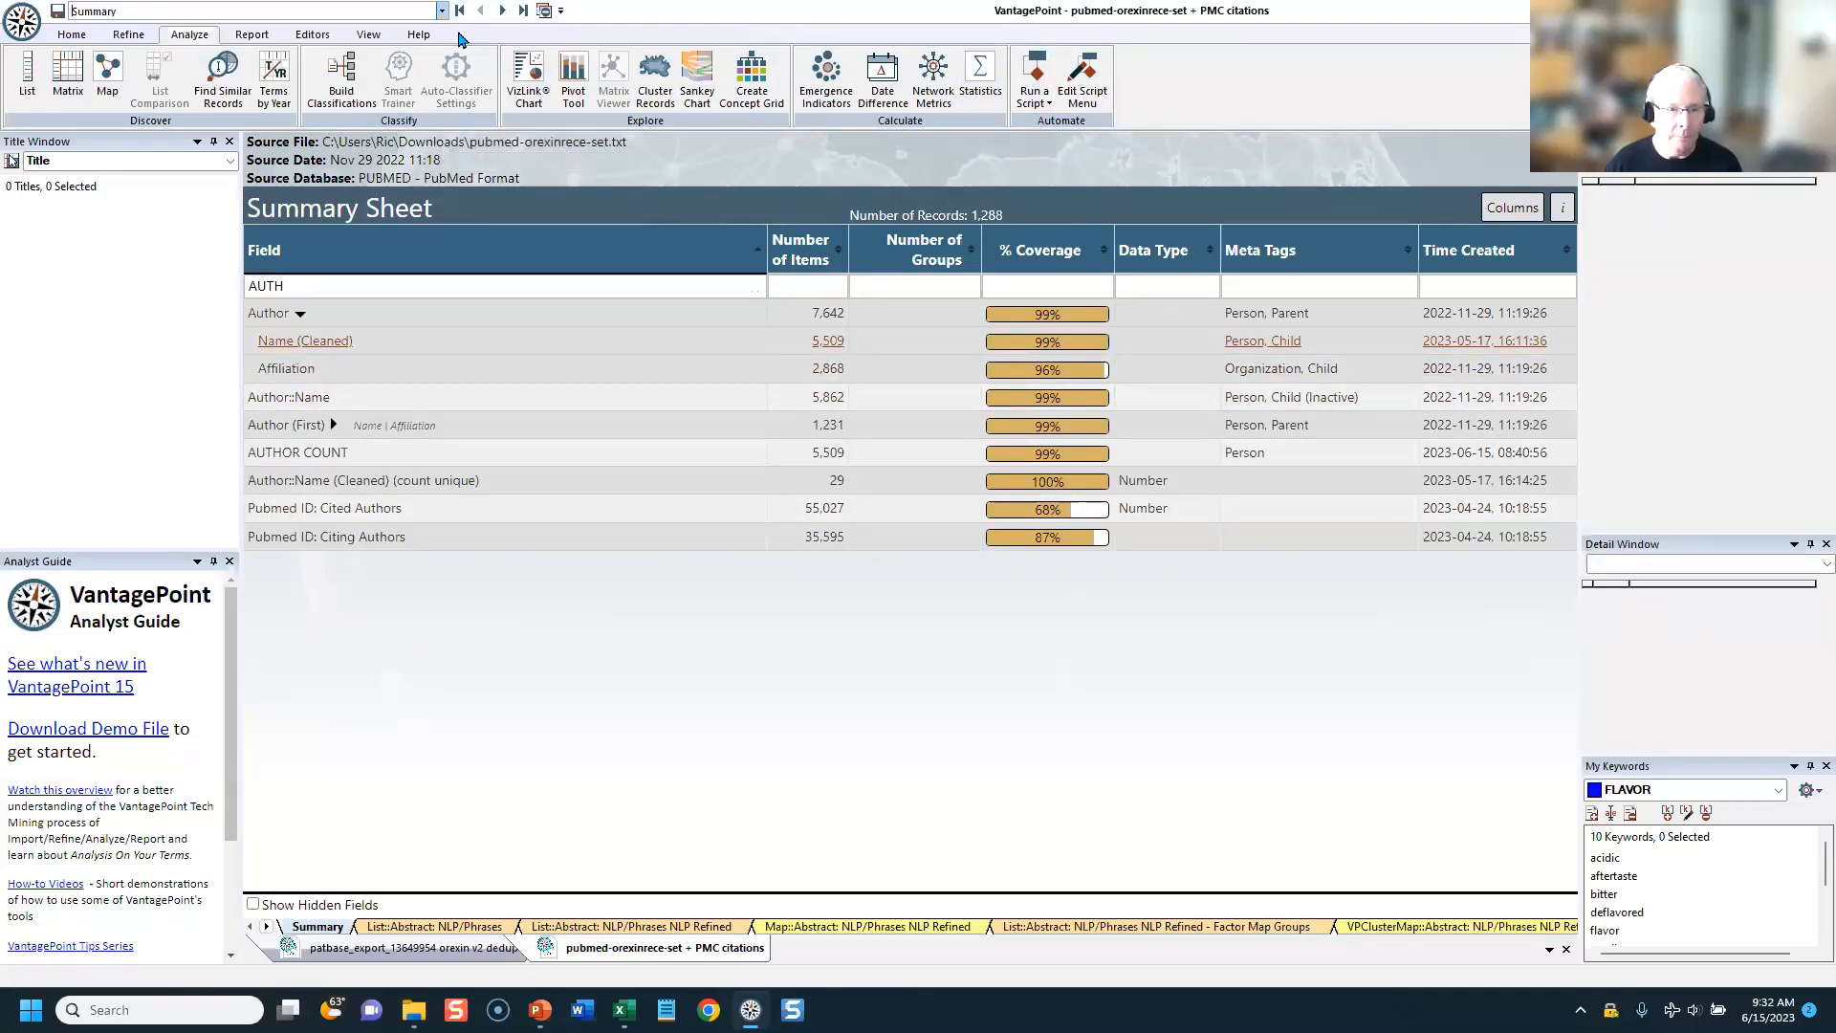
# Step: Start a record export for the PubMed dataset and load the PubMed Indicators template as the fields to export
pyautogui.click(252, 35)
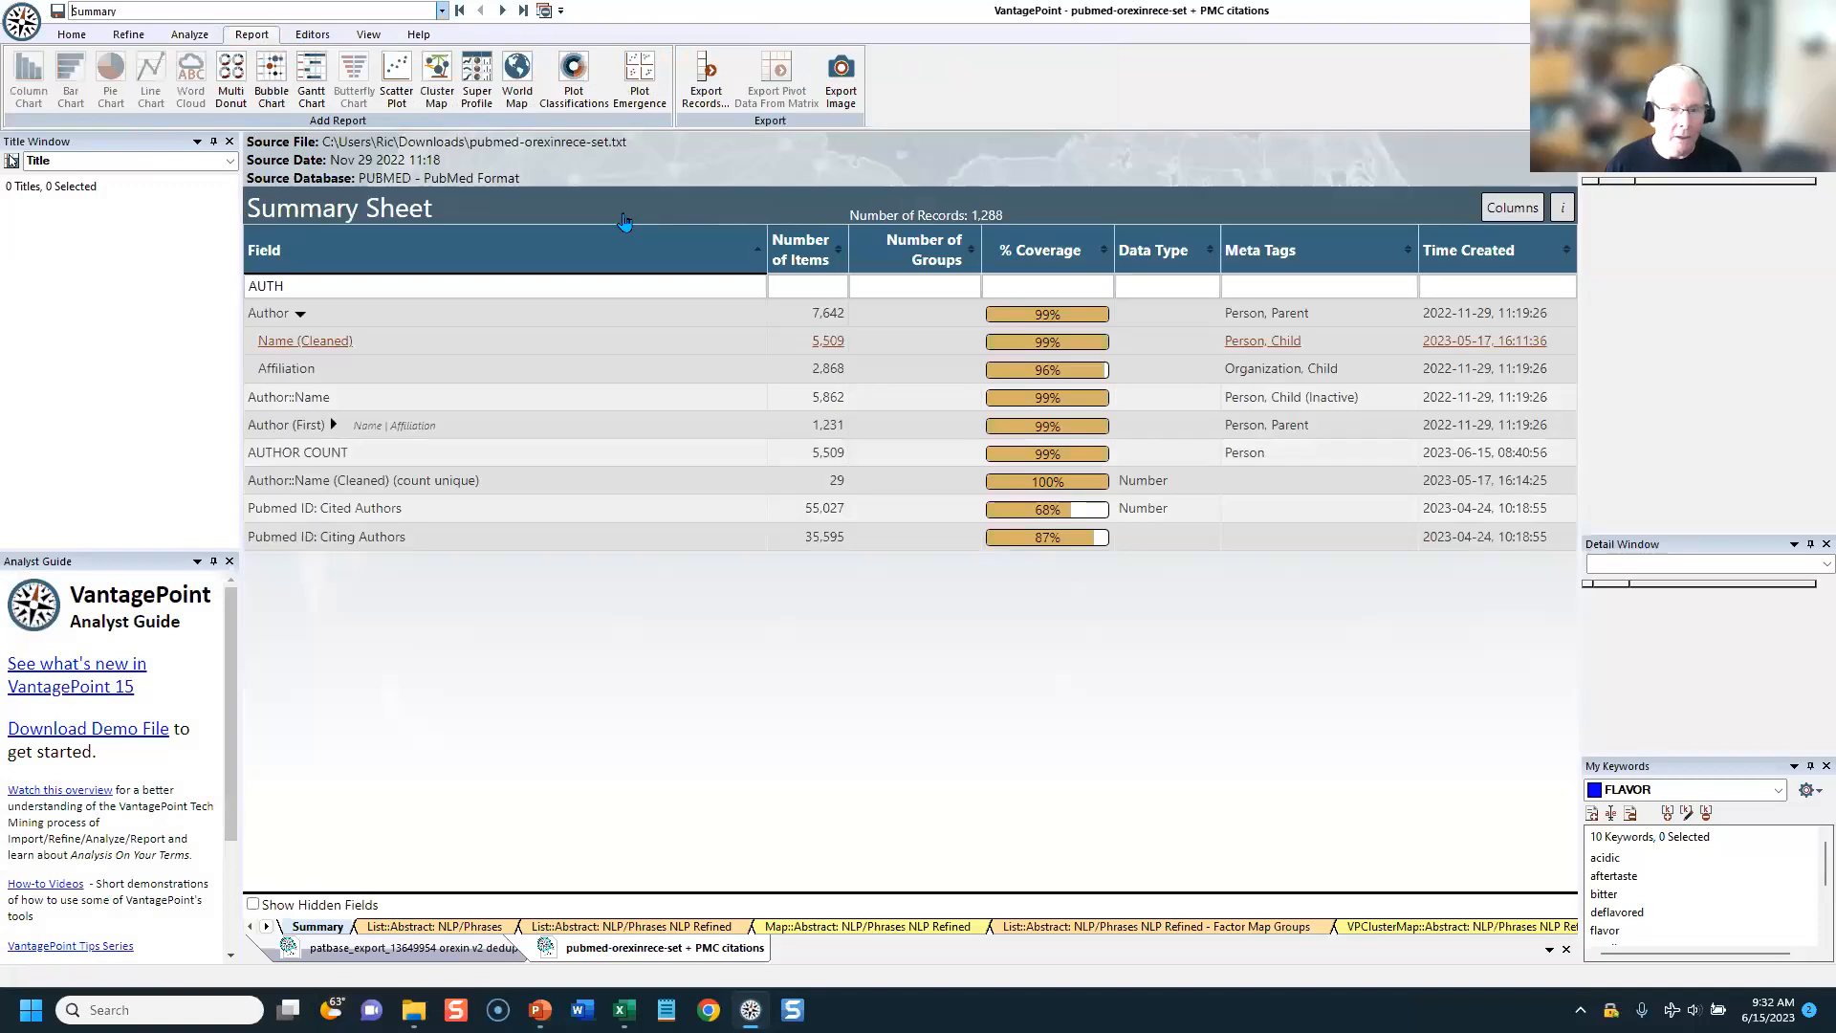
pyautogui.click(705, 77)
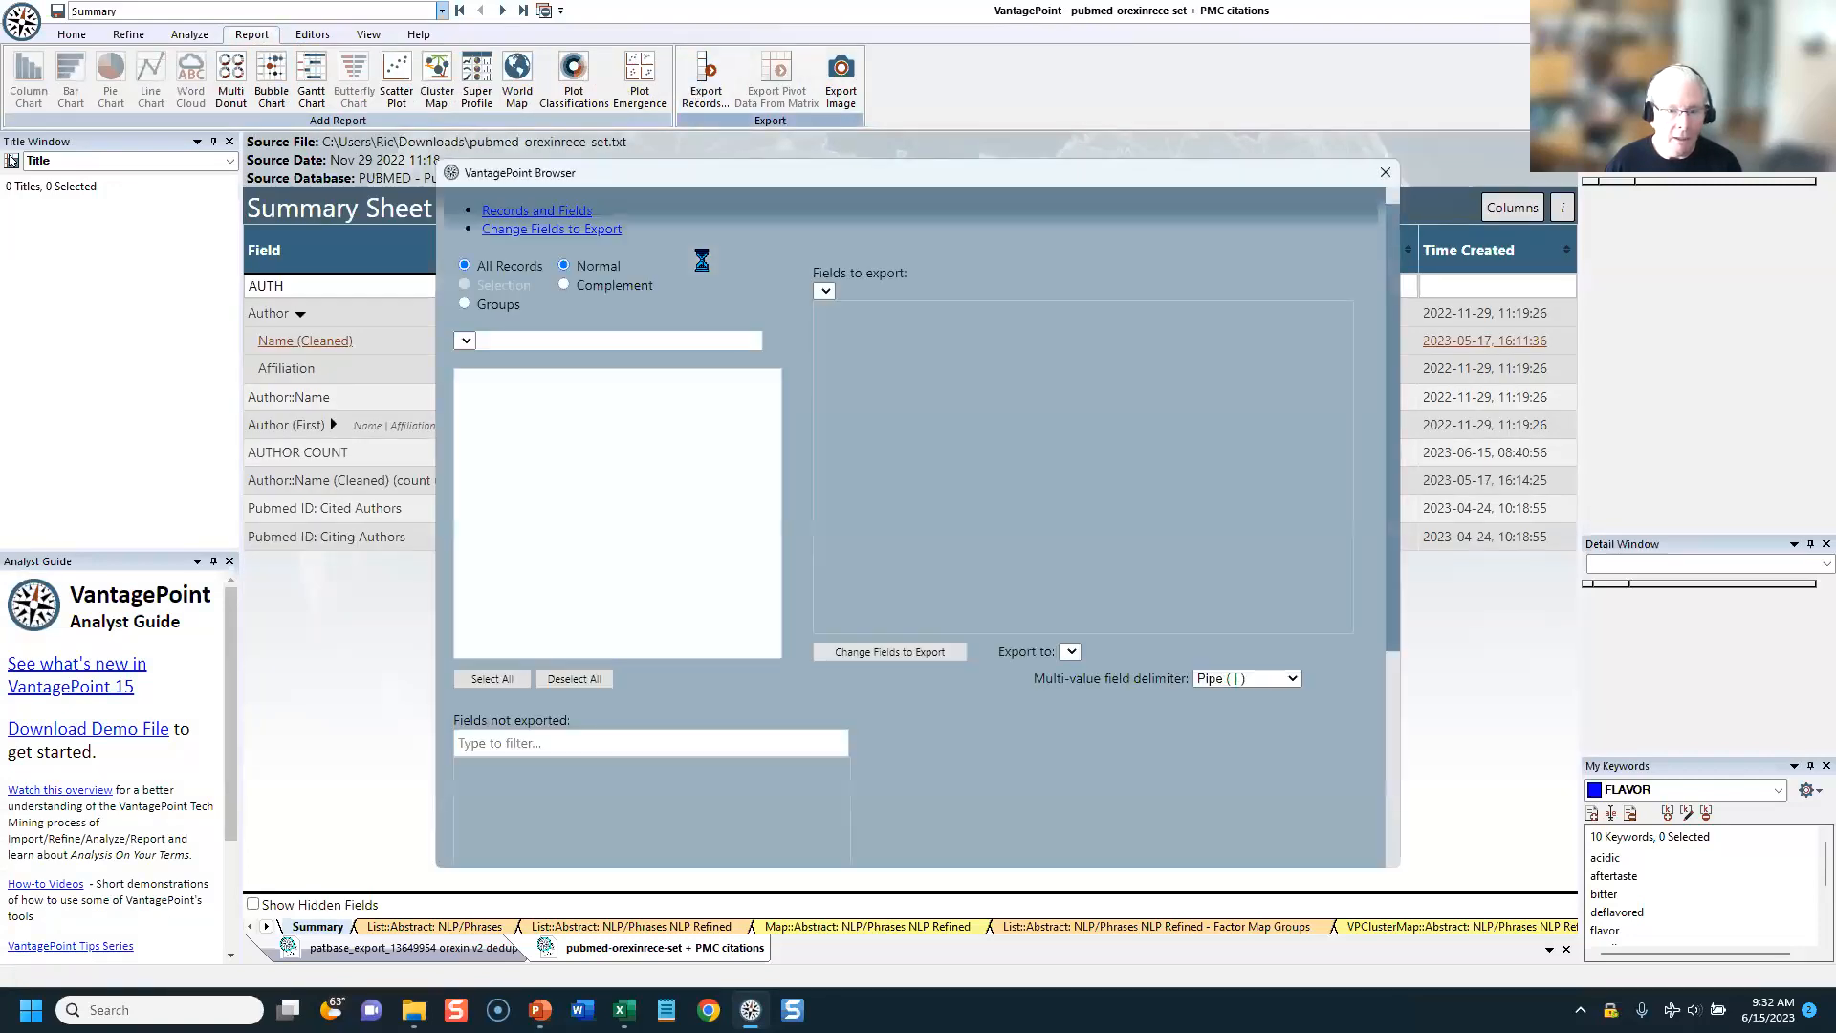
pyautogui.click(603, 279)
pyautogui.click(1042, 319)
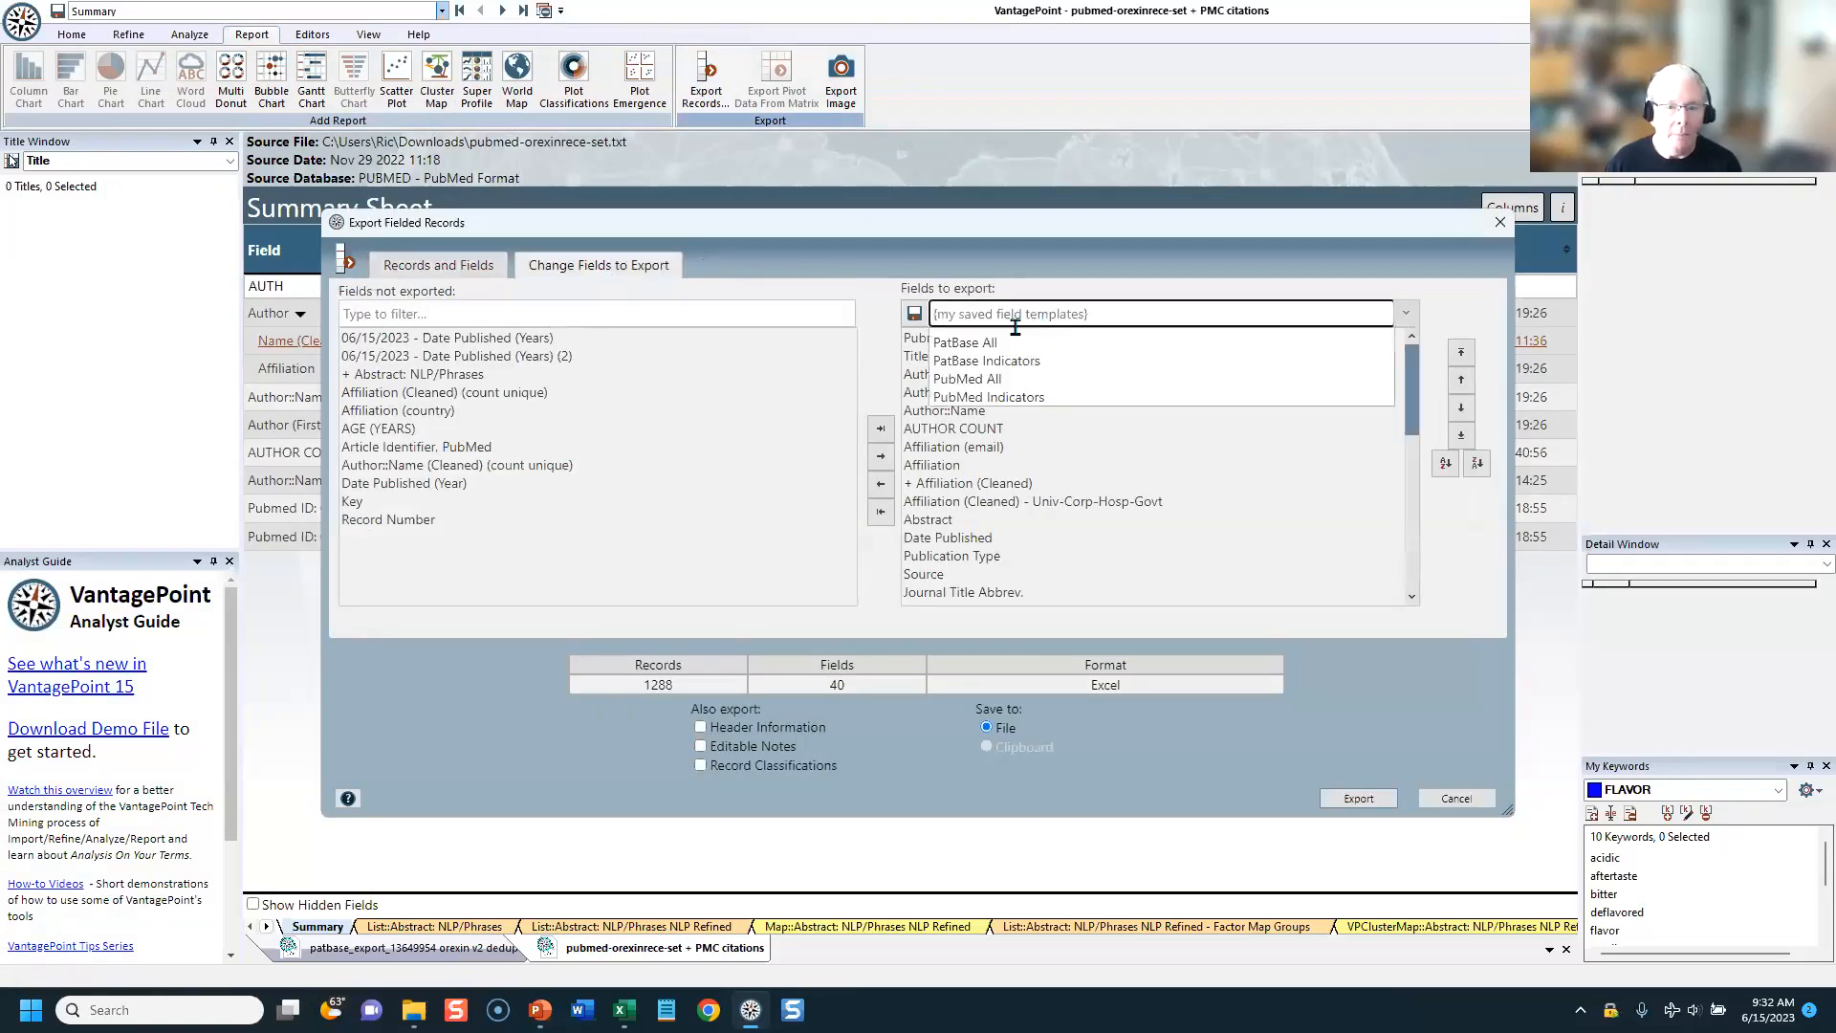
pyautogui.click(987, 398)
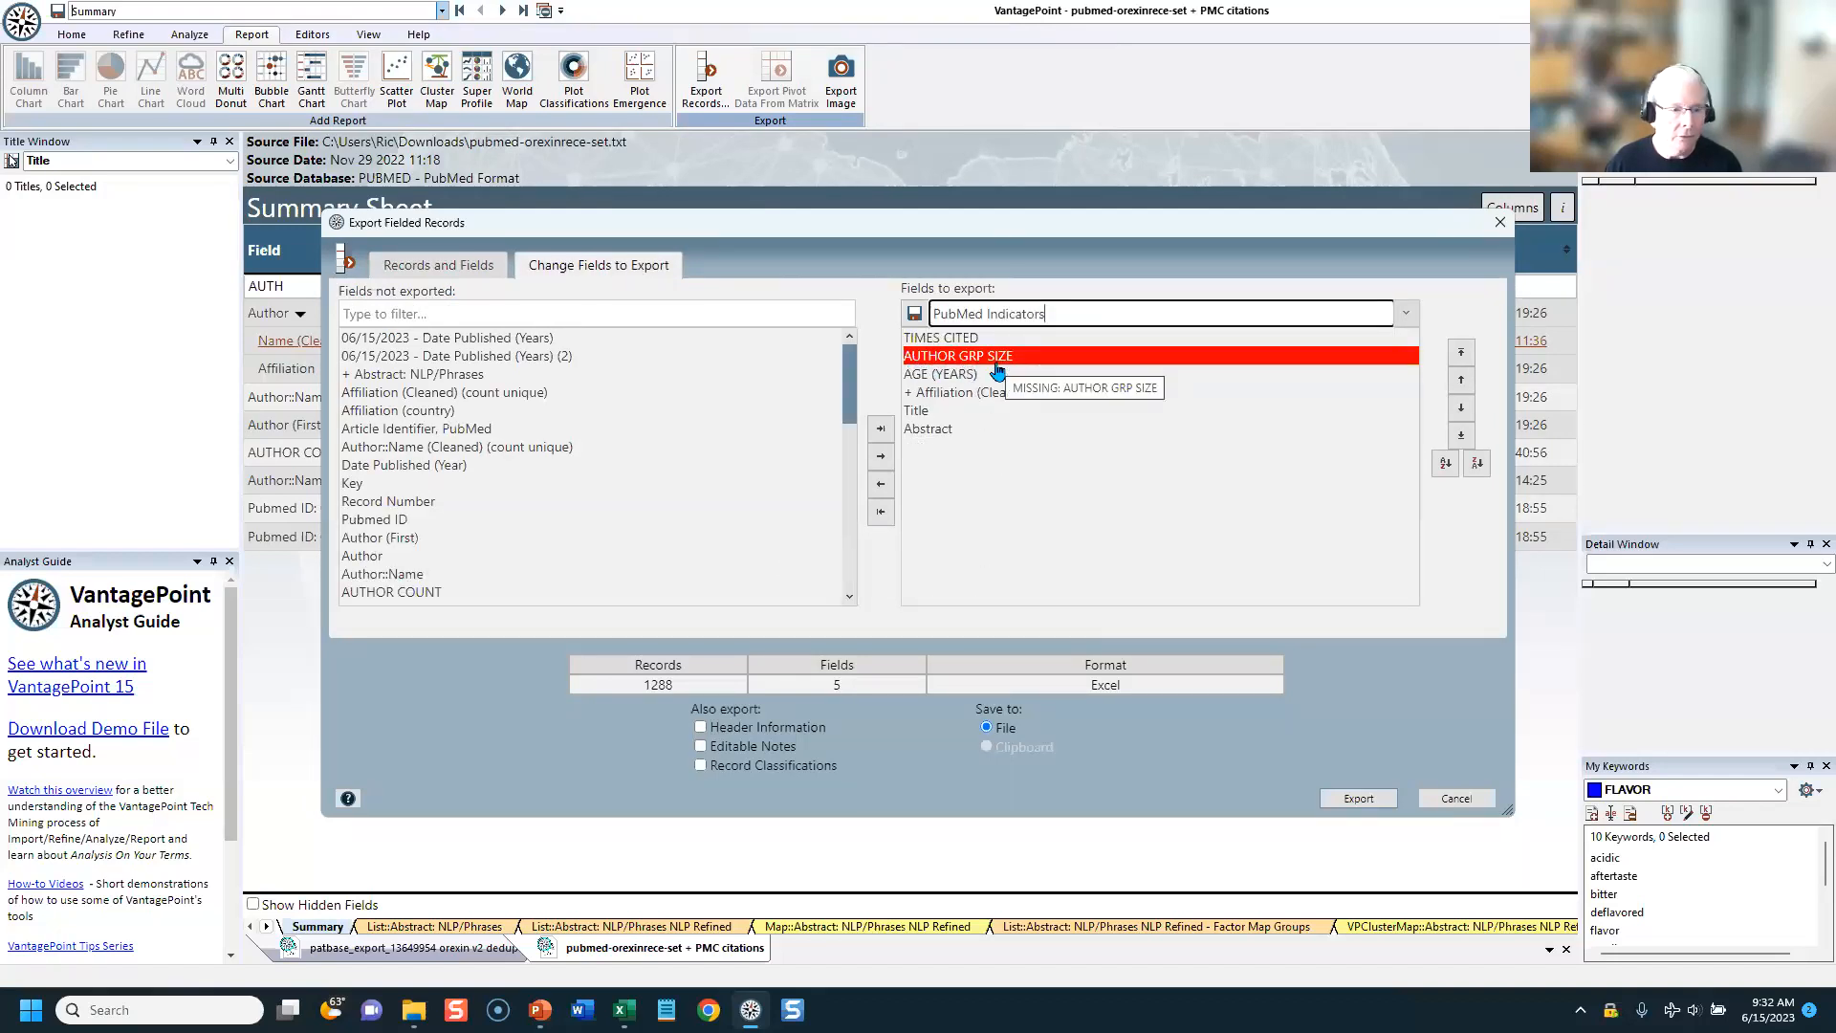
# Step: Close the record export without exporting and look through the commands available for the author Name (Cleaned) field
pyautogui.moveTo(1002, 233); pyautogui.dragTo(1176, 241)
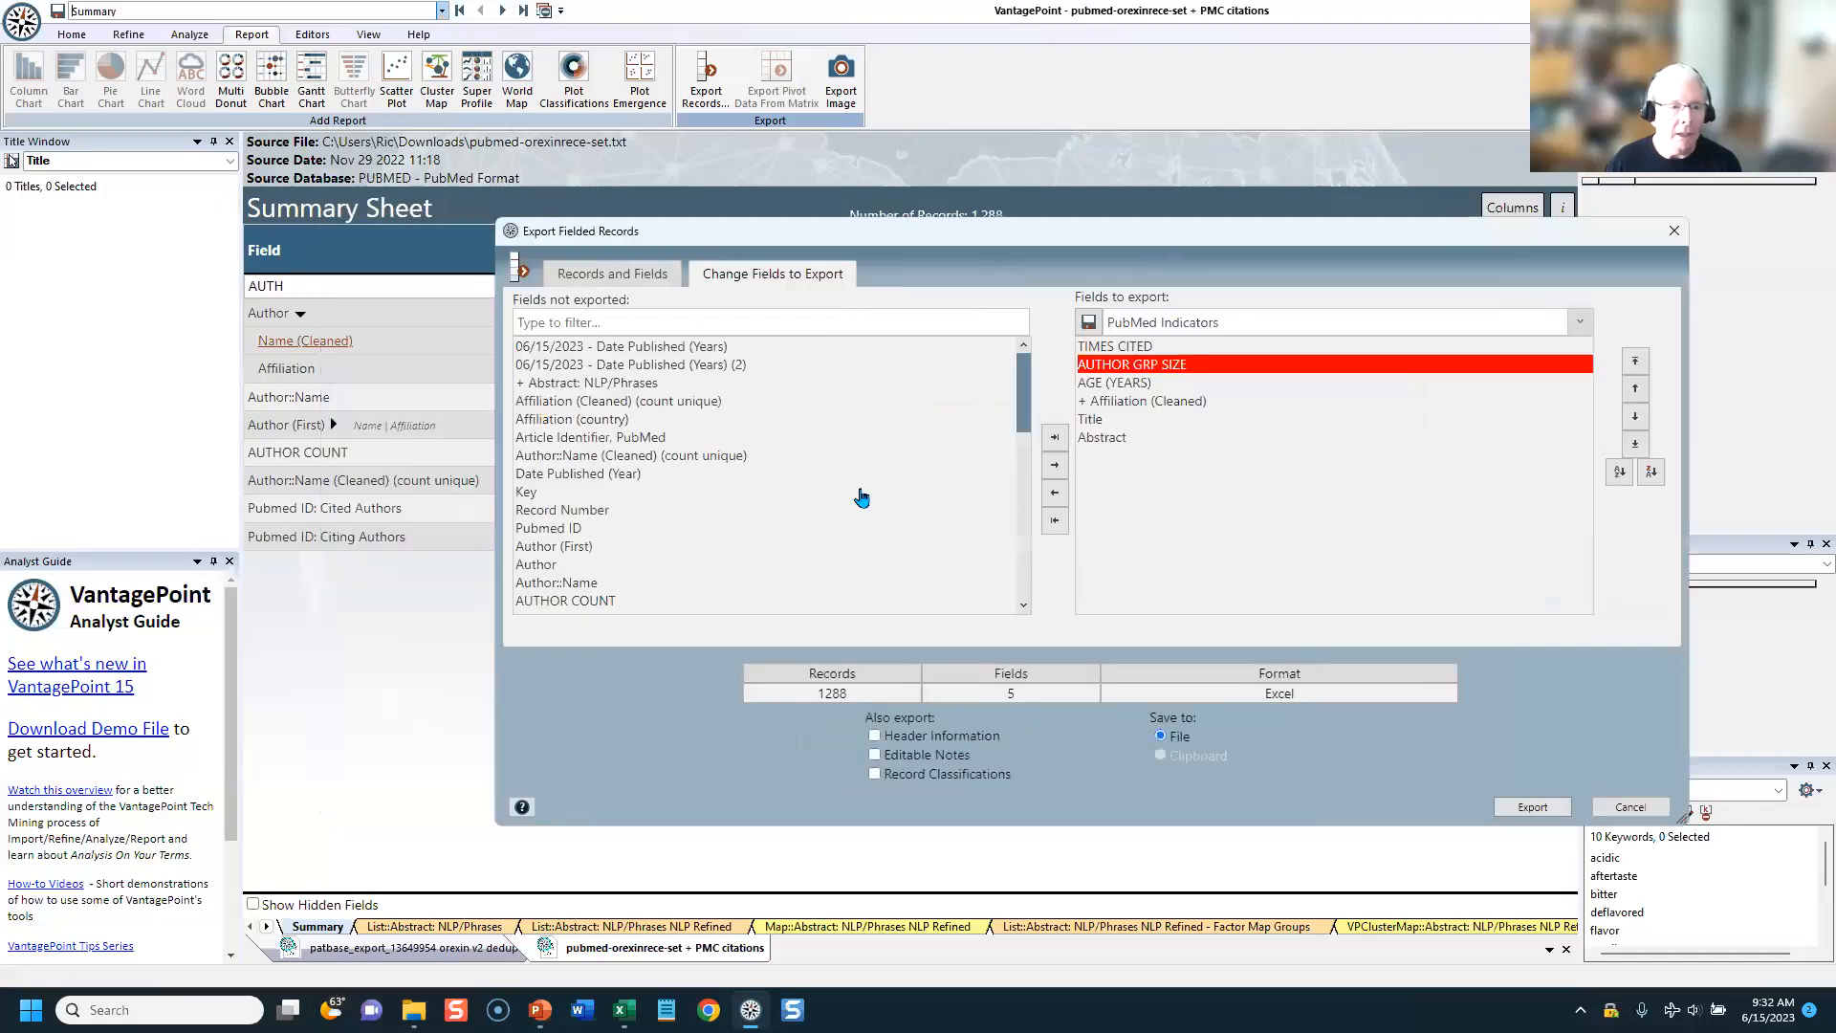
pyautogui.click(1672, 234)
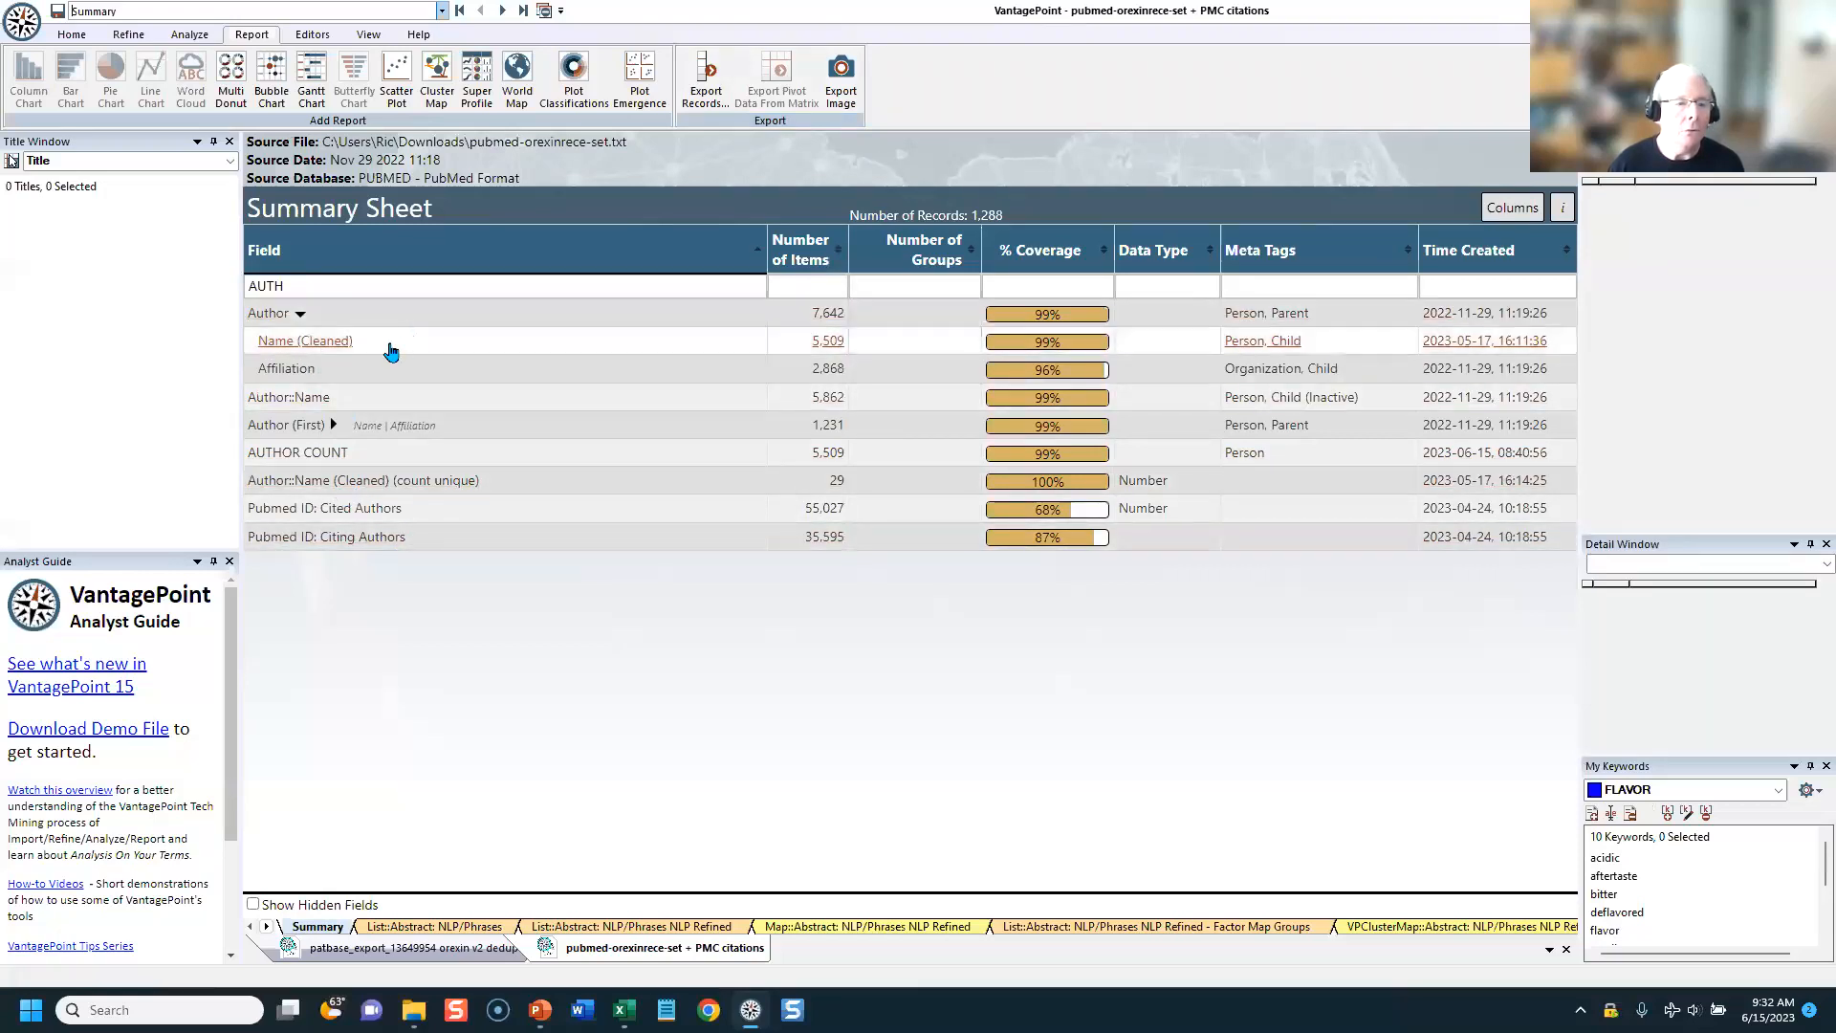
pyautogui.rightClick(280, 346)
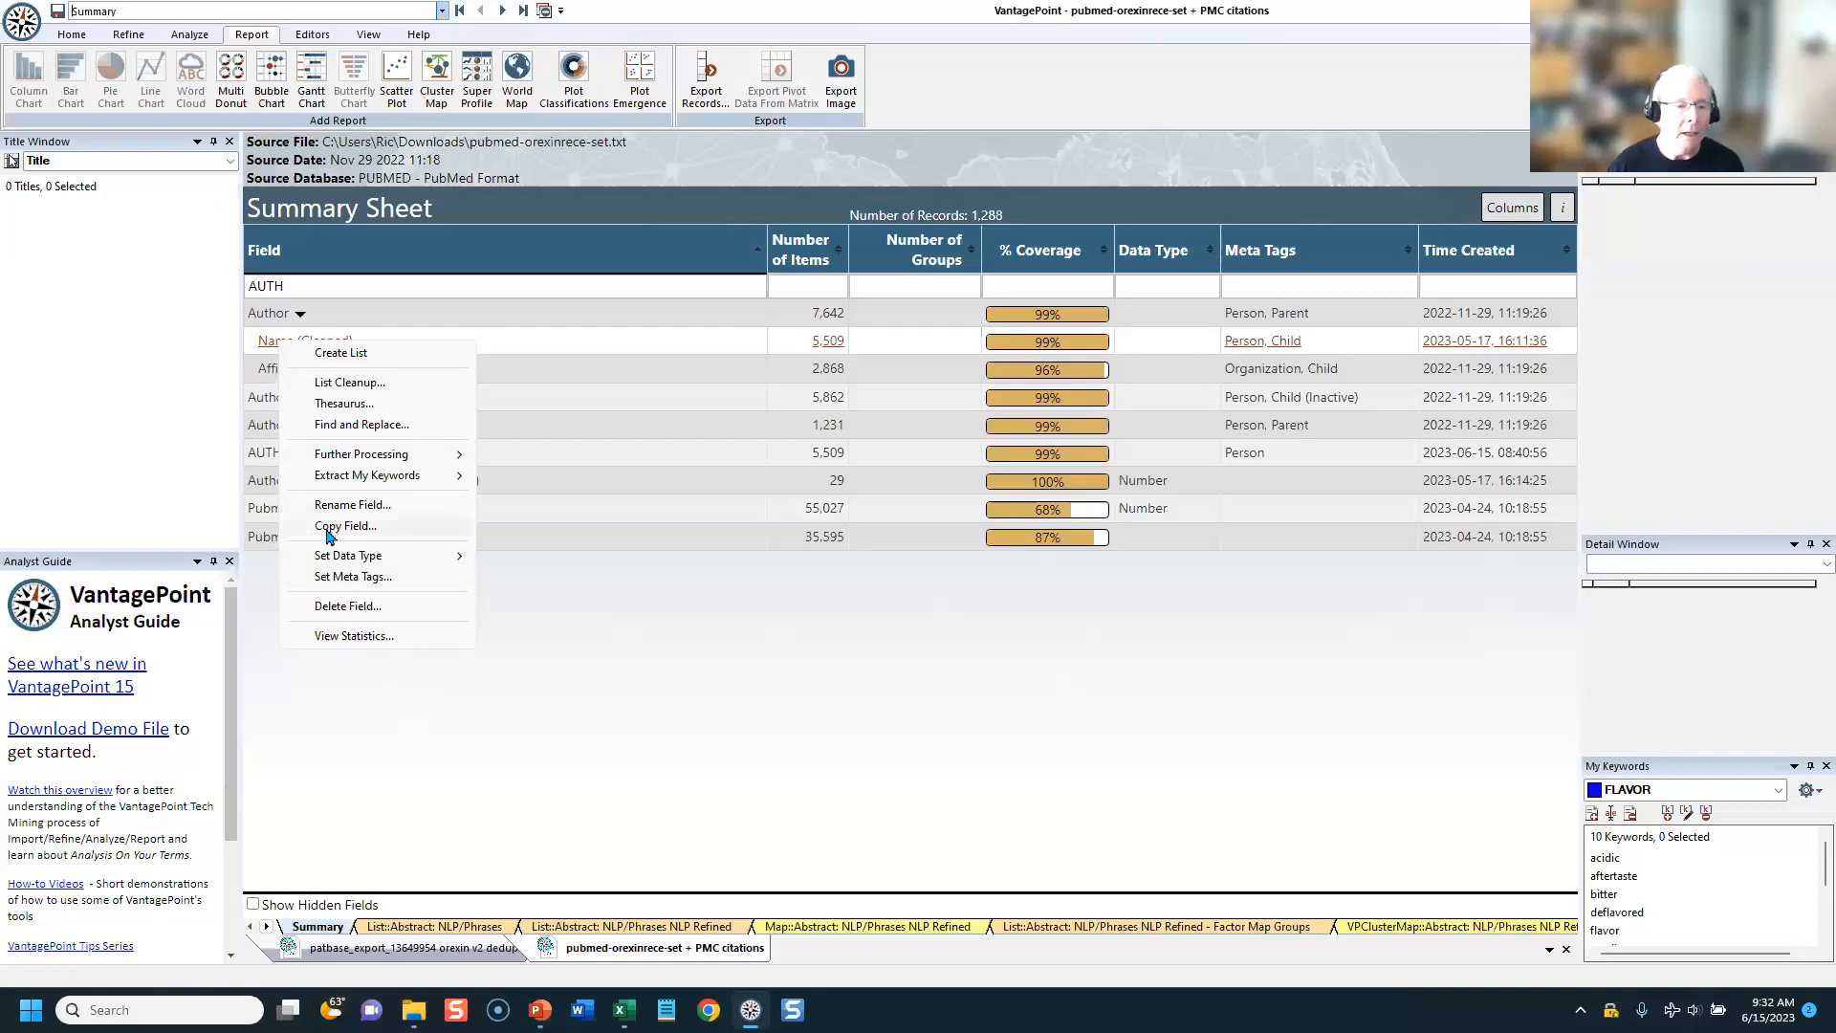
pyautogui.click(540, 671)
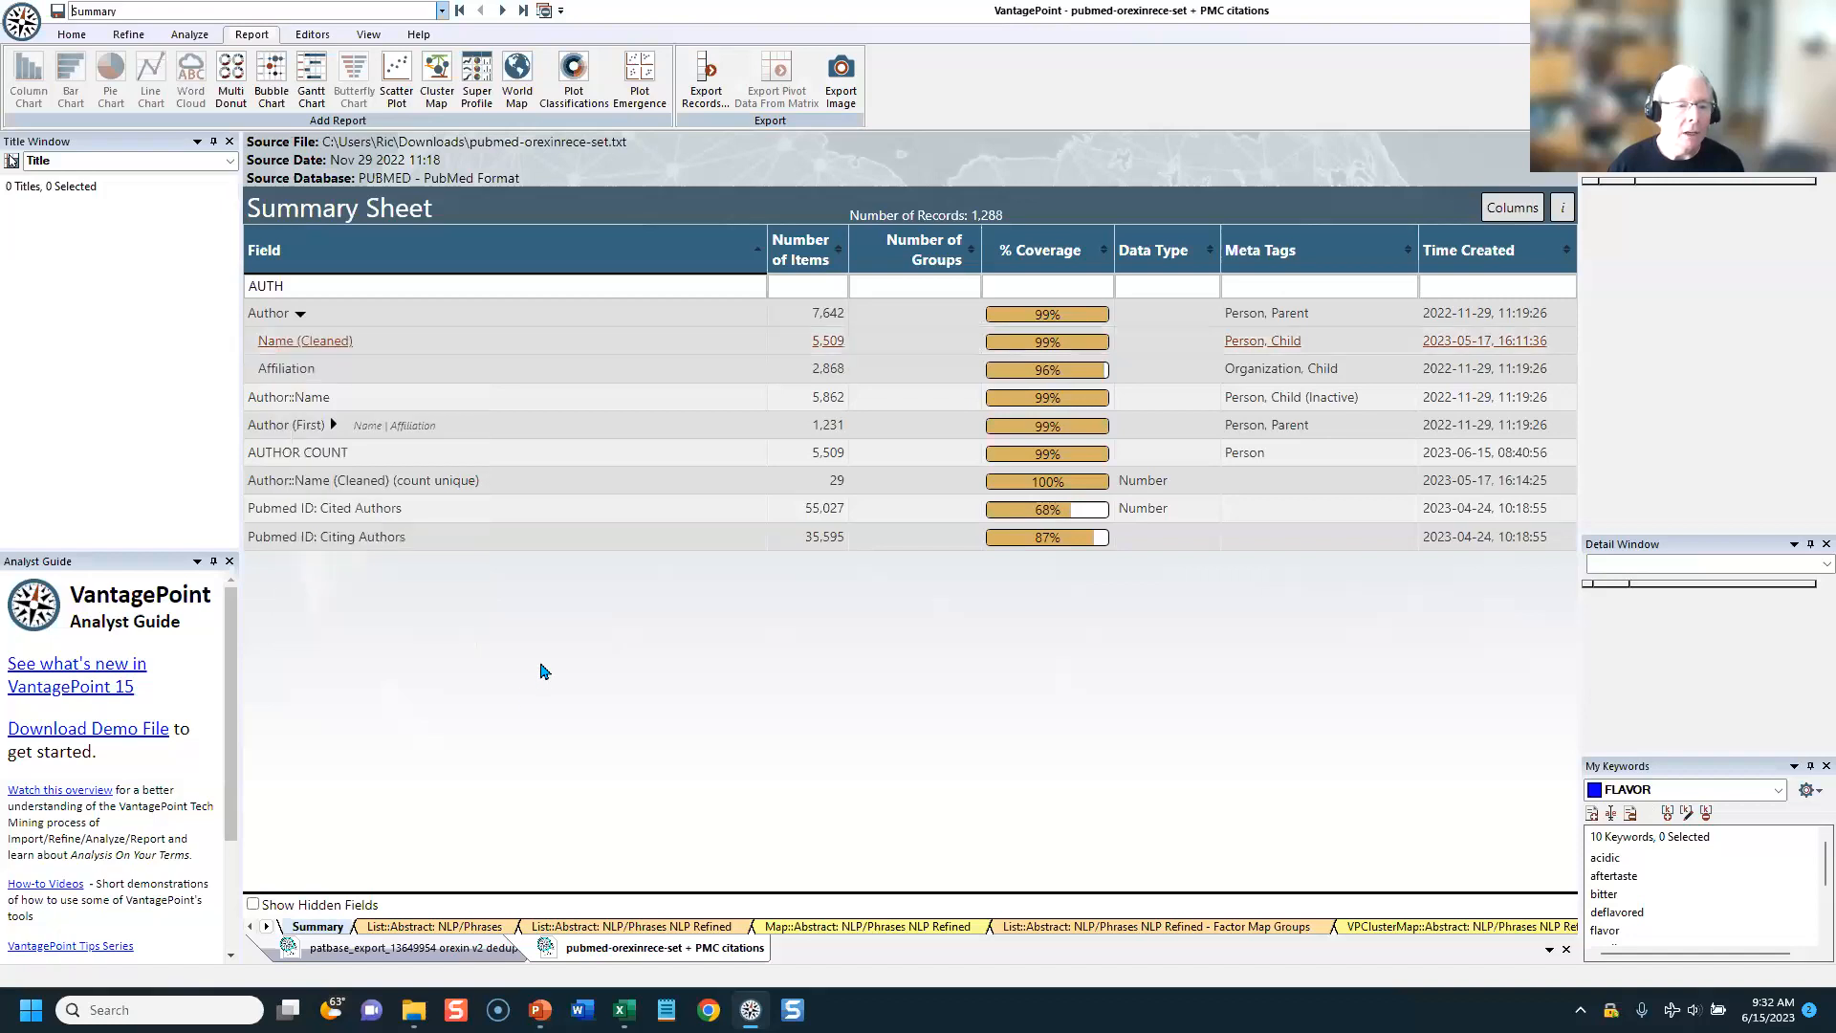
# Step: Examine the Author::Name (Cleaned) (count unique) list, return to the summary sheet and check the commands for Author::Name
pyautogui.click(271, 481)
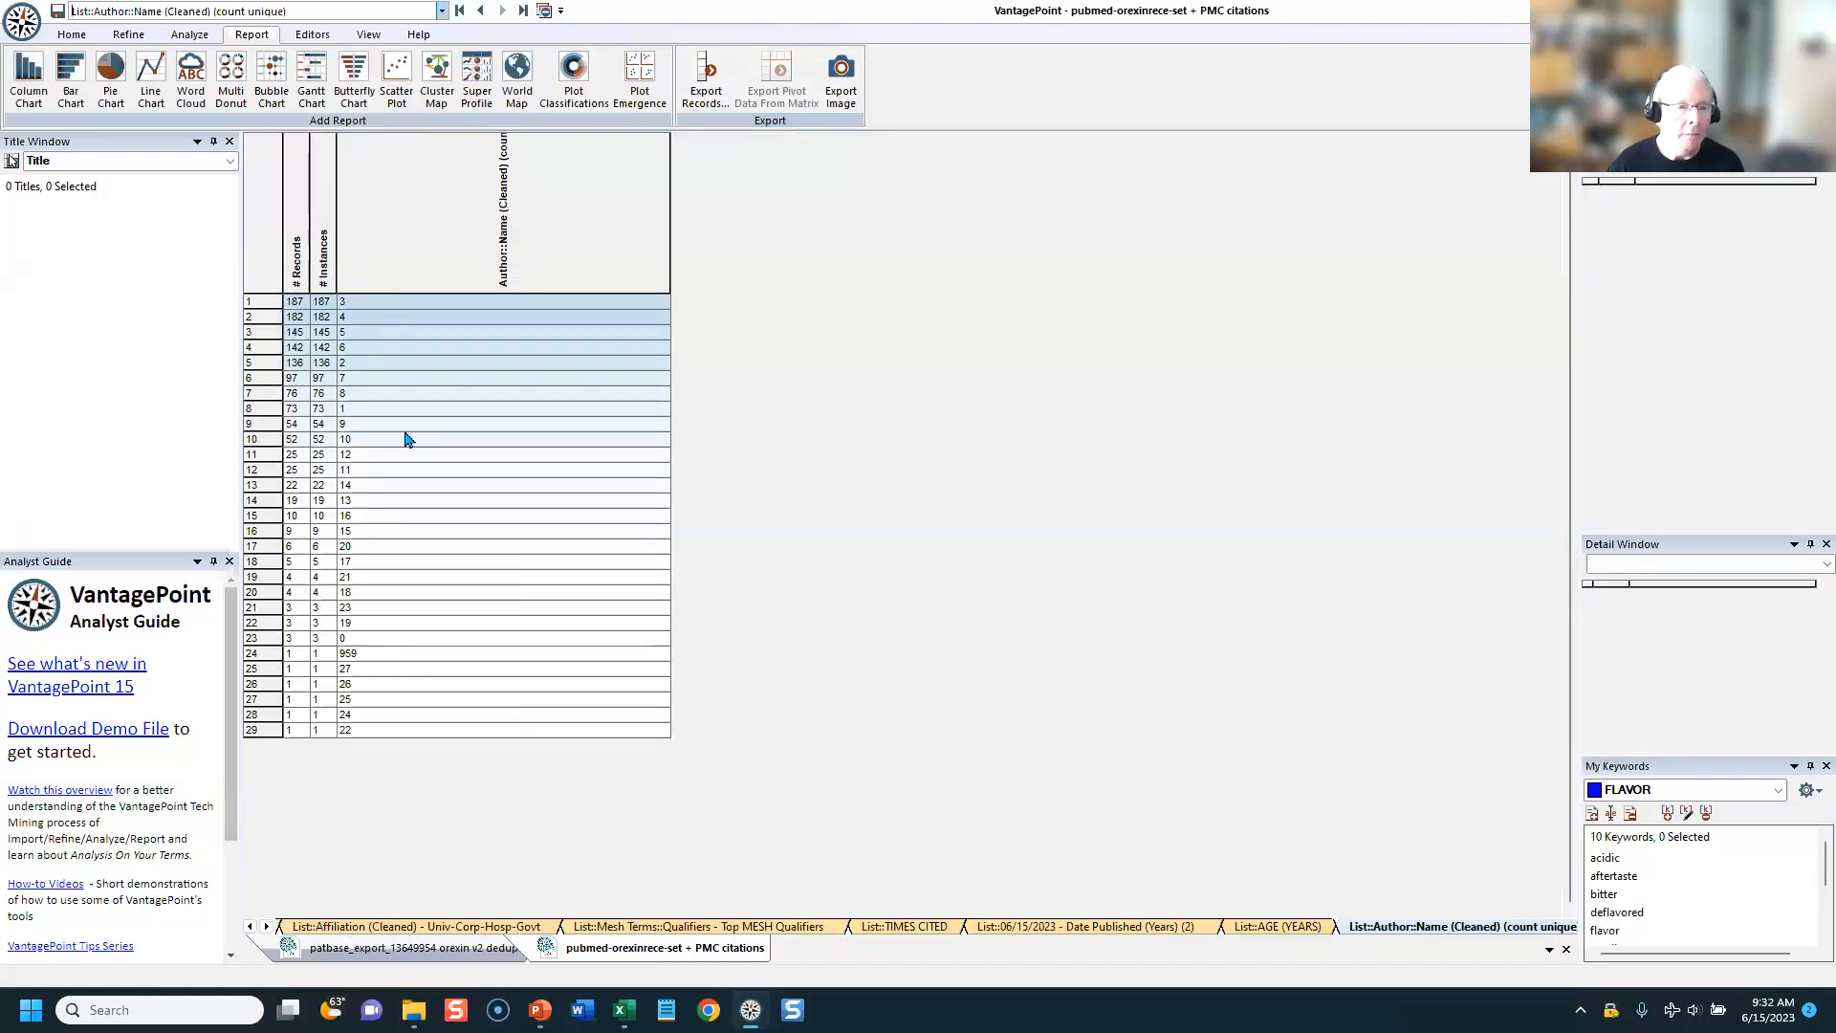
pyautogui.click(459, 12)
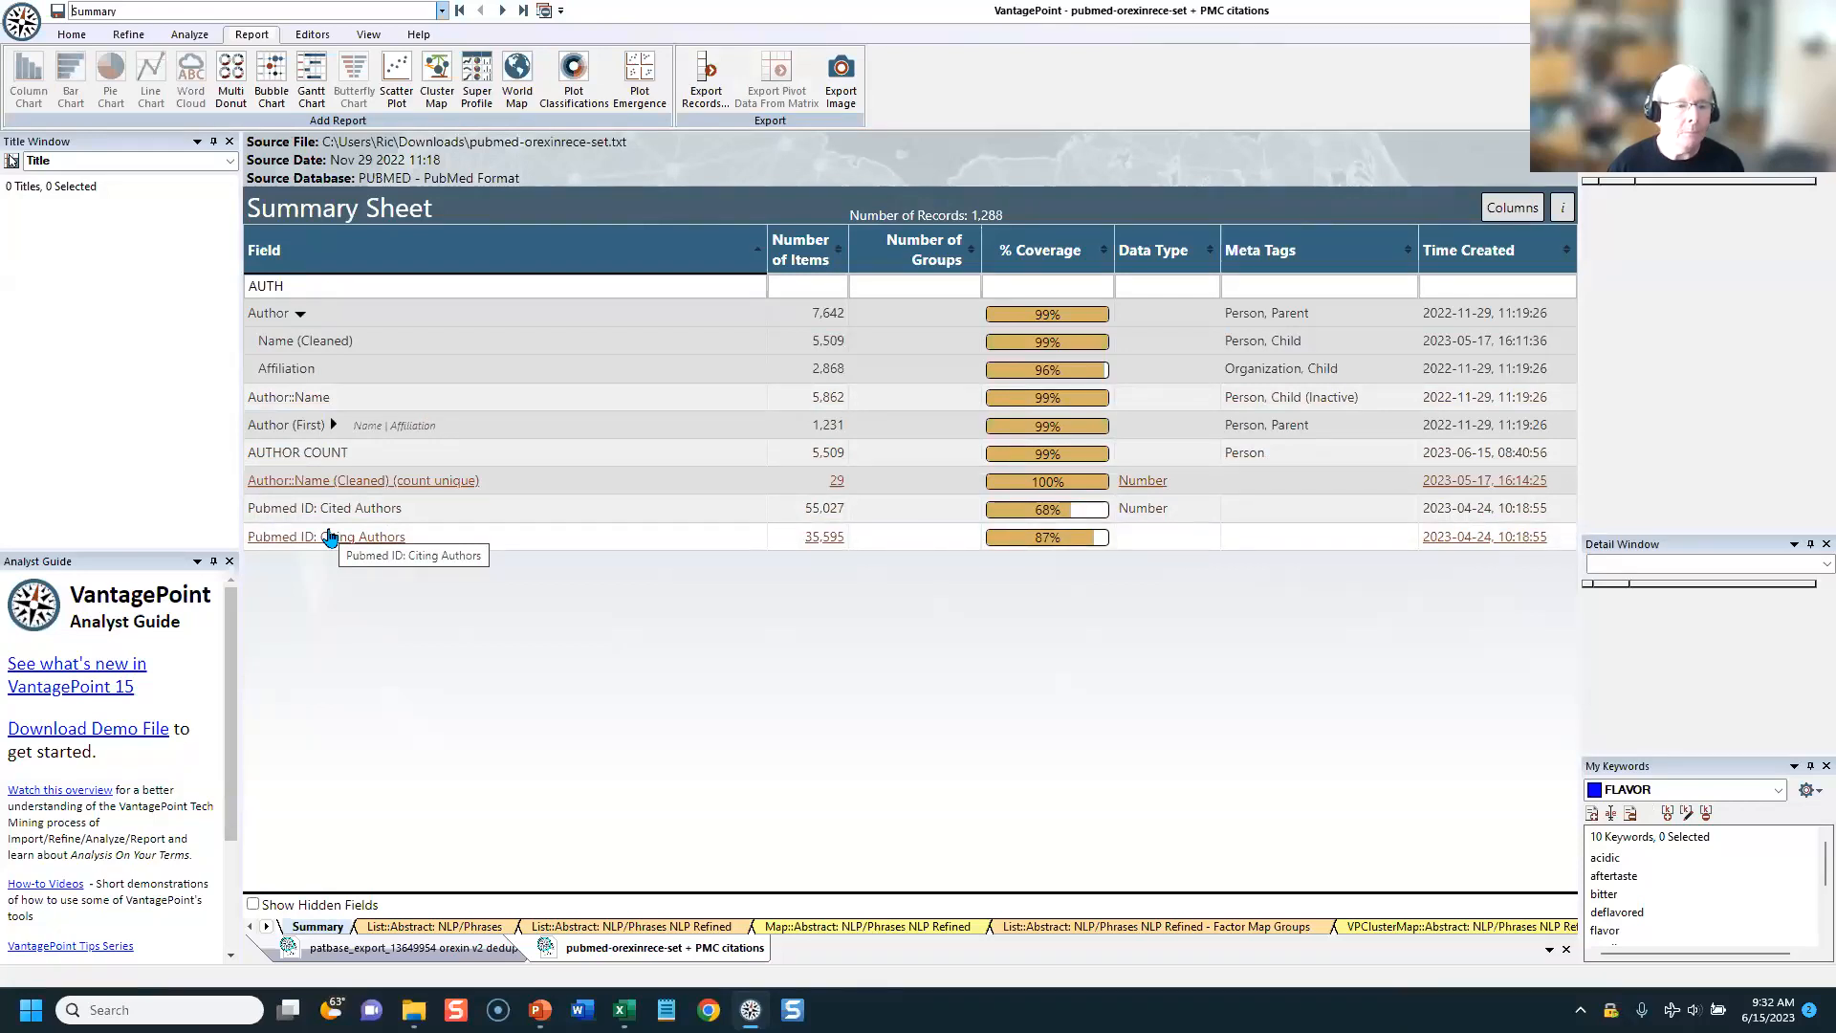
pyautogui.rightClick(292, 408)
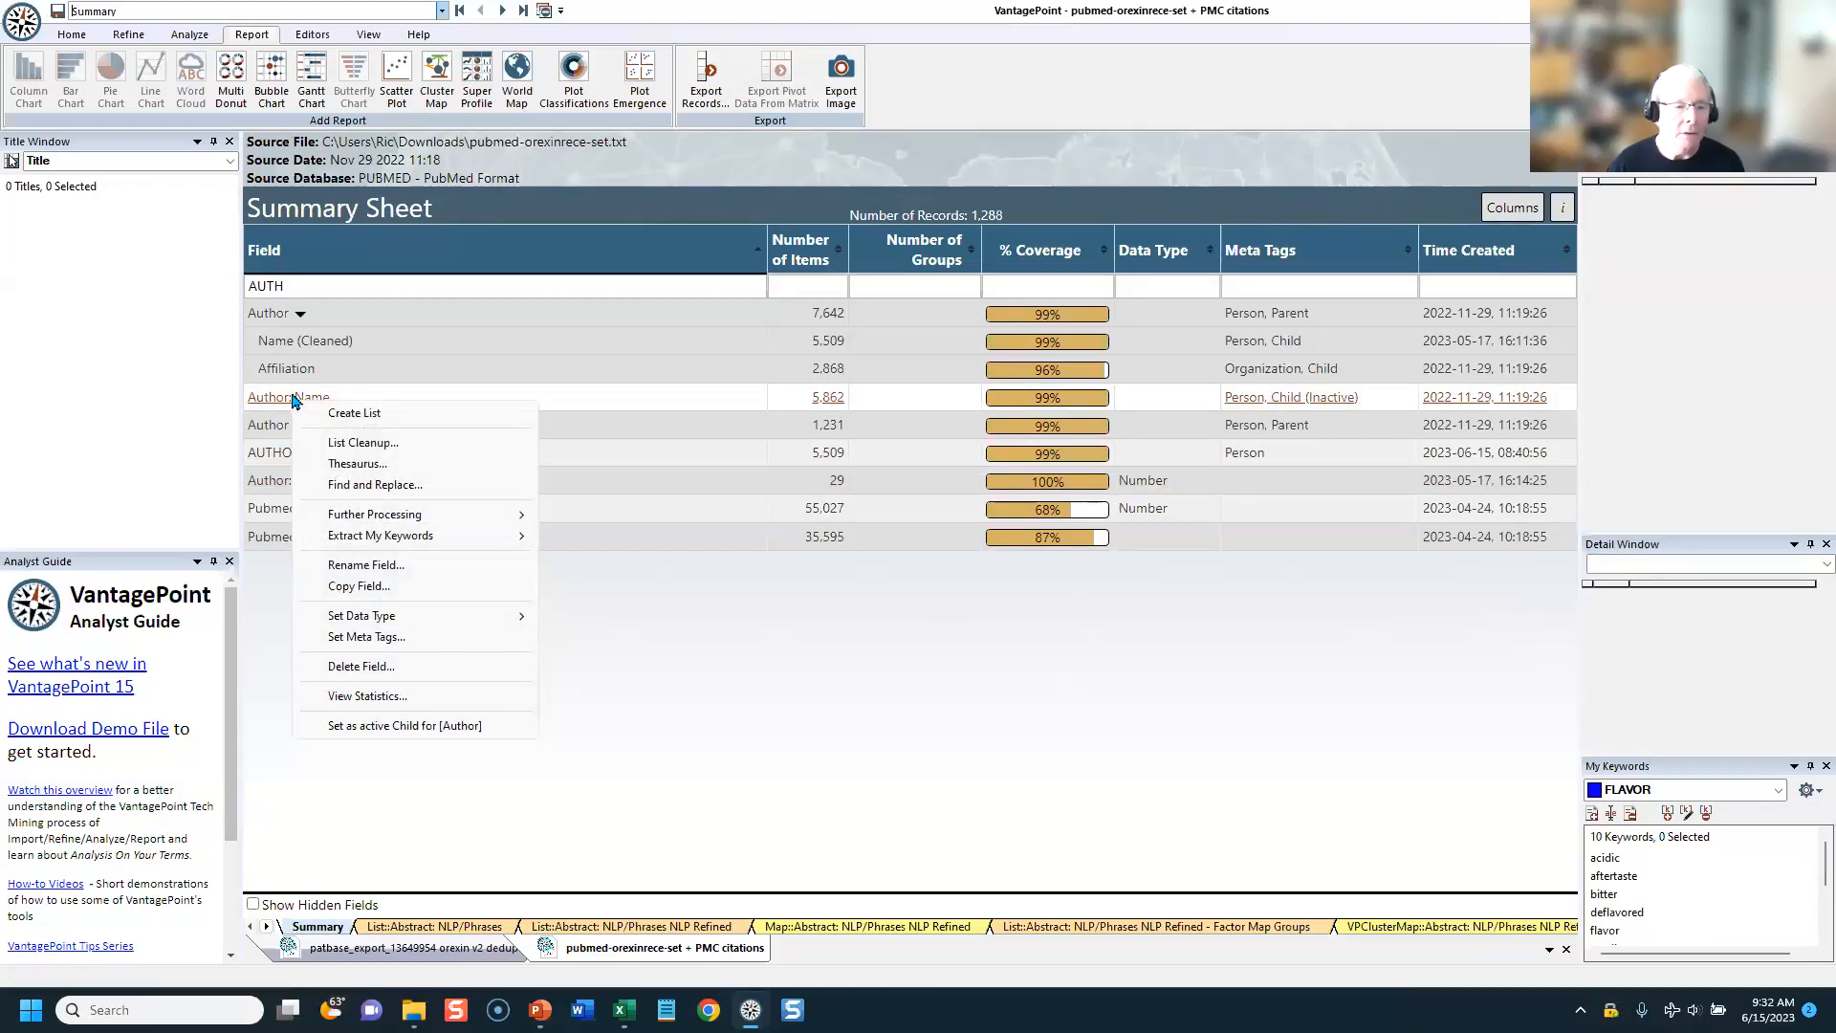
pyautogui.click(755, 744)
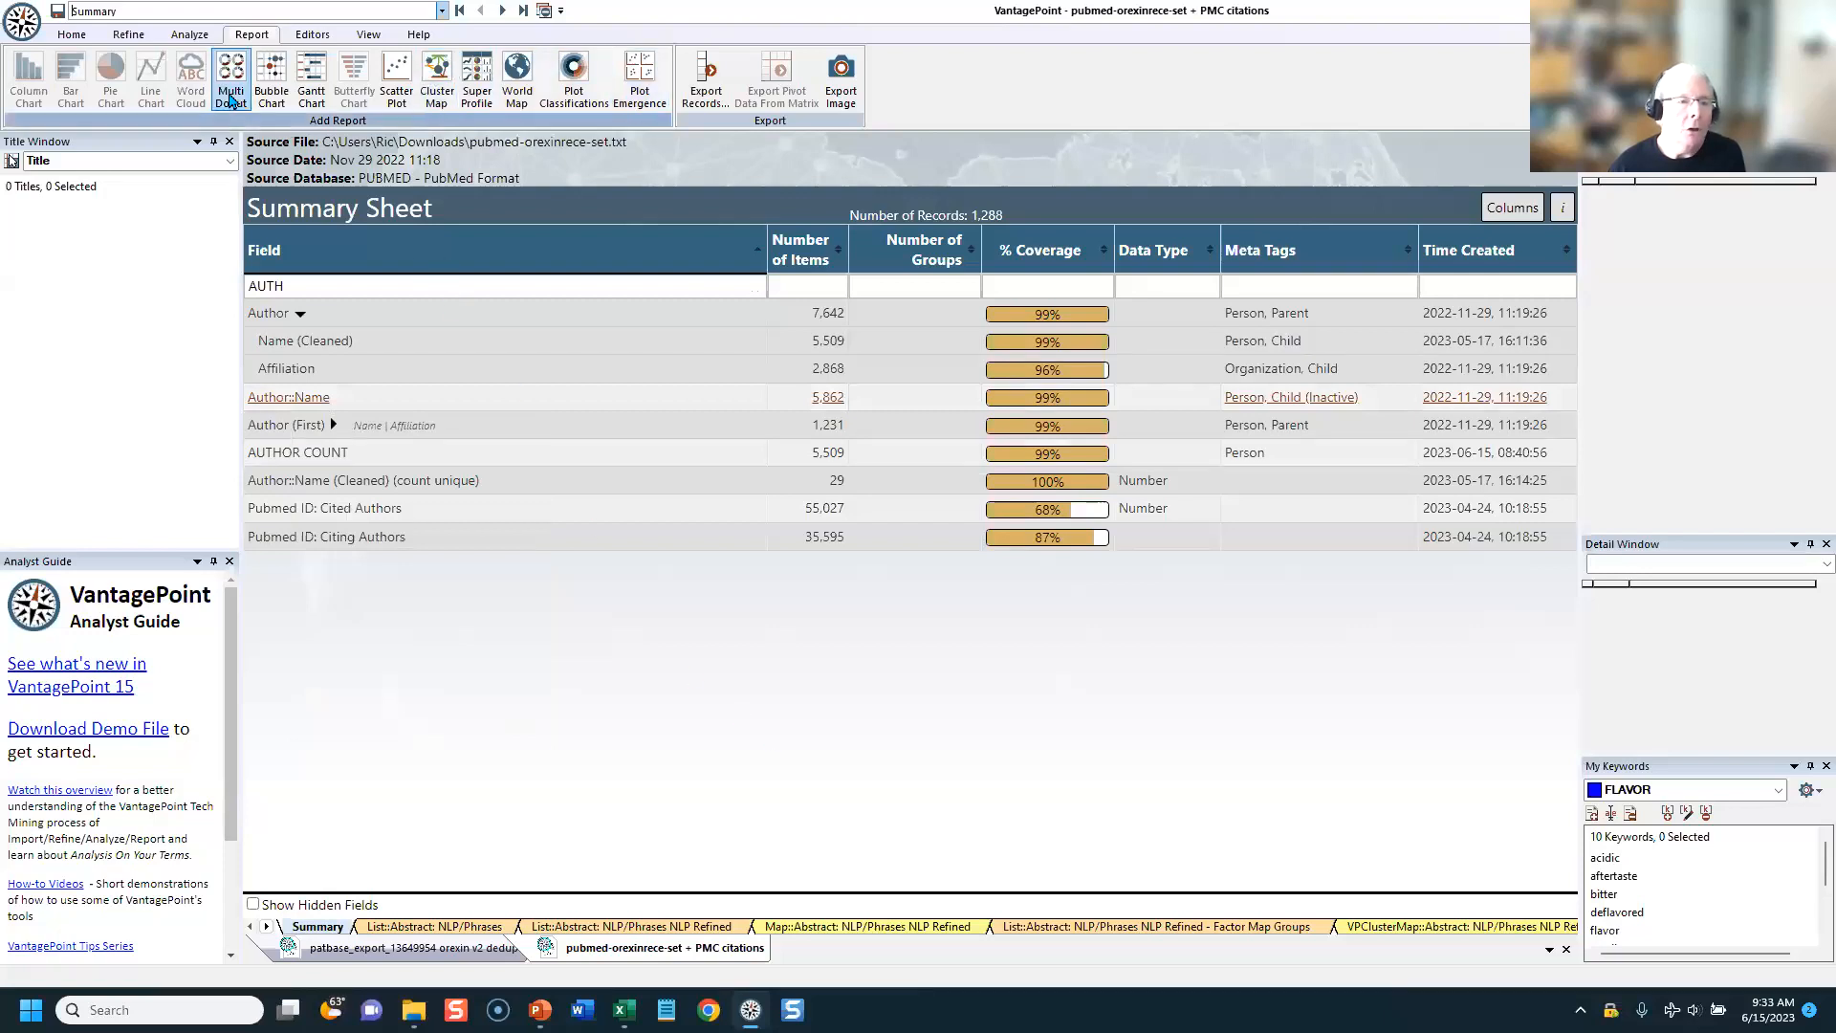
# Step: Count the unique Author::Name terms per record into a new field named Author::Name (count unique)2
pyautogui.click(128, 34)
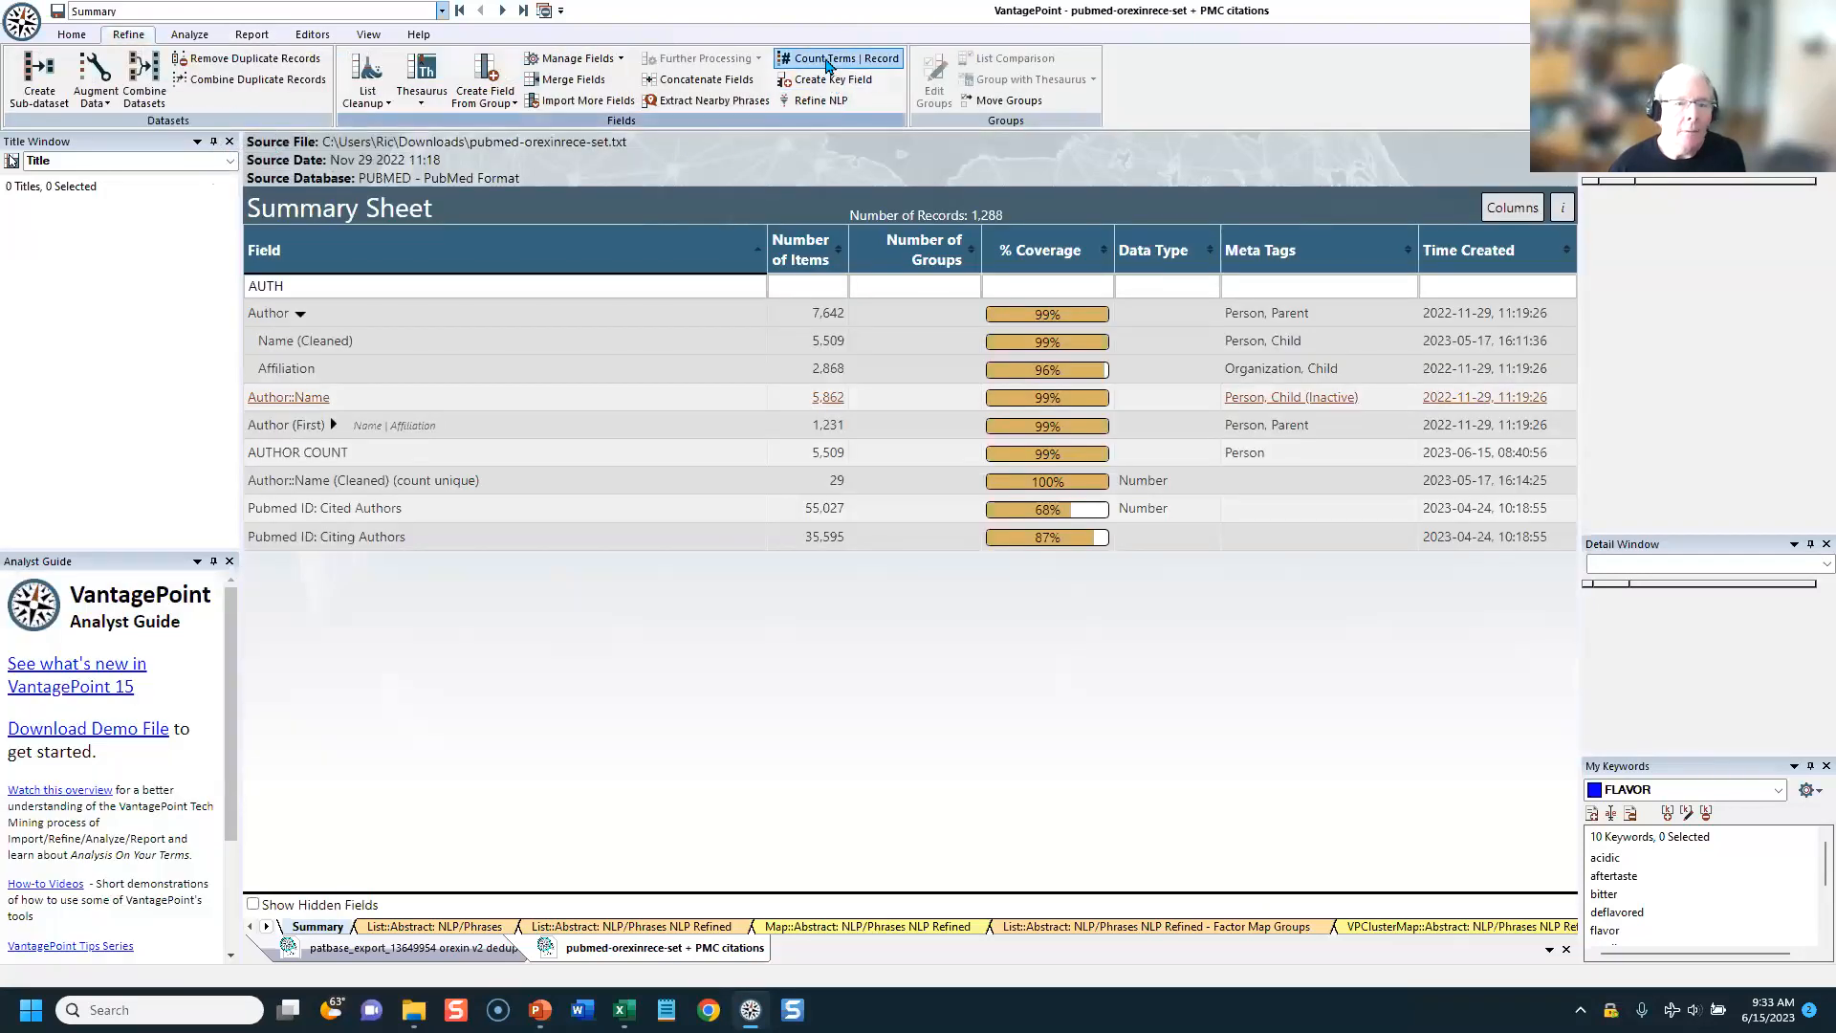
pyautogui.click(792, 60)
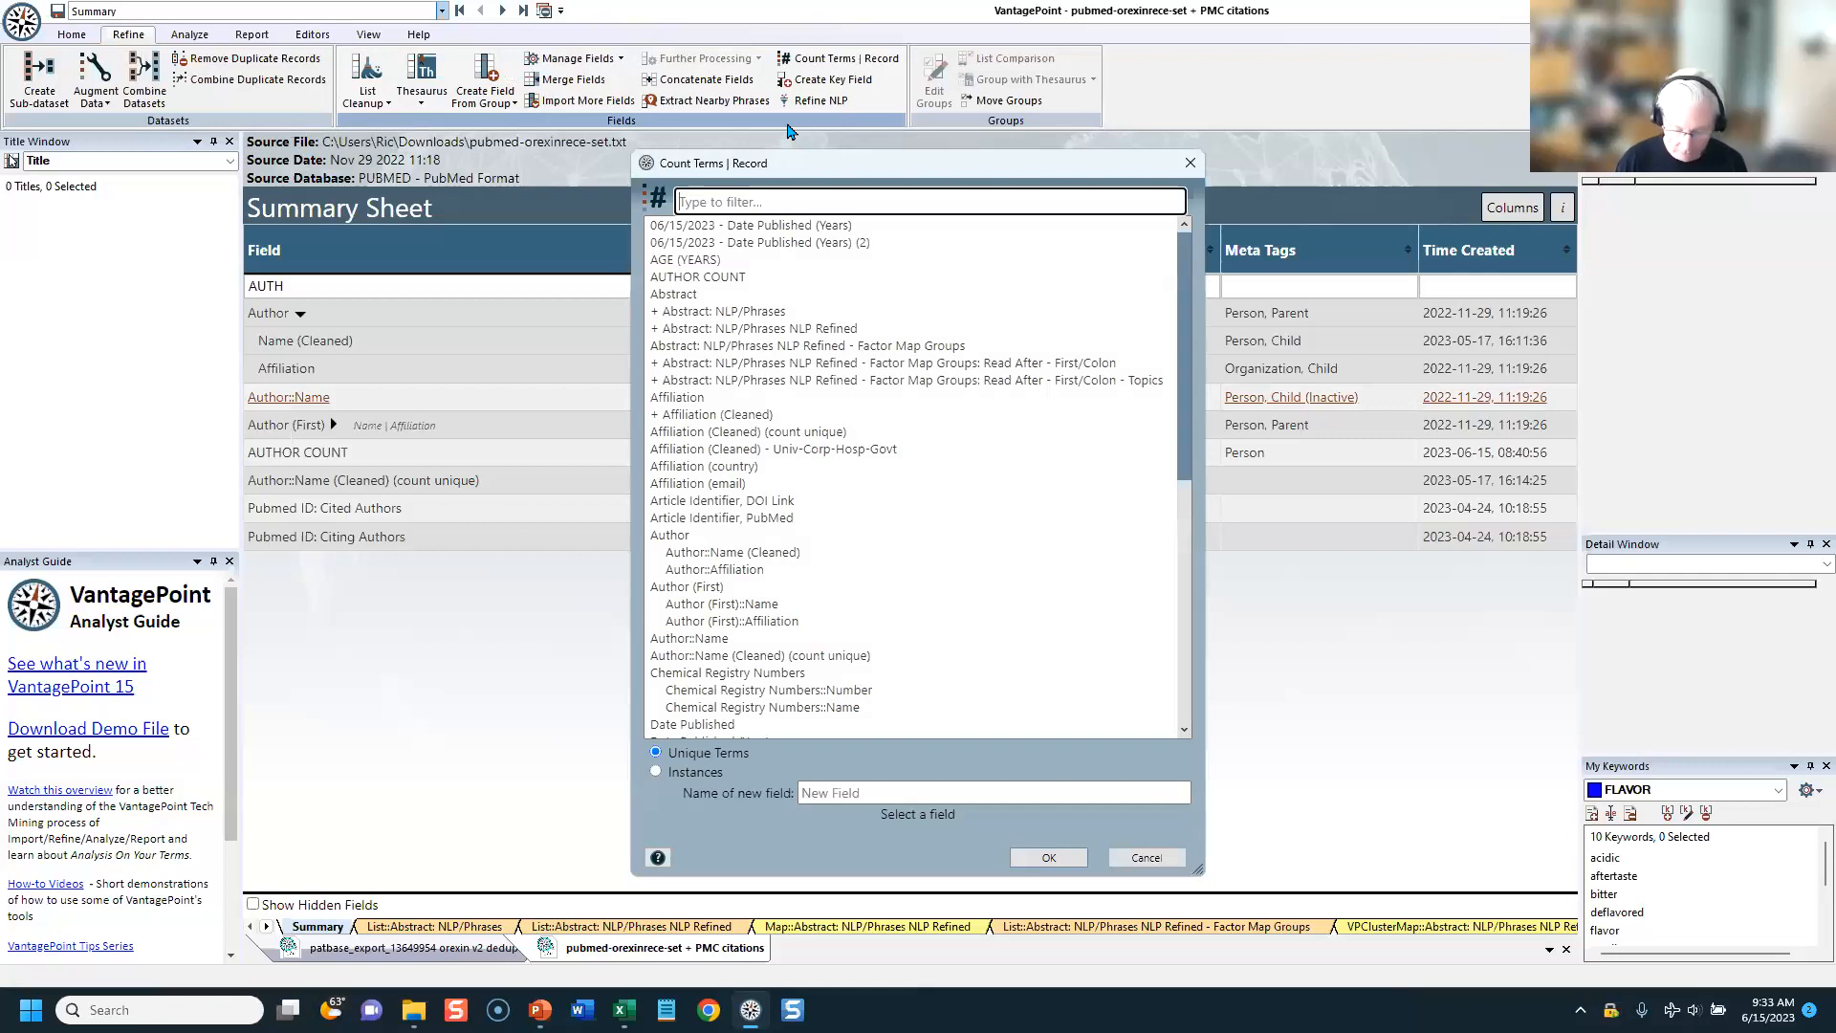
pyautogui.write('AUTH')
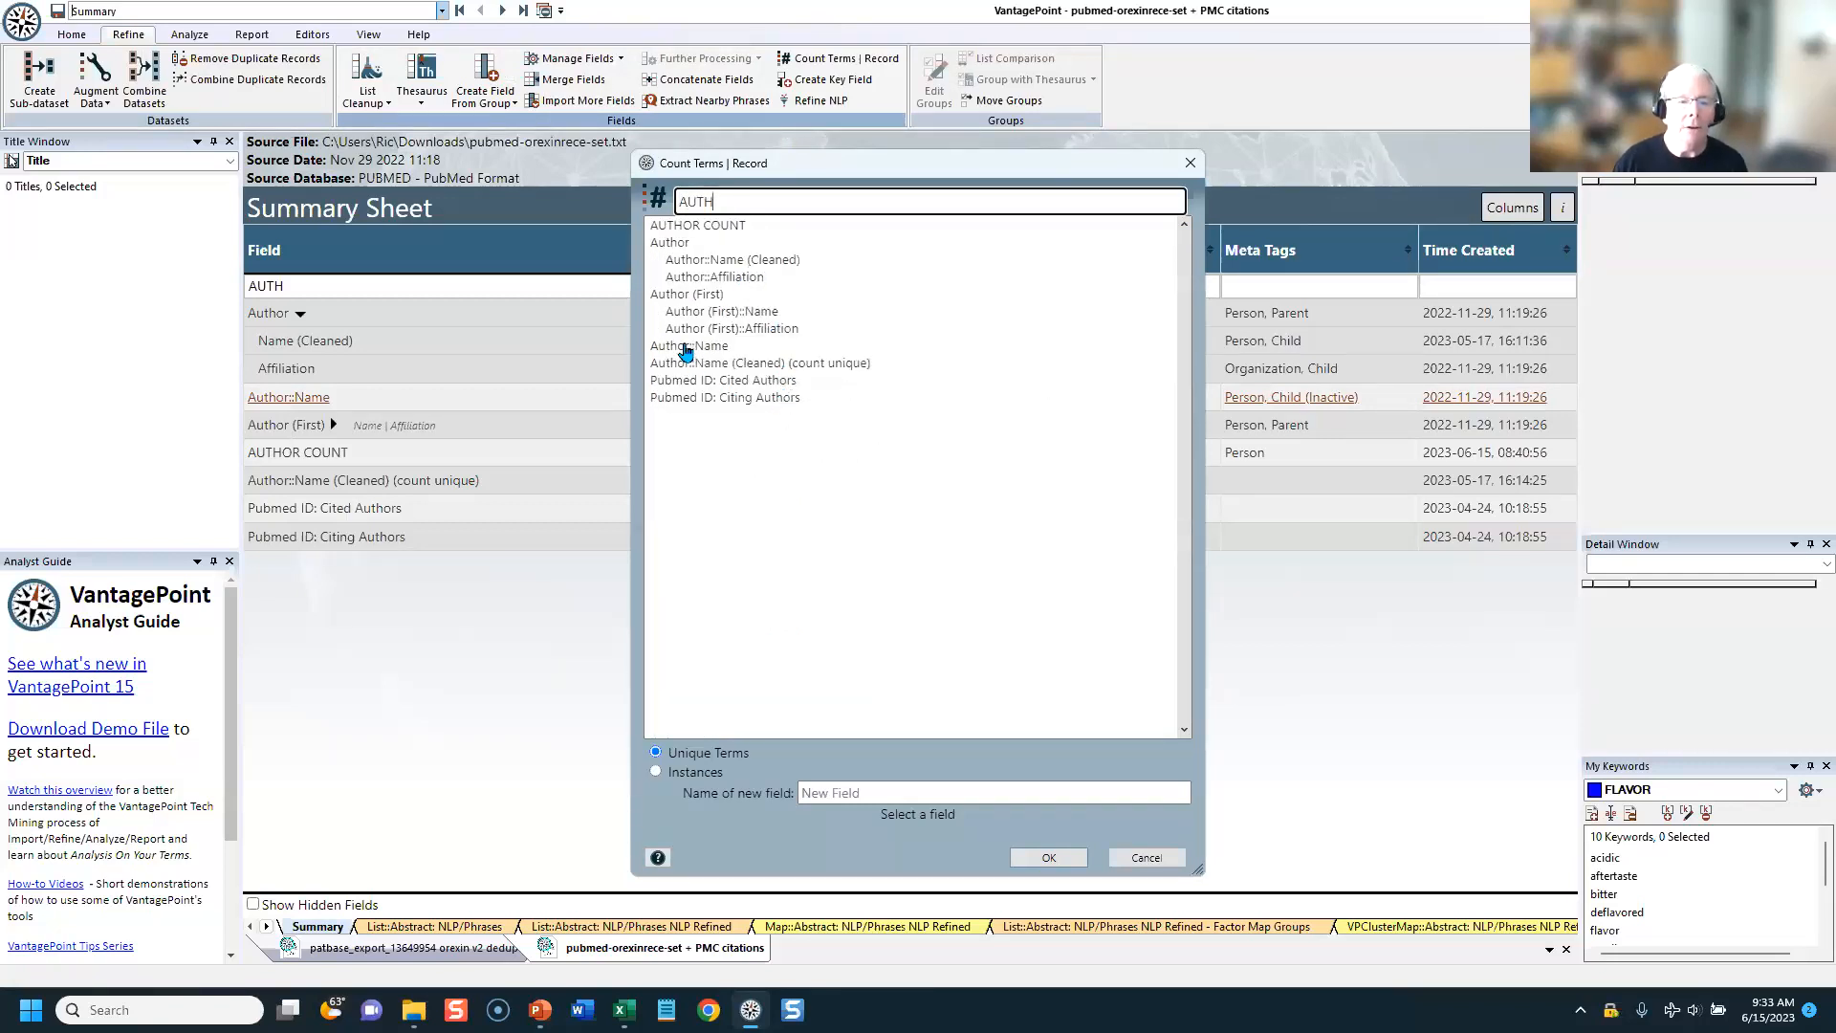
pyautogui.click(691, 347)
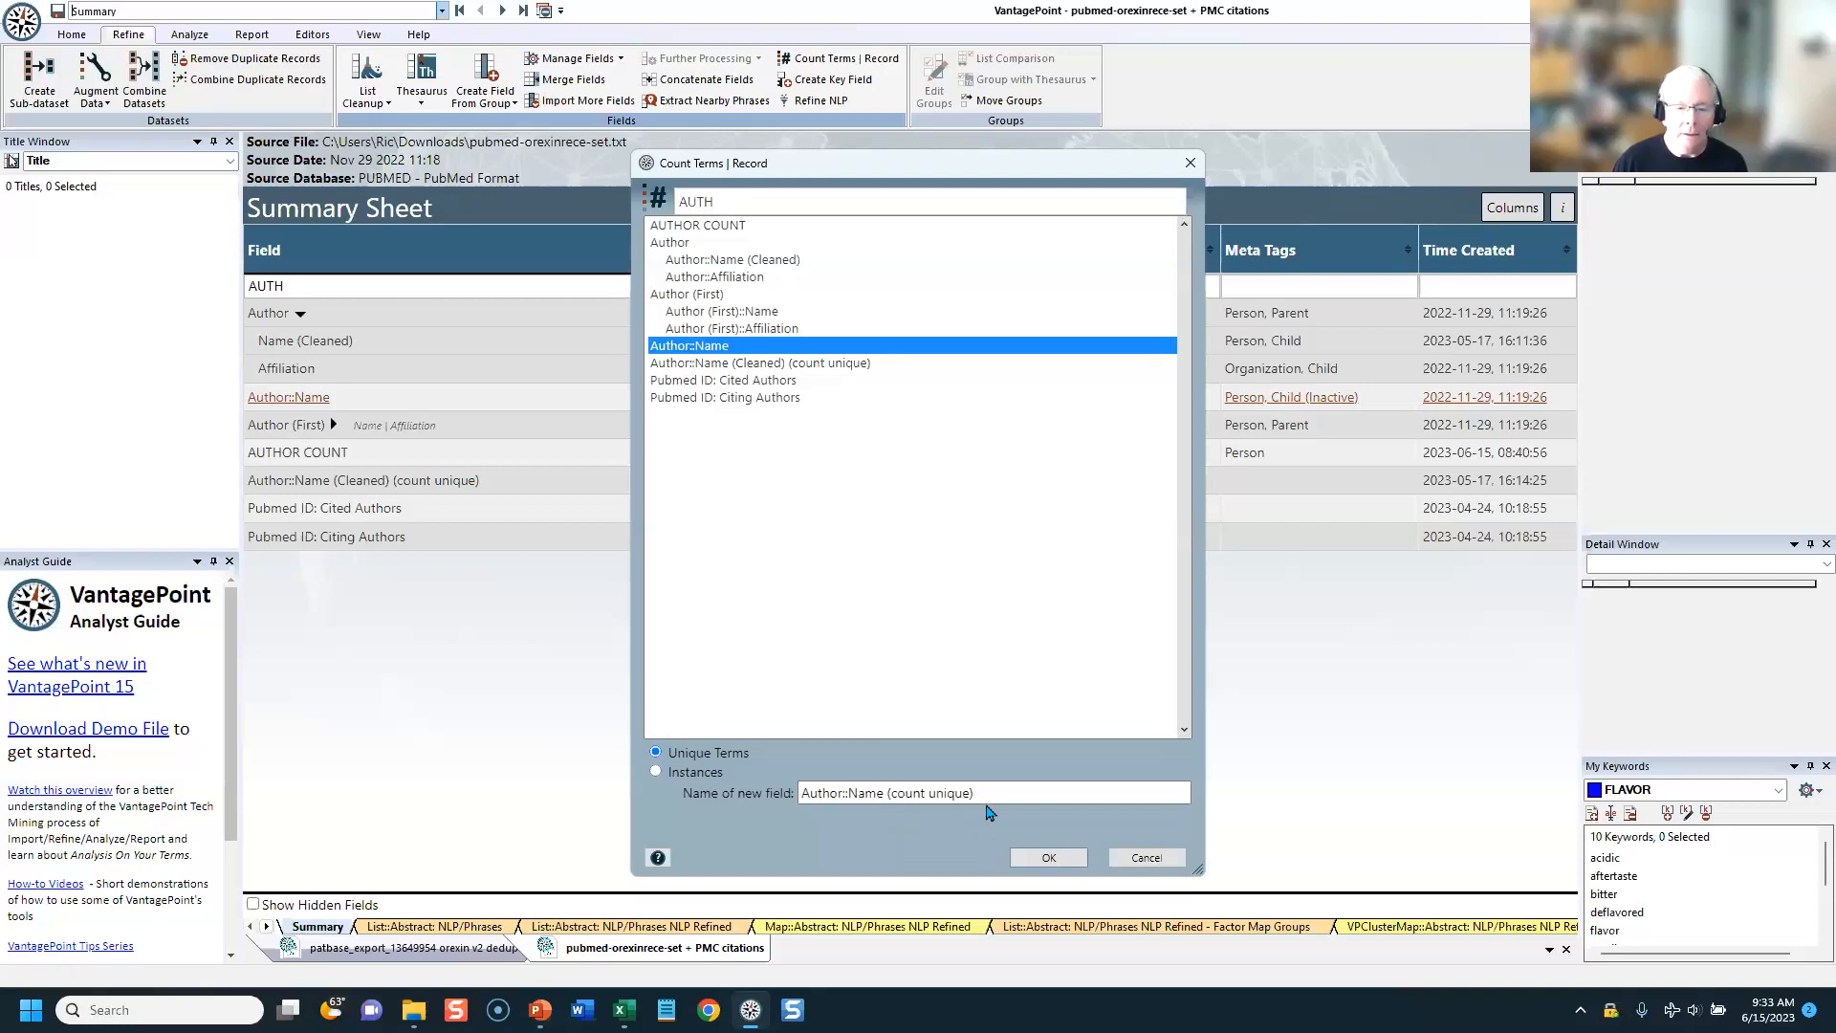
pyautogui.click(988, 794)
pyautogui.click(1040, 856)
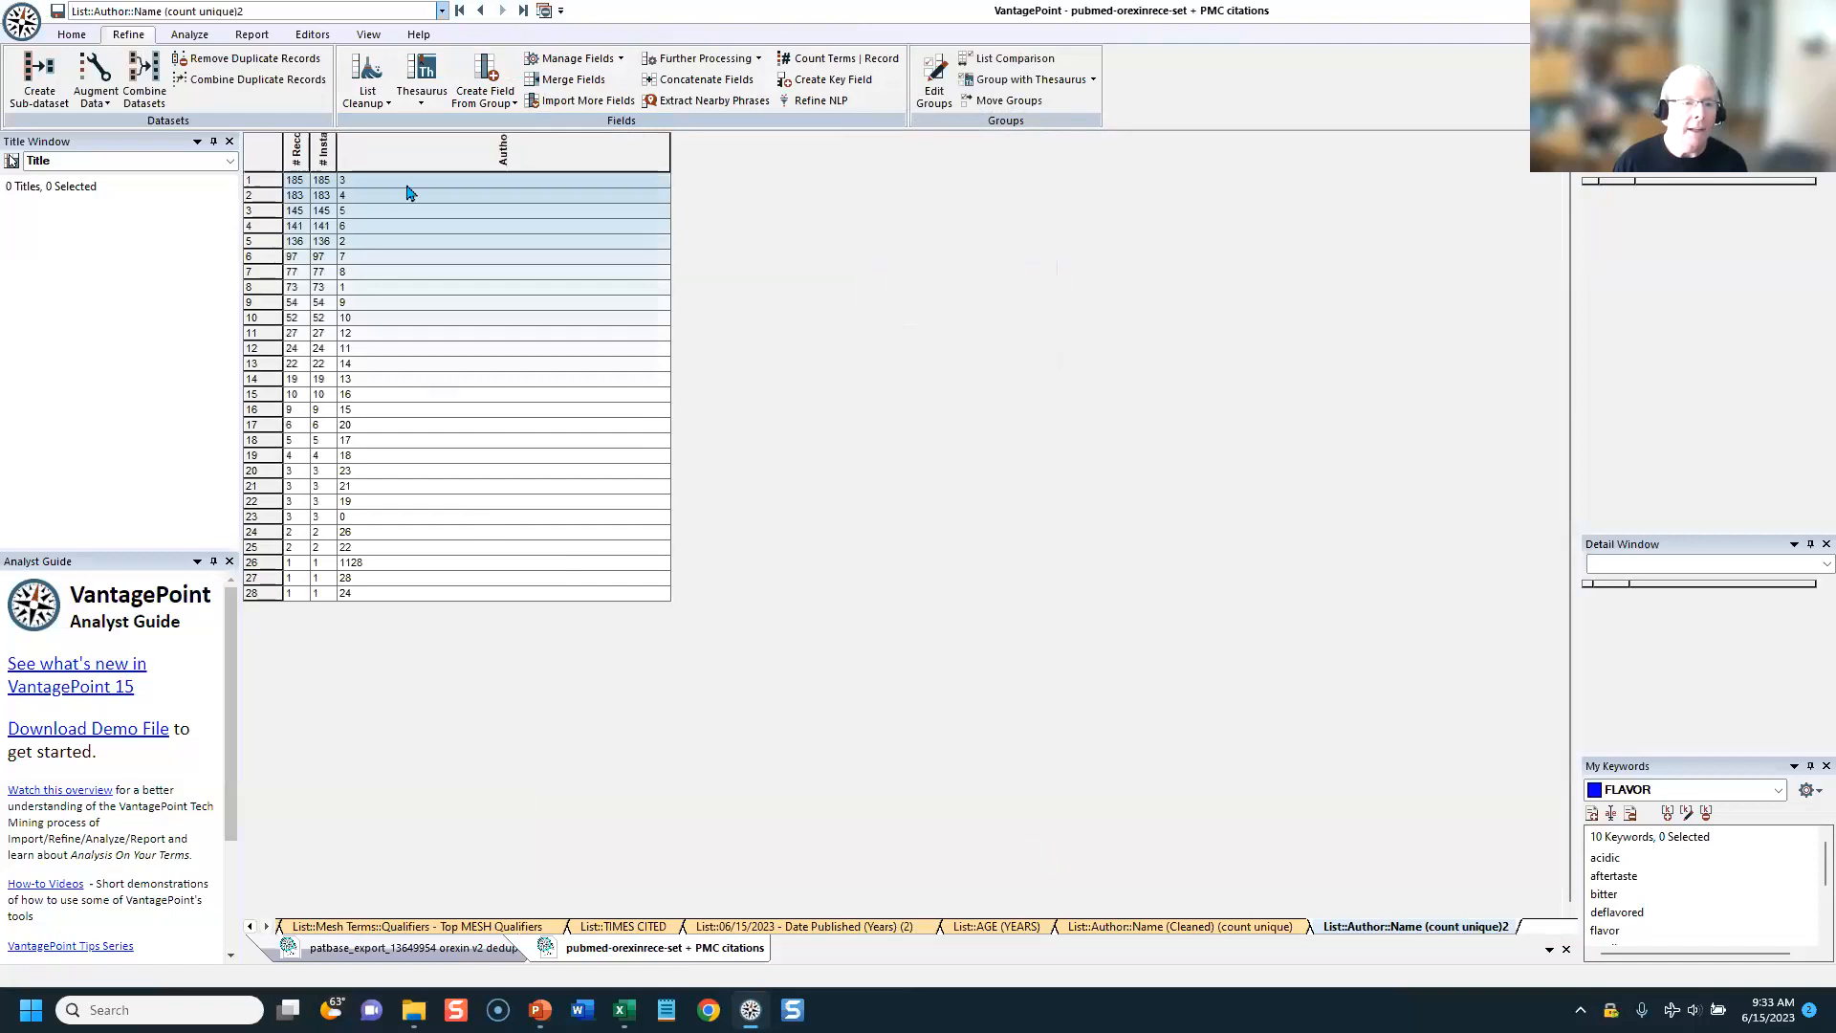
# Step: Return to the summary sheet and rename the Author::Name (count unique)2 field as AUTHOR GRP SIZE
pyautogui.click(459, 11)
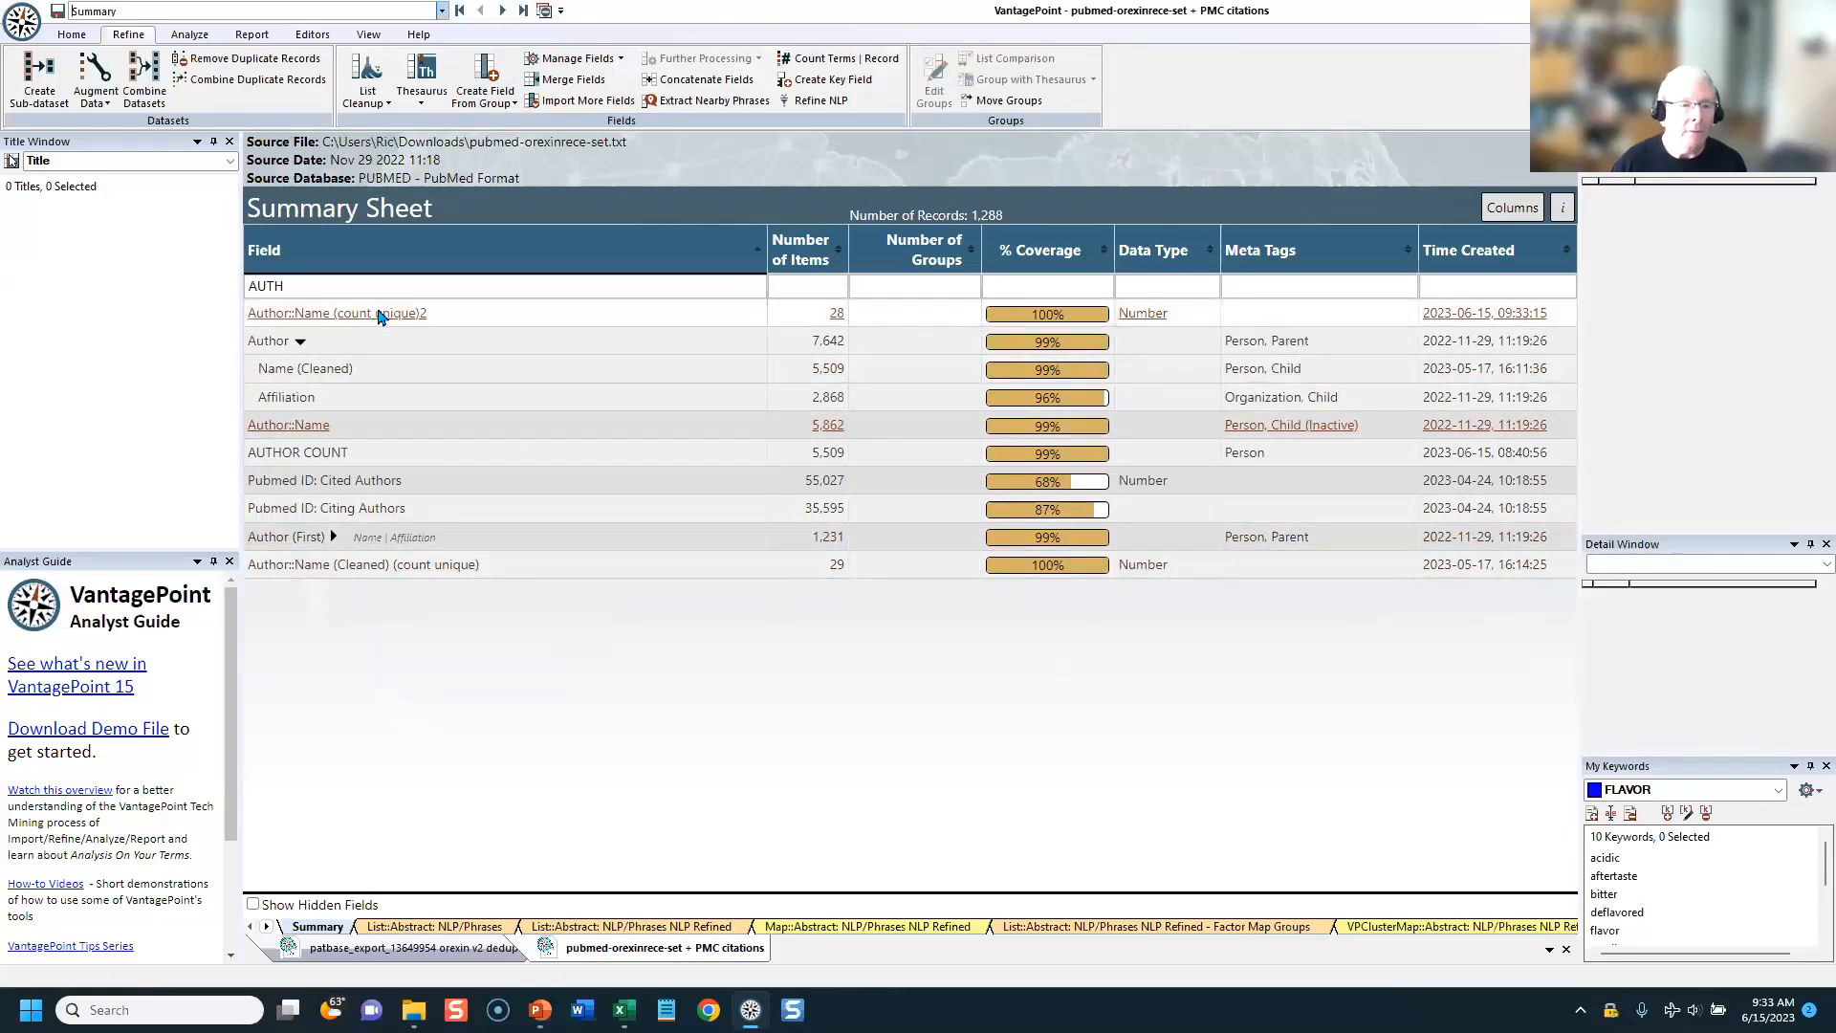
pyautogui.rightClick(379, 315)
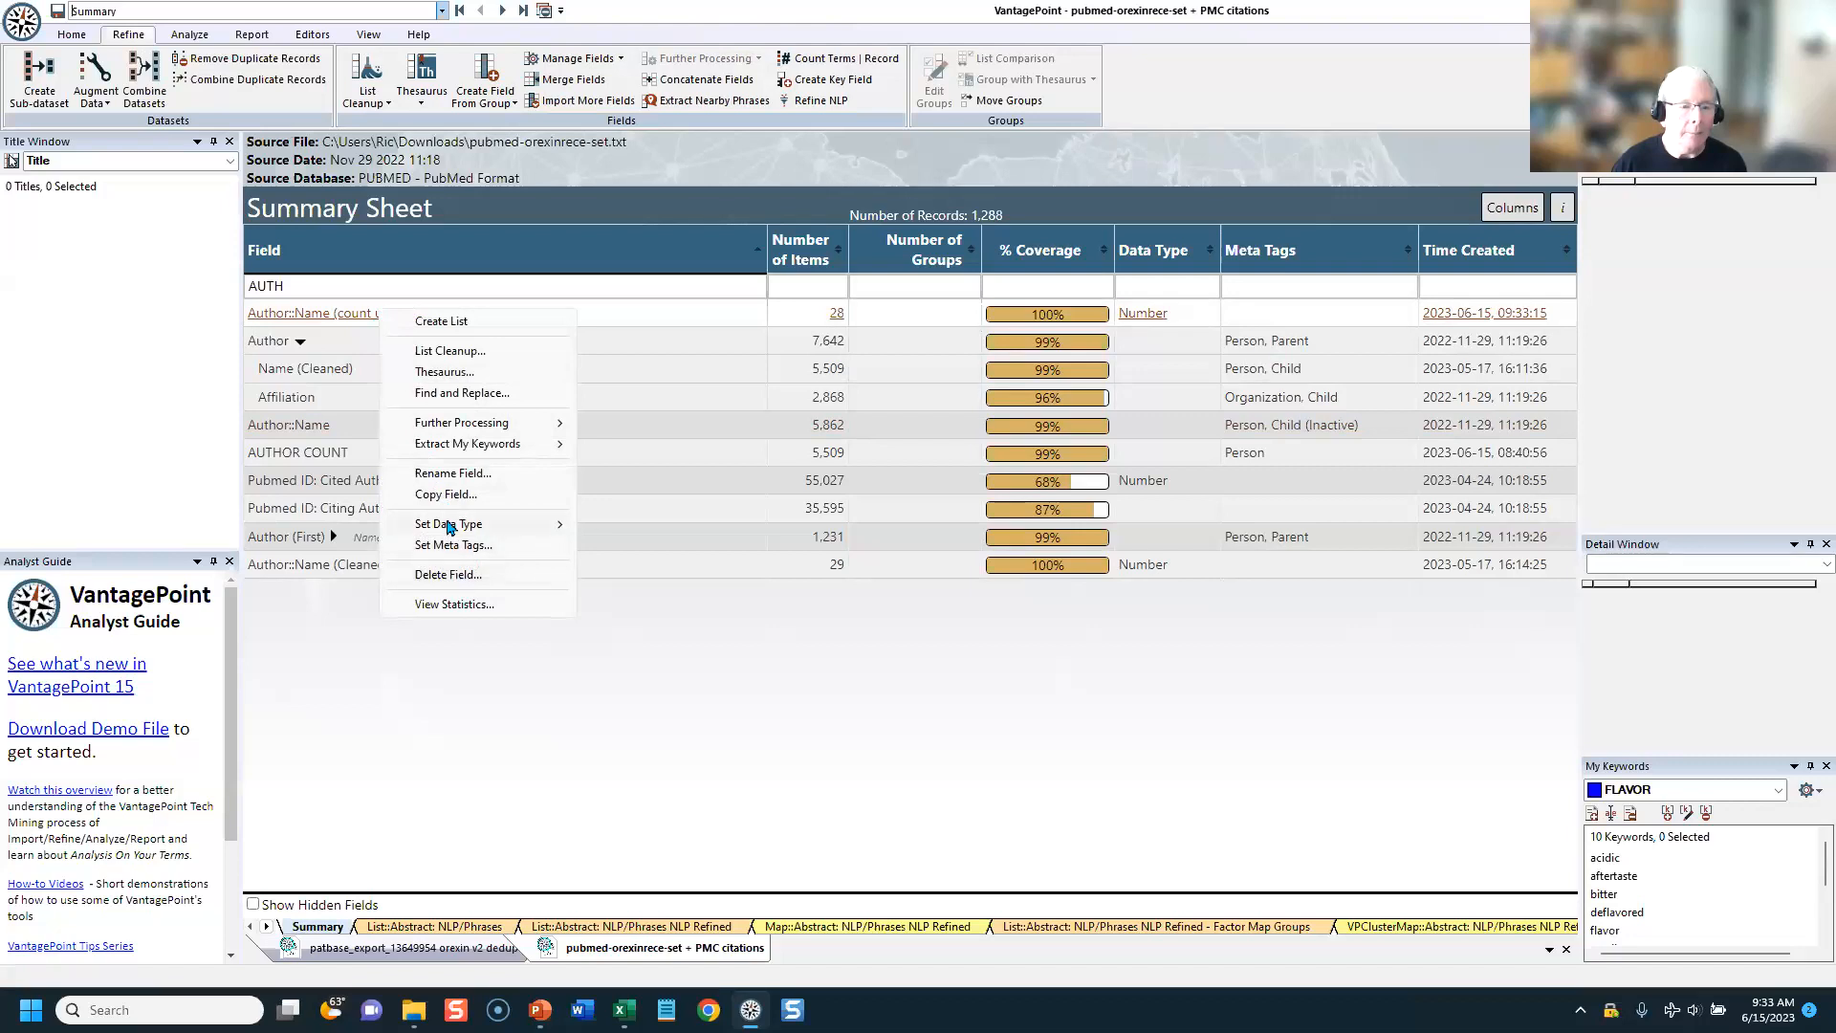
pyautogui.click(453, 473)
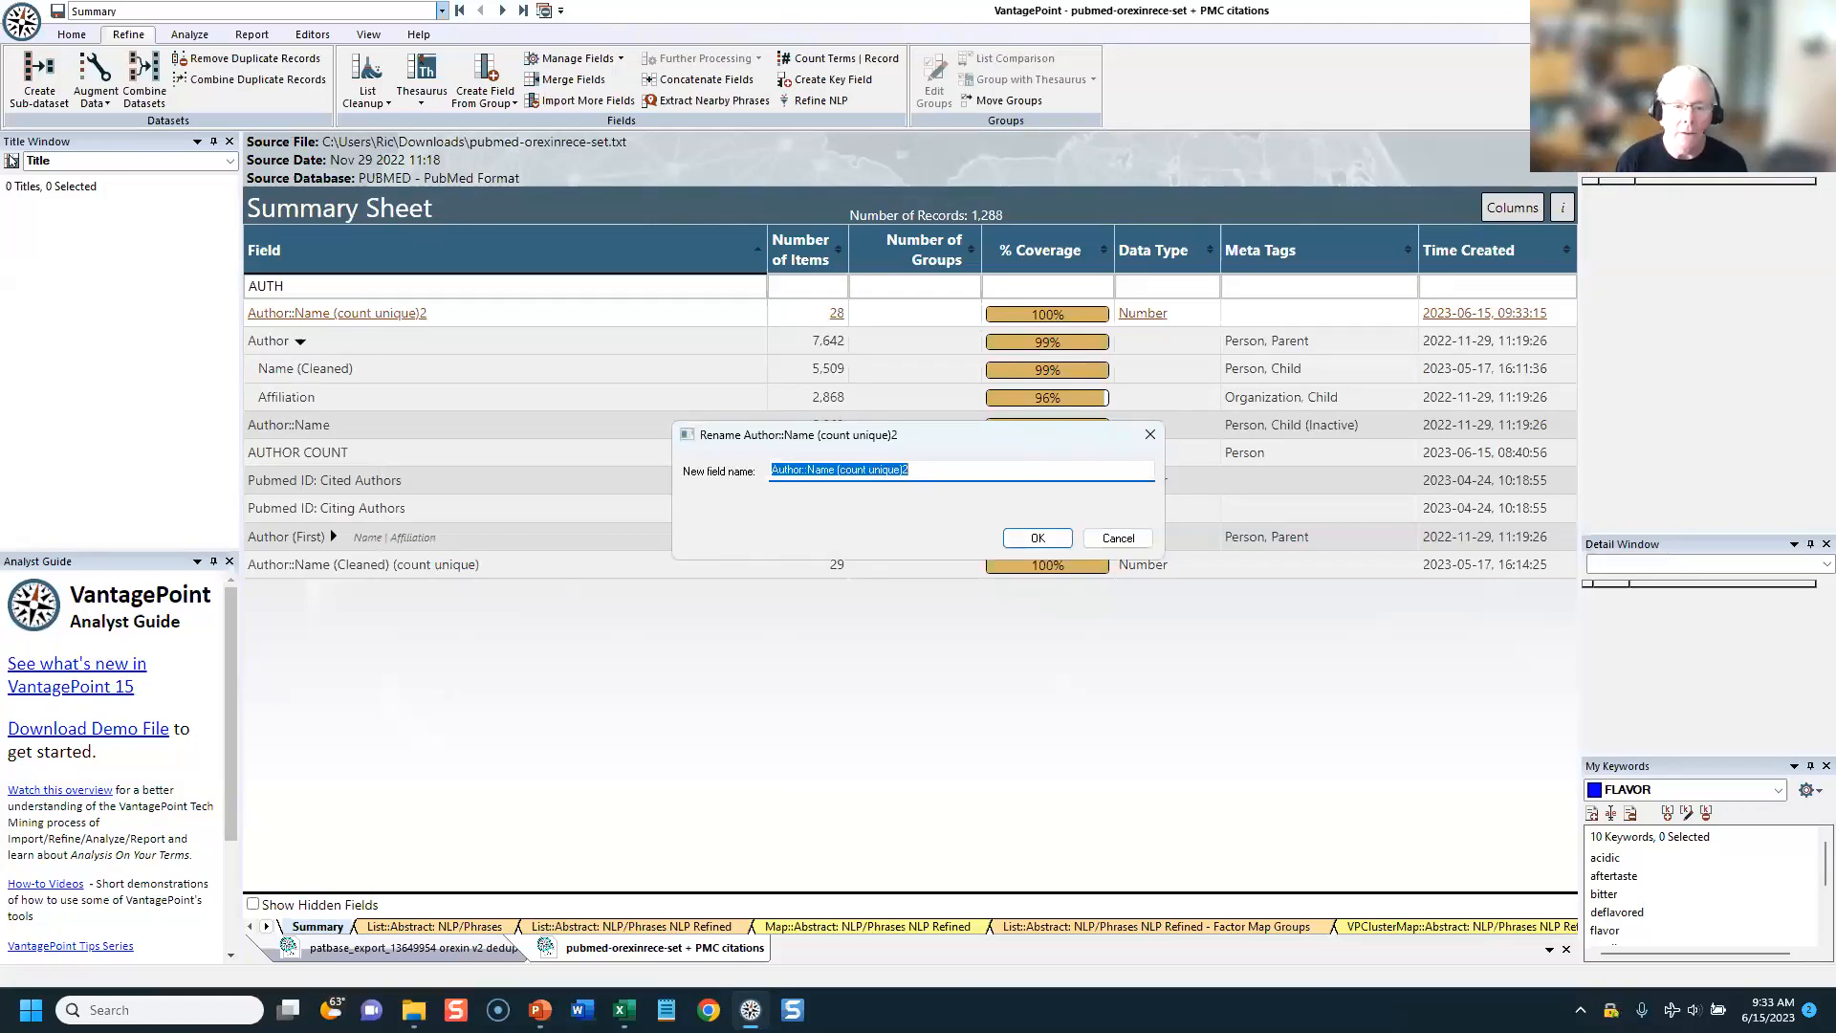
pyautogui.write('AUTHOR GRP SIZE')
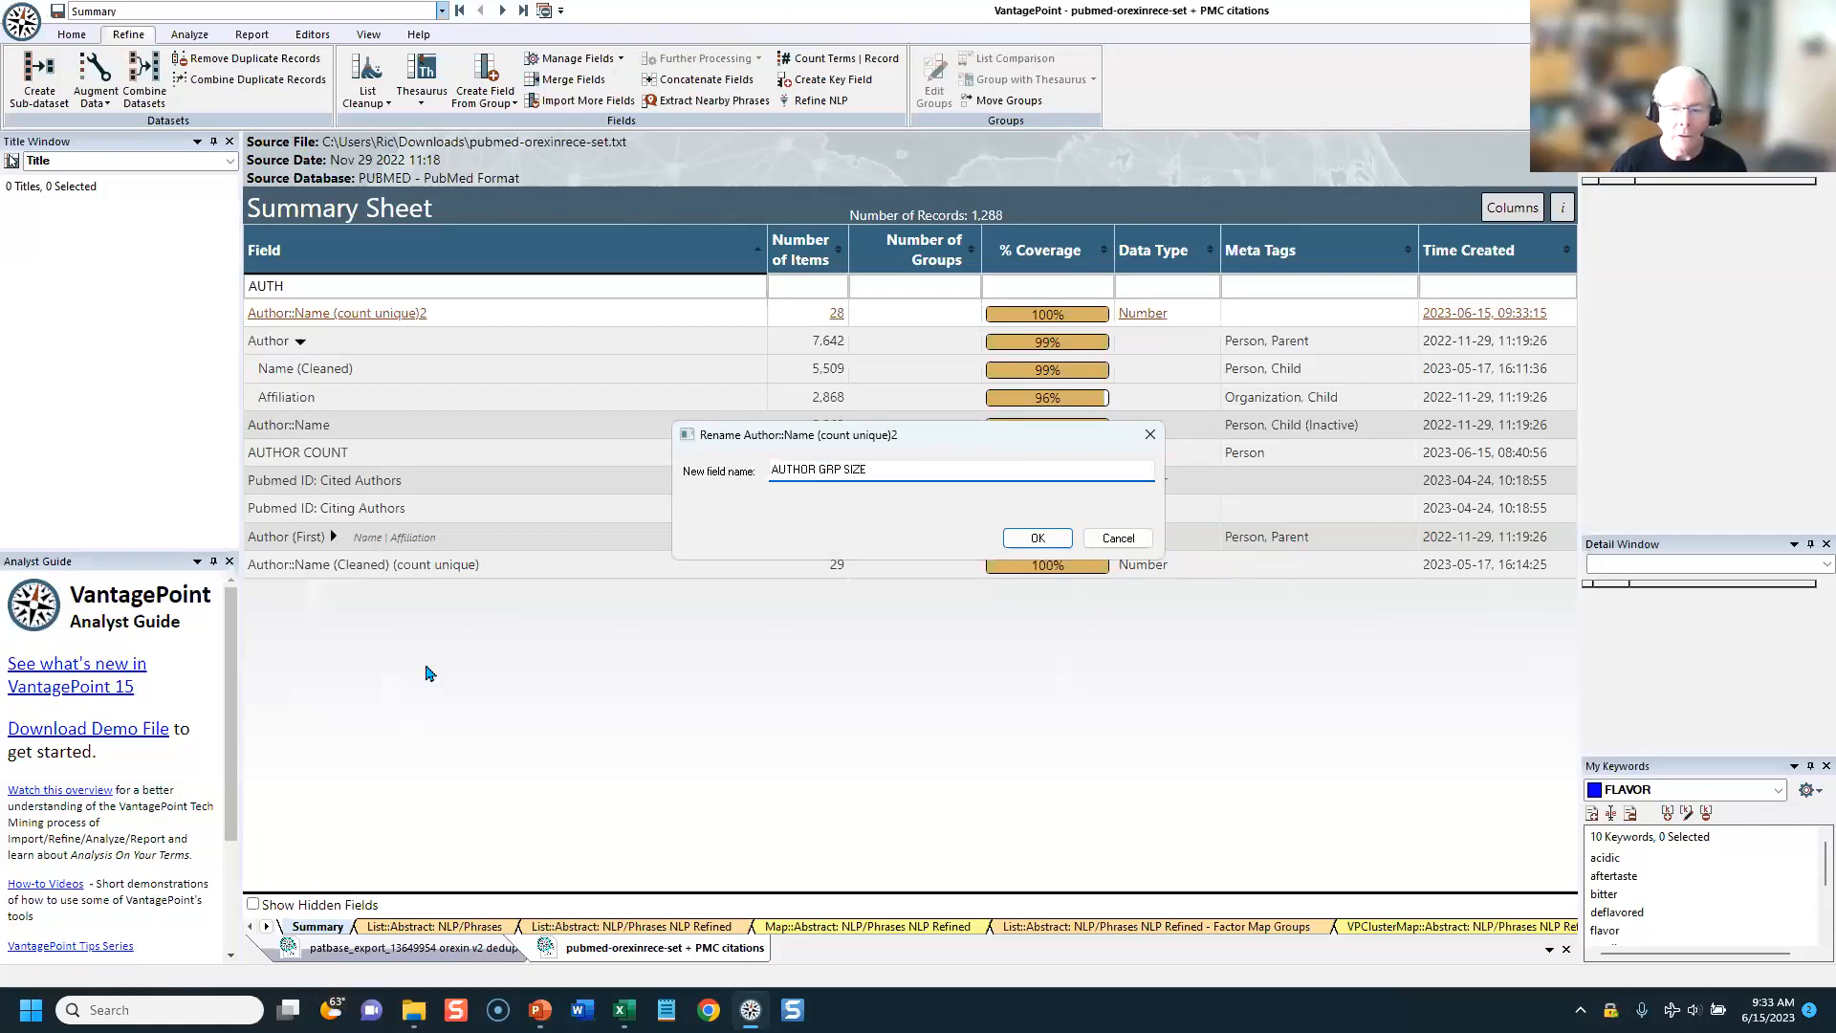
pyautogui.press('Return')
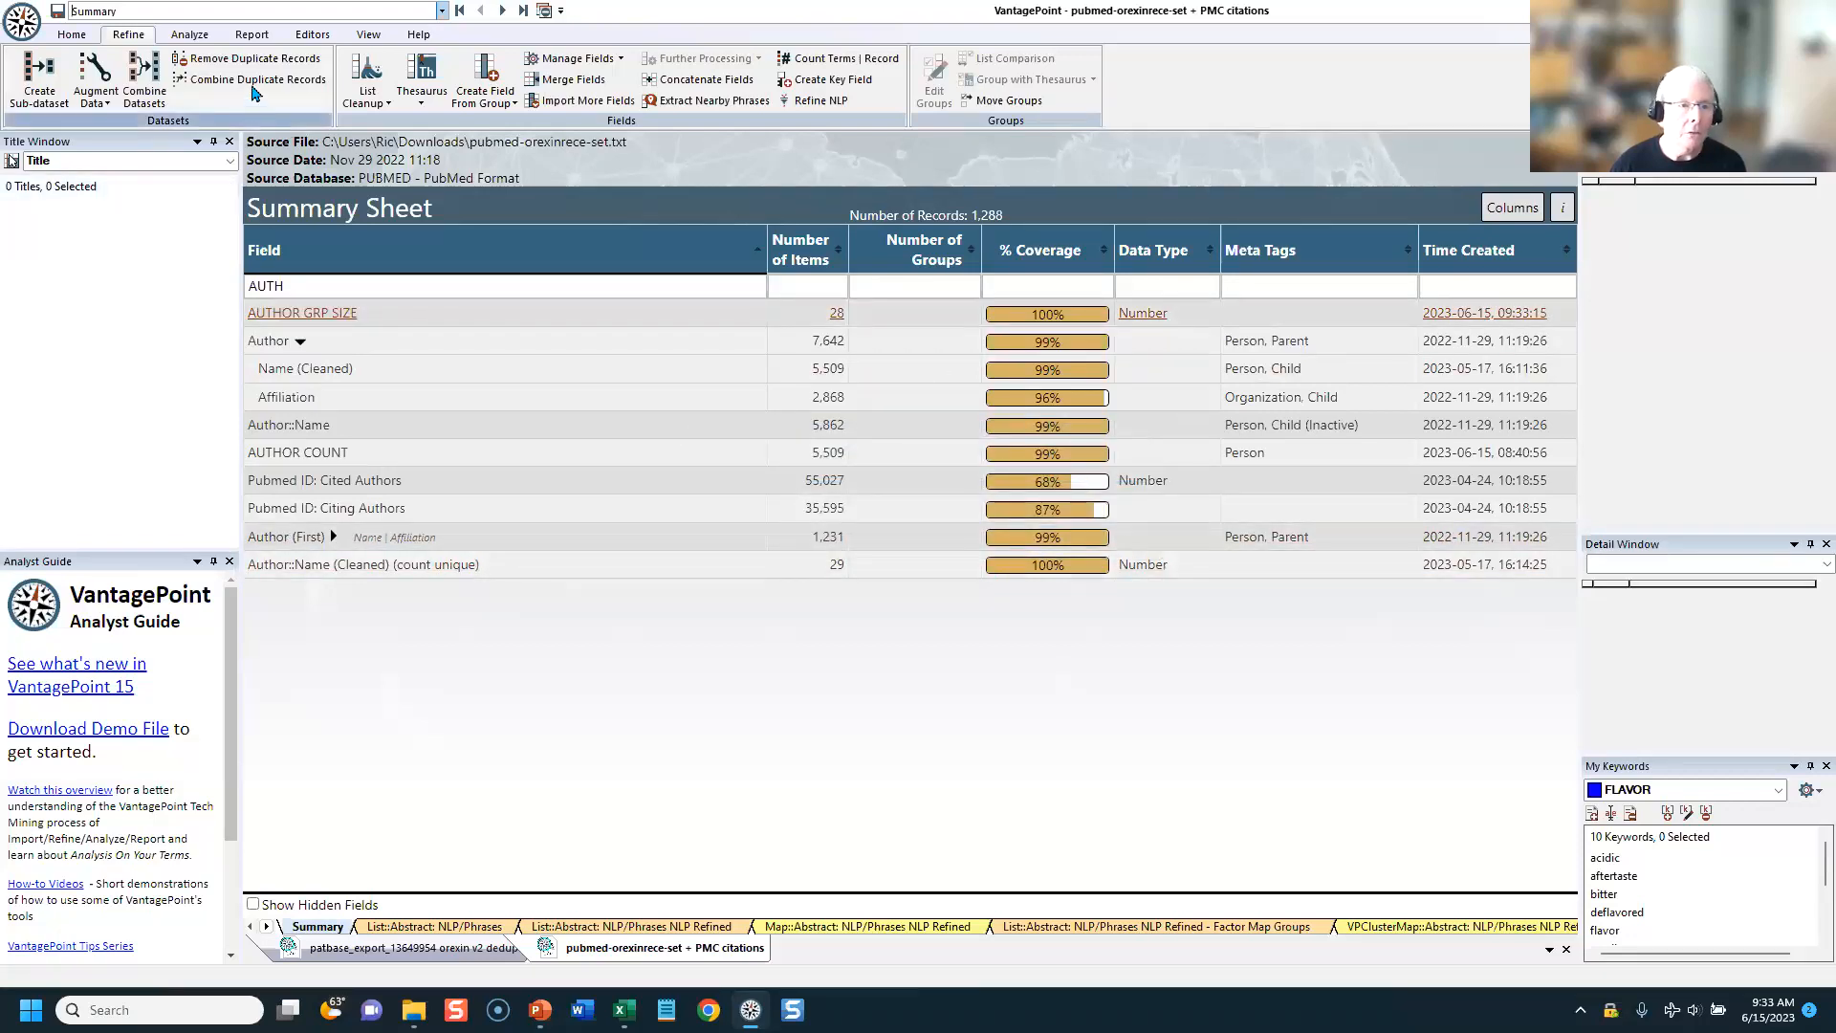
# Step: Load the PubMed Indicators template in a record export to check its fields, and close the export without exporting
pyautogui.click(251, 34)
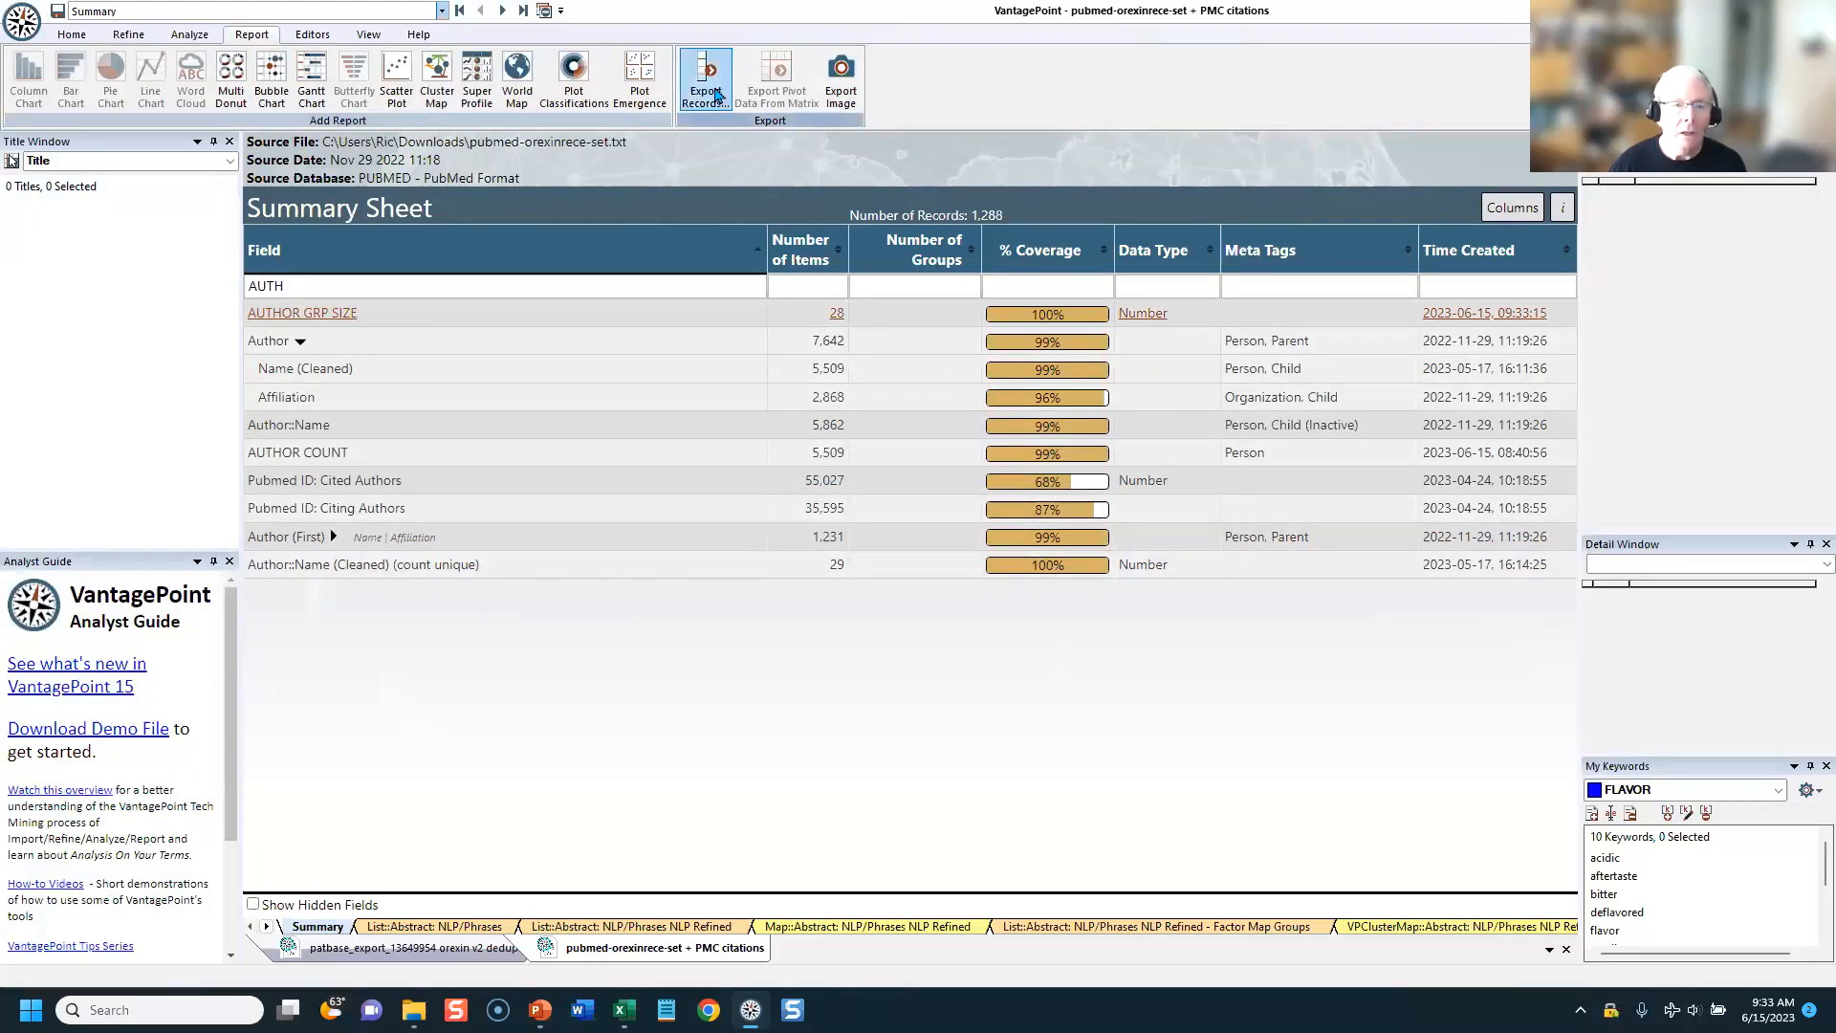
pyautogui.click(705, 77)
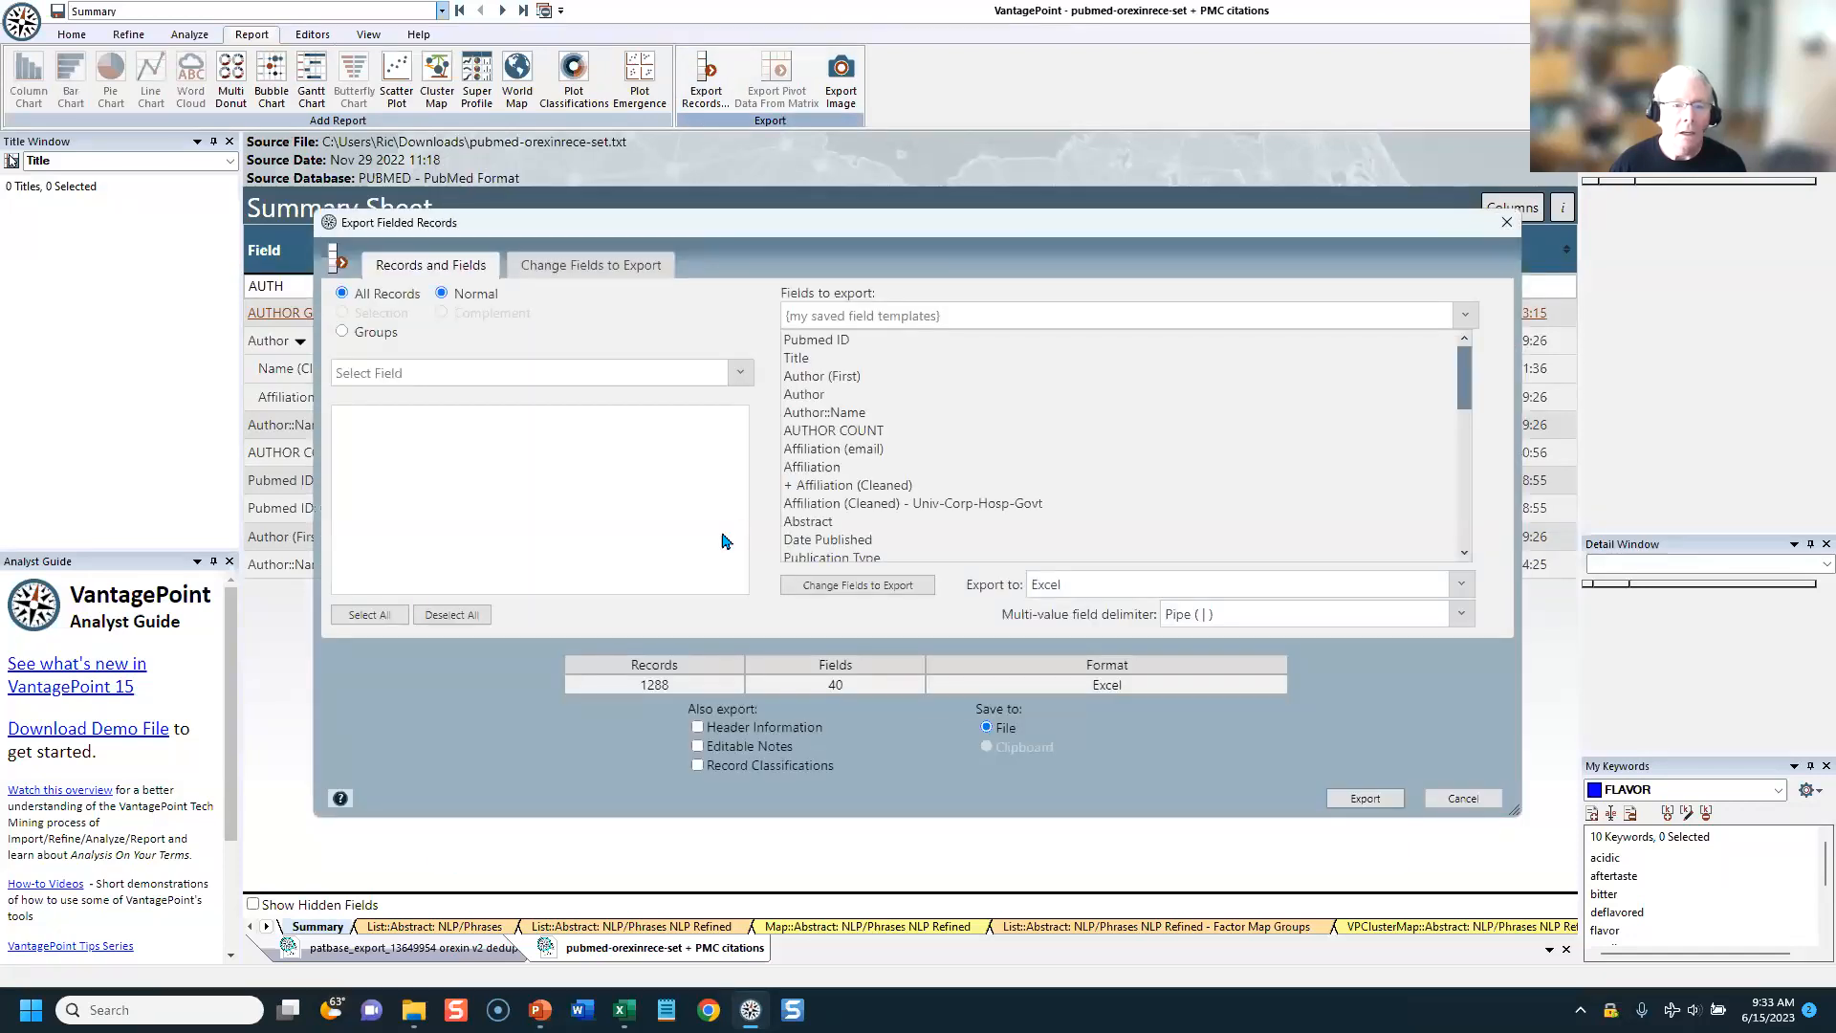
pyautogui.click(590, 256)
pyautogui.click(998, 312)
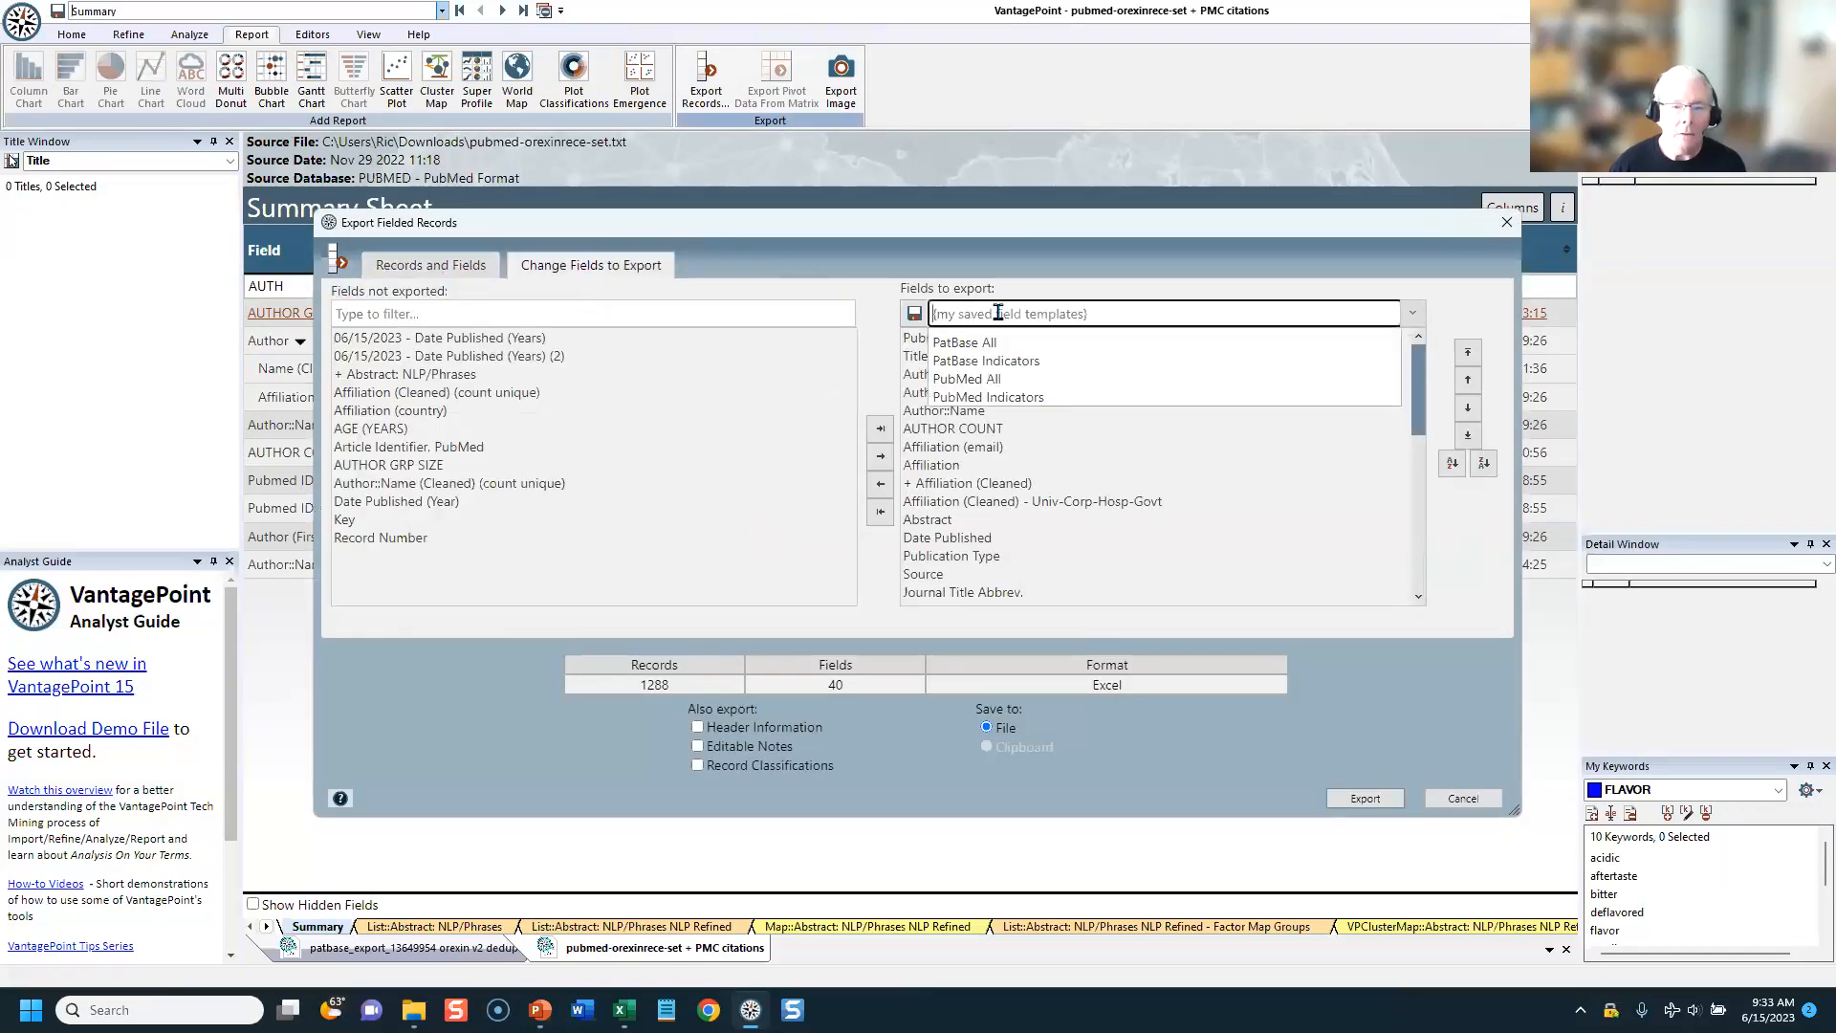
pyautogui.click(979, 400)
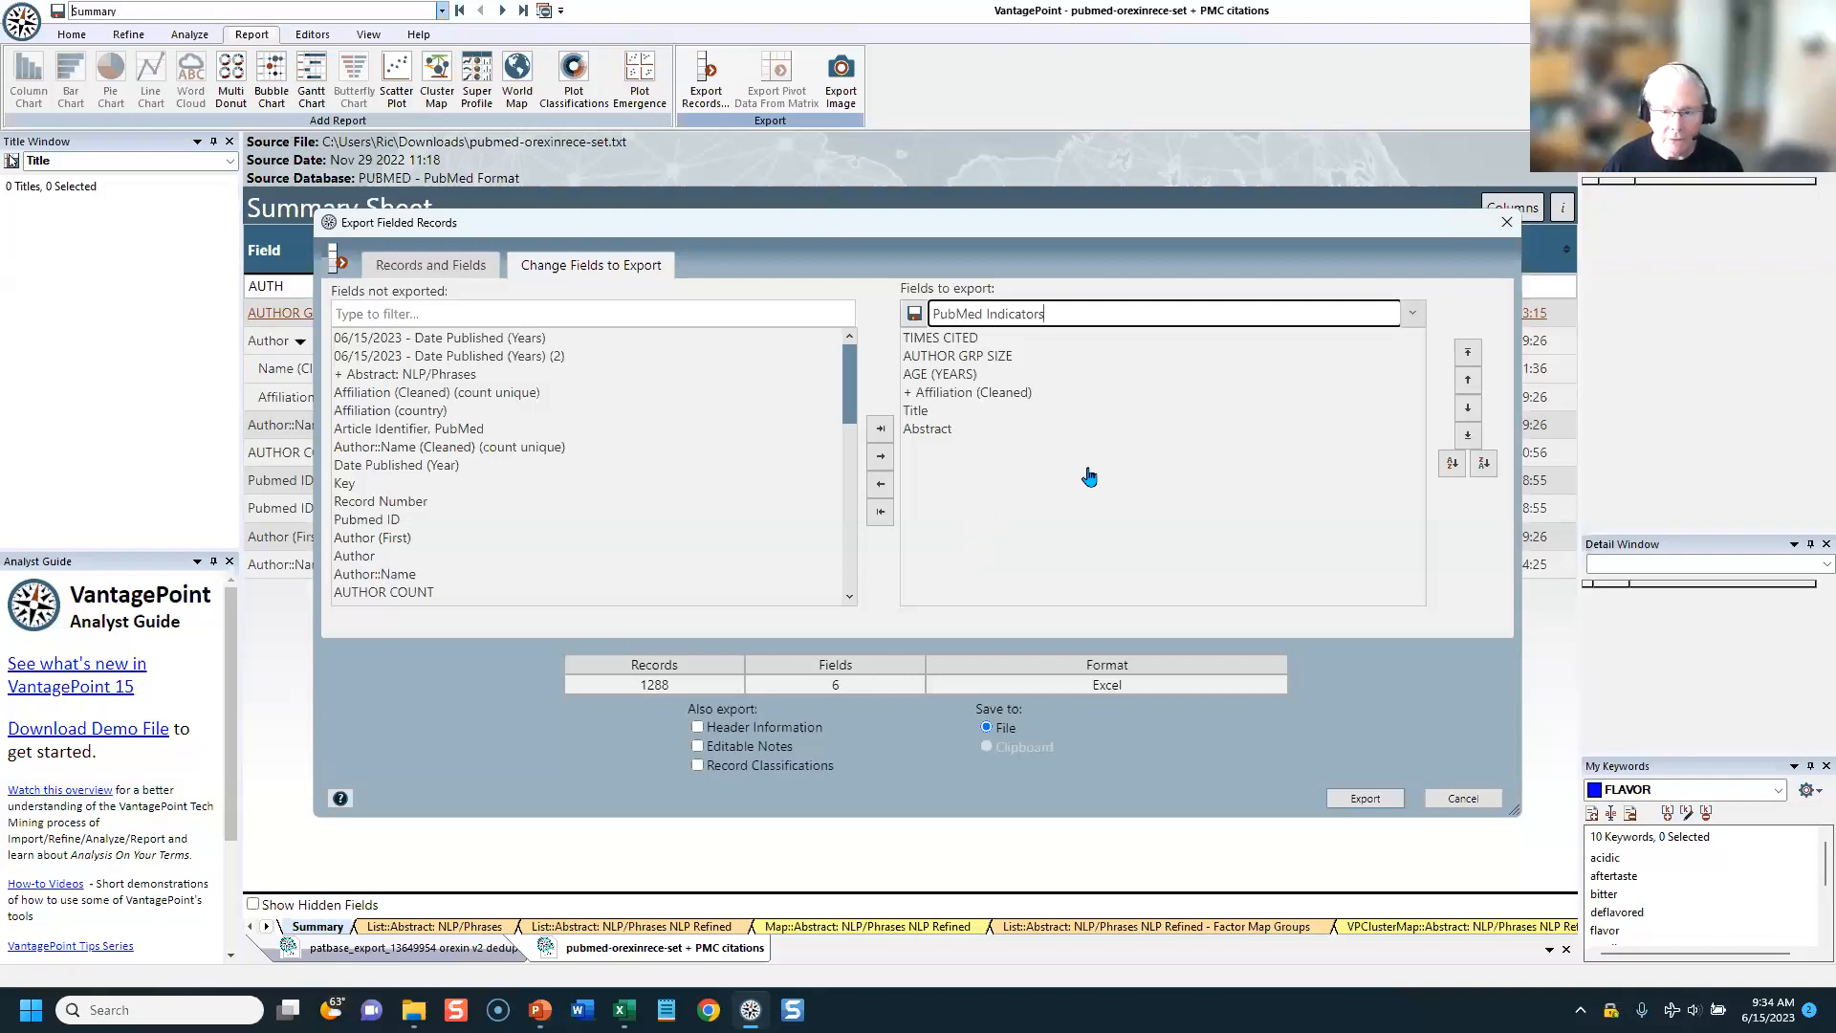
pyautogui.click(1506, 229)
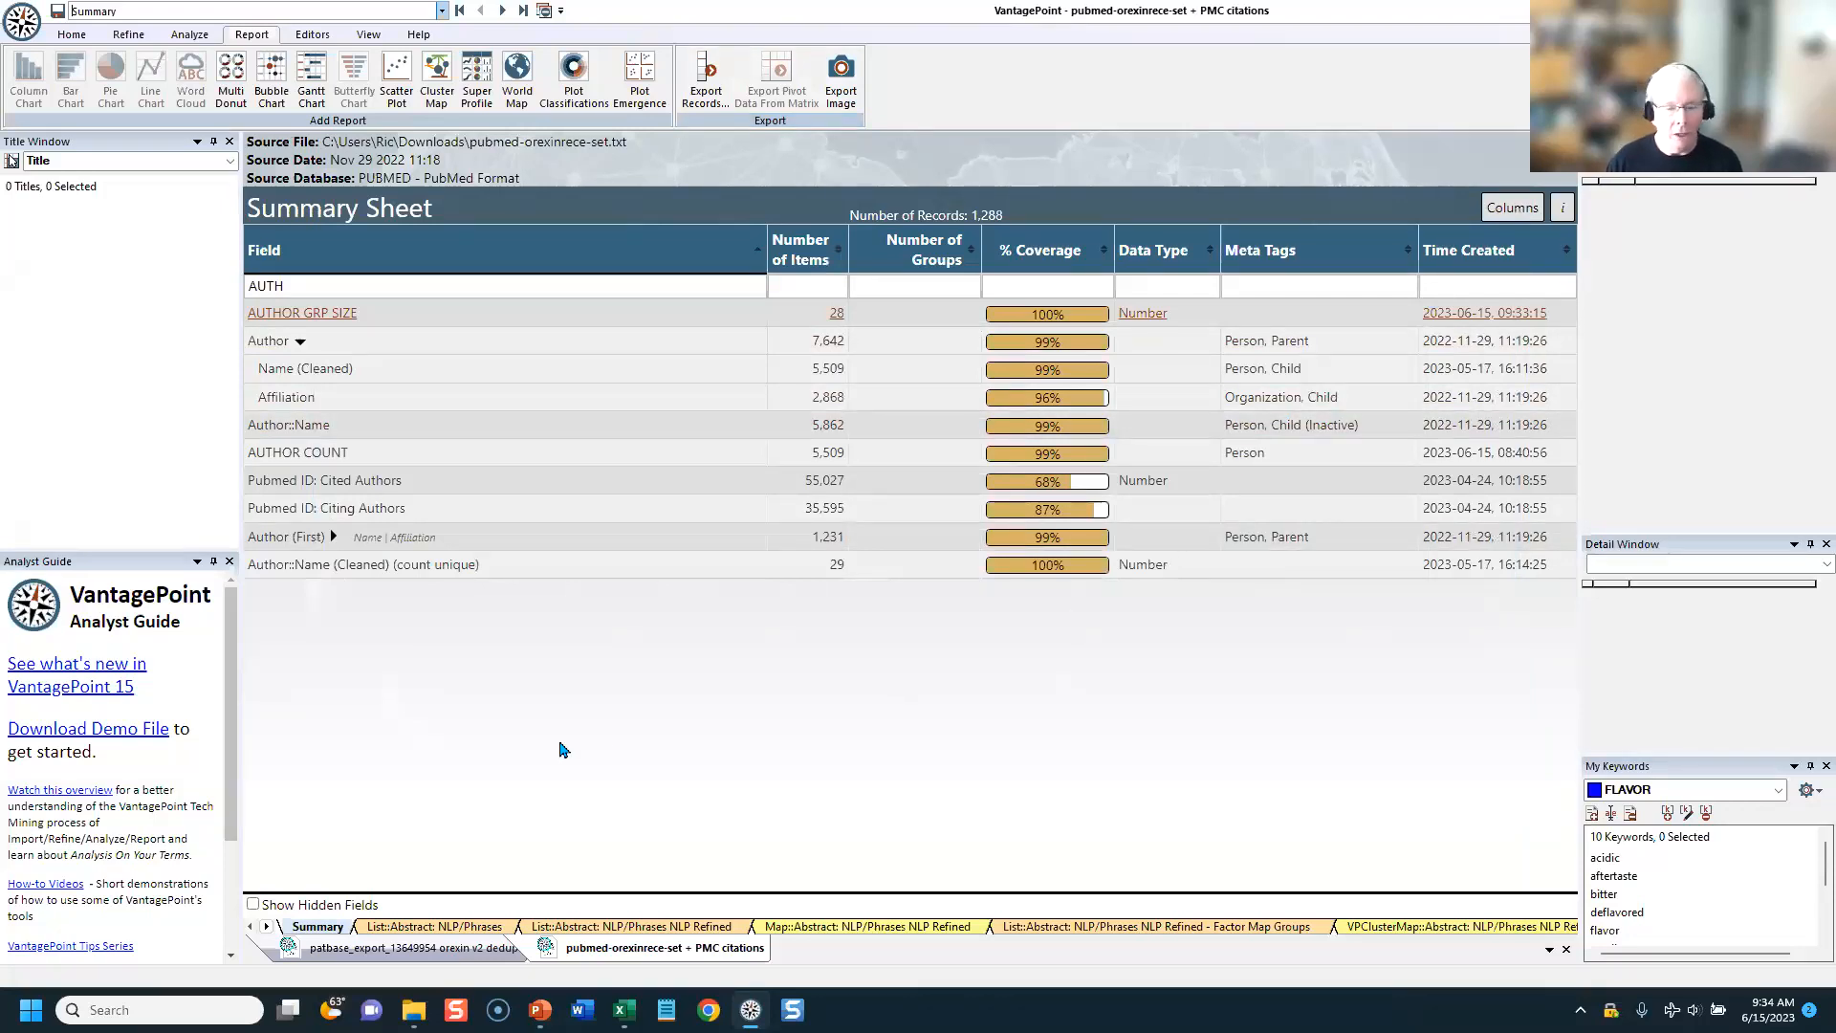
# Step: Switch to the PowerPoint slide show, advance to the Export Images slide, and return to VantagePoint
pyautogui.hotkey('alt', 'Tab')
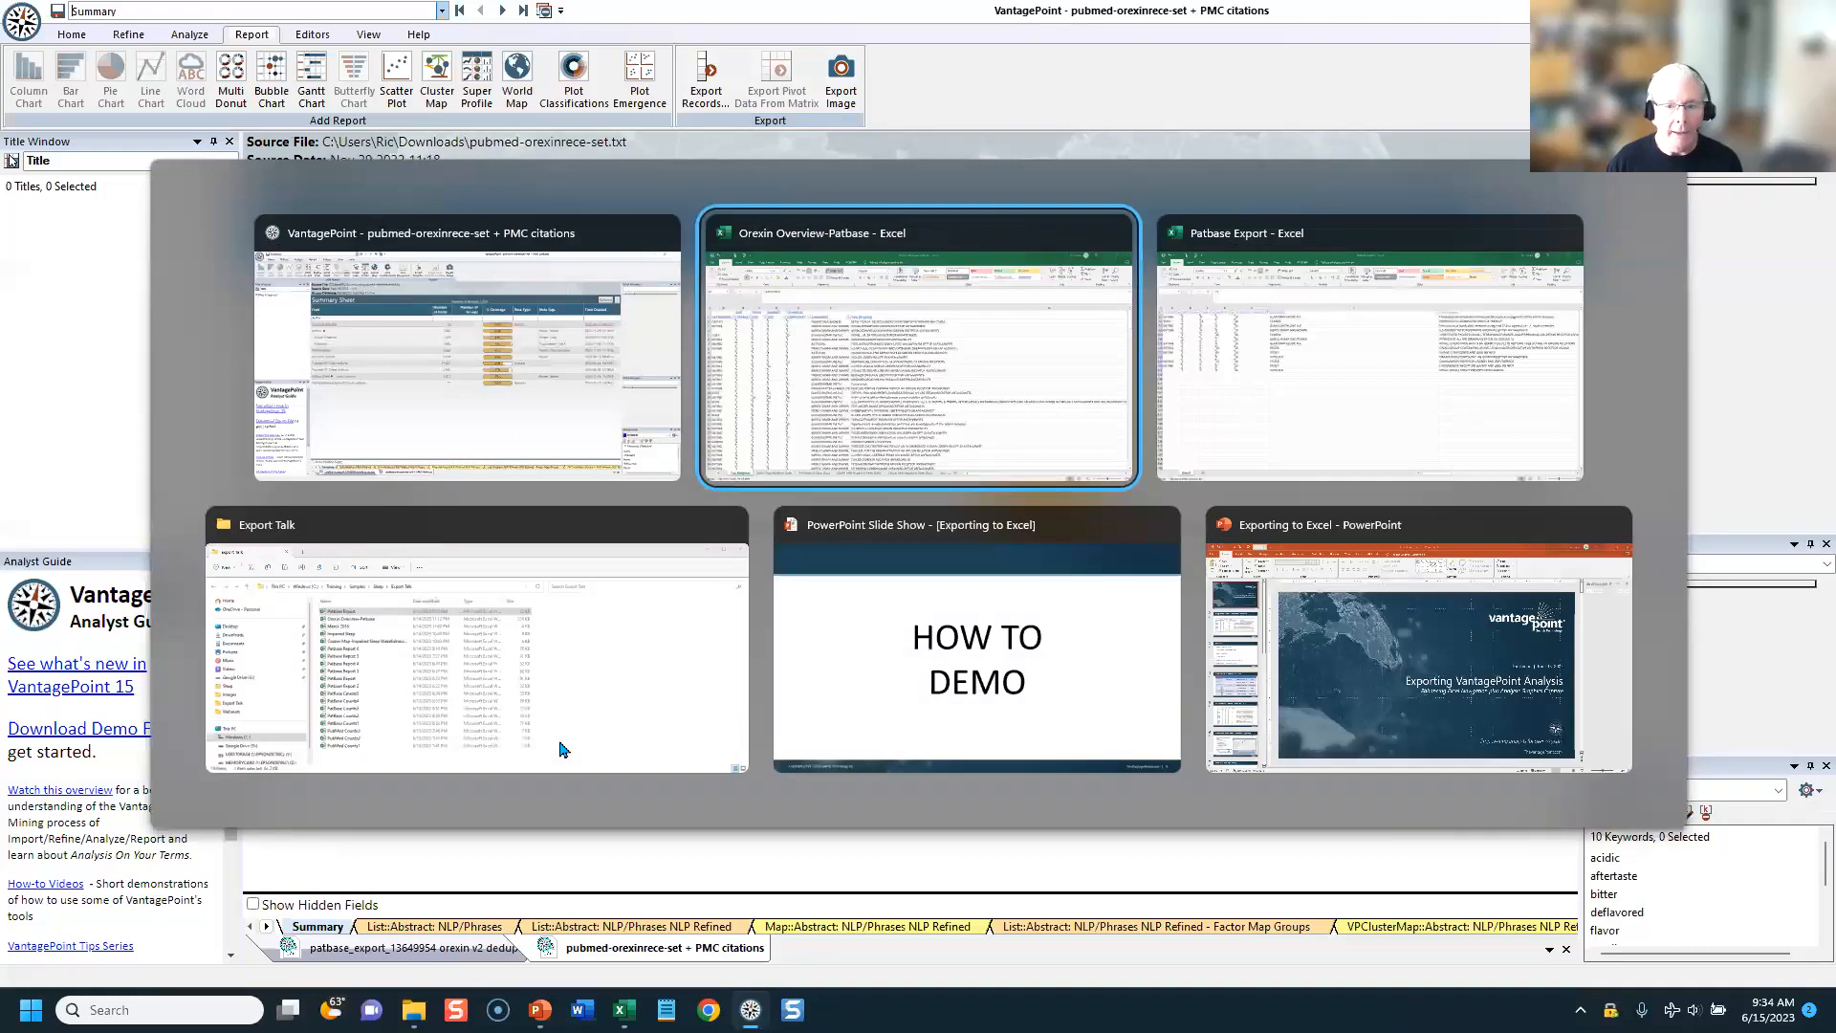
pyautogui.hotkey('alt', 'Tab')
pyautogui.hotkey('alt', 'Tab')
pyautogui.hotkey('alt', 'Tab')
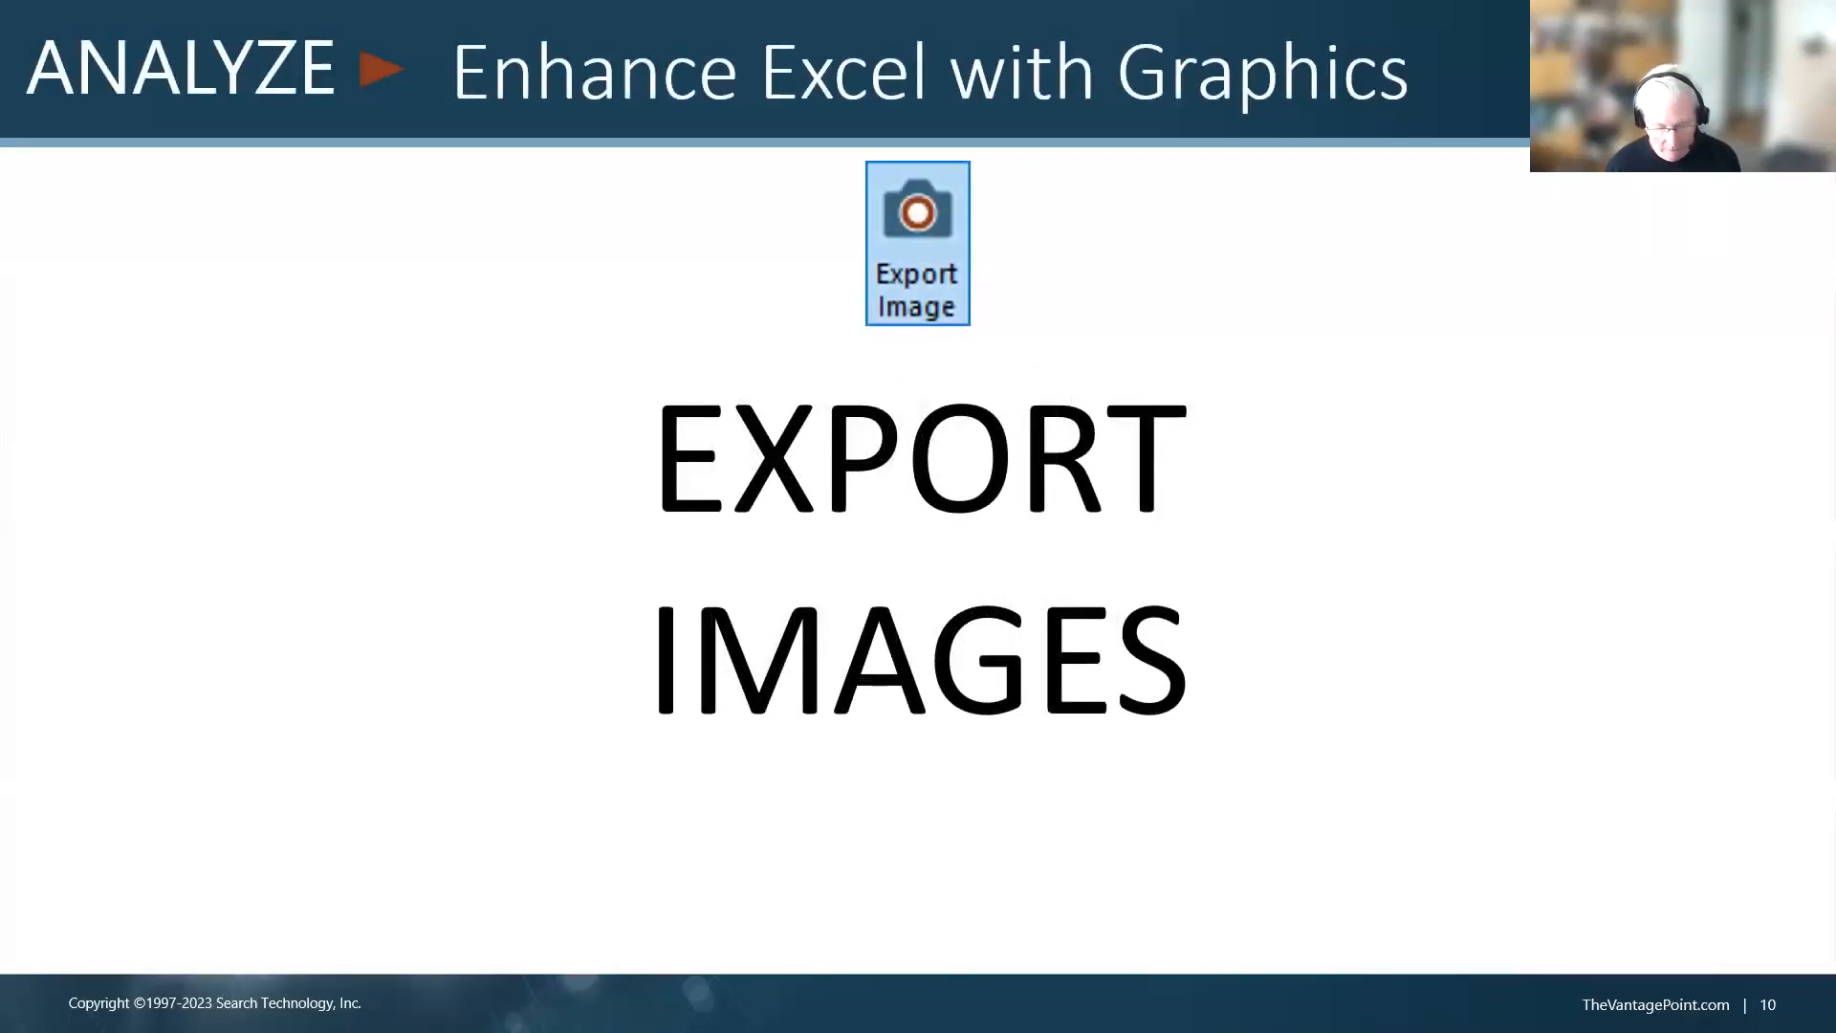
pyautogui.hotkey('alt', 'Tab')
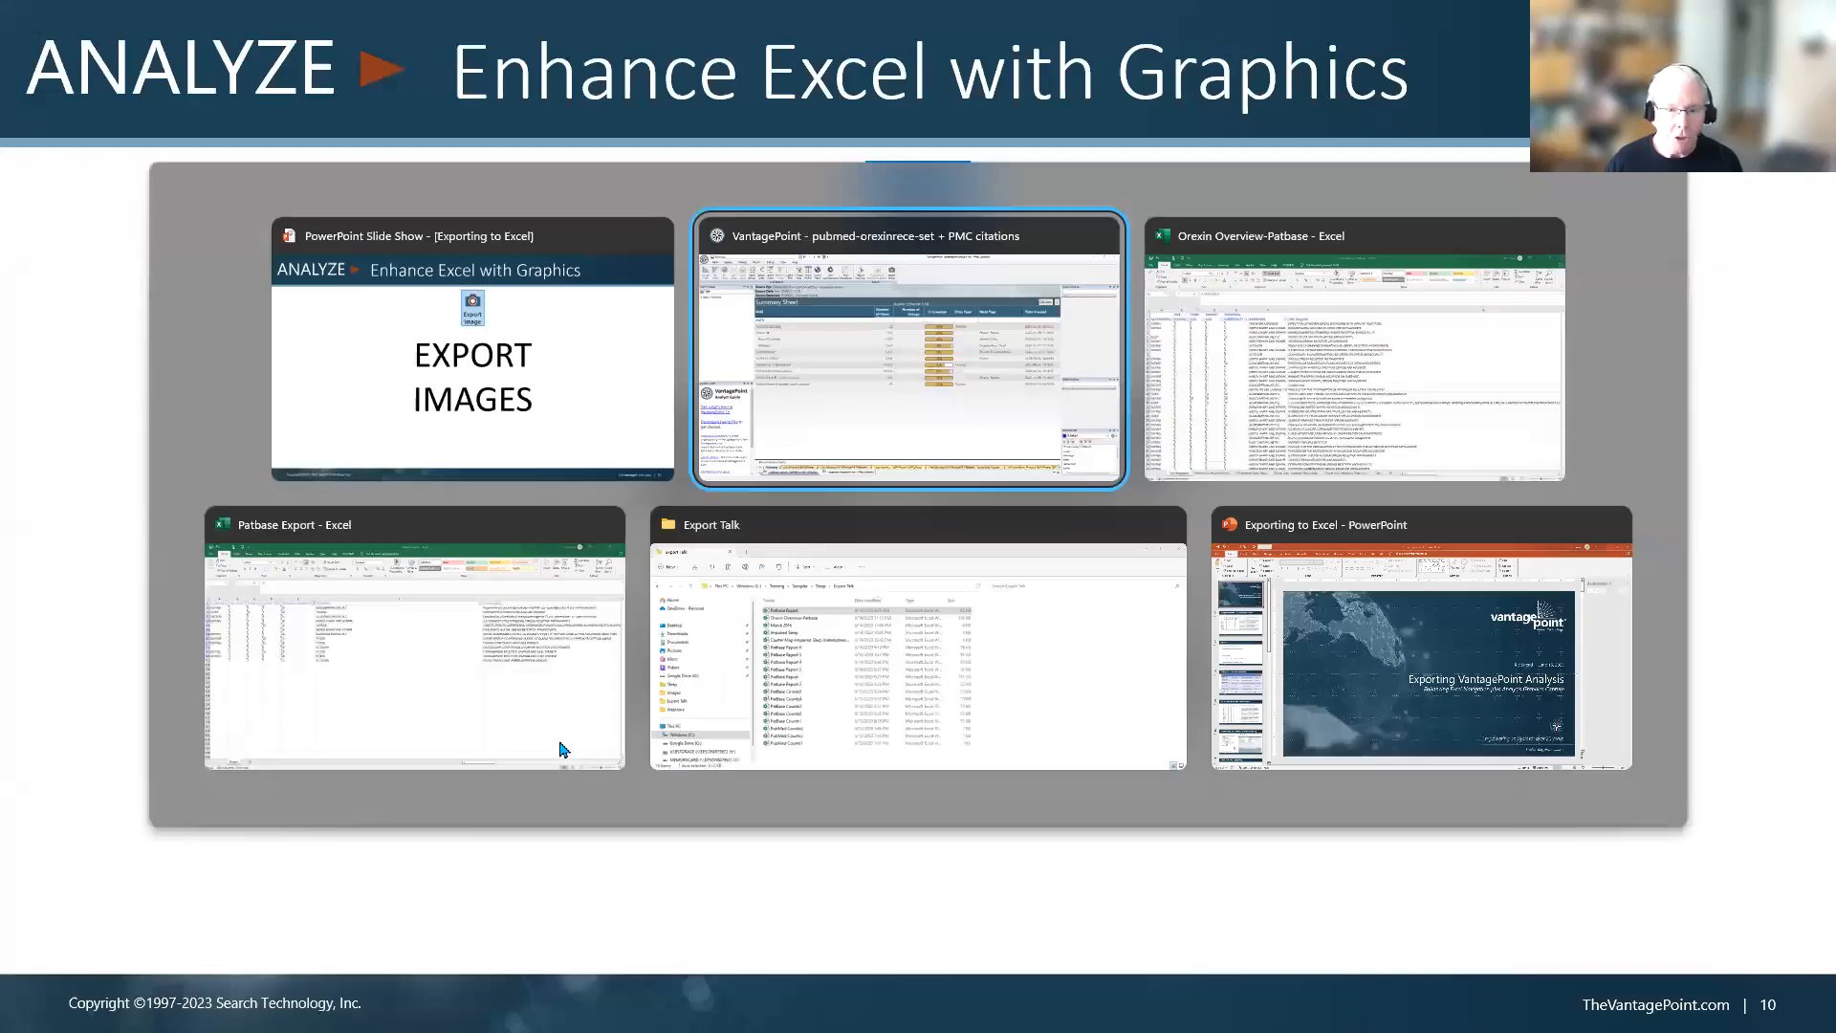
# Step: Switch to the PatBase orexin v2 dedup dataset and open the ASSIGNEES - TOP 10 X Publication Year - 2013-2022 Bubble Chart (1)
pyautogui.click(451, 951)
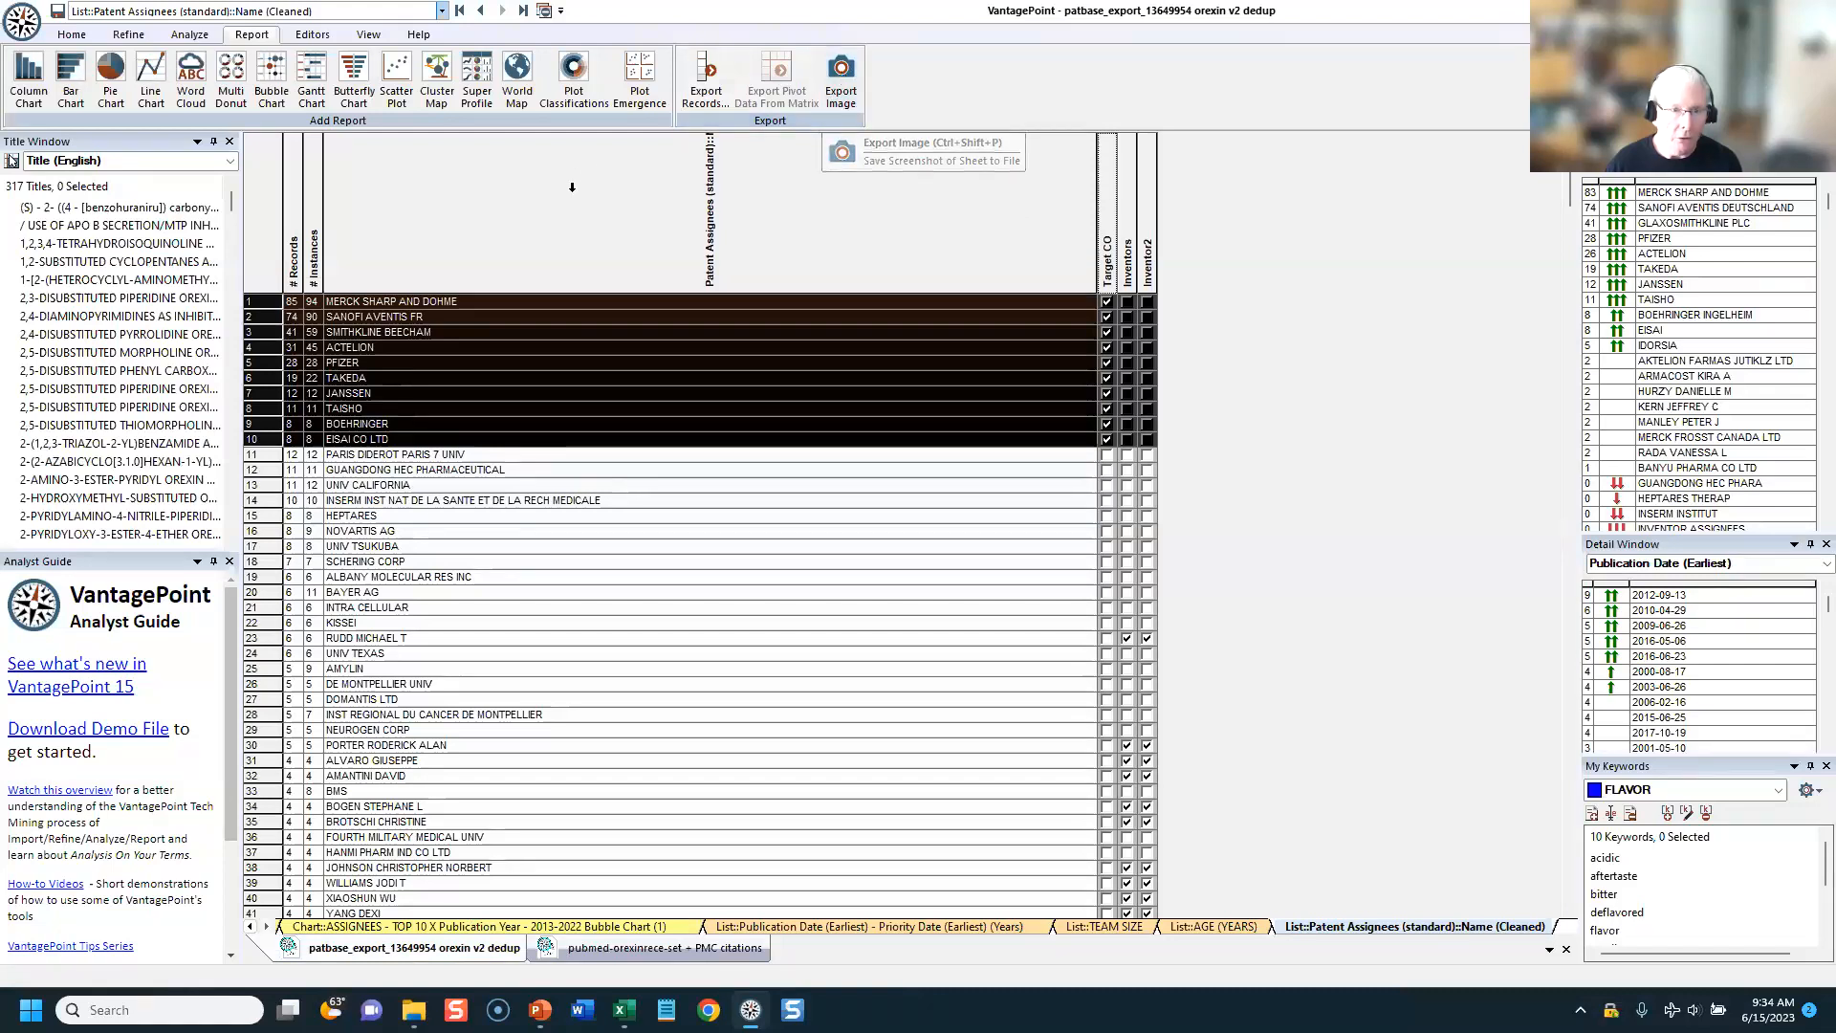
pyautogui.click(442, 12)
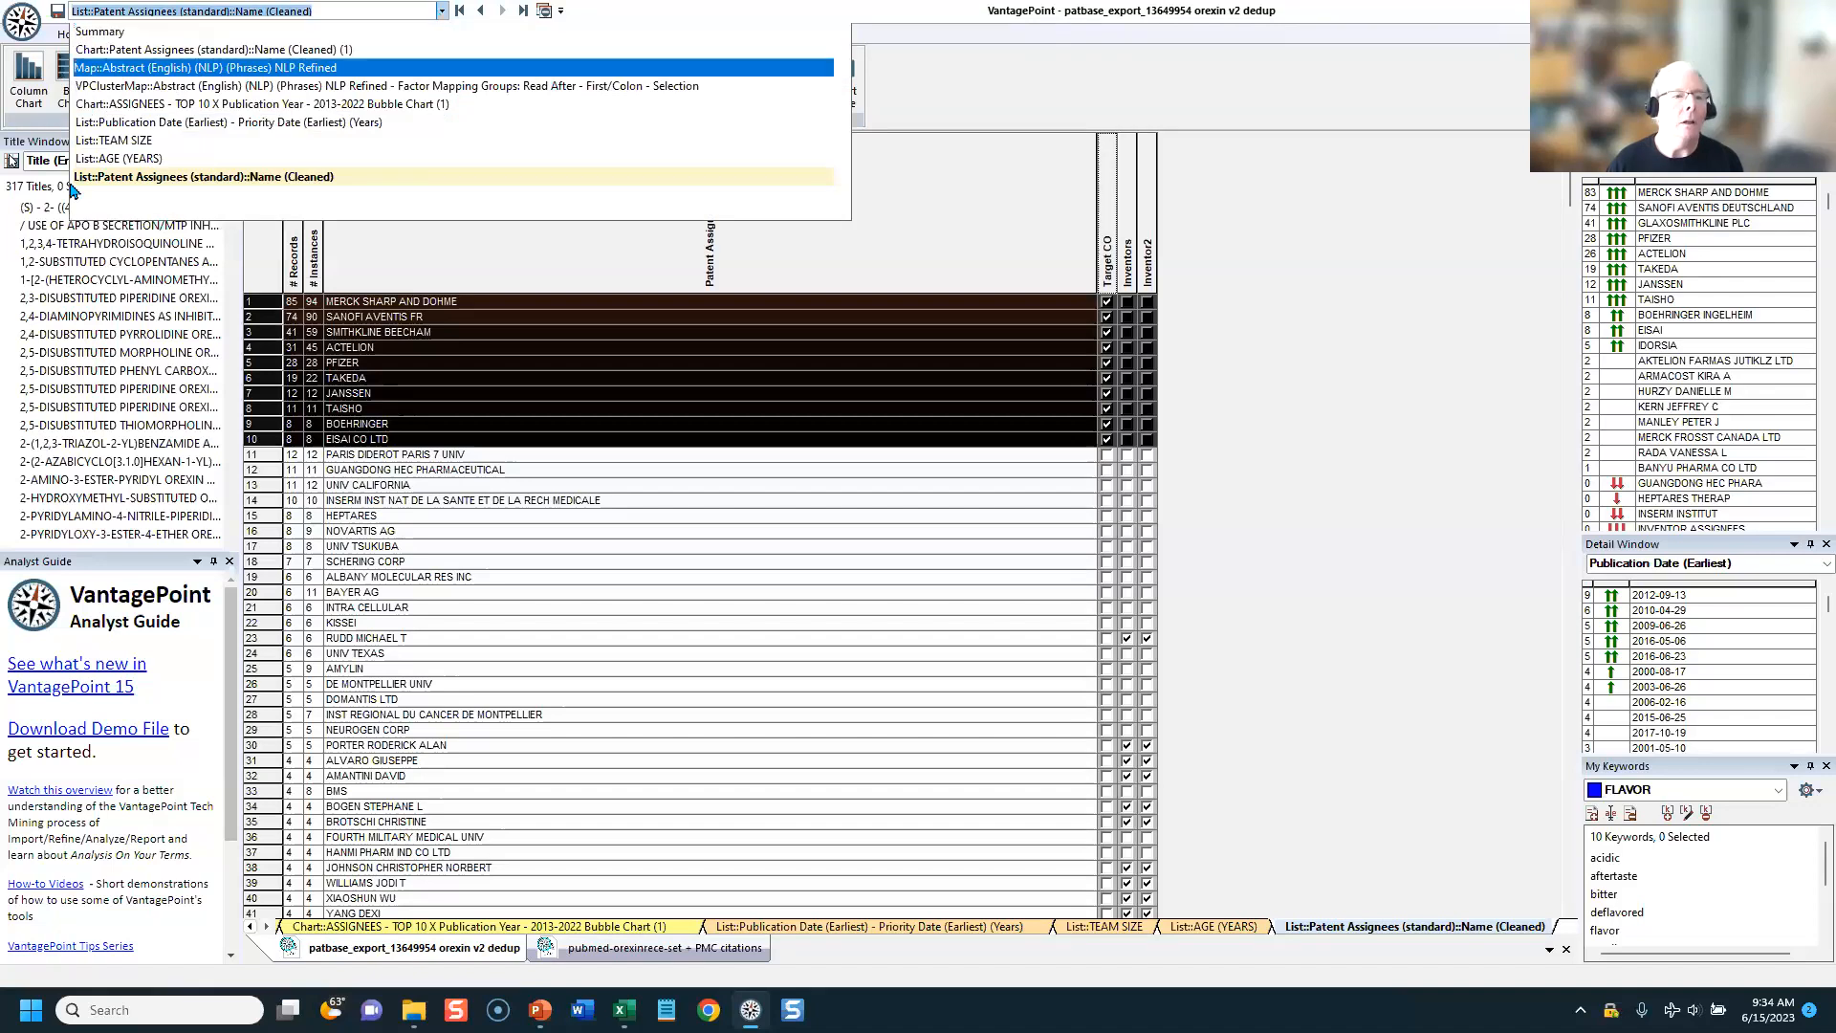
pyautogui.click(107, 103)
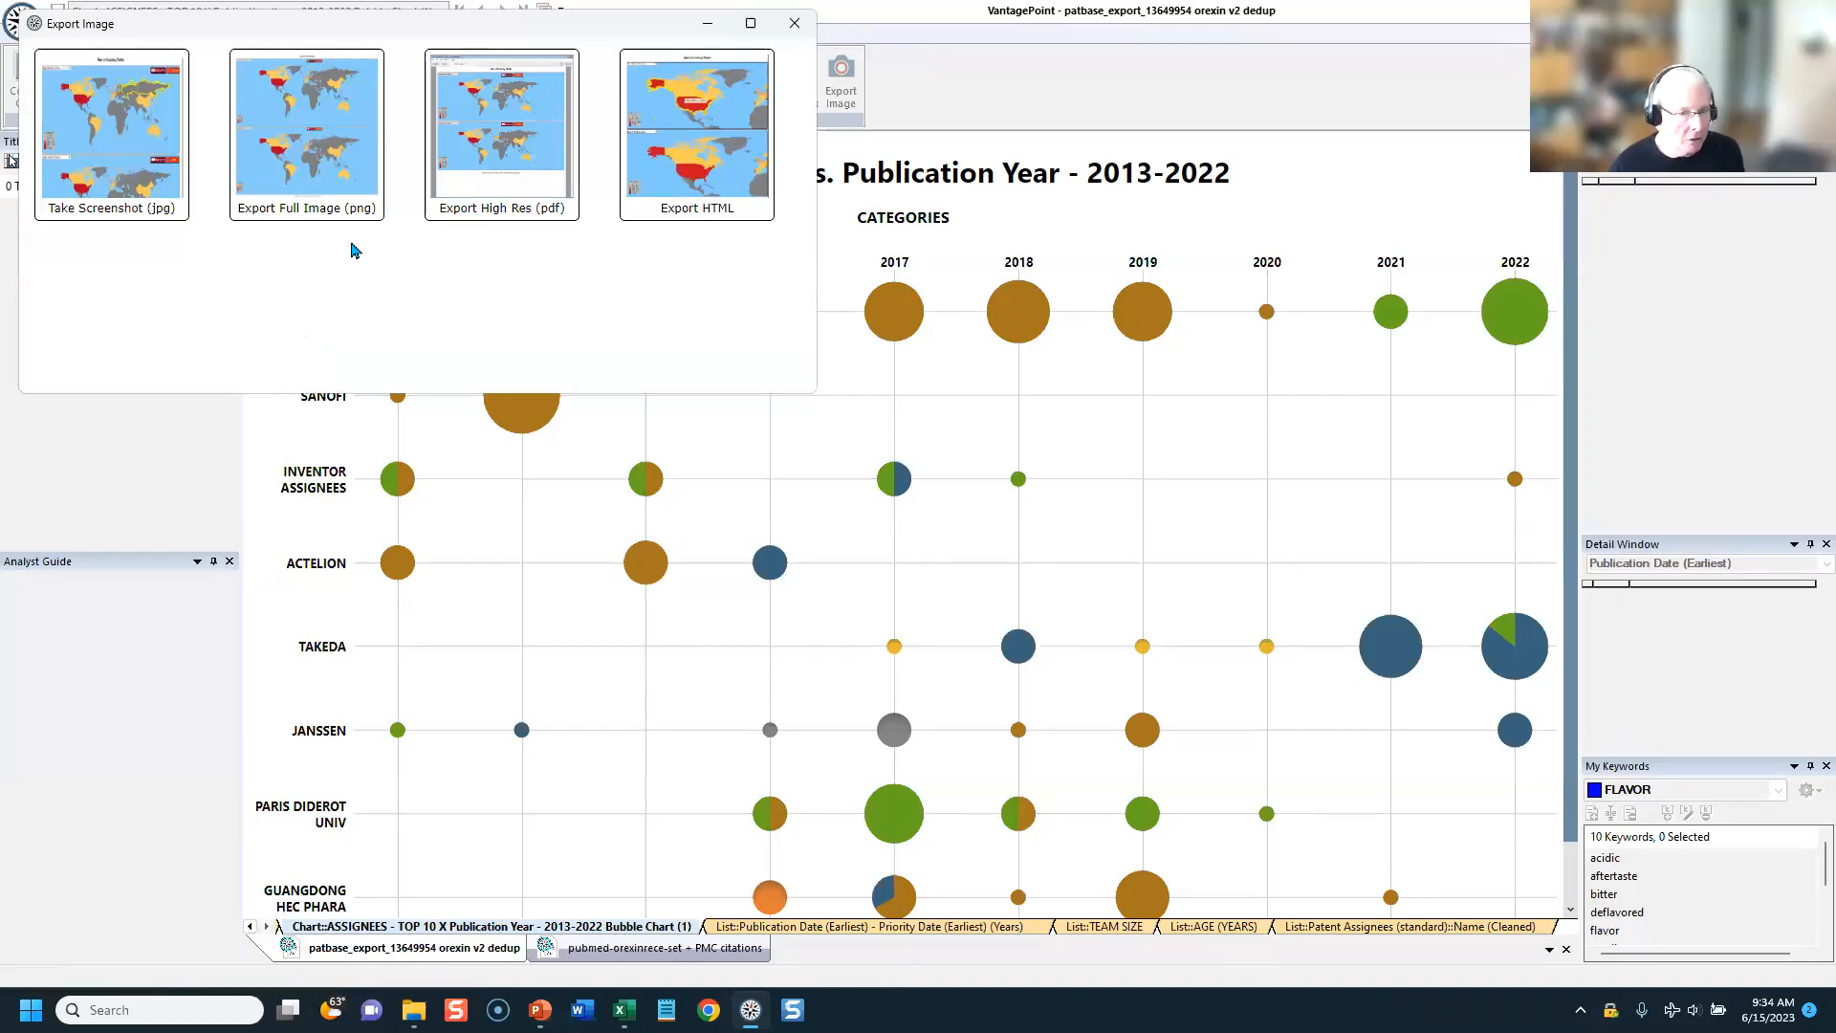
# Step: Export the full chart as a PNG to the Images folder, named ASSIGNEES - TOP 10 X Publication Year - 2013-2022 Bubble Chart (1)2
pyautogui.click(338, 216)
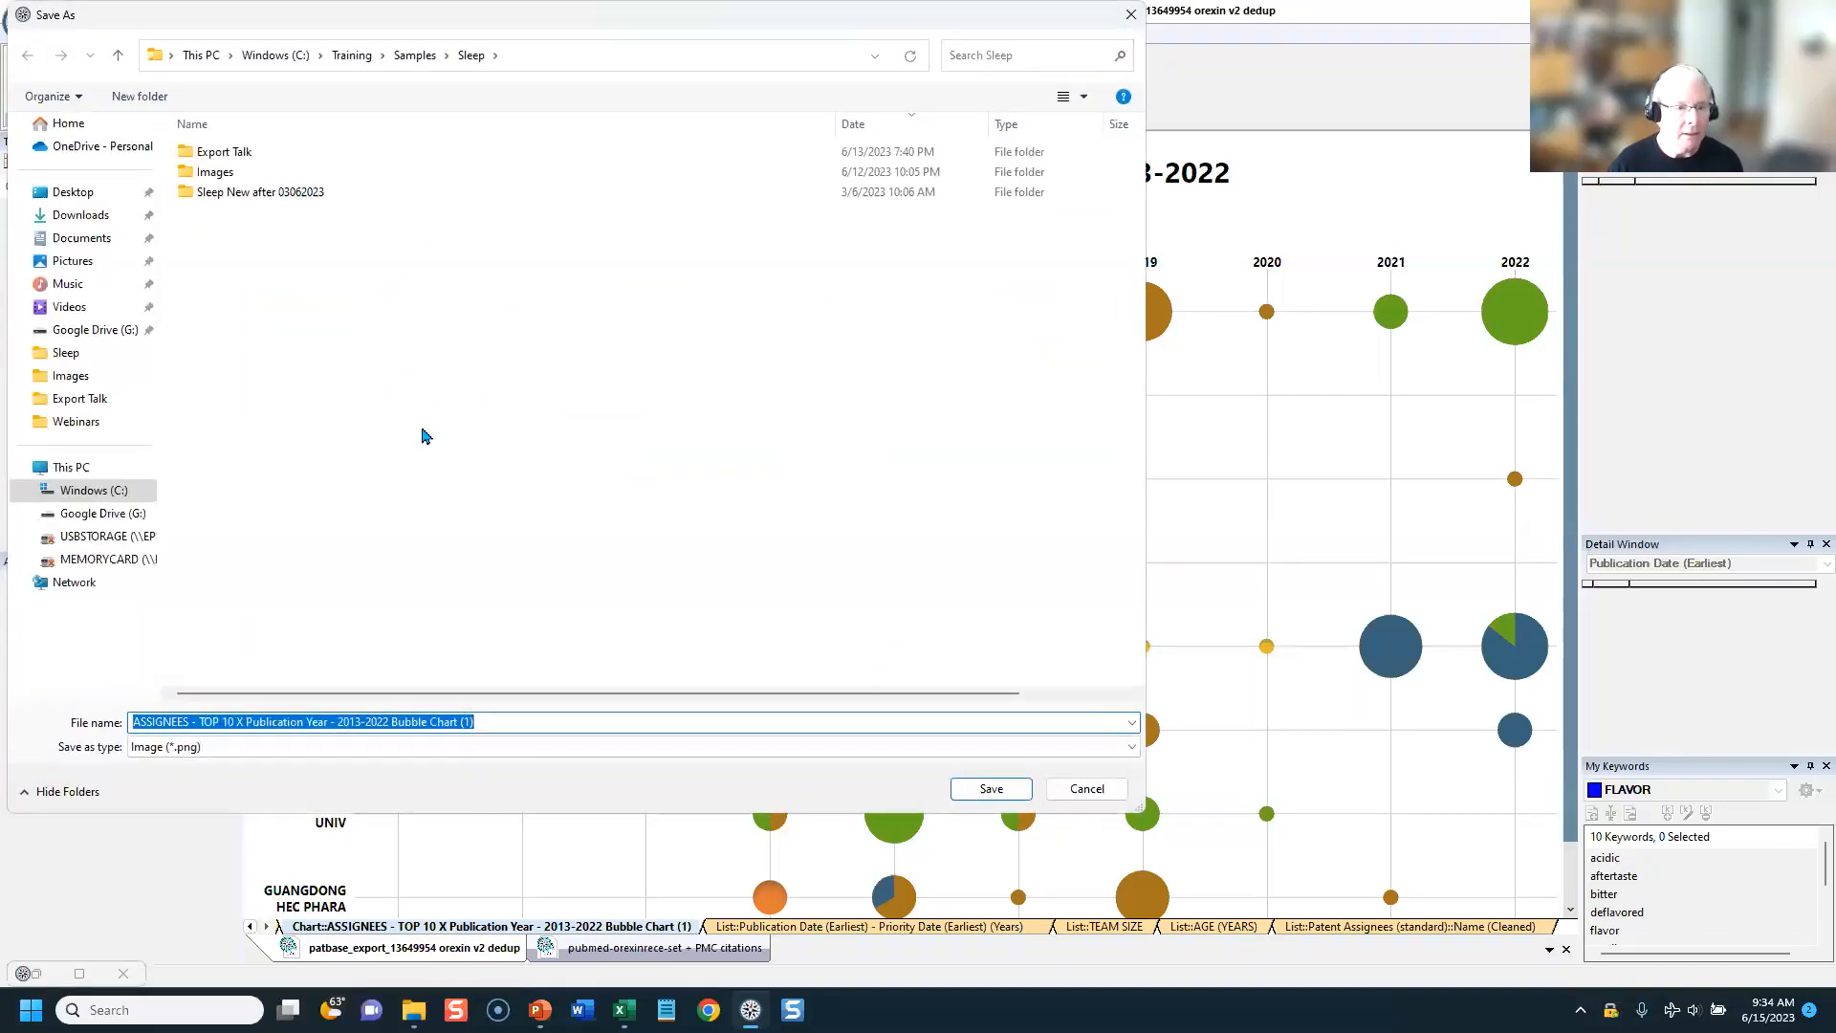
pyautogui.doubleClick(215, 172)
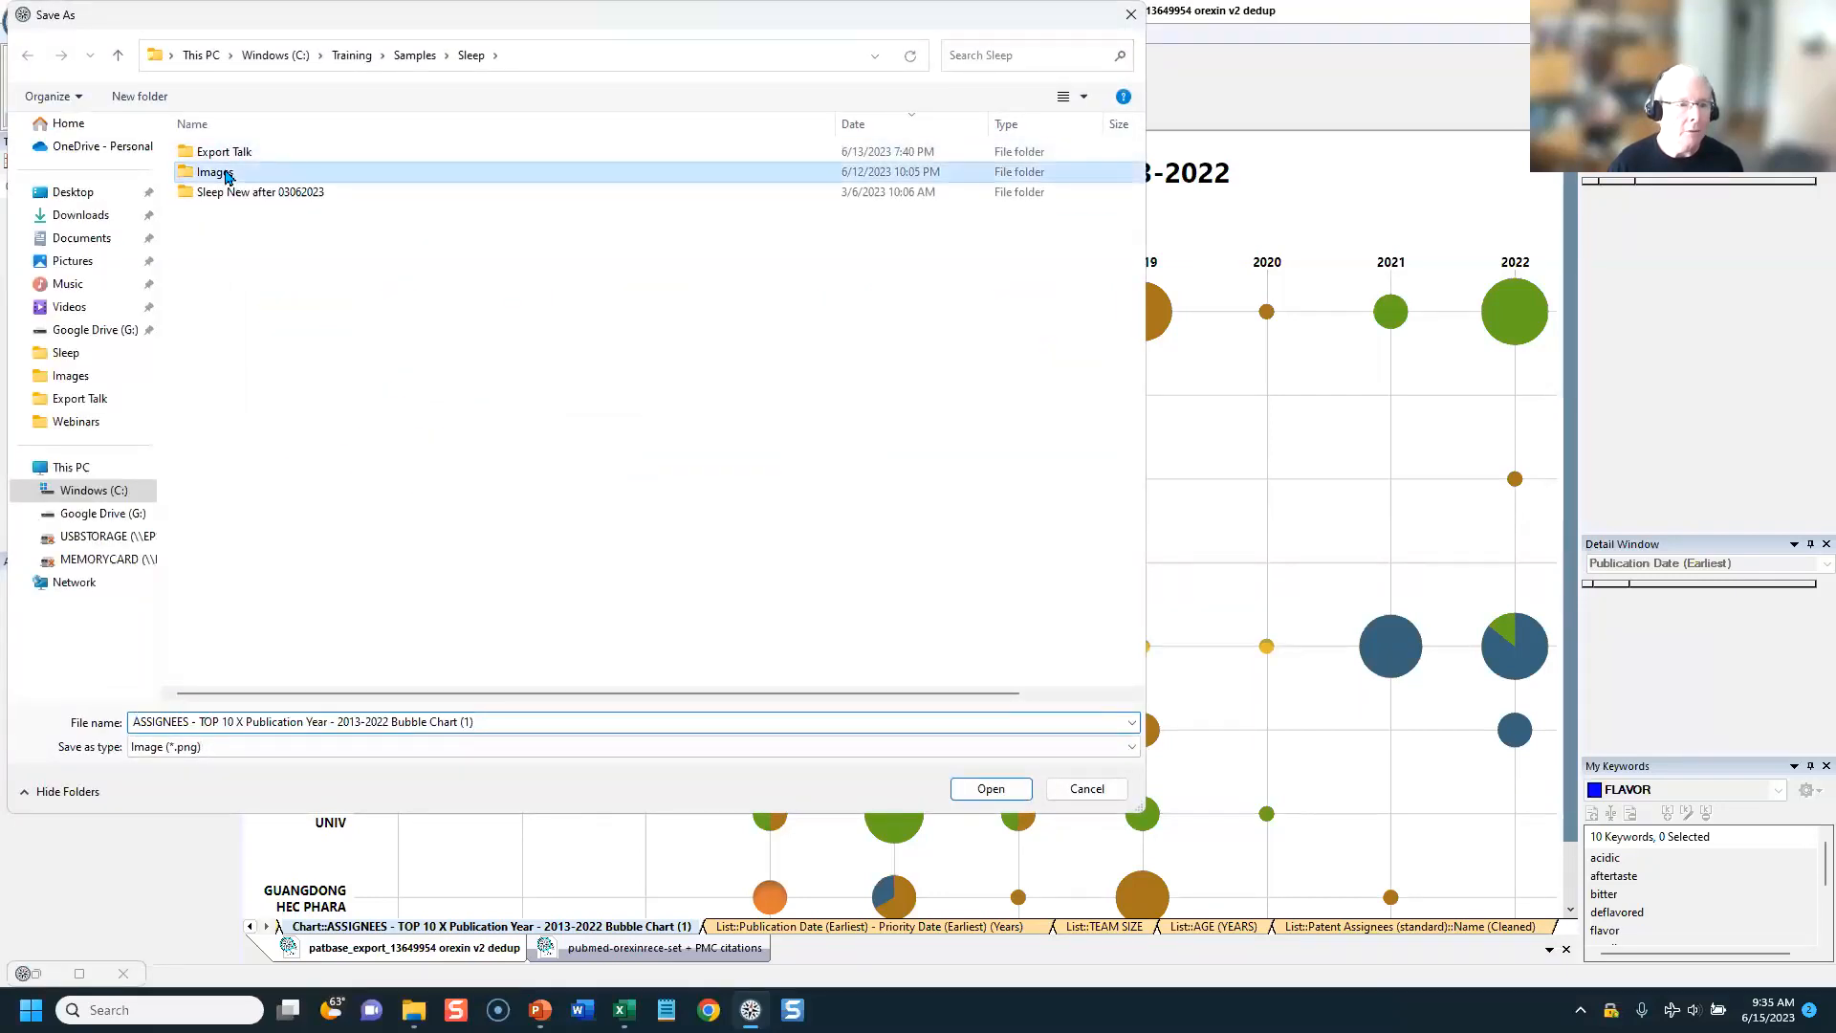
pyautogui.click(508, 721)
pyautogui.click(508, 721)
pyautogui.write('2')
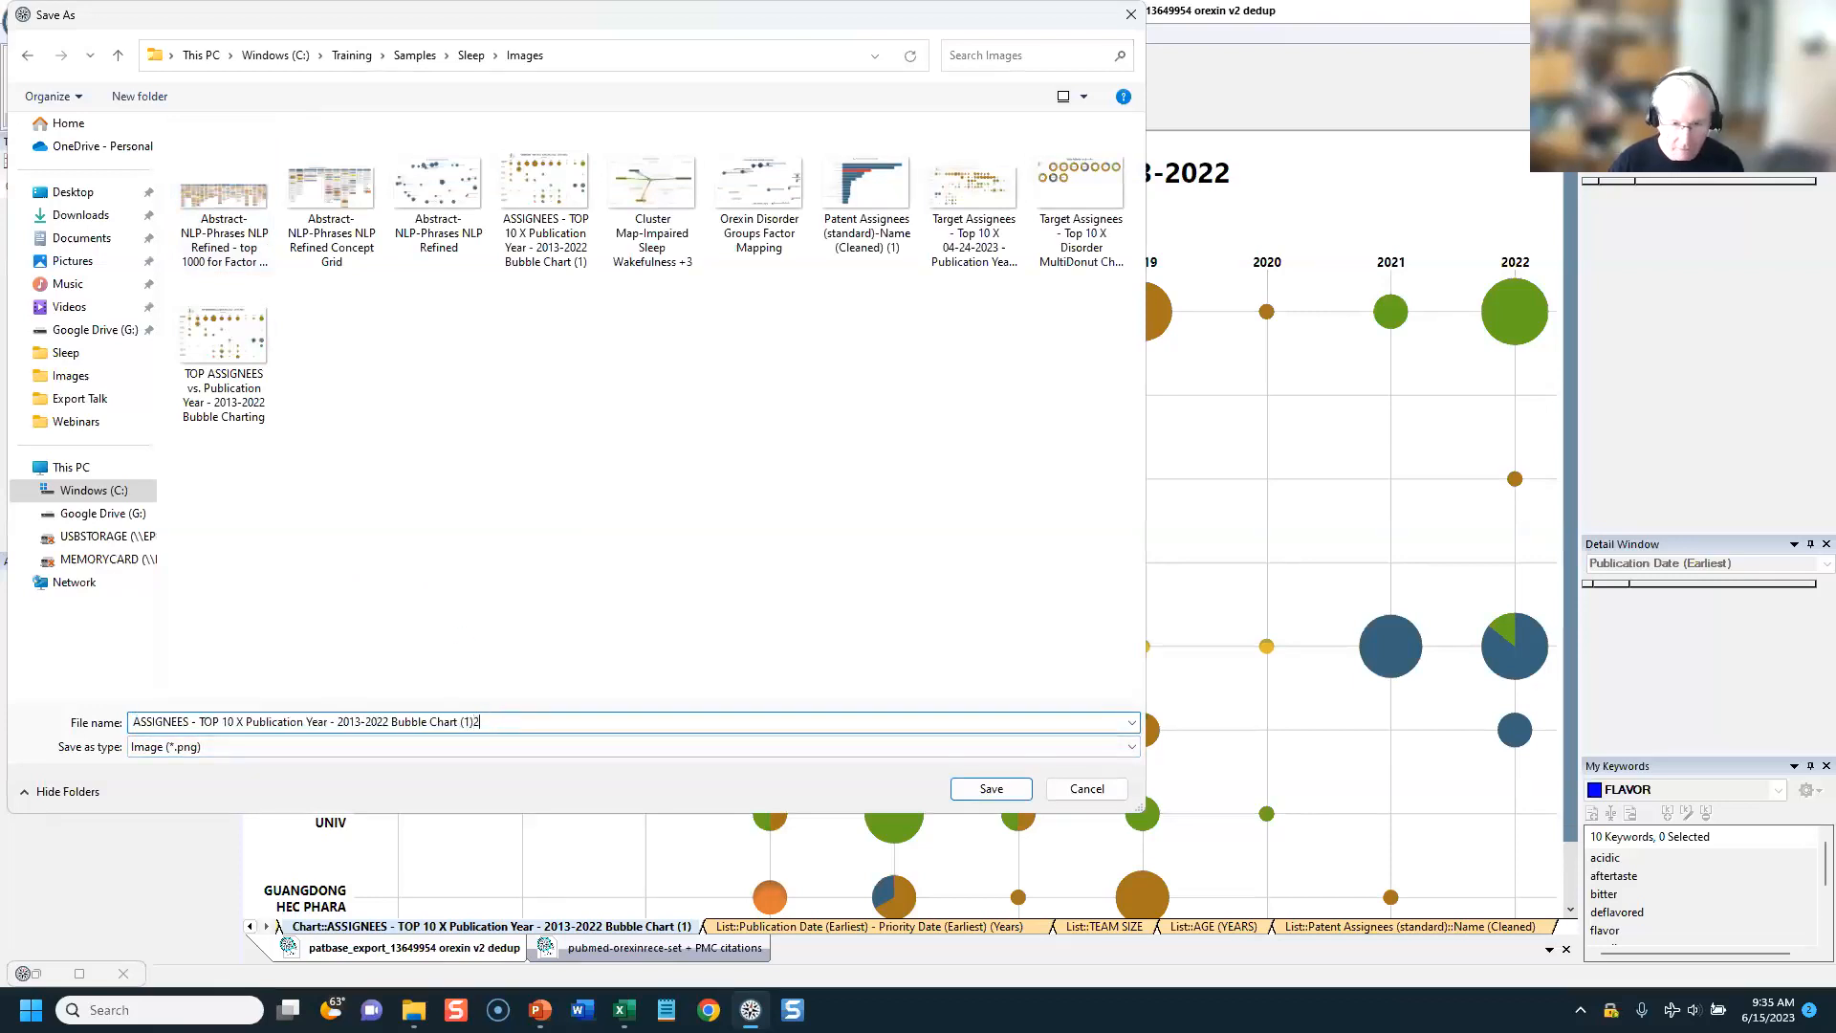
pyautogui.click(991, 789)
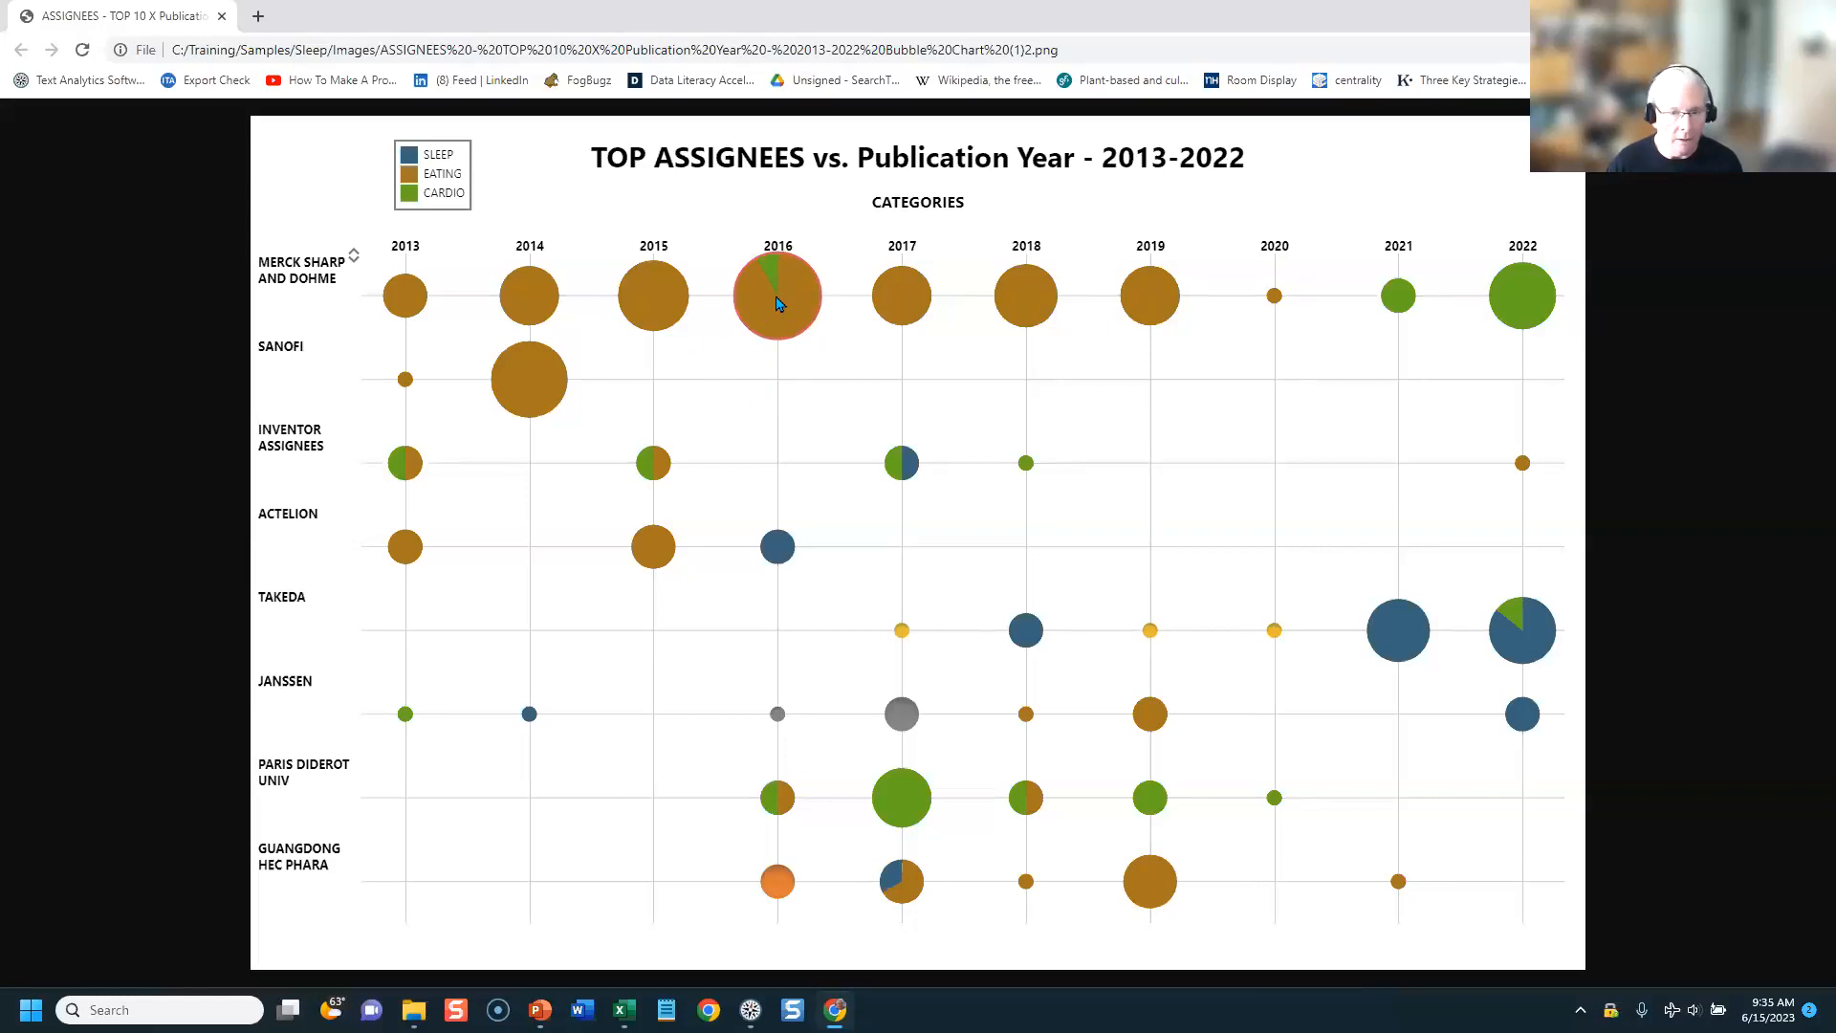
# Step: Switch to the PowerPoint slide show and advance to the slide on exporting images as .png
pyautogui.hotkey('alt', 'Tab')
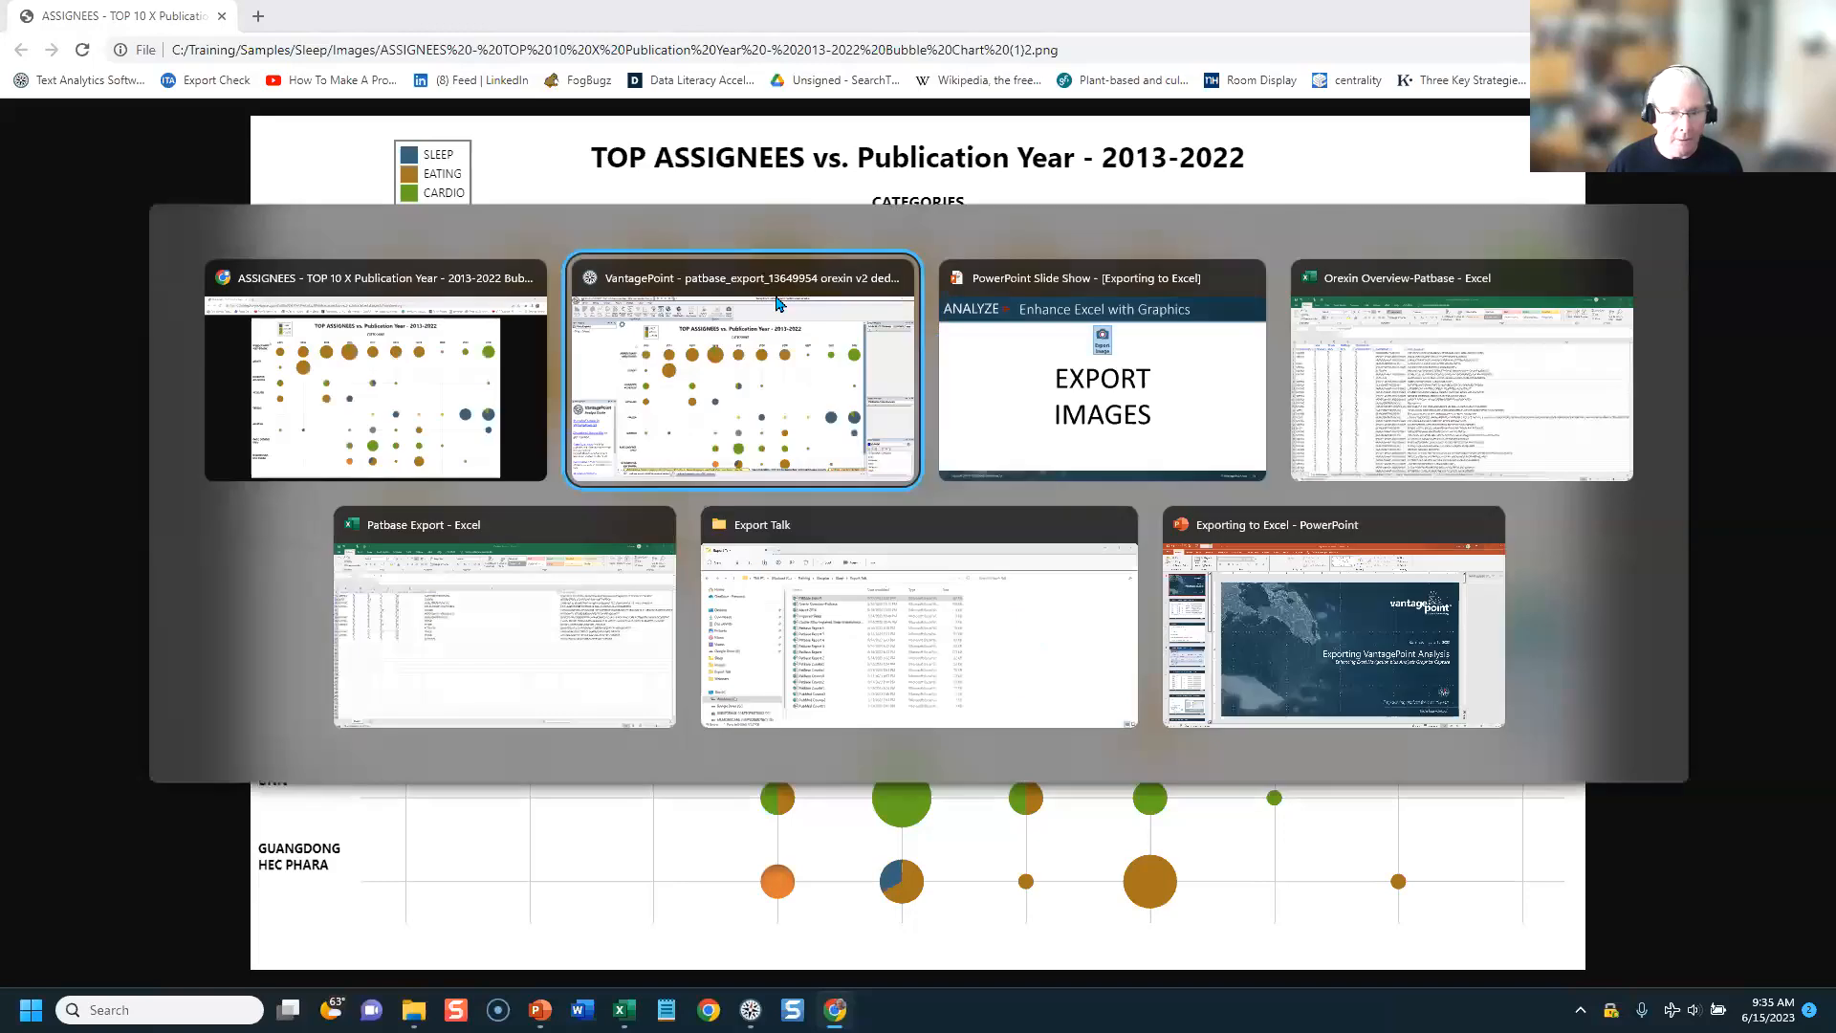
pyautogui.hotkey('alt', 'Tab')
pyautogui.click(765, 609)
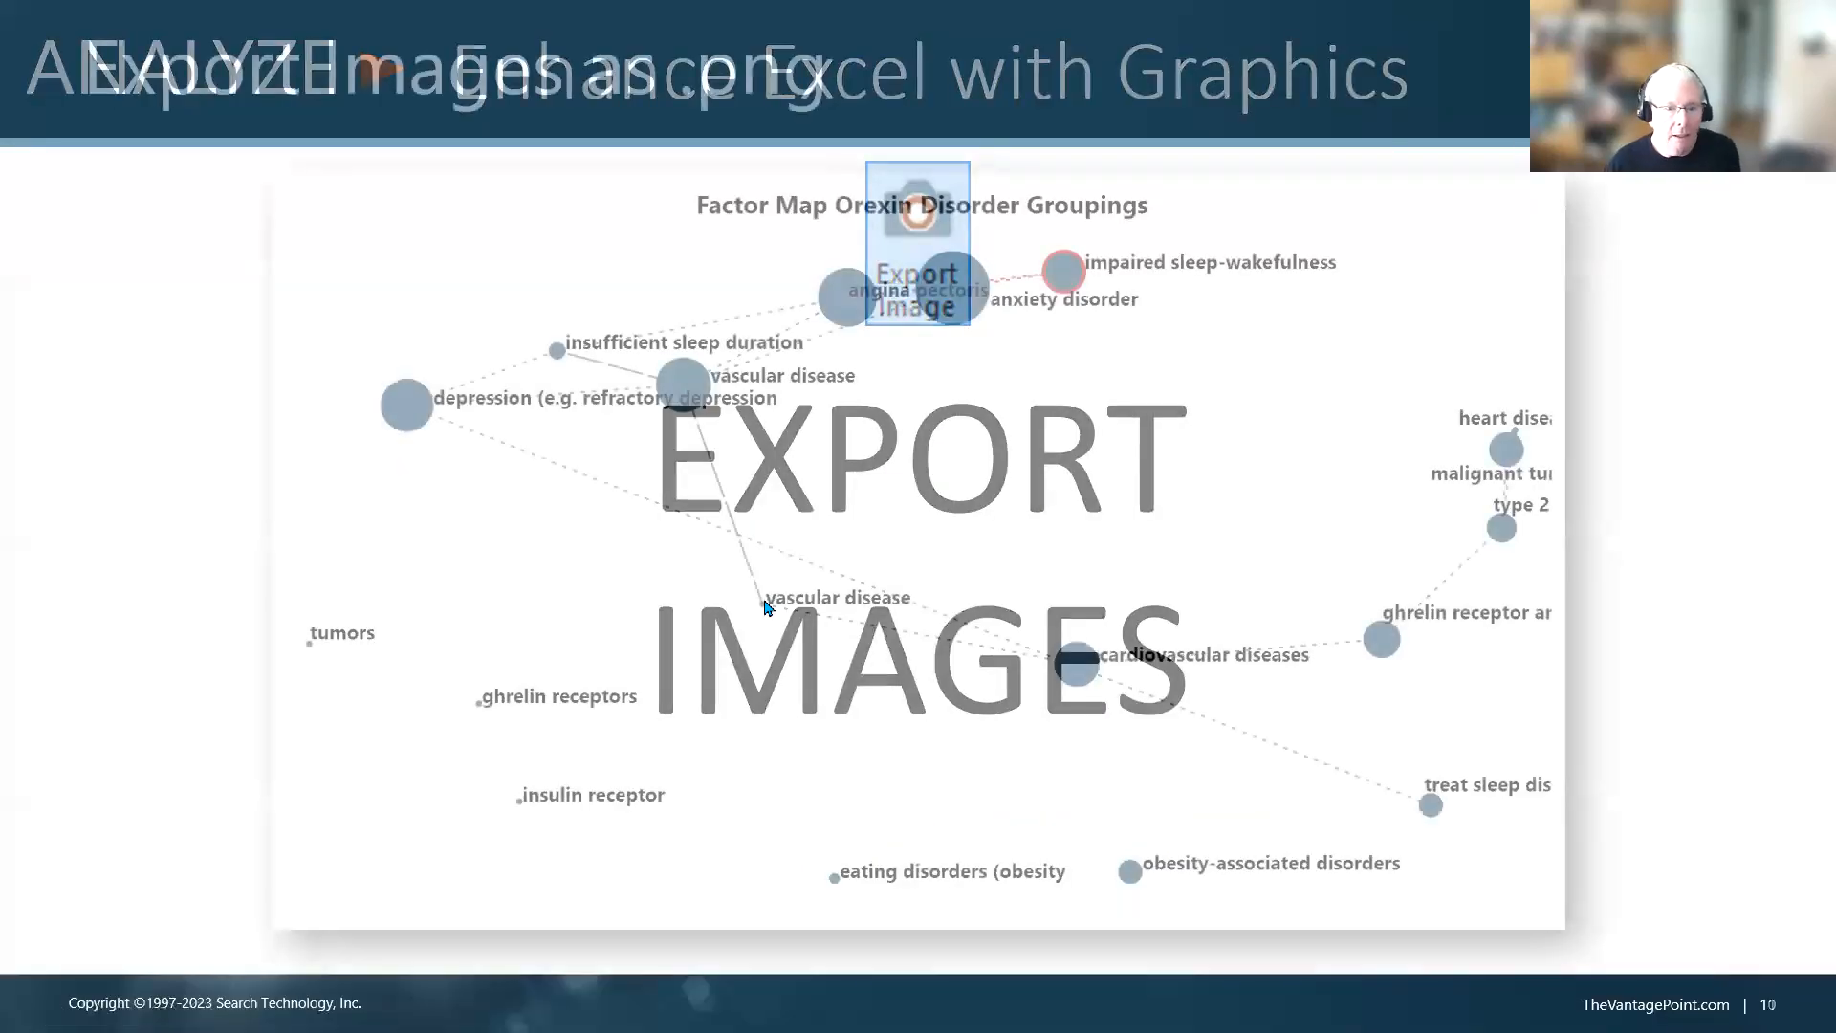
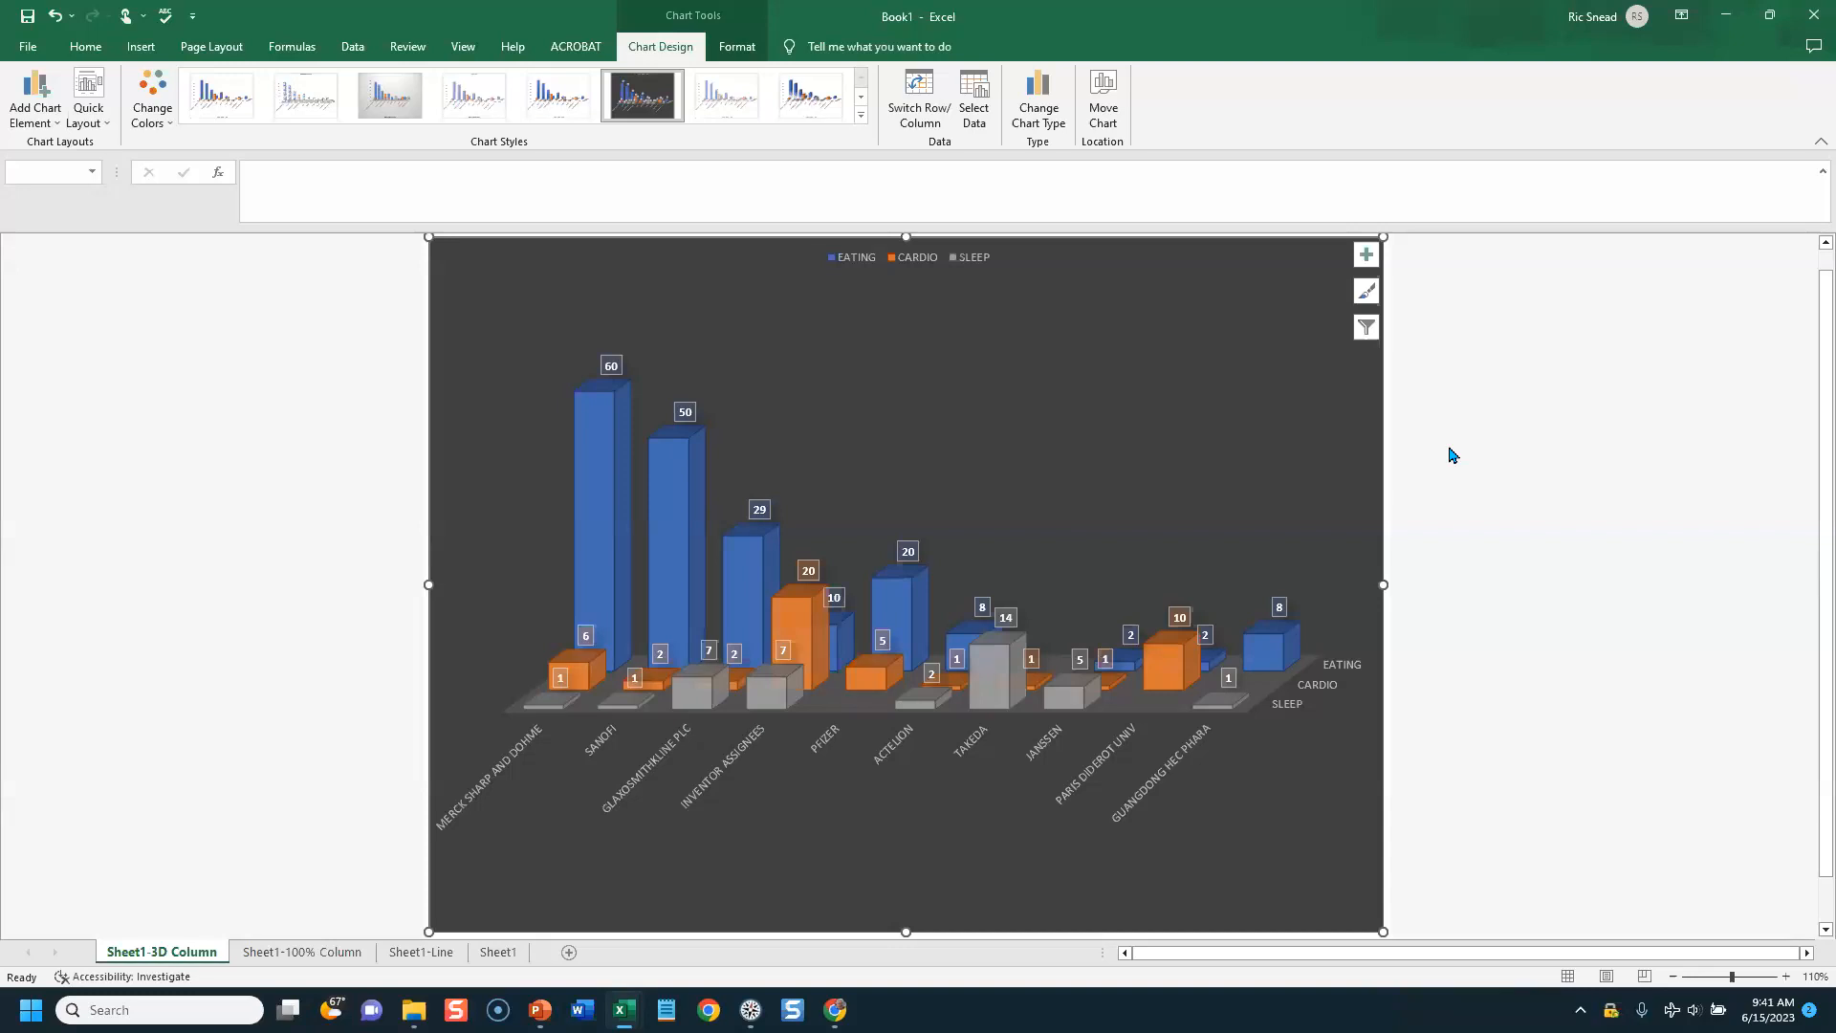
# Step: Switch to VantagePoint and start a Pivot Tool table with all items of ASSIGNEES - TOP 10 as the rows field
pyautogui.hotkey('alt', 'Tab')
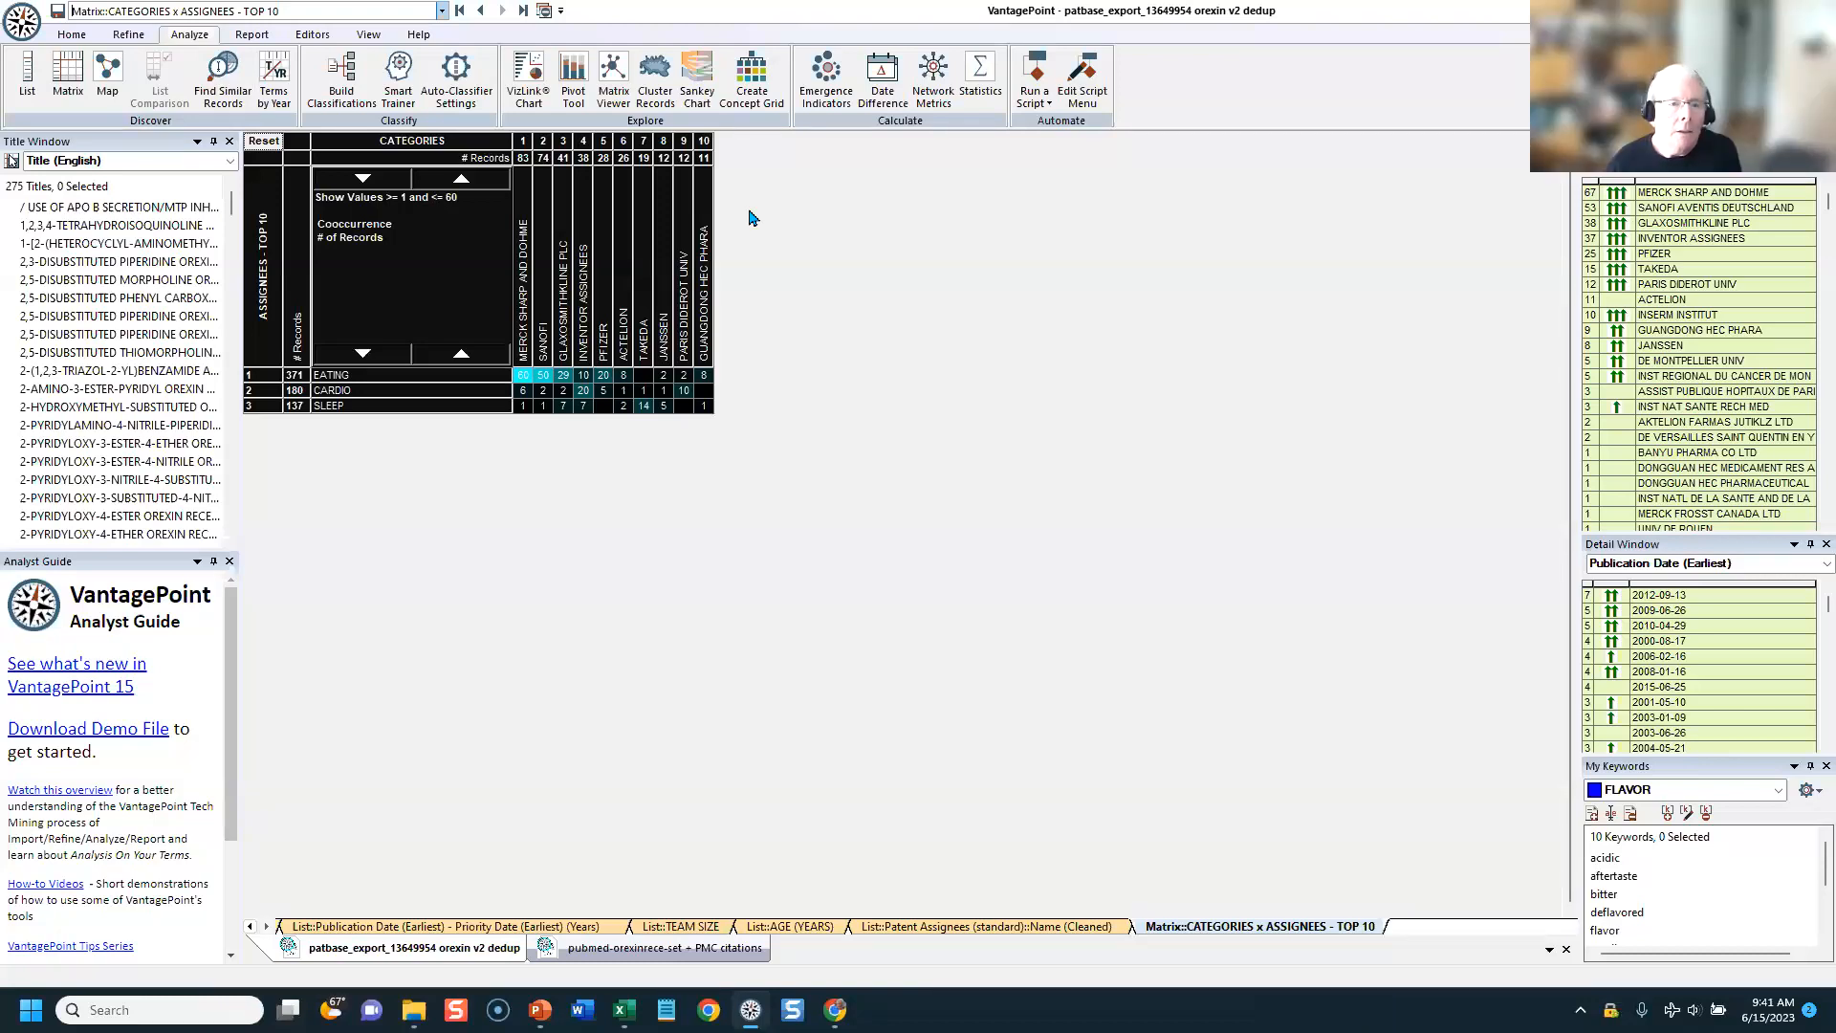
pyautogui.click(574, 69)
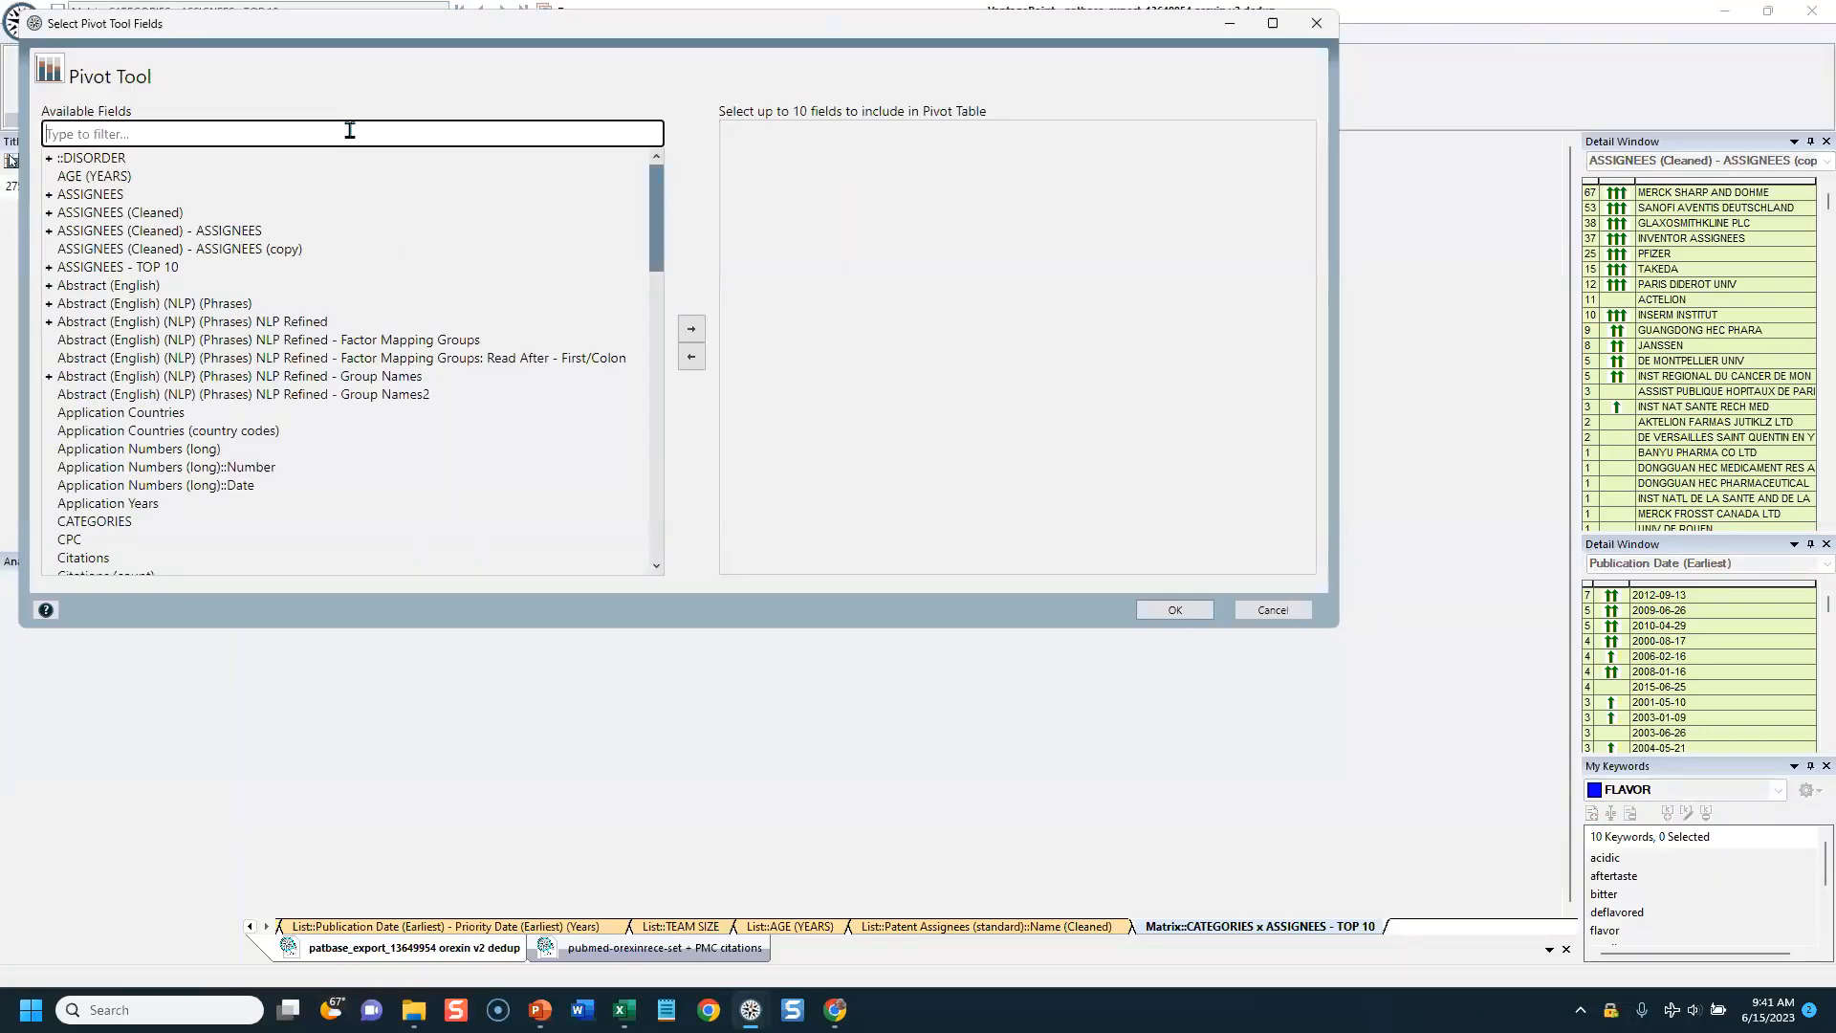
pyautogui.write('TO')
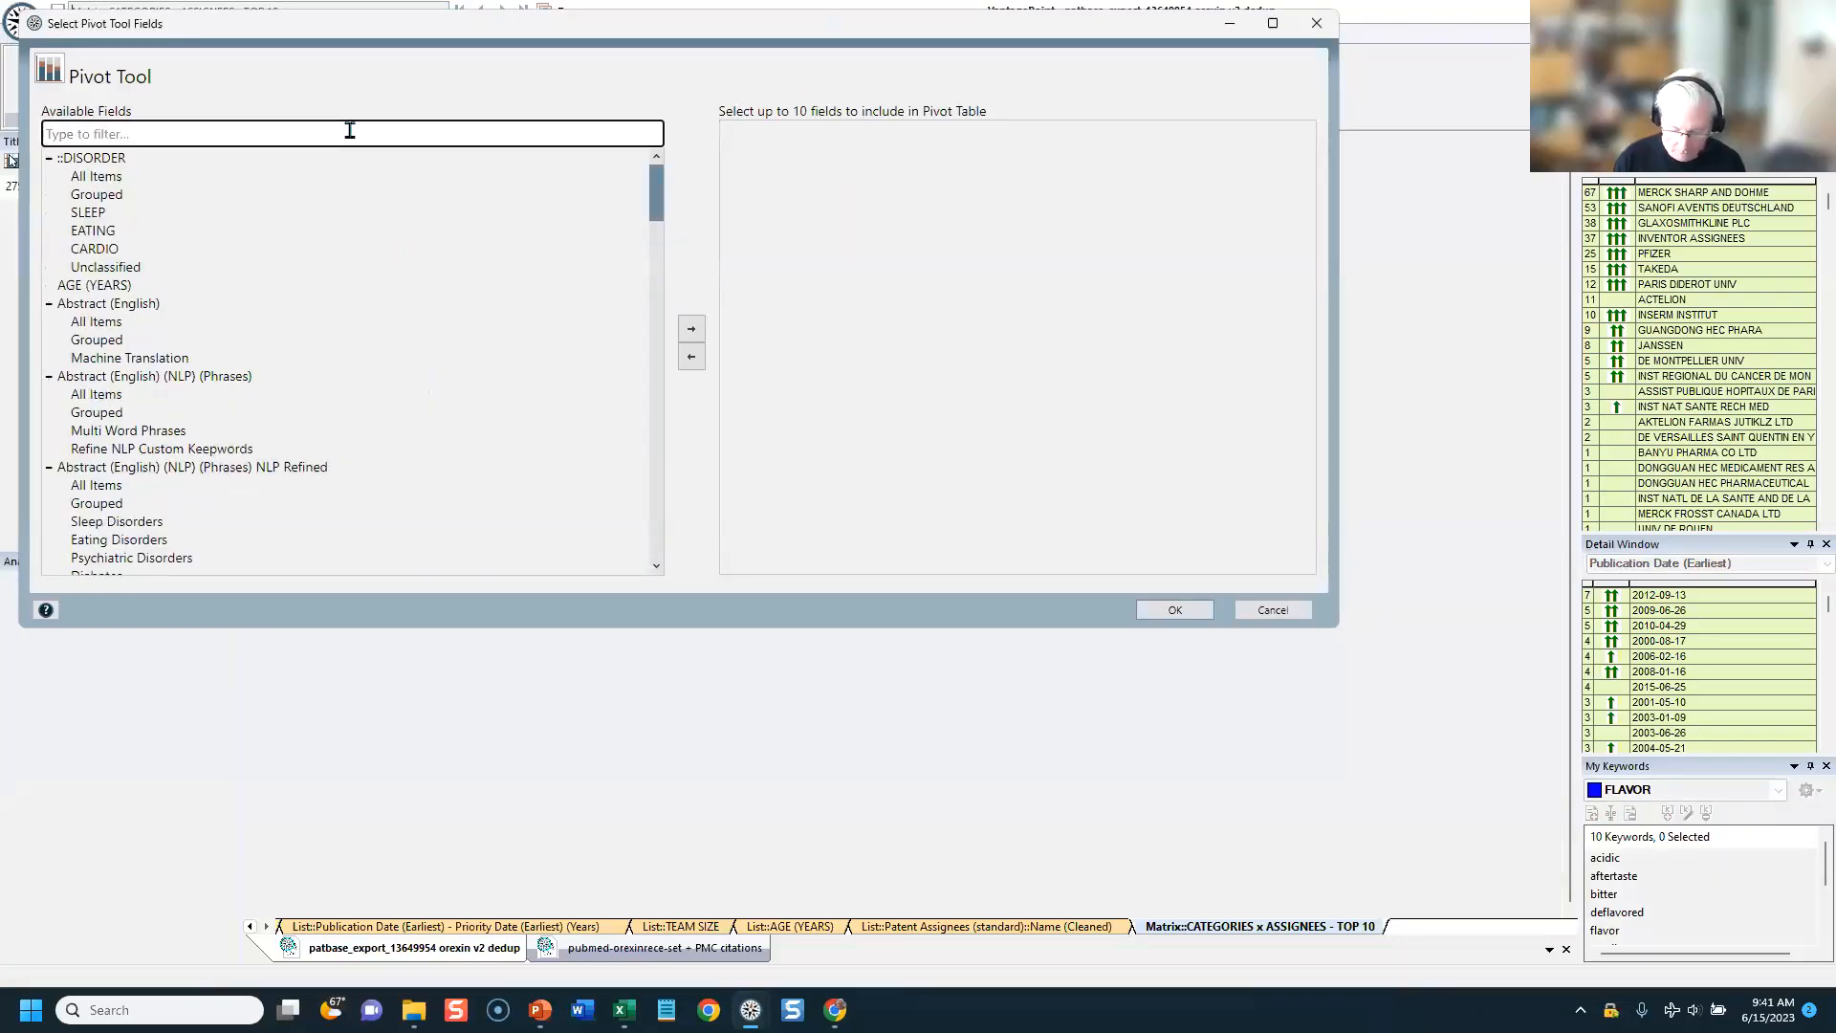
pyautogui.write('P')
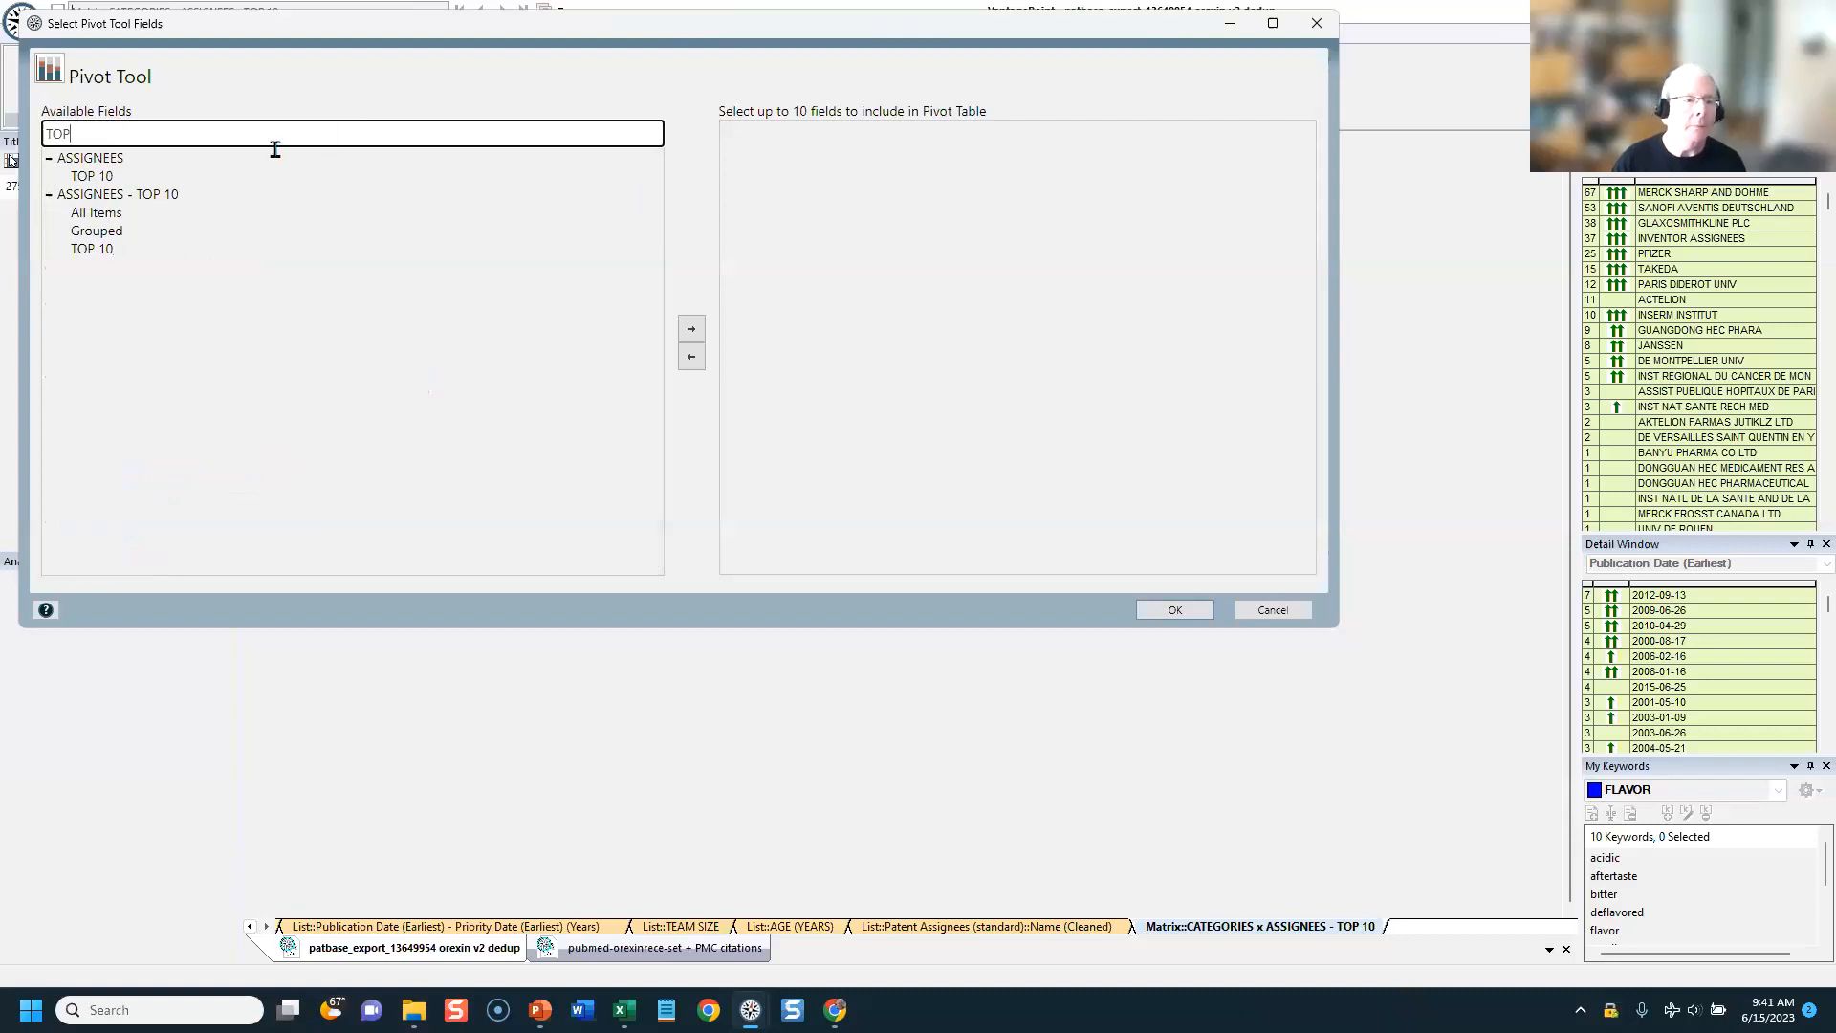
pyautogui.doubleClick(116, 195)
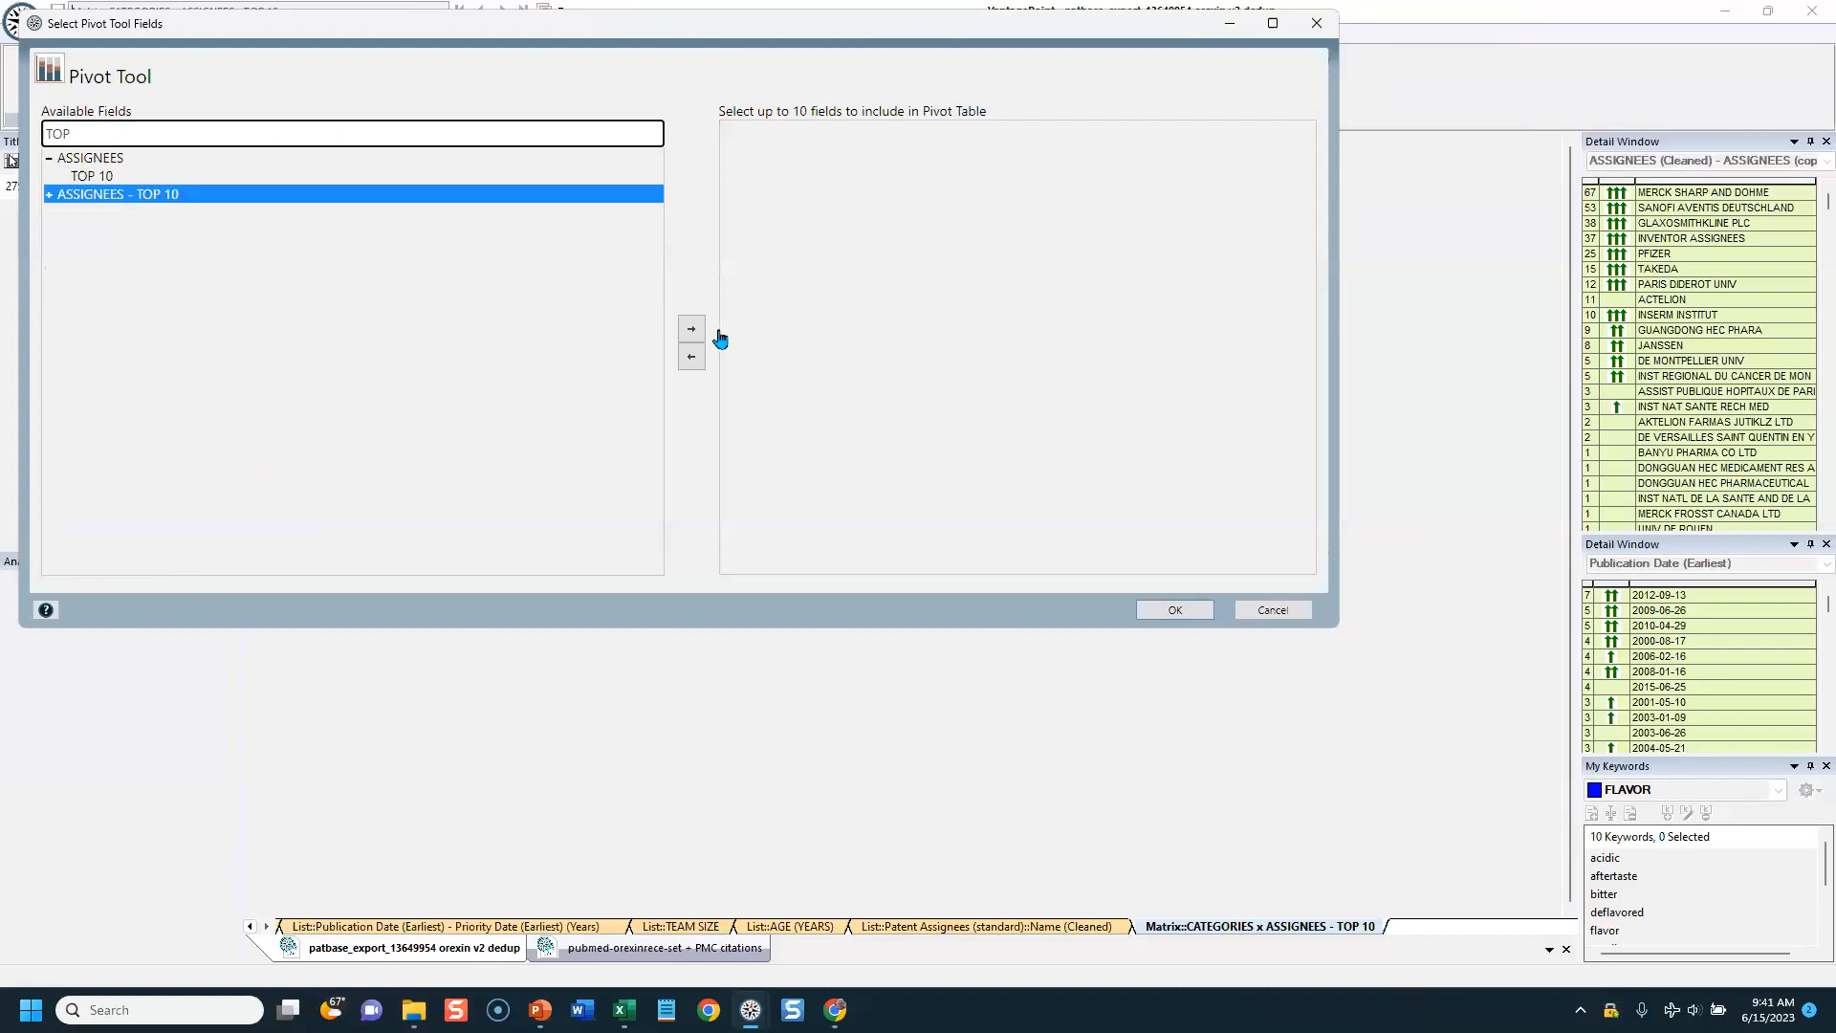
pyautogui.click(690, 333)
# Step: Find the CATEGORIES group under DISORDER (Auto-Classified) and add it to the pivot table as the columns field
pyautogui.click(498, 133)
pyautogui.write('CA')
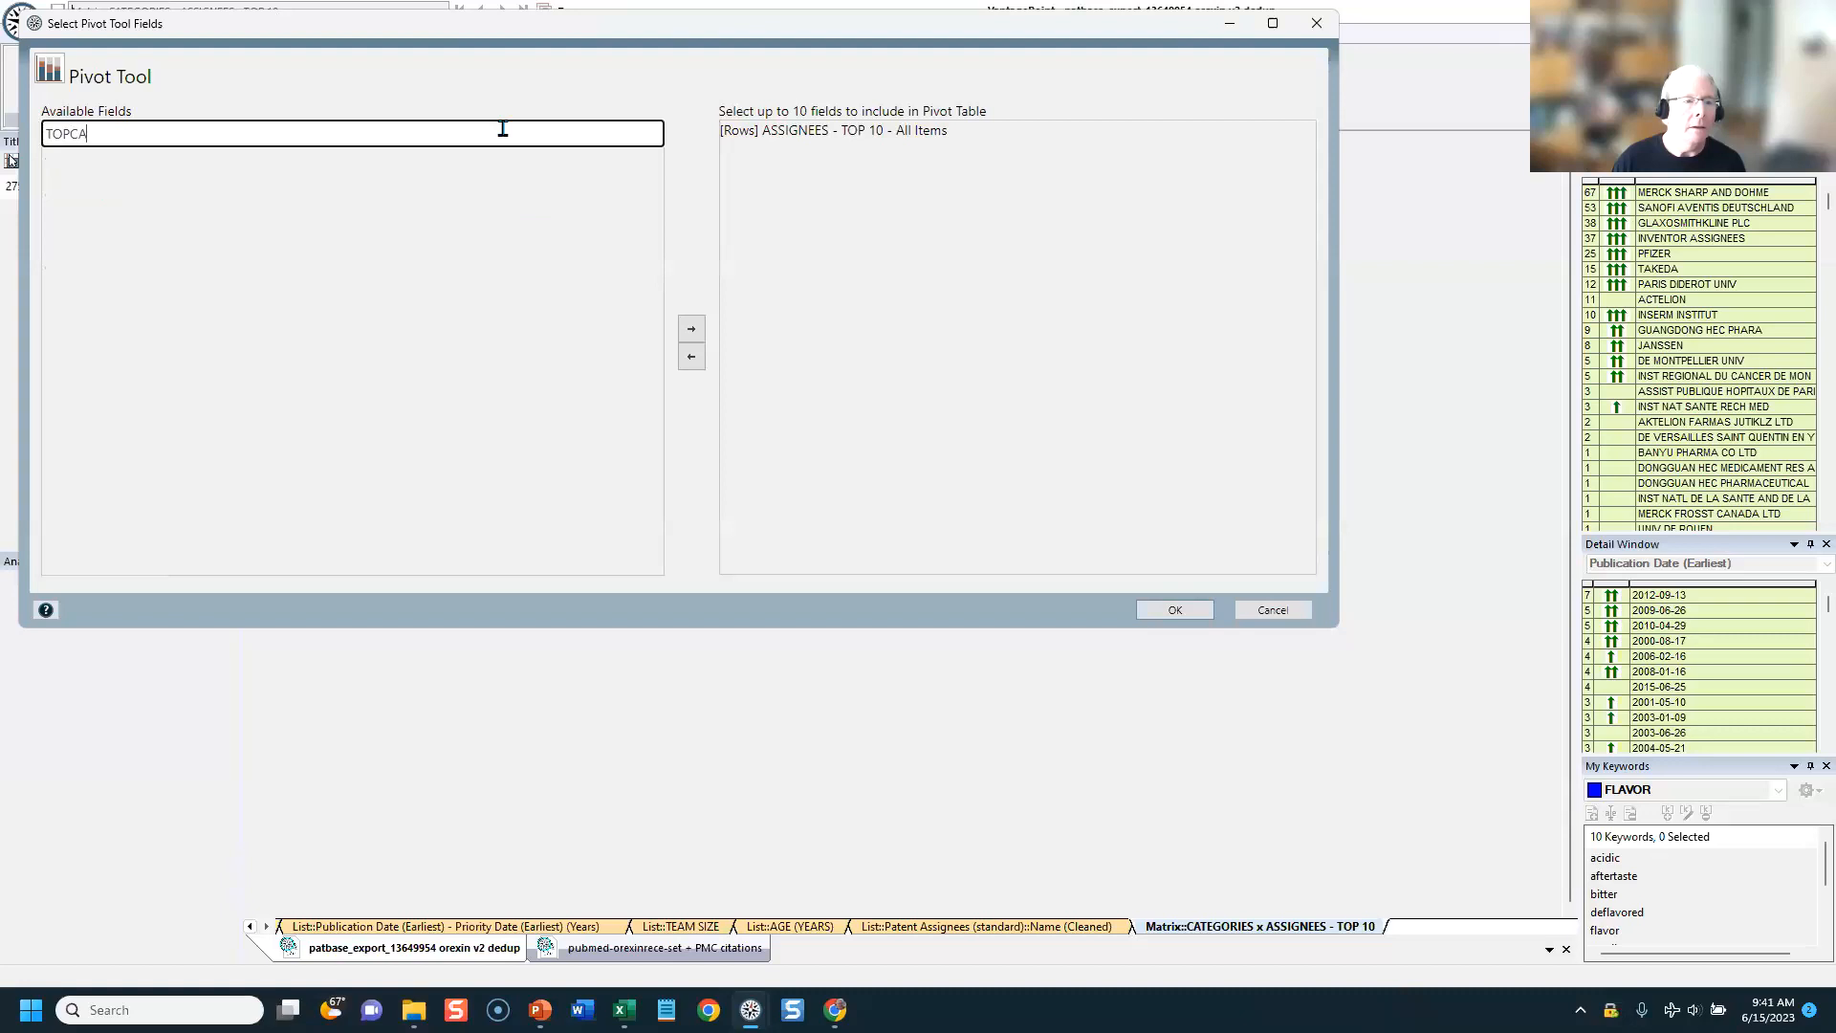
pyautogui.press('BackSpace')
pyautogui.press('BackSpace')
pyautogui.press('BackSpace')
pyautogui.press('BackSpace')
pyautogui.press('BackSpace')
pyautogui.write('CATE')
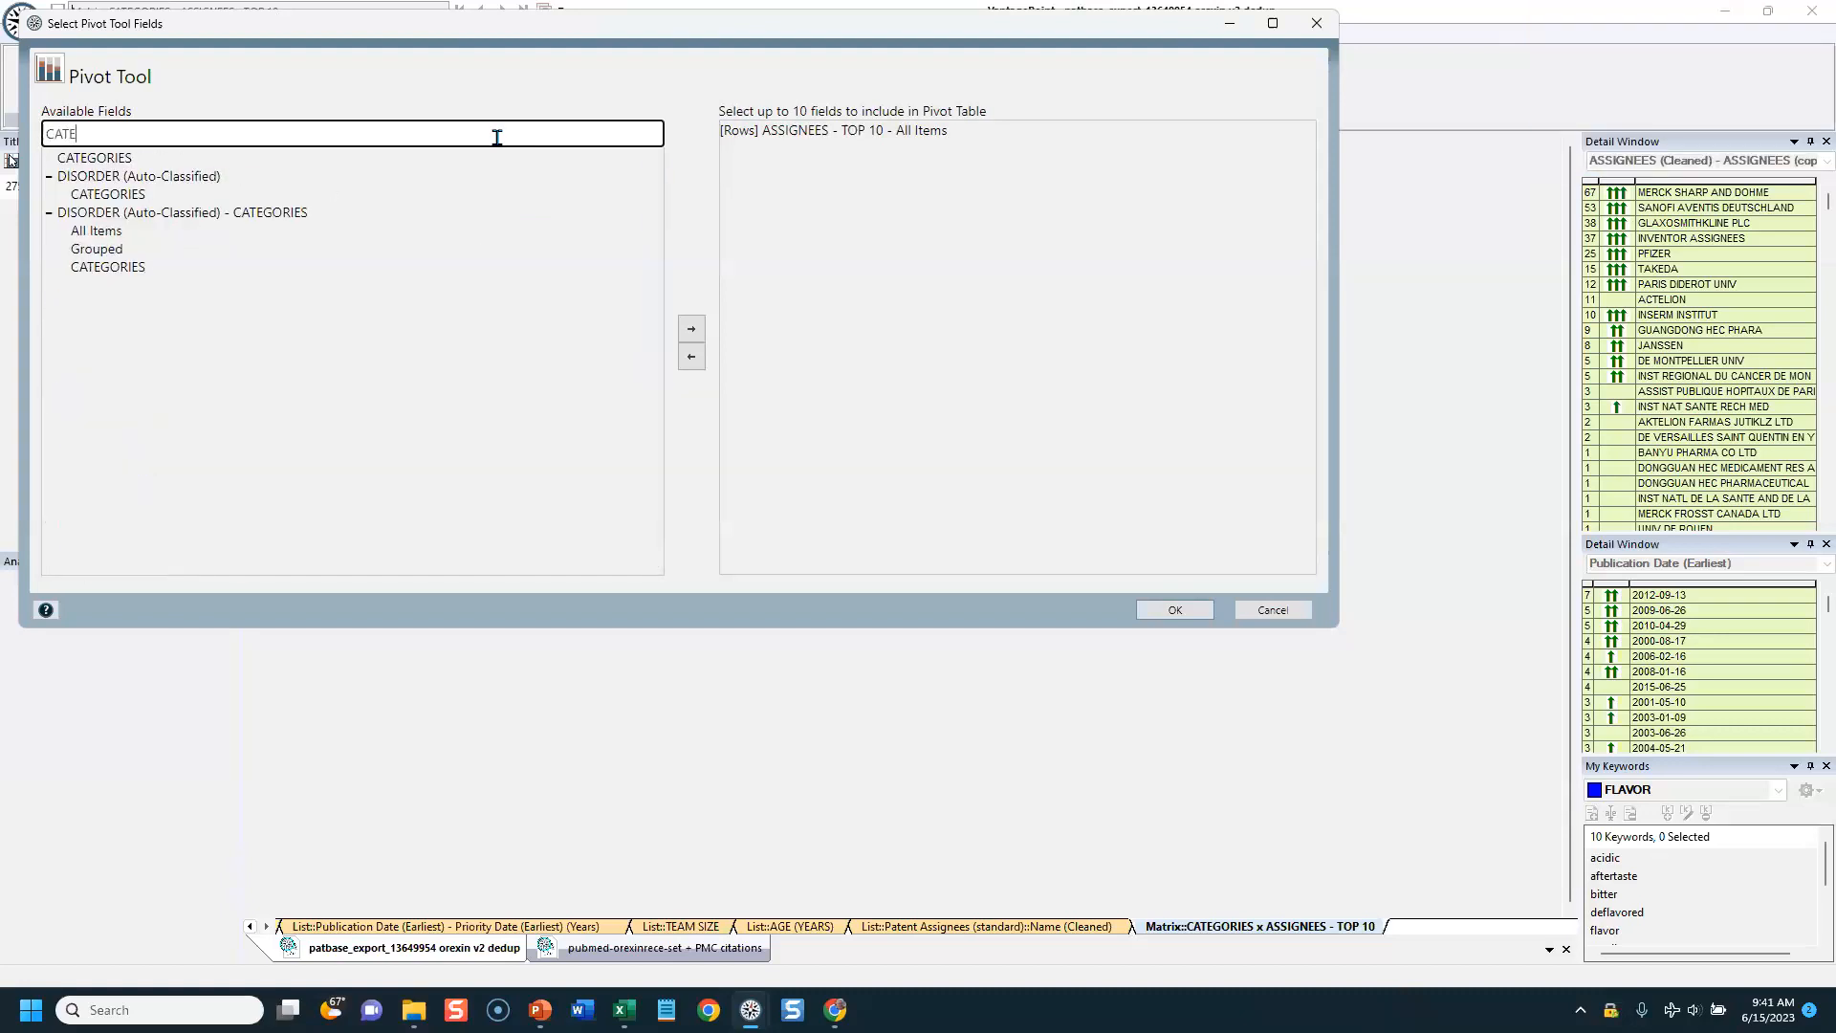
pyautogui.click(96, 197)
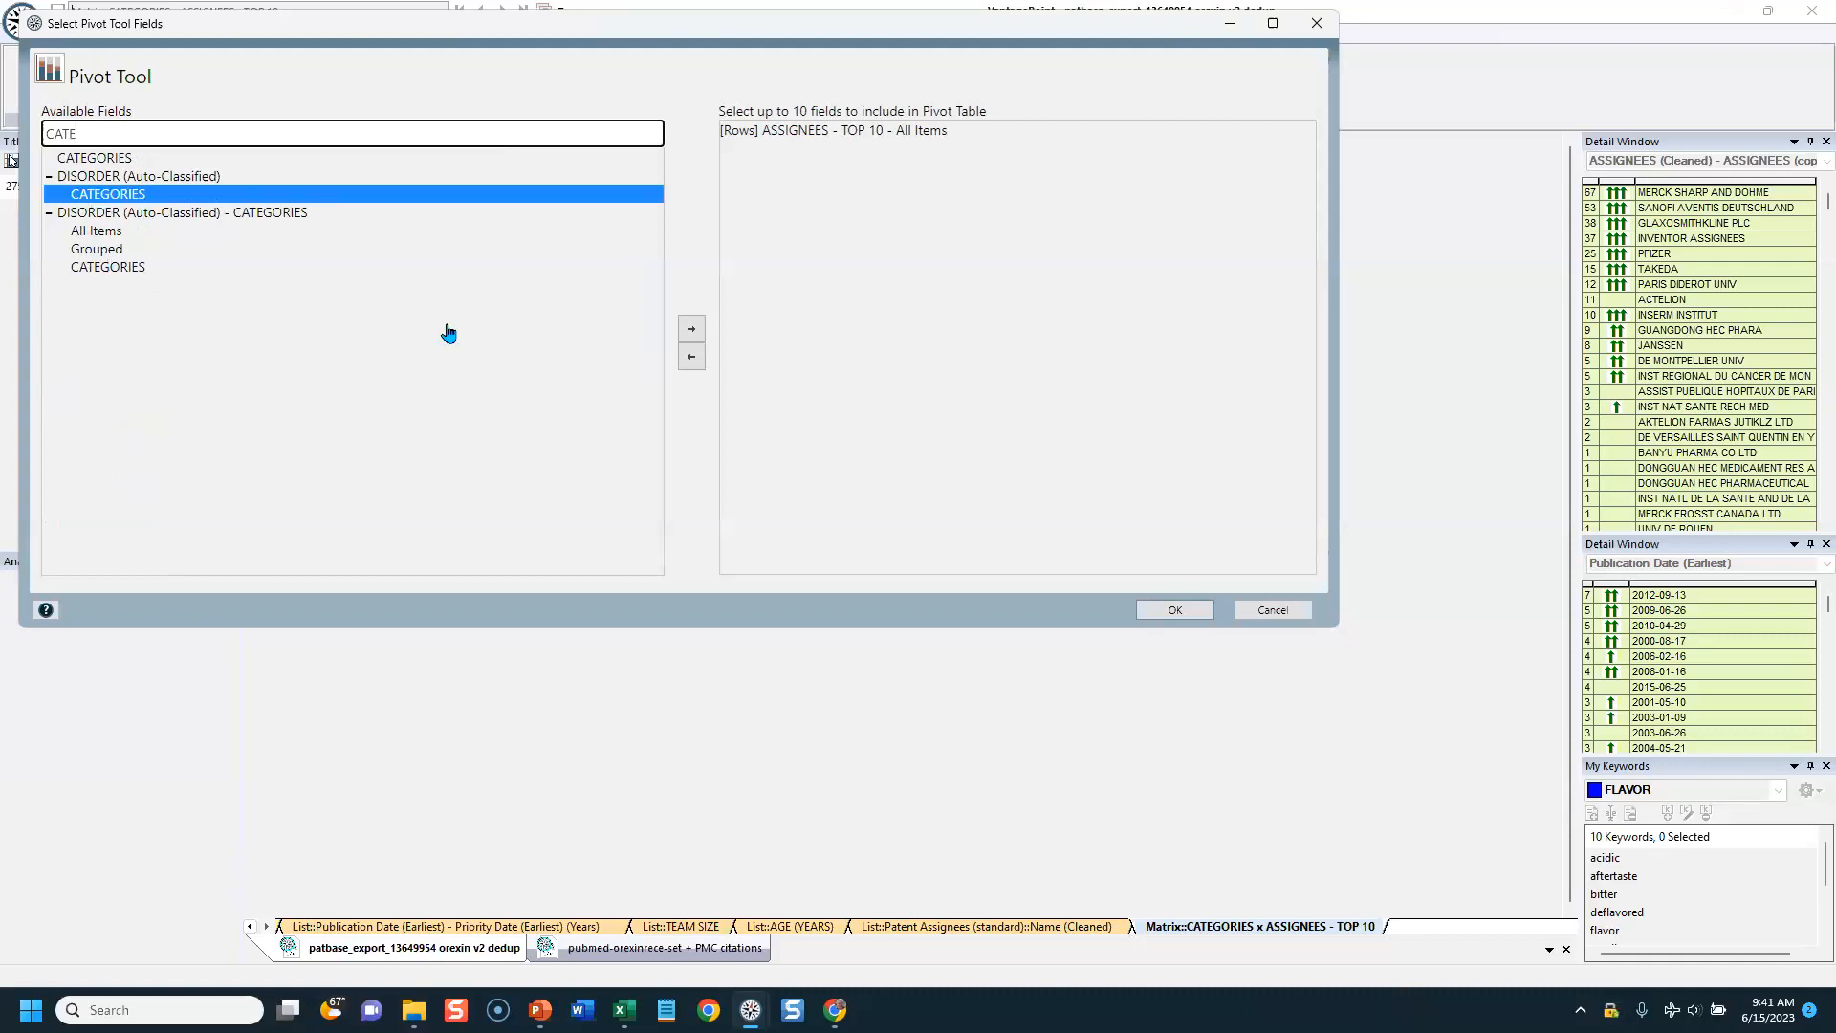
pyautogui.click(691, 328)
pyautogui.click(308, 132)
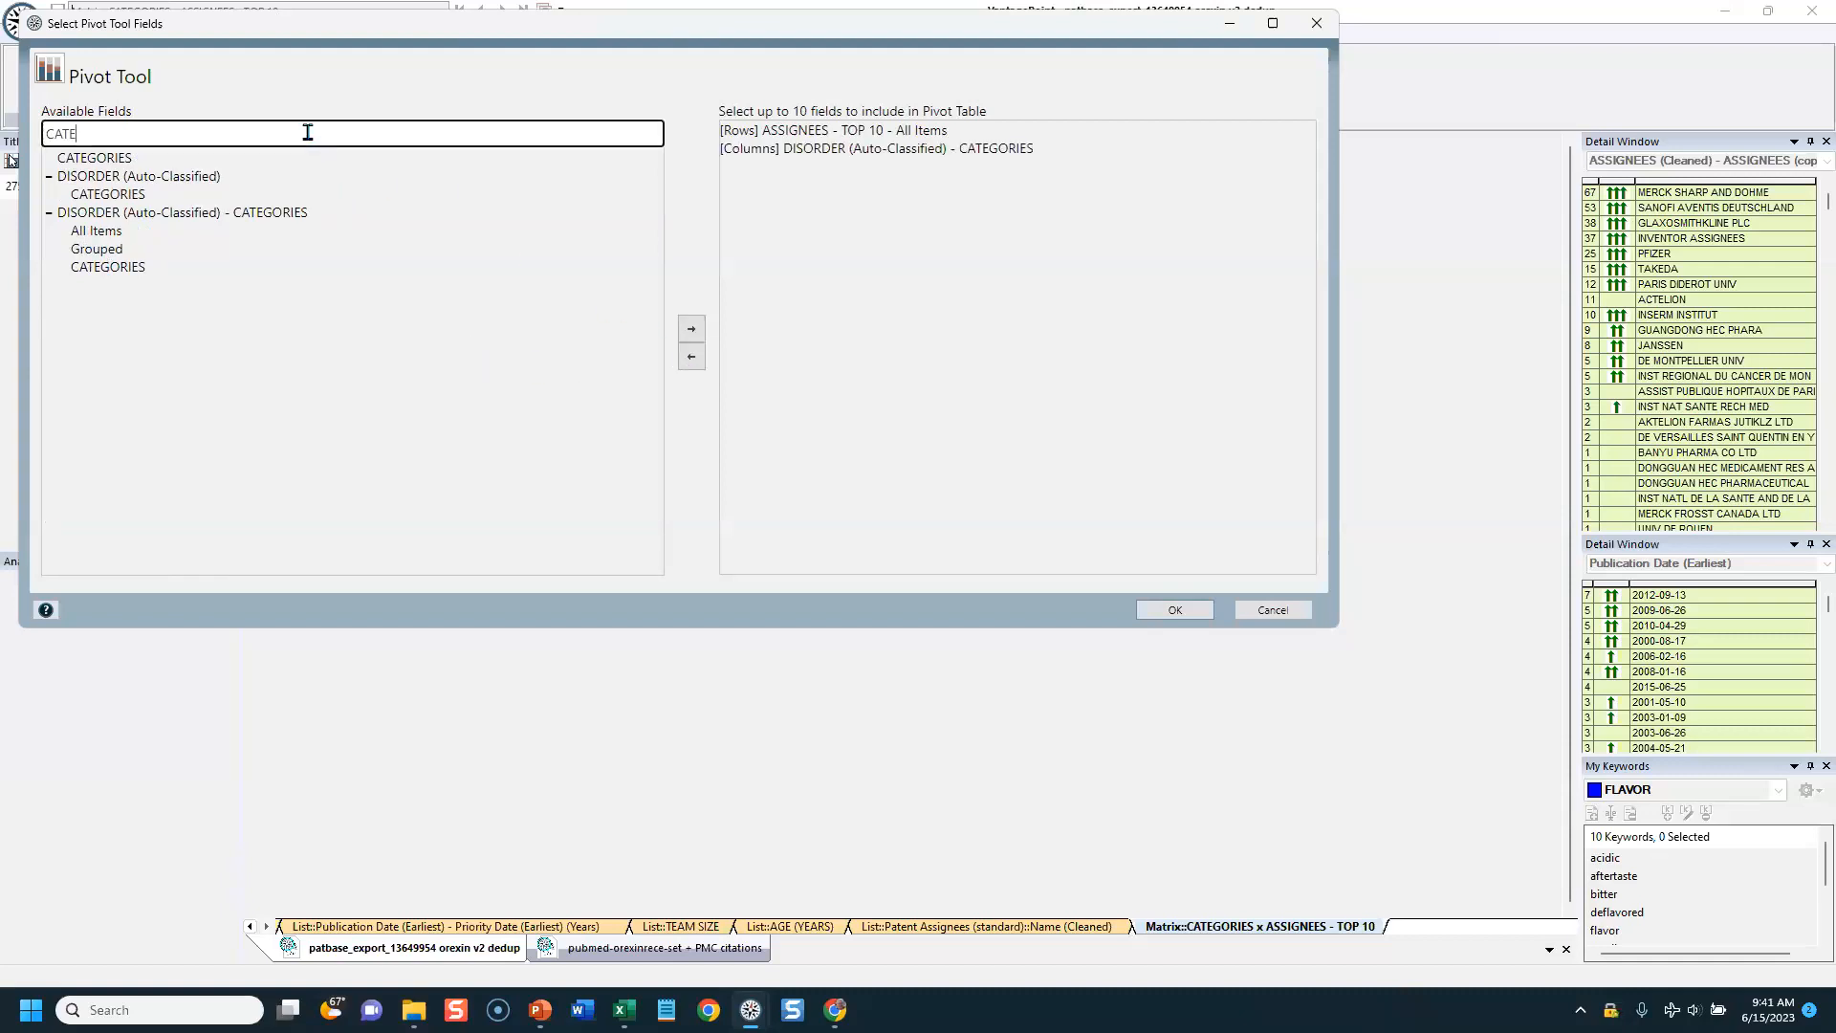
pyautogui.press('BackSpace')
pyautogui.press('BackSpace')
pyautogui.press('BackSpace')
pyautogui.press('BackSpace')
pyautogui.write('CD')
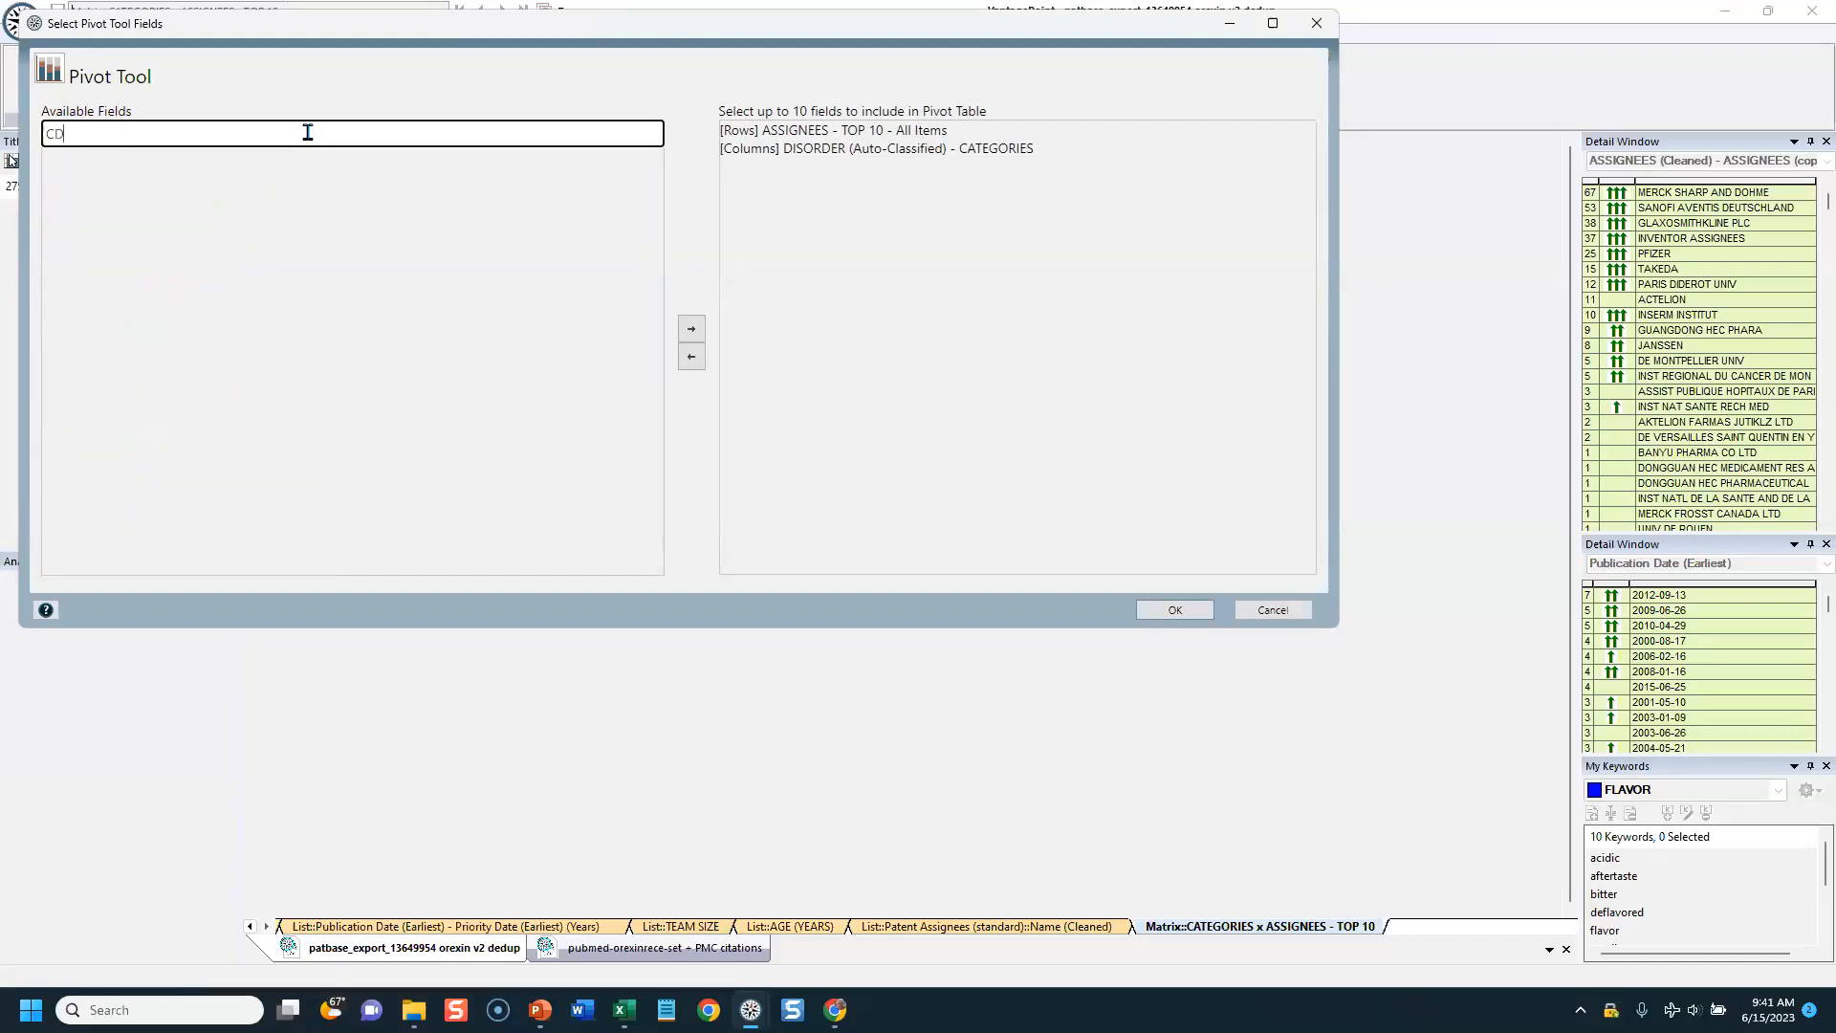
pyautogui.press('BackSpace')
pyautogui.press('BackSpace')
pyautogui.write('DATE')
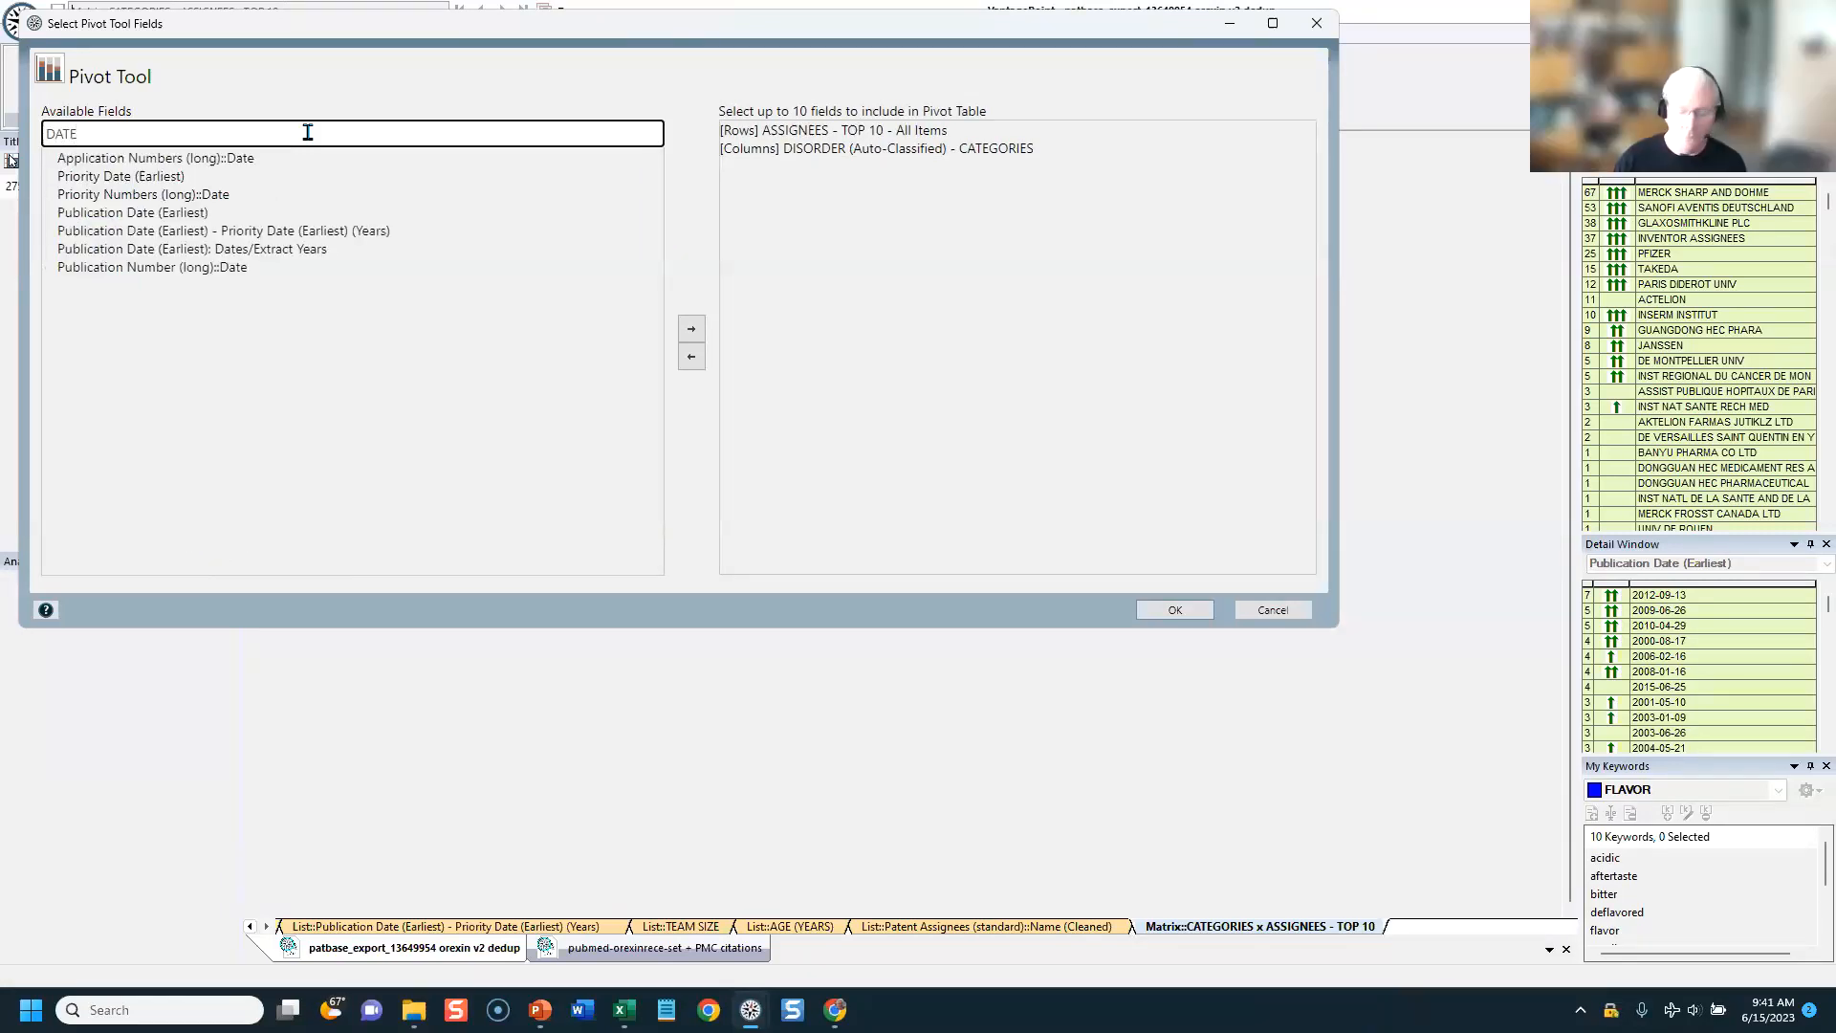
# Step: Add AGE (YEARS) as the third pivot field and create the pivot table
pyautogui.press('BackSpace')
pyautogui.press('BackSpace')
pyautogui.press('BackSpace')
pyautogui.press('BackSpace')
pyautogui.write('AGE')
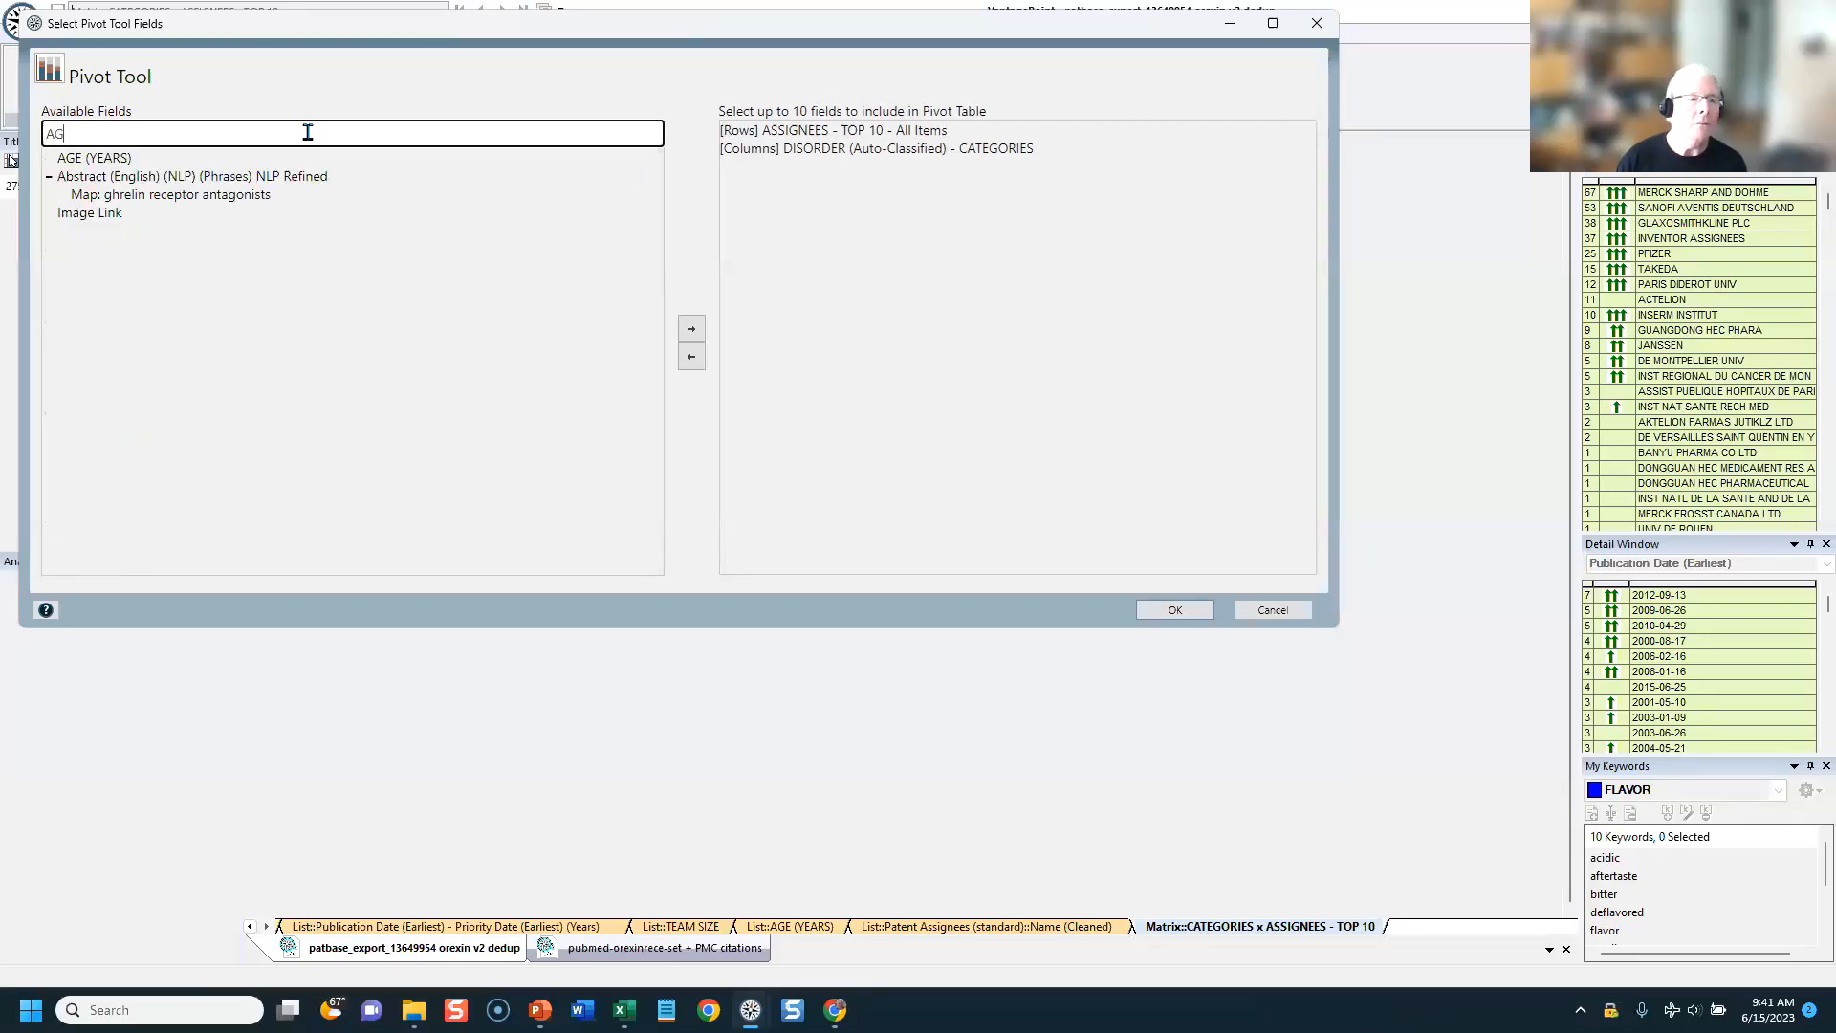
pyautogui.click(106, 159)
pyautogui.click(690, 328)
pyautogui.click(1175, 612)
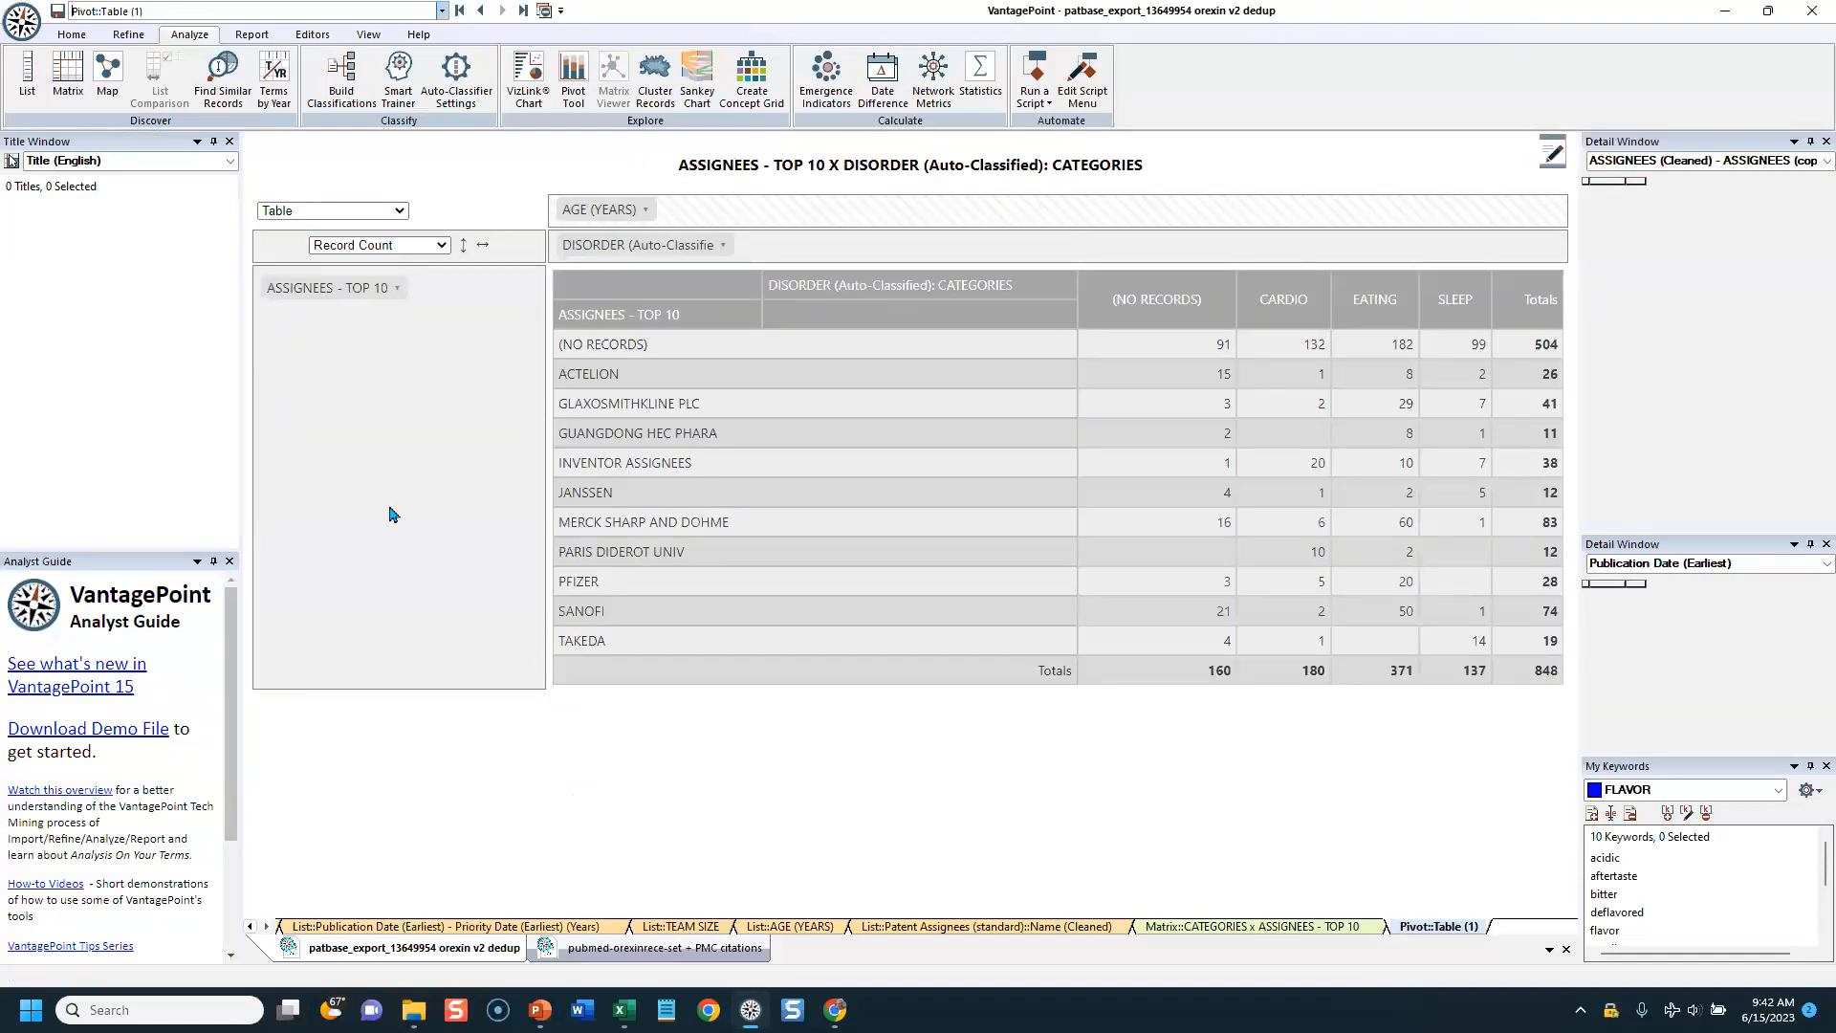
# Step: Preview the pivot table in Excel Export Format and return it to the Table display
pyautogui.click(400, 212)
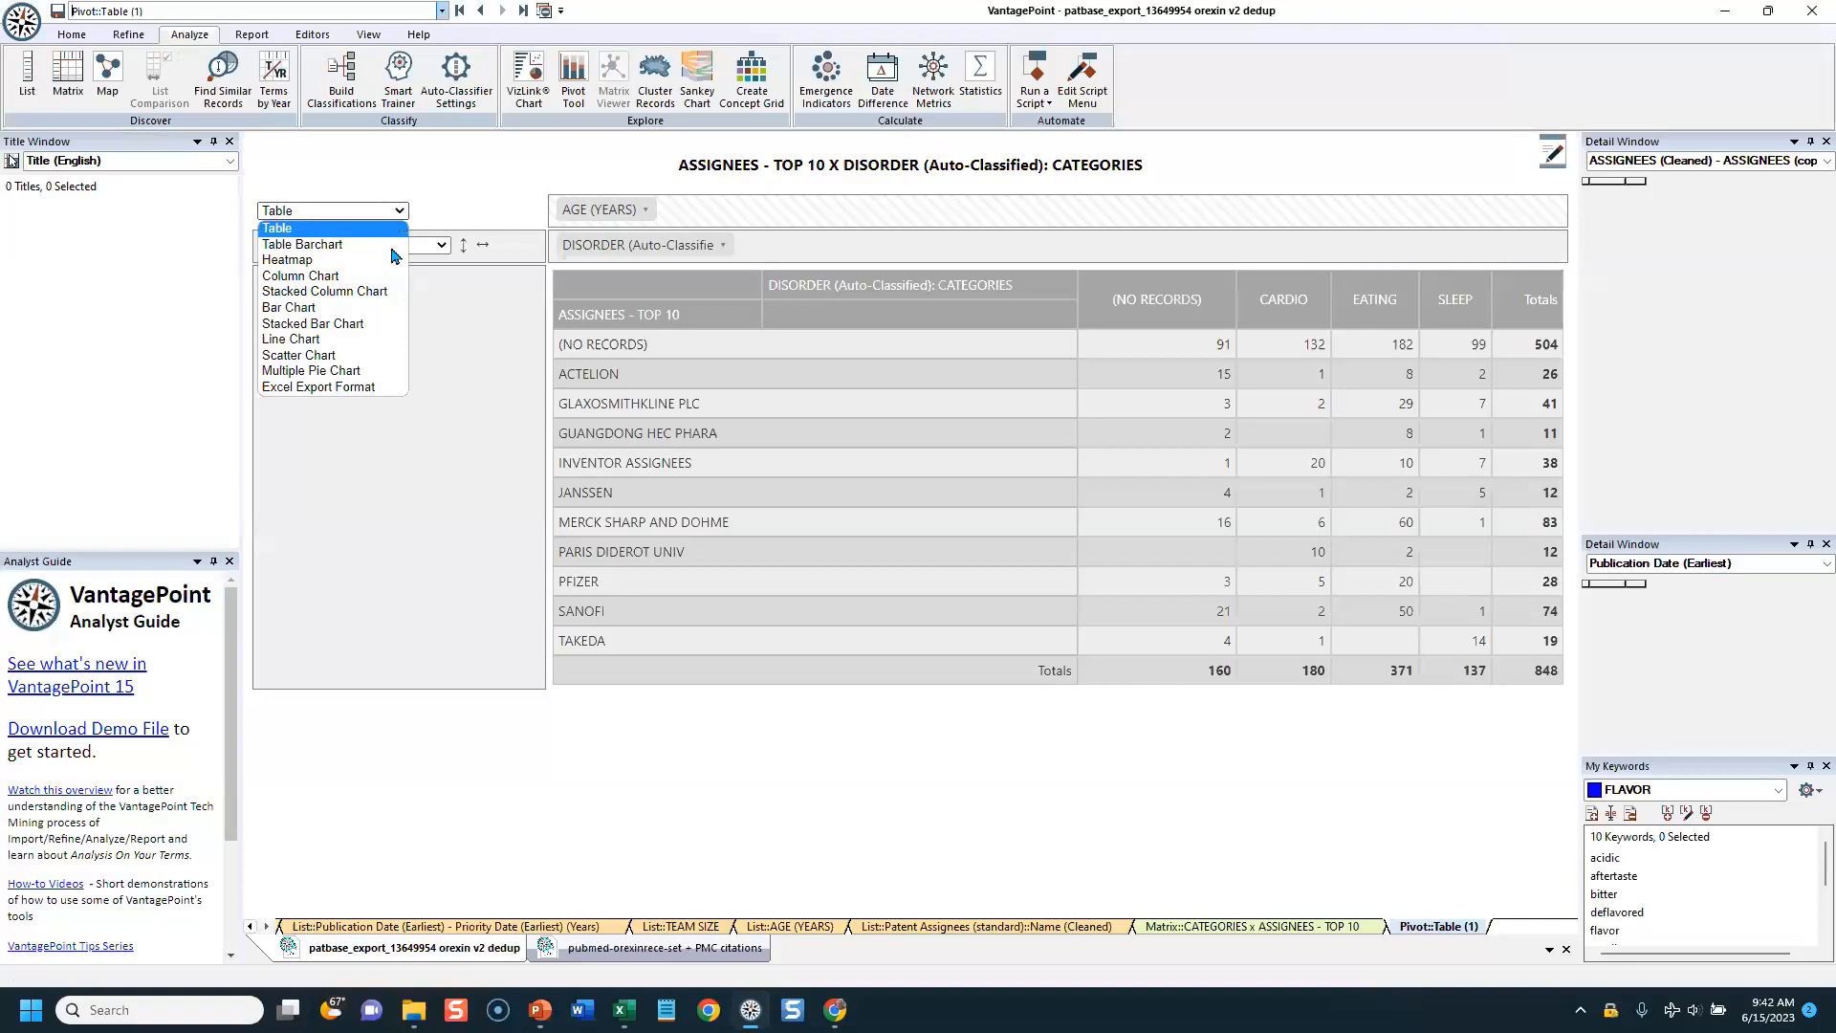
pyautogui.click(344, 387)
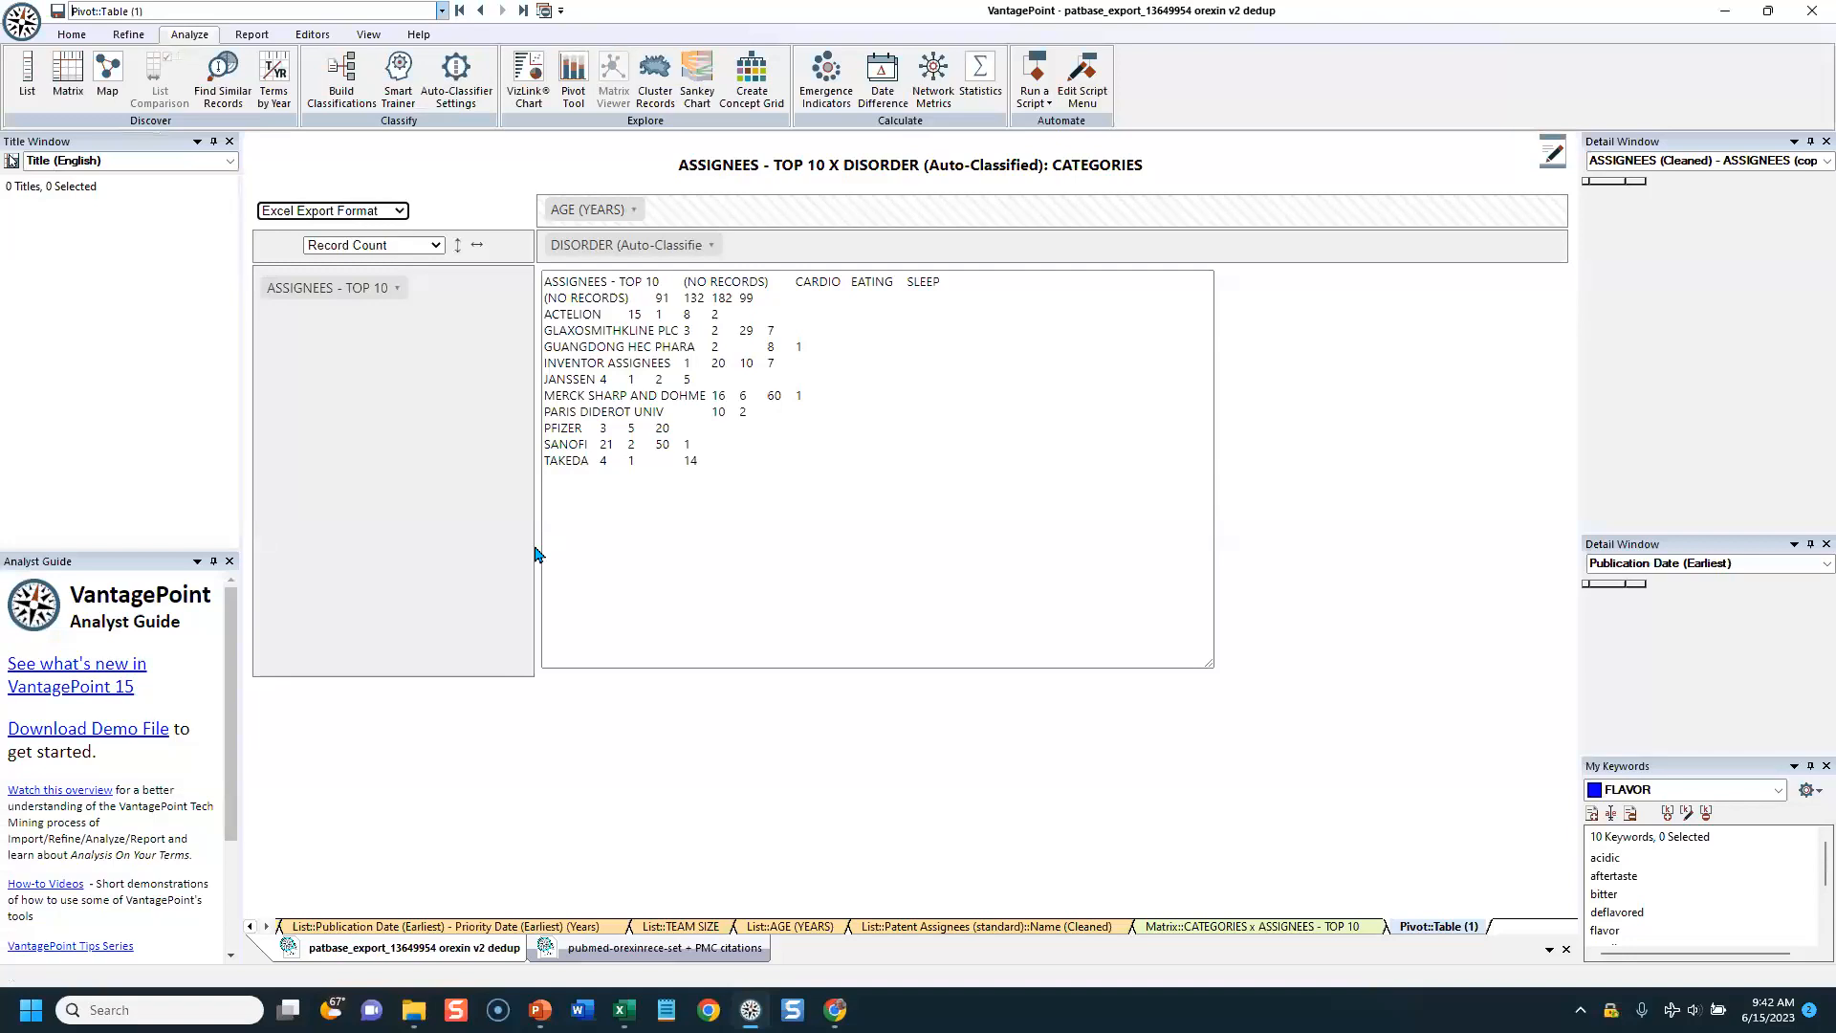
pyautogui.click(399, 218)
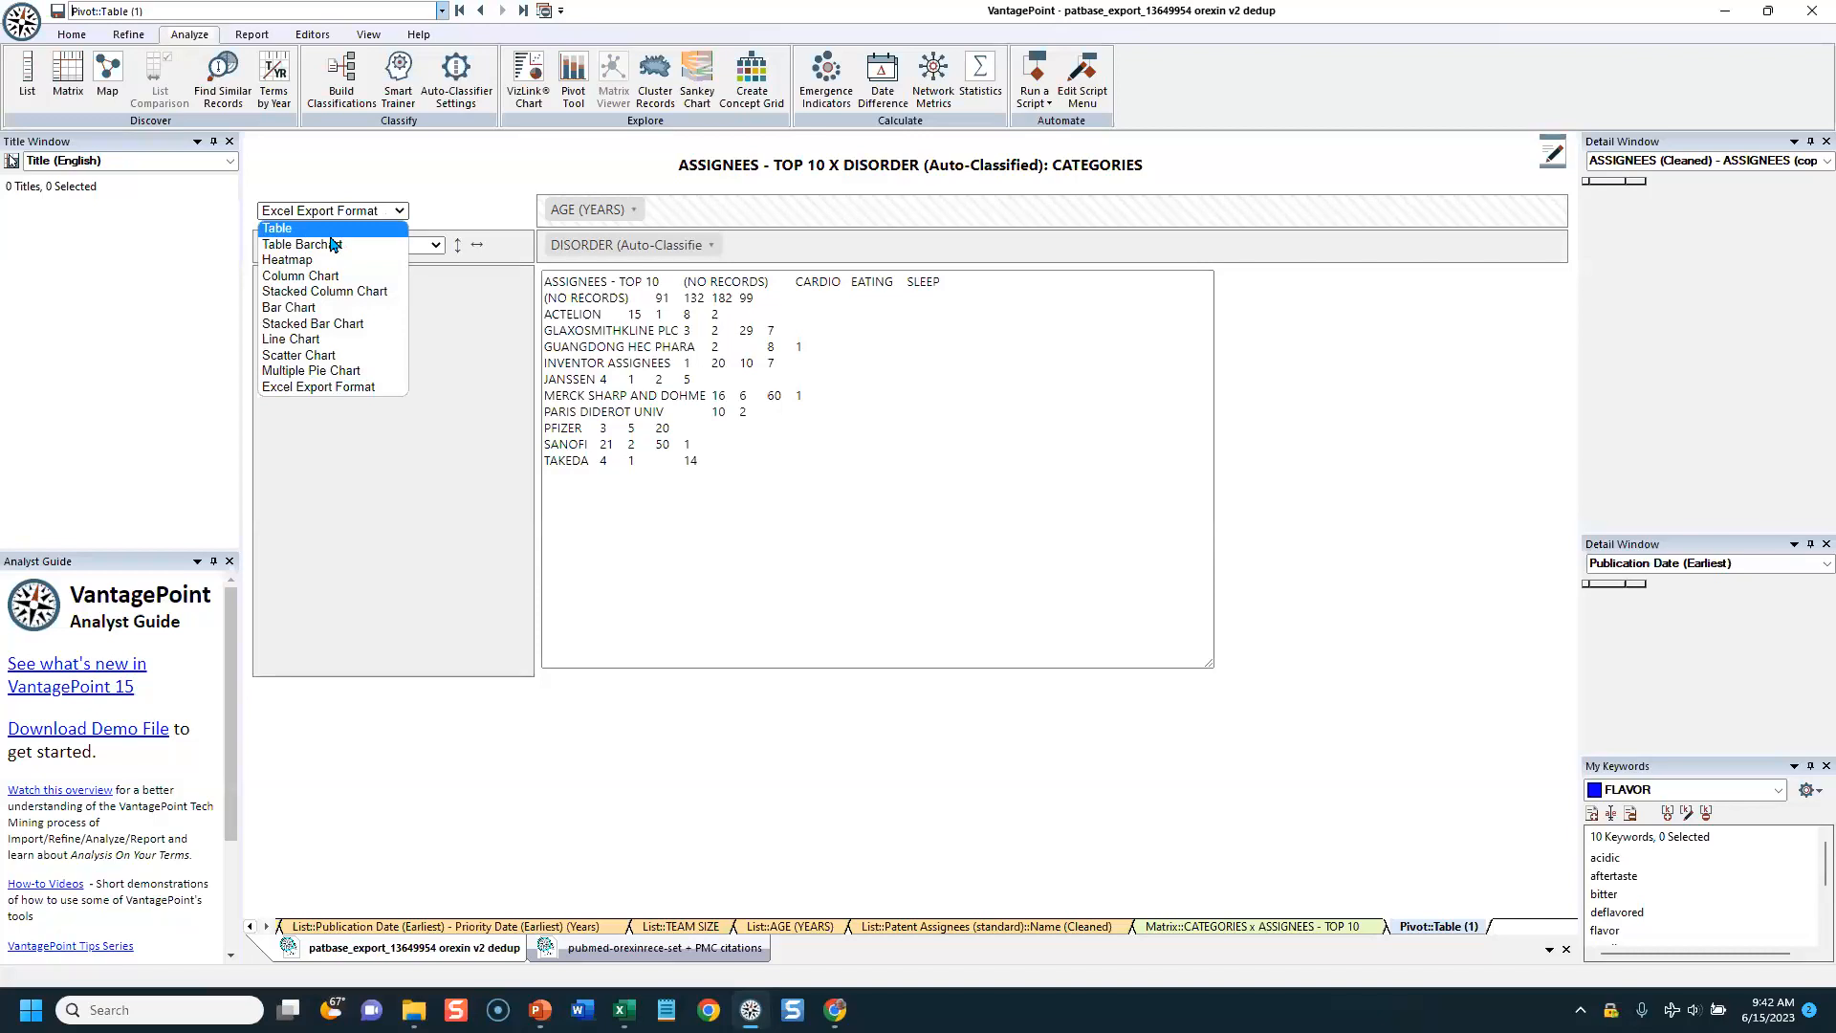
pyautogui.click(363, 228)
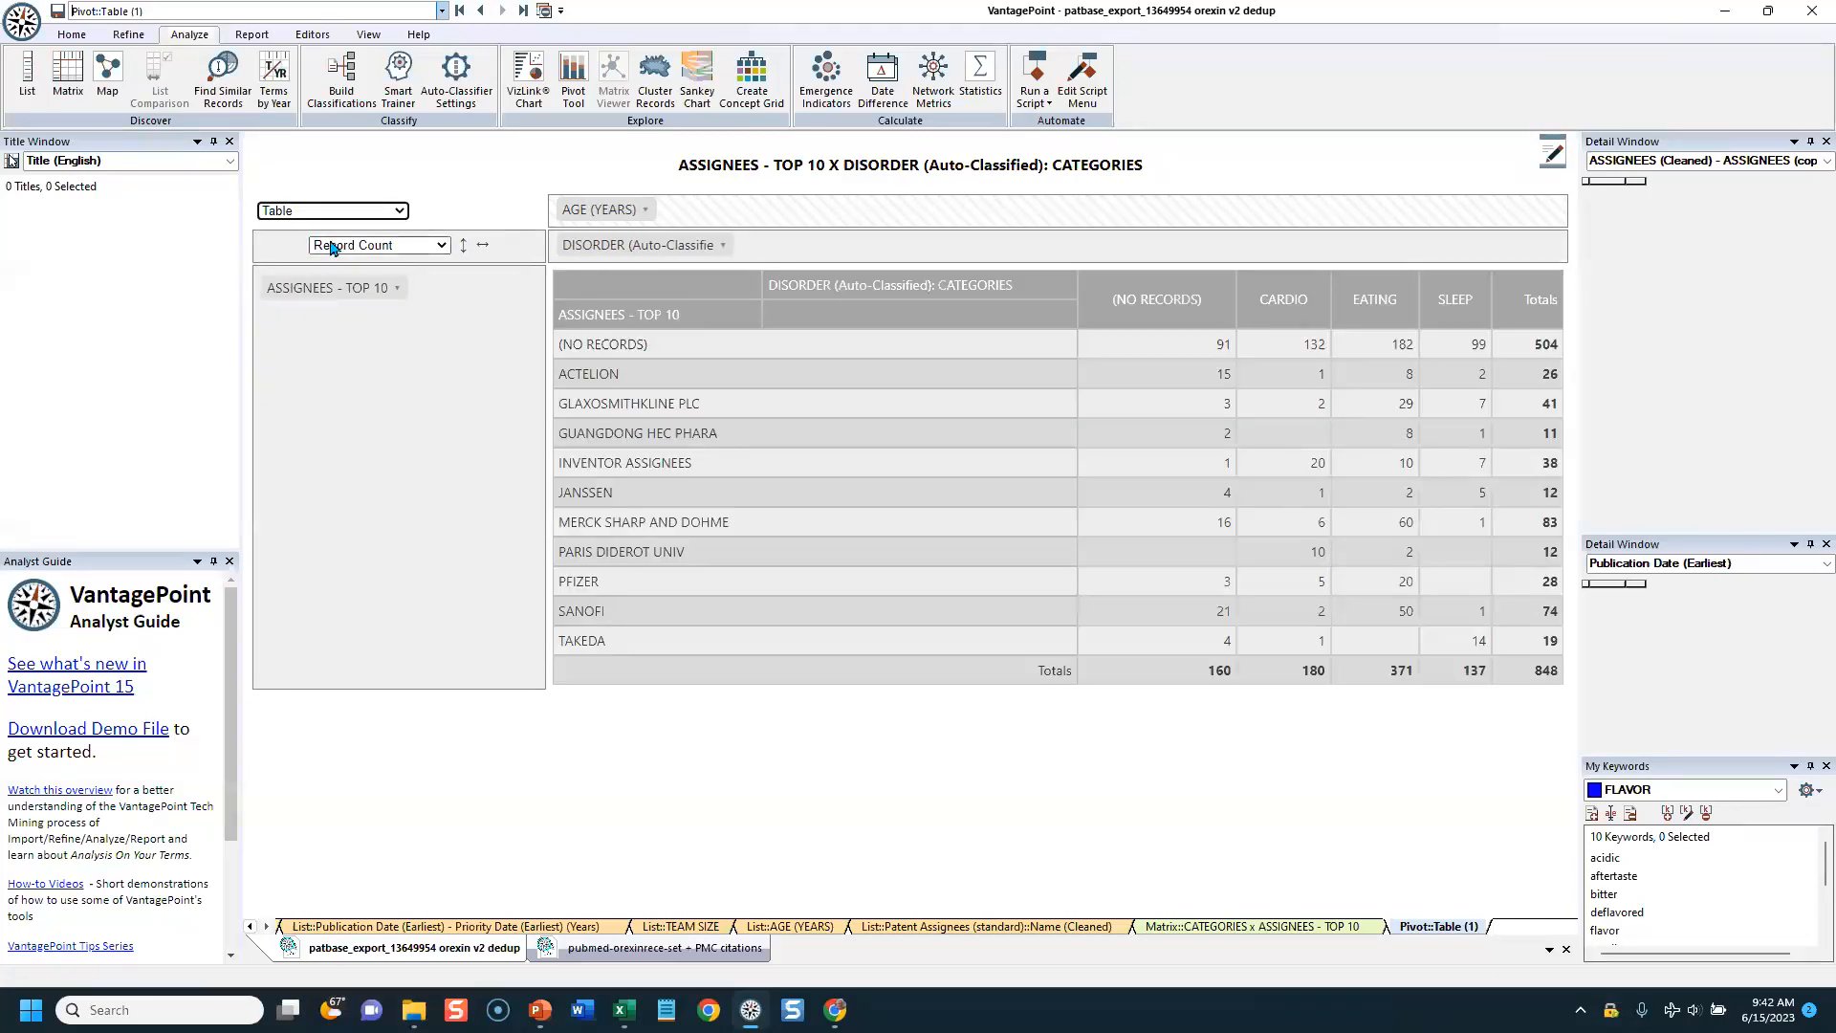
# Step: List the titles behind the (NO RECORDS) row total and display the pivot table in Excel Export Format
pyautogui.click(1541, 343)
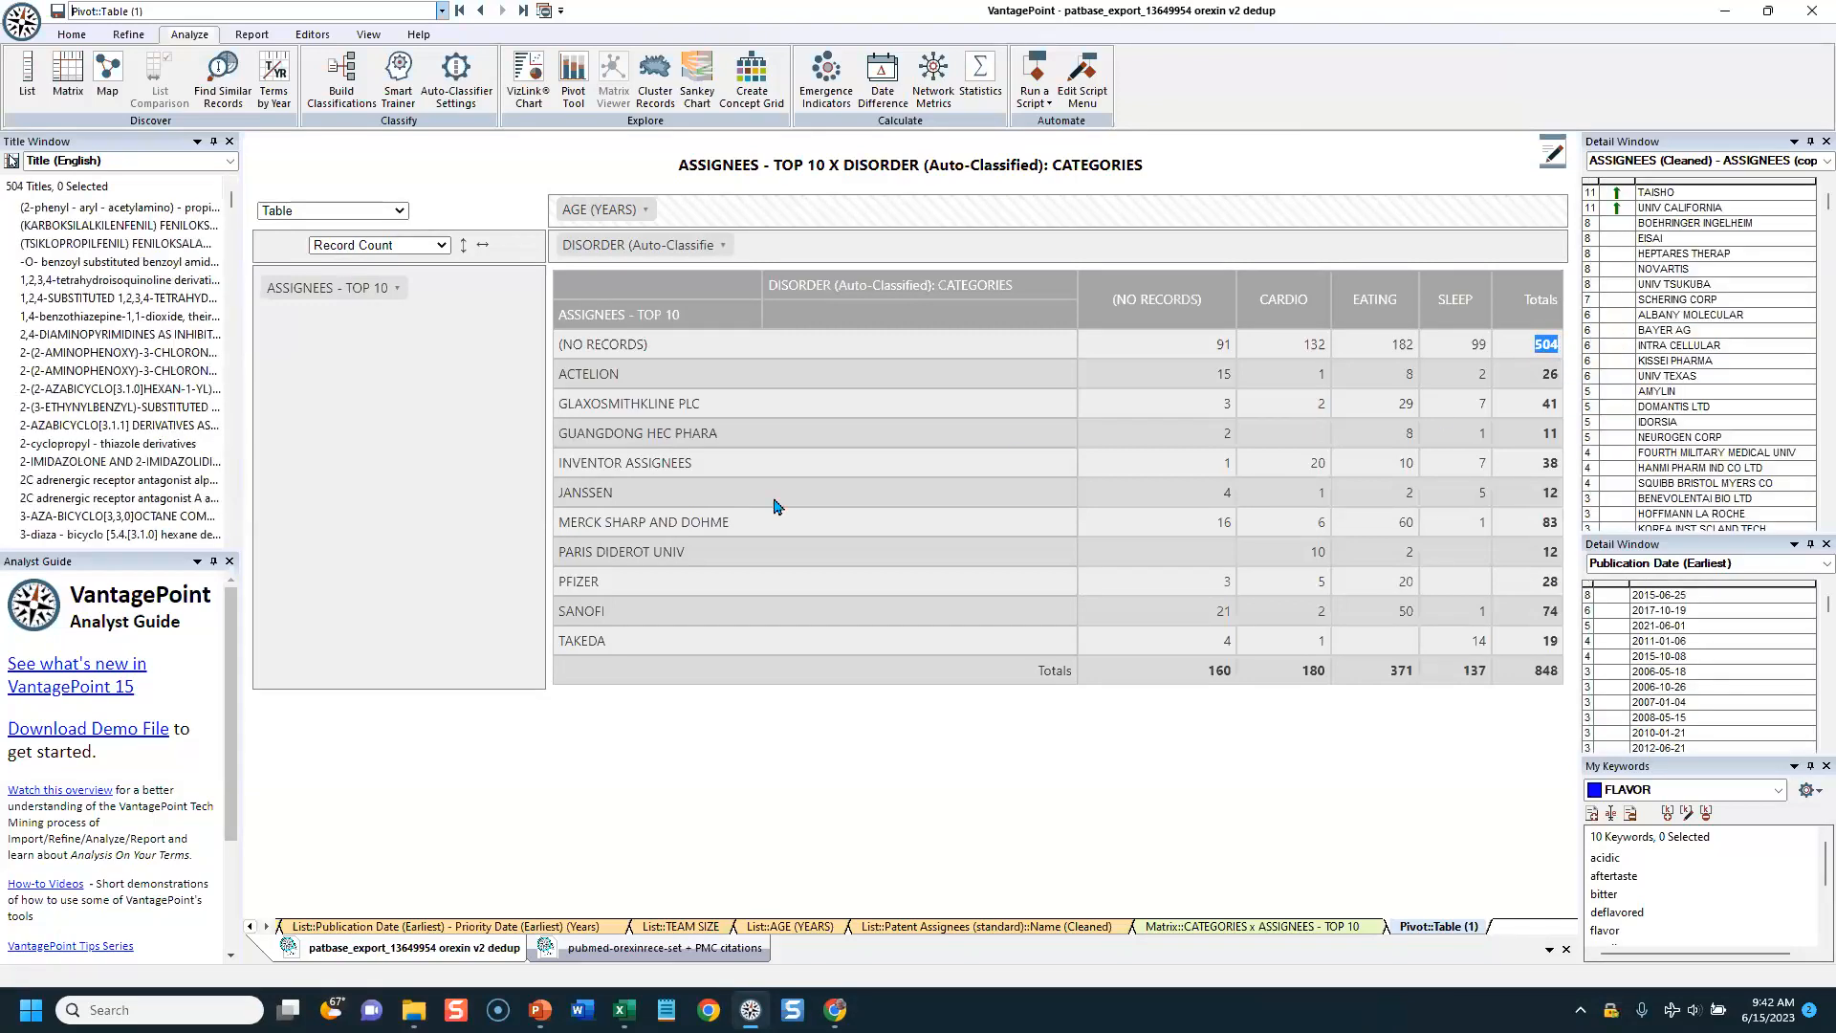
pyautogui.click(395, 217)
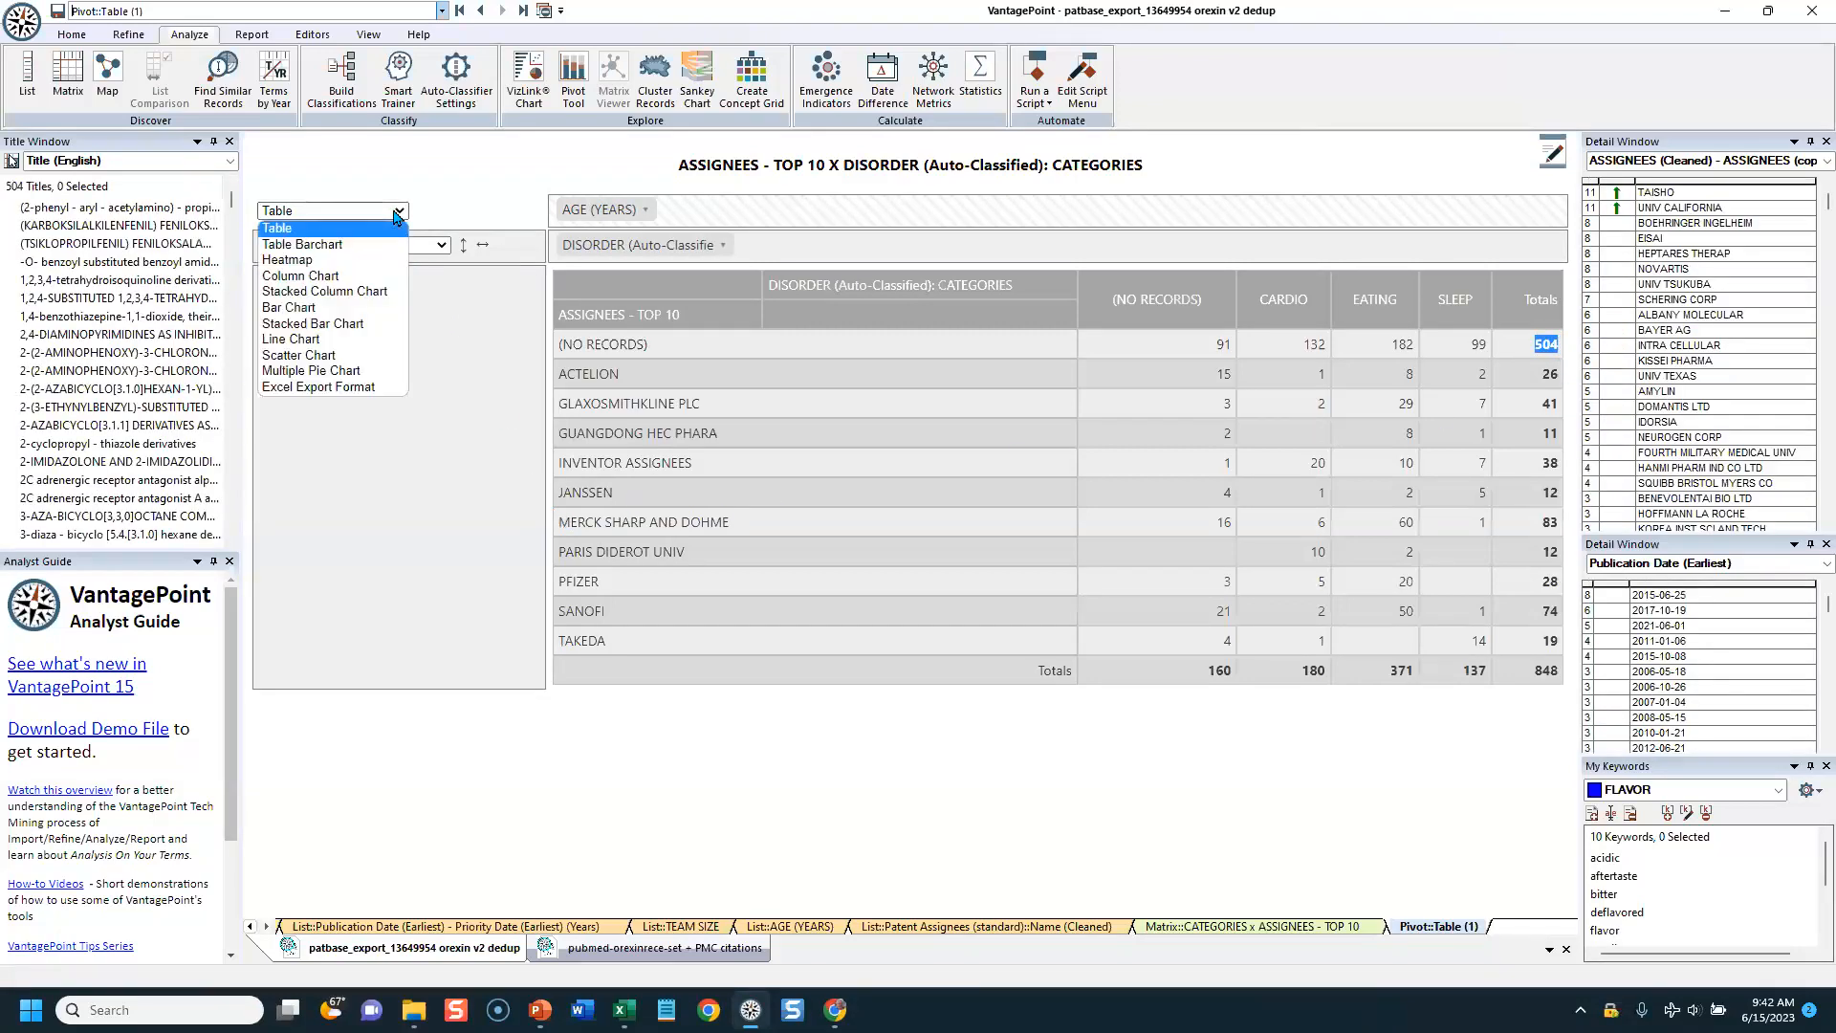
pyautogui.click(325, 395)
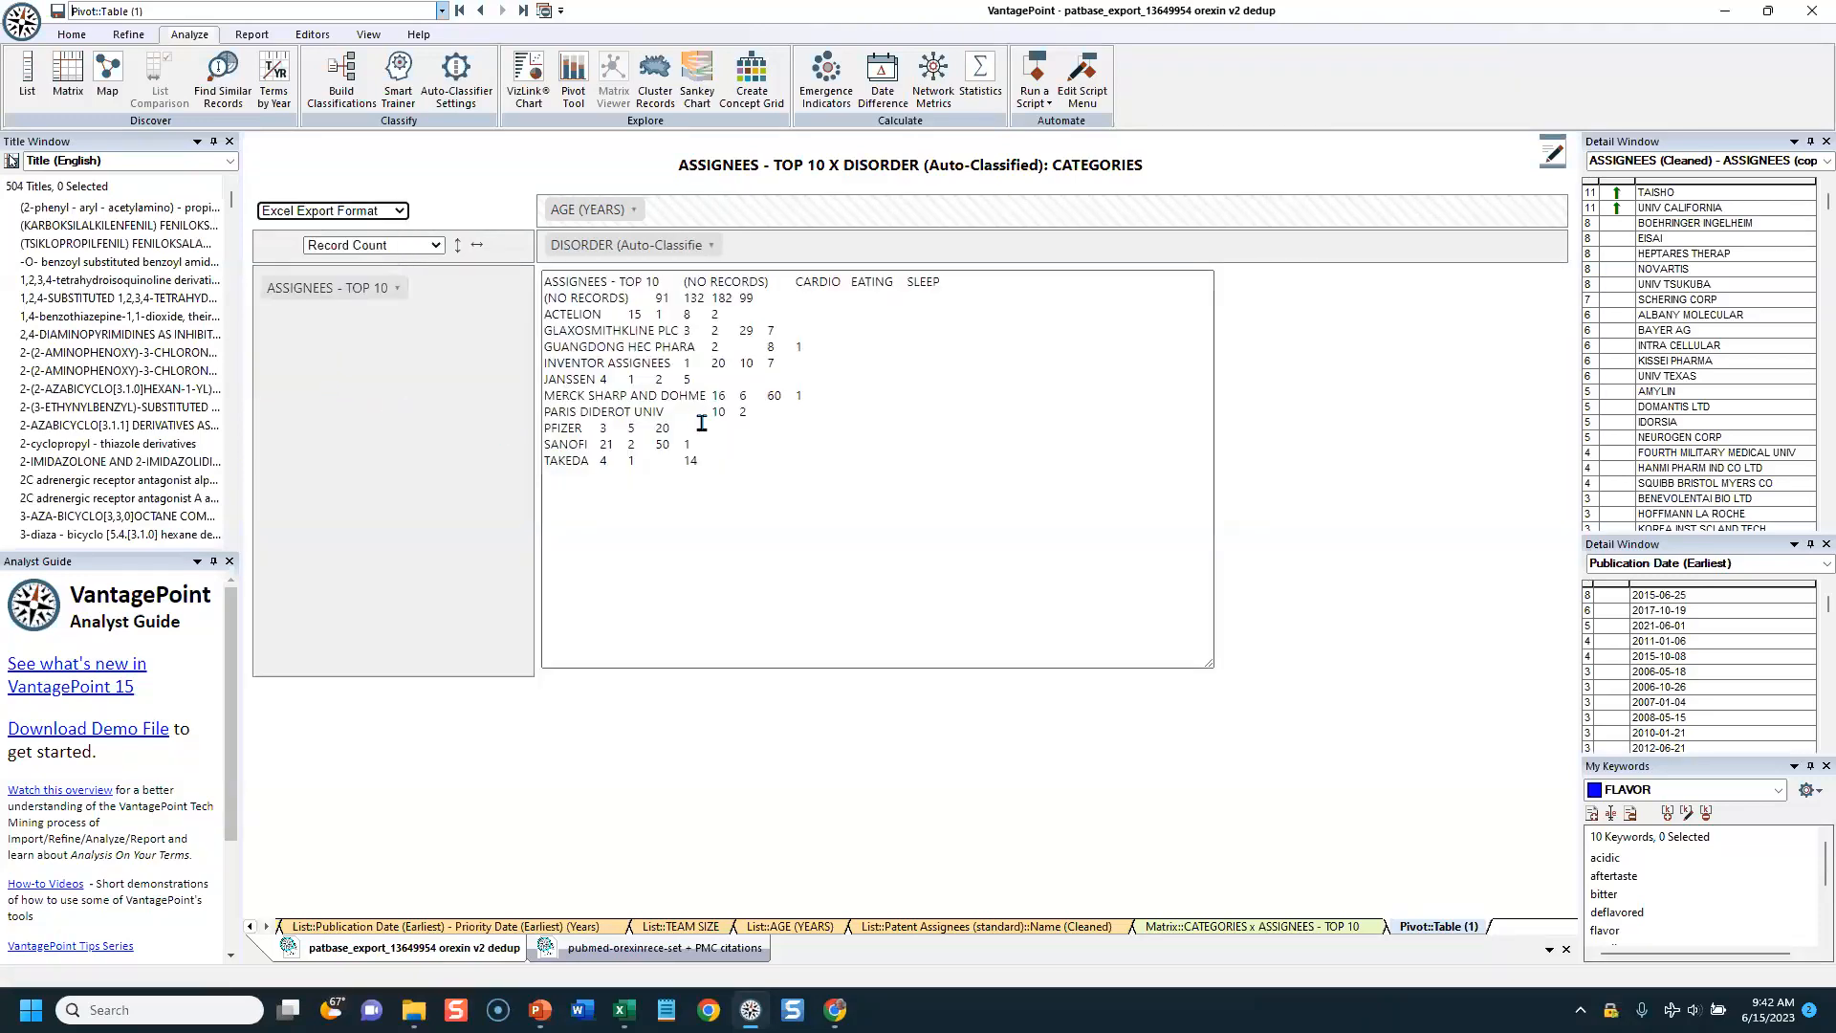